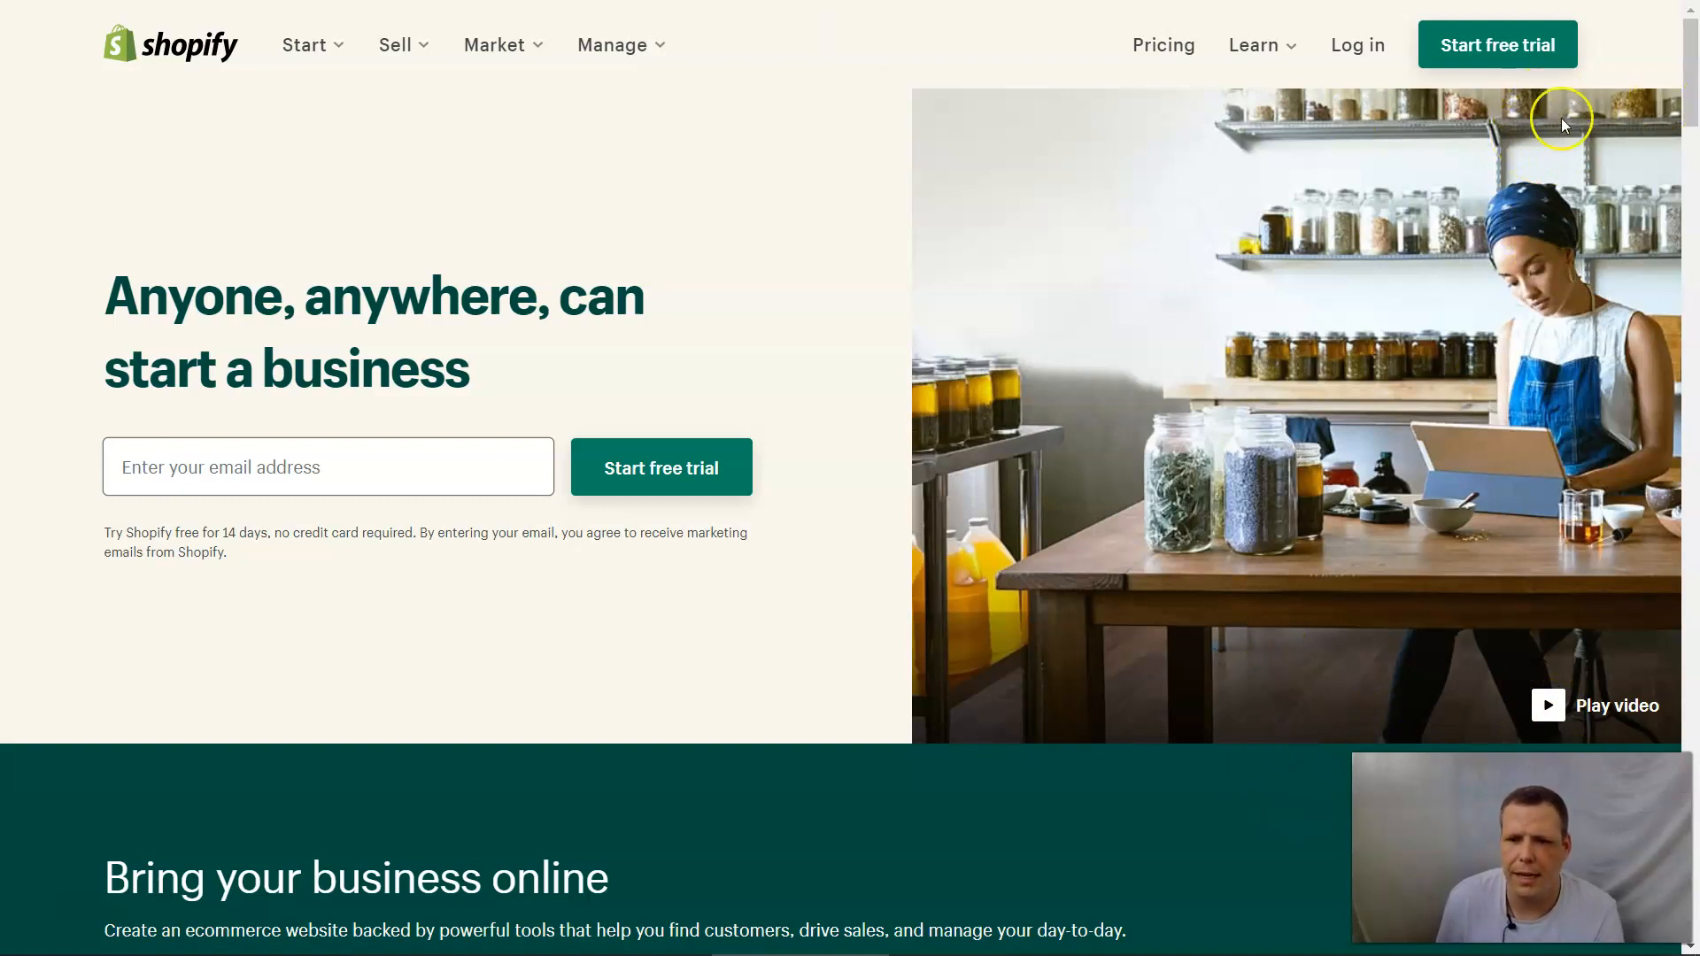
Enter the account holder's email address on the landing page and start the free trial.
{"action": "left_click", "coordinate": [322, 457]}
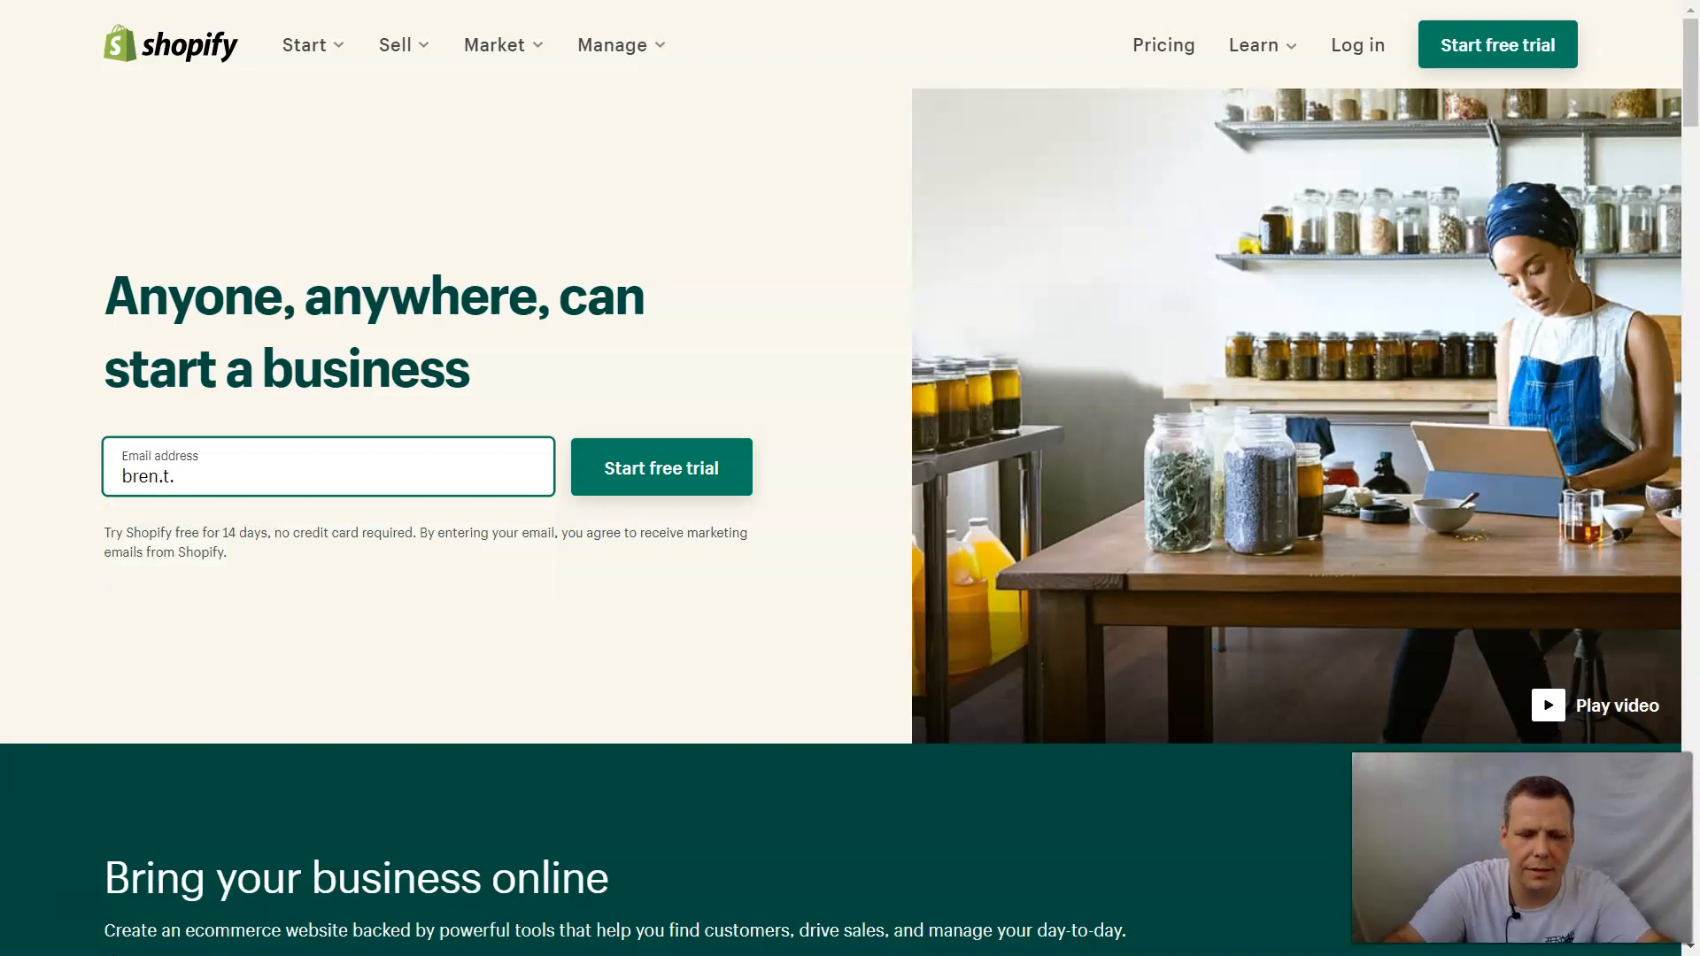
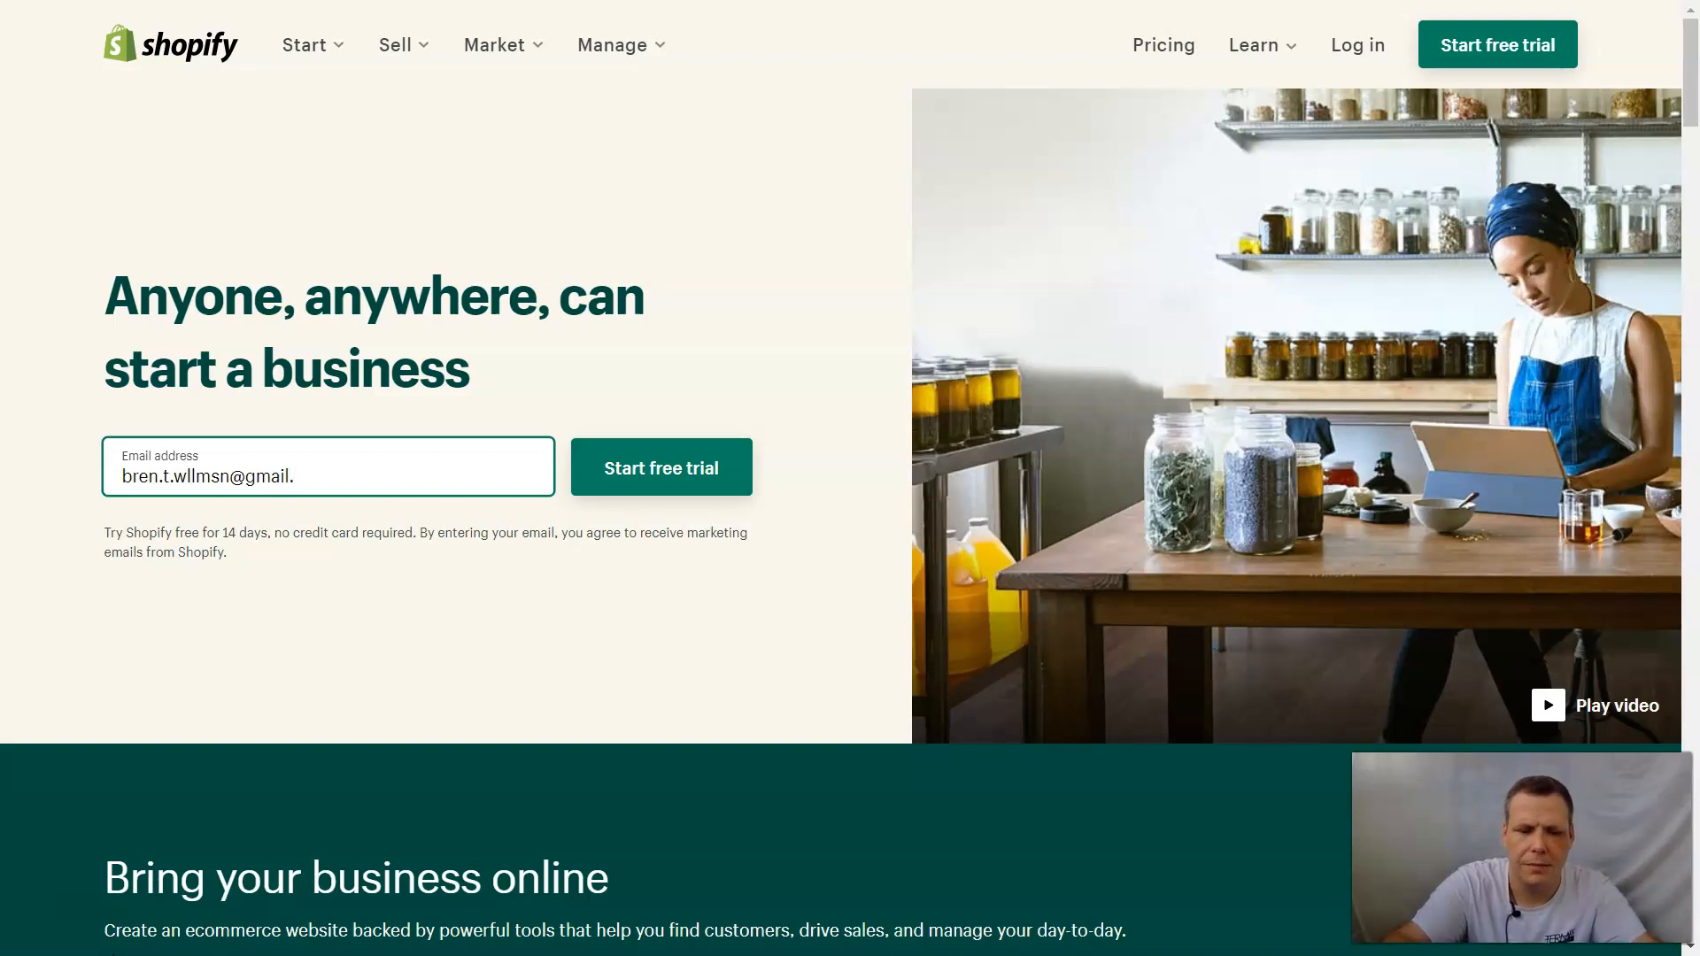
{"action": "key", "text": "Return"}
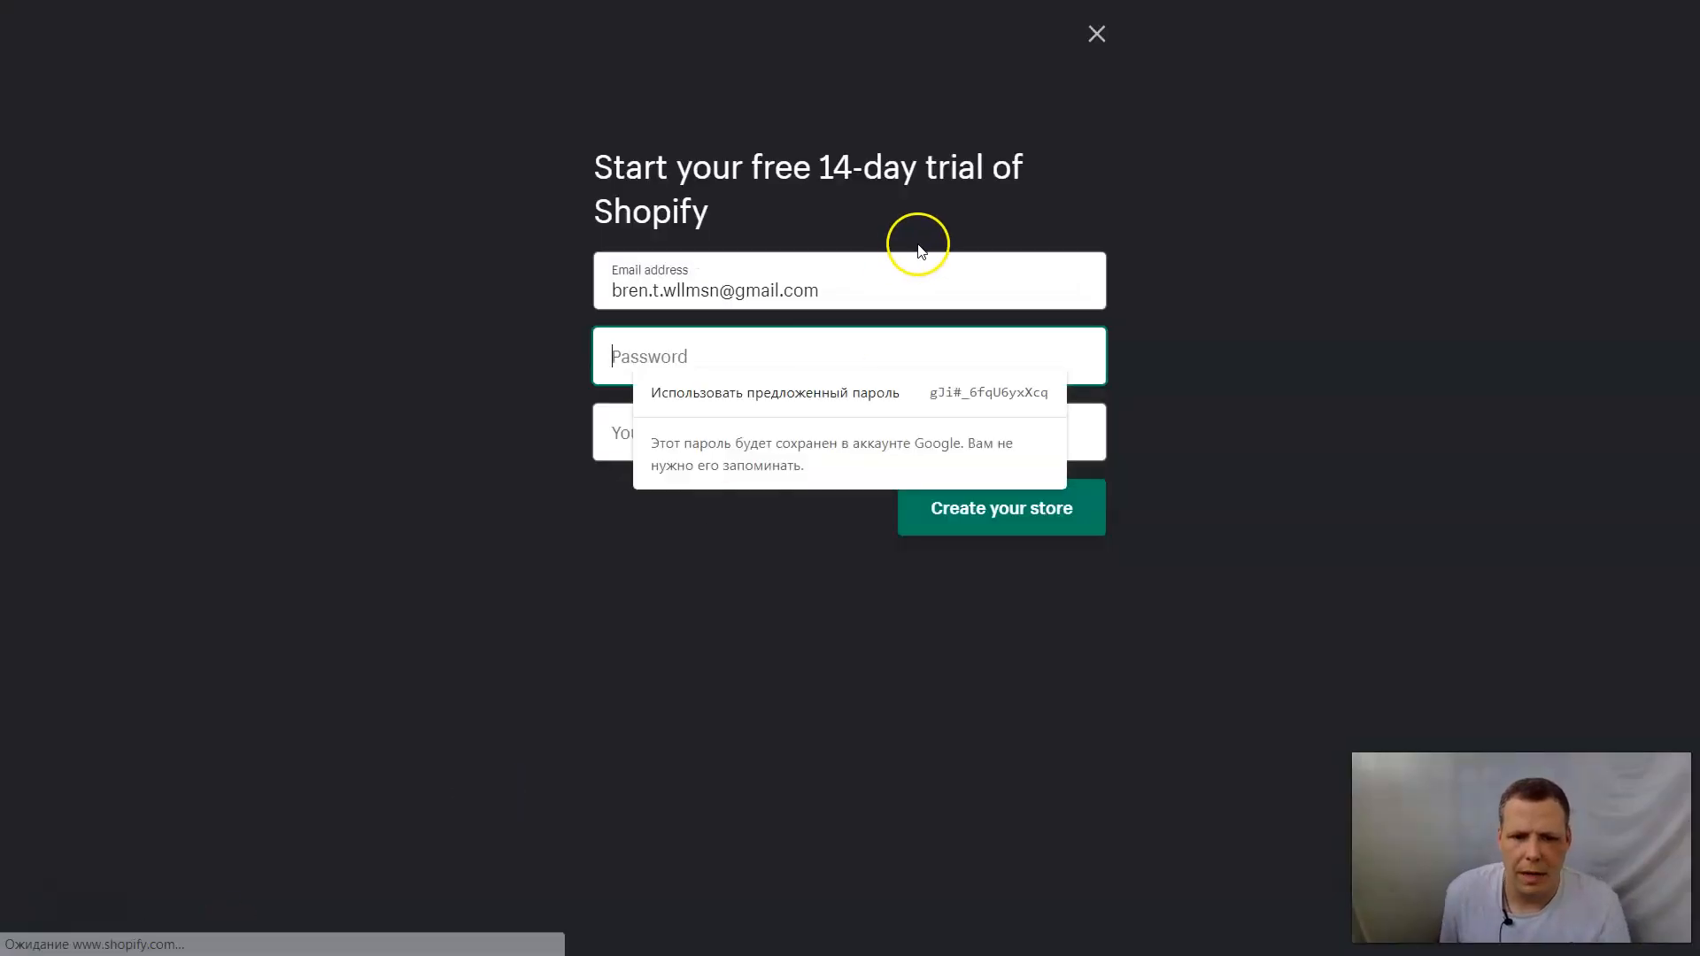
Enter the account password in the trial sign-up form.
{"action": "left_click", "coordinate": [721, 345]}
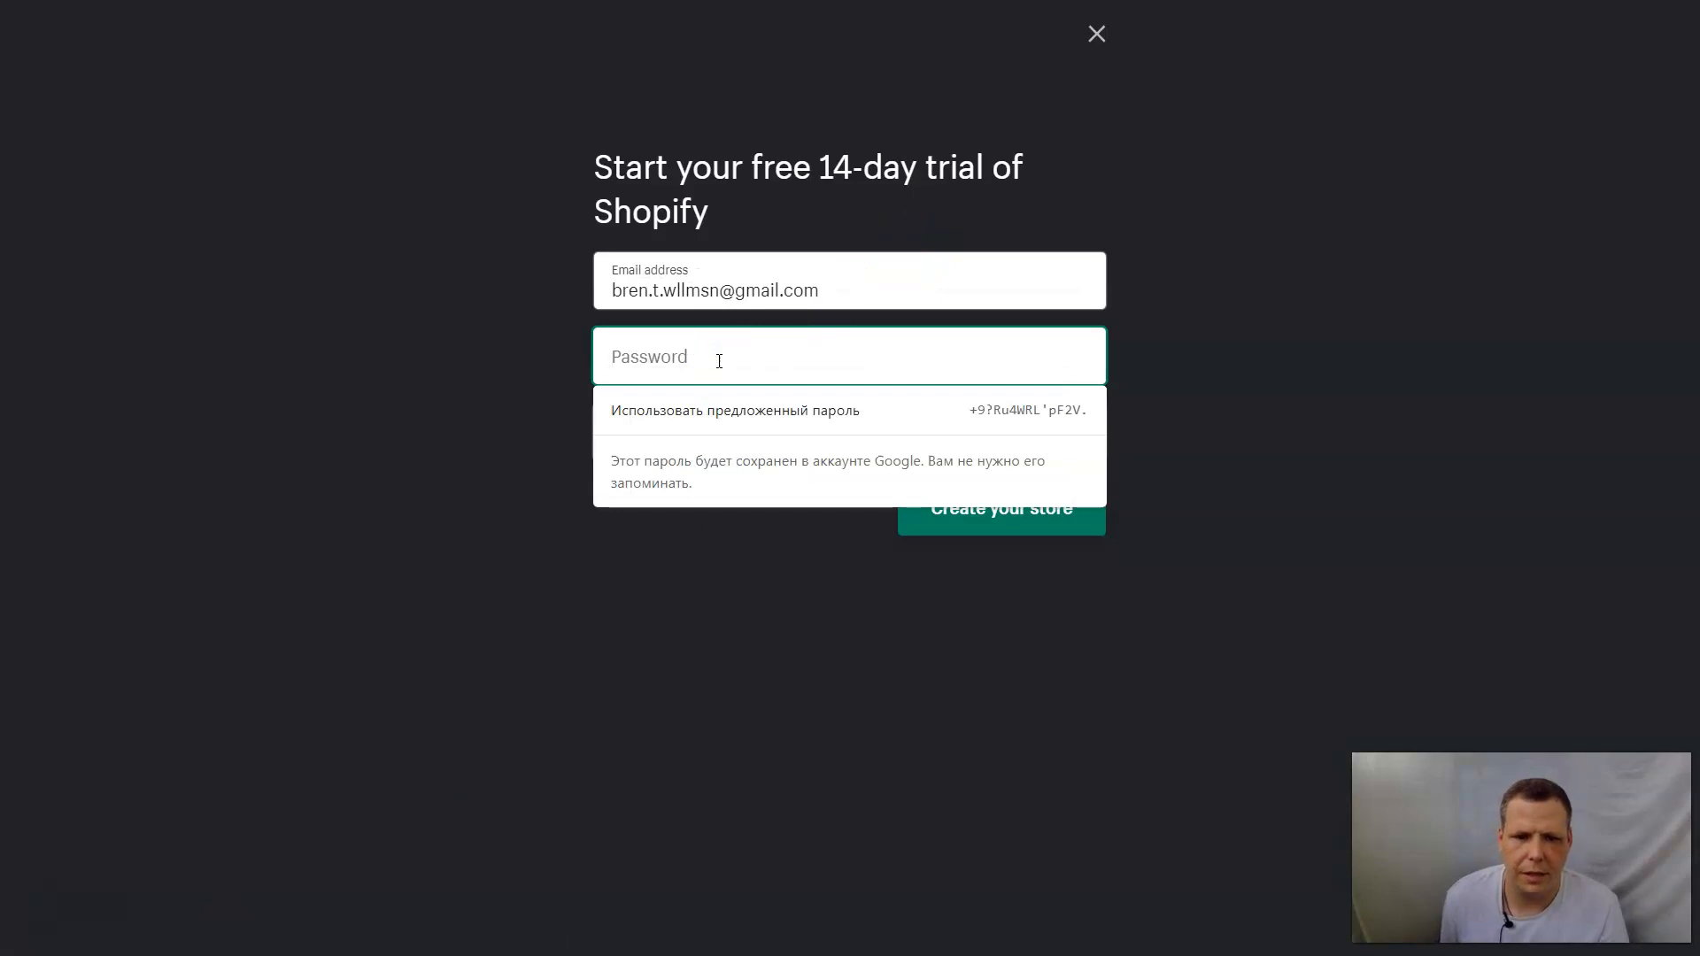
{"action": "type", "text": "•"}
{"action": "key", "text": "BackSpace"}
{"action": "type", "text": "•••••••"}
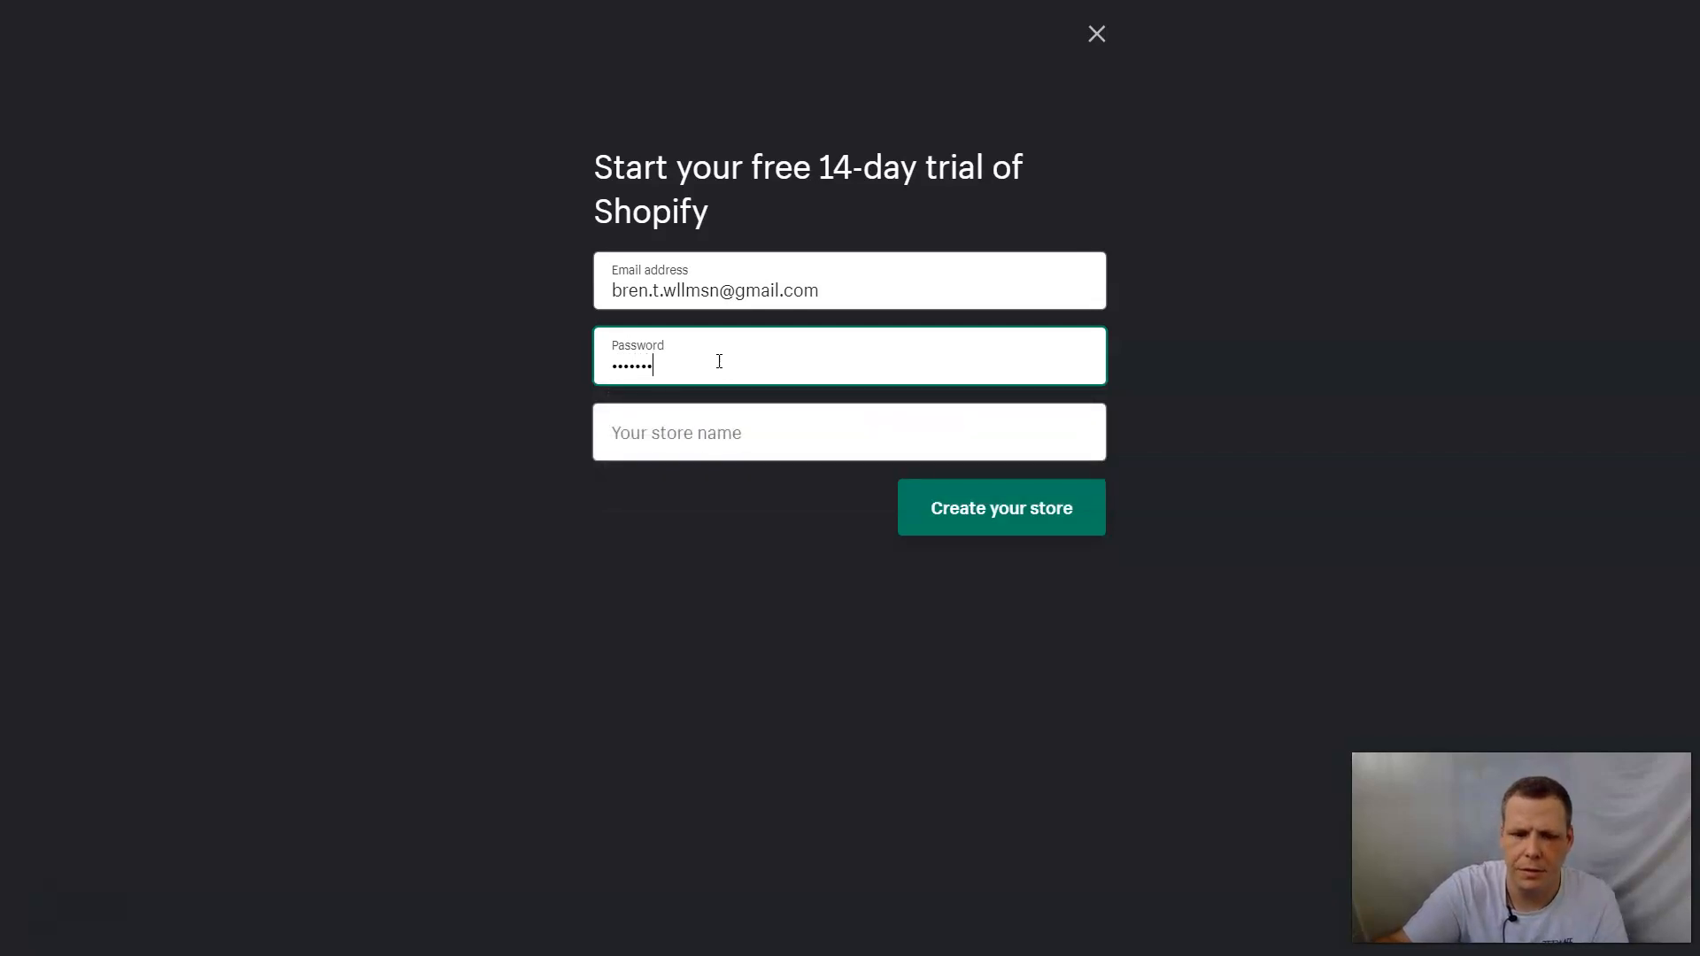
Enter "Tell Tale" as the store name, then extend it to "Tell Tales".
{"action": "key", "text": "Tab"}
{"action": "type", "text": "X"}
{"action": "key", "text": "BackSpace"}
{"action": "key", "text": "BackSpace"}
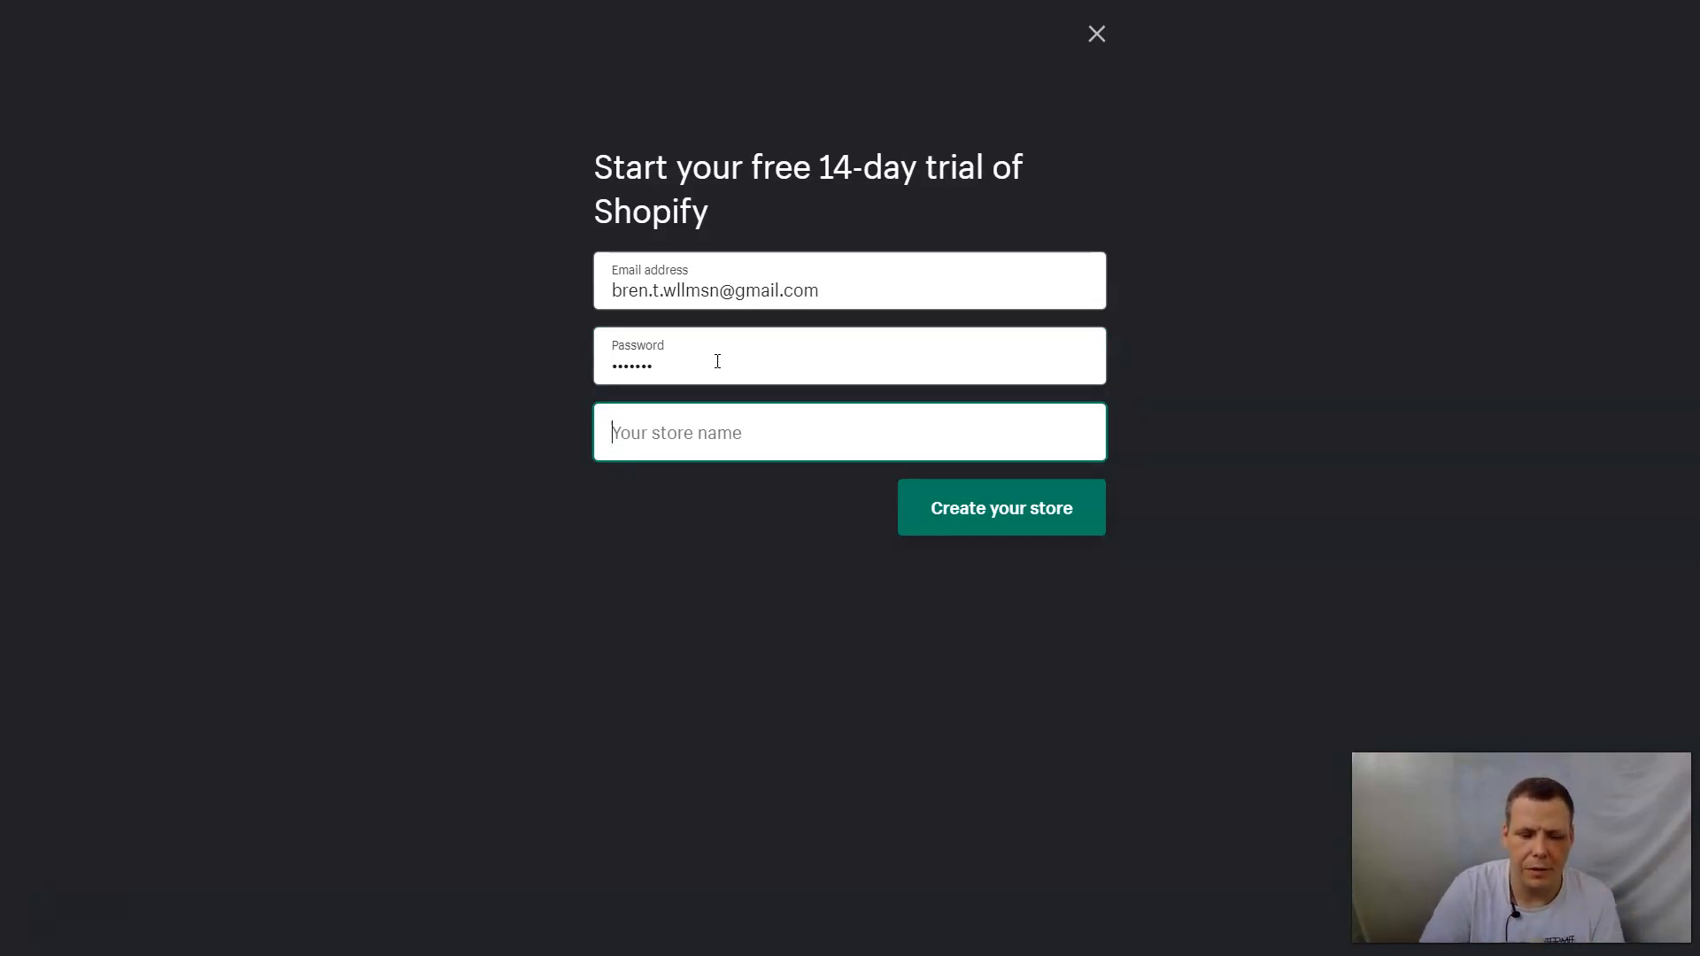
{"action": "type", "text": "Tell Tale"}
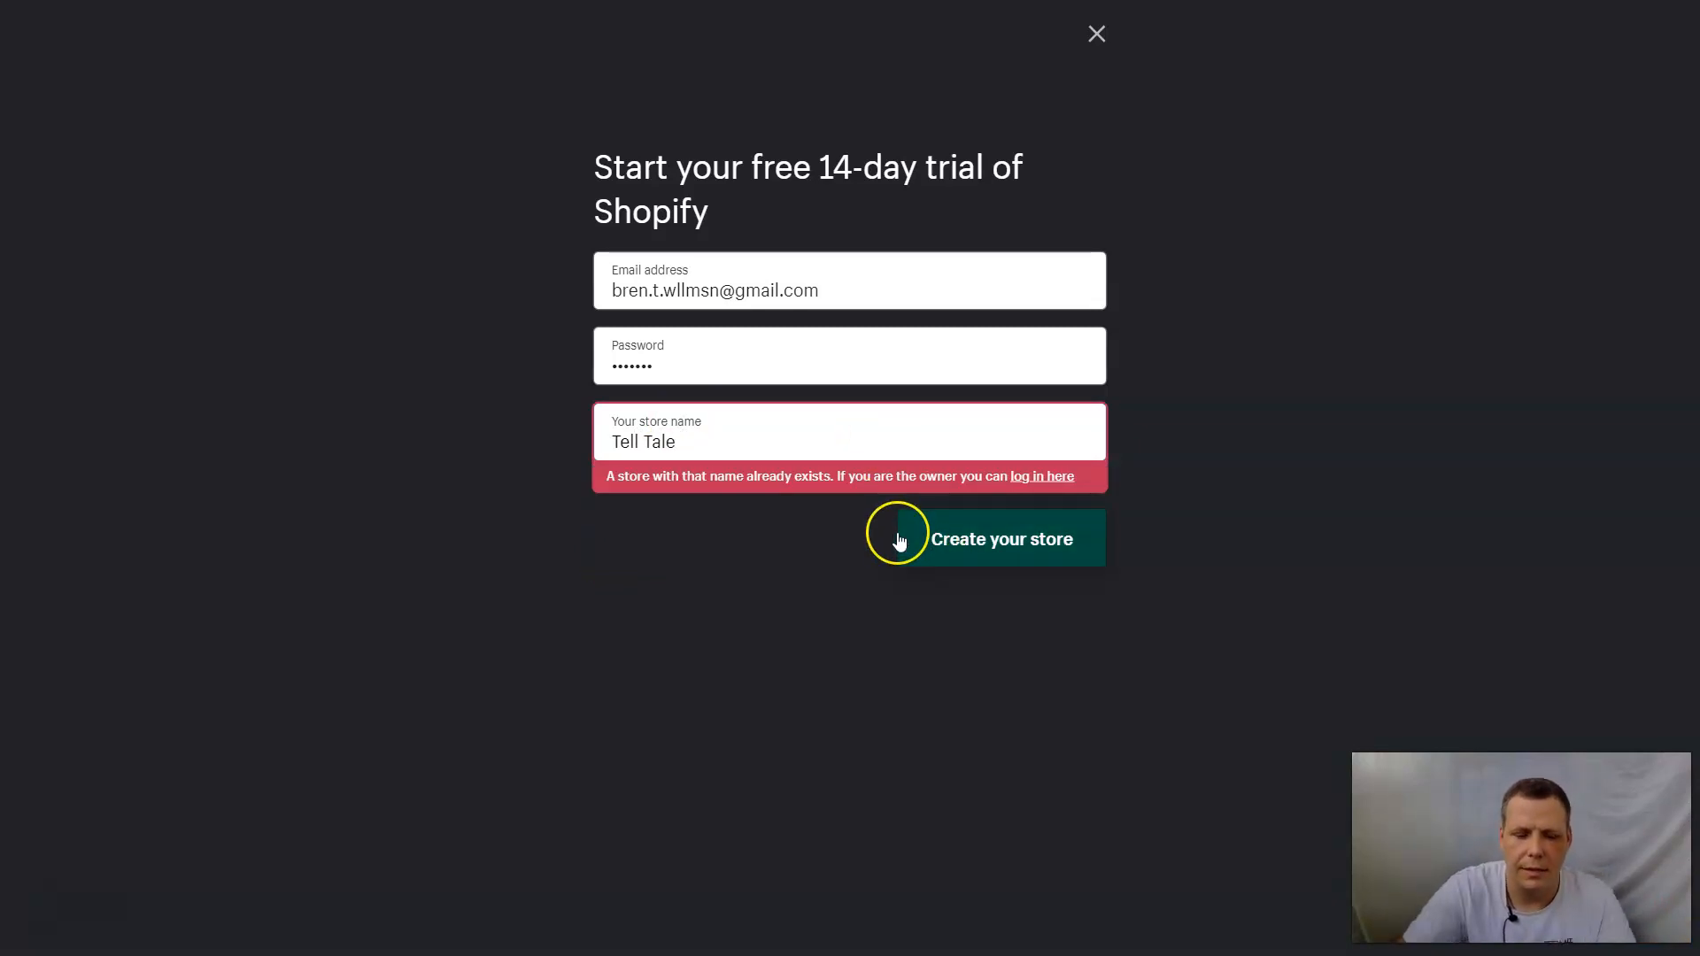
{"action": "type", "text": "s"}
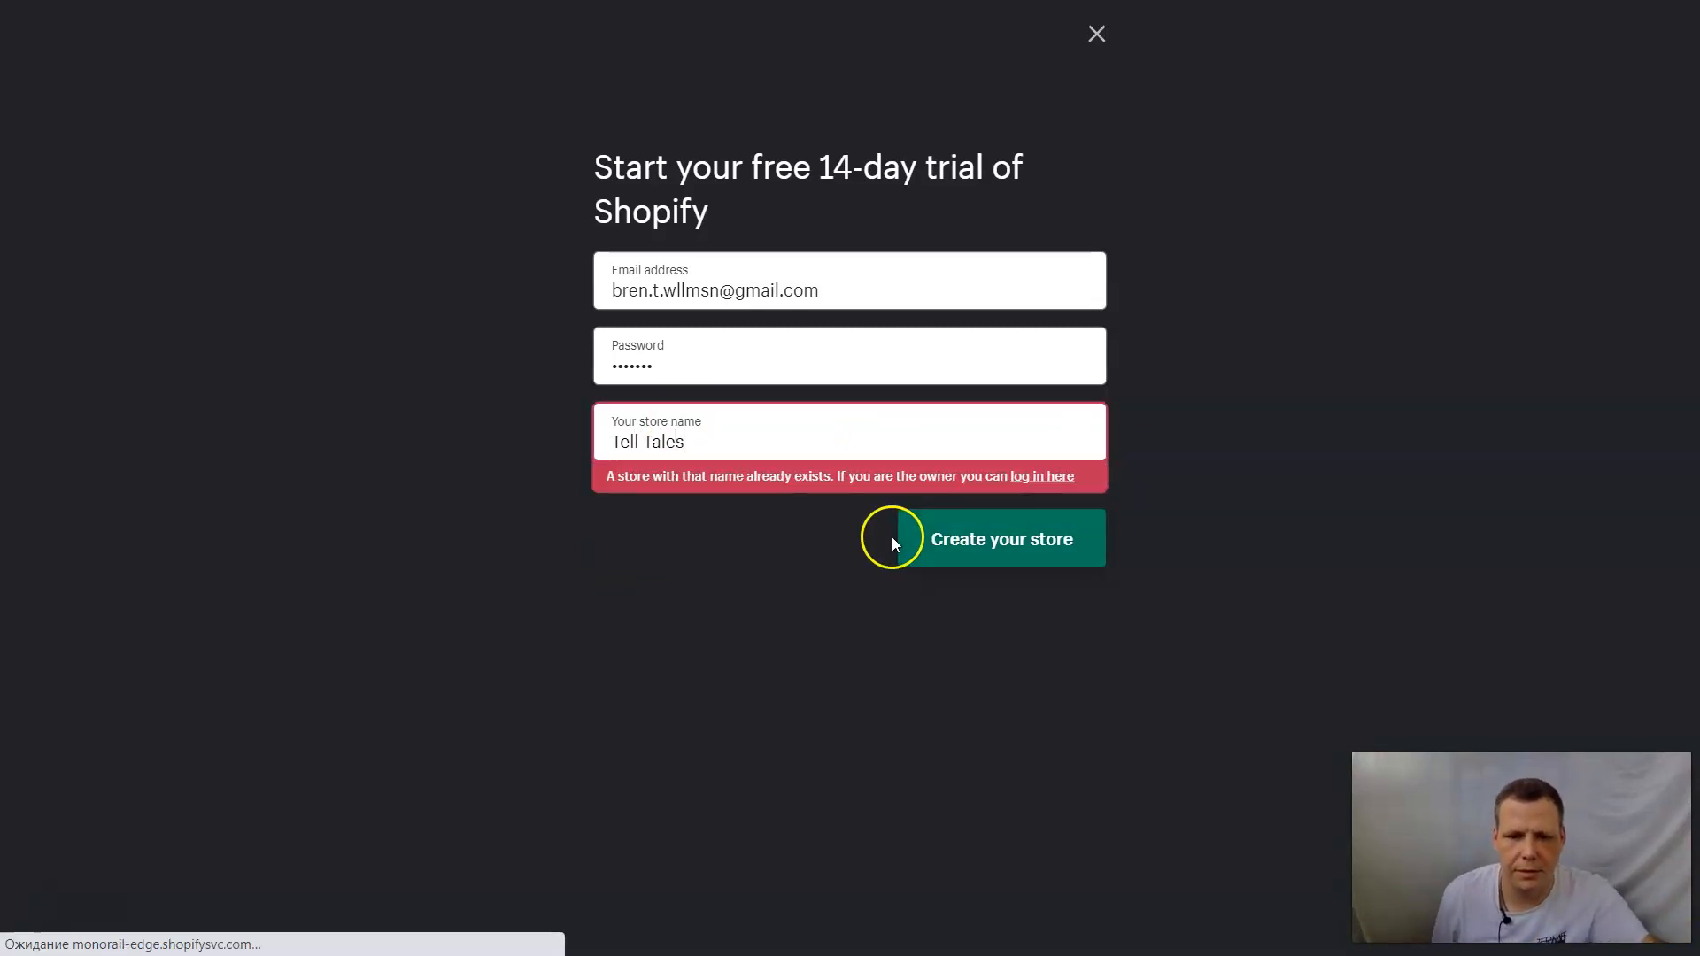
Create the store under the changed name "Tell Tall tales" and decline the browser's offer to save the login.
{"action": "key", "text": "BackSpace"}
{"action": "key", "text": "BackSpace"}
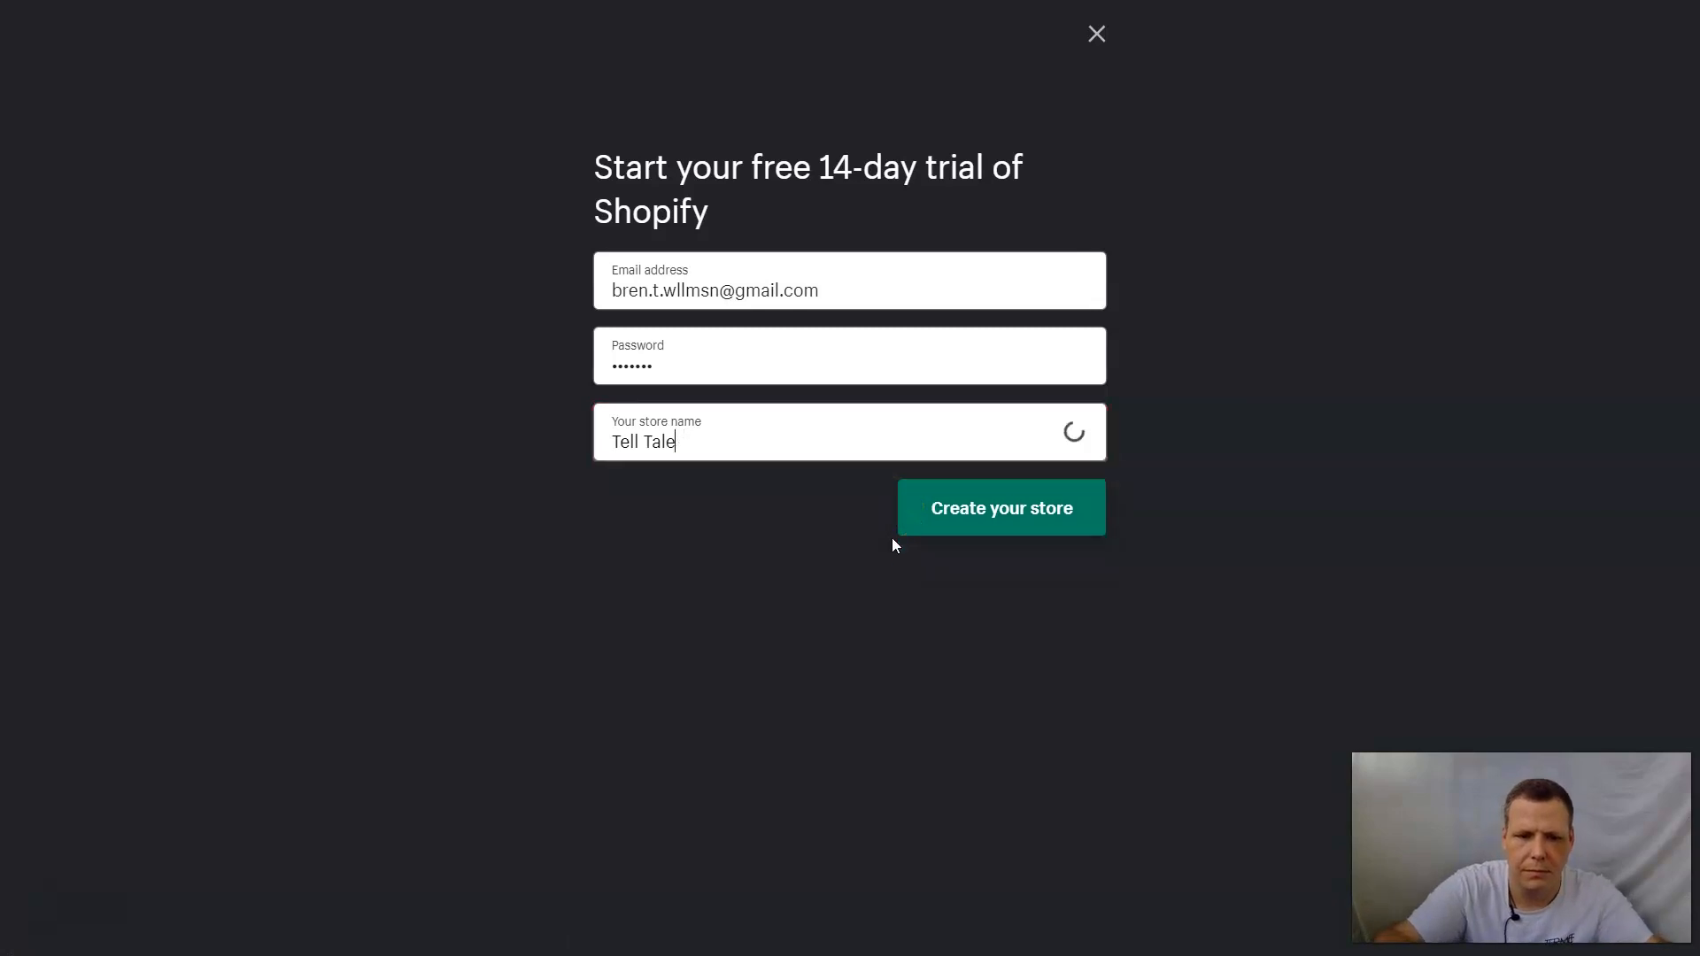
{"action": "key", "text": "BackSpace"}
{"action": "key", "text": "BackSpace"}
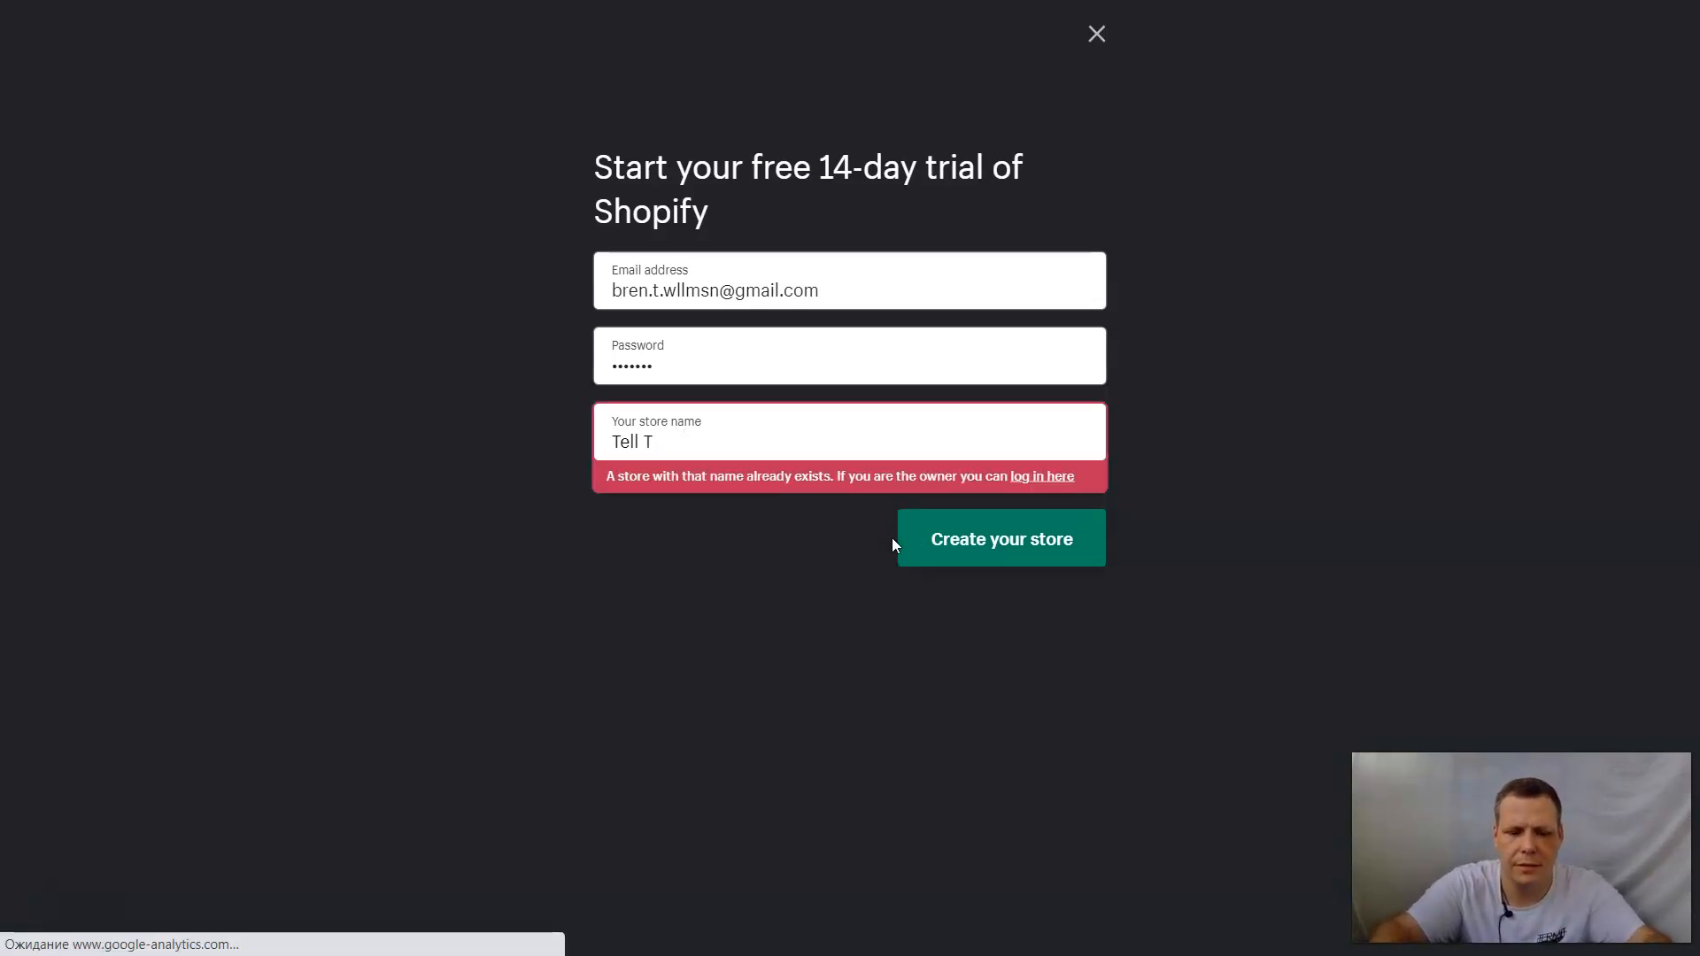
{"action": "type", "text": "all"}
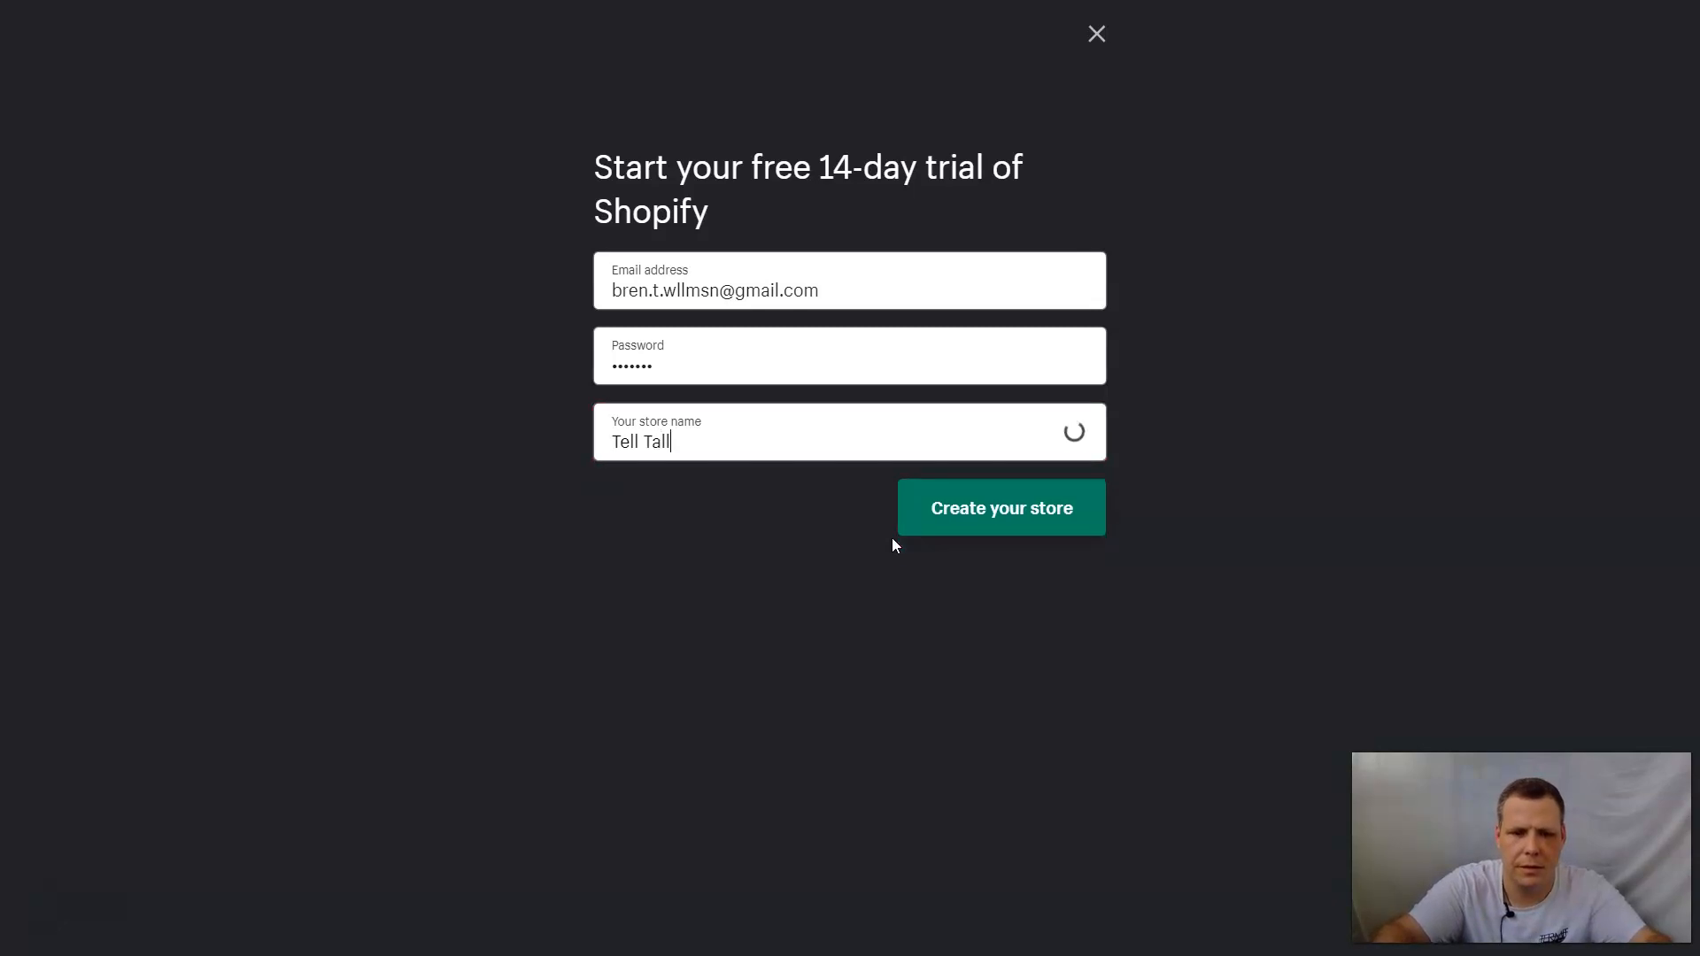
{"action": "type", "text": " ta"}
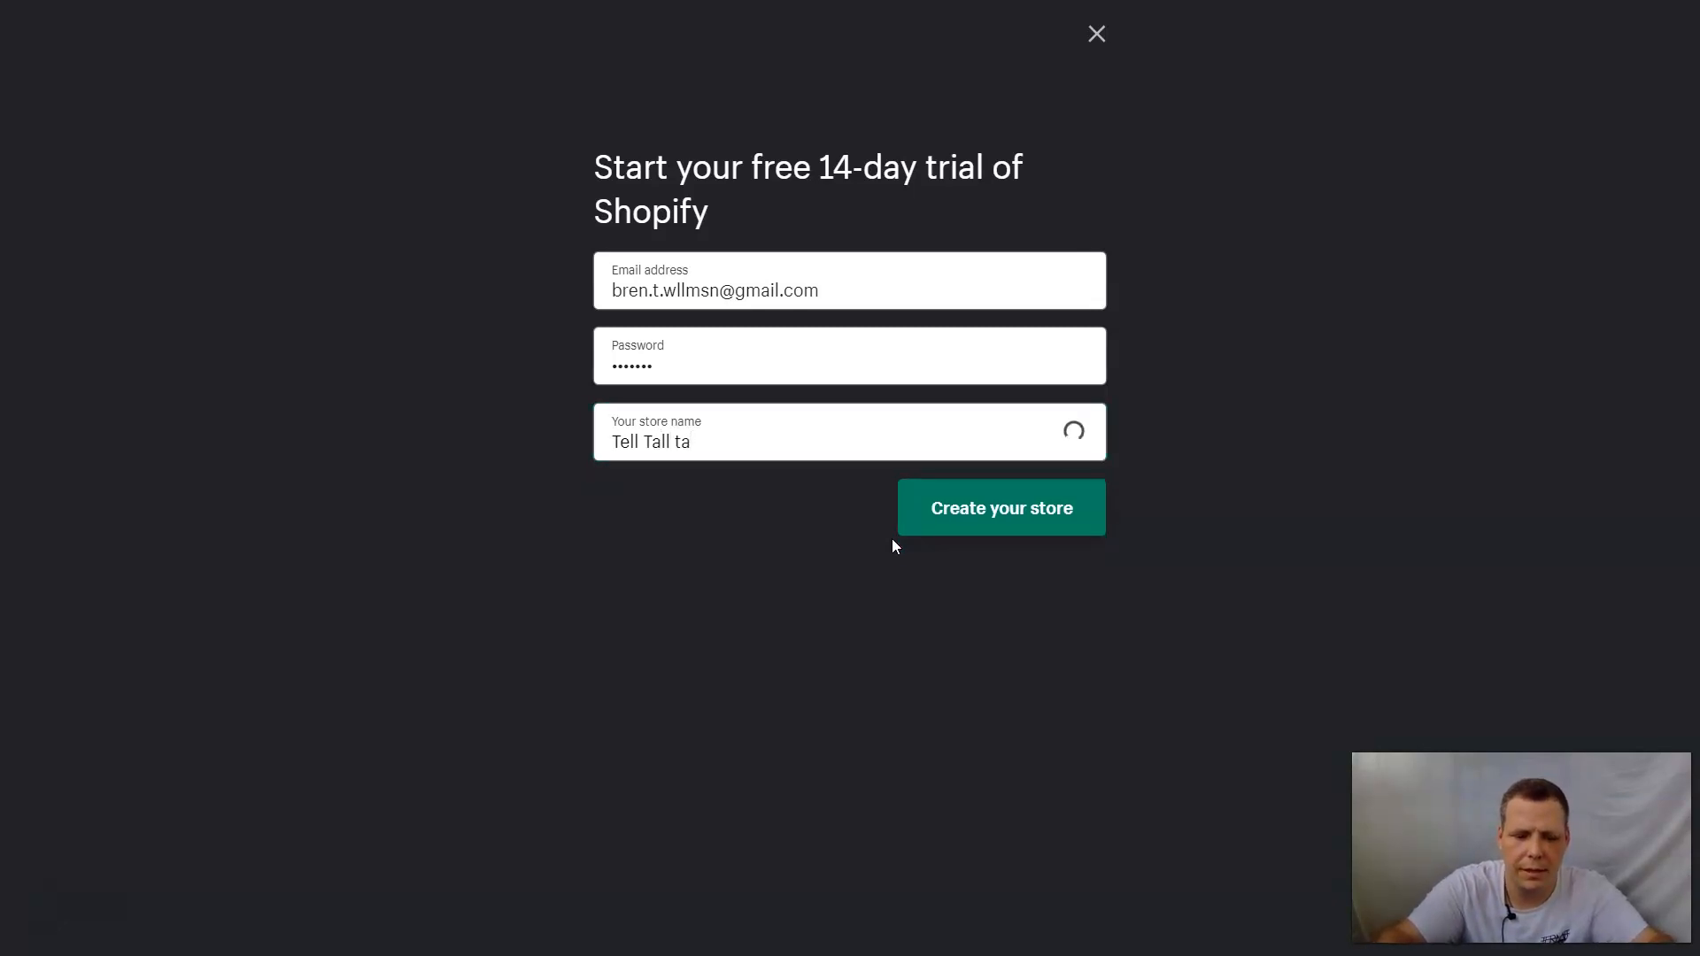
{"action": "type", "text": "lls"}
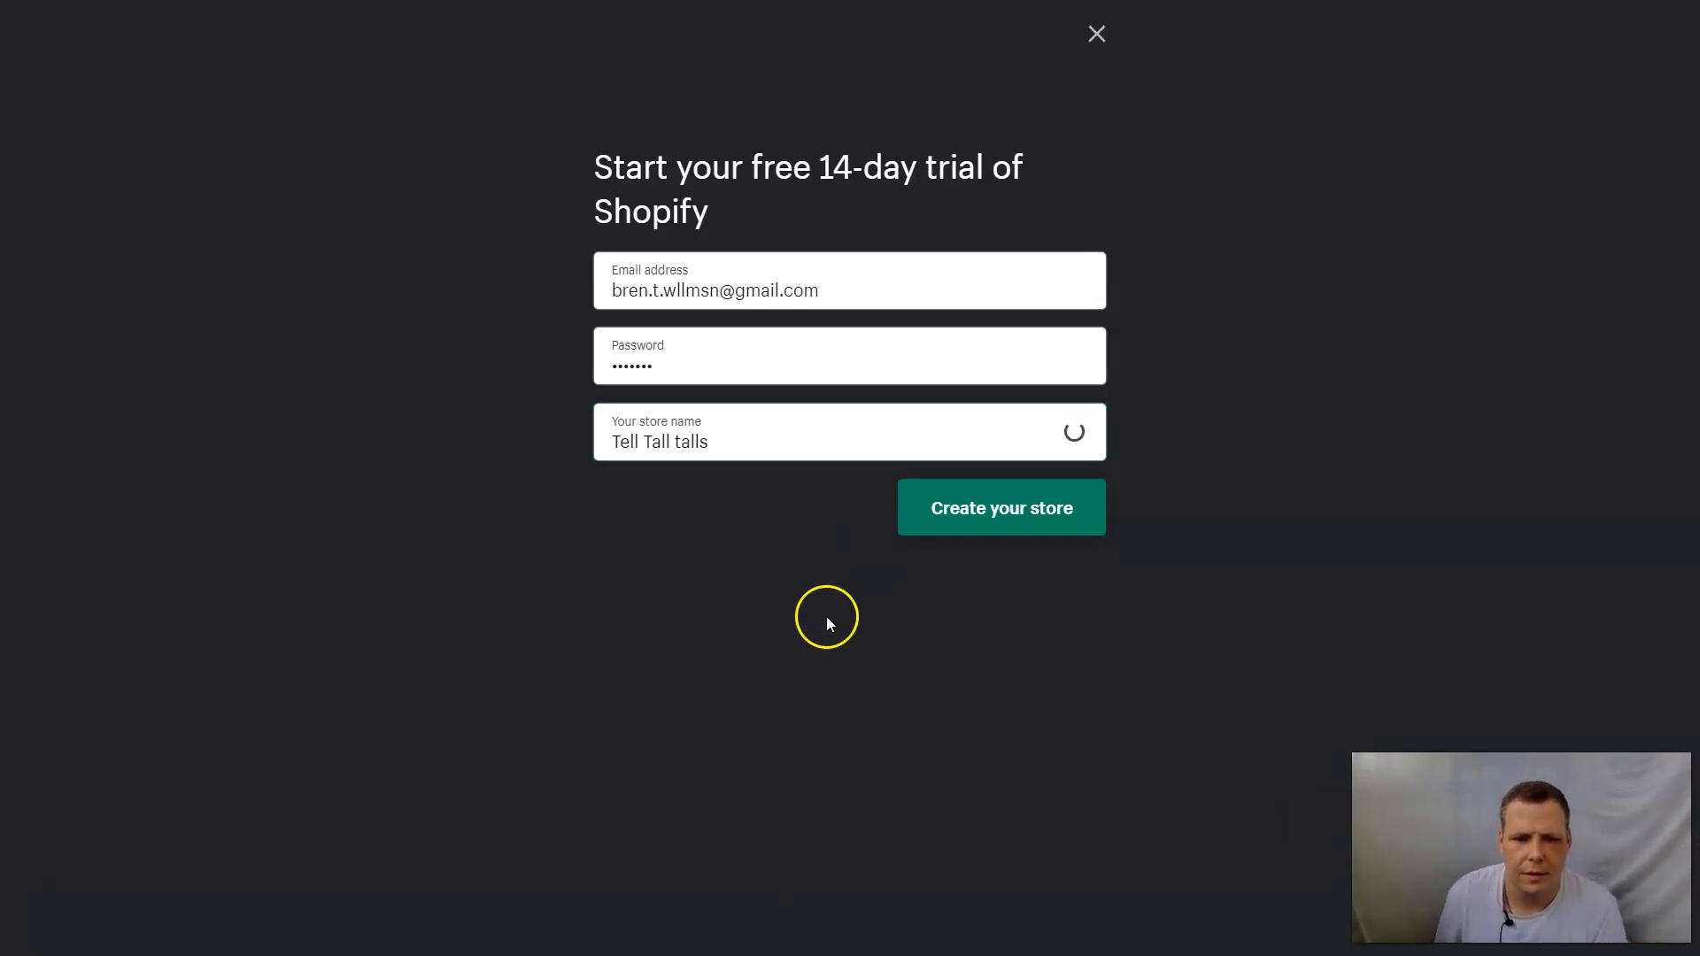
{"action": "key", "text": "BackSpace"}
{"action": "key", "text": "BackSpace"}
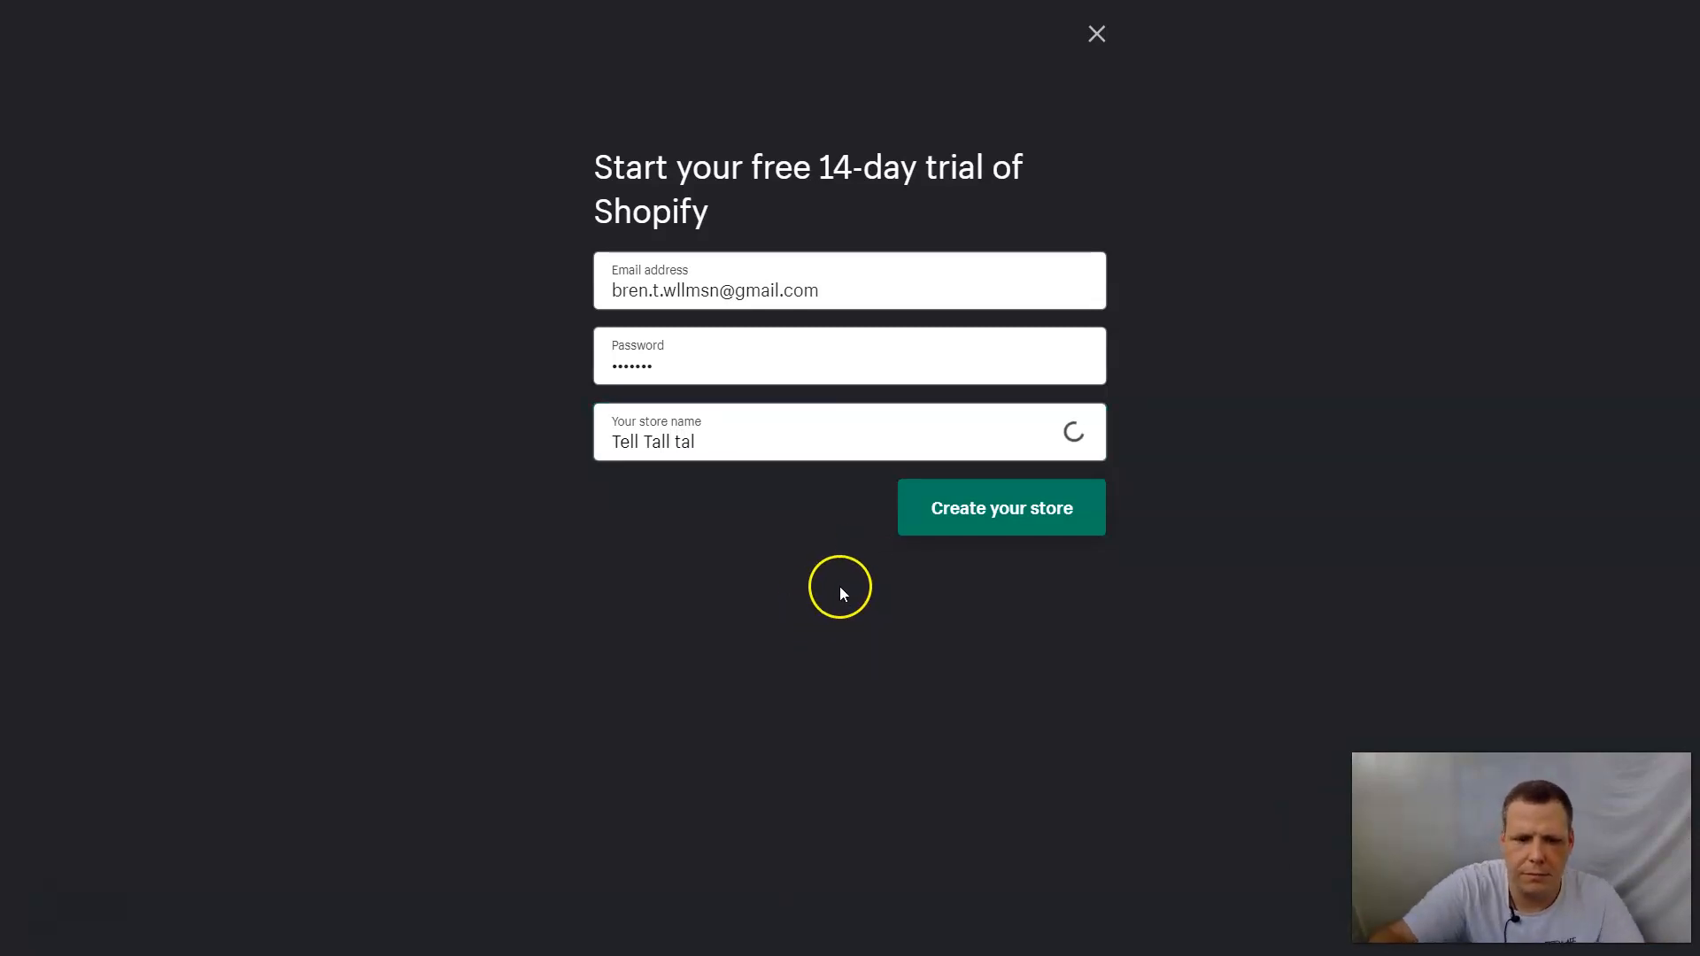
{"action": "type", "text": "es"}
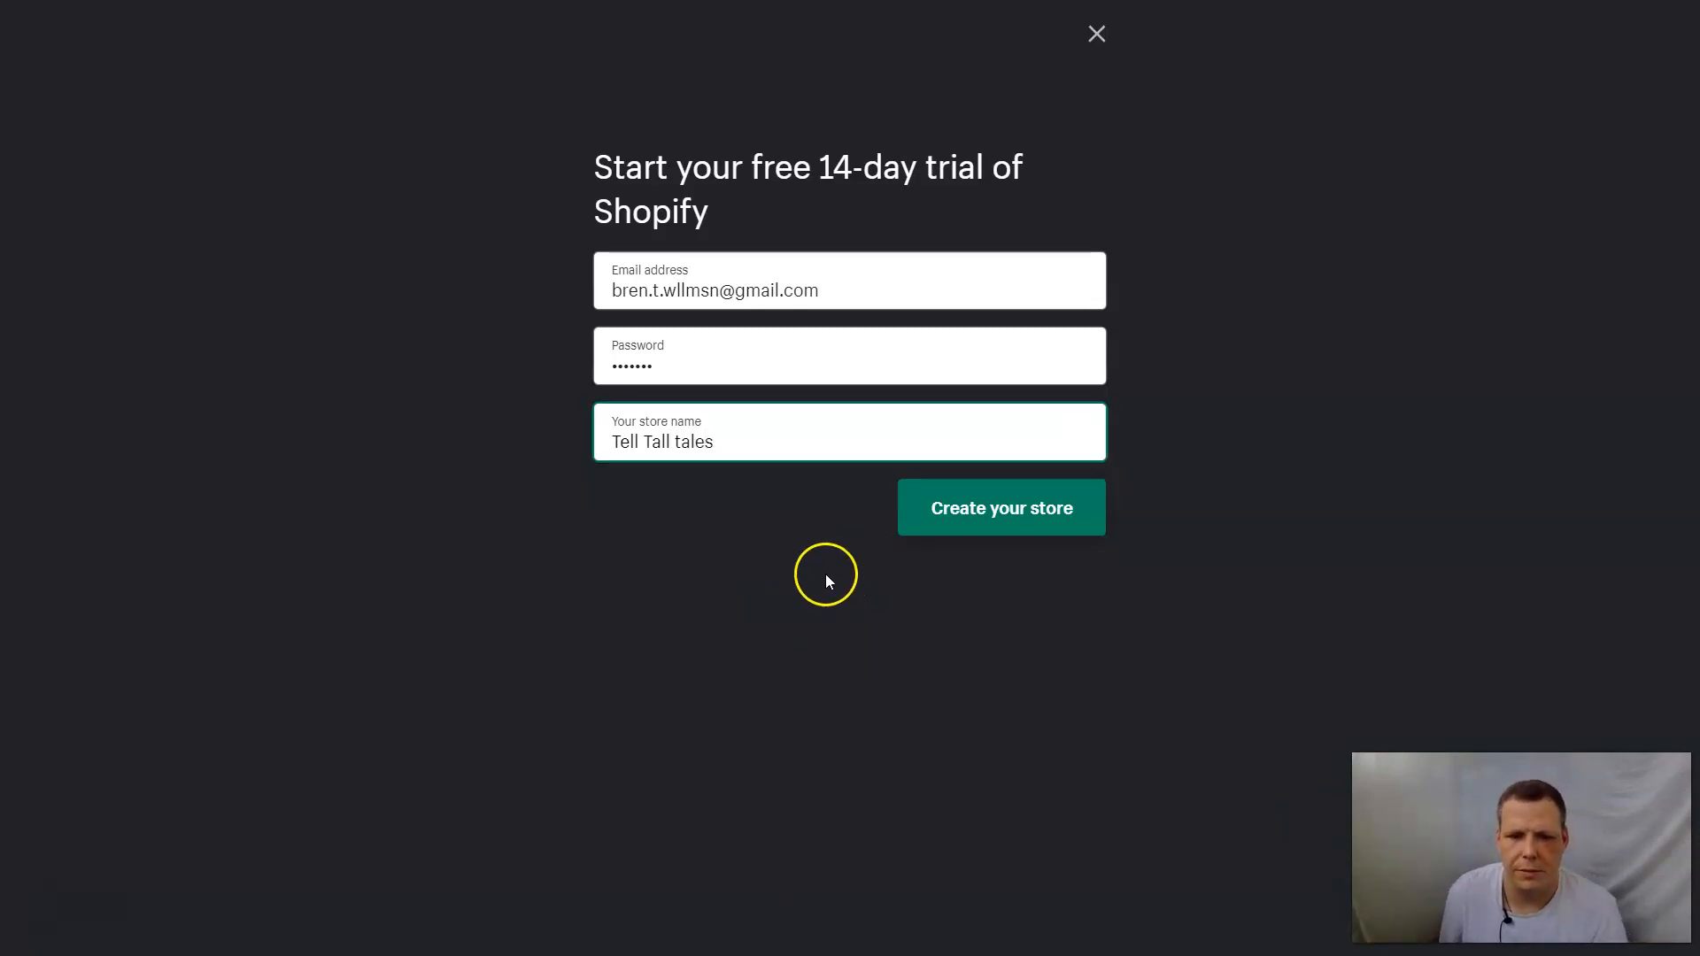
{"action": "left_click", "coordinate": [943, 517]}
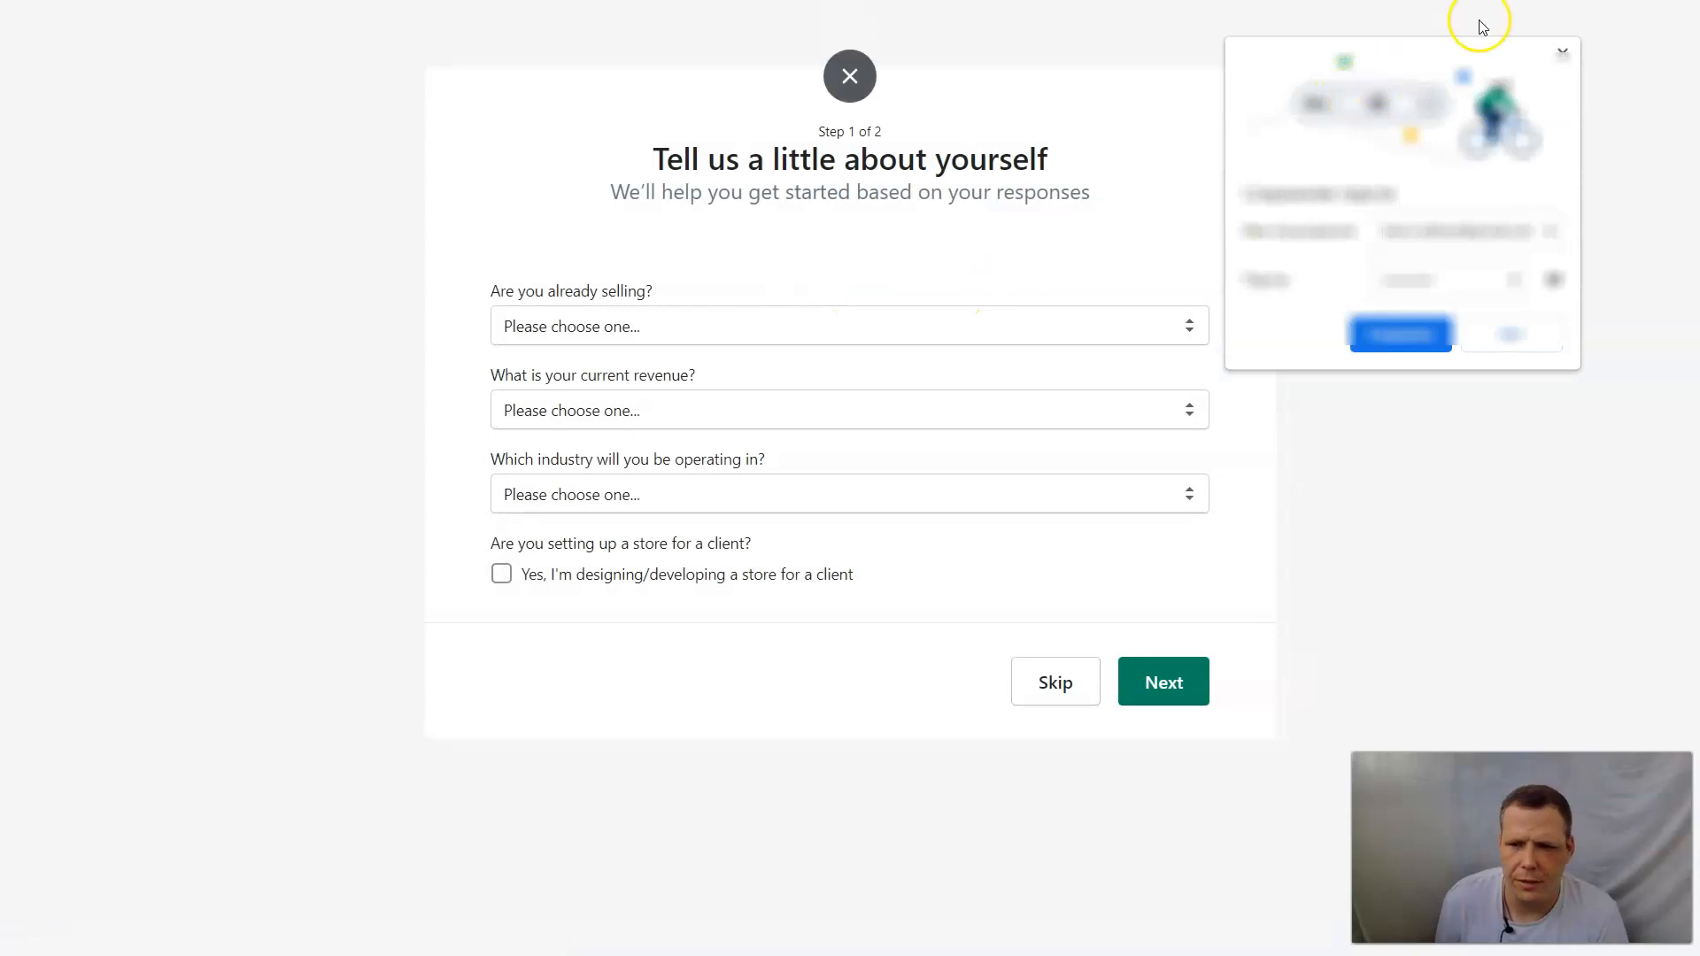
{"action": "left_click", "coordinate": [1533, 333]}
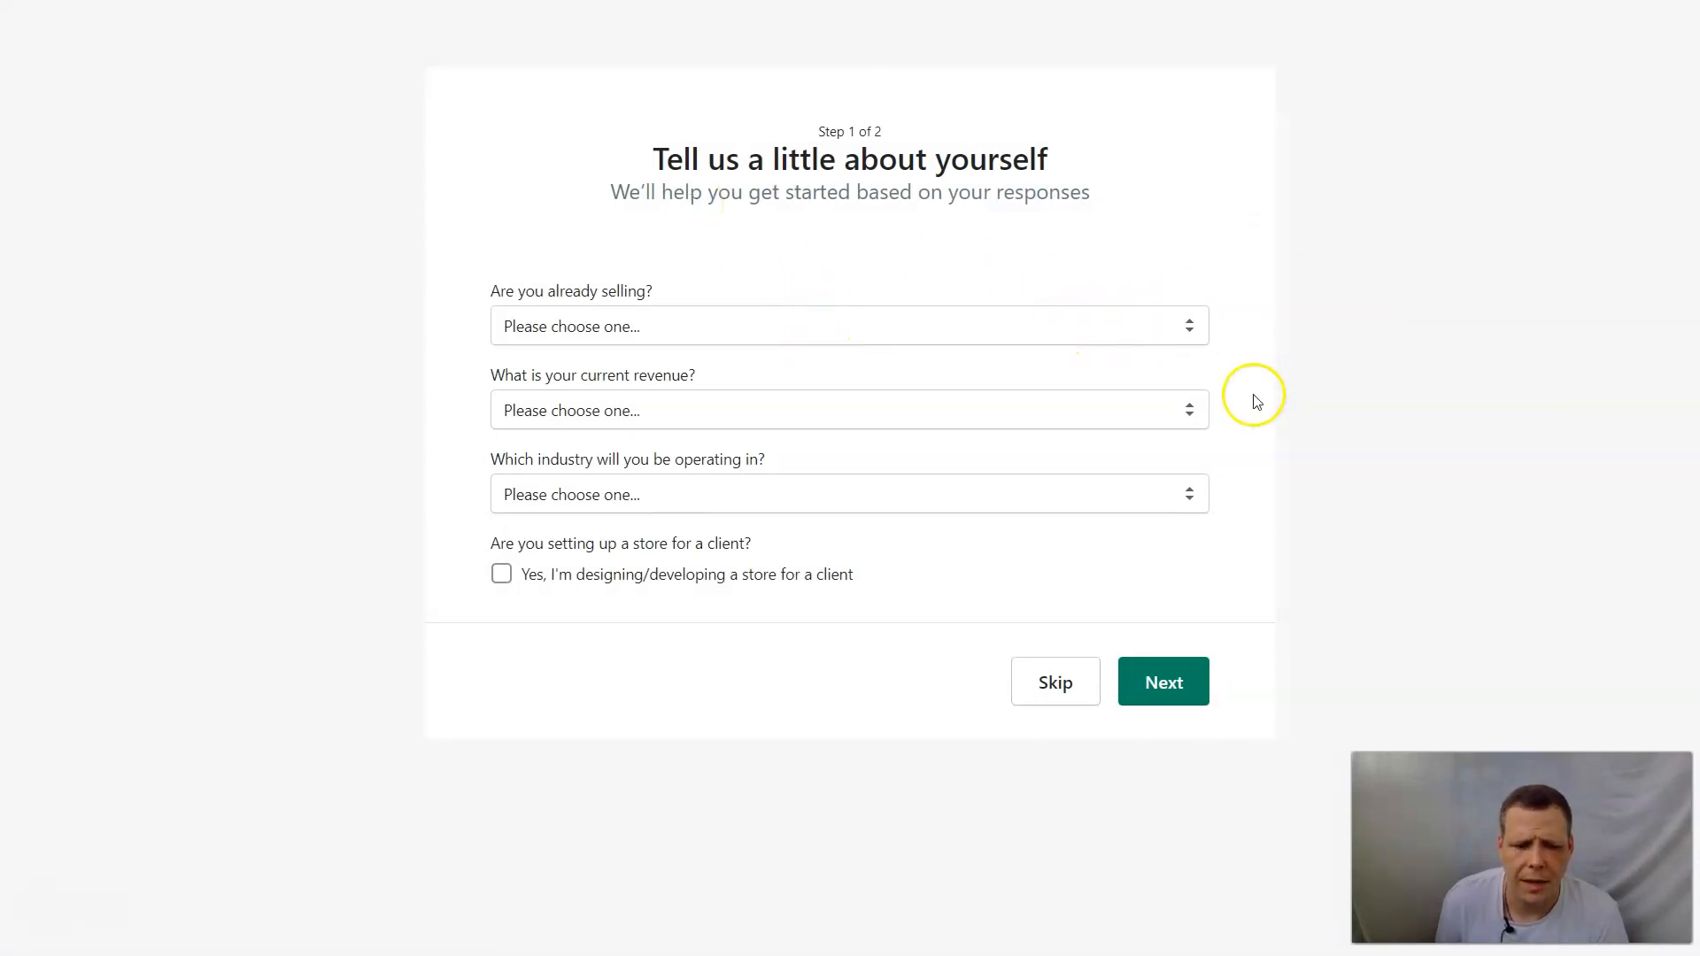
Answer that you are selling, just not online, and that you want to sell online only.
{"action": "left_click", "coordinate": [595, 327]}
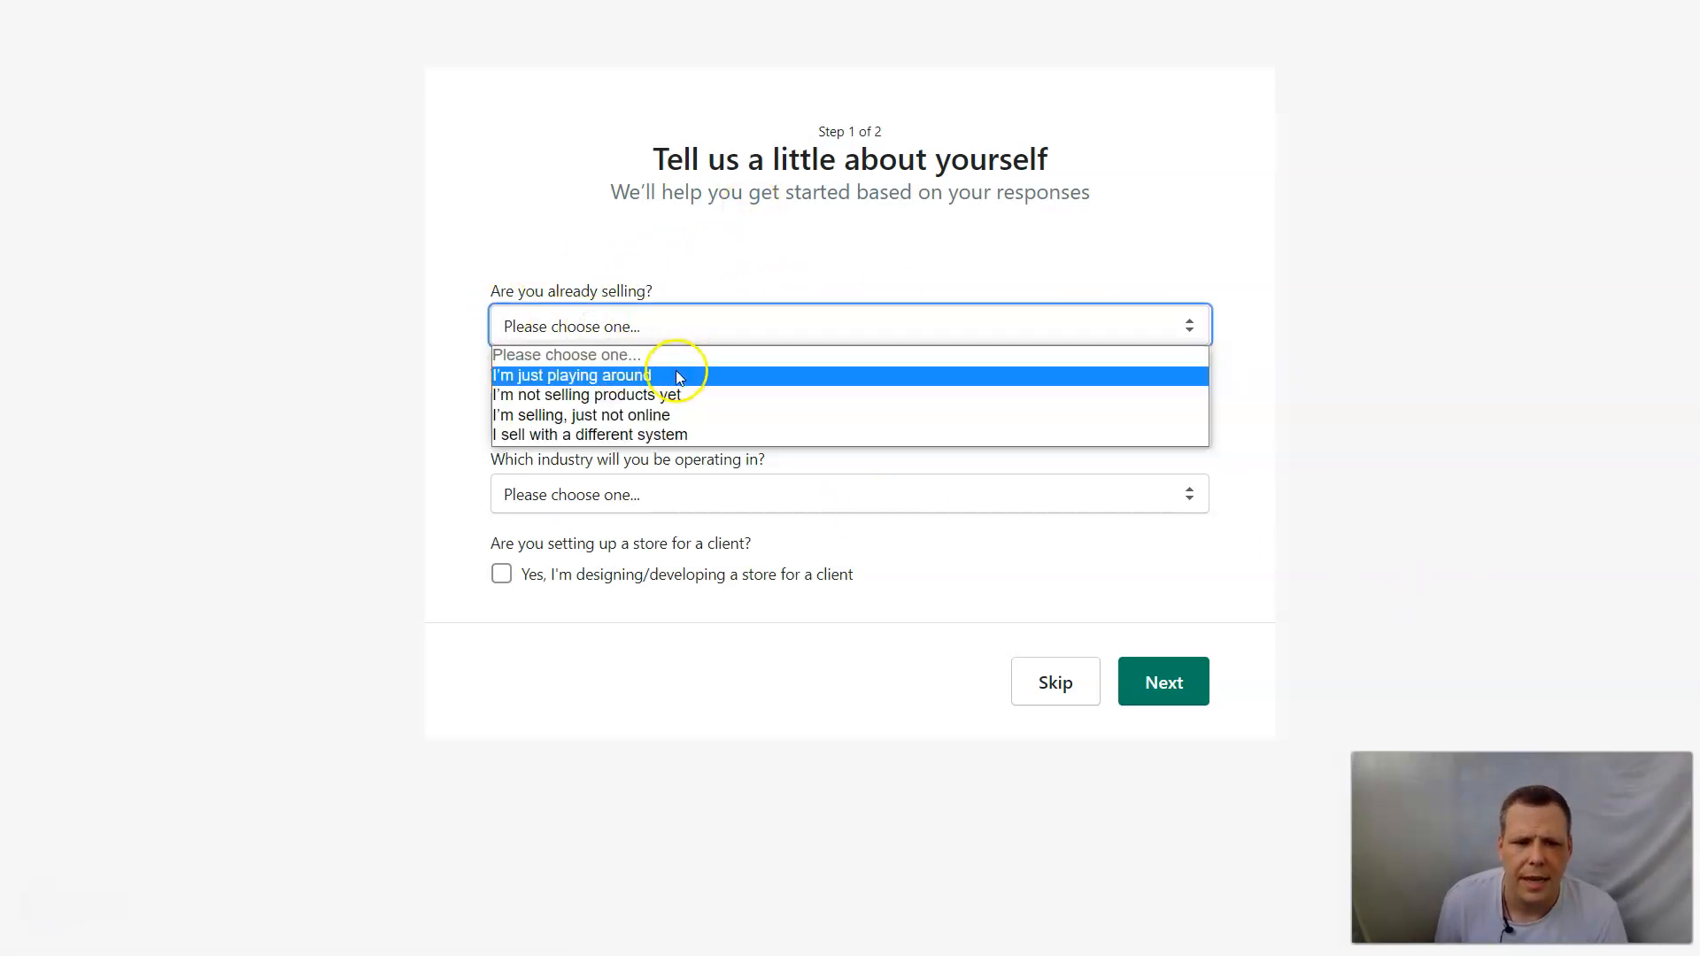
{"action": "left_click", "coordinate": [620, 414]}
{"action": "left_click", "coordinate": [706, 403]}
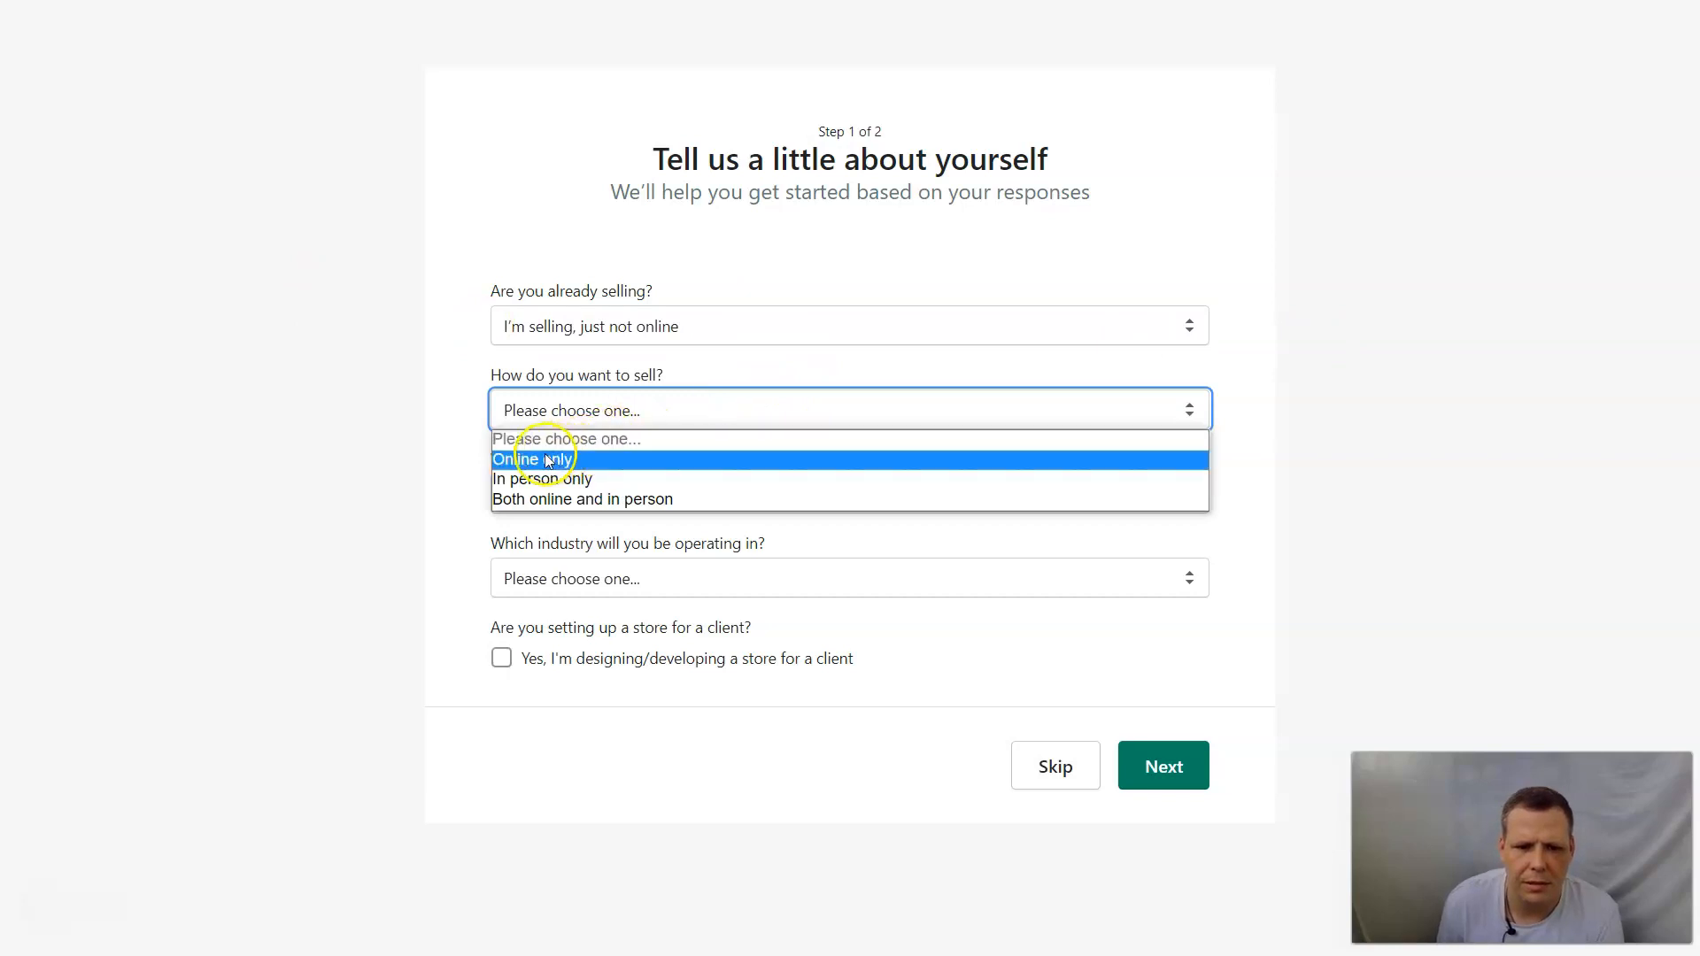
{"action": "left_click", "coordinate": [547, 460]}
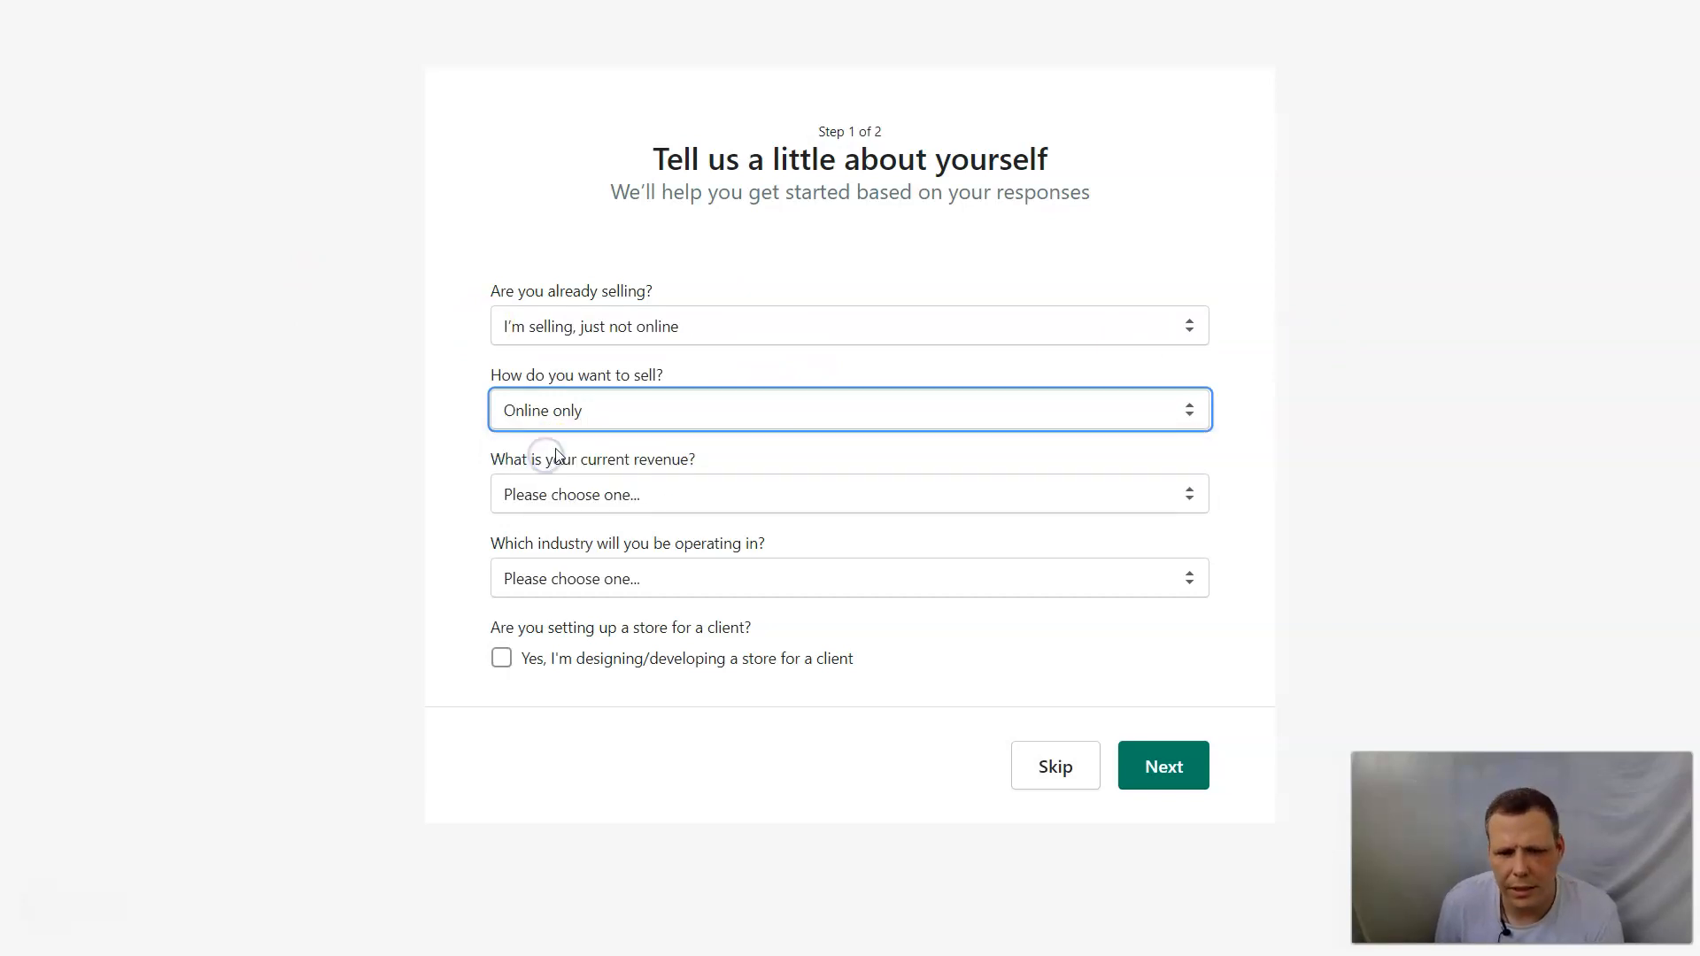
Set the current revenue to RUB 250,000 to RUB 1,000,000 and the industry to Other, and continue to the address form.
{"action": "left_click", "coordinate": [581, 498]}
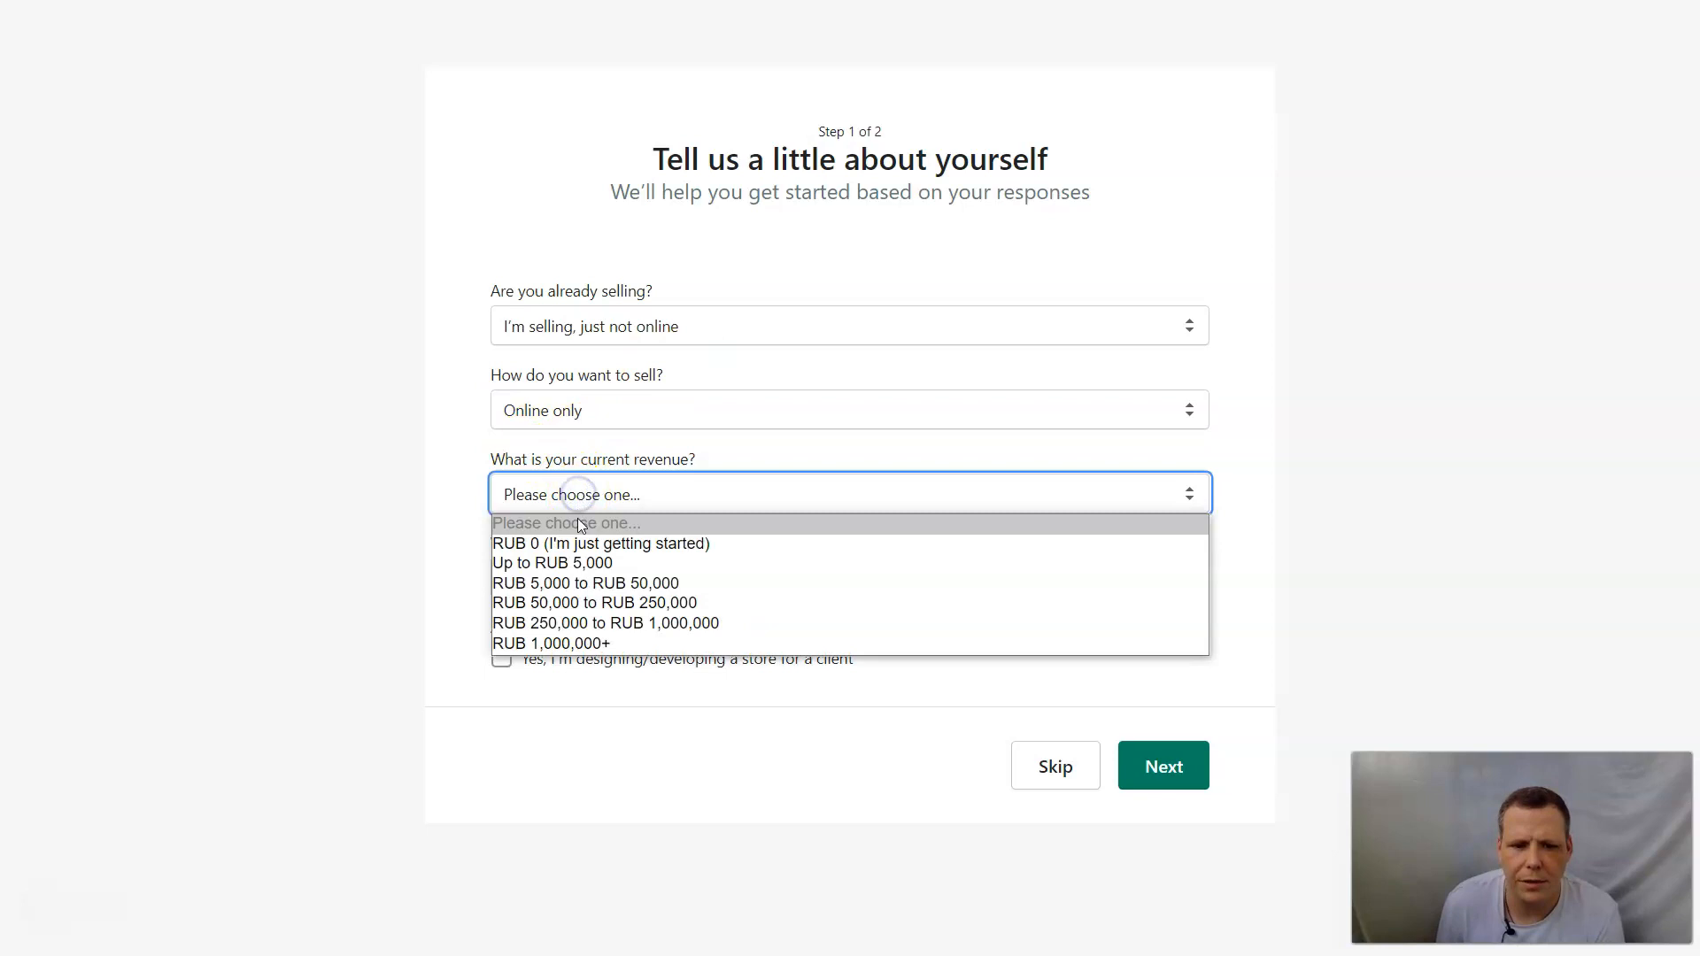
{"action": "left_click", "coordinate": [564, 625]}
{"action": "left_click", "coordinate": [601, 576]}
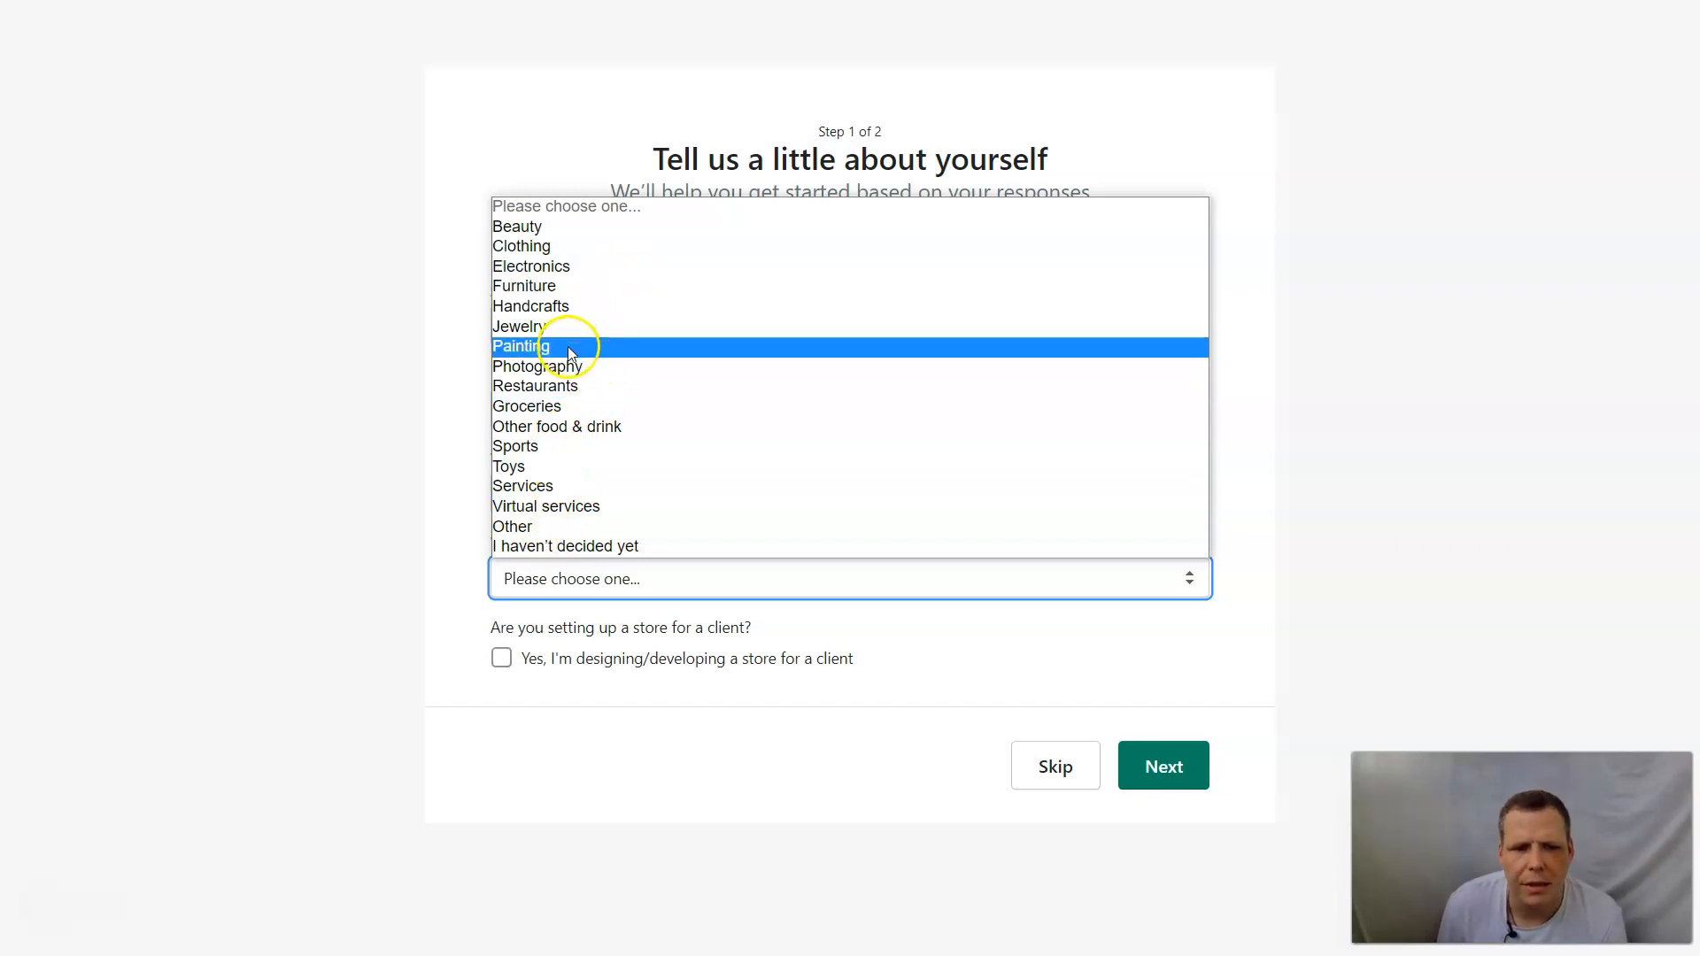
{"action": "left_click", "coordinate": [521, 526]}
{"action": "left_click", "coordinate": [691, 749]}
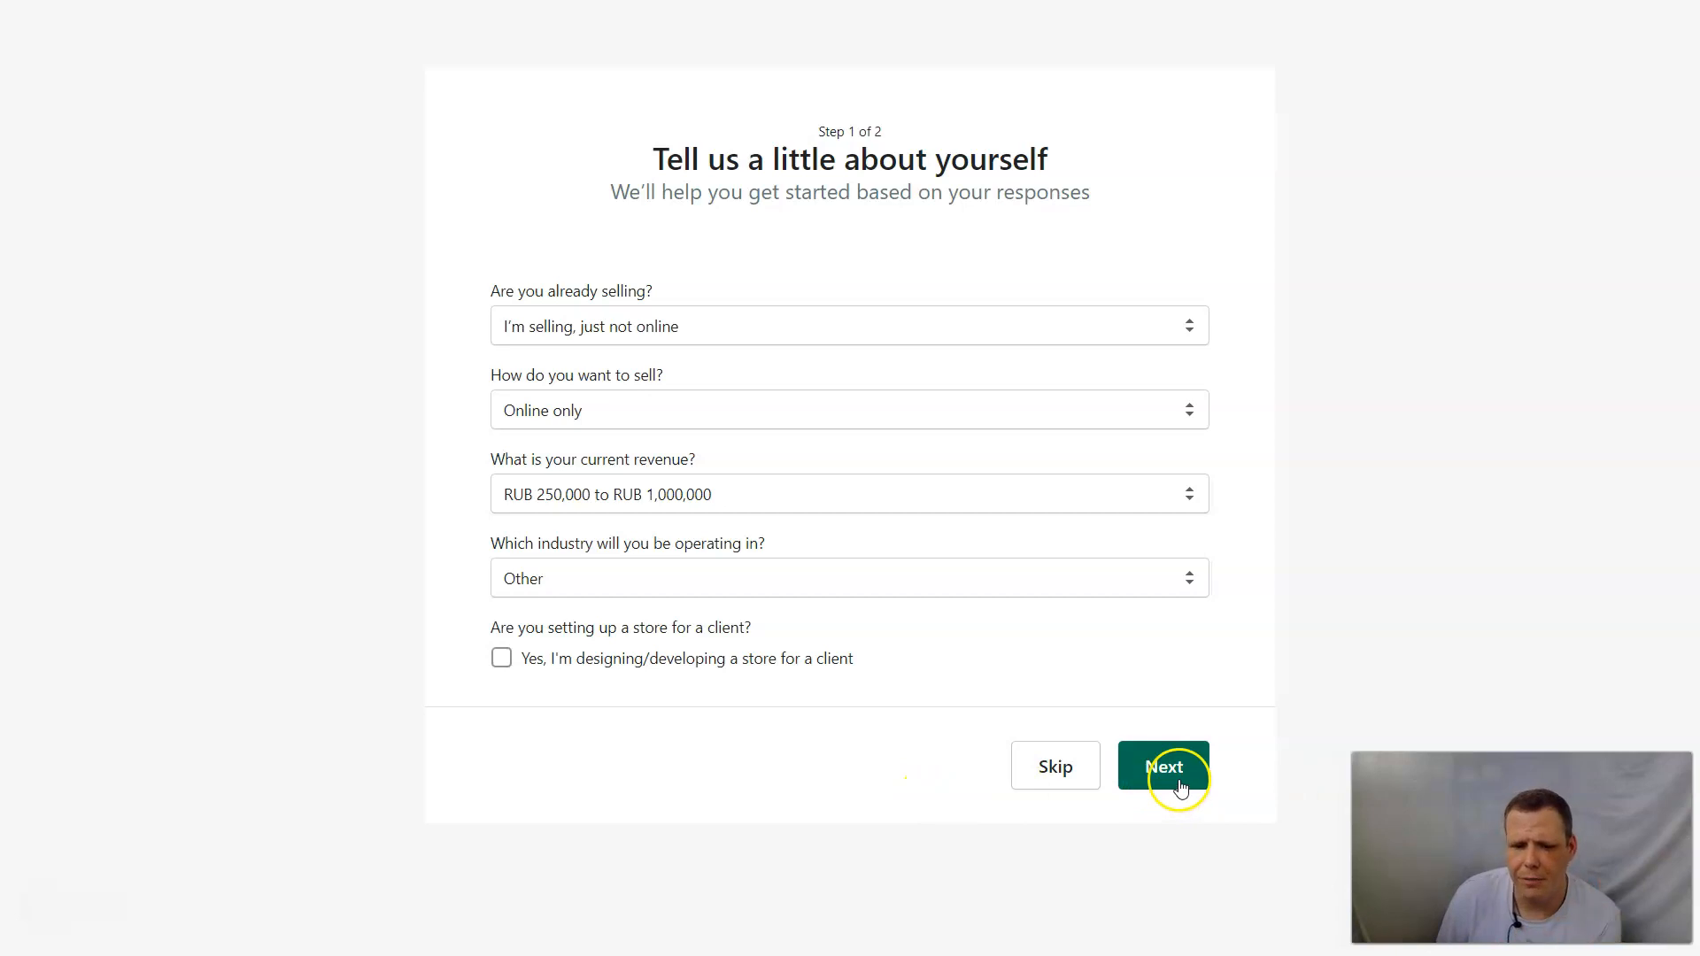
{"action": "left_click", "coordinate": [1173, 779]}
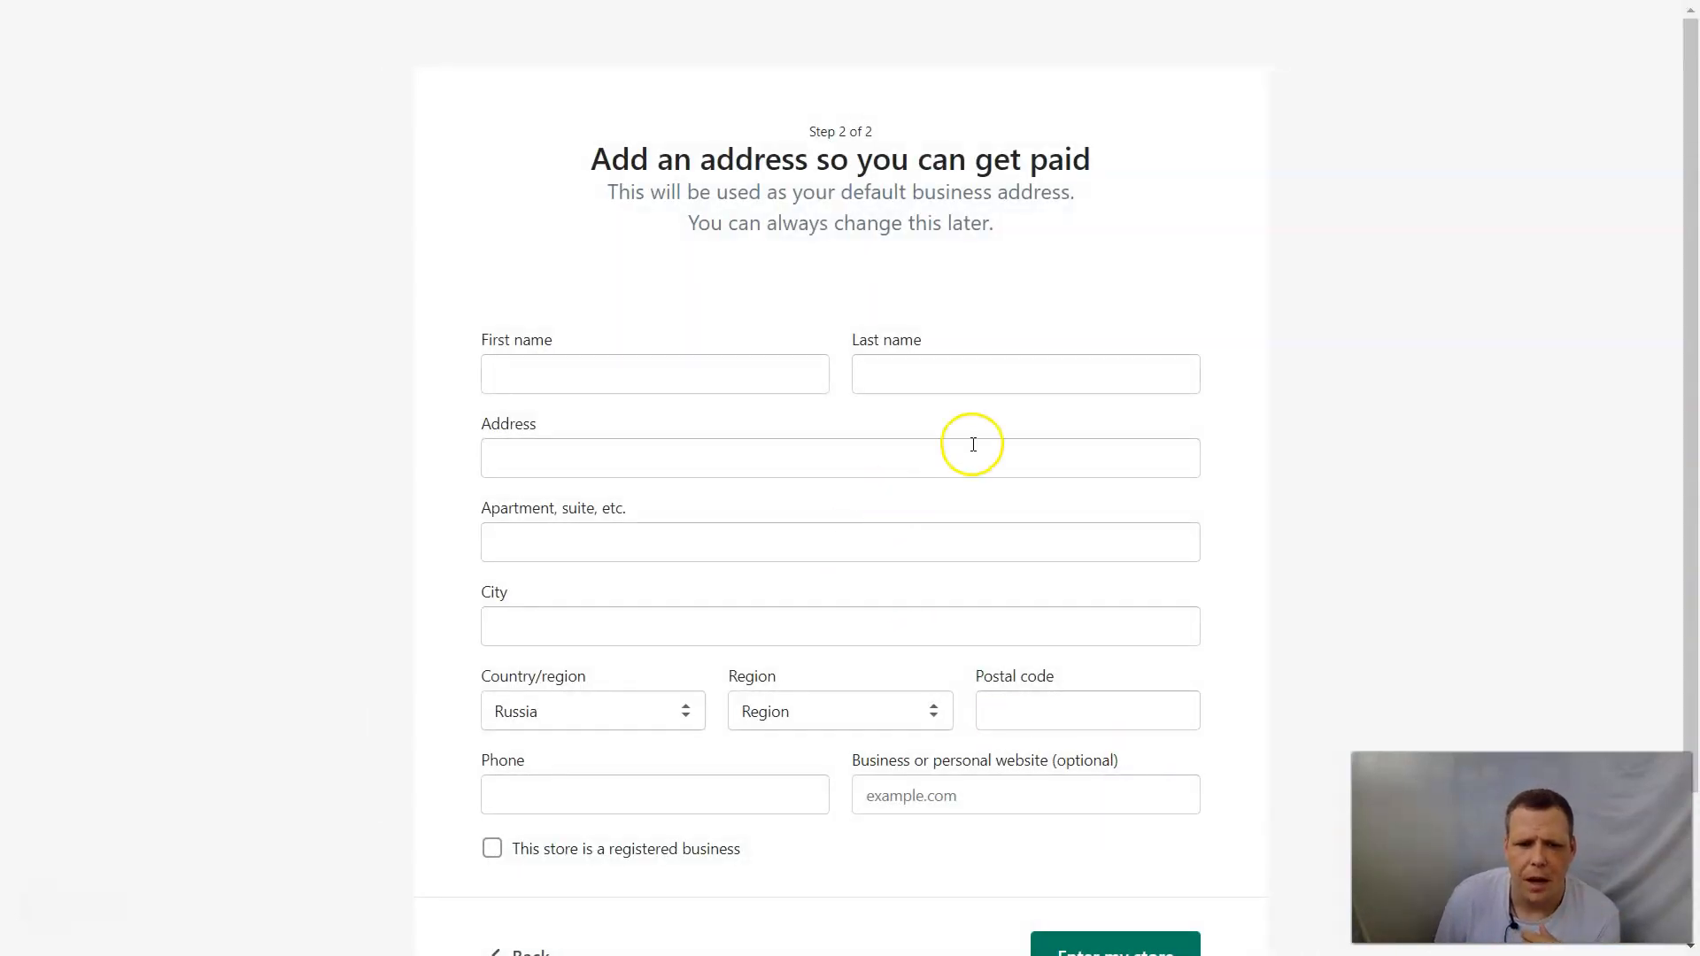
{"action": "left_click", "coordinate": [620, 706]}
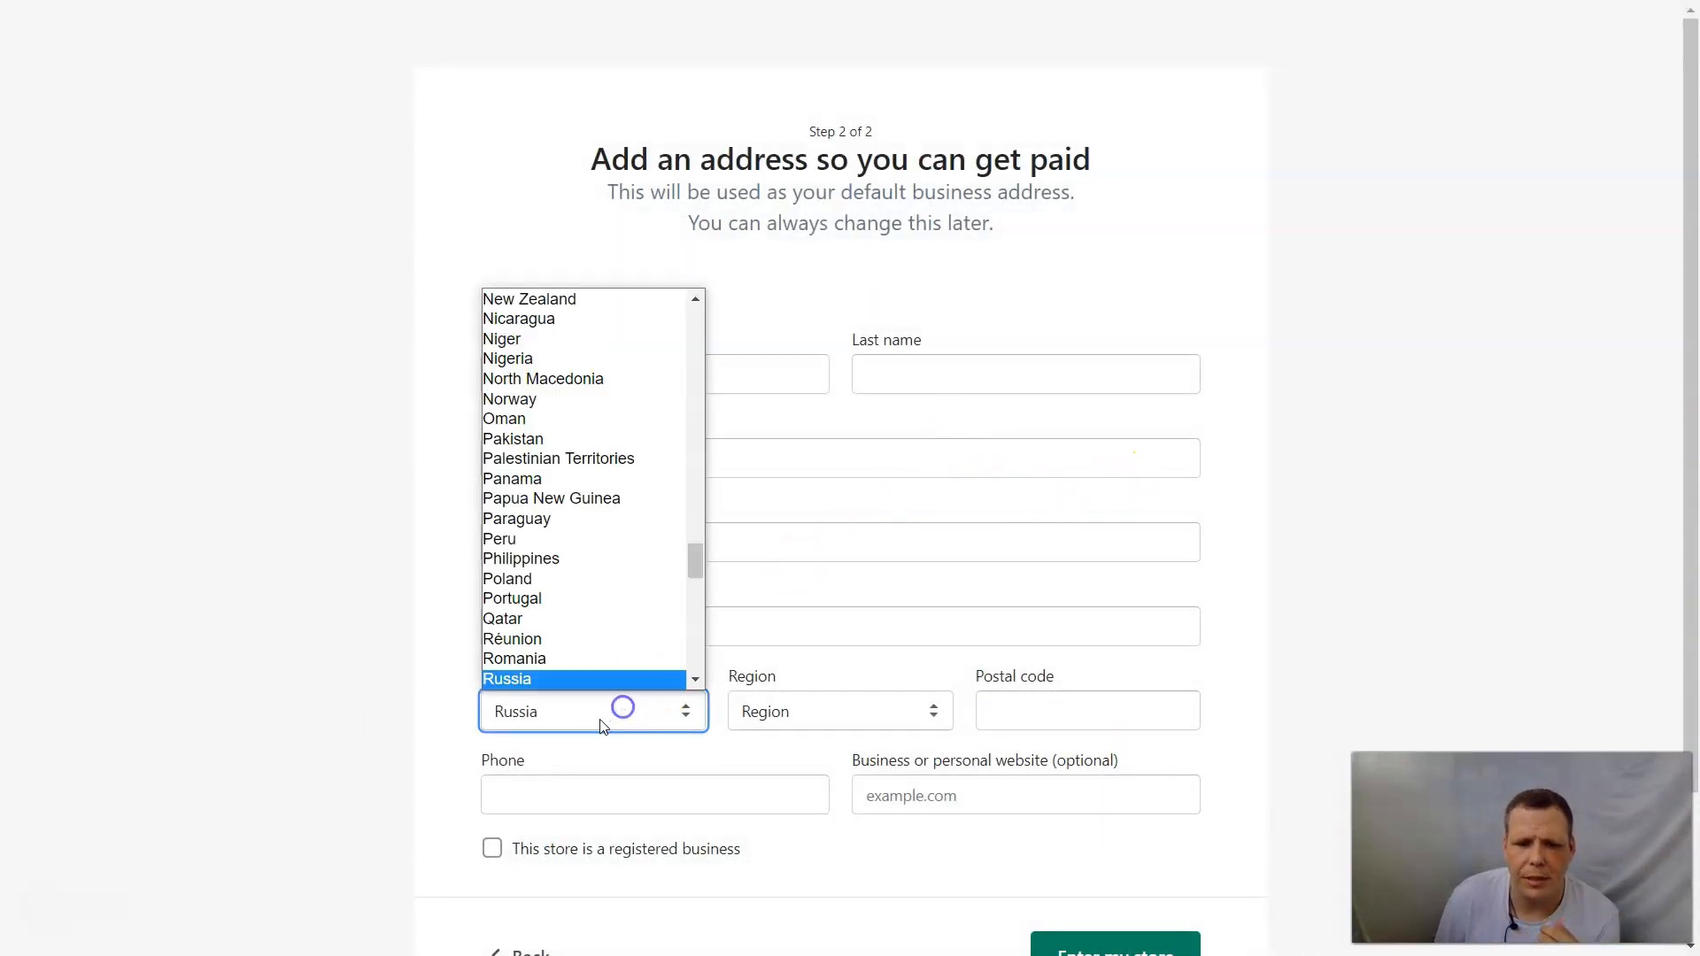
{"action": "left_click", "coordinate": [574, 639]}
{"action": "left_click", "coordinate": [637, 708]}
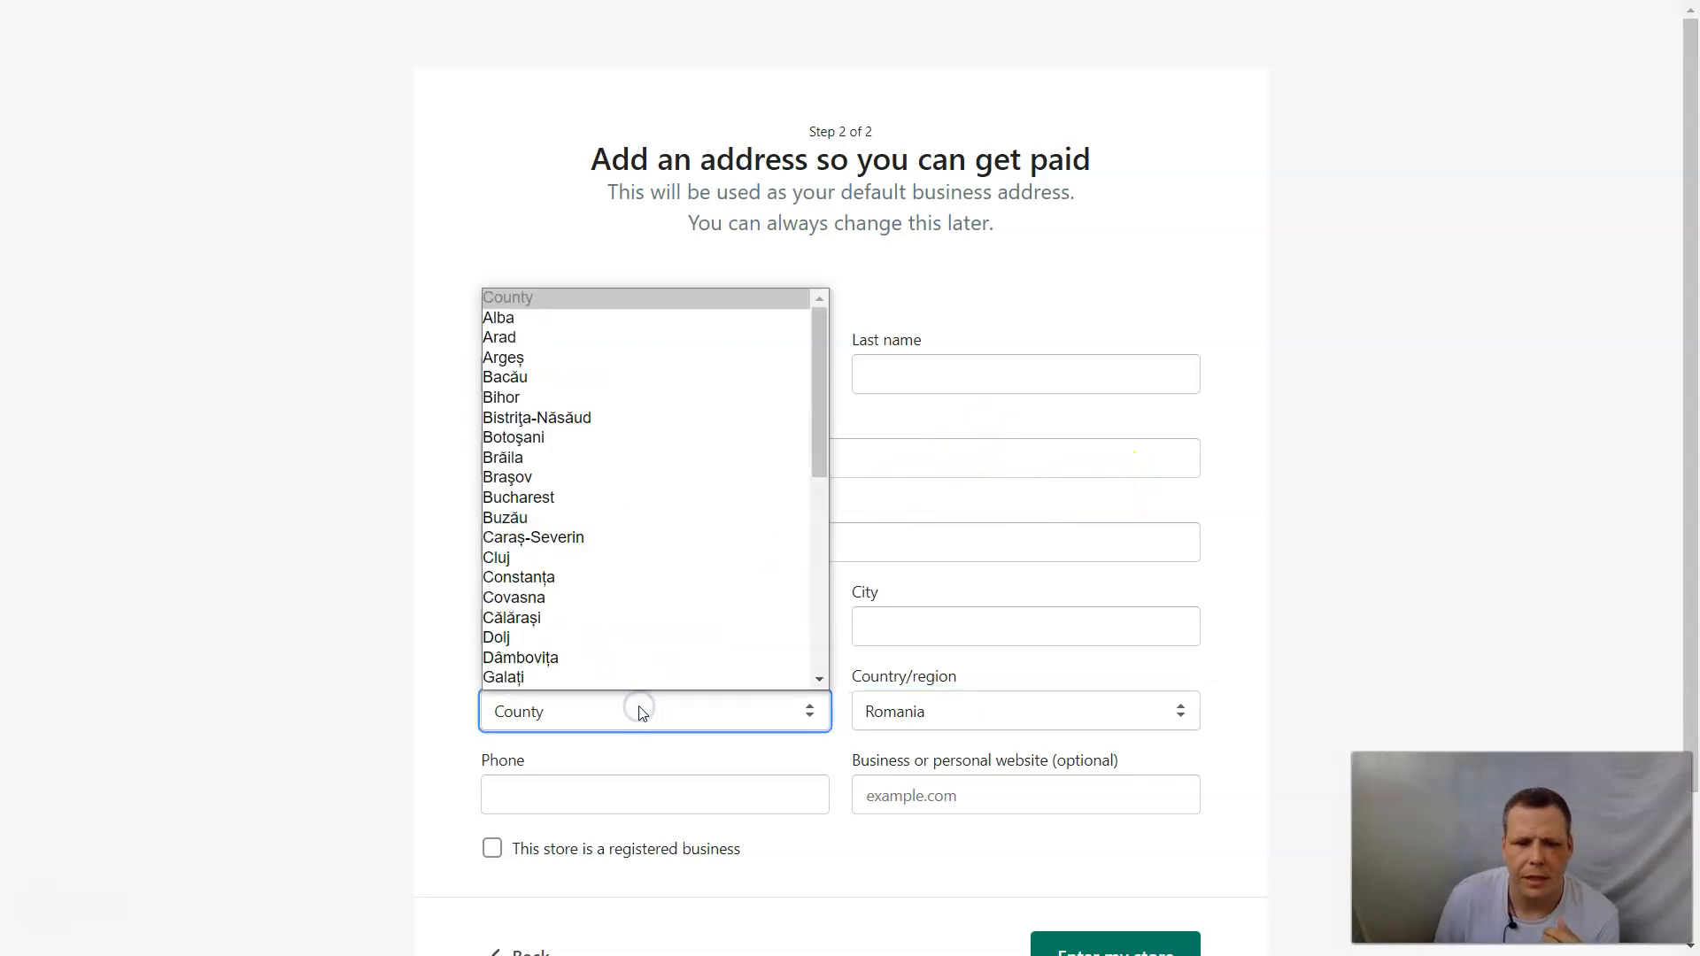
{"action": "left_click", "coordinate": [642, 715]}
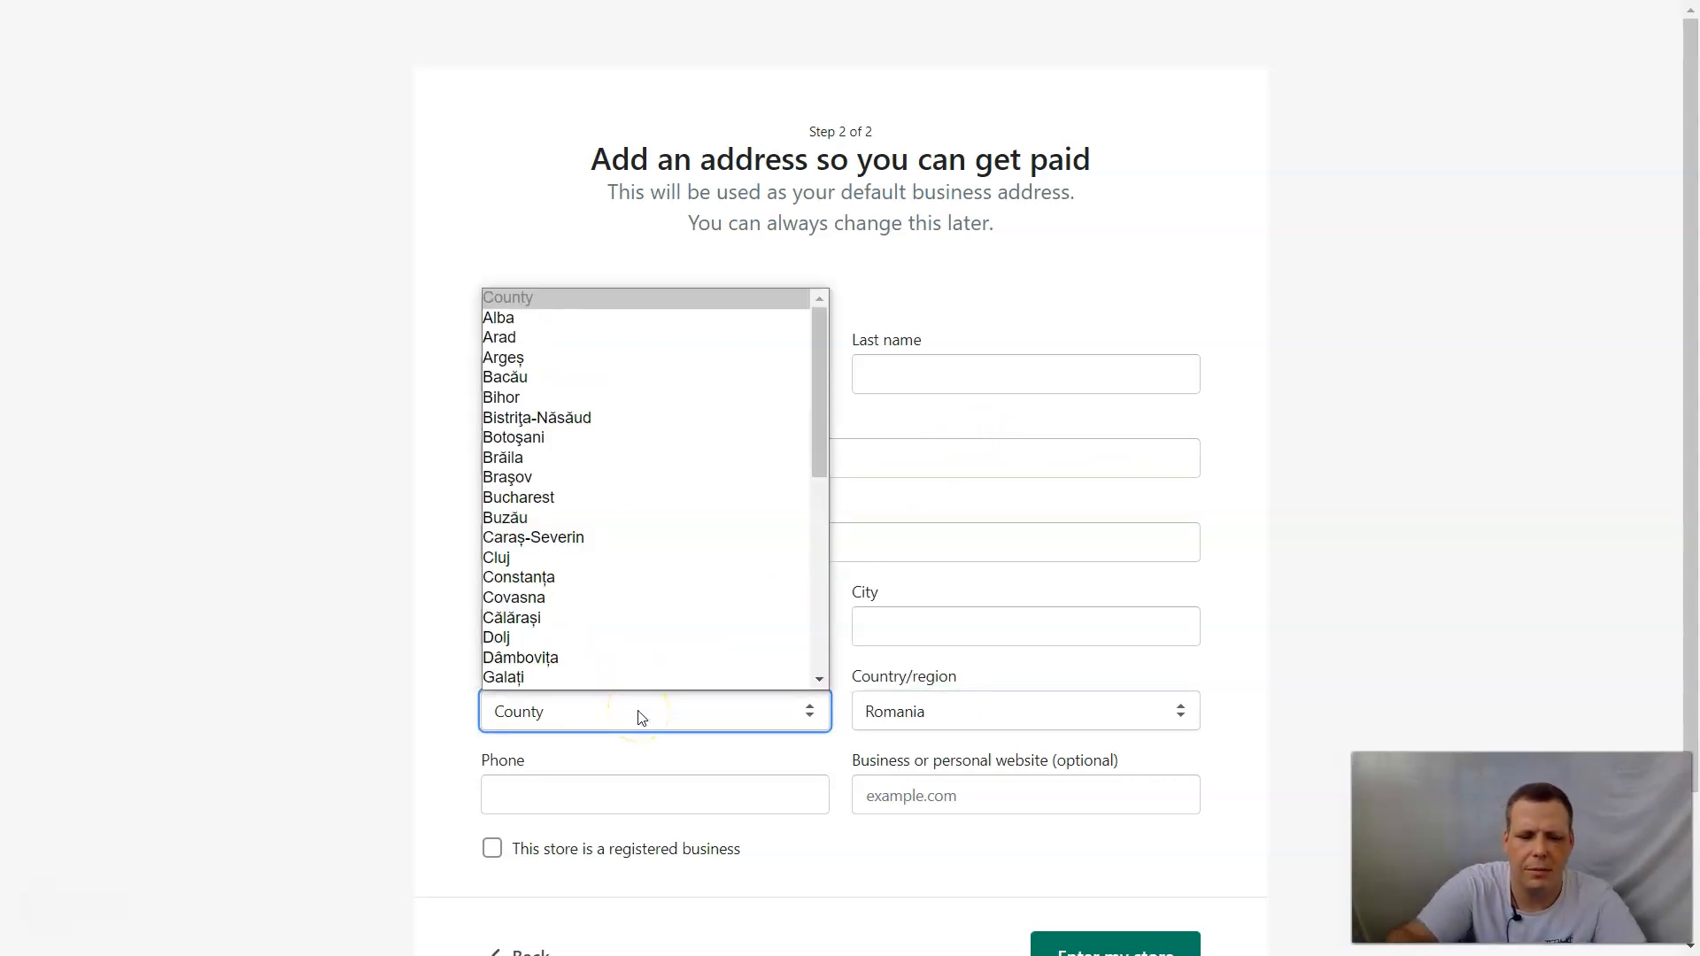
{"action": "left_click", "coordinate": [729, 870]}
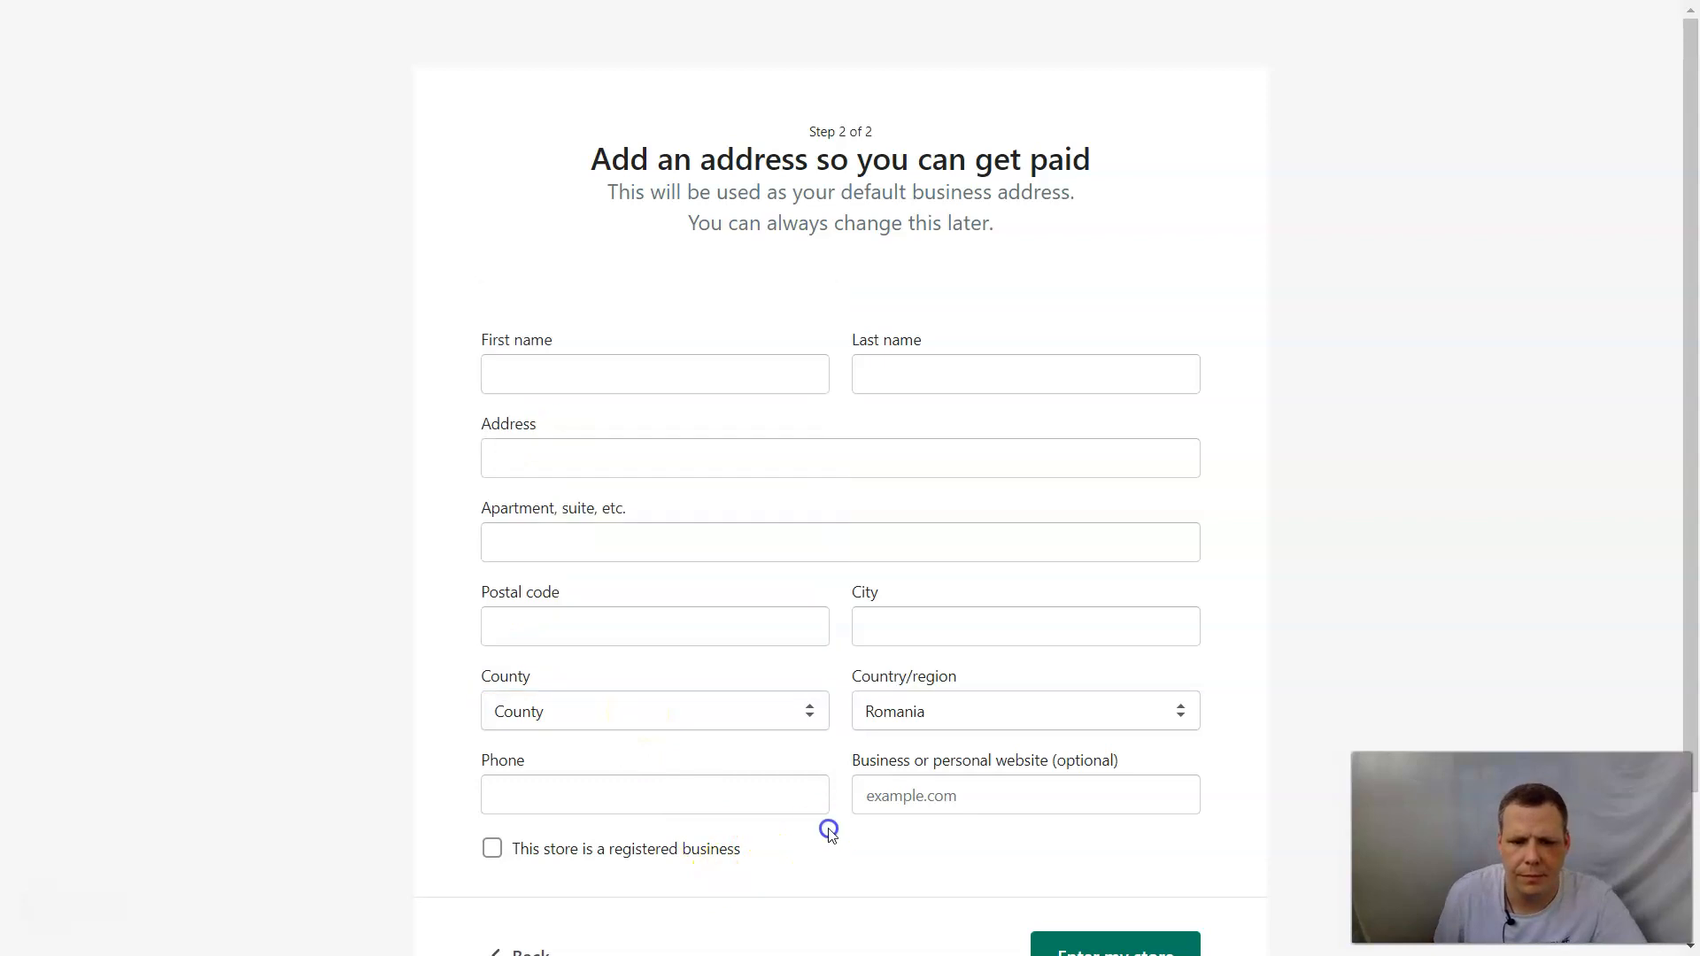
{"action": "left_click", "coordinate": [986, 714]}
{"action": "type", "text": "un"}
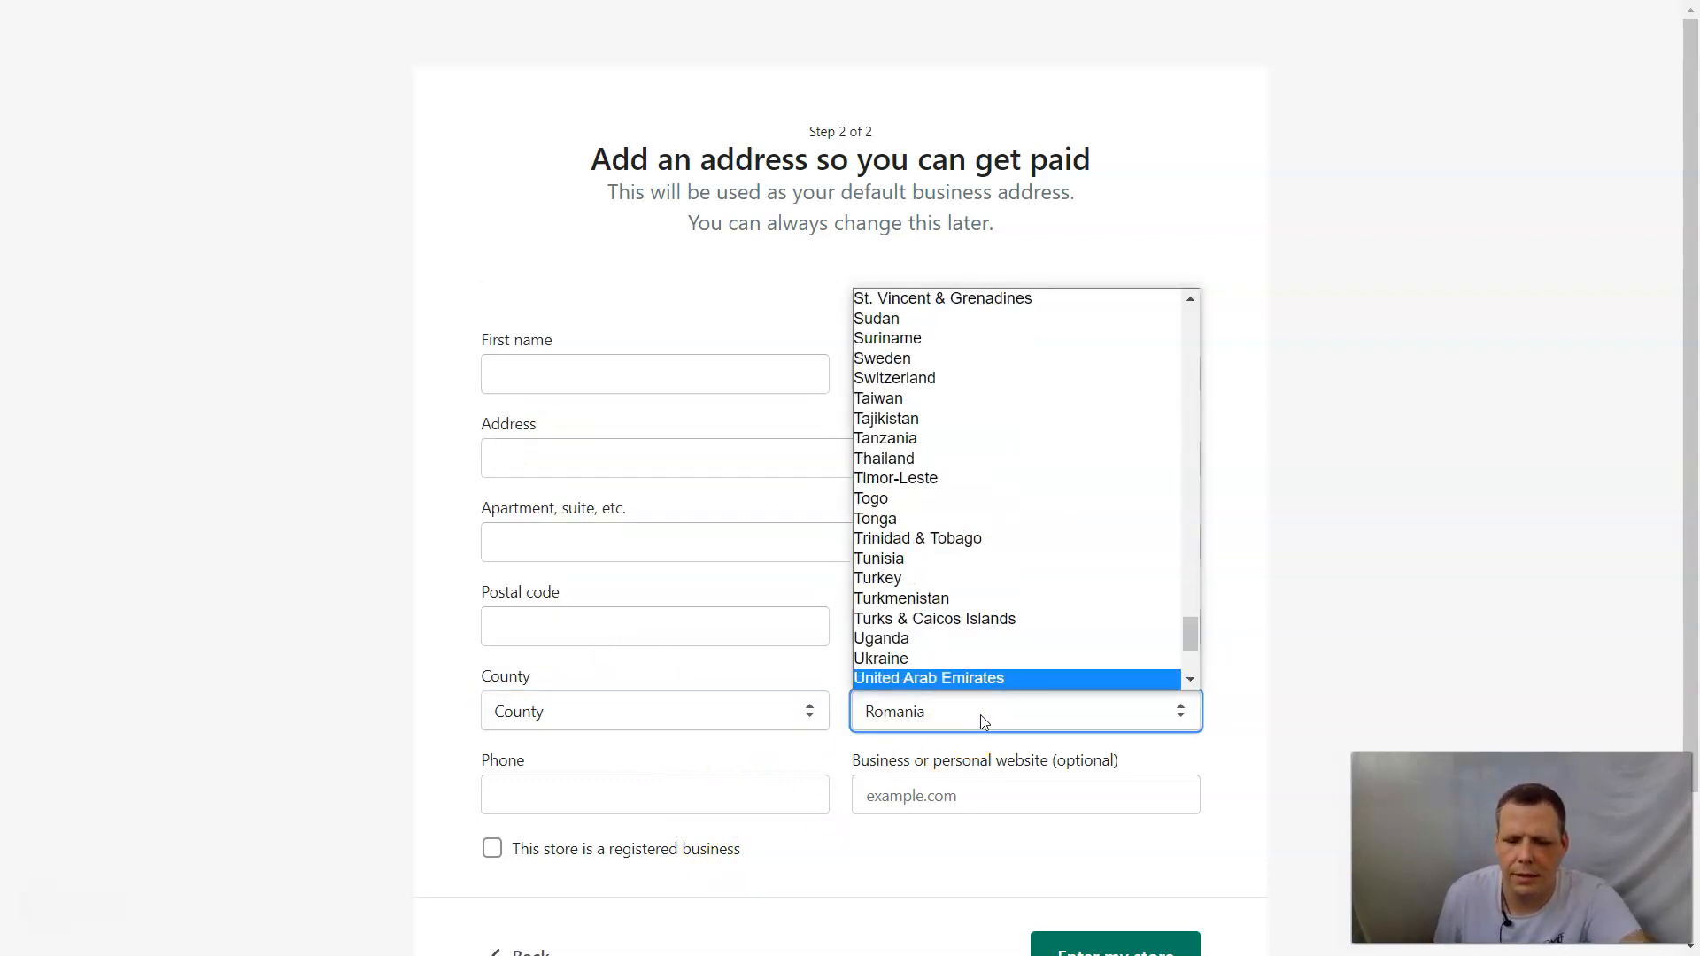
{"action": "key", "text": "Down"}
{"action": "key", "text": "Down"}
{"action": "key", "text": "Down"}
{"action": "key", "text": "Down"}
{"action": "key", "text": "Return"}
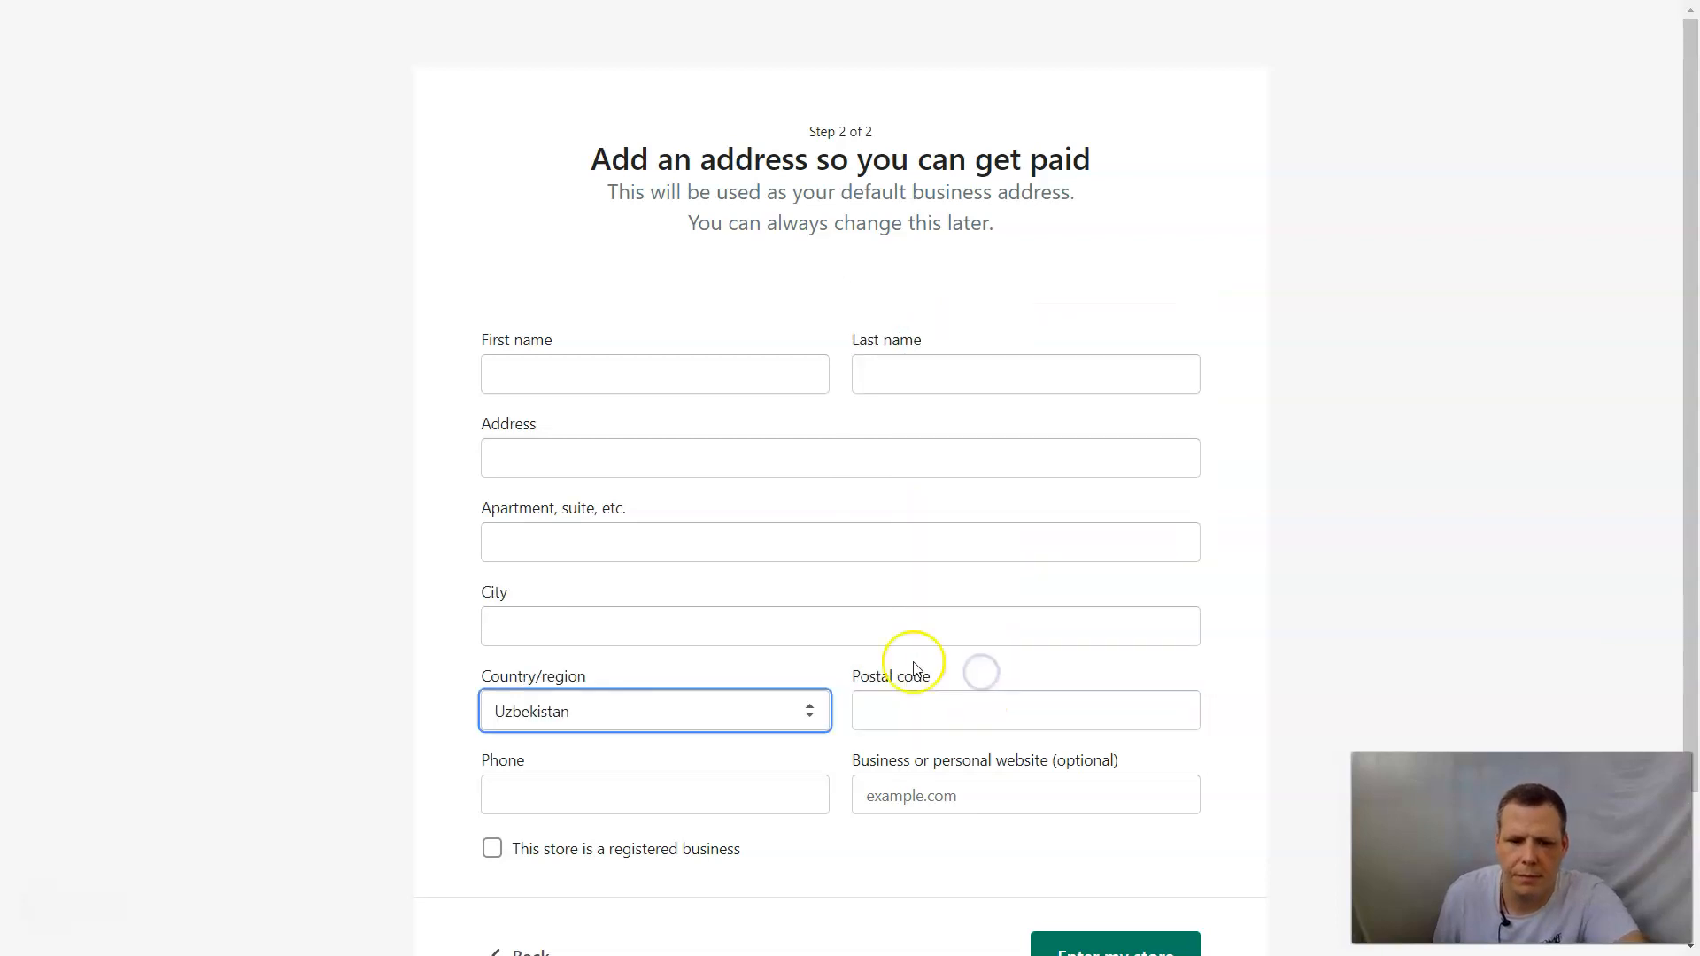
Set the business address country to United States and the state to Indiana.
{"action": "left_click", "coordinate": [759, 731]}
{"action": "scroll", "coordinate": [640, 635], "scroll_direction": "down", "scroll_amount": 1}
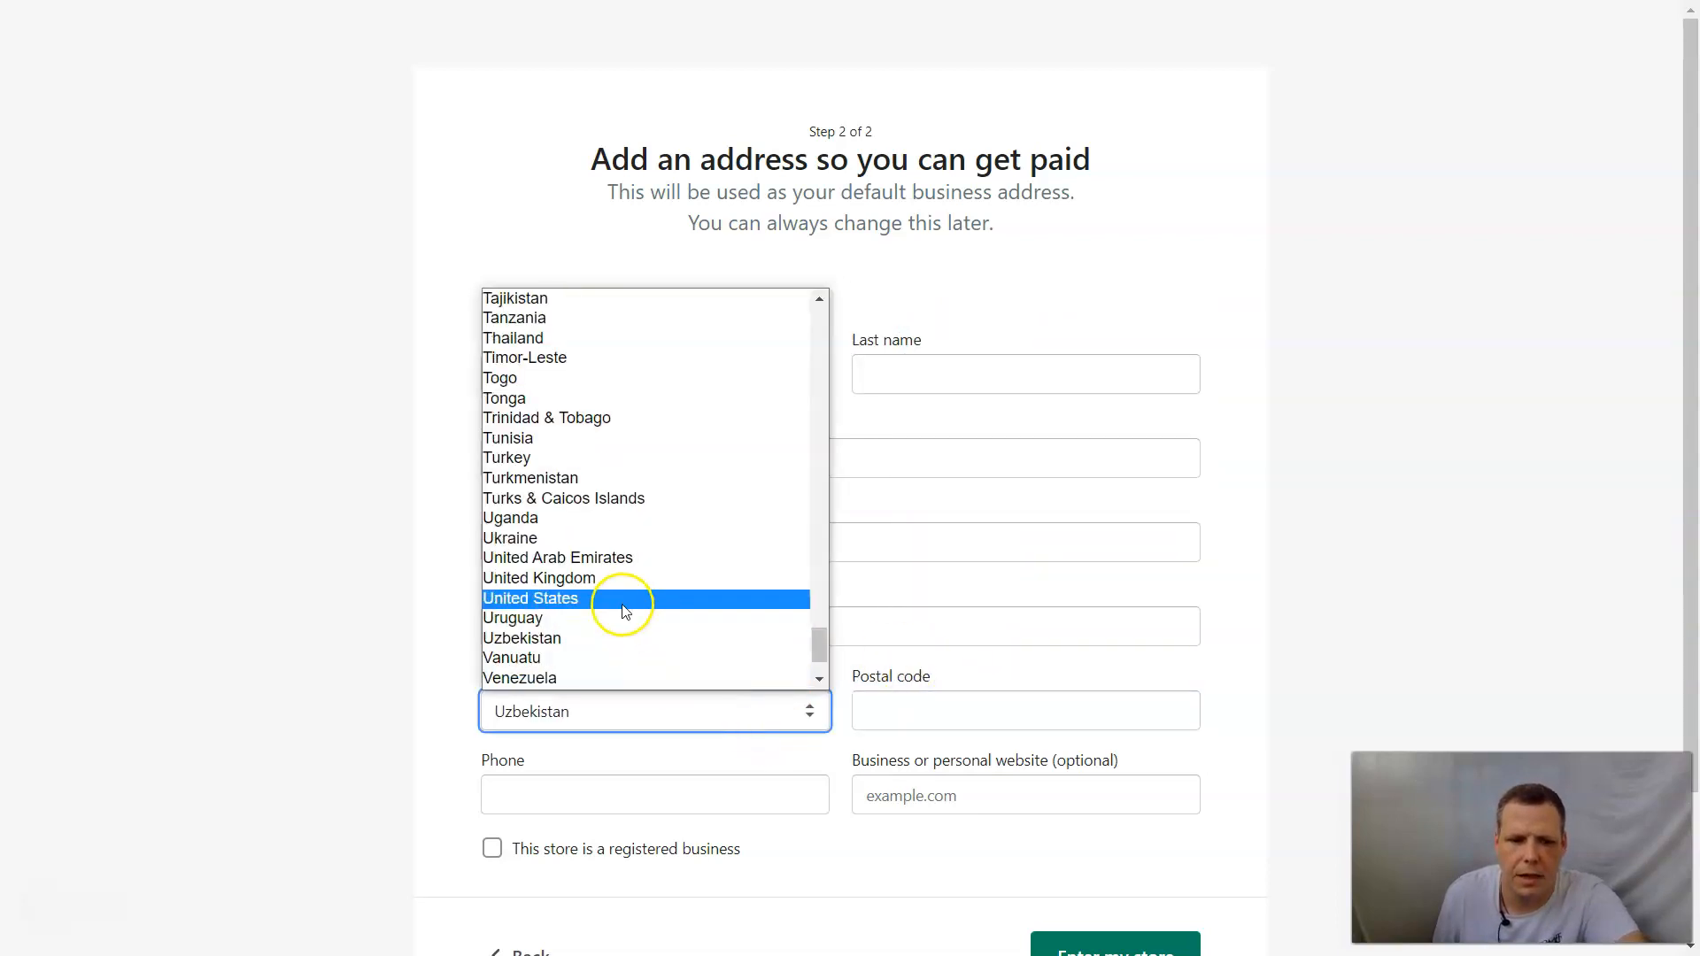
{"action": "left_click", "coordinate": [620, 599]}
{"action": "left_click", "coordinate": [892, 709]}
{"action": "scroll", "coordinate": [809, 630], "scroll_direction": "down", "scroll_amount": 1}
{"action": "left_click", "coordinate": [808, 631]}
Enter the ZIP code of the business address.
{"action": "left_click", "coordinate": [1006, 709]}
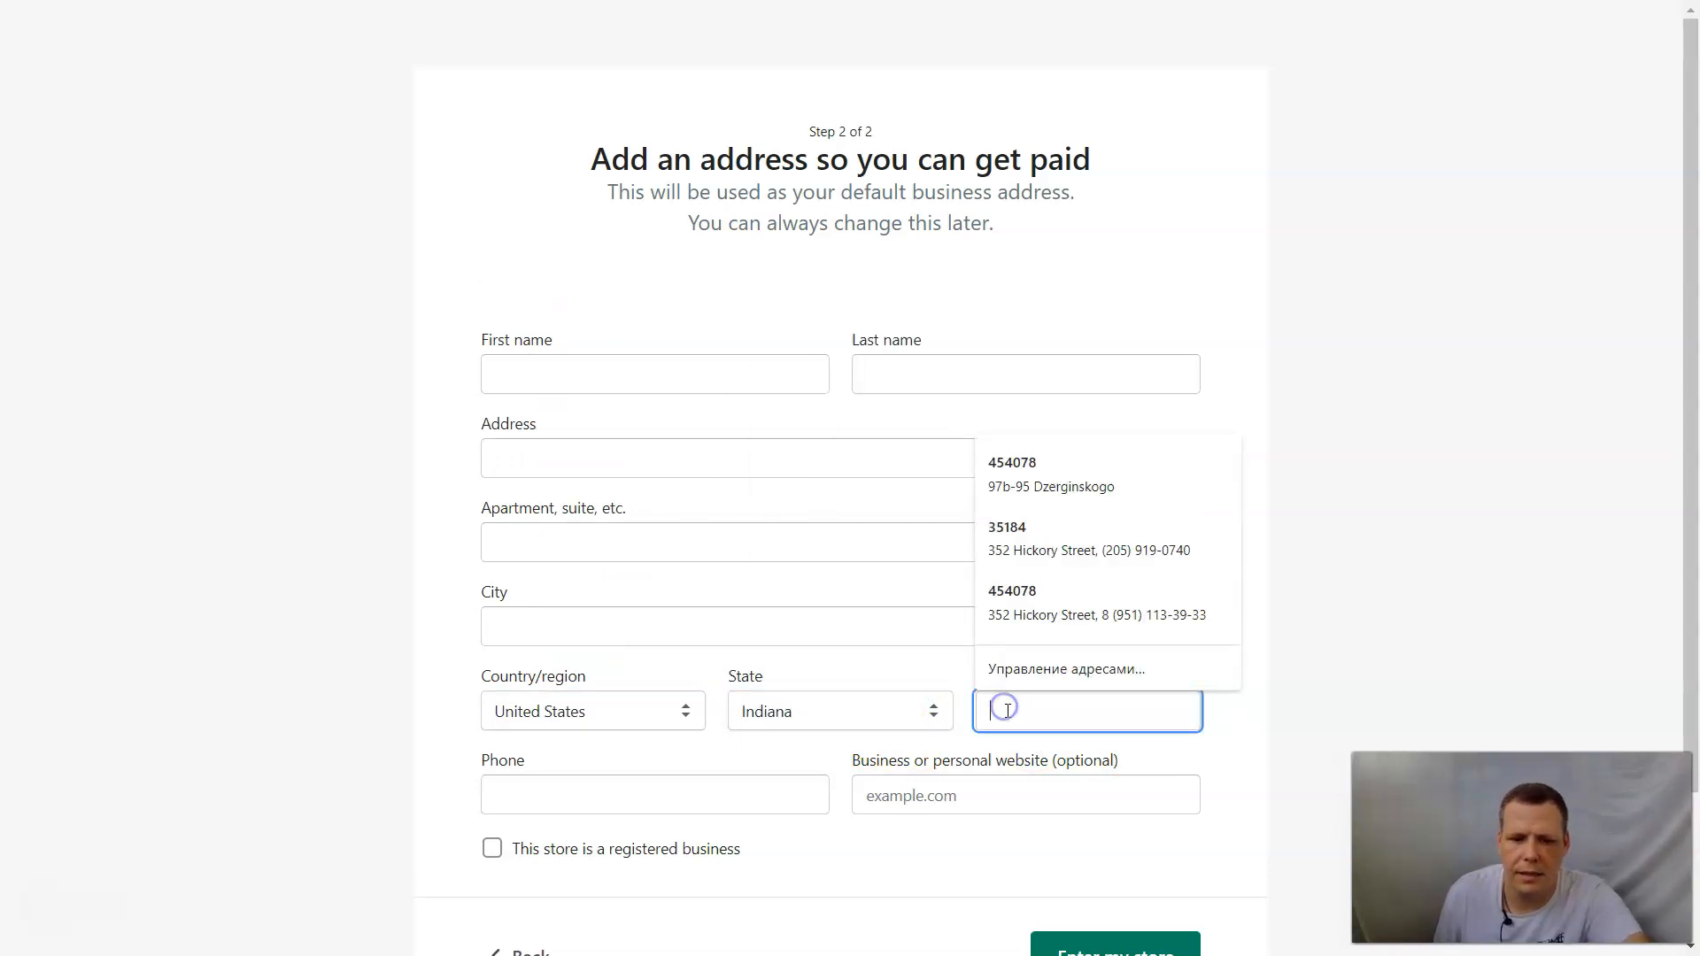
{"action": "type", "text": "55545"}
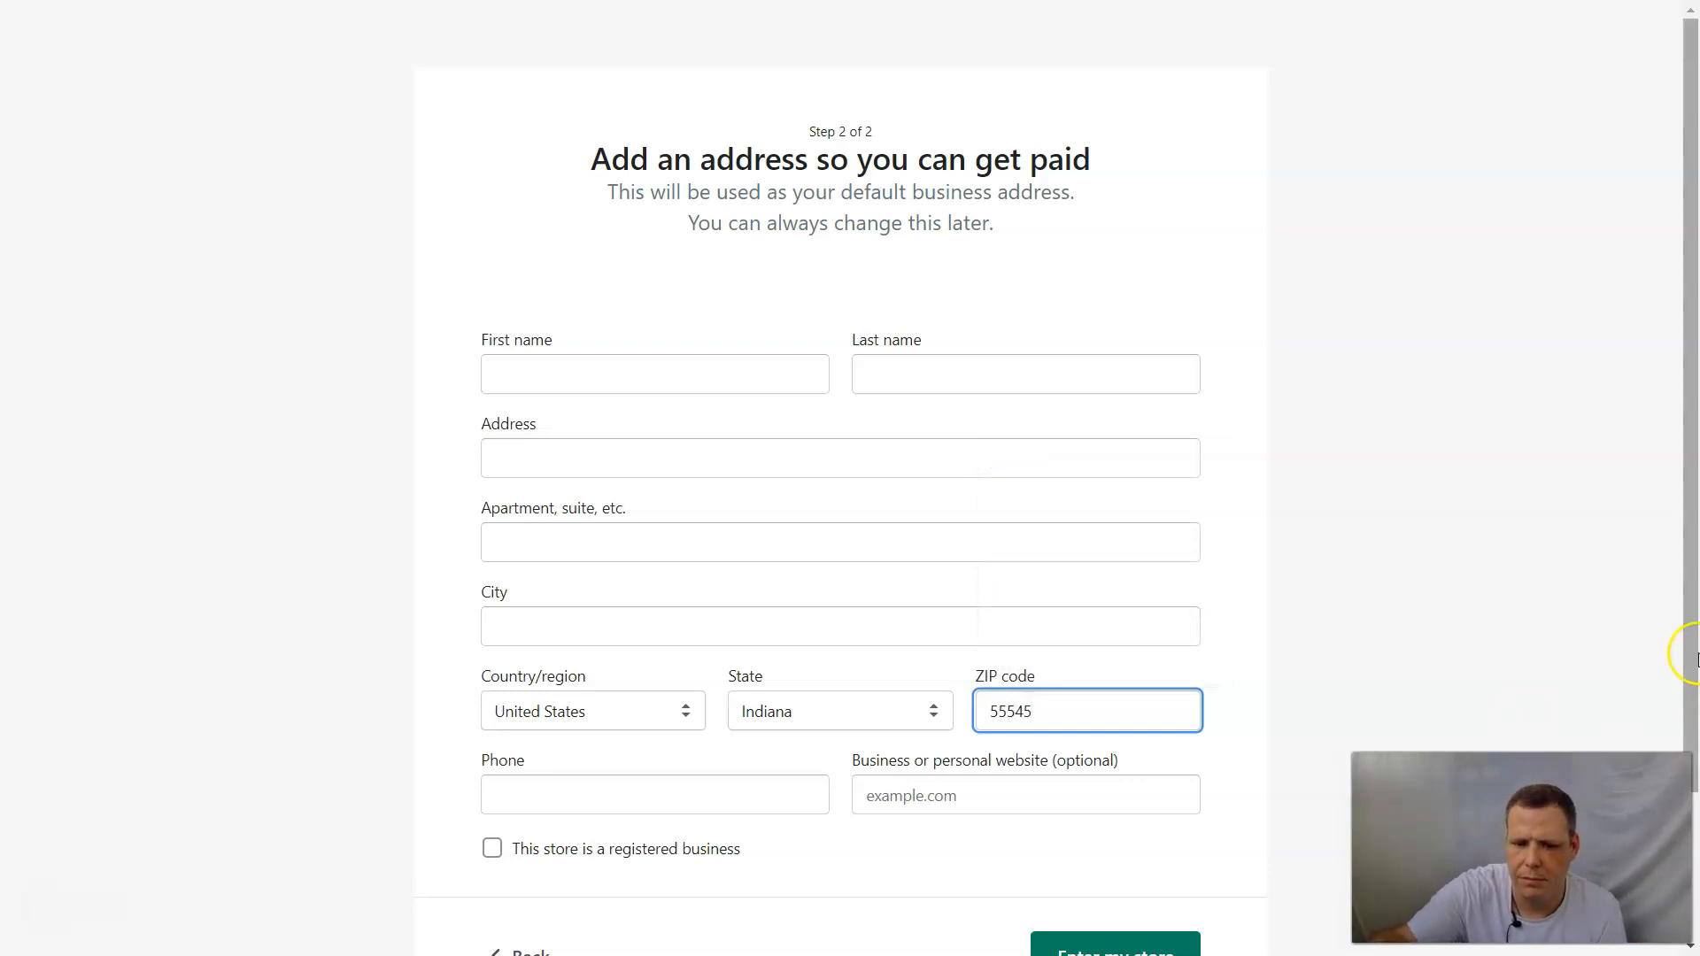
Fill in the name, street address, city and phone from a saved address, leave the store unregistered as a business, and enter the store.
{"action": "left_click", "coordinate": [742, 375]}
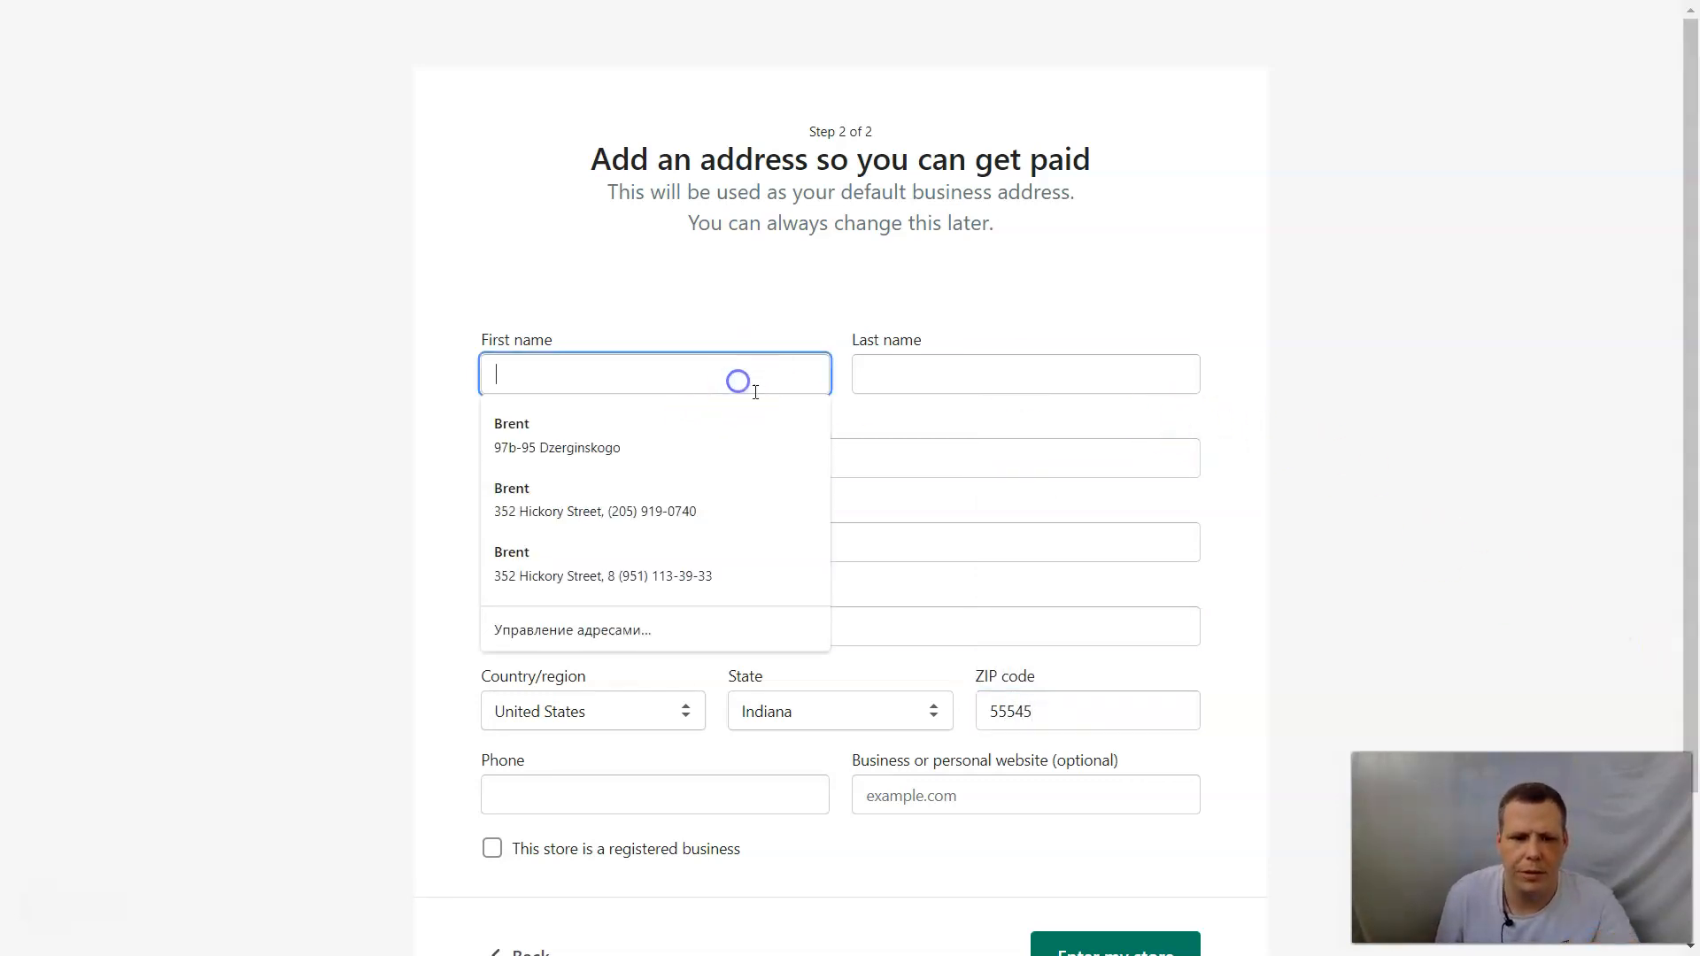
{"action": "left_click", "coordinate": [677, 514]}
{"action": "scroll", "coordinate": [961, 693], "scroll_direction": "down", "scroll_amount": 2}
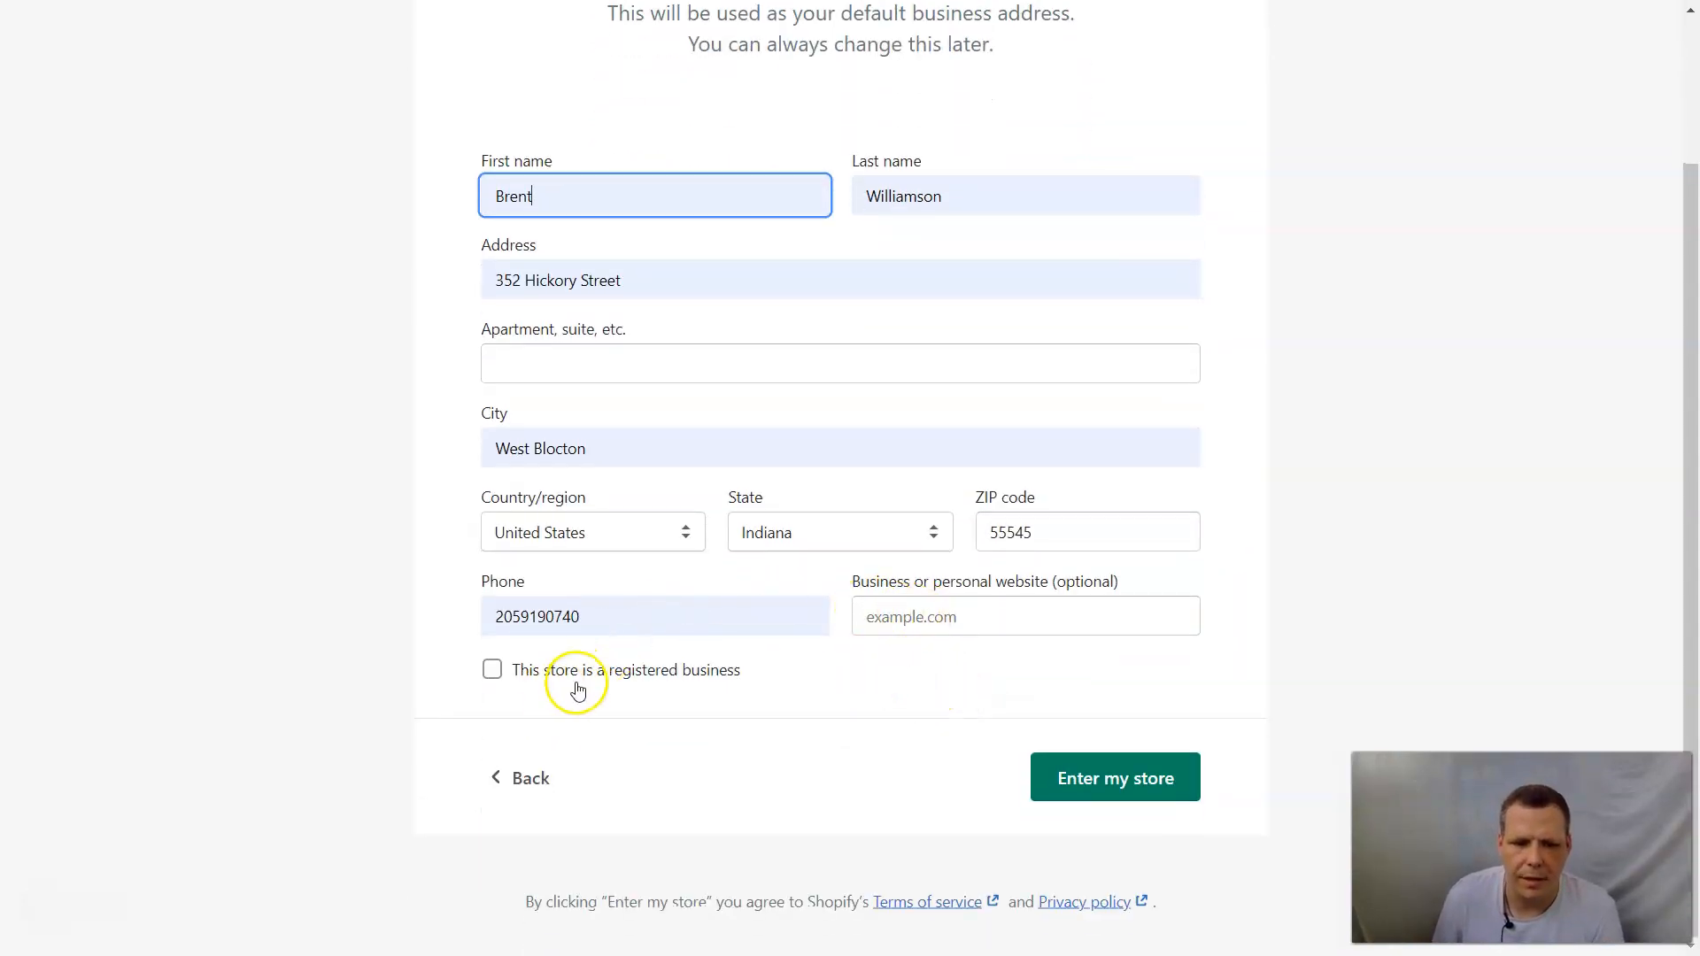
{"action": "left_click", "coordinate": [539, 675]}
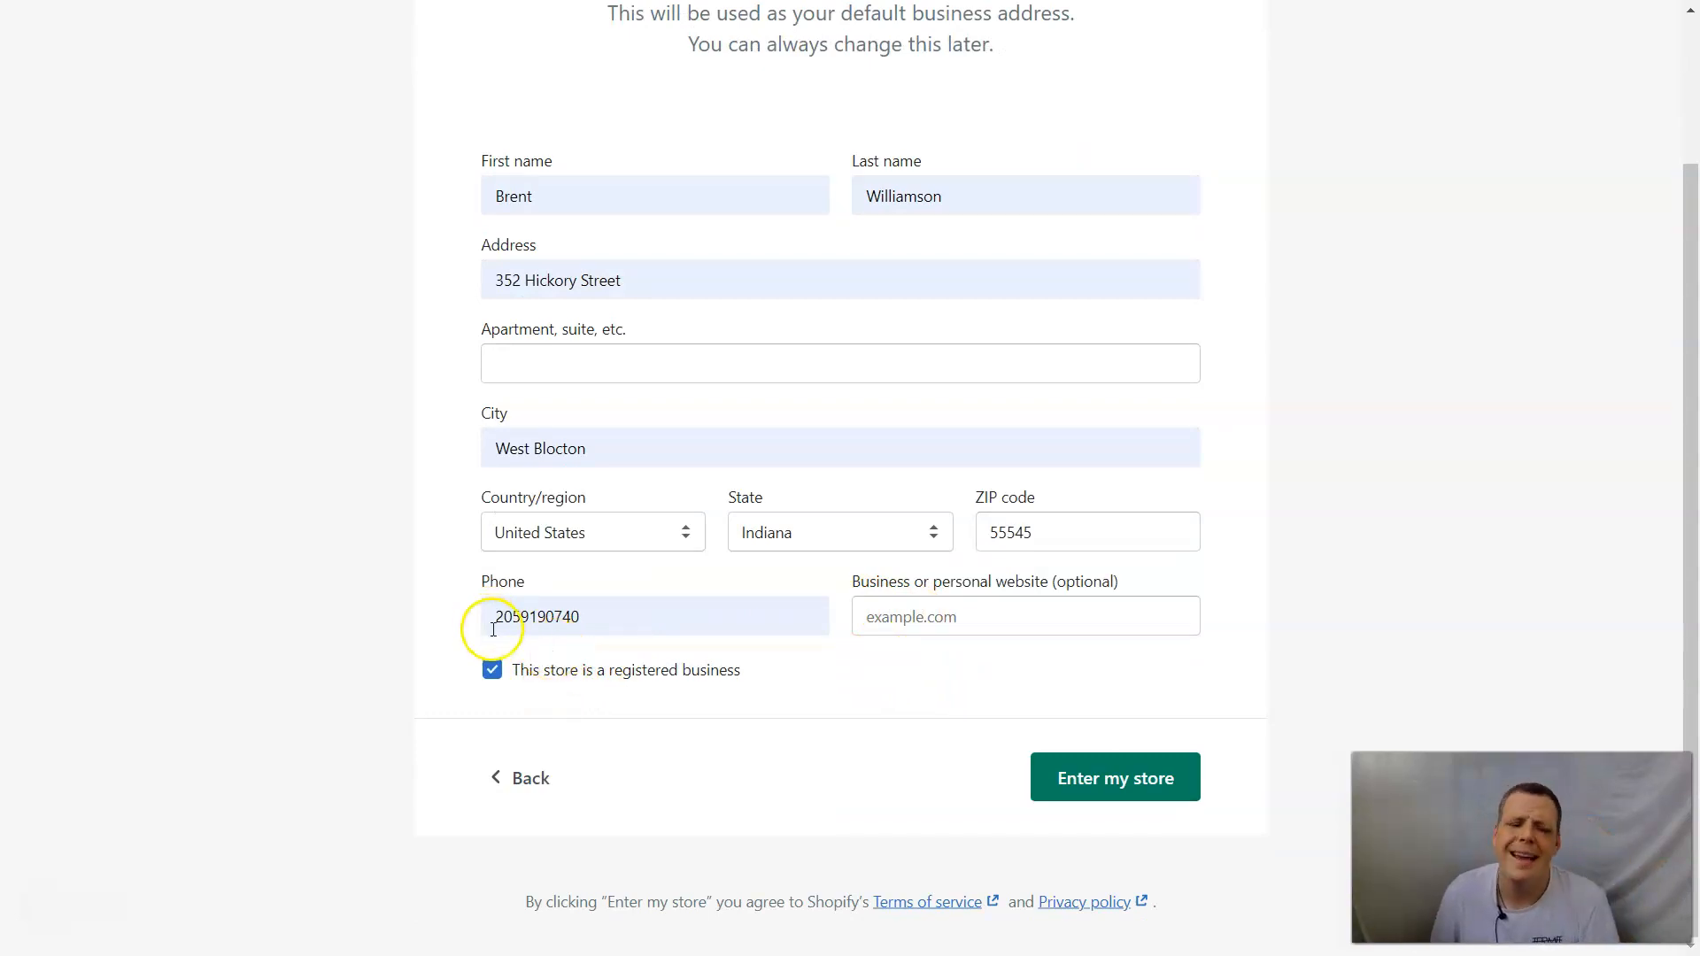
{"action": "left_click", "coordinate": [492, 670]}
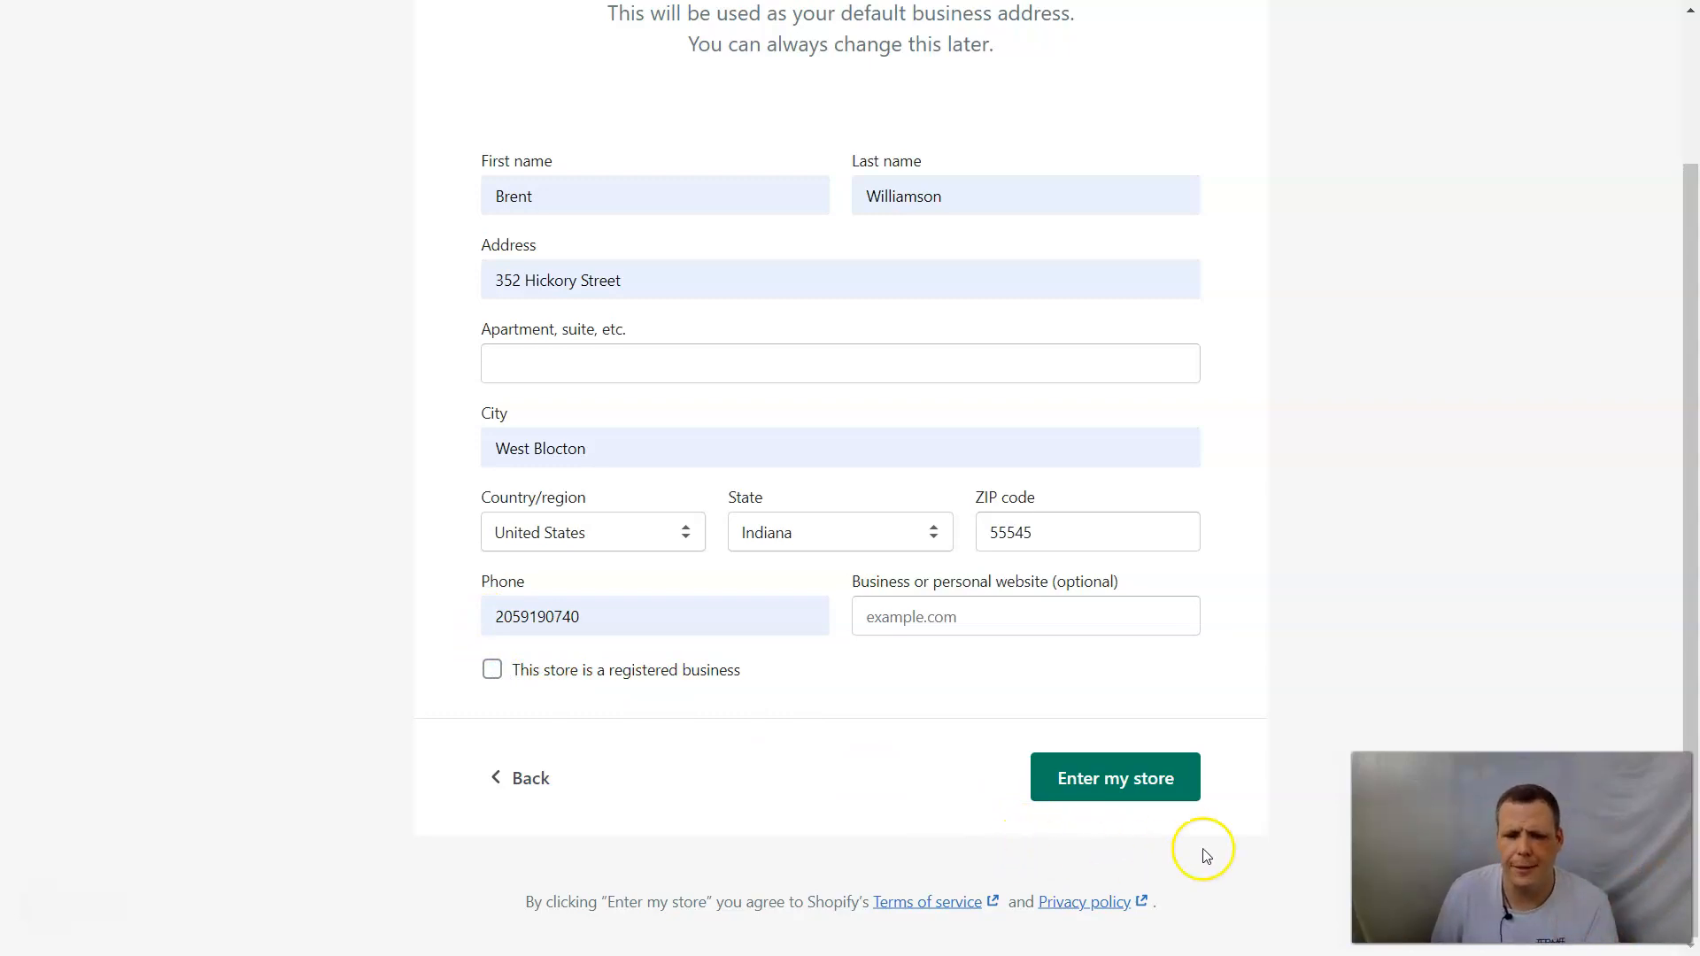
{"action": "left_click", "coordinate": [1161, 782]}
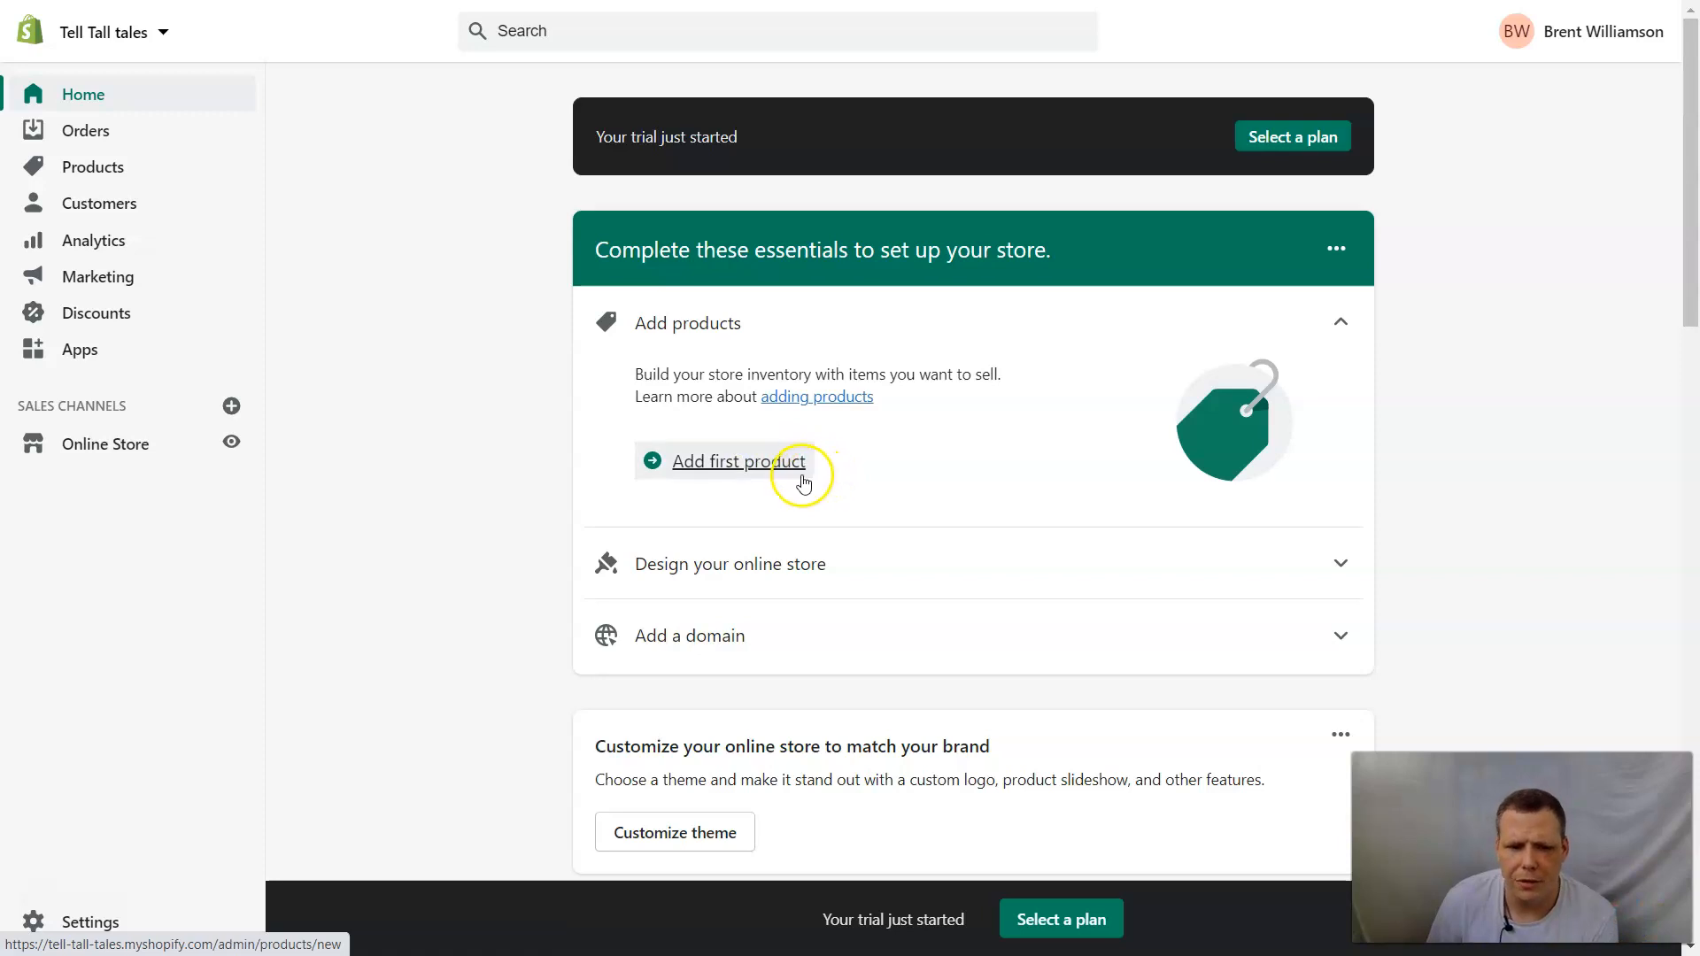
Start adding the first product with the title "Shirt" and the description "The best shirt".
{"action": "left_click", "coordinate": [731, 474]}
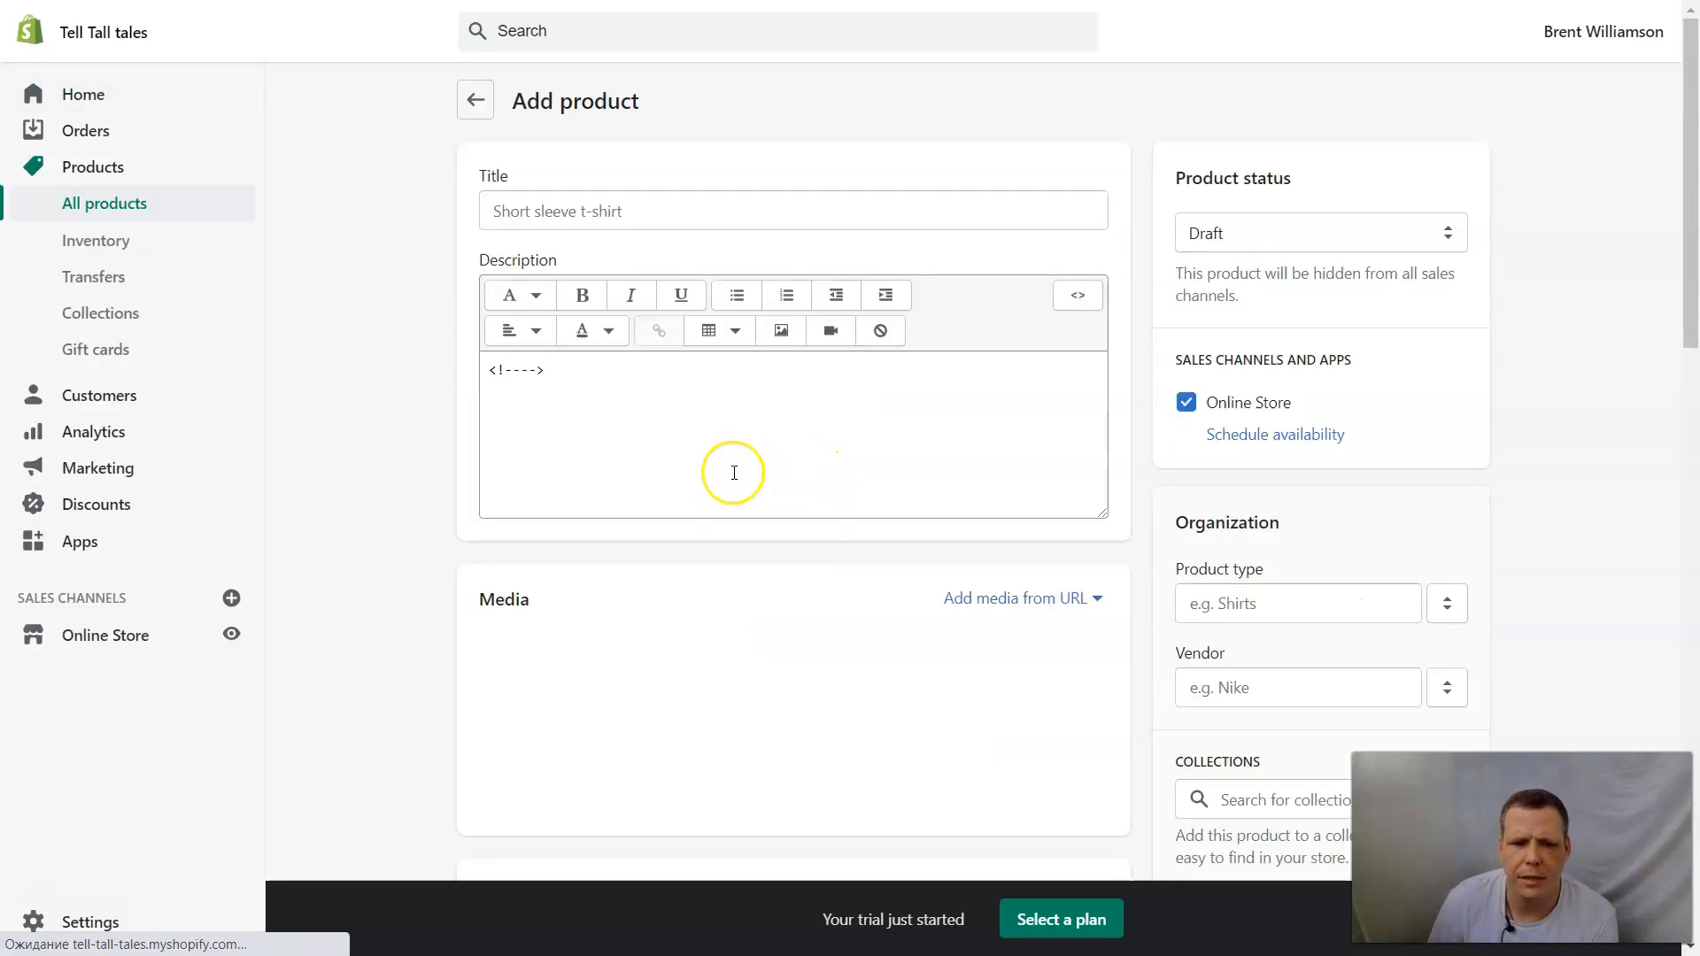
{"action": "left_click", "coordinate": [718, 209]}
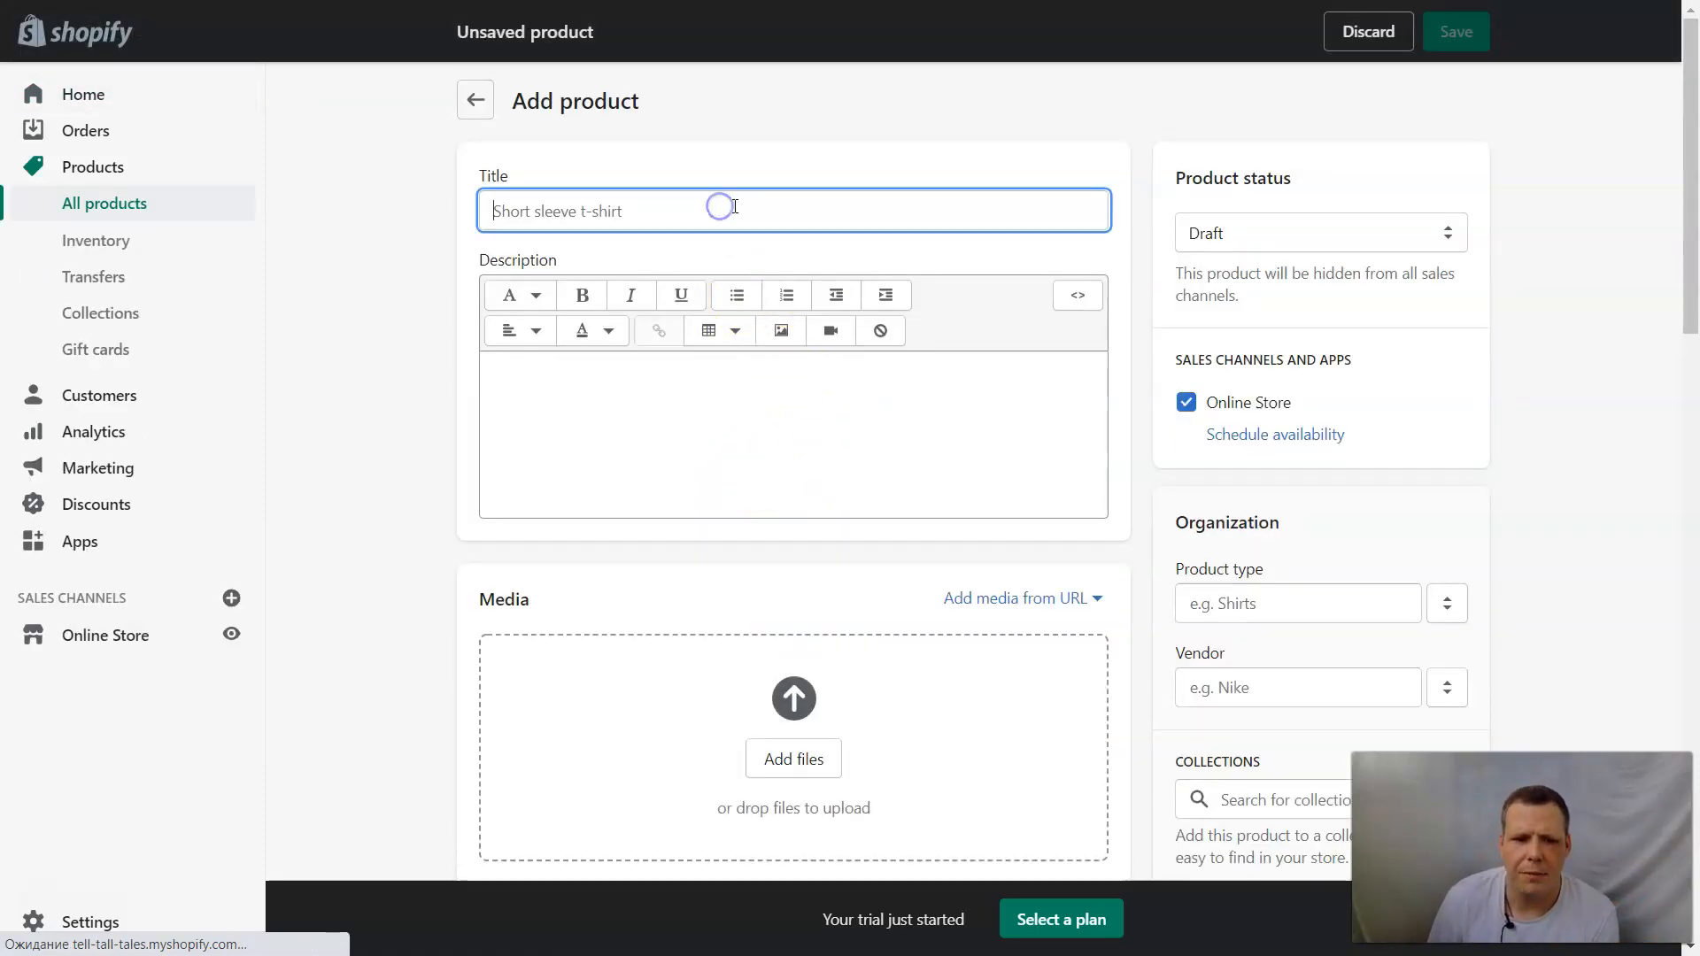
{"action": "type", "text": "Shirt"}
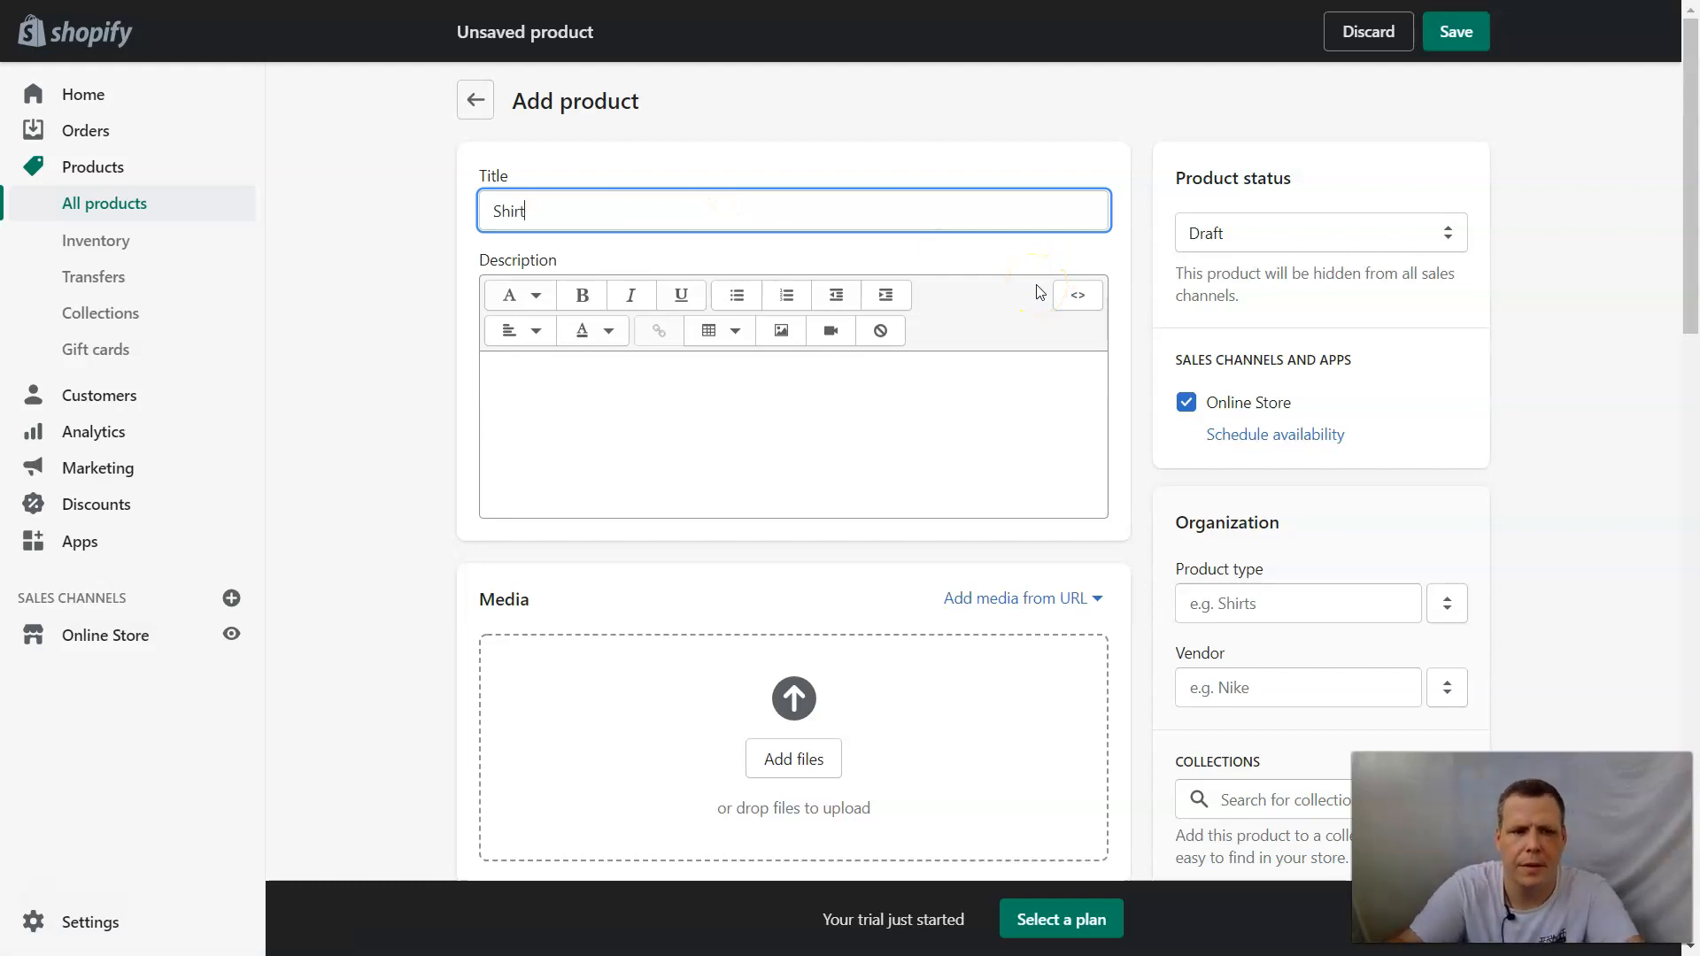
{"action": "left_click", "coordinate": [870, 405]}
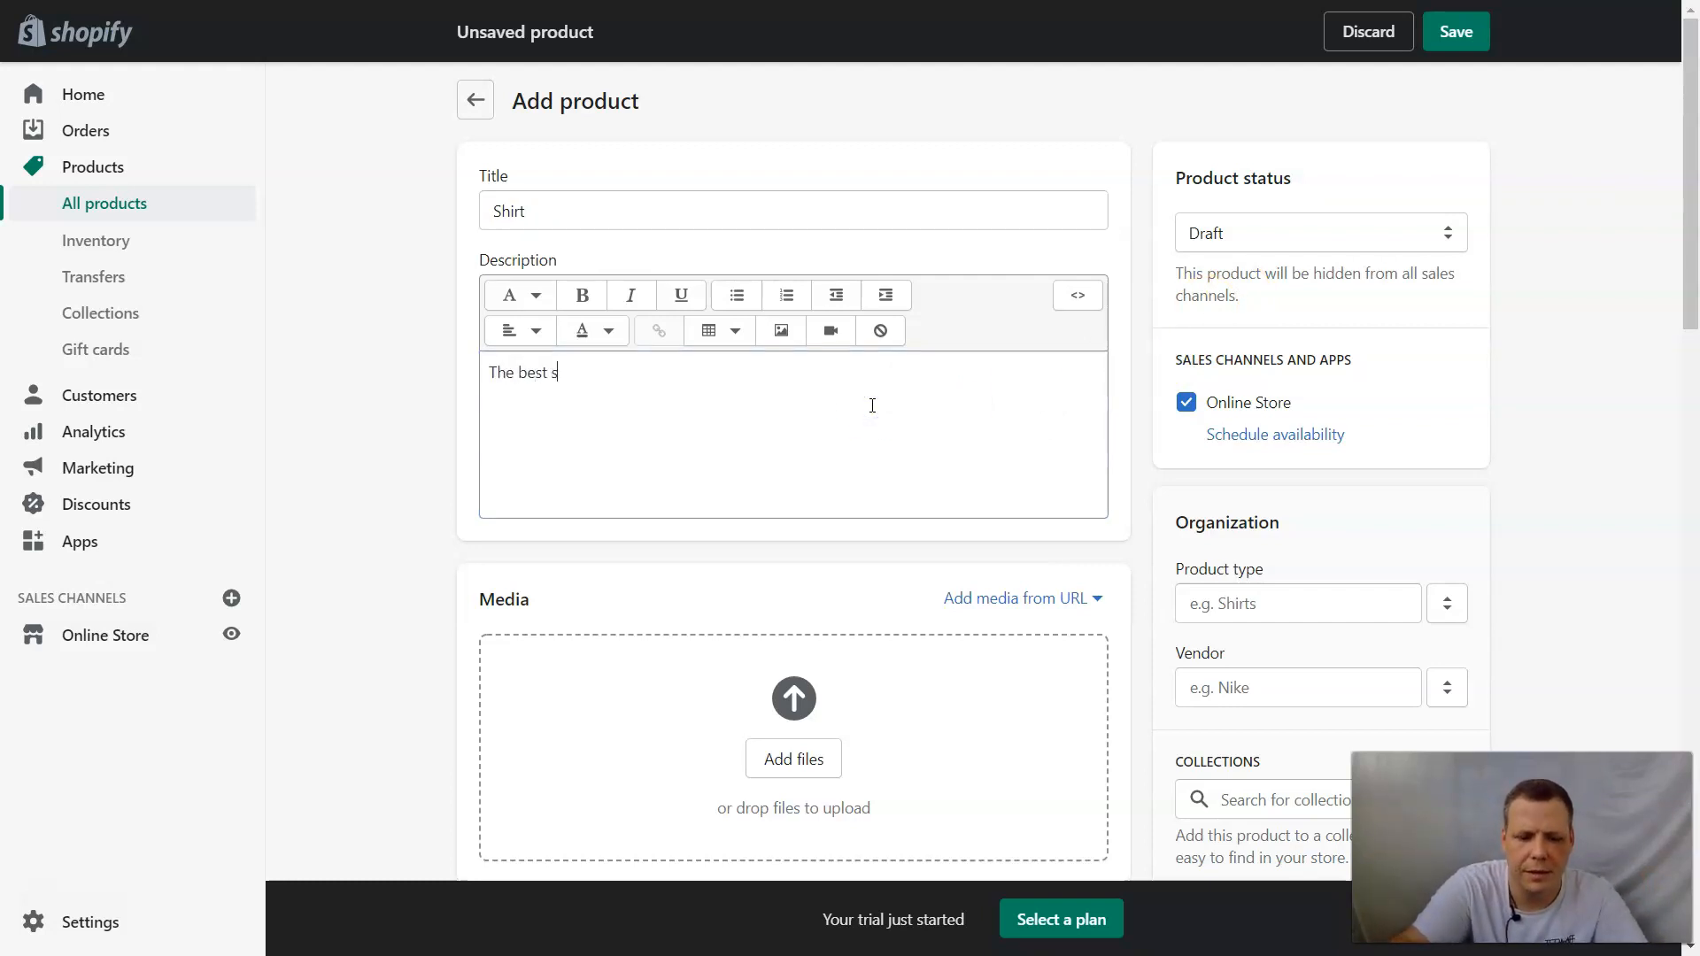
Upload the image "tom w sunglasses" from the Shopify folder to the product's media.
{"action": "left_click", "coordinate": [798, 753]}
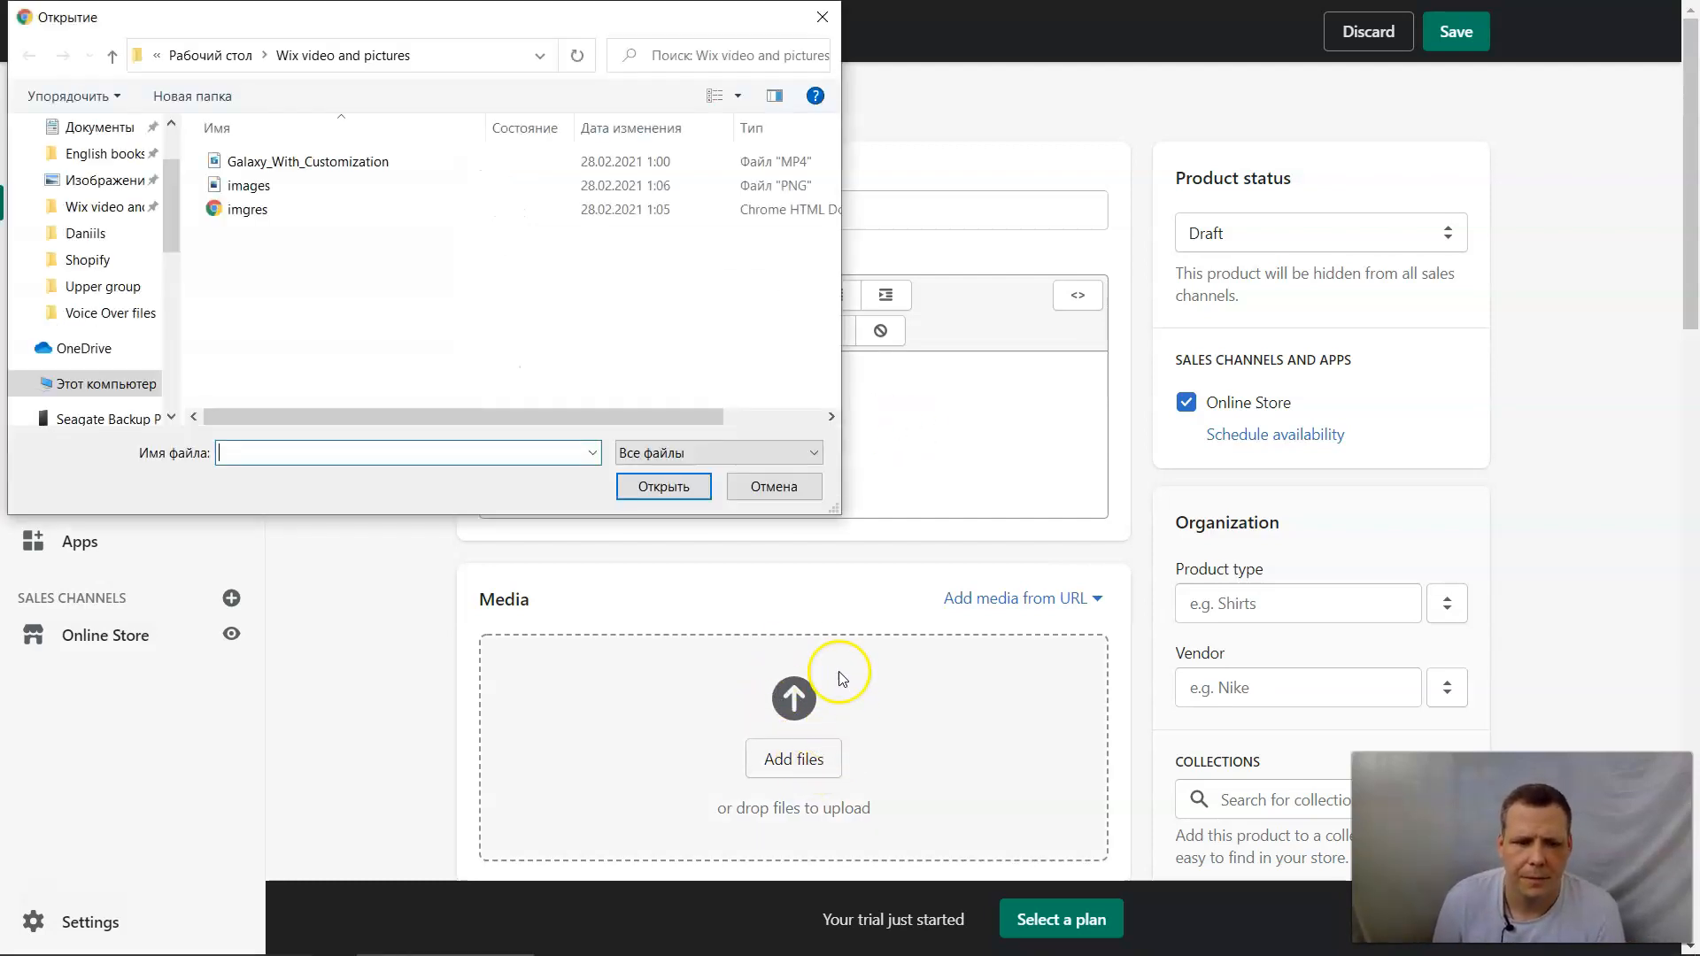
{"action": "left_click", "coordinate": [121, 264]}
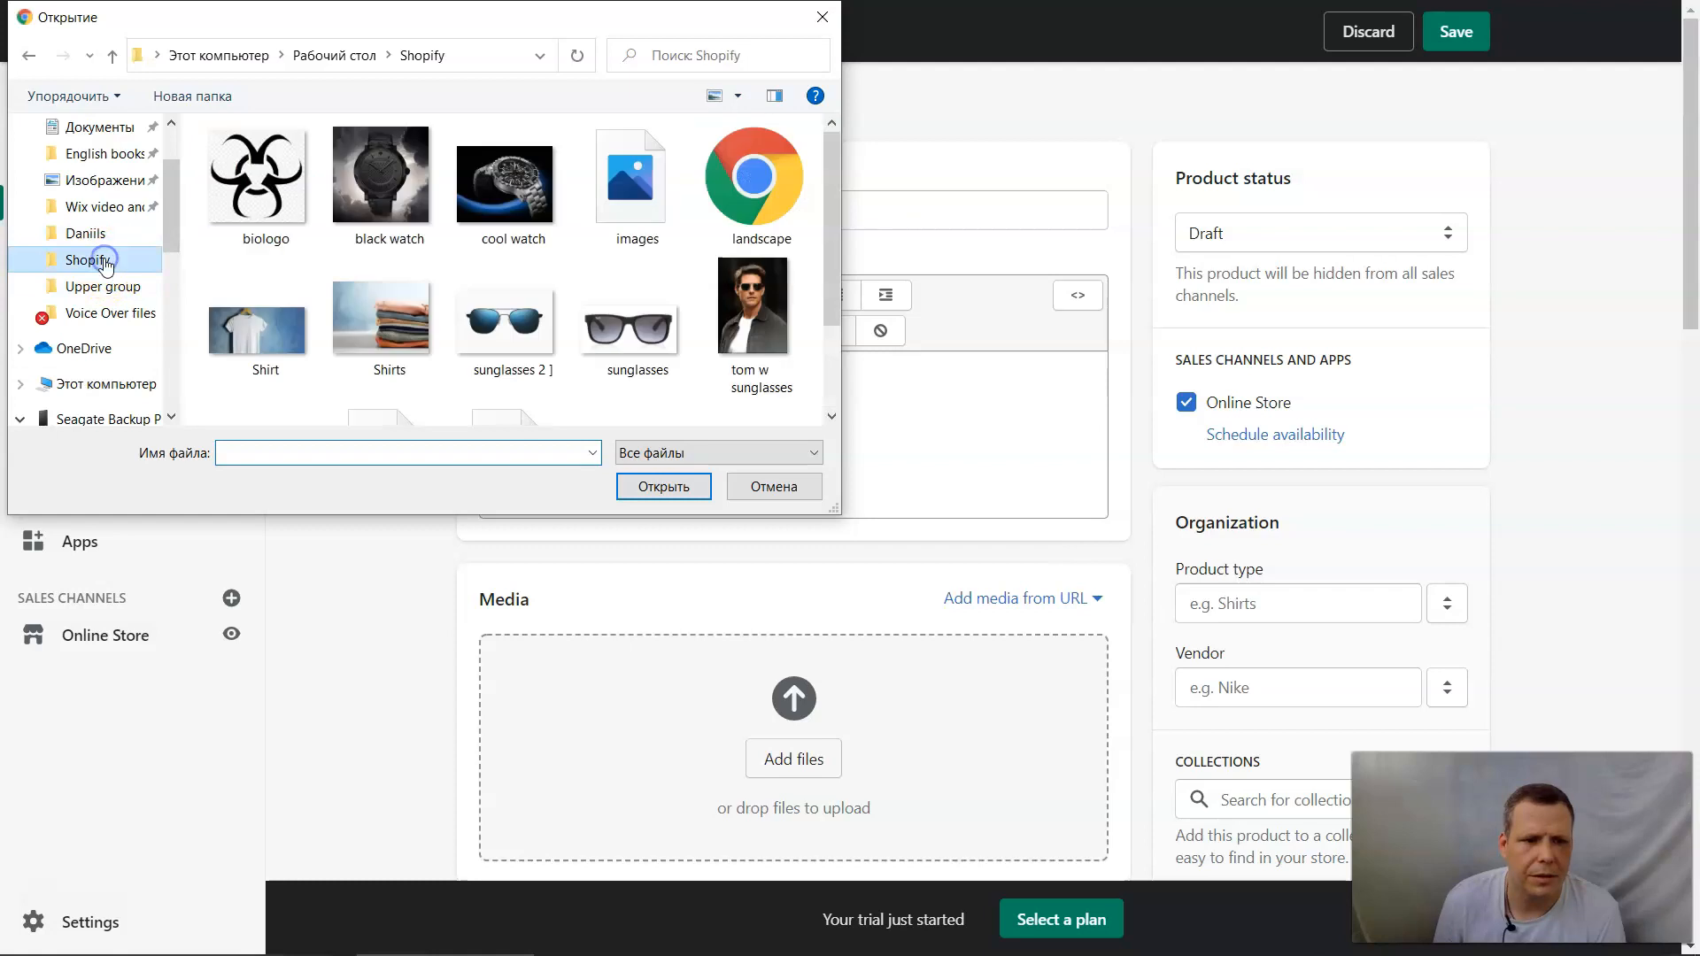
{"action": "double_click", "coordinate": [744, 303]}
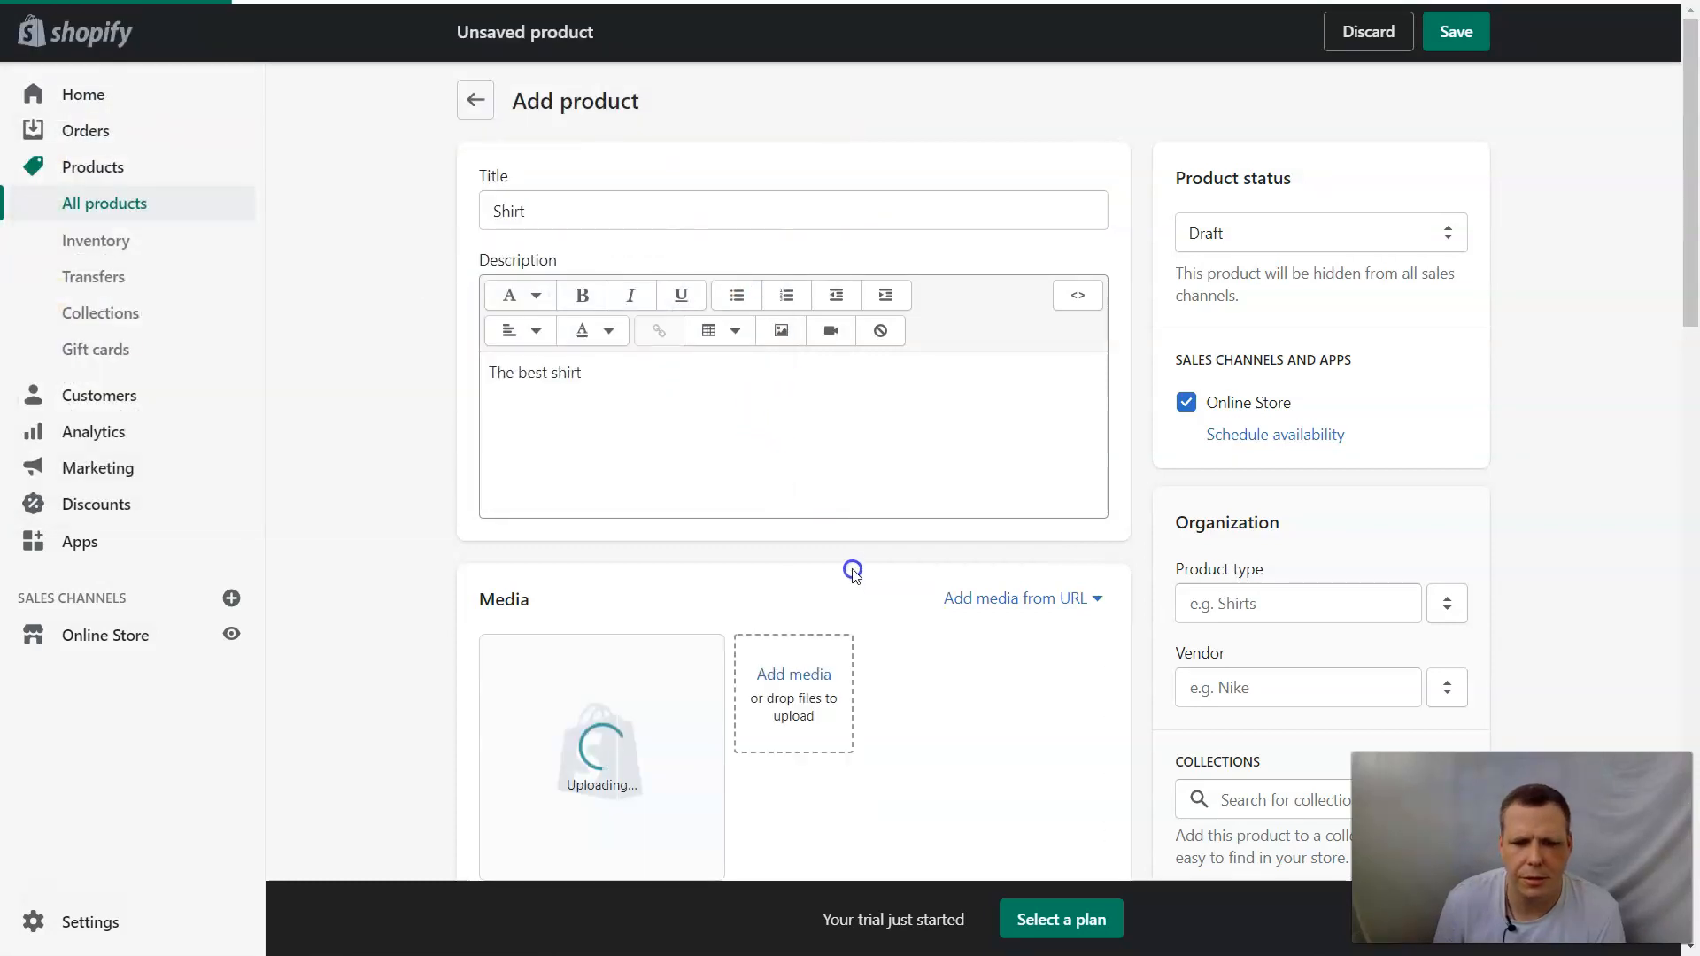
Set the product's price to $40.00 and its cost per item to $20, and save the product.
{"action": "scroll", "coordinate": [868, 531], "scroll_direction": "down", "scroll_amount": 1}
{"action": "left_click", "coordinate": [1341, 162]}
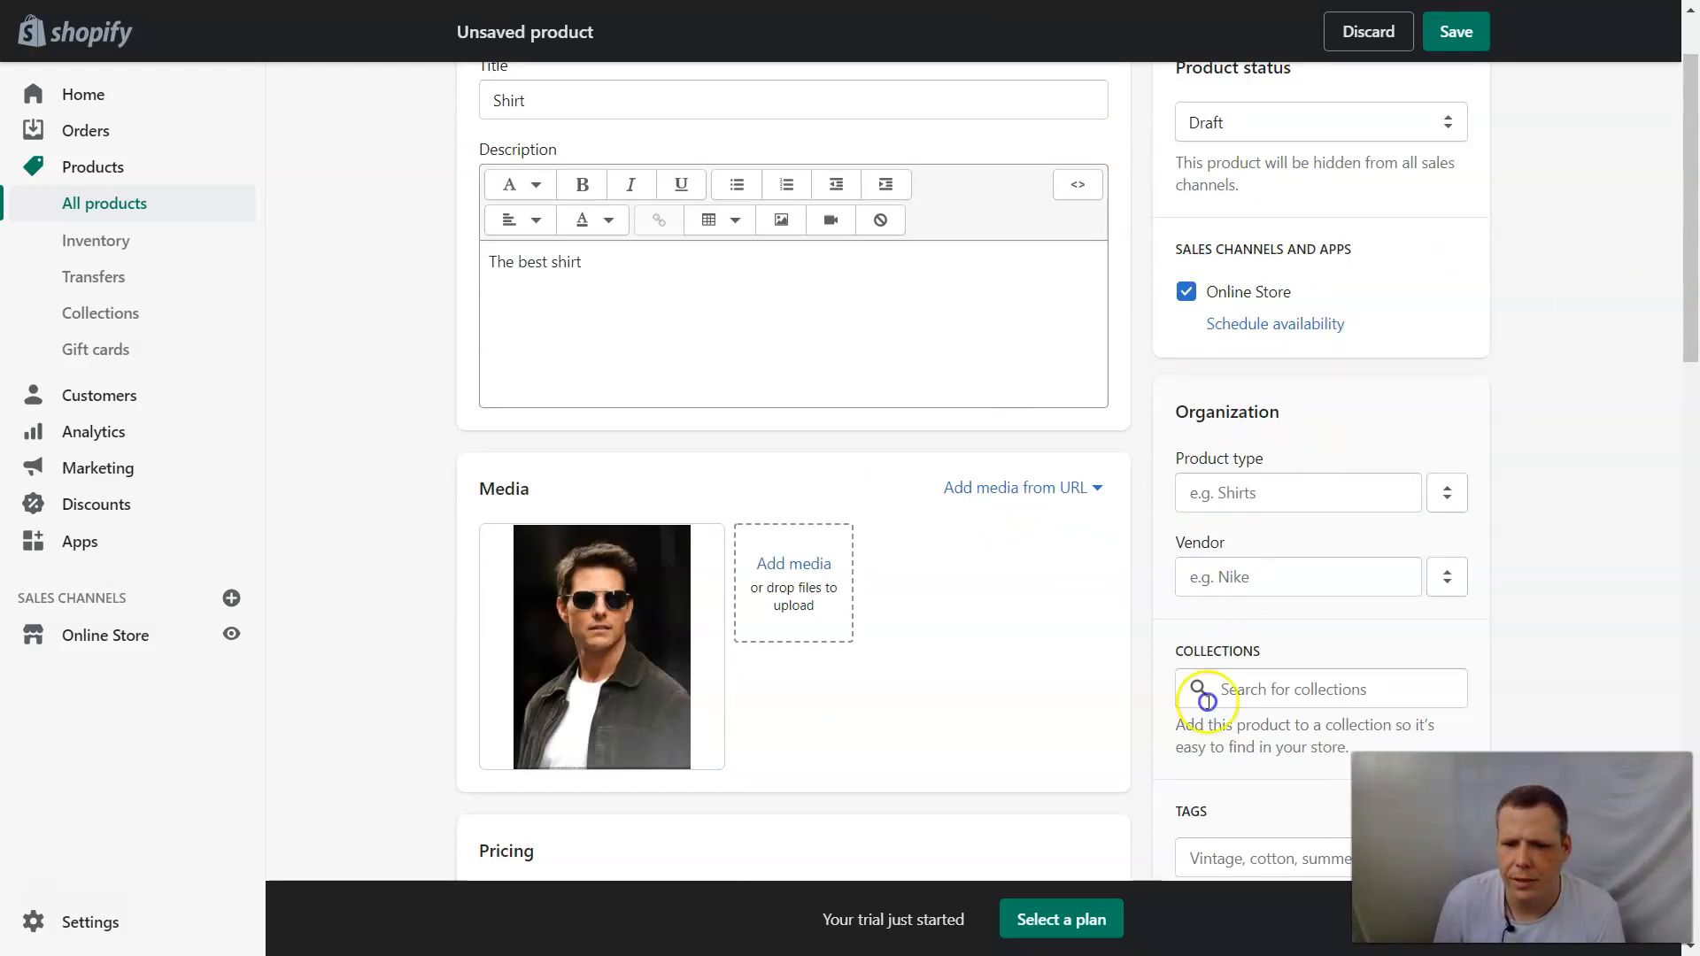
{"action": "scroll", "coordinate": [975, 634], "scroll_direction": "down", "scroll_amount": 5}
{"action": "left_click", "coordinate": [586, 393]}
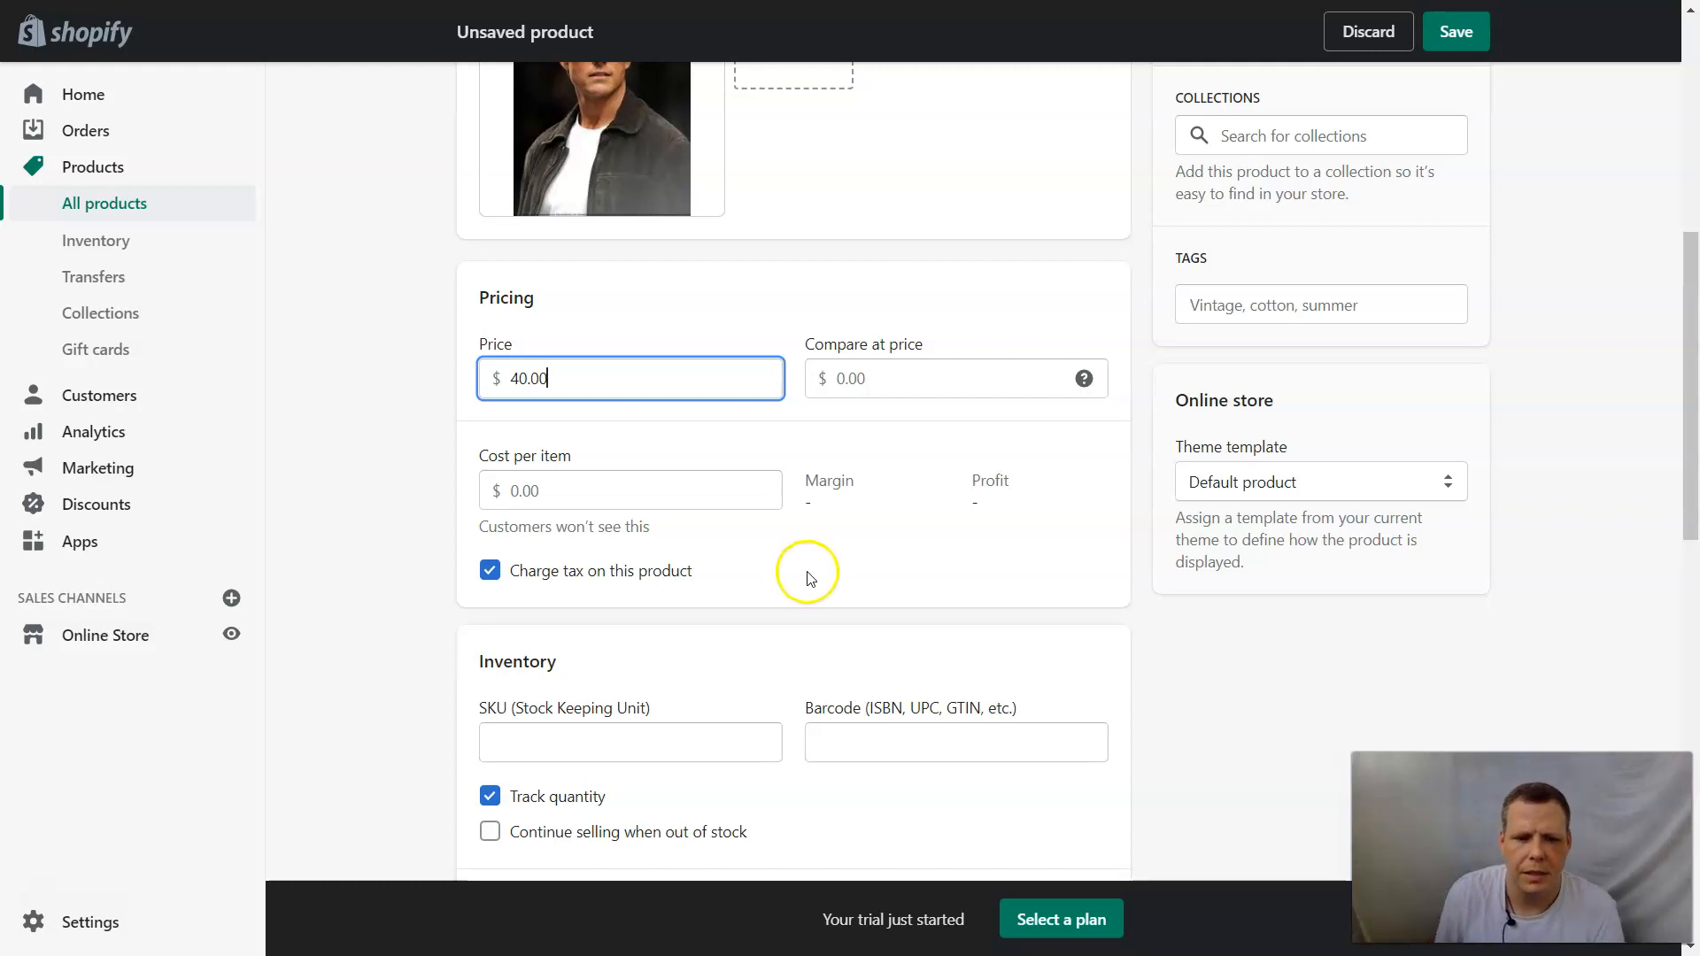
{"action": "left_click", "coordinate": [719, 489]}
{"action": "type", "text": "20"}
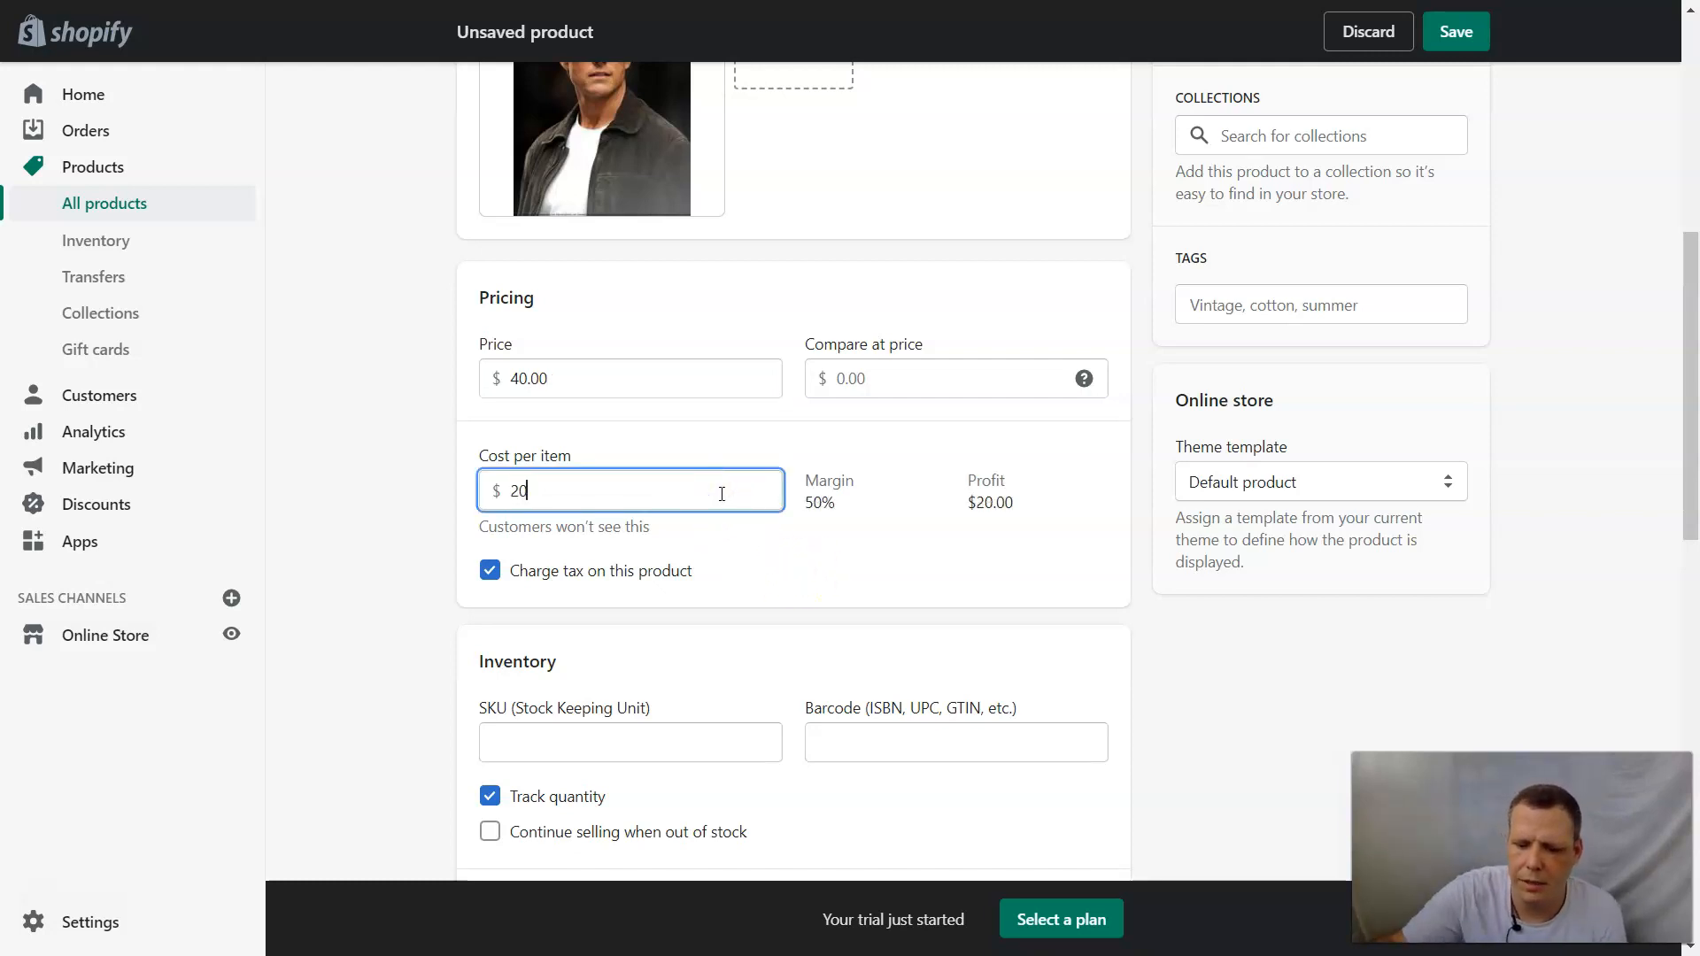
{"action": "key", "text": "Return"}
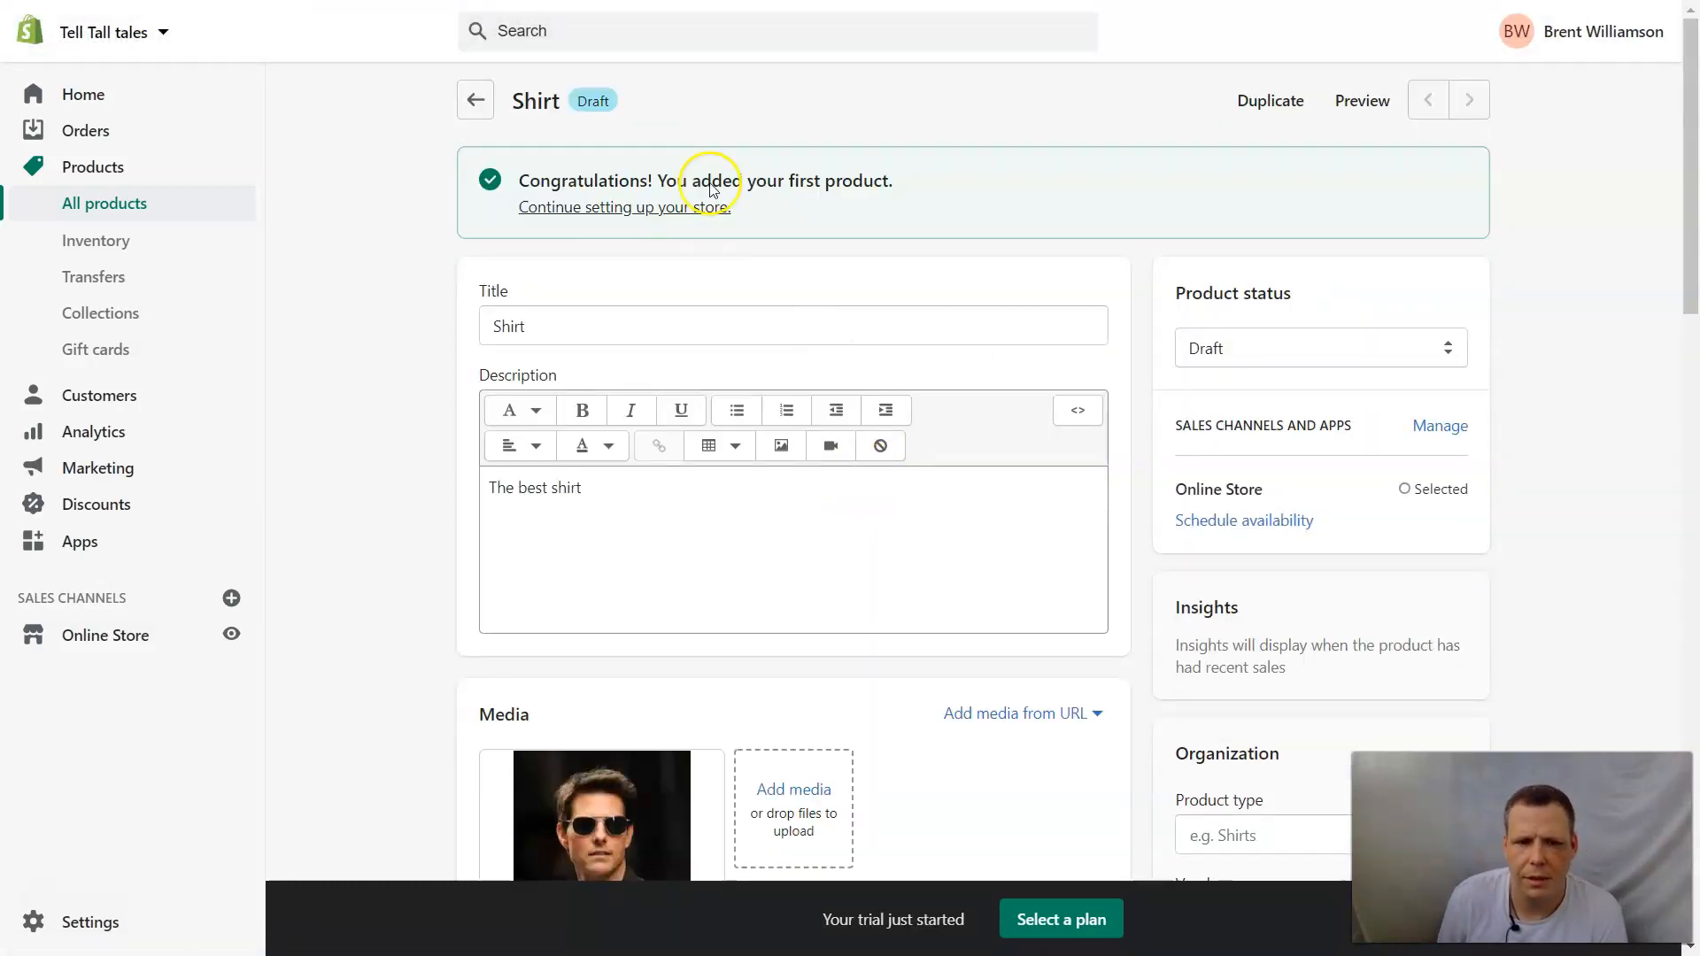
Look over the saved shirt product and return to the list of all products.
{"action": "scroll", "coordinate": [751, 363], "scroll_direction": "down", "scroll_amount": 5}
{"action": "scroll", "coordinate": [763, 406], "scroll_direction": "up", "scroll_amount": 5}
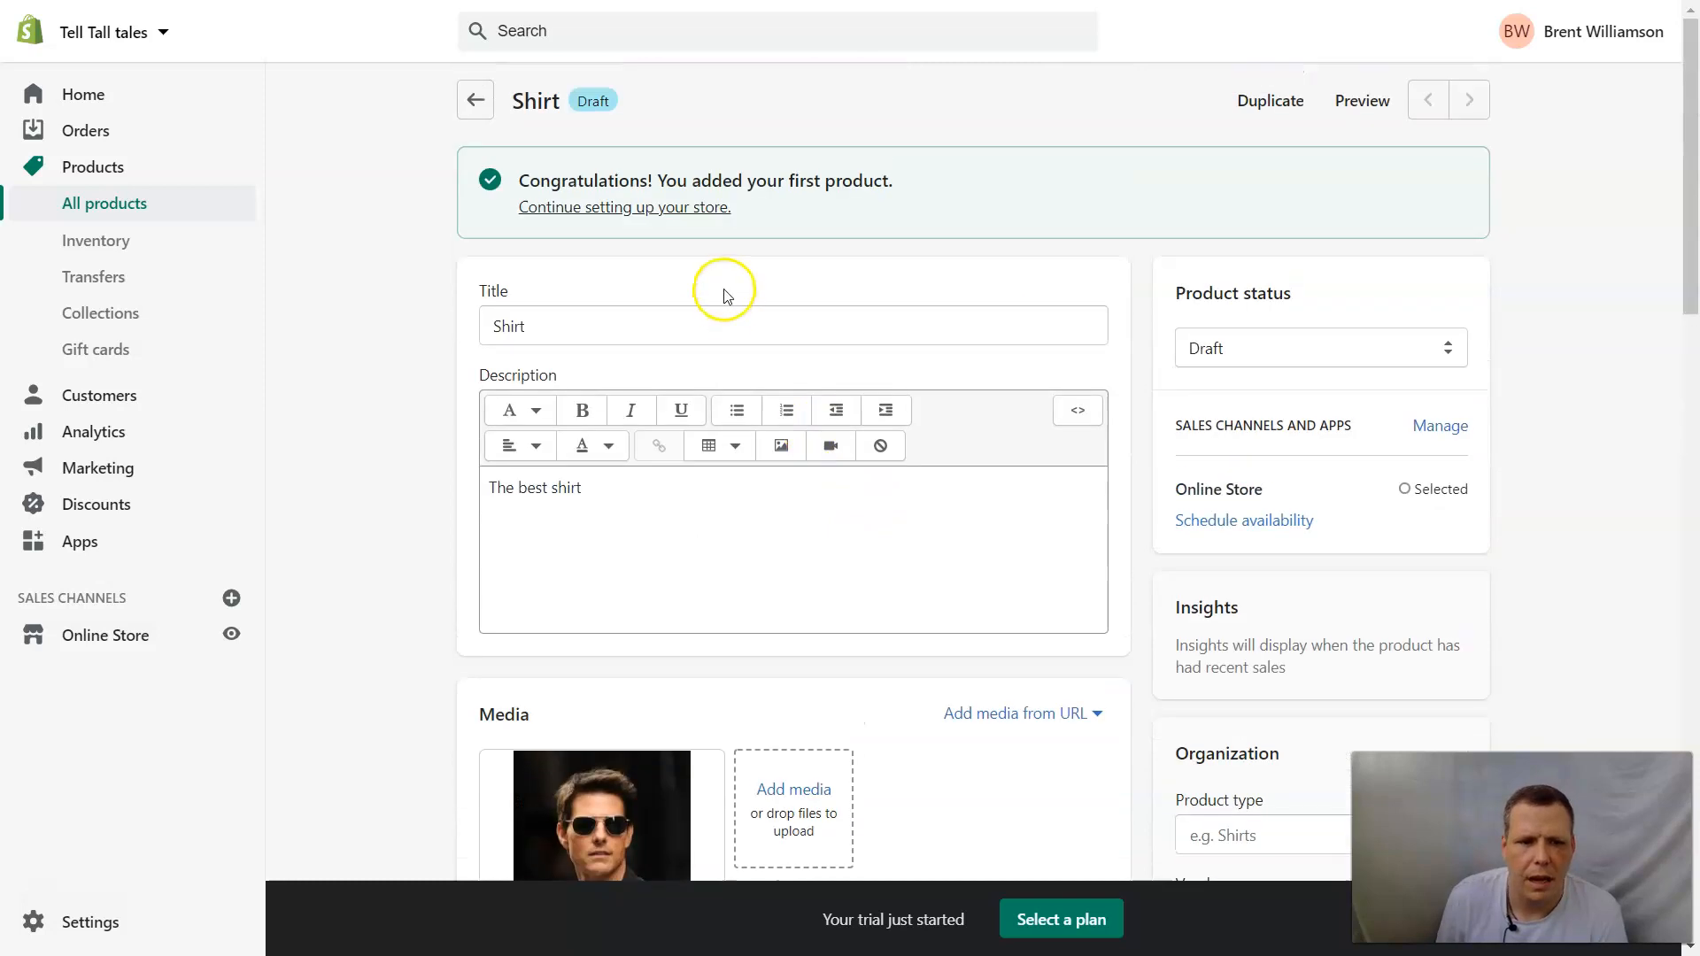
{"action": "left_click", "coordinate": [476, 100]}
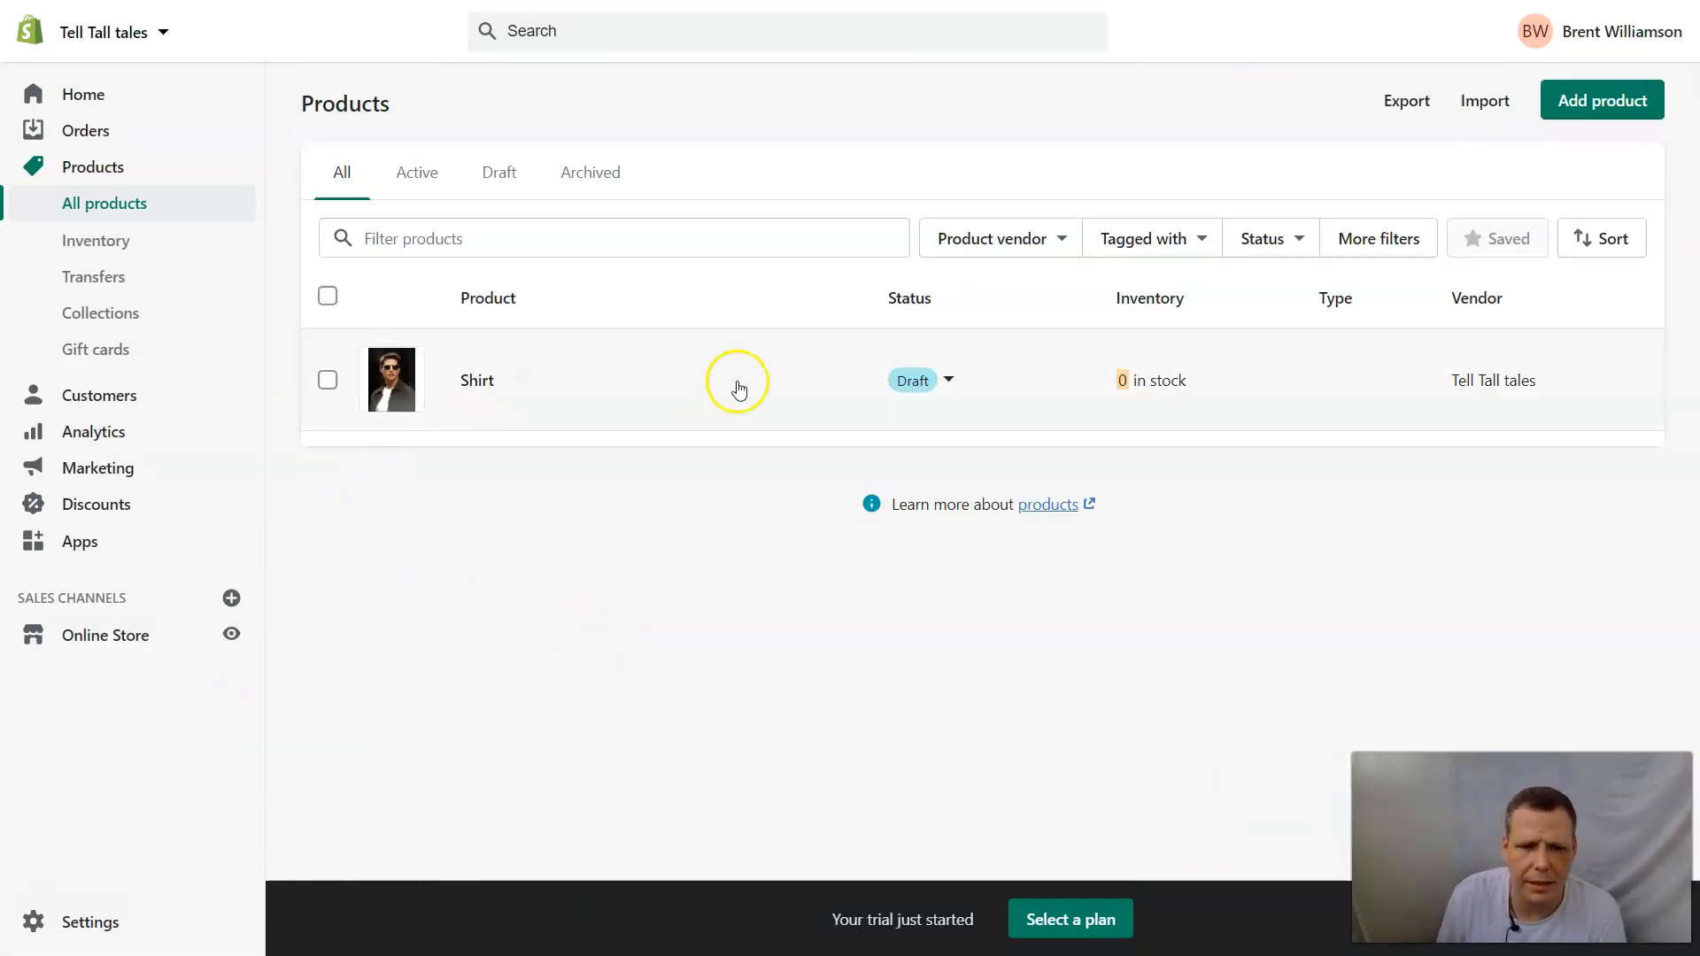
Open the online store's themes page and find the current theme.
{"action": "left_click", "coordinate": [111, 635]}
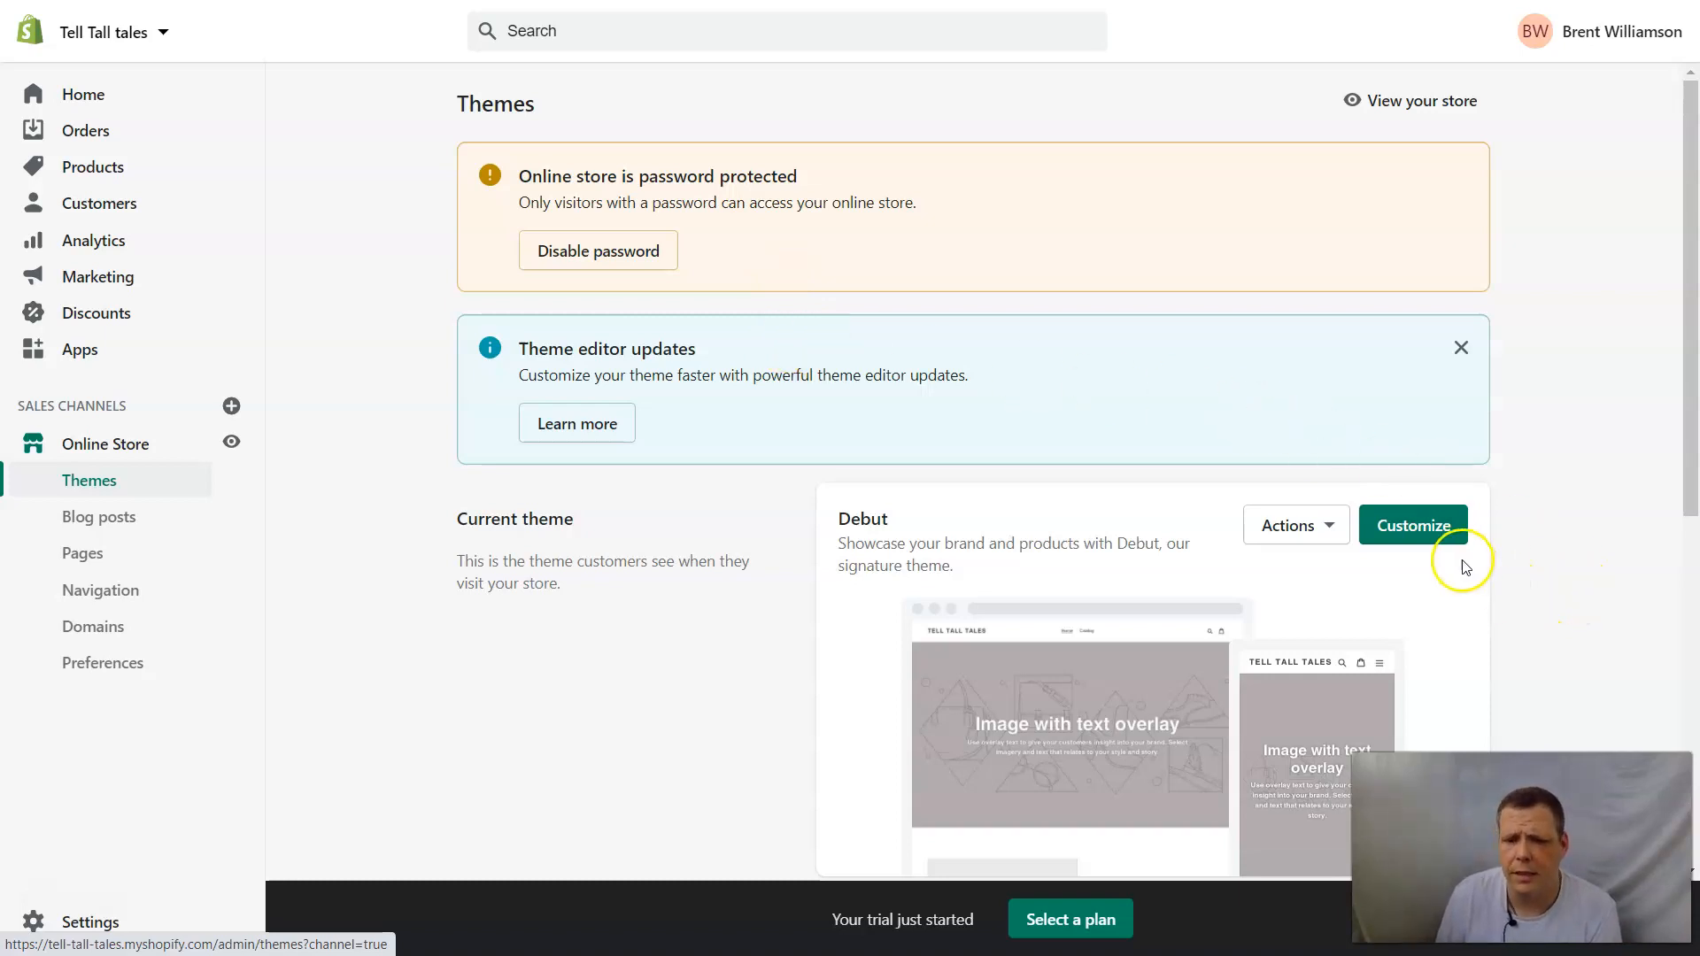
{"action": "scroll", "coordinate": [794, 494], "scroll_direction": "down", "scroll_amount": 5}
{"action": "scroll", "coordinate": [1461, 448], "scroll_direction": "up", "scroll_amount": 5}
{"action": "scroll", "coordinate": [1095, 184], "scroll_direction": "down", "scroll_amount": 4}
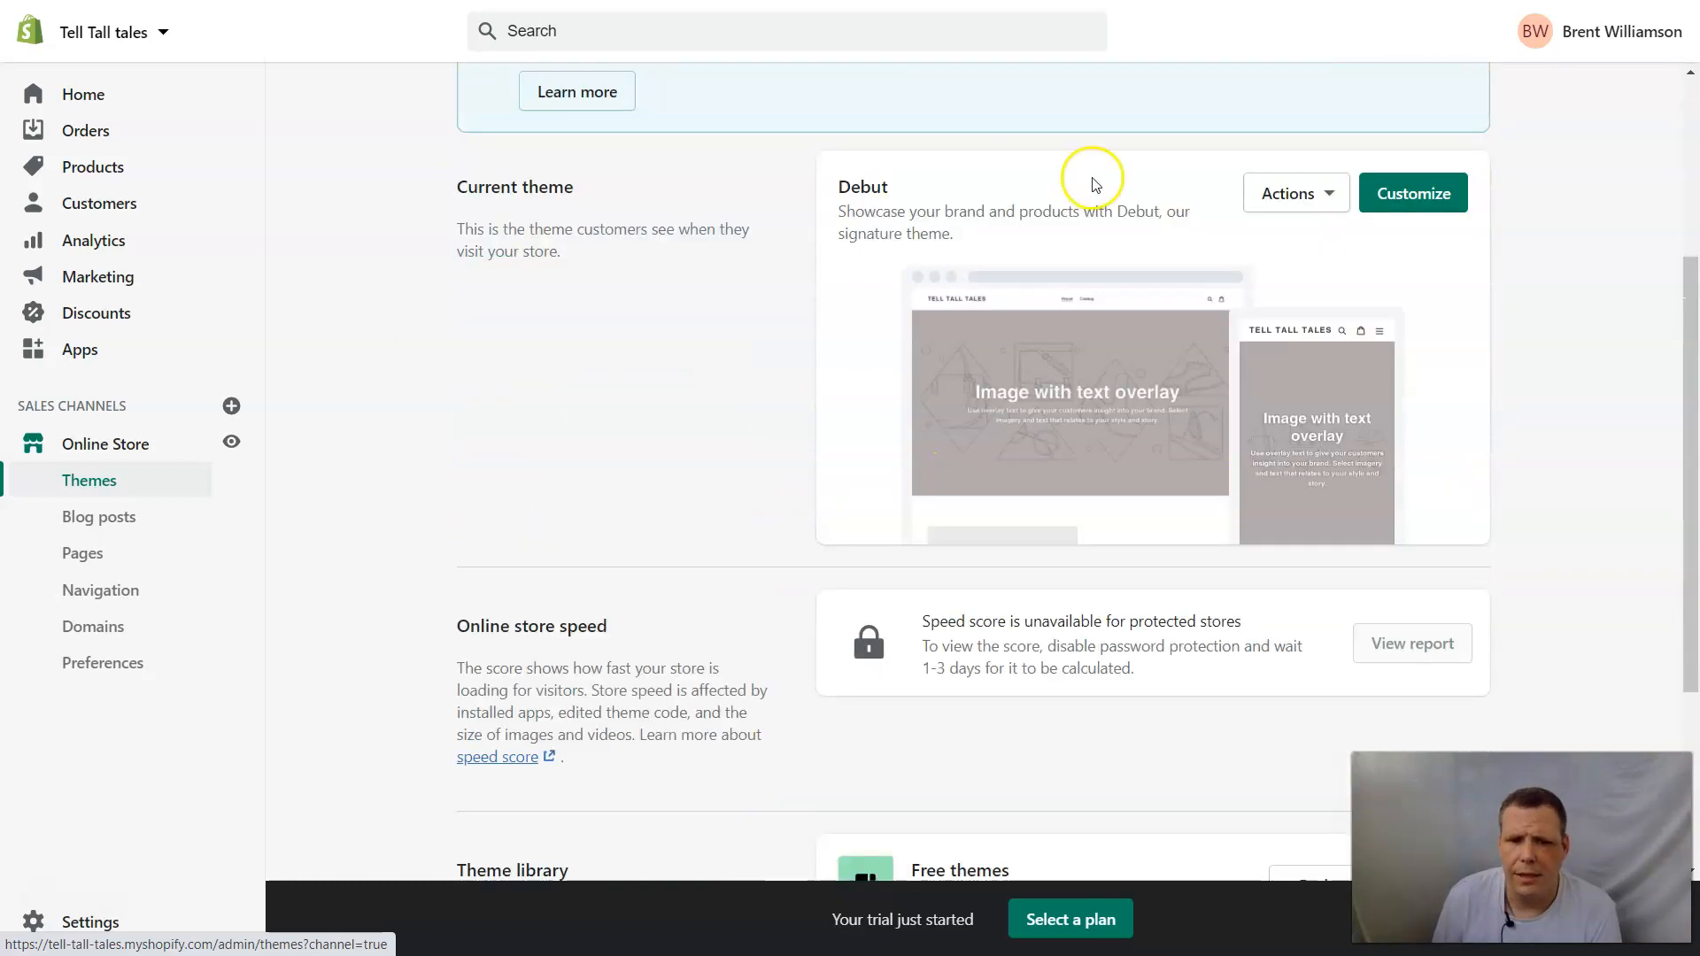
Rename the current Debut theme to "welcome".
{"action": "left_click", "coordinate": [1281, 197]}
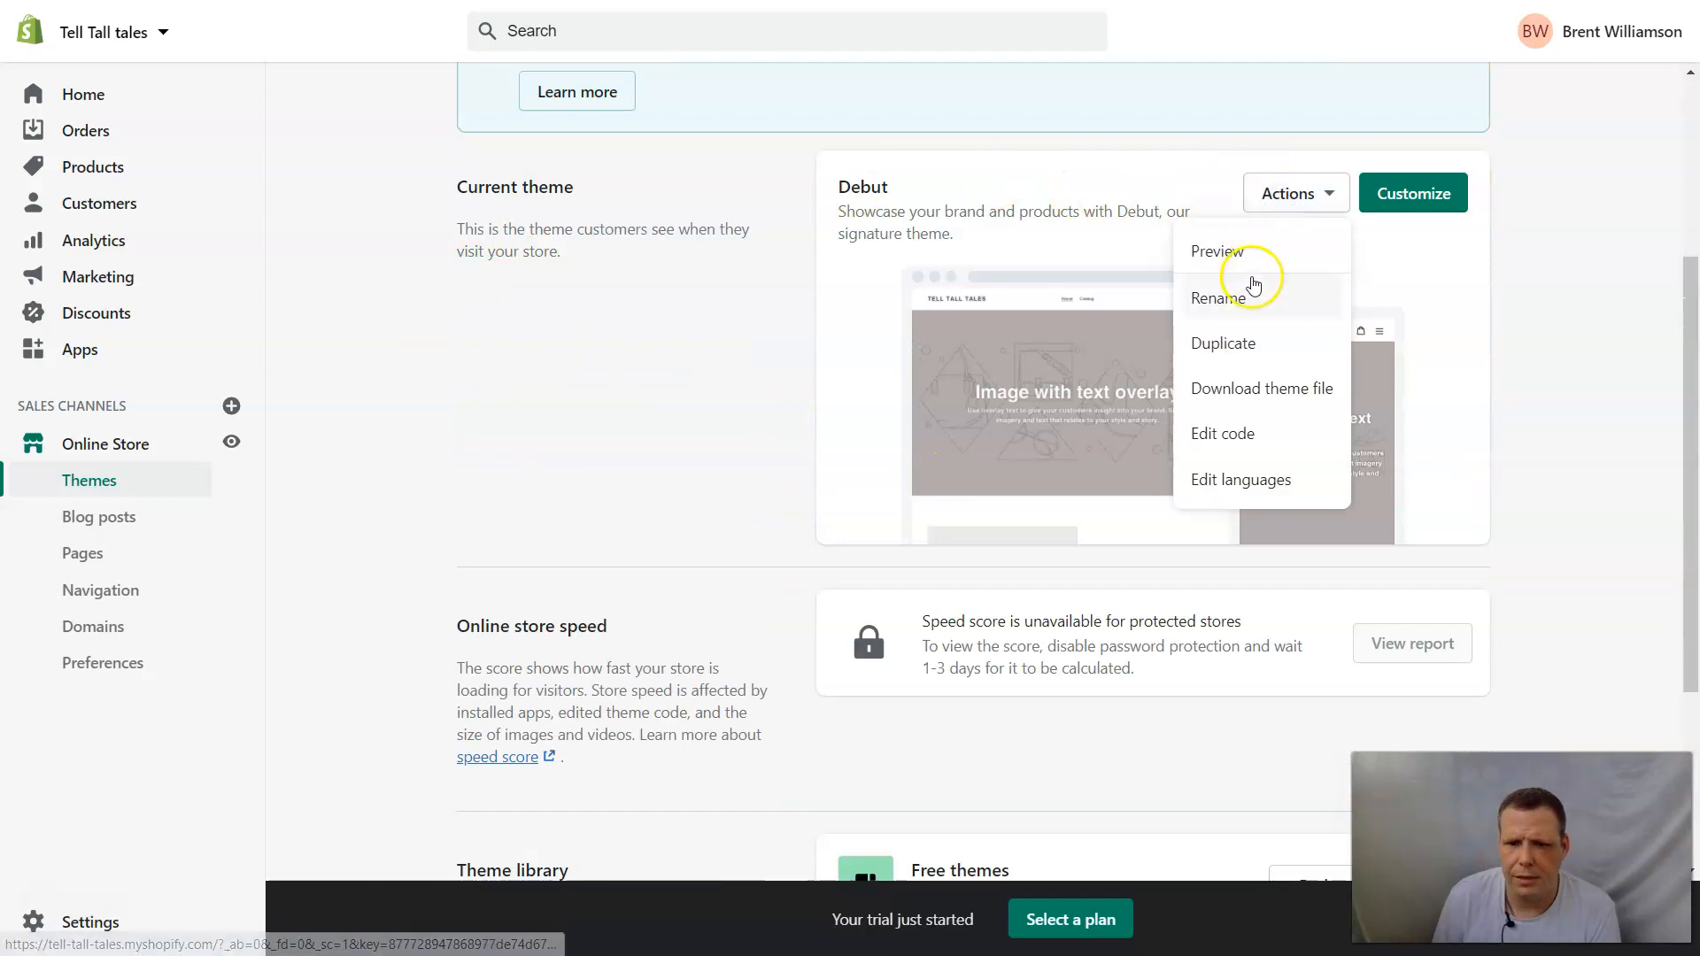
{"action": "left_click", "coordinate": [1242, 302]}
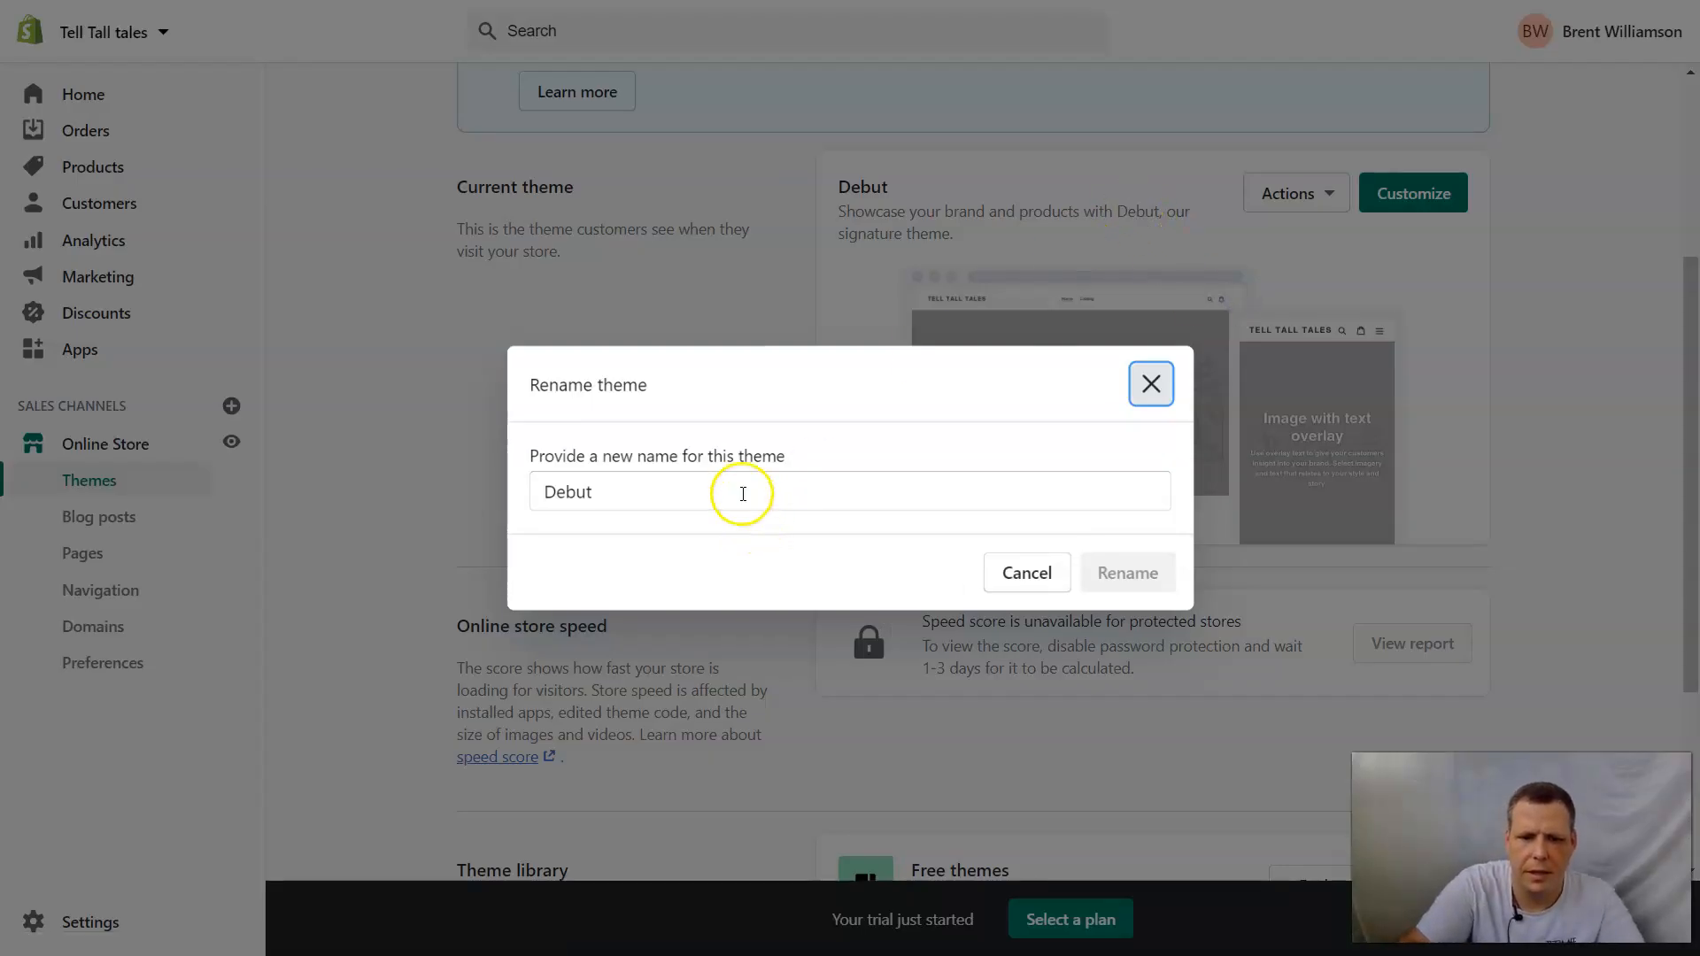
{"action": "left_click", "coordinate": [742, 490]}
{"action": "key", "text": "BackSpace"}
{"action": "key", "text": "BackSpace"}
{"action": "key", "text": "BackSpace"}
{"action": "key", "text": "BackSpace"}
{"action": "key", "text": "BackSpace"}
{"action": "type", "text": "welcome"}
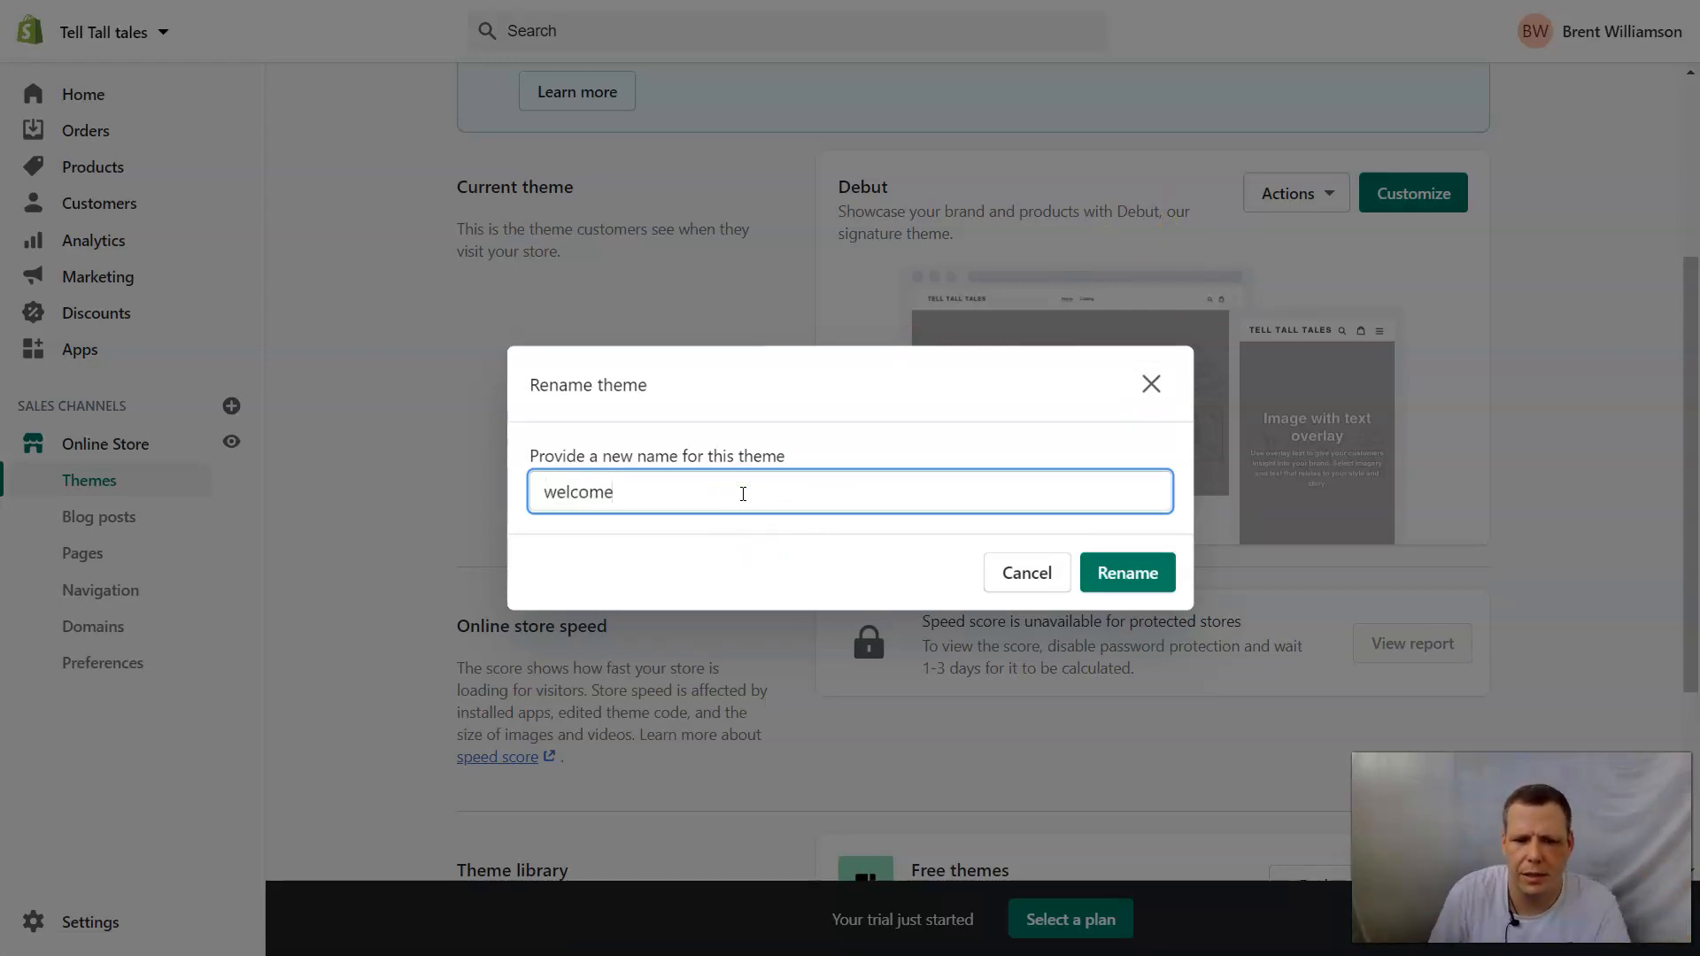
{"action": "left_click", "coordinate": [1151, 576]}
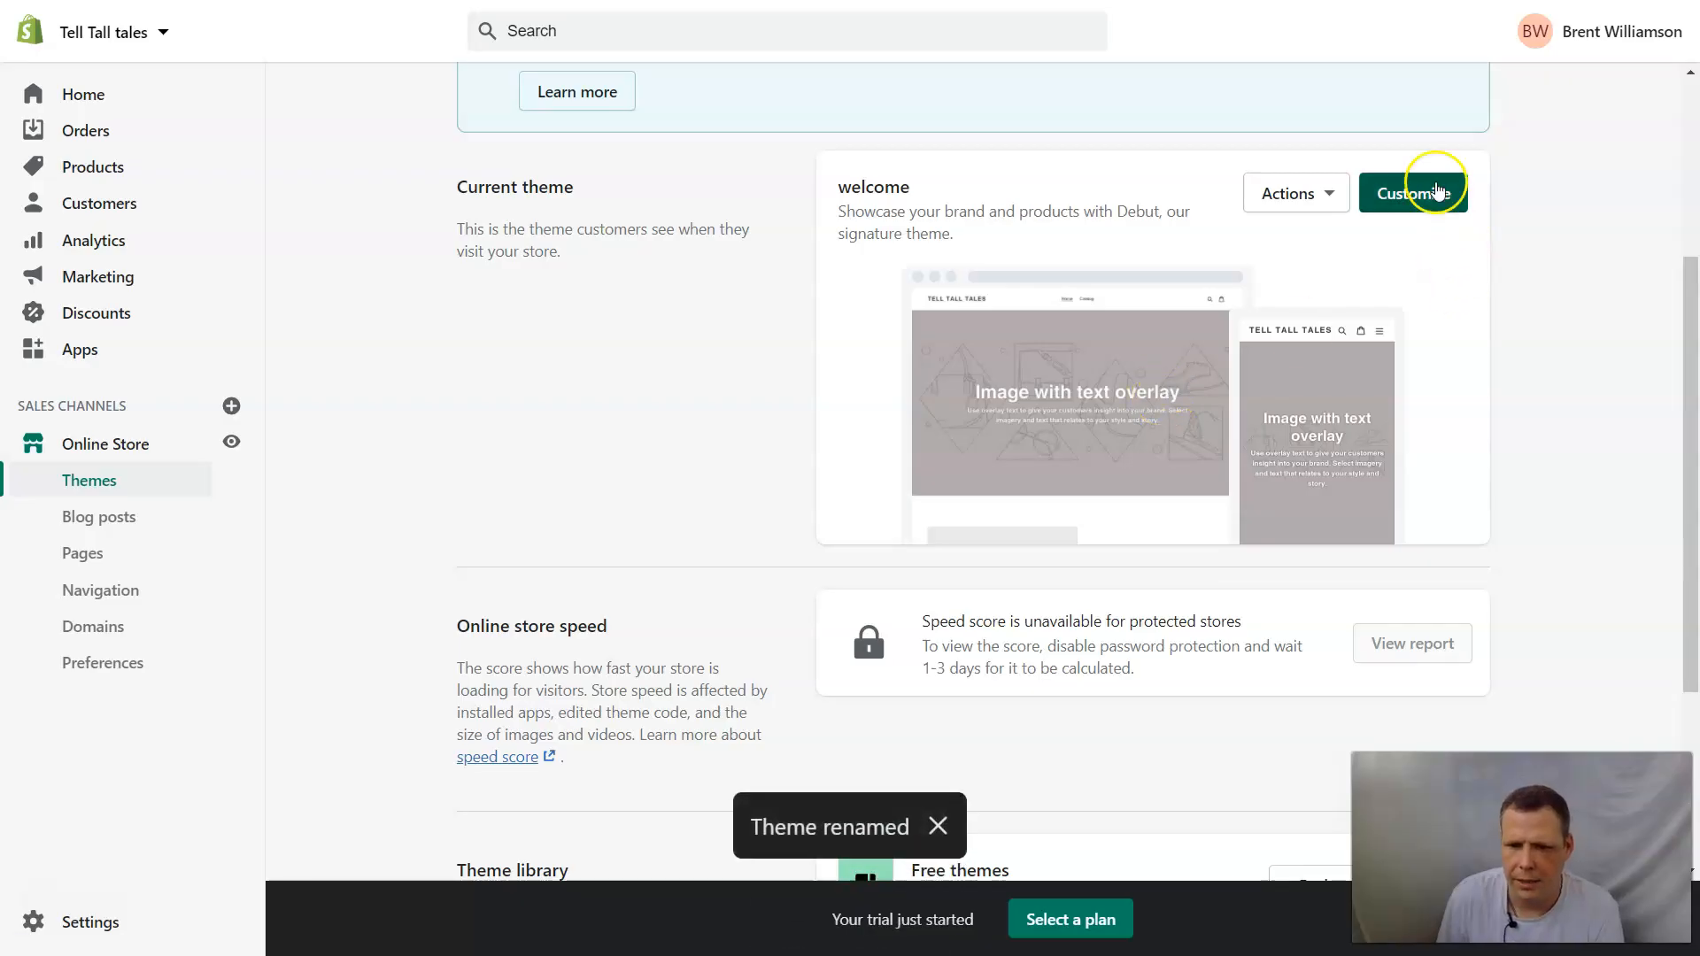
Open the welcome theme for customization and bring up the free stock images for the header logo.
{"action": "left_click", "coordinate": [1435, 186]}
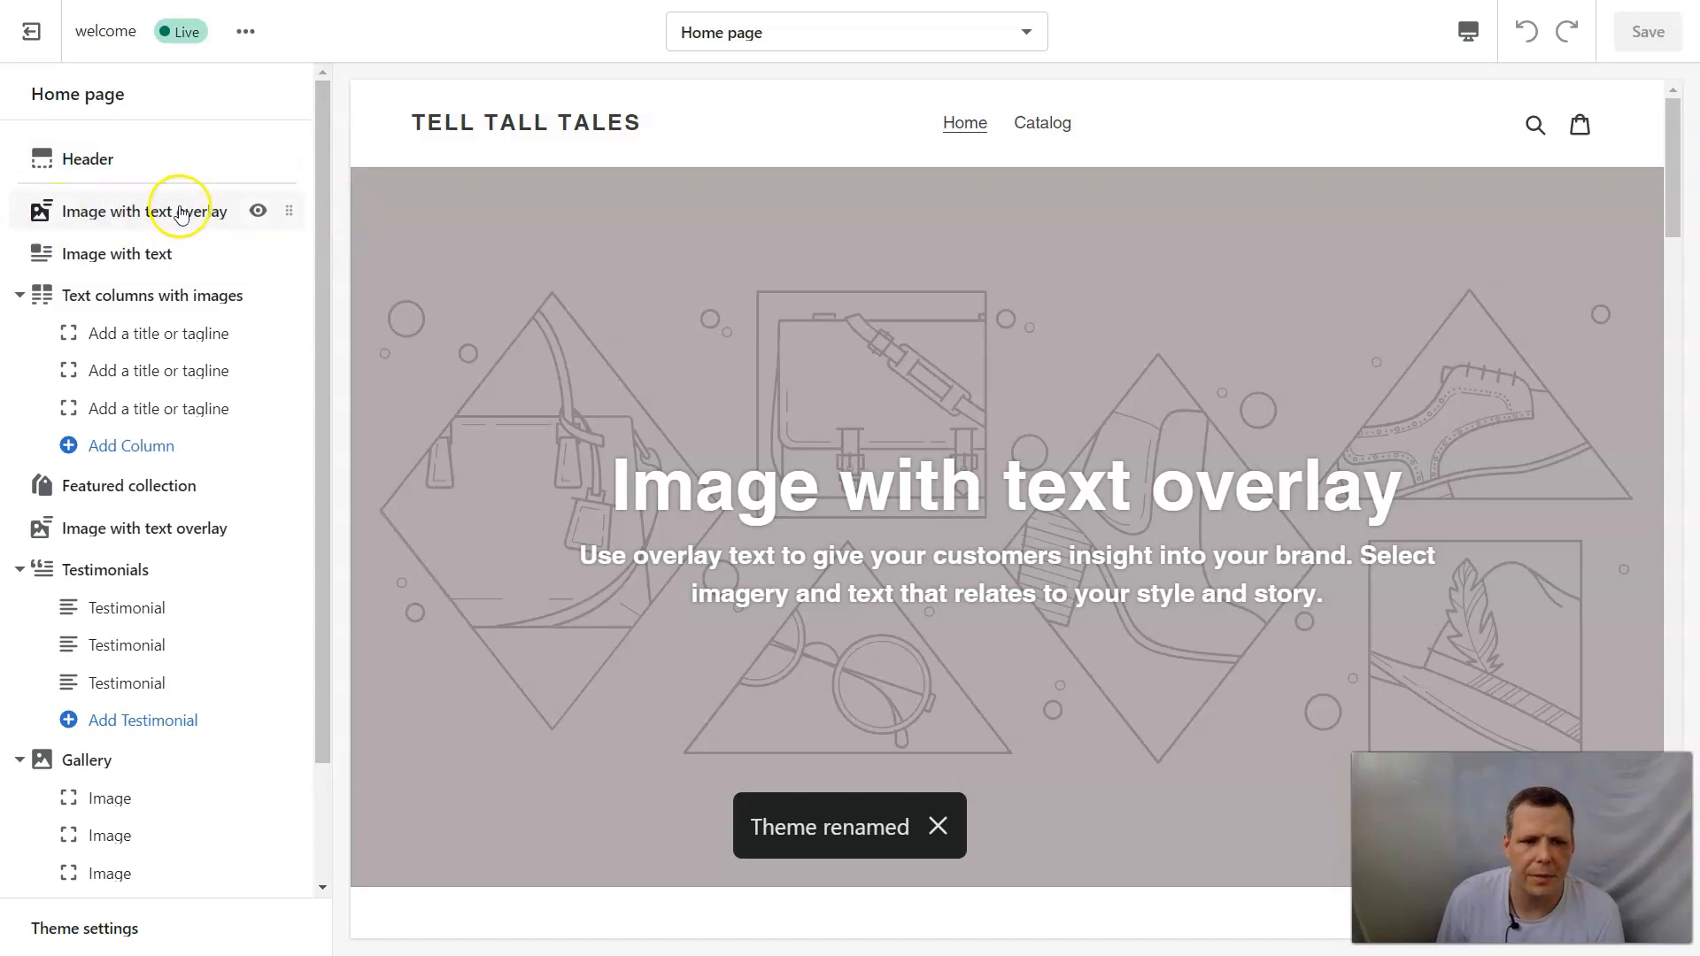
{"action": "left_click", "coordinate": [115, 149]}
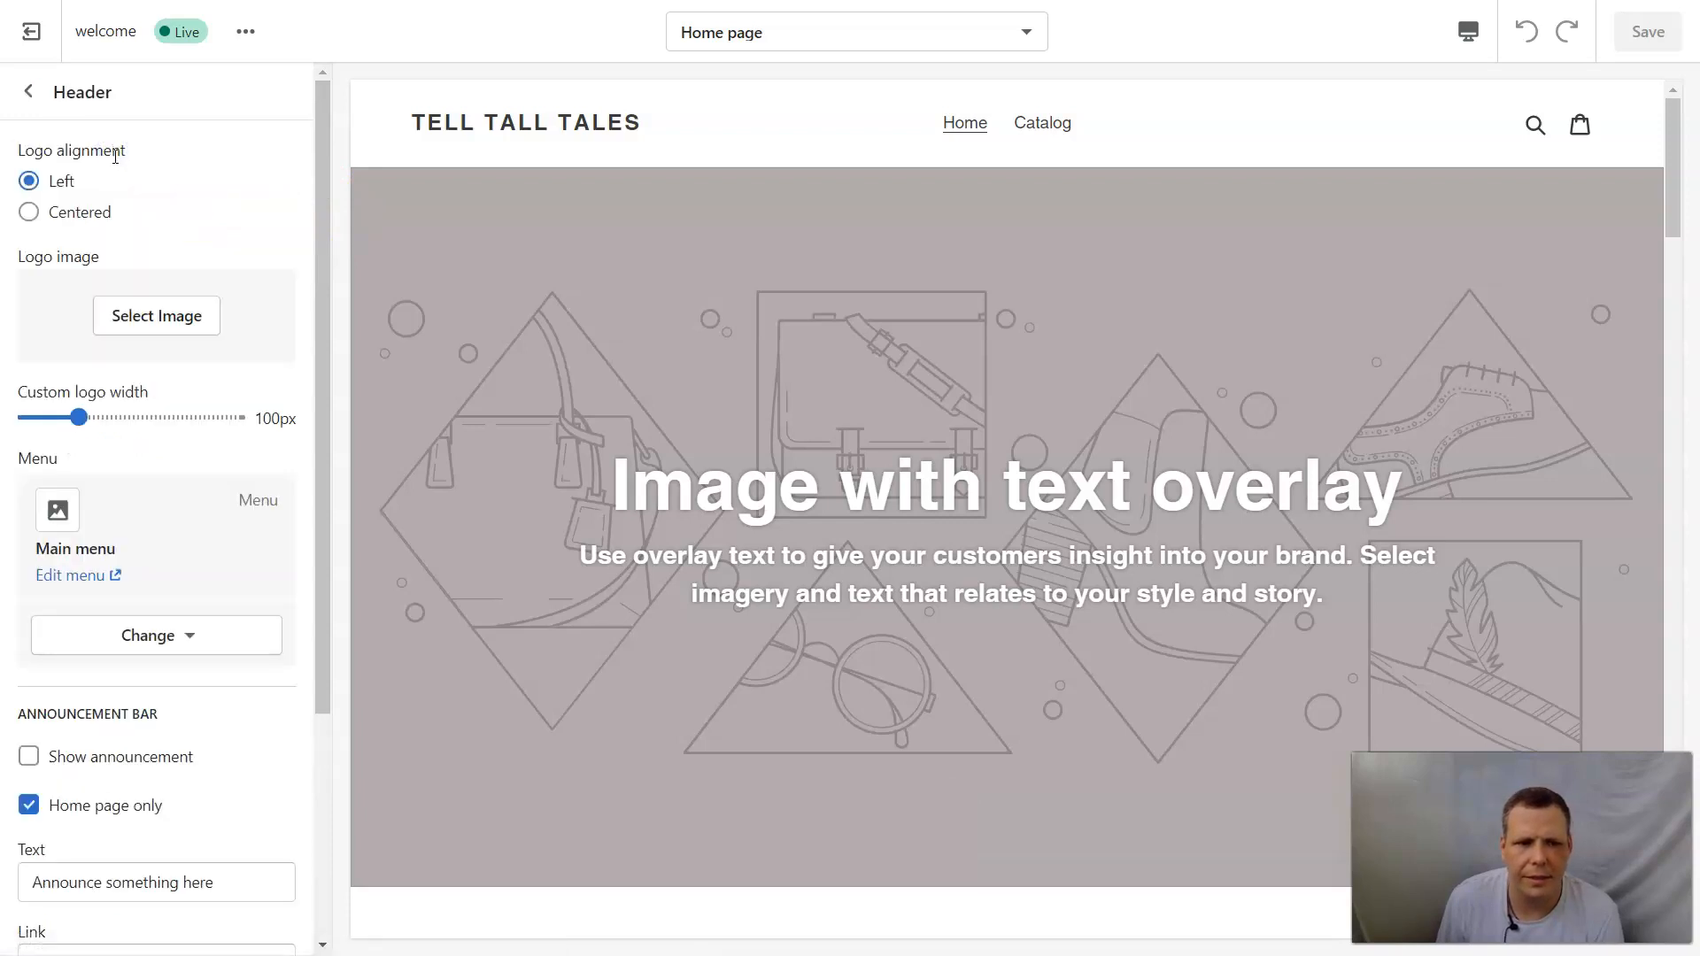
{"action": "left_click", "coordinate": [135, 316]}
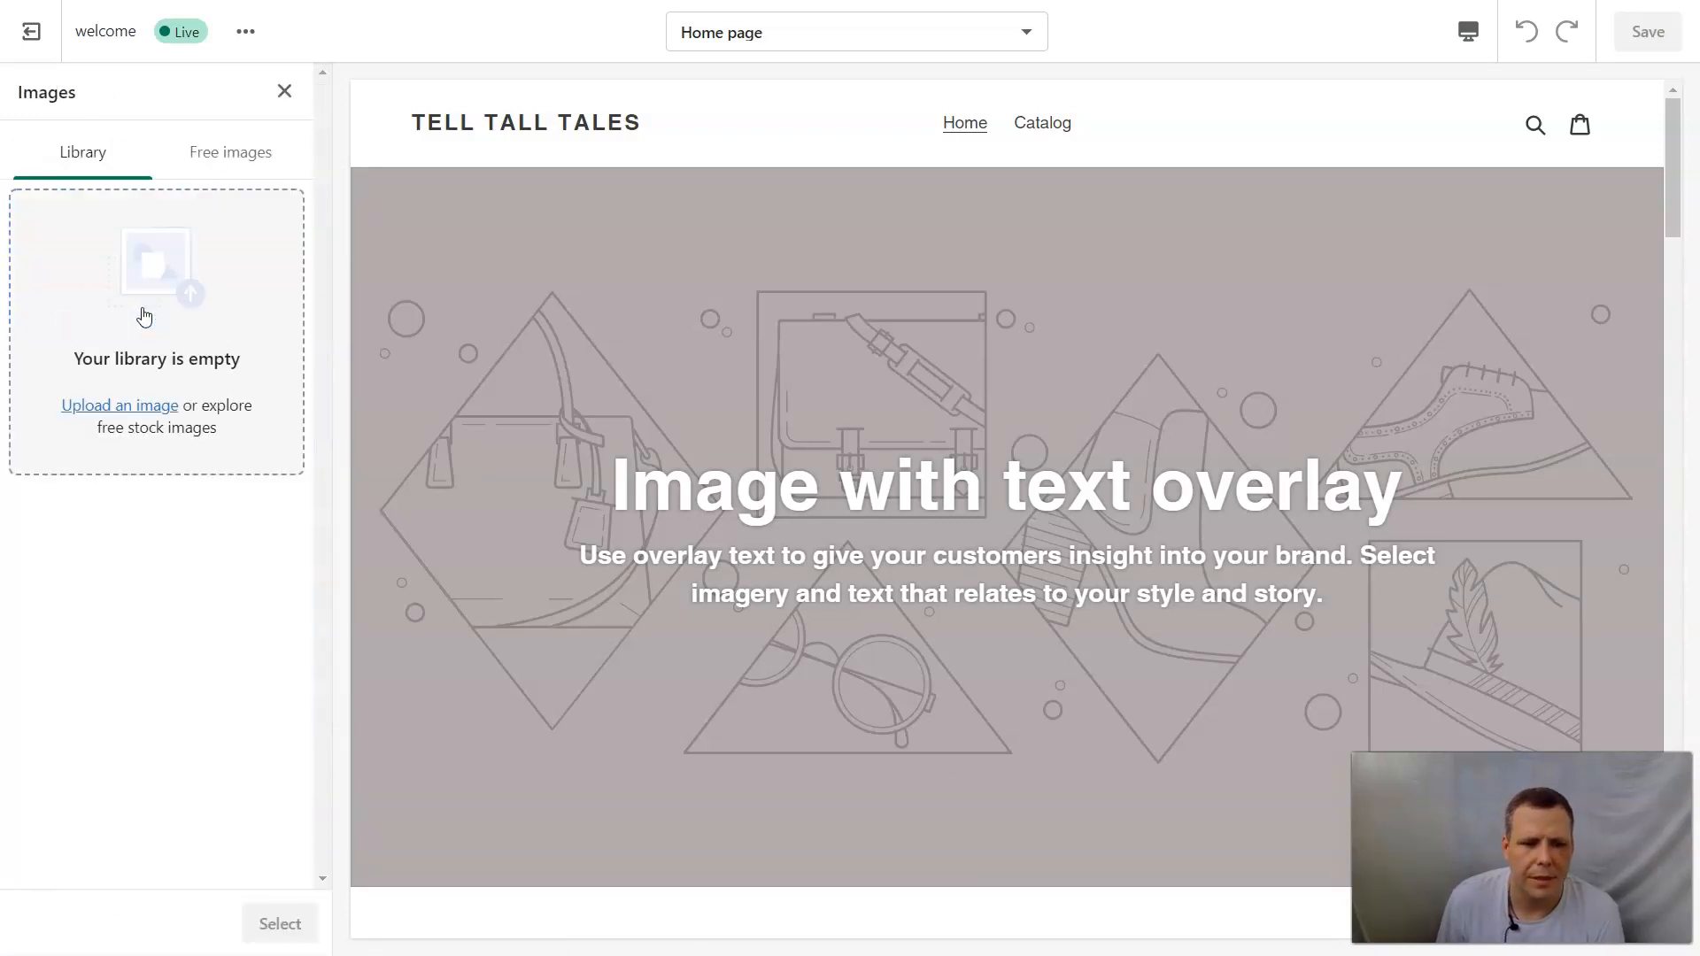
{"action": "left_click", "coordinate": [232, 167]}
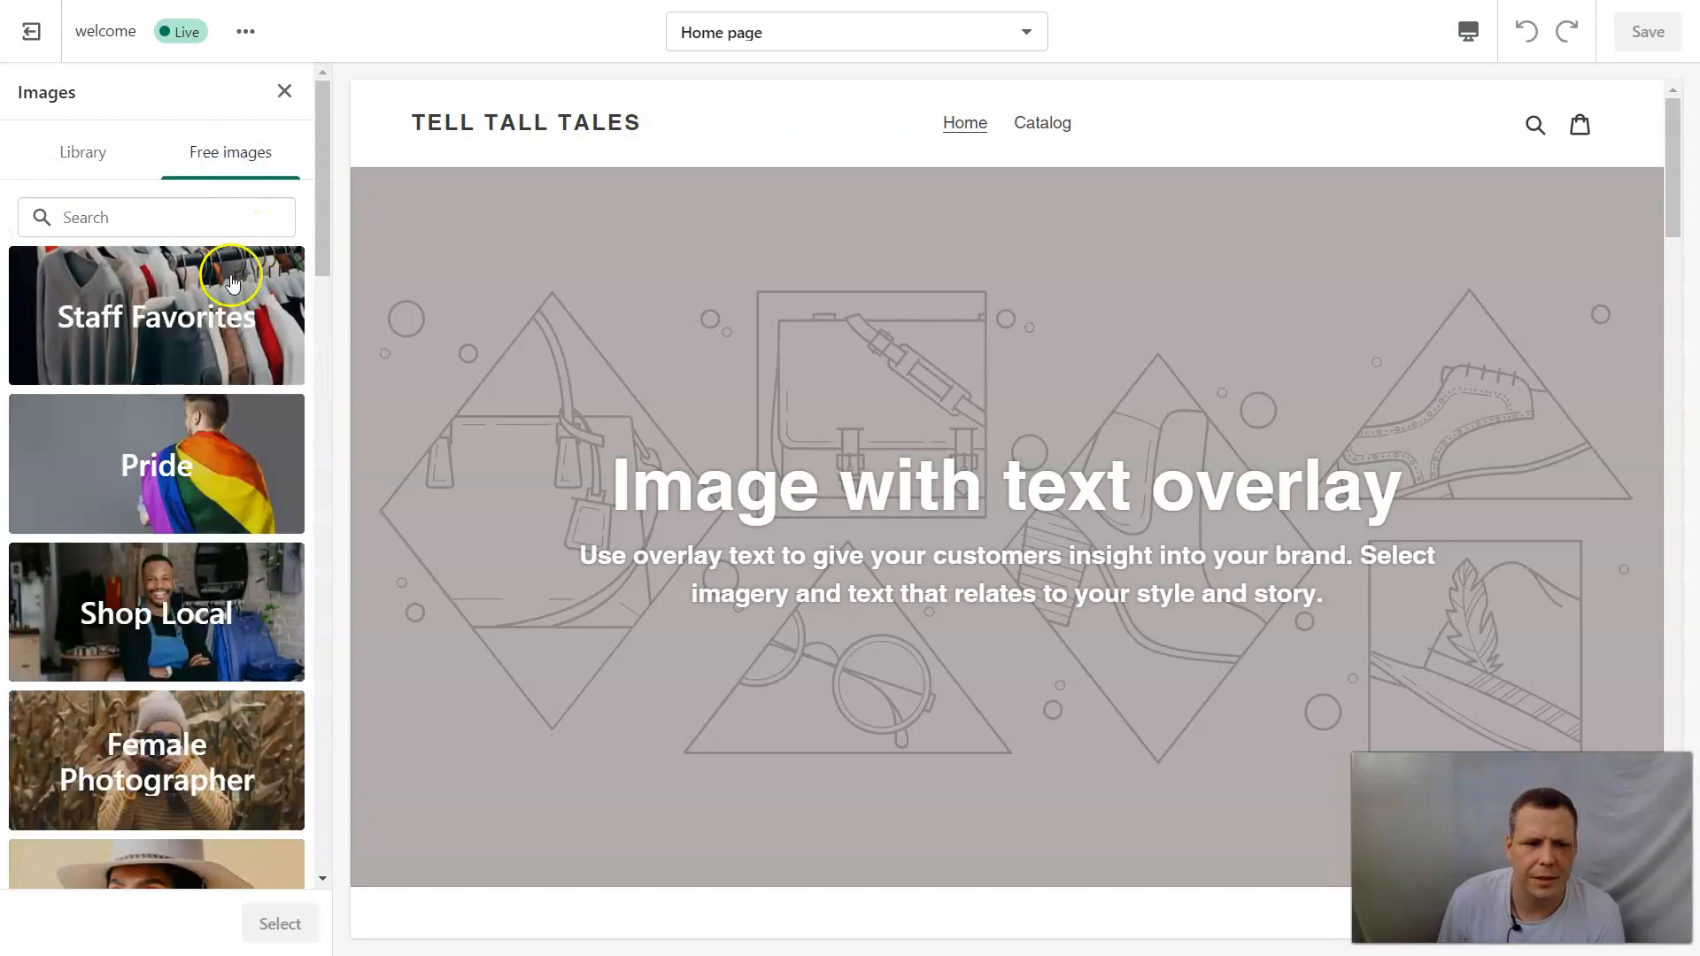
Apply the free nature photo of a river between rocky cliffs as the header logo and close the image picker.
{"action": "scroll", "coordinate": [222, 496], "scroll_direction": "down", "scroll_amount": 4}
{"action": "scroll", "coordinate": [221, 602], "scroll_direction": "down", "scroll_amount": 6}
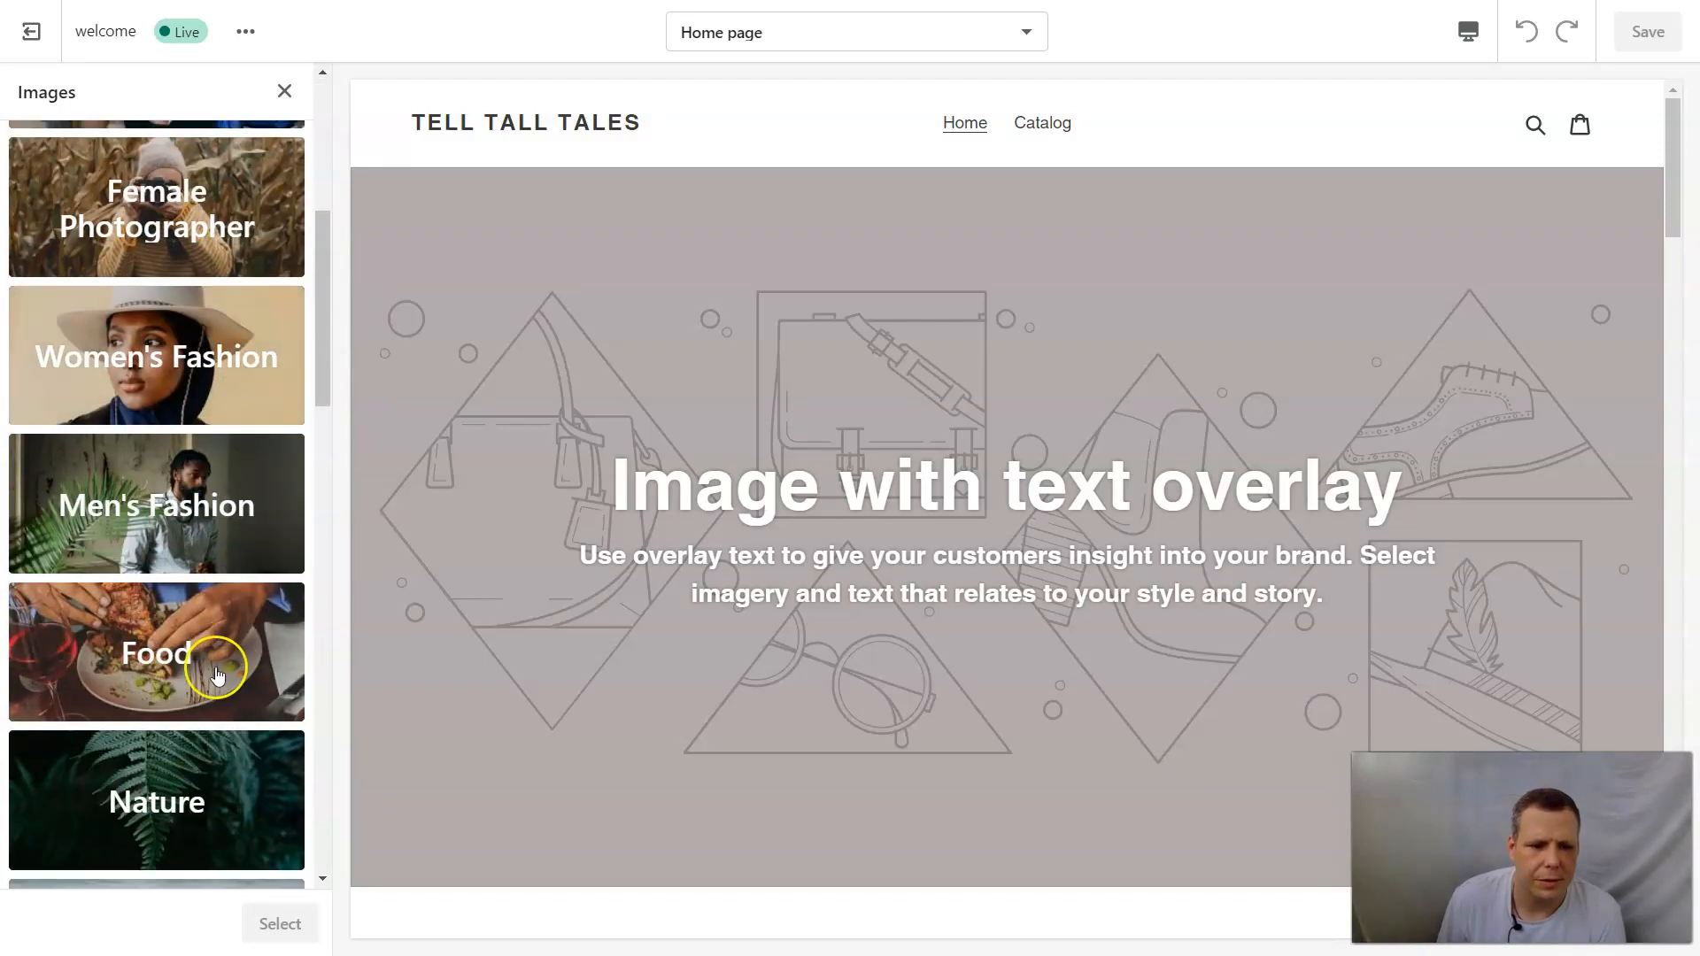
{"action": "left_click", "coordinate": [210, 598]}
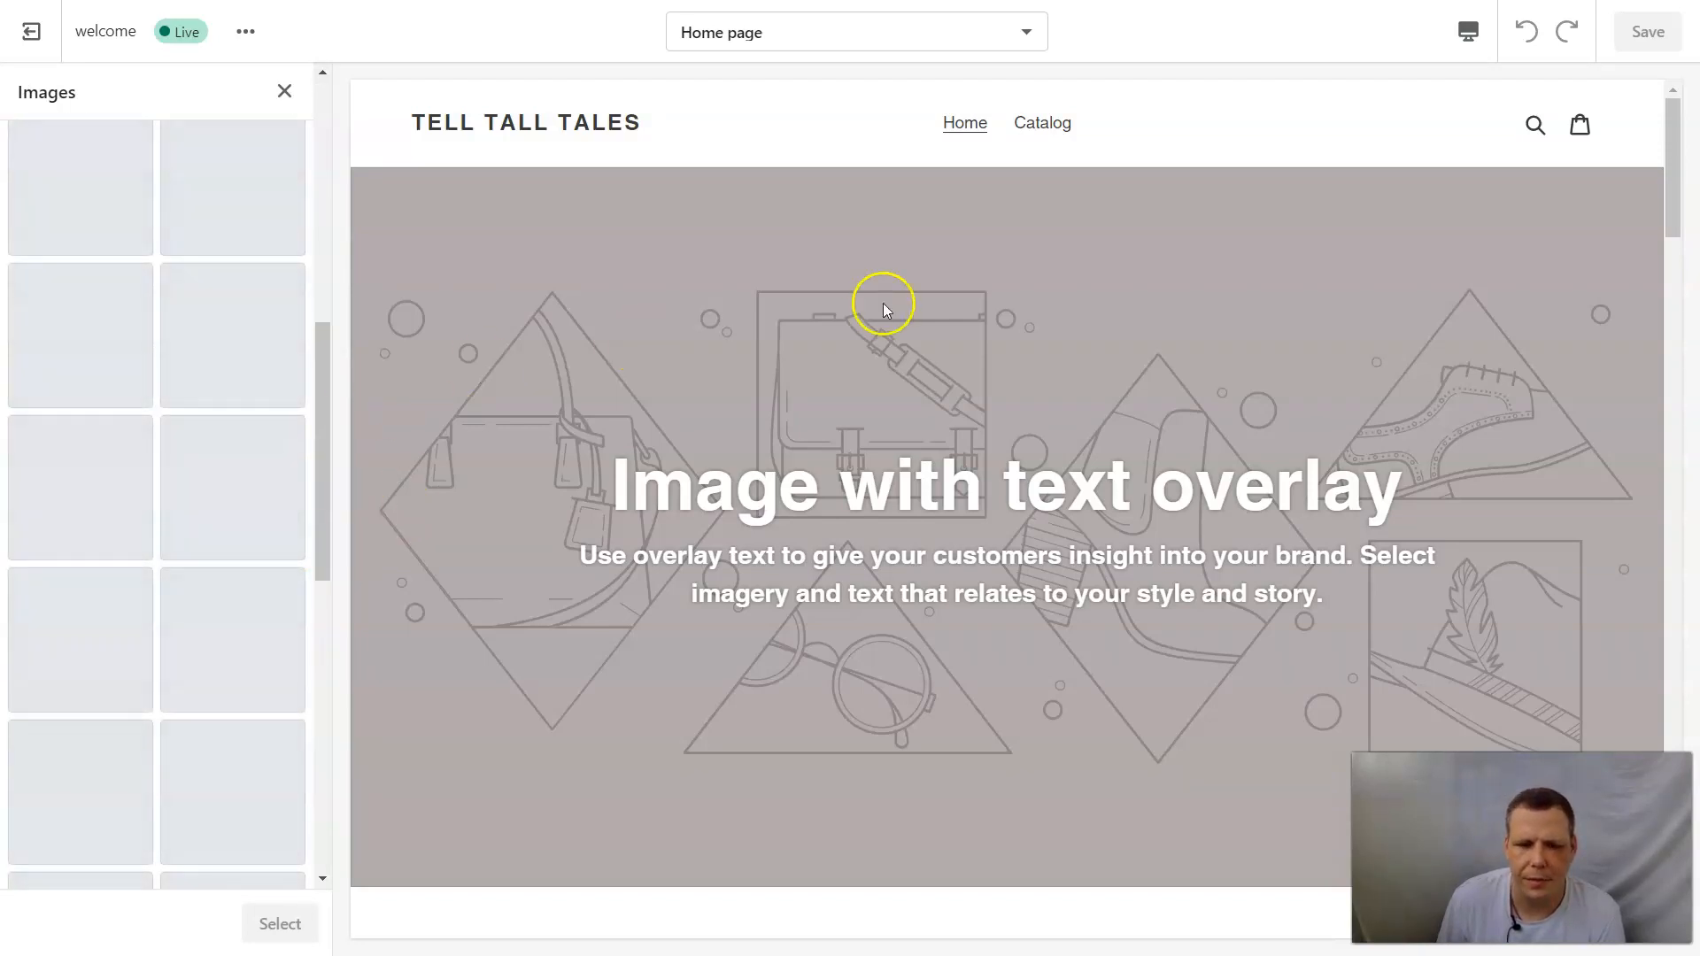
{"action": "left_click", "coordinate": [237, 371]}
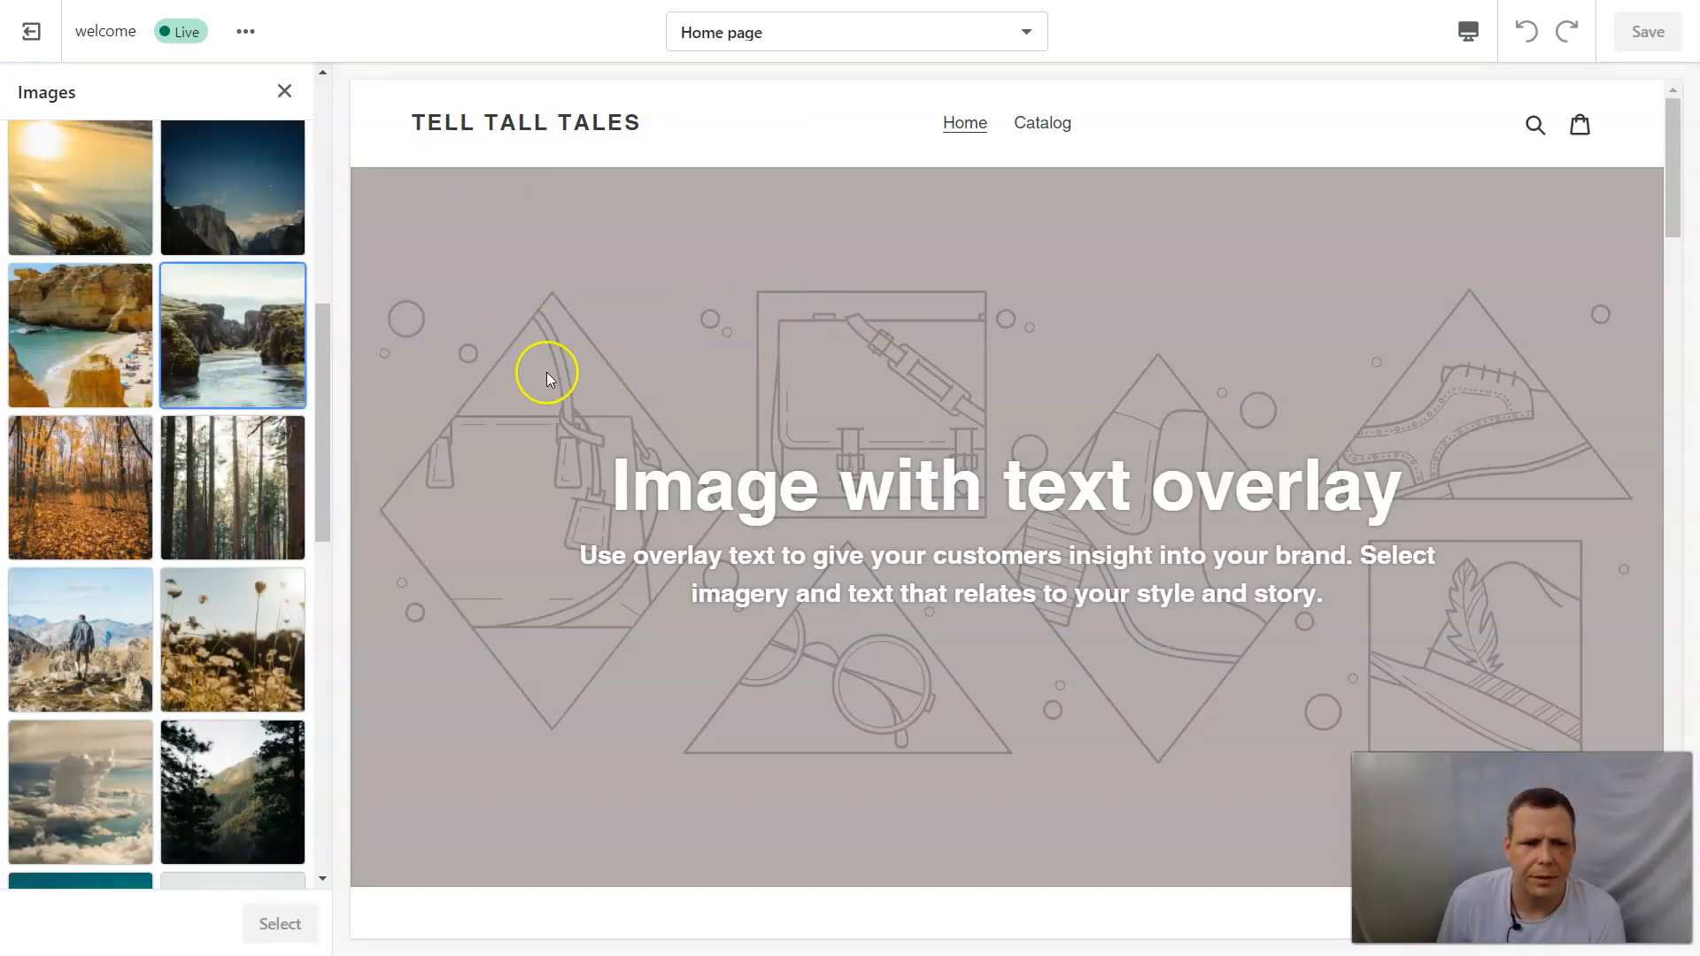
{"action": "left_click", "coordinate": [227, 367]}
{"action": "left_click", "coordinate": [281, 921]}
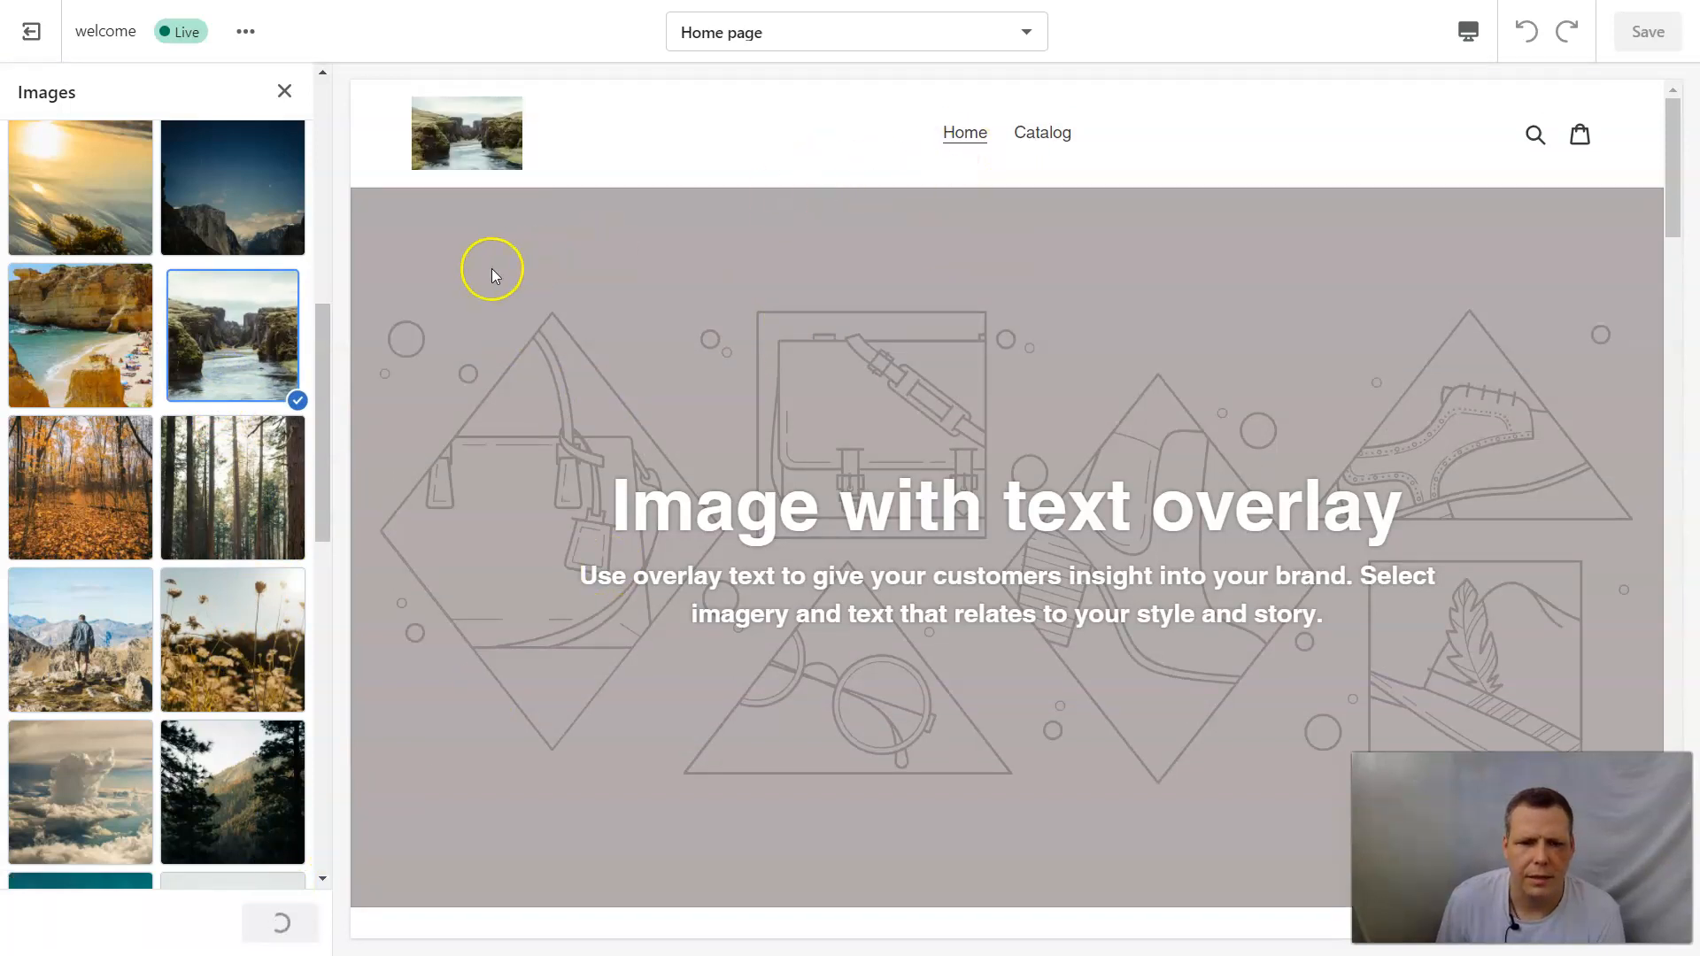
{"action": "left_click", "coordinate": [285, 92]}
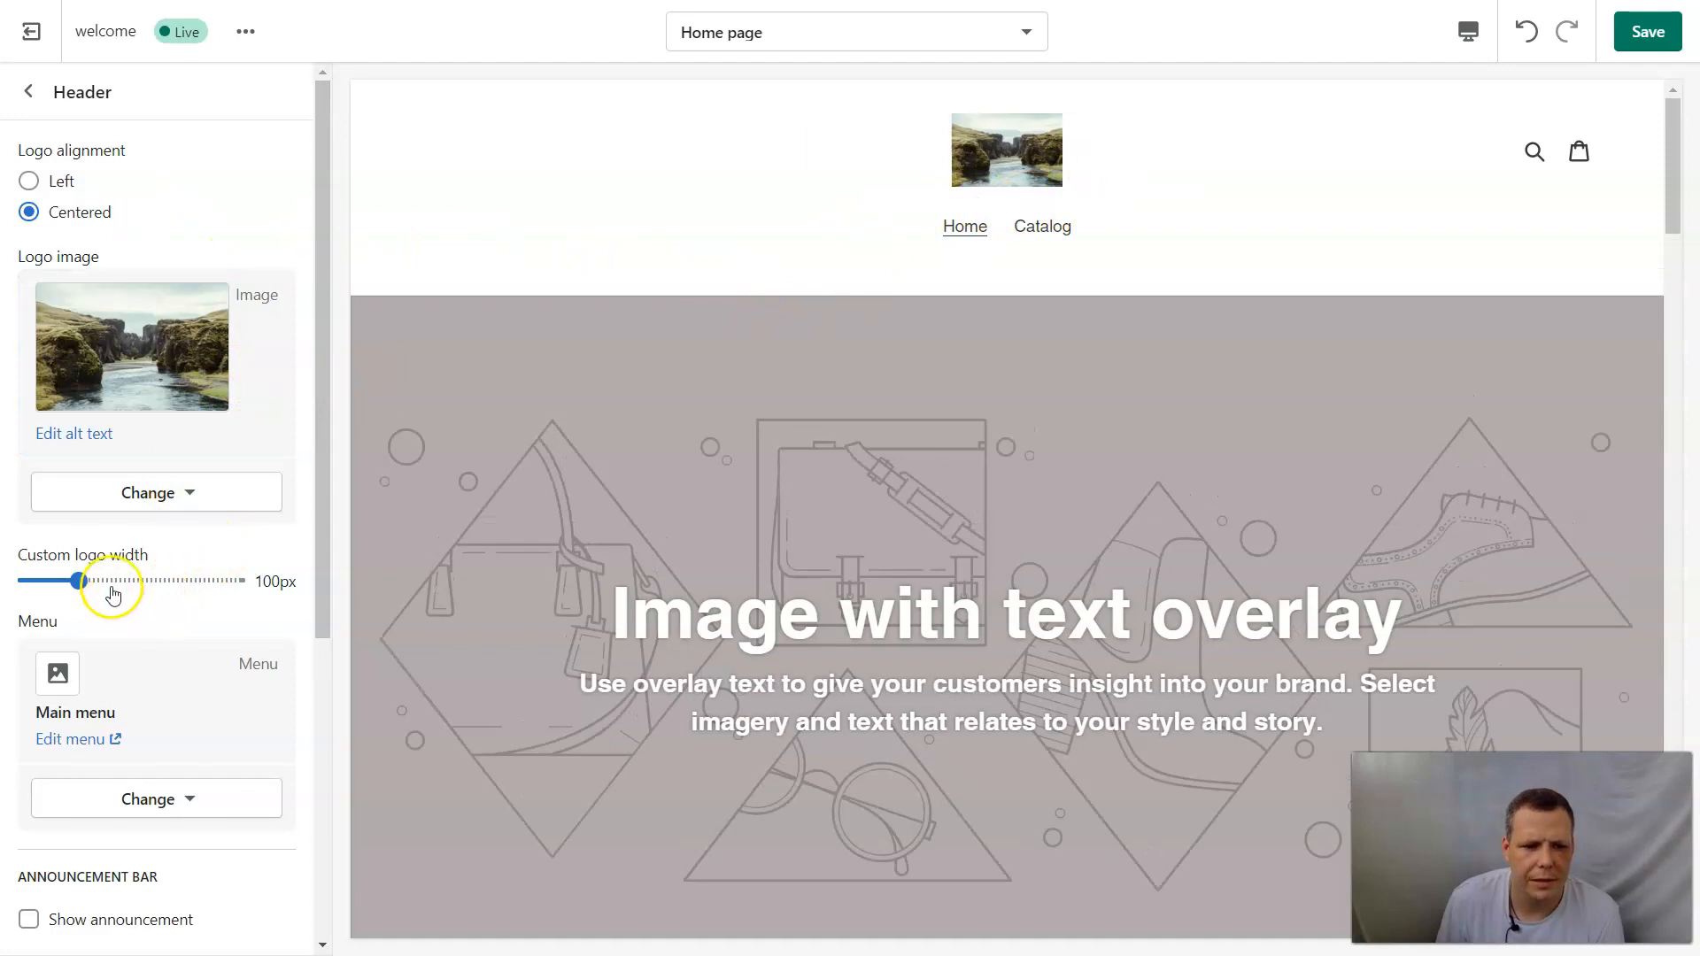
Center the header logo and set its custom width to 240 px.
{"action": "left_click_drag", "start_coordinate": [115, 580], "coordinate": [228, 581]}
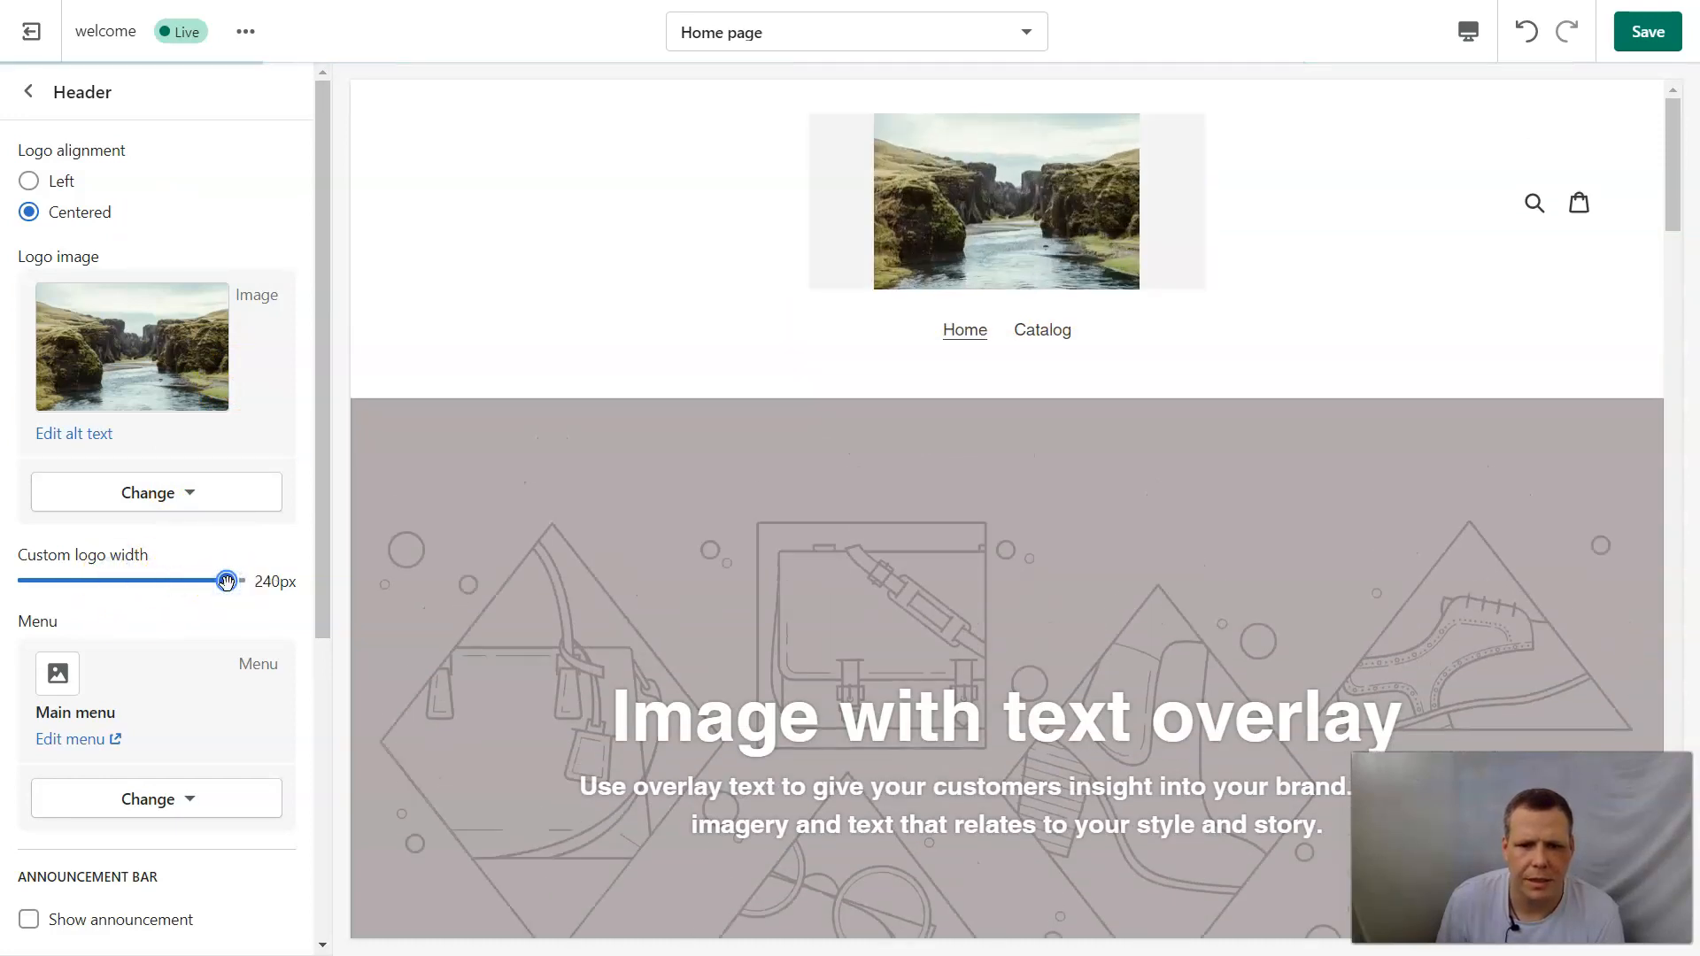
{"action": "scroll", "coordinate": [266, 549], "scroll_direction": "down", "scroll_amount": 1}
{"action": "scroll", "coordinate": [248, 567], "scroll_direction": "up", "scroll_amount": 1}
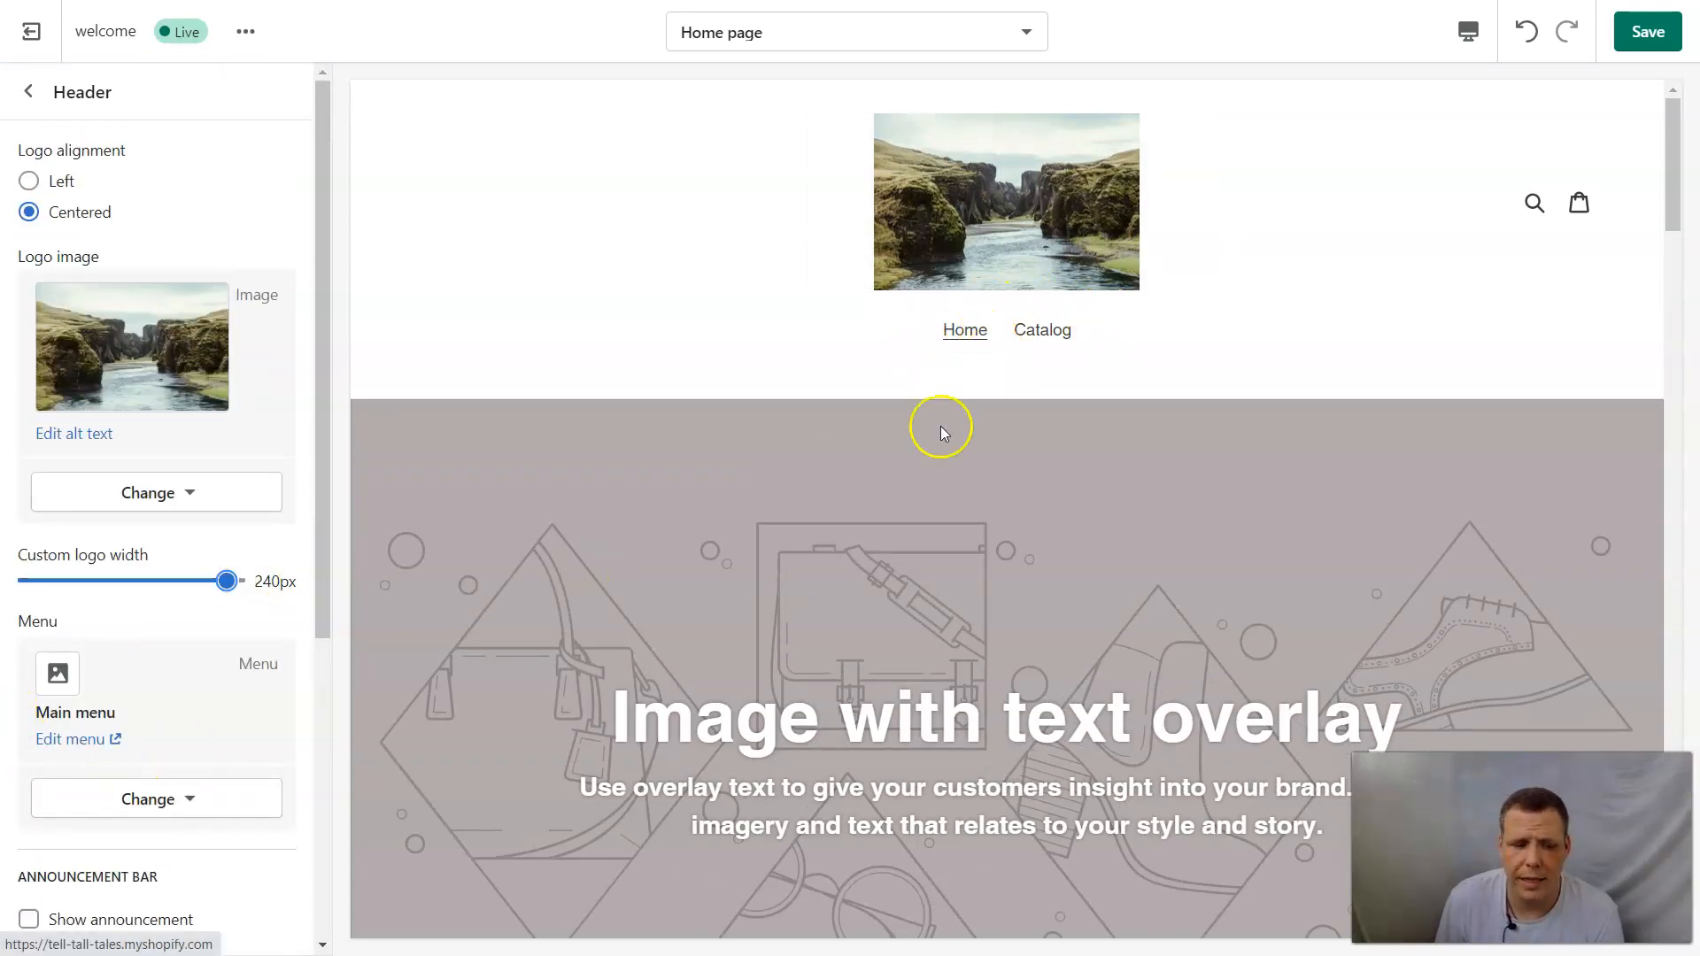
Show the announcement bar in the header and replace its default text with "Welcome new comers".
{"action": "scroll", "coordinate": [164, 704], "scroll_direction": "down", "scroll_amount": 2}
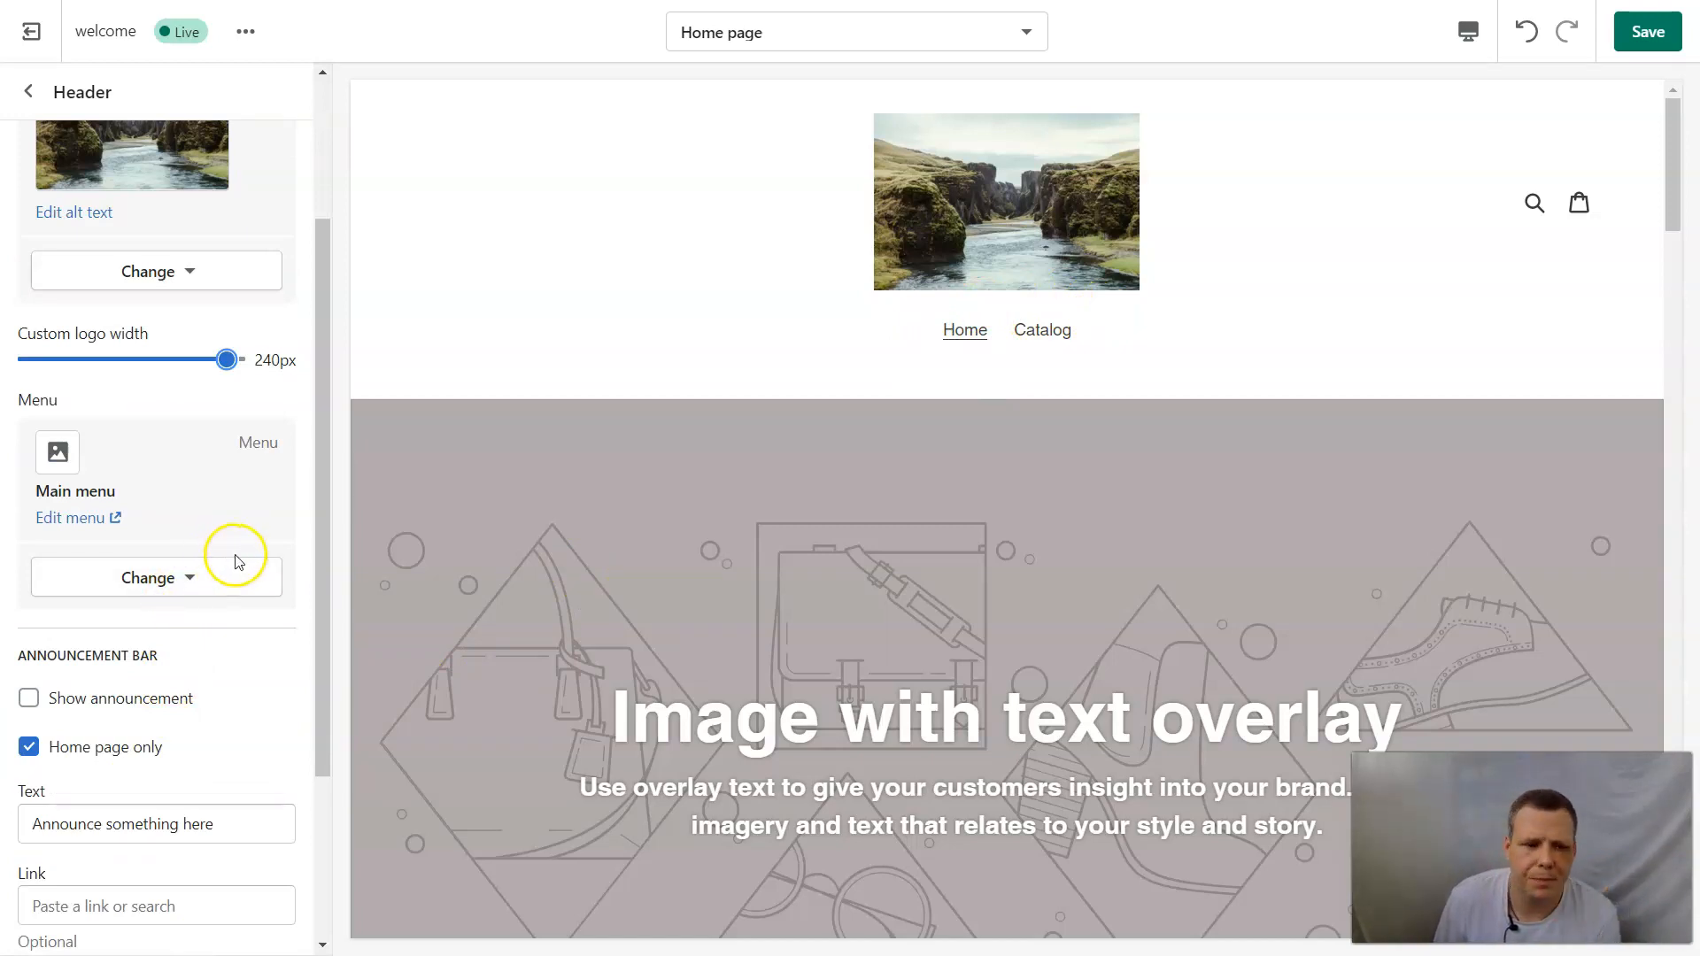
{"action": "scroll", "coordinate": [243, 549], "scroll_direction": "down", "scroll_amount": 1}
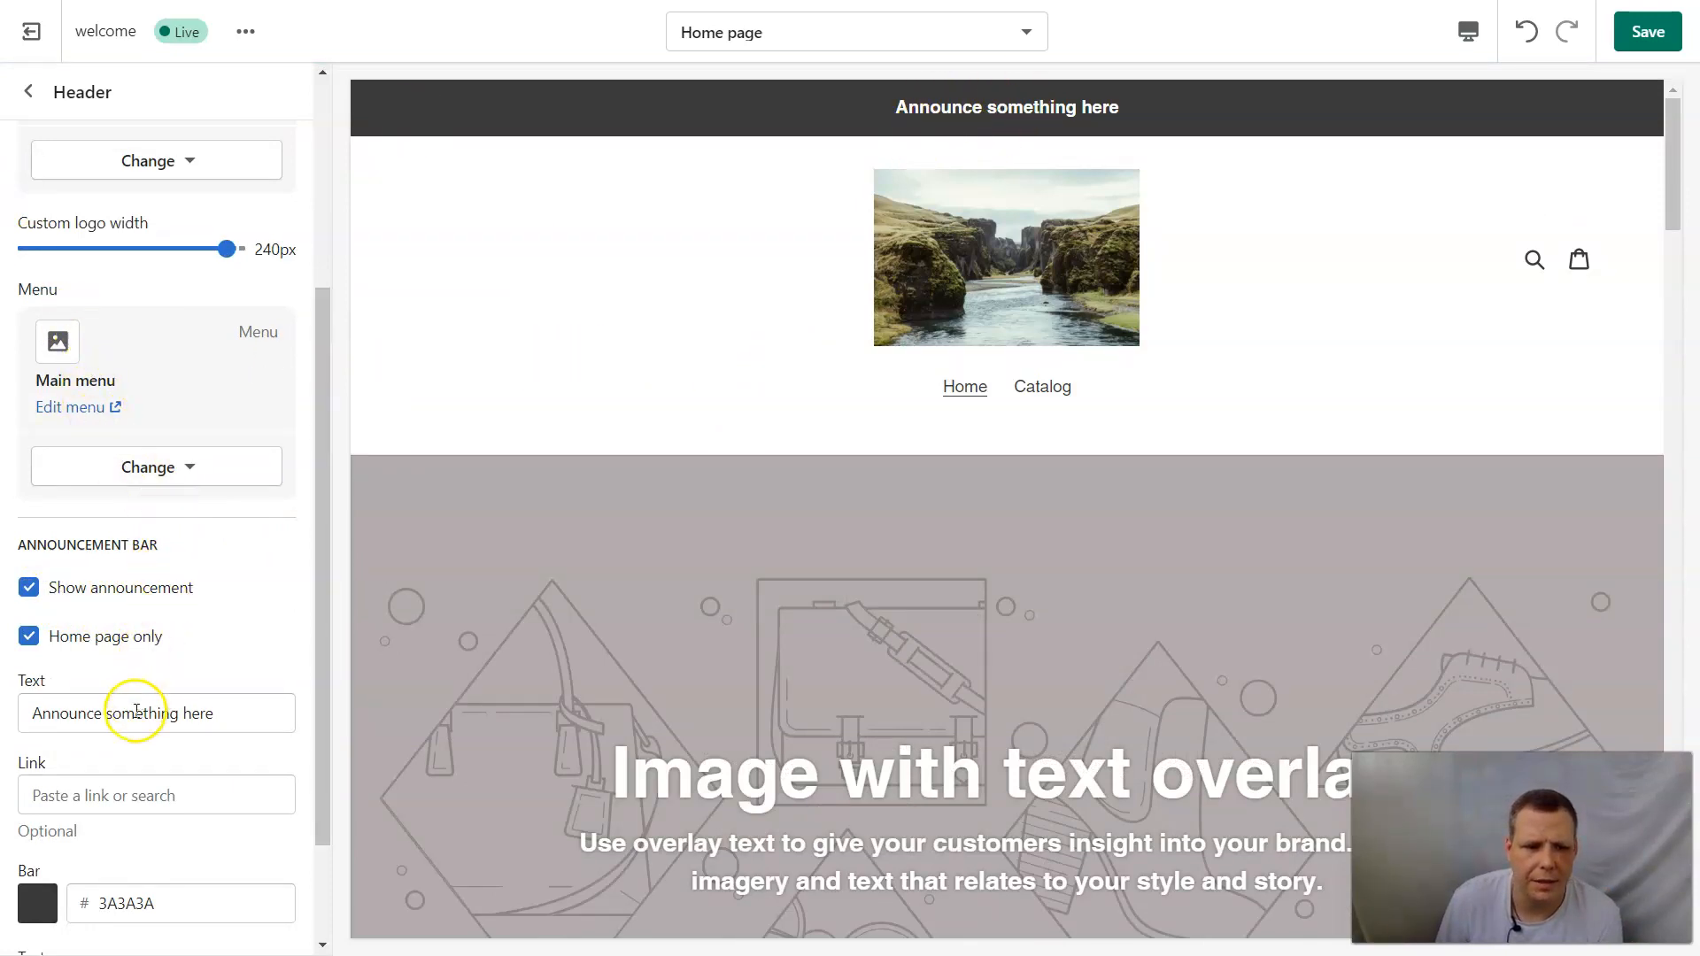
{"action": "left_click", "coordinate": [211, 713]}
{"action": "key", "text": "BackSpace"}
{"action": "key", "text": "BackSpace"}
{"action": "key", "text": "BackSpace"}
{"action": "key", "text": "BackSpace"}
{"action": "key", "text": "BackSpace"}
{"action": "key", "text": "BackSpace"}
{"action": "key", "text": "BackSpace"}
{"action": "key", "text": "BackSpace"}
{"action": "key", "text": "BackSpace"}
{"action": "key", "text": "BackSpace"}
{"action": "key", "text": "BackSpace"}
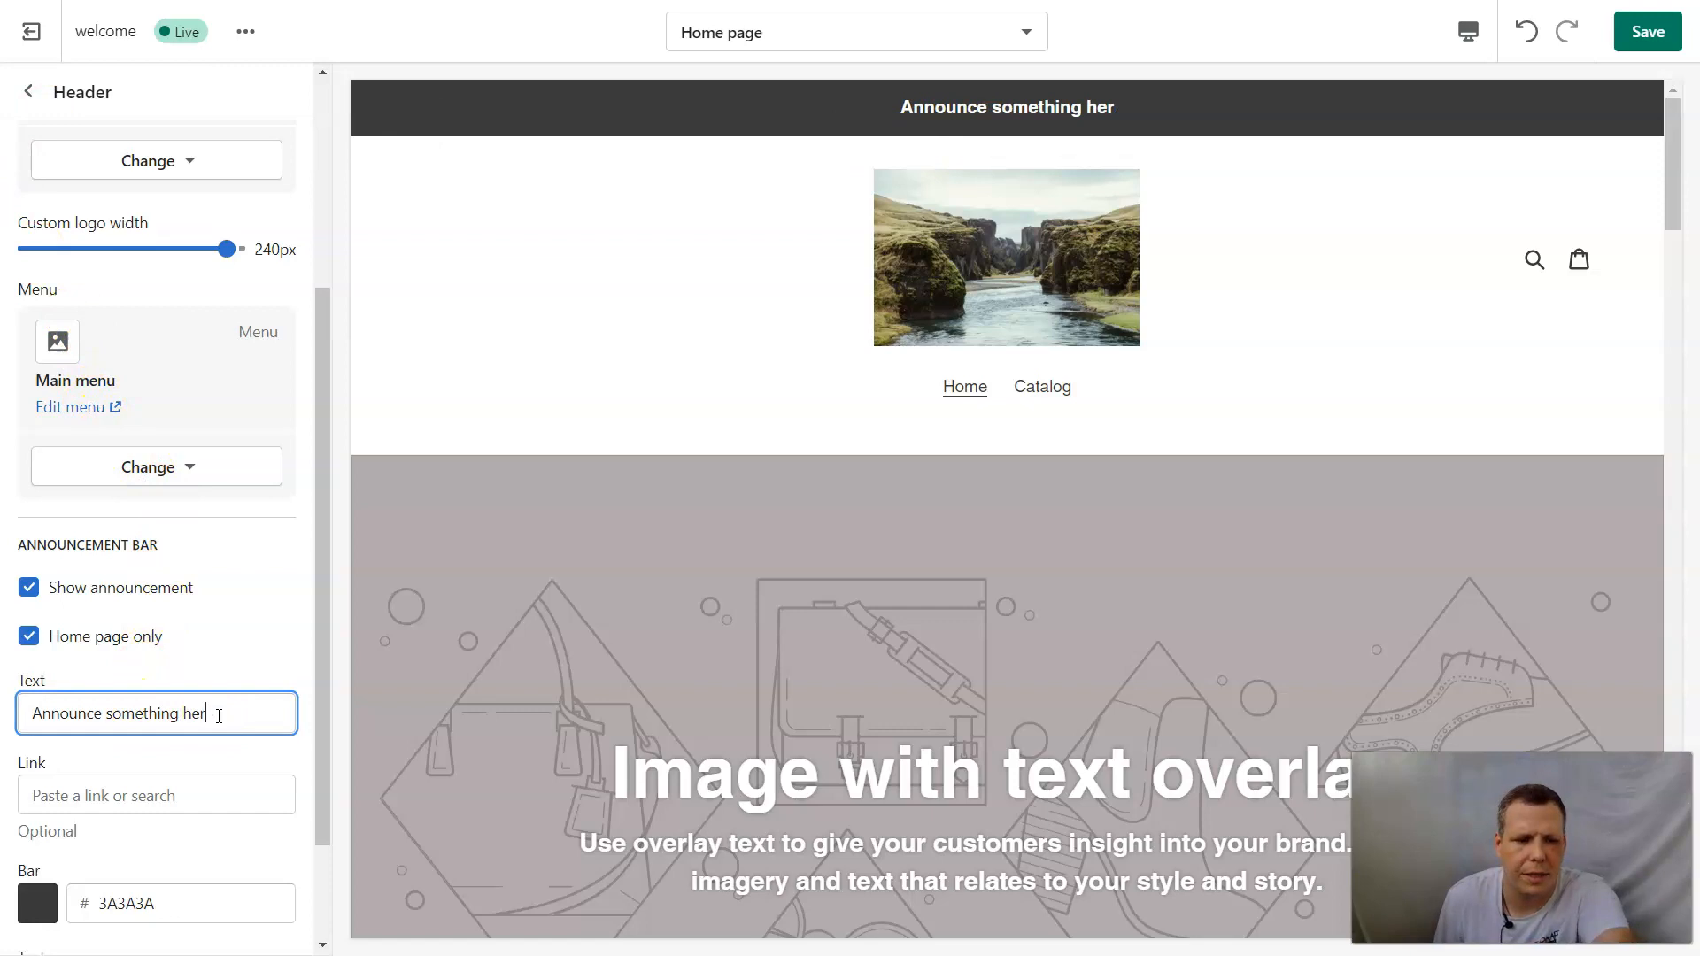
{"action": "key", "text": "BackSpace"}
{"action": "key", "text": "BackSpace"}
{"action": "key", "text": "BackSpace"}
{"action": "key", "text": "BackSpace"}
{"action": "key", "text": "BackSpace"}
{"action": "key", "text": "BackSpace"}
{"action": "key", "text": "BackSpace"}
{"action": "key", "text": "BackSpace"}
{"action": "key", "text": "BackSpace"}
{"action": "key", "text": "BackSpace"}
{"action": "key", "text": "BackSpace"}
{"action": "key", "text": "BackSpace"}
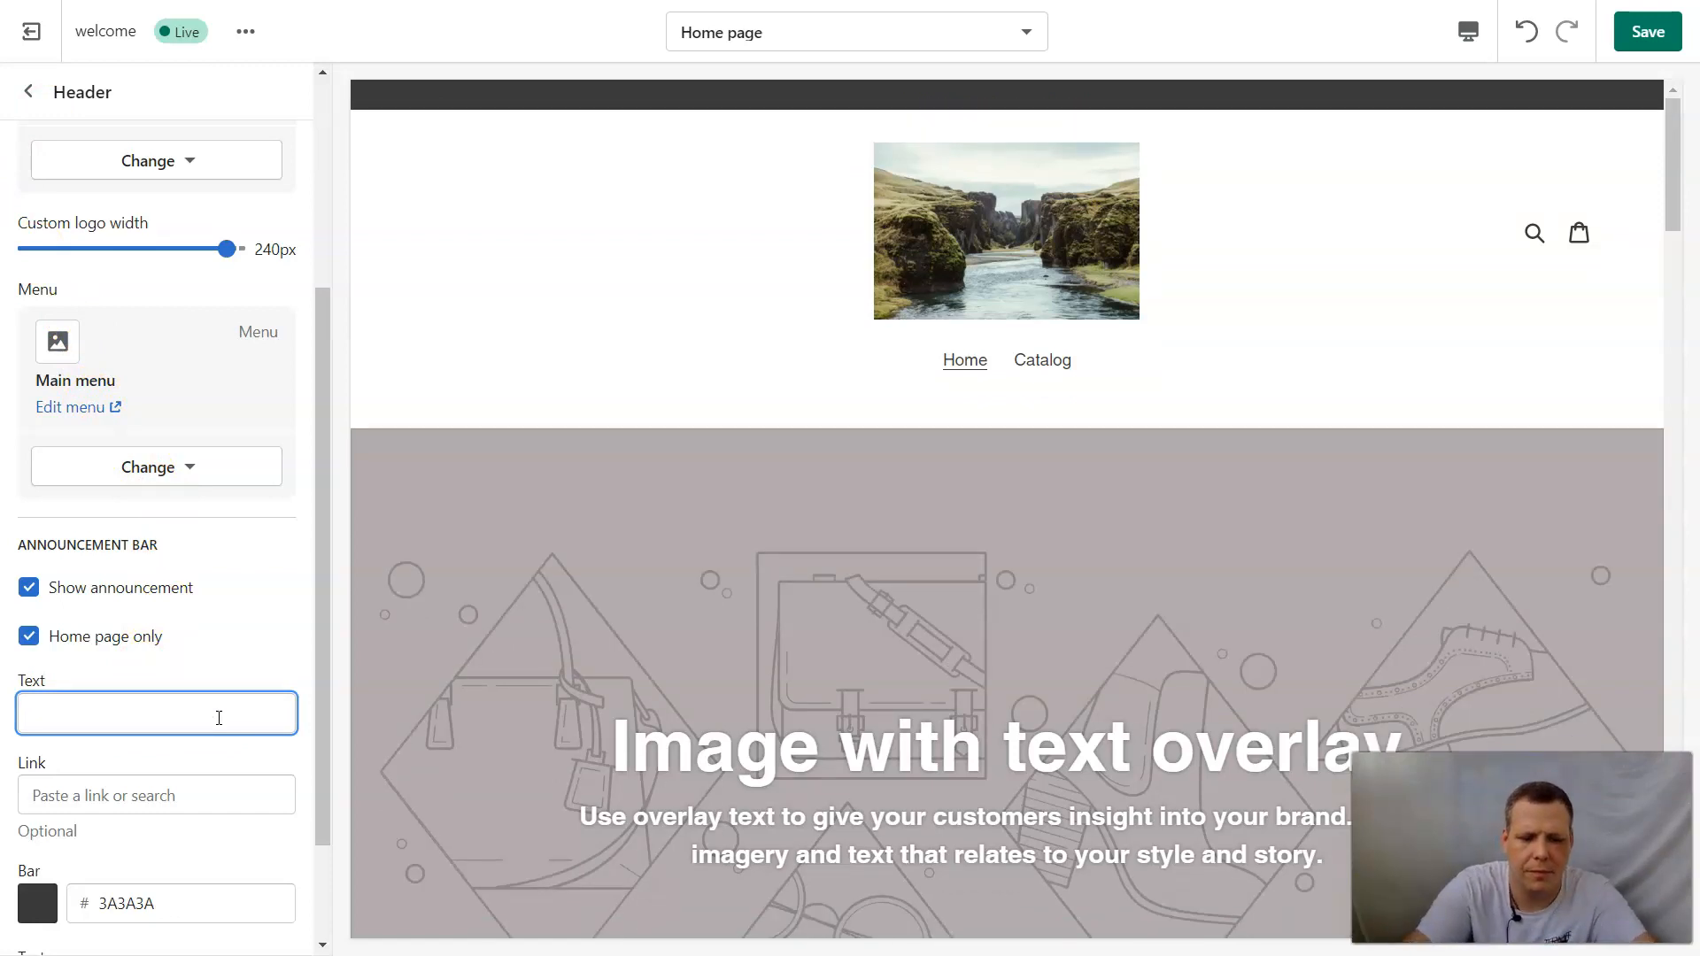
{"action": "type", "text": "N"}
{"action": "key", "text": "BackSpace"}
{"action": "type", "text": "W"}
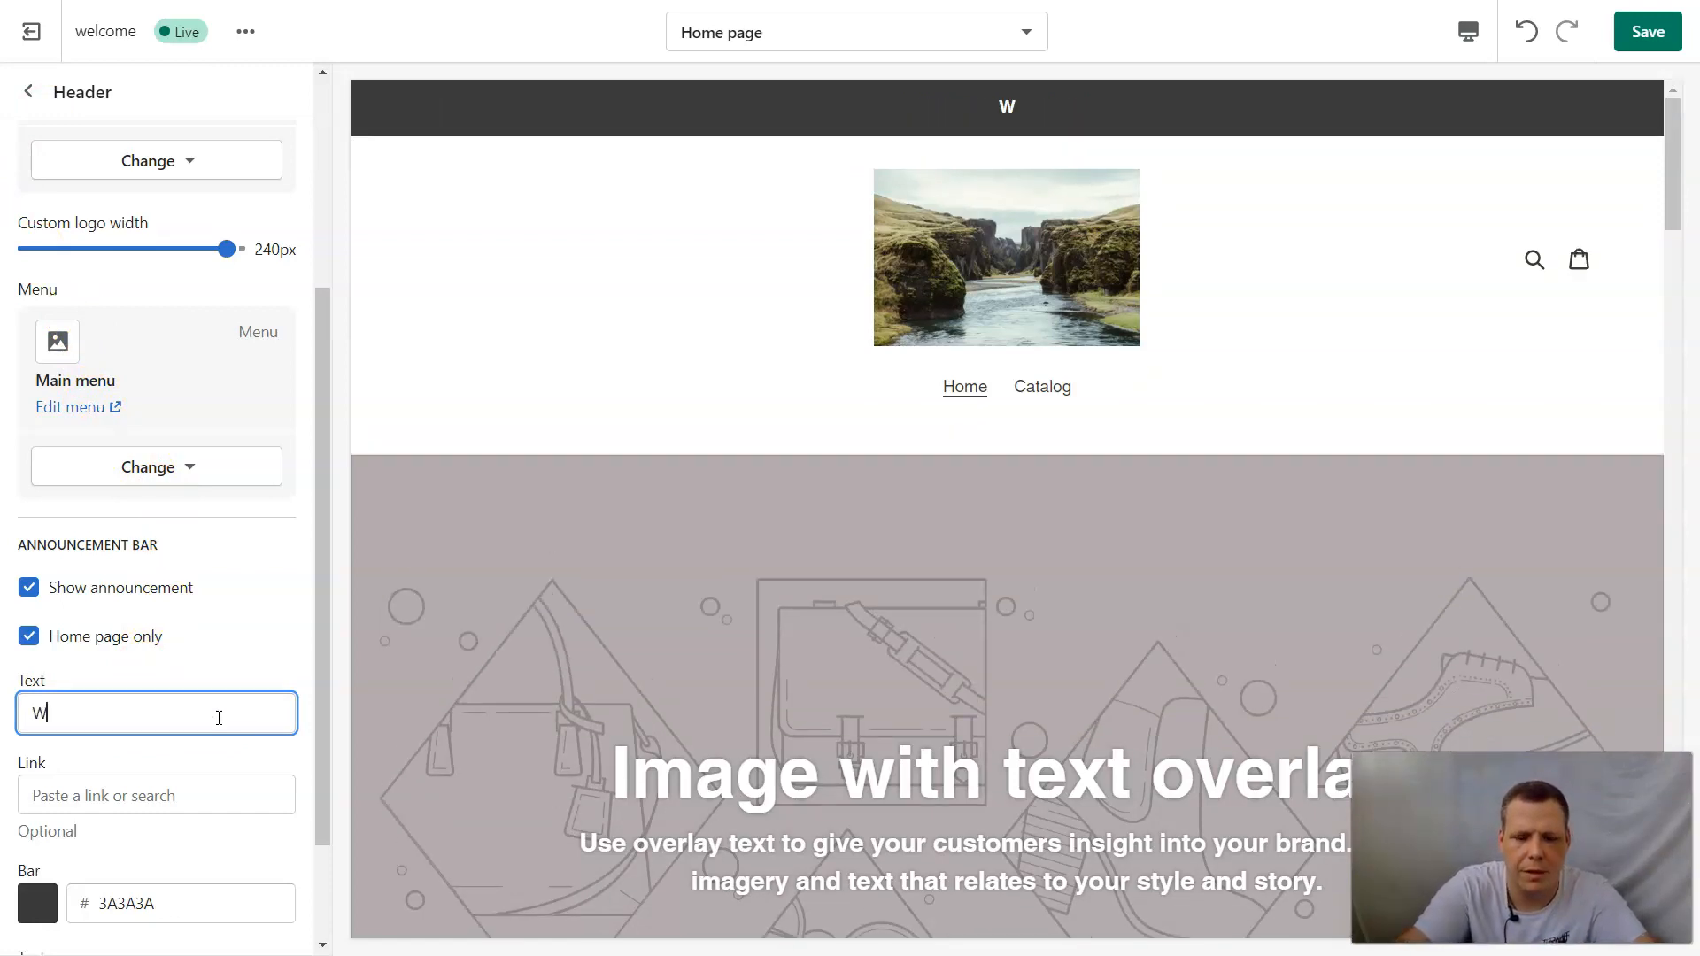
{"action": "type", "text": "elcome new comers"}
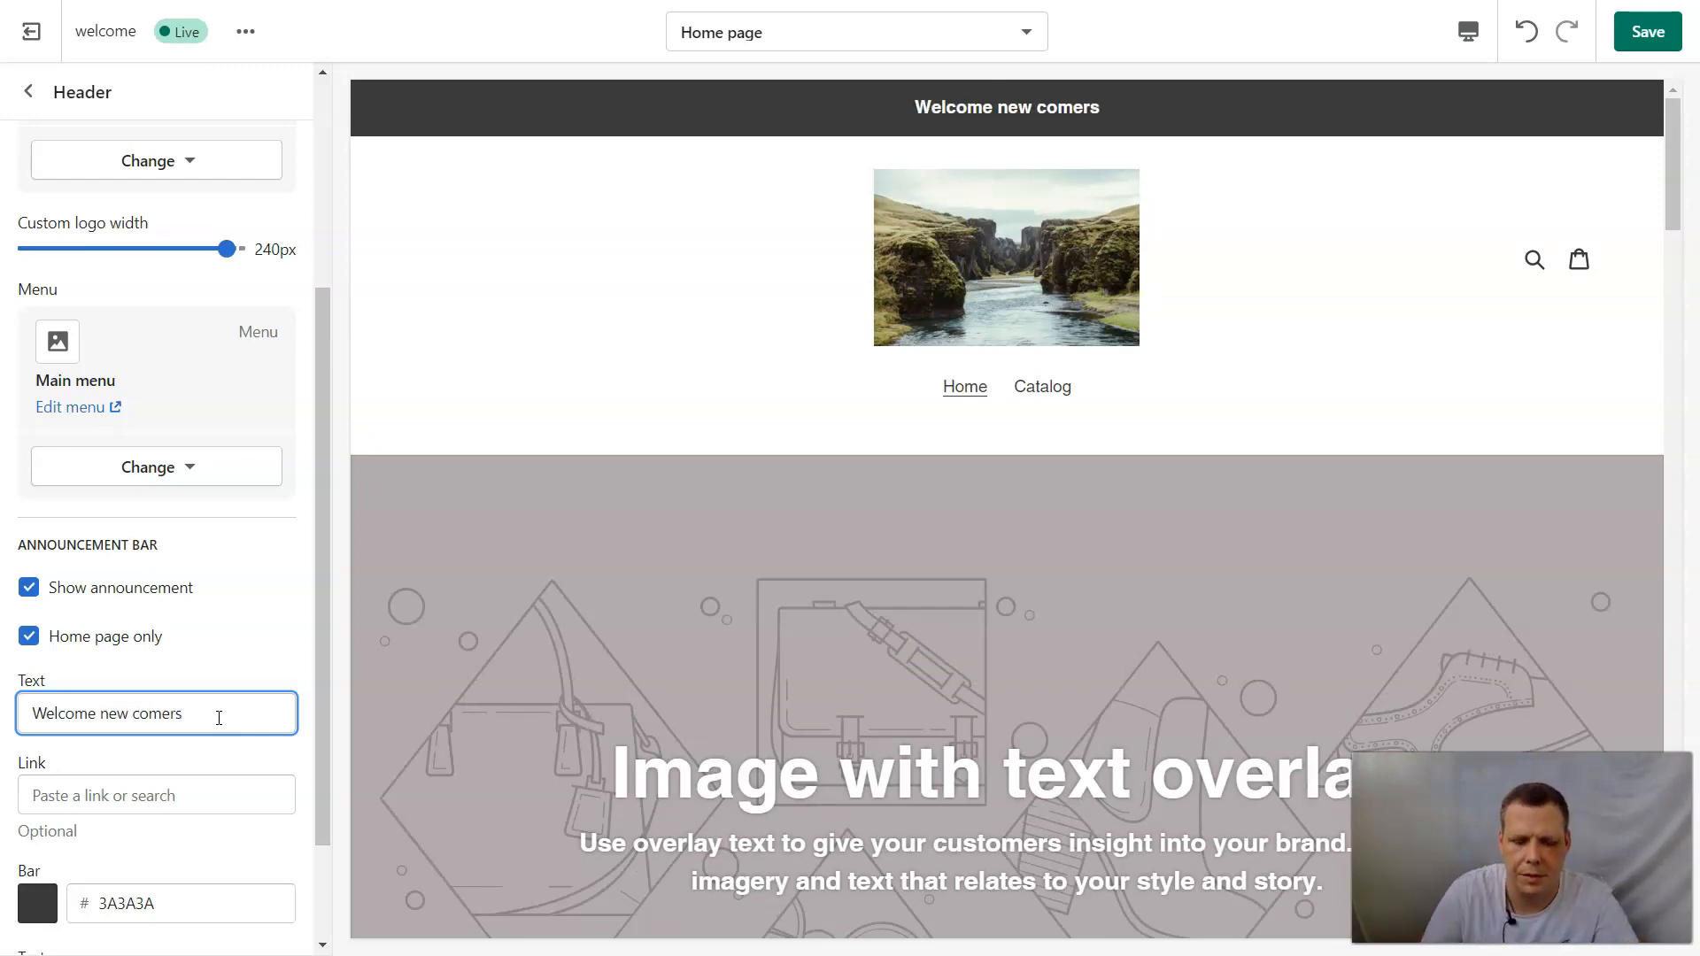
Shorten the announcement bar text to "Welcome".
{"action": "key", "text": "BackSpace"}
{"action": "key", "text": "BackSpace"}
{"action": "key", "text": "BackSpace"}
{"action": "key", "text": "BackSpace"}
{"action": "key", "text": "BackSpace"}
{"action": "key", "text": "BackSpace"}
{"action": "key", "text": "BackSpace"}
{"action": "key", "text": "BackSpace"}
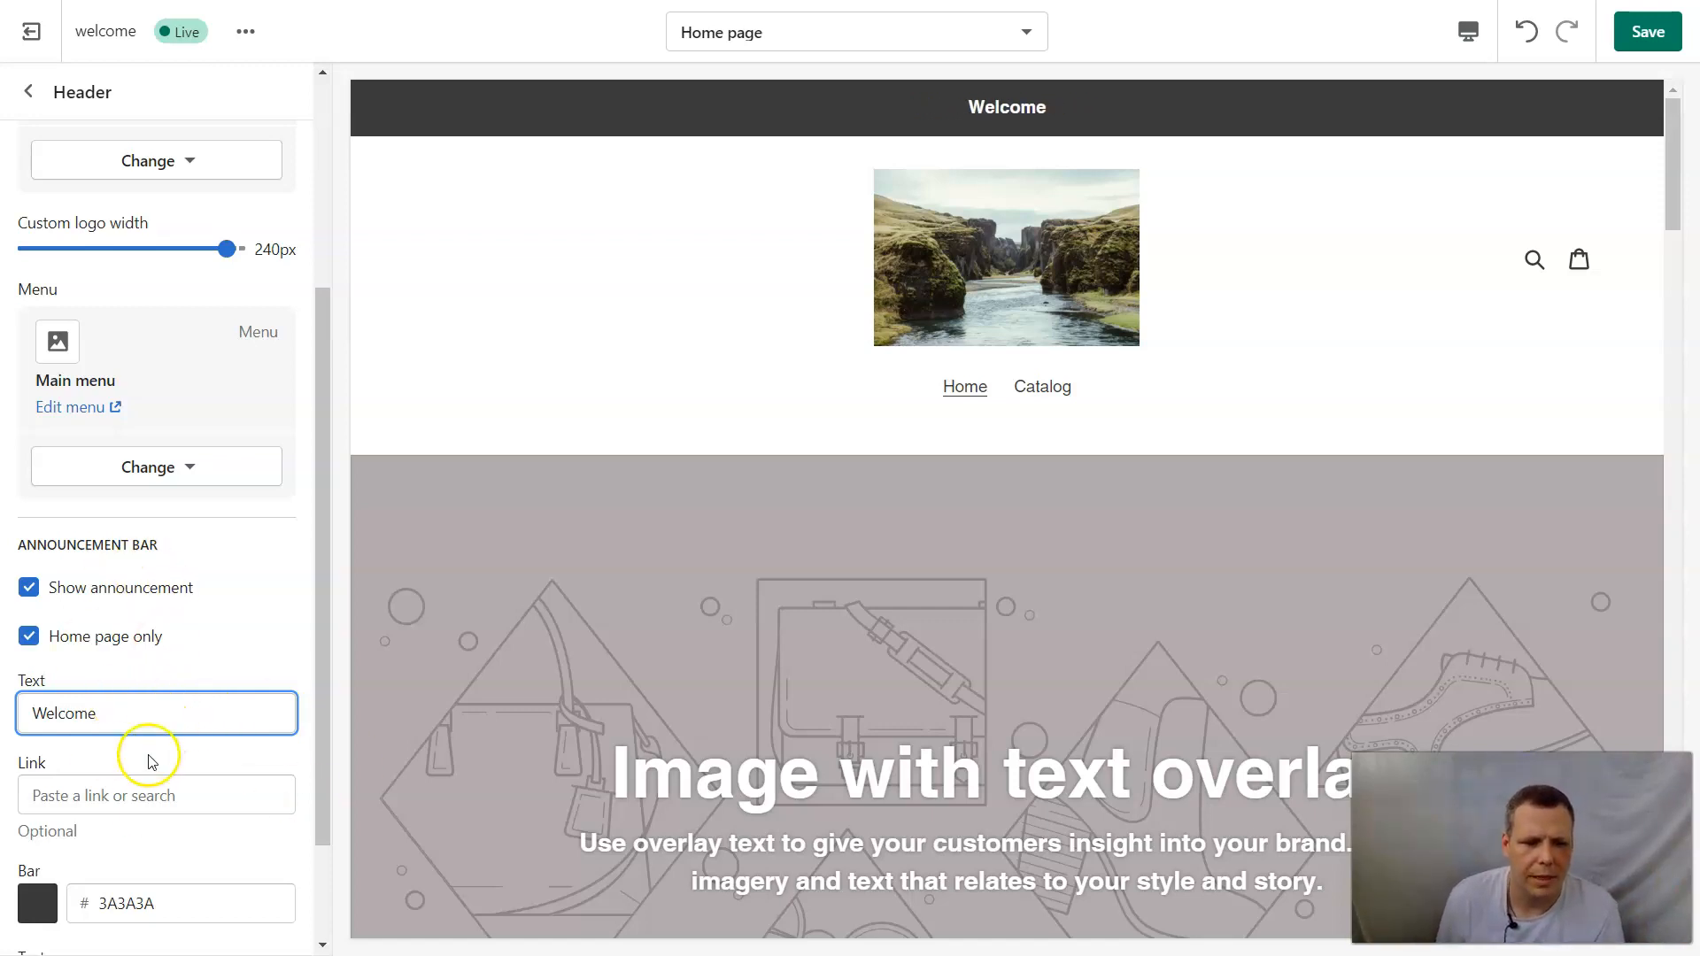
Set the announcement bar's colour to the currently used red EA0606 and save the theme changes.
{"action": "scroll", "coordinate": [150, 747], "scroll_direction": "down", "scroll_amount": 2}
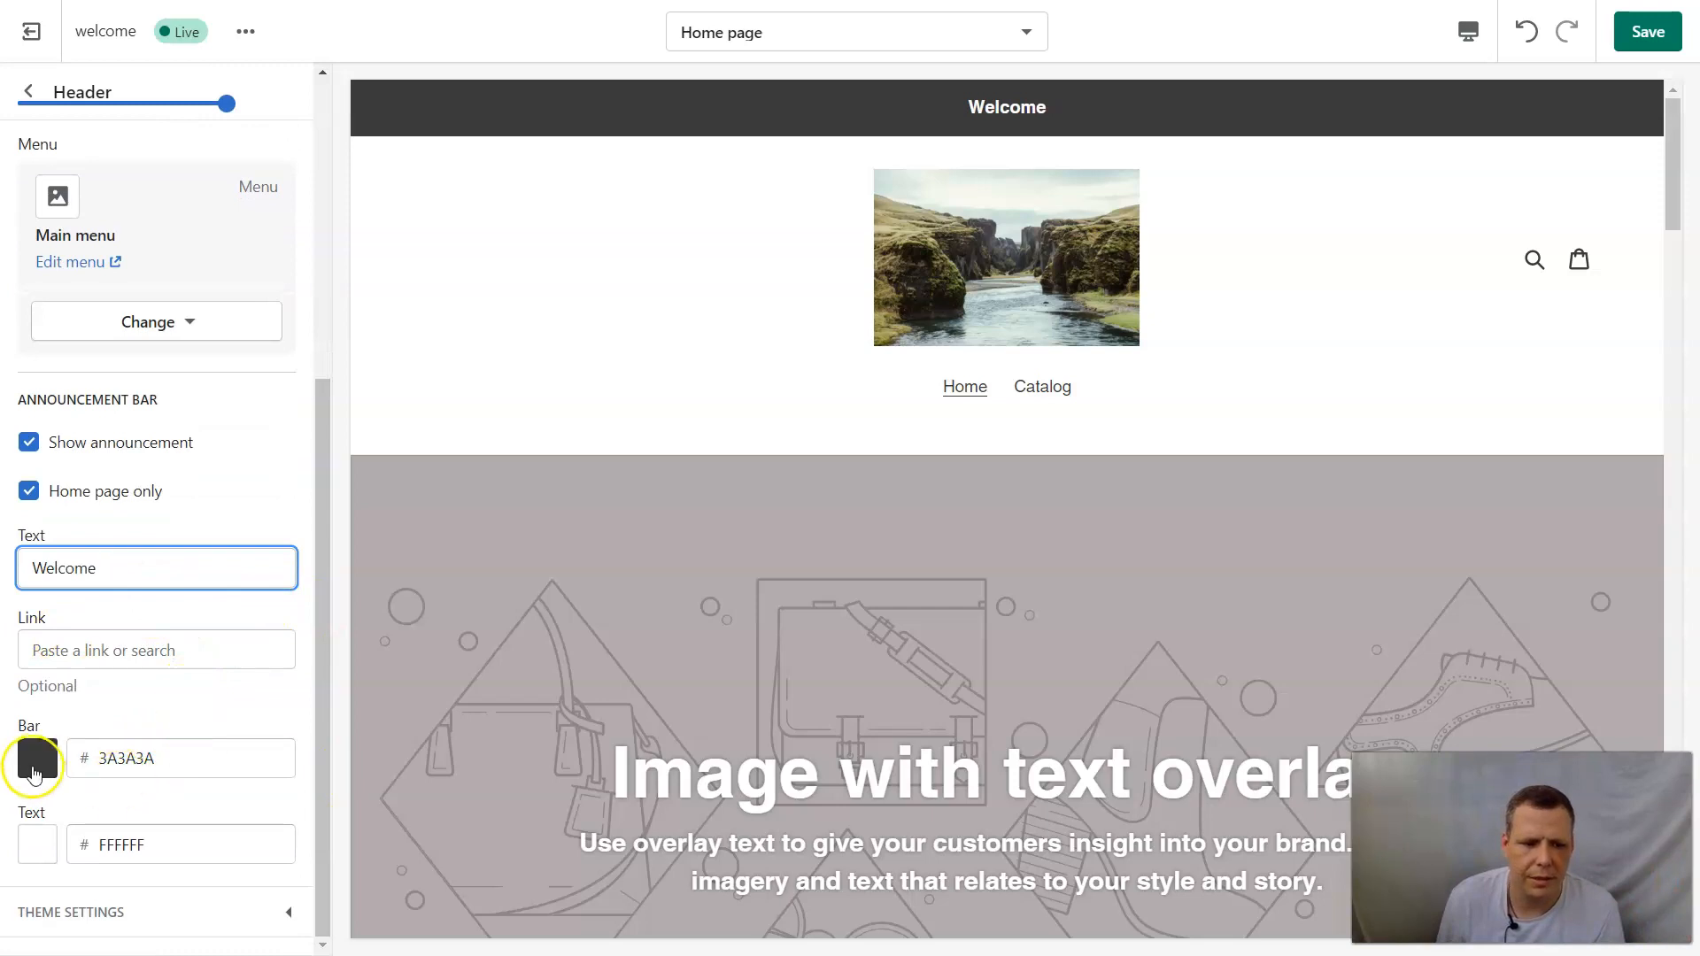
{"action": "left_click", "coordinate": [46, 760]}
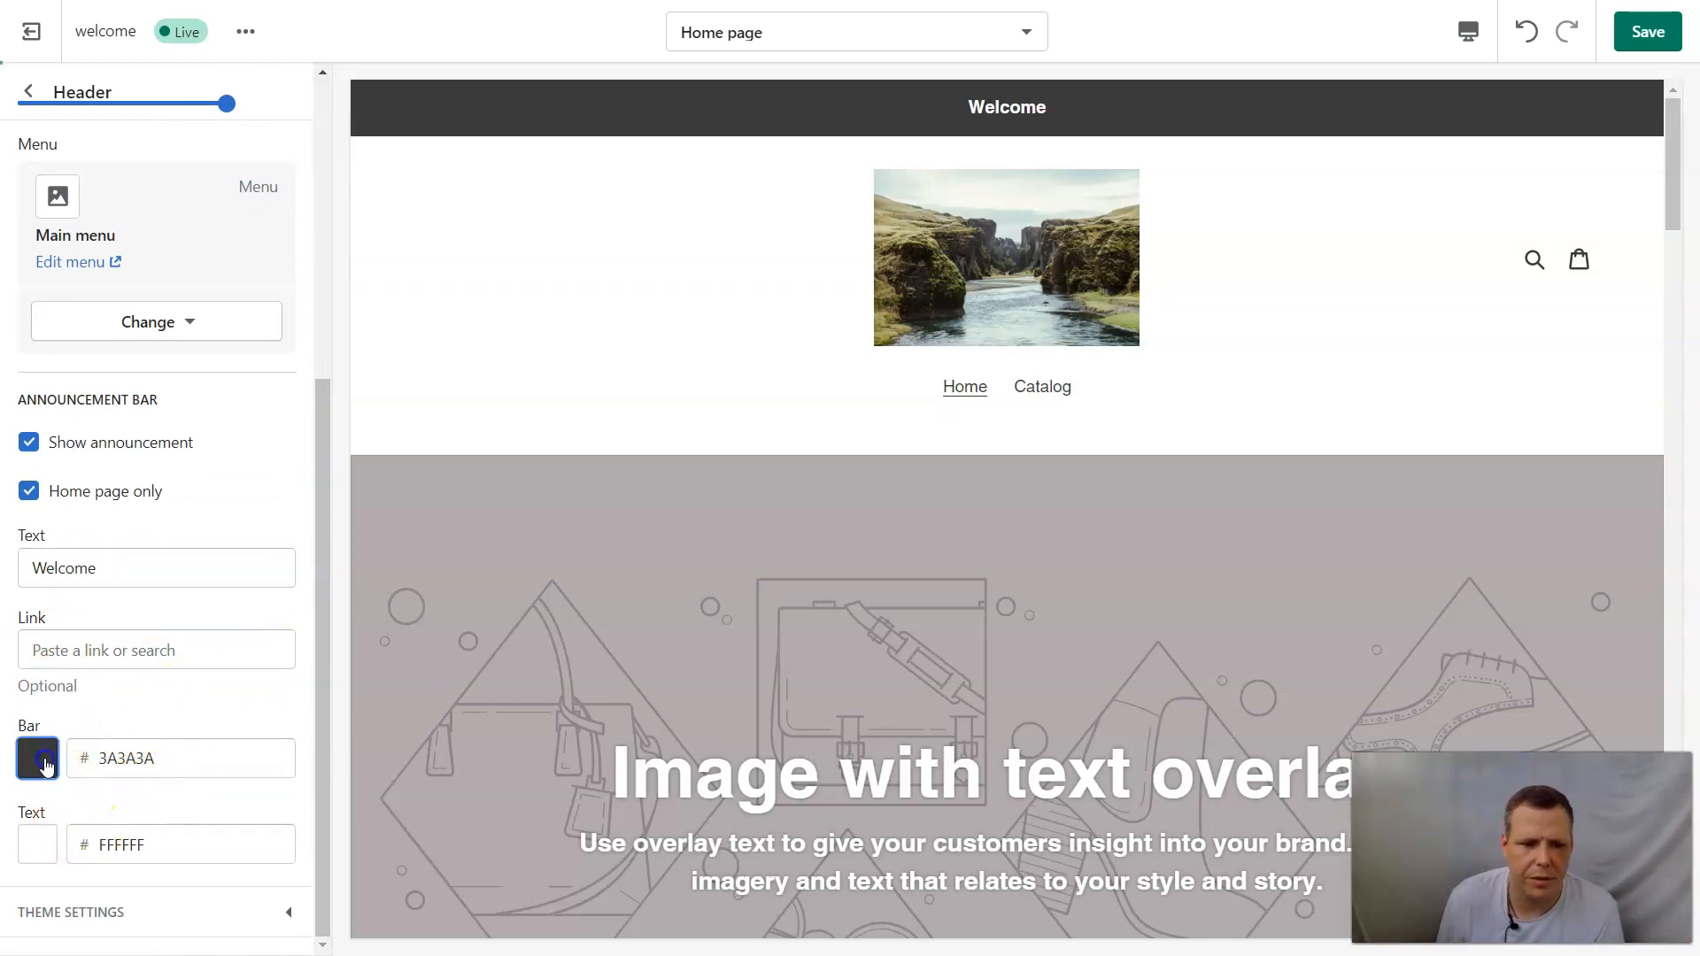
{"action": "left_click", "coordinate": [185, 509]}
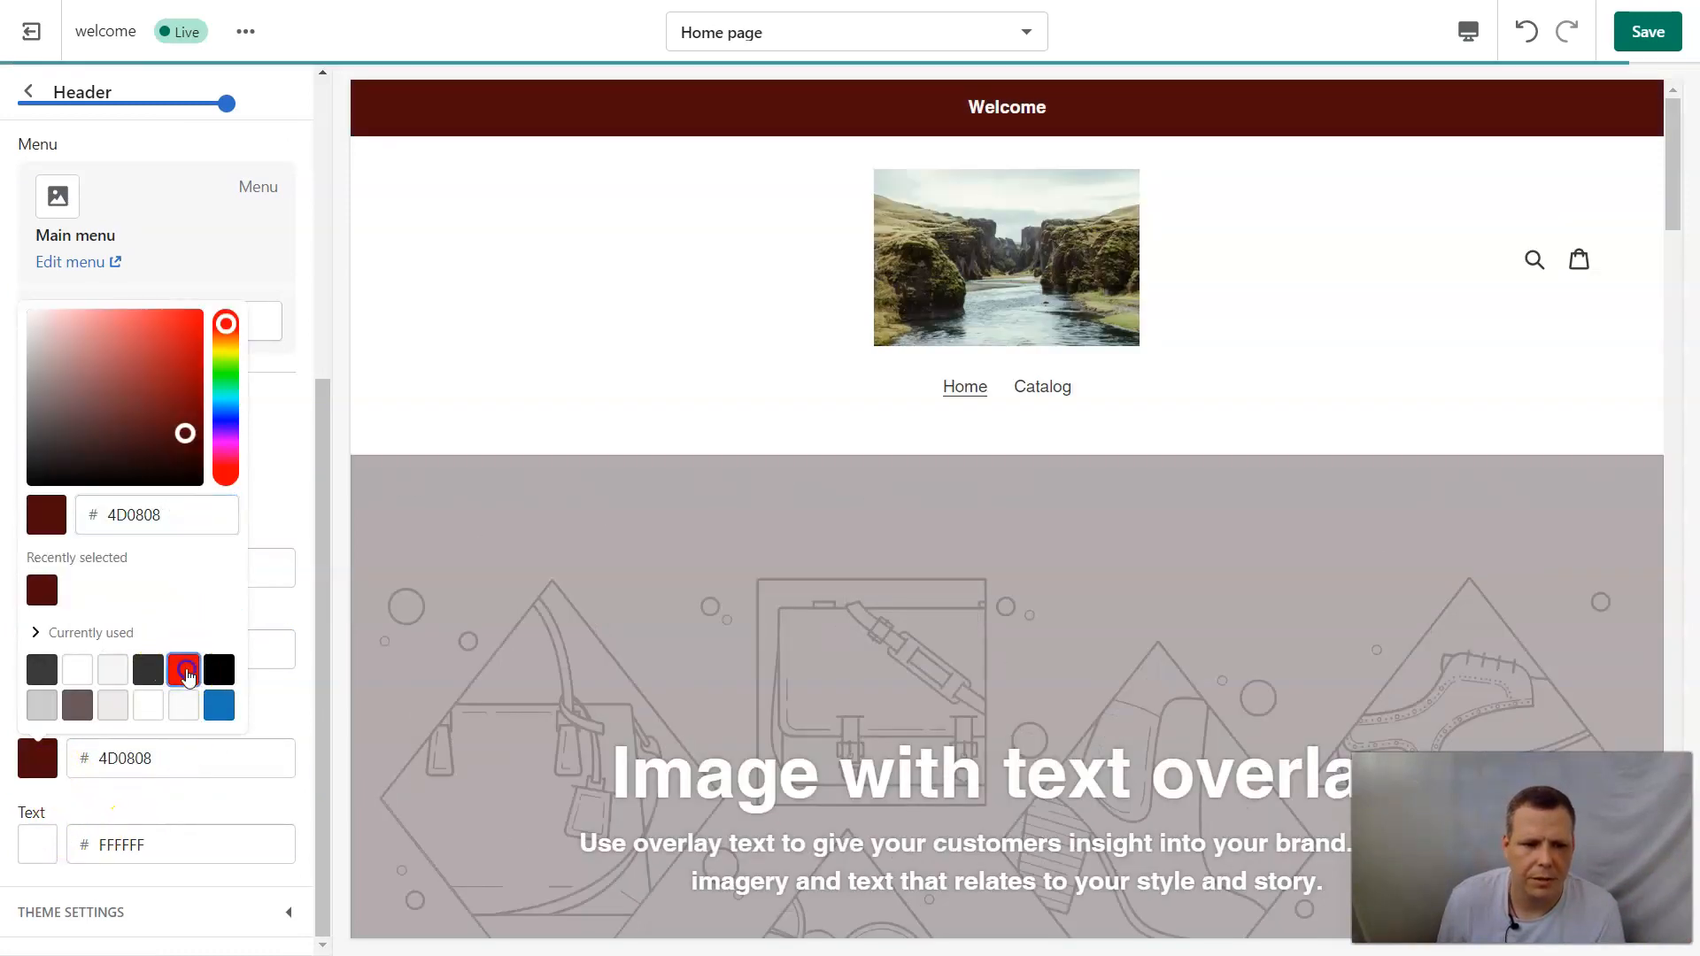
{"action": "left_click", "coordinate": [183, 669]}
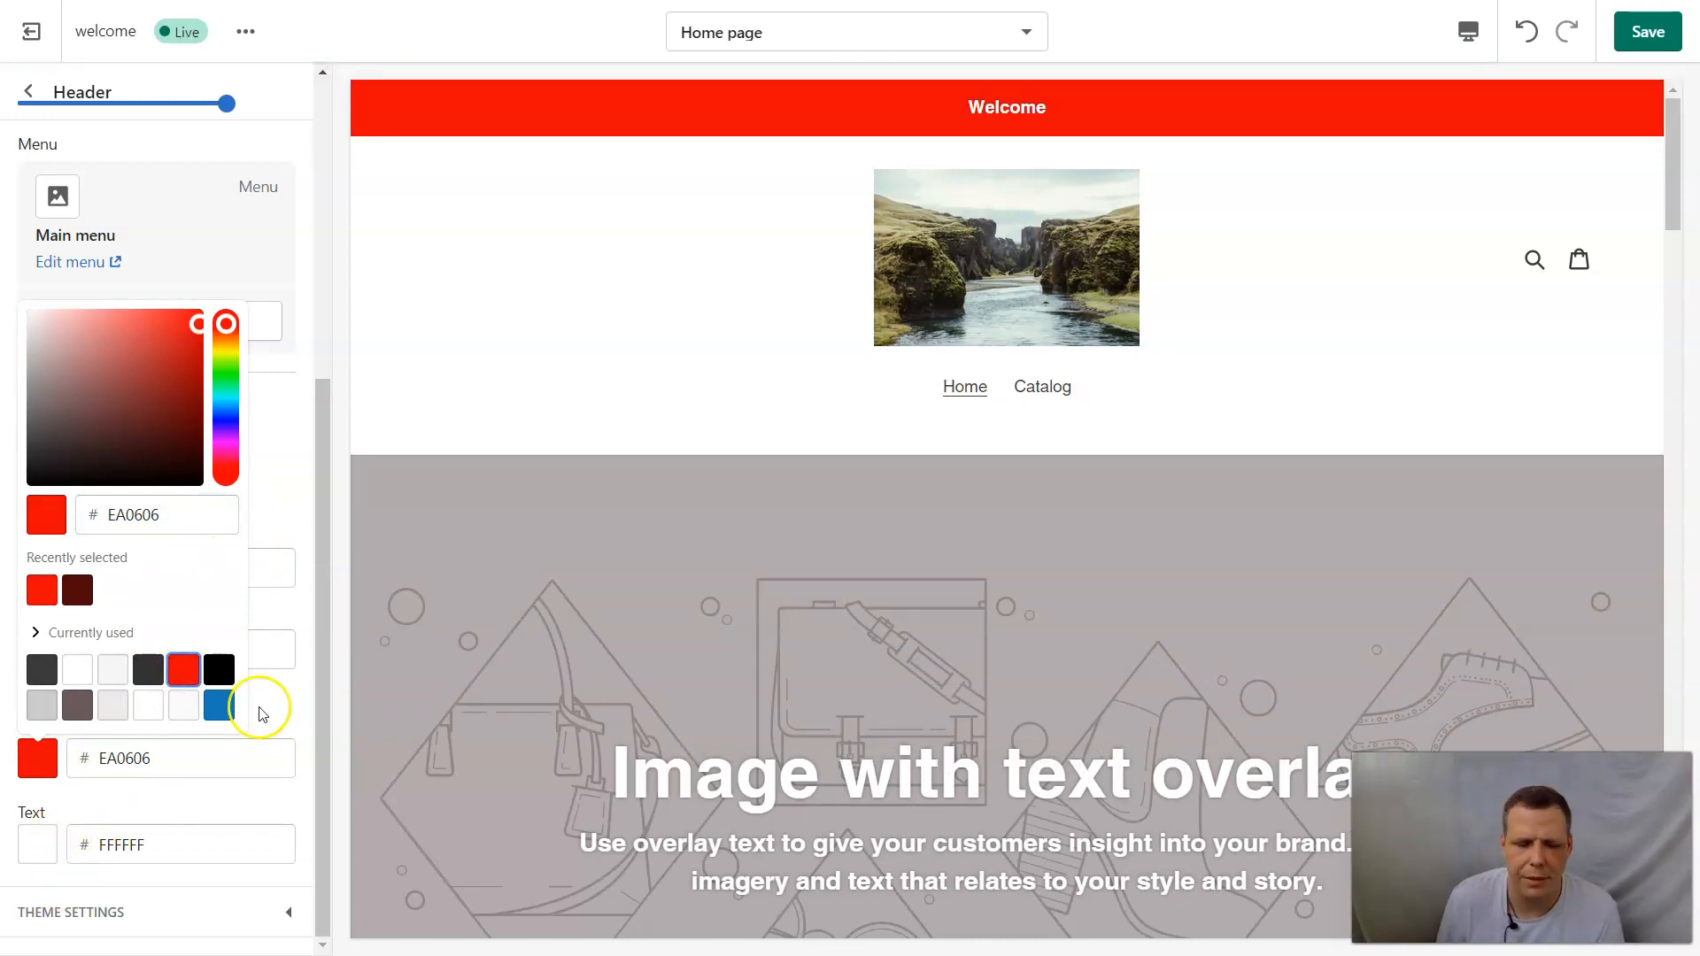
{"action": "left_click", "coordinate": [1648, 31]}
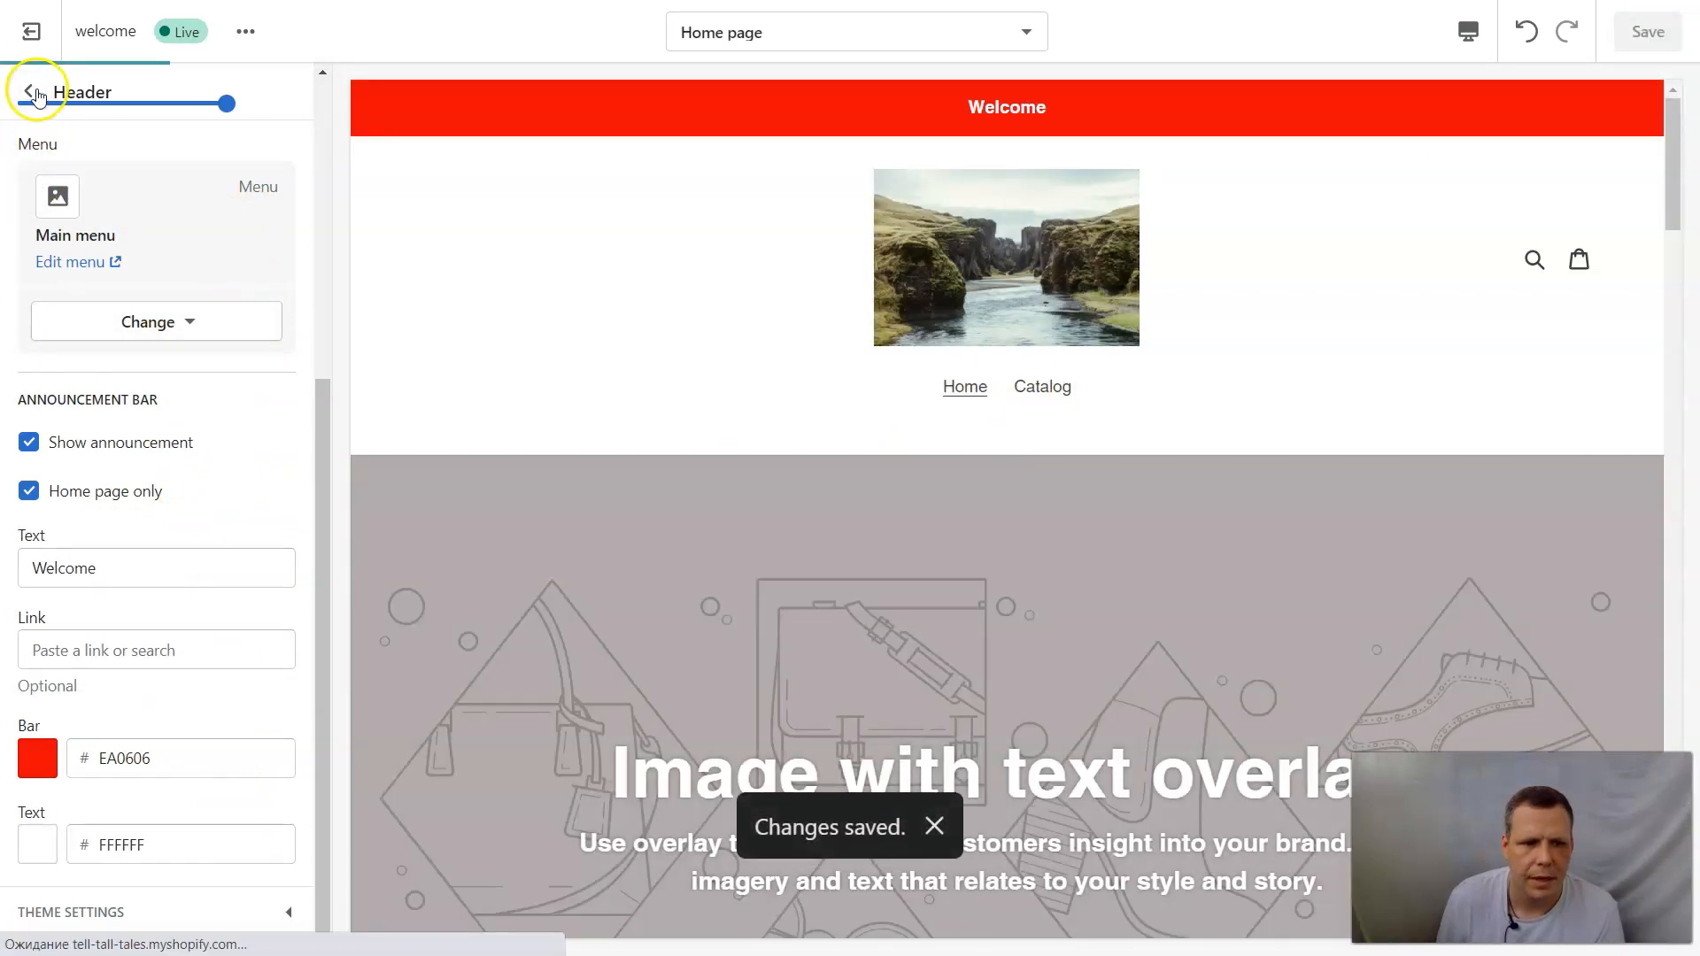
Leave the header settings and apply the river photo from the image library to the first Image with text overlay section.
{"action": "left_click", "coordinate": [35, 96]}
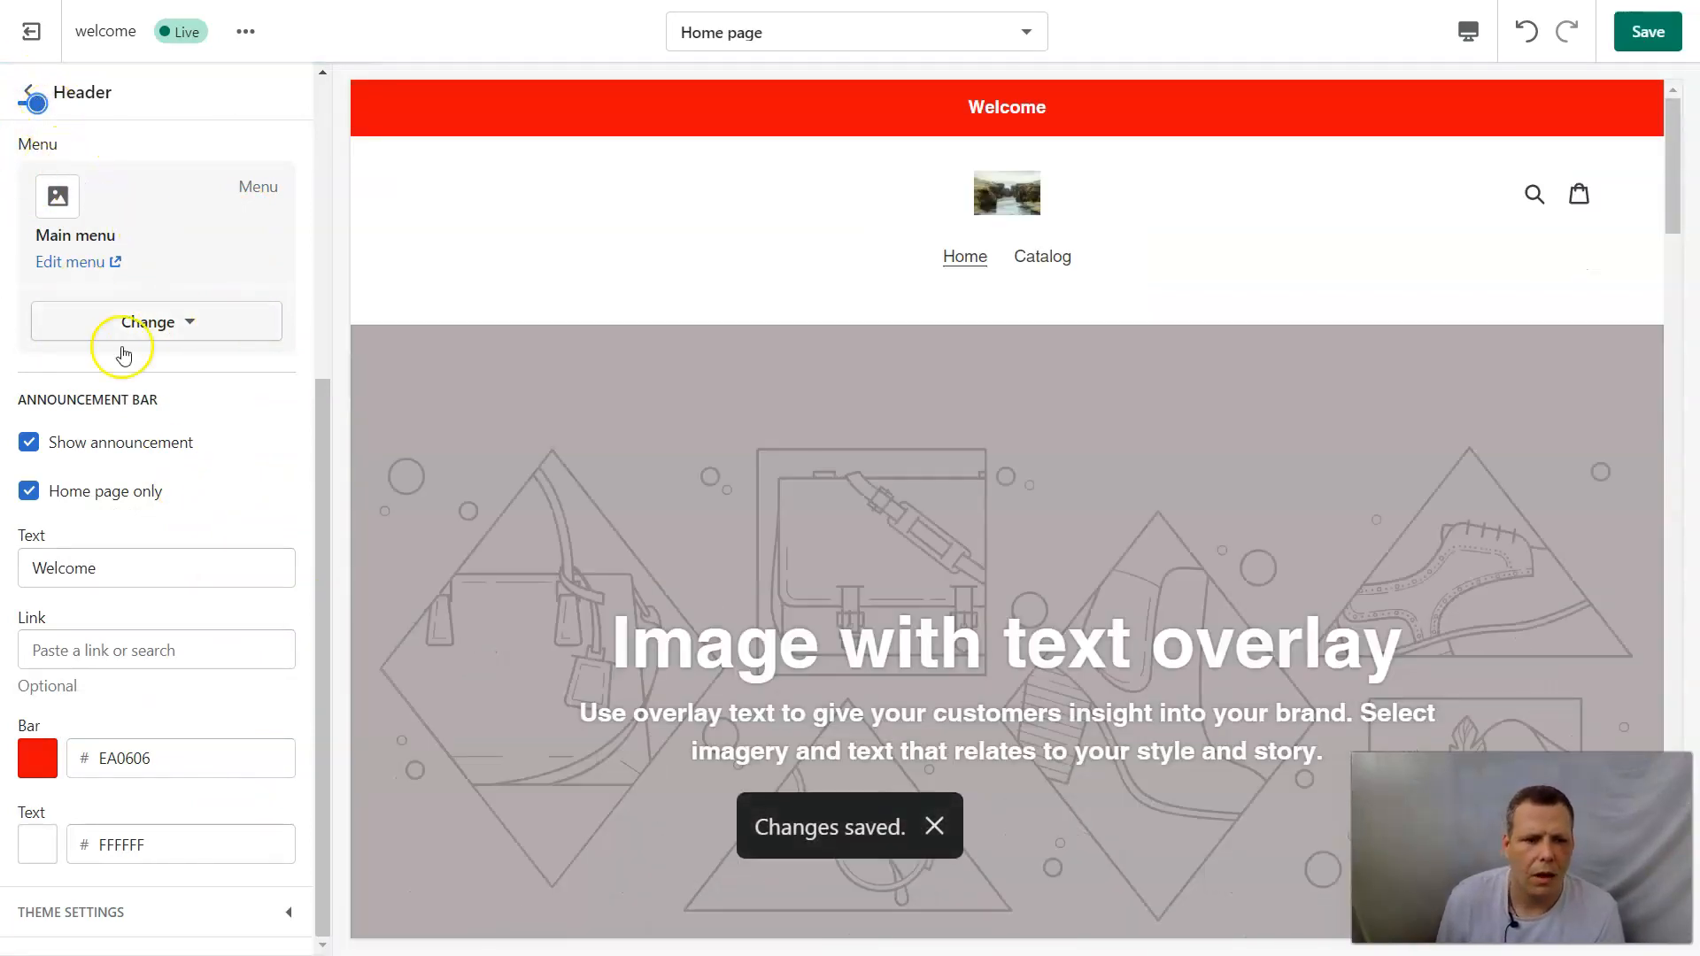
{"action": "scroll", "coordinate": [133, 355], "scroll_direction": "up", "scroll_amount": 2}
{"action": "left_click", "coordinate": [25, 96]}
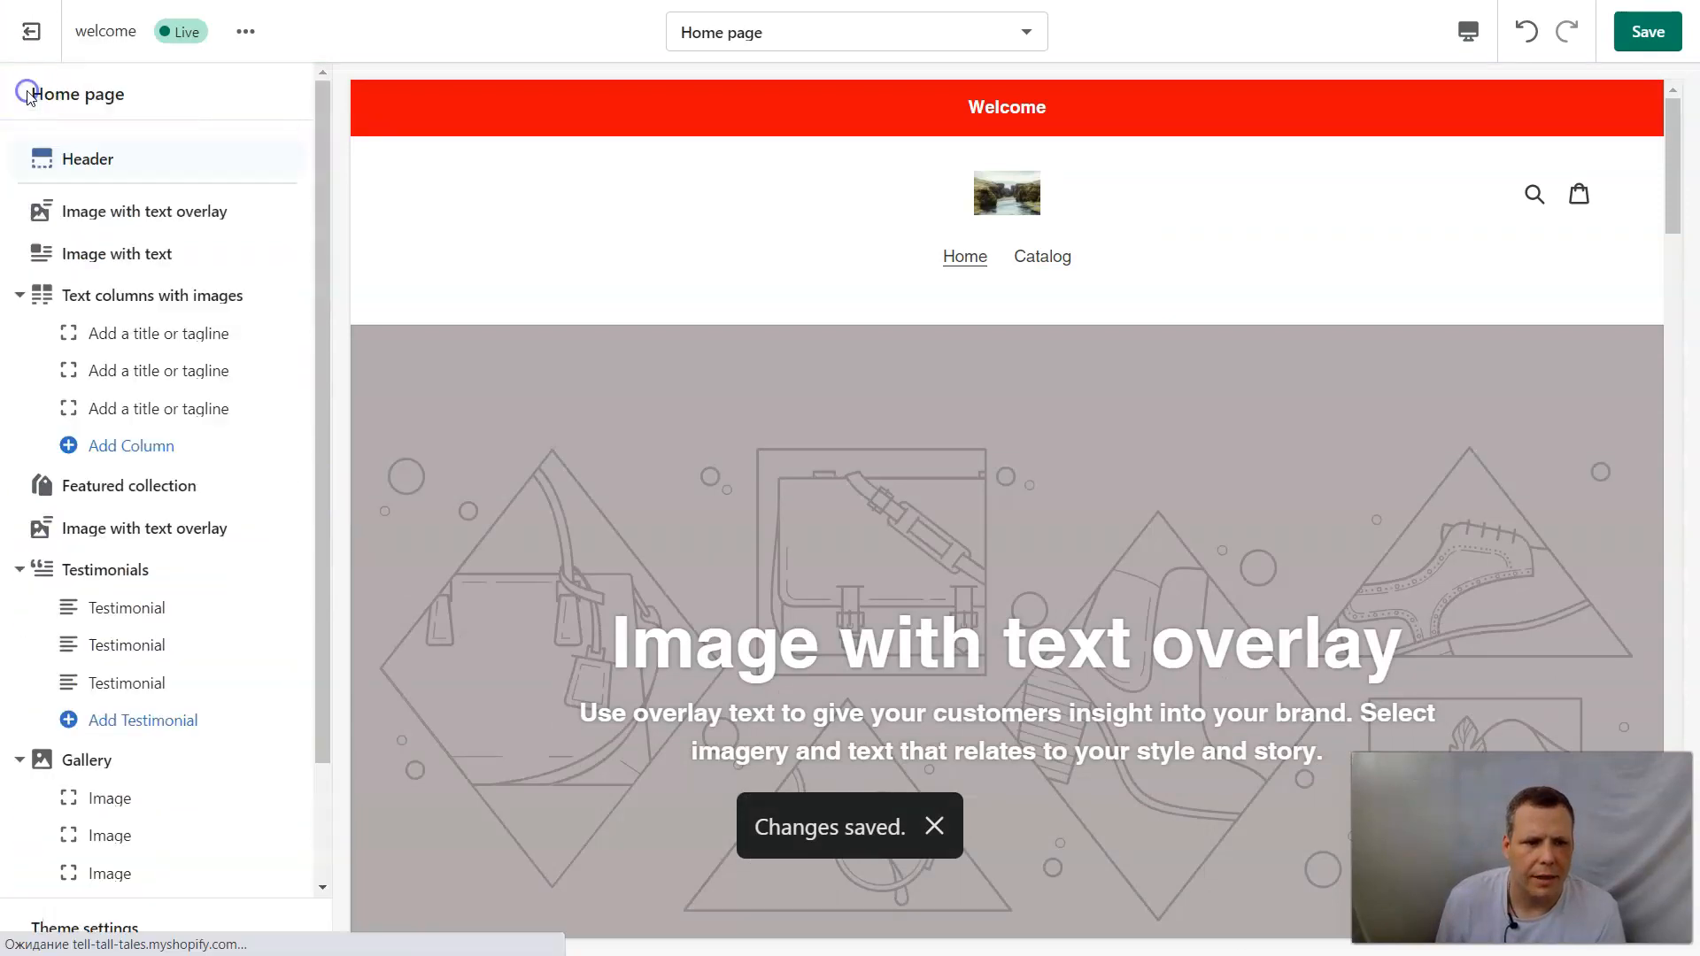
{"action": "left_click", "coordinate": [158, 213]}
{"action": "left_click", "coordinate": [128, 209]}
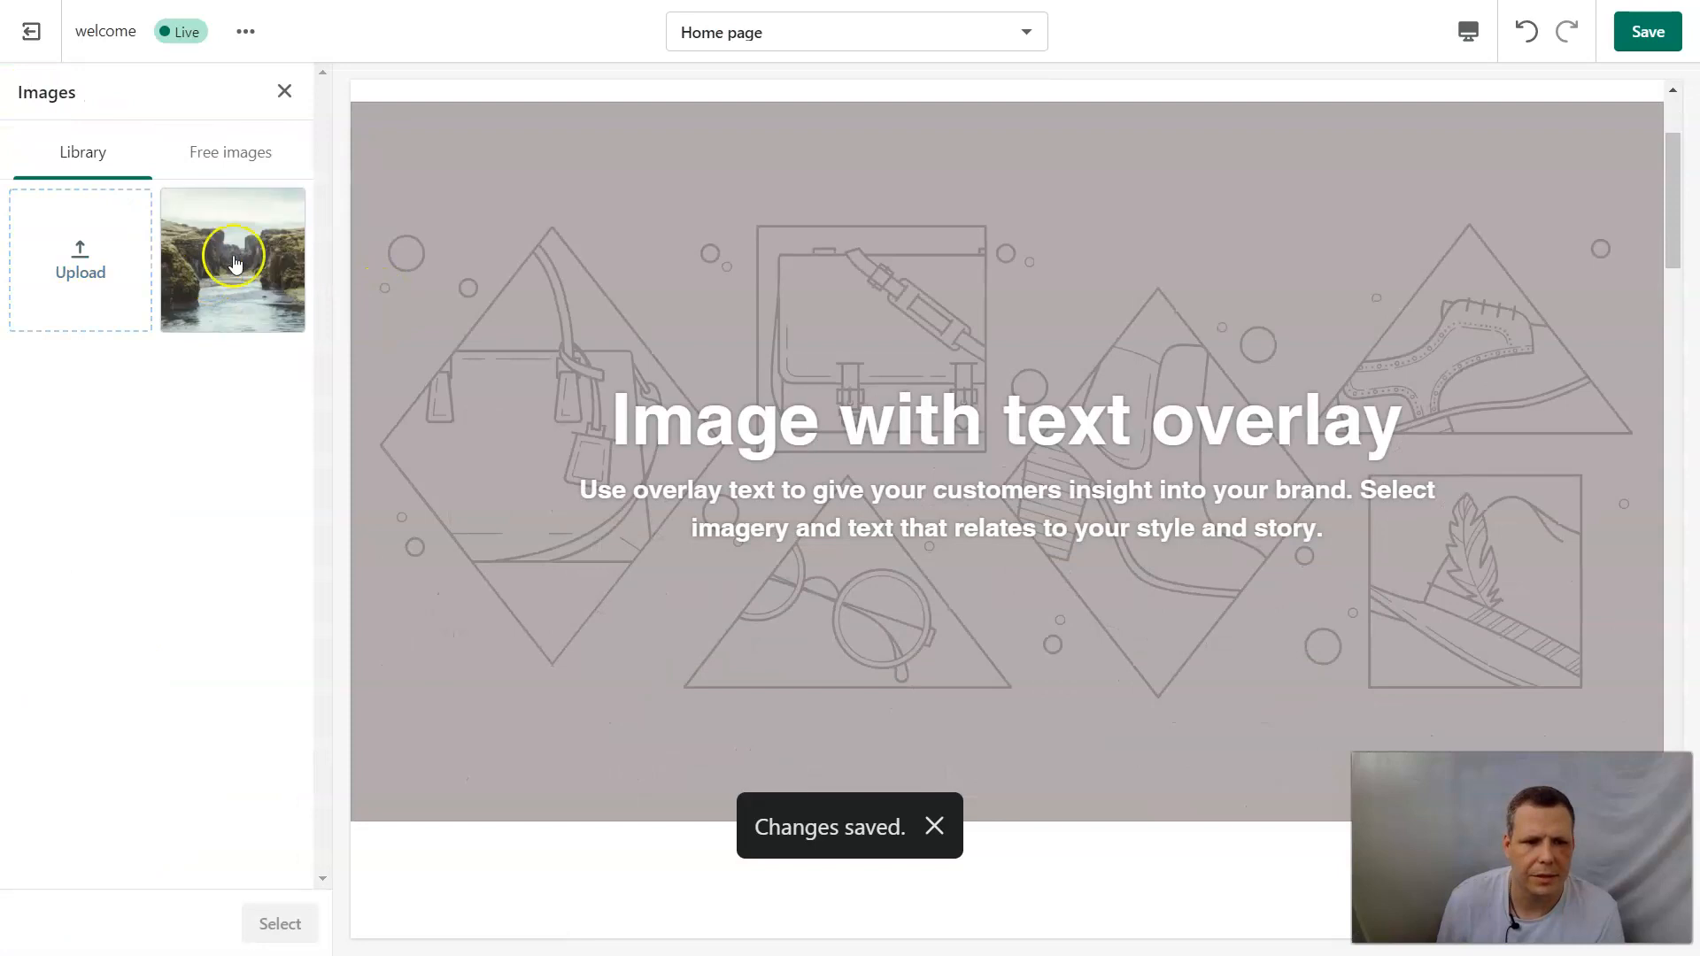
{"action": "left_click", "coordinate": [257, 150]}
{"action": "left_click", "coordinate": [201, 157]}
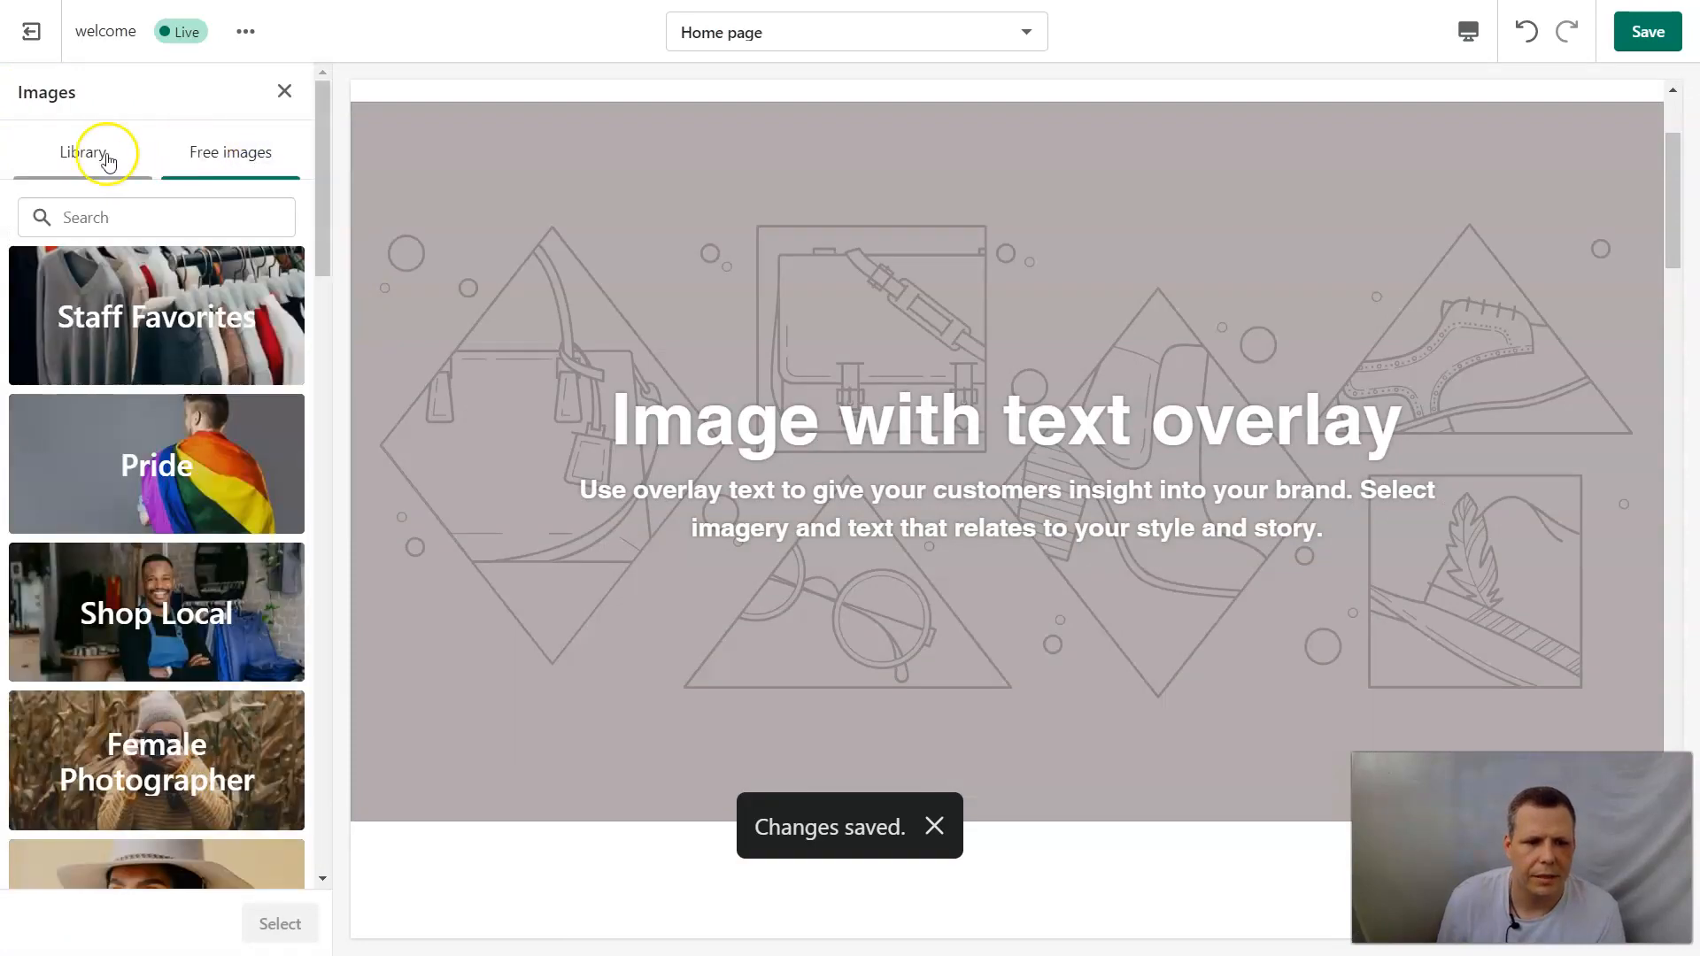
{"action": "left_click", "coordinate": [103, 153]}
{"action": "left_click", "coordinate": [259, 292]}
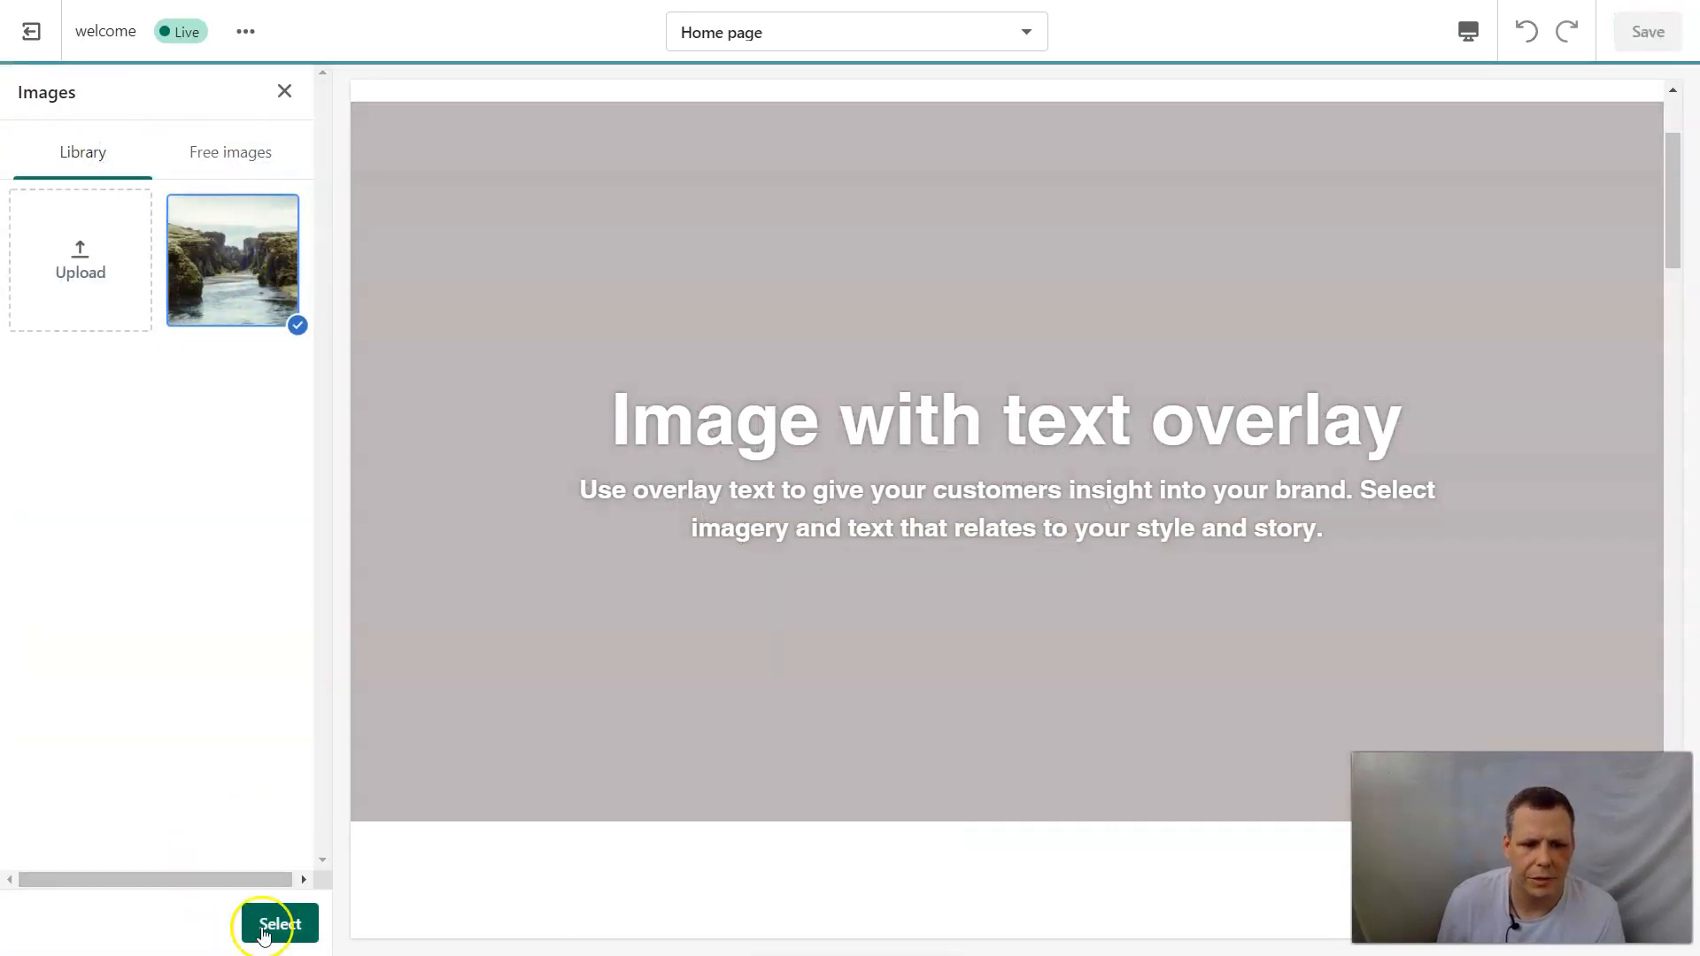
{"action": "left_click", "coordinate": [265, 923]}
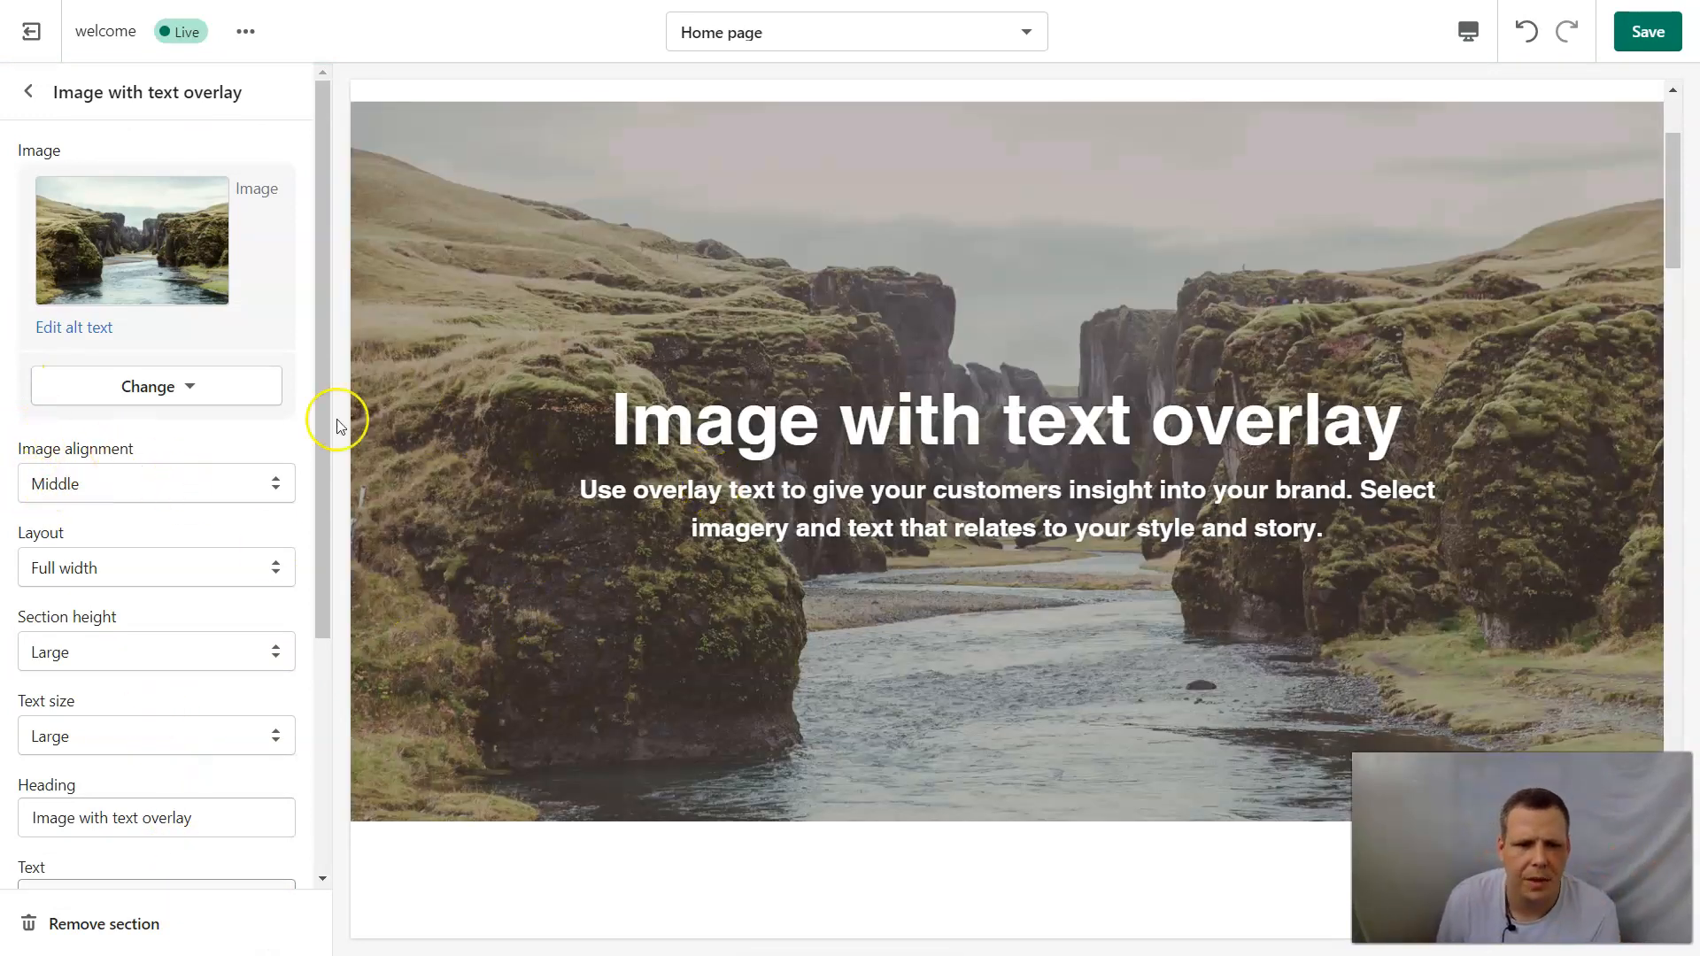
Set the overlay section's heading to "Hello", clear its body text, and return to the home page section list.
{"action": "scroll", "coordinate": [137, 653], "scroll_direction": "down", "scroll_amount": 3}
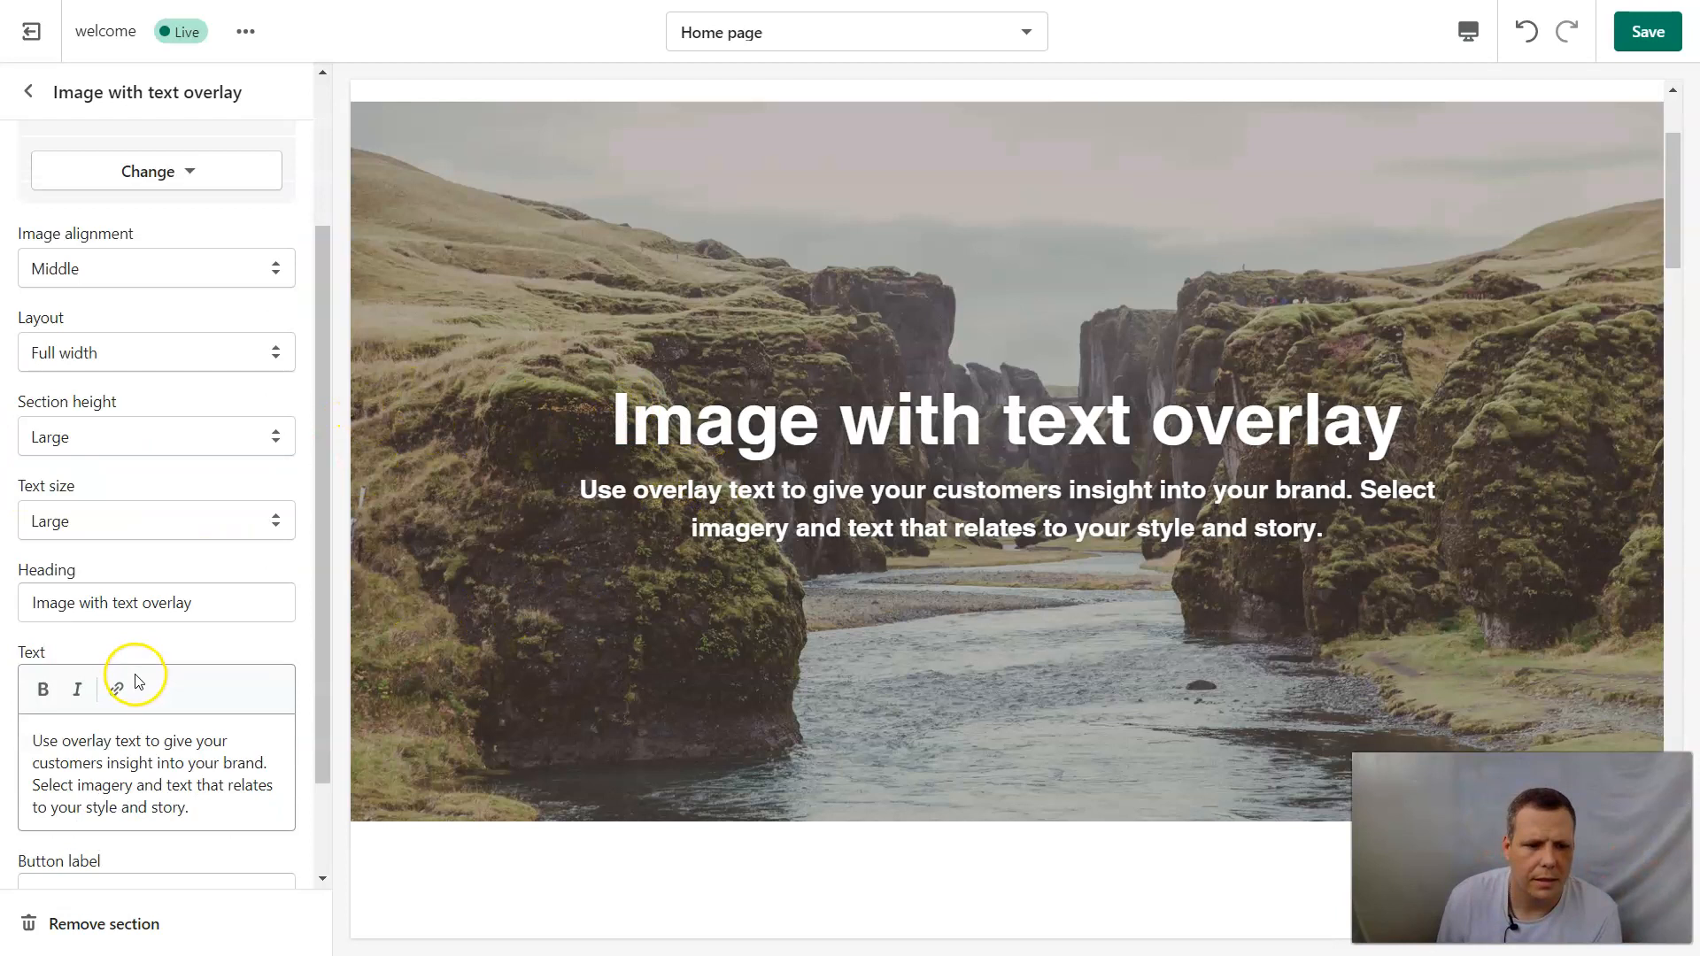
{"action": "left_click_drag", "start_coordinate": [225, 596], "coordinate": [10, 620]}
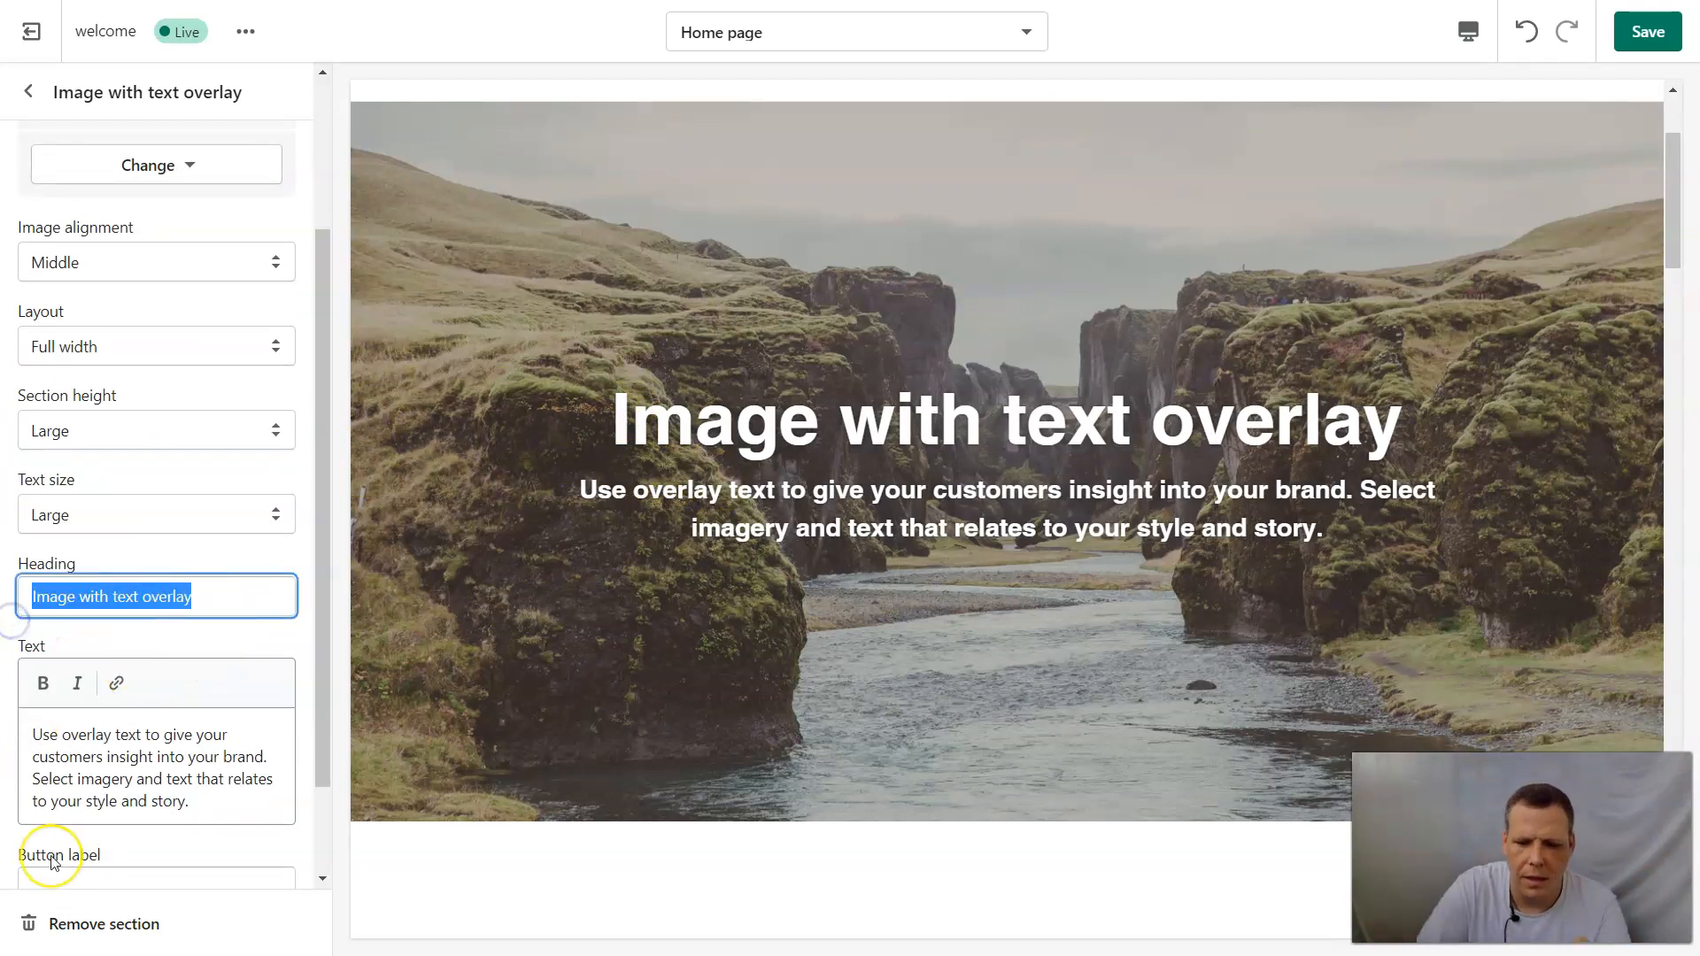
{"action": "key", "text": "BackSpace"}
{"action": "type", "text": "Herllo"}
{"action": "key", "text": "BackSpace"}
{"action": "key", "text": "BackSpace"}
{"action": "key", "text": "BackSpace"}
{"action": "key", "text": "BackSpace"}
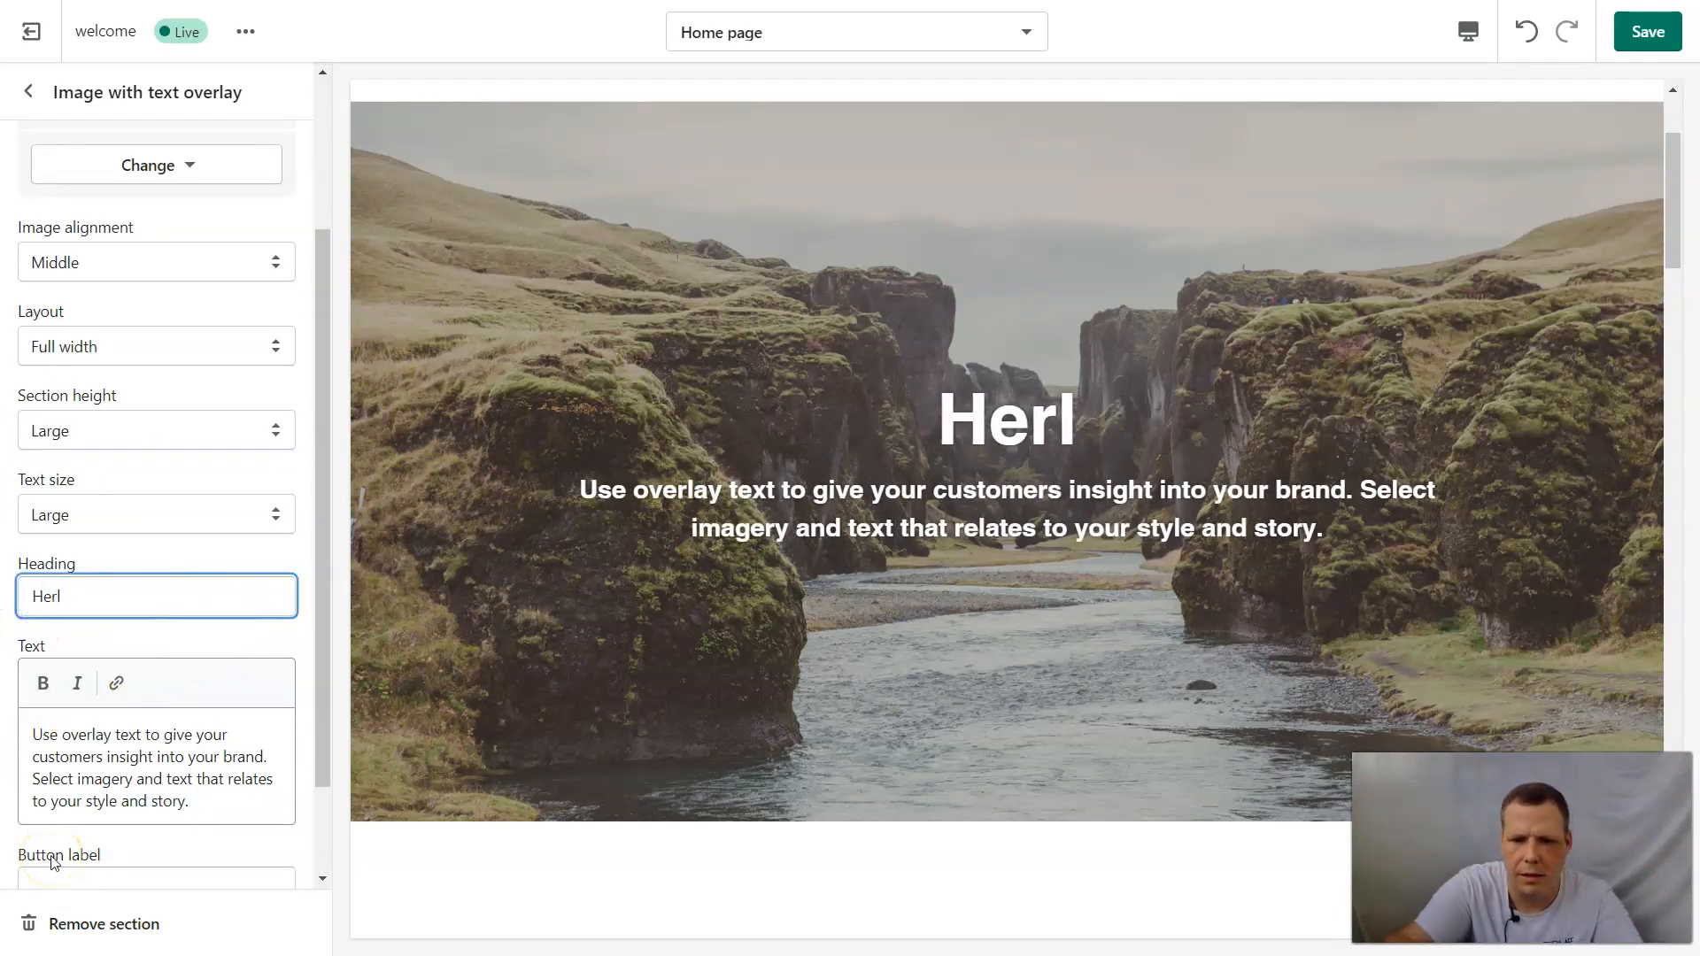
{"action": "type", "text": "llo"}
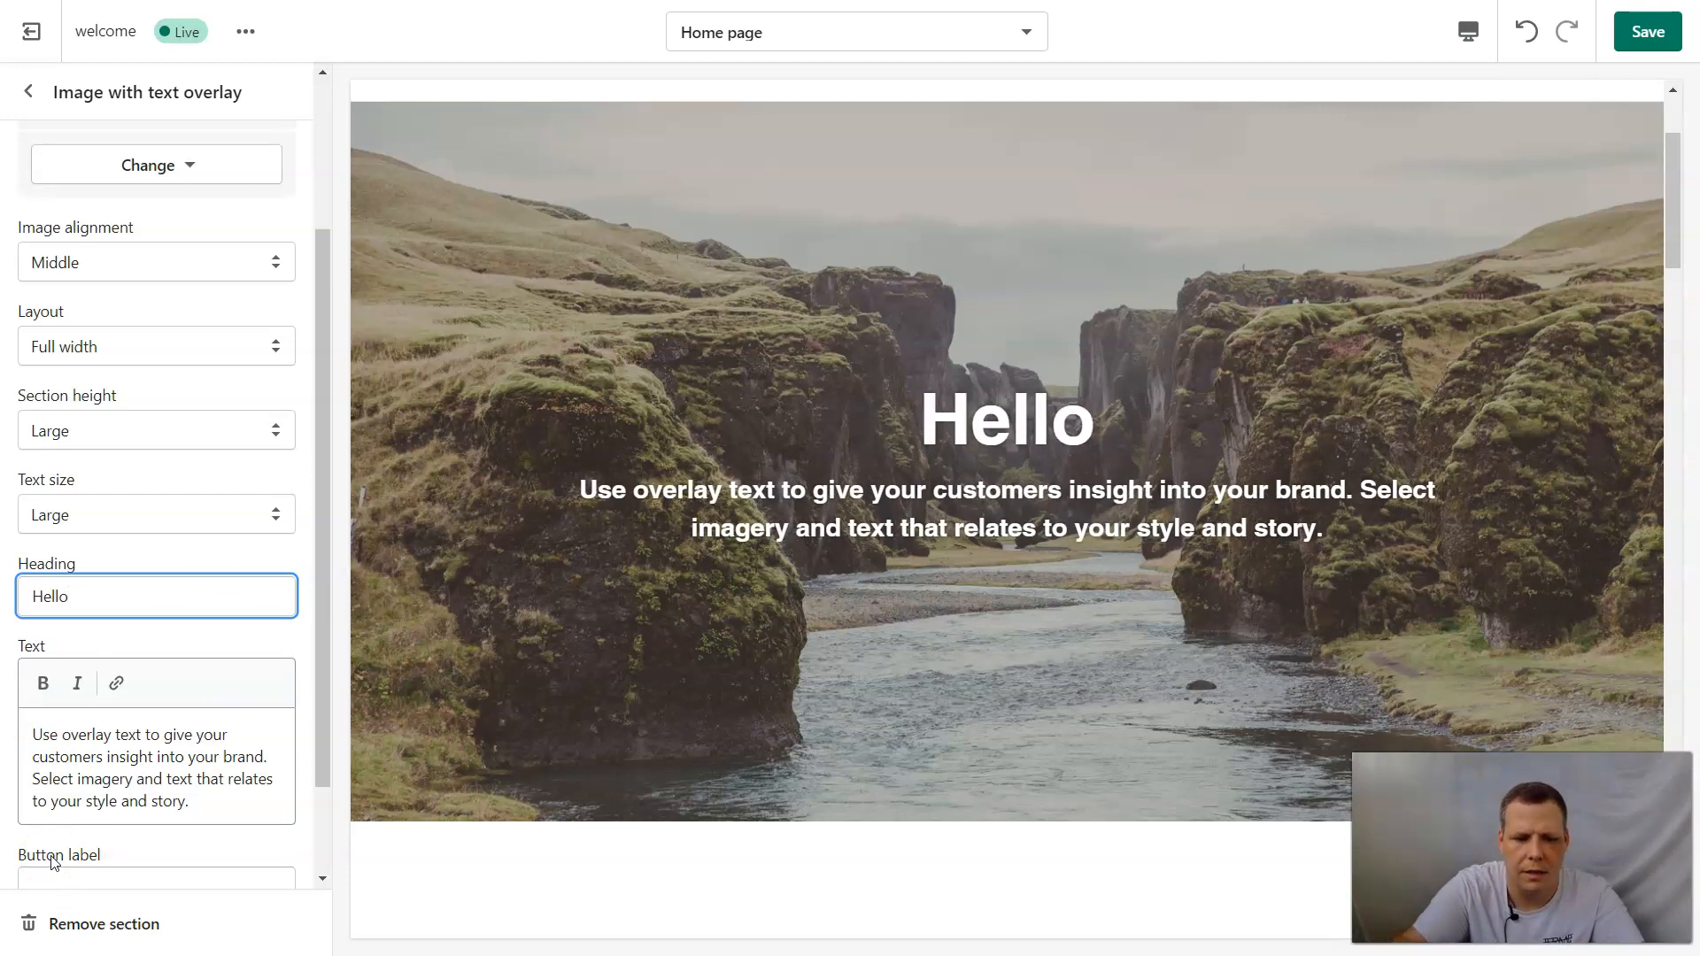
{"action": "left_click_drag", "start_coordinate": [231, 806], "coordinate": [1, 731]}
{"action": "key", "text": "BackSpace"}
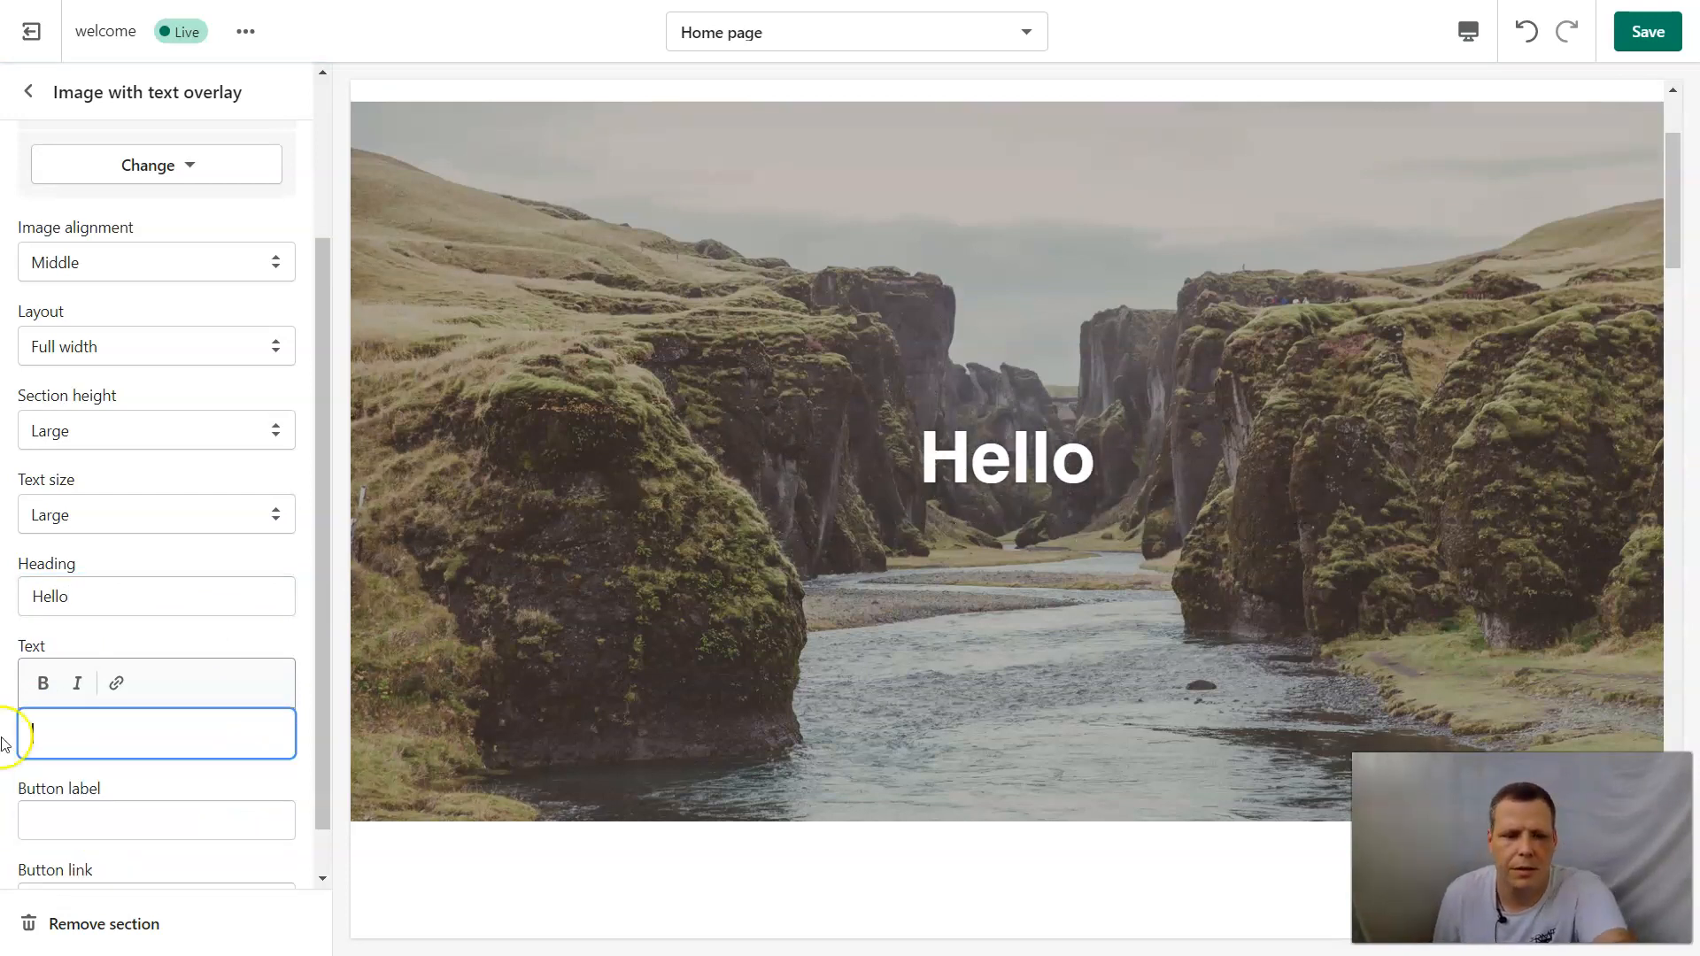
{"action": "left_click", "coordinate": [37, 94]}
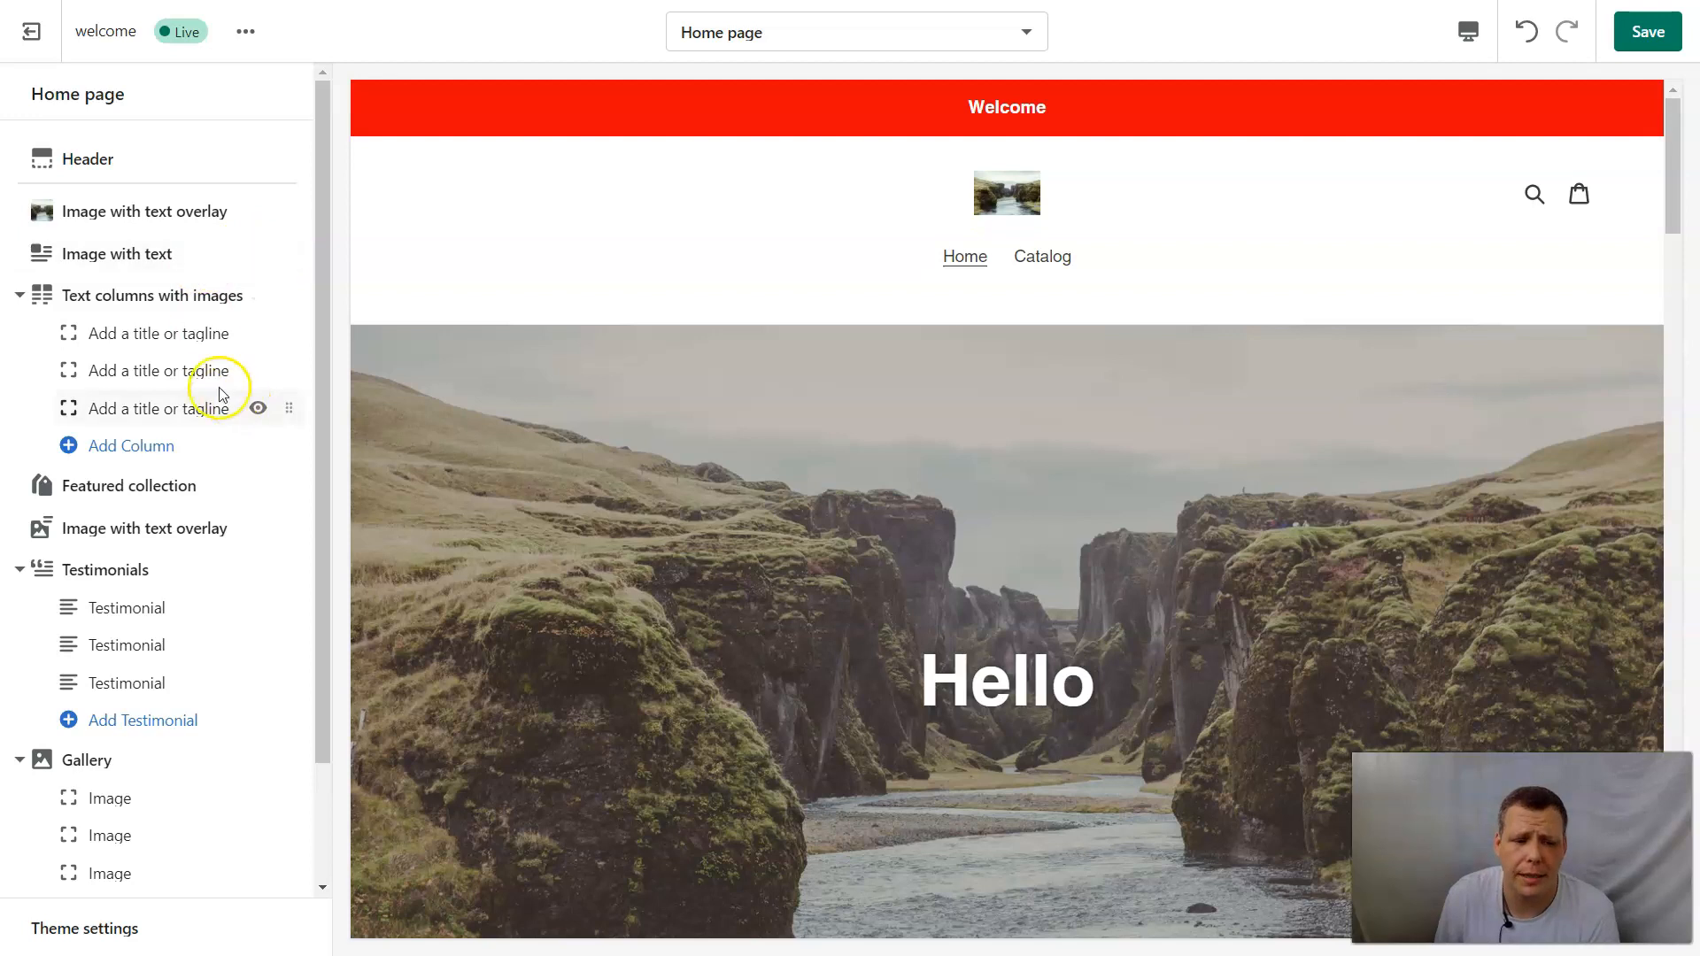
Hide the Text columns with images, Featured collection, second Image with text overlay, Testimonials and Gallery sections on the home page.
{"action": "left_click", "coordinate": [255, 294]}
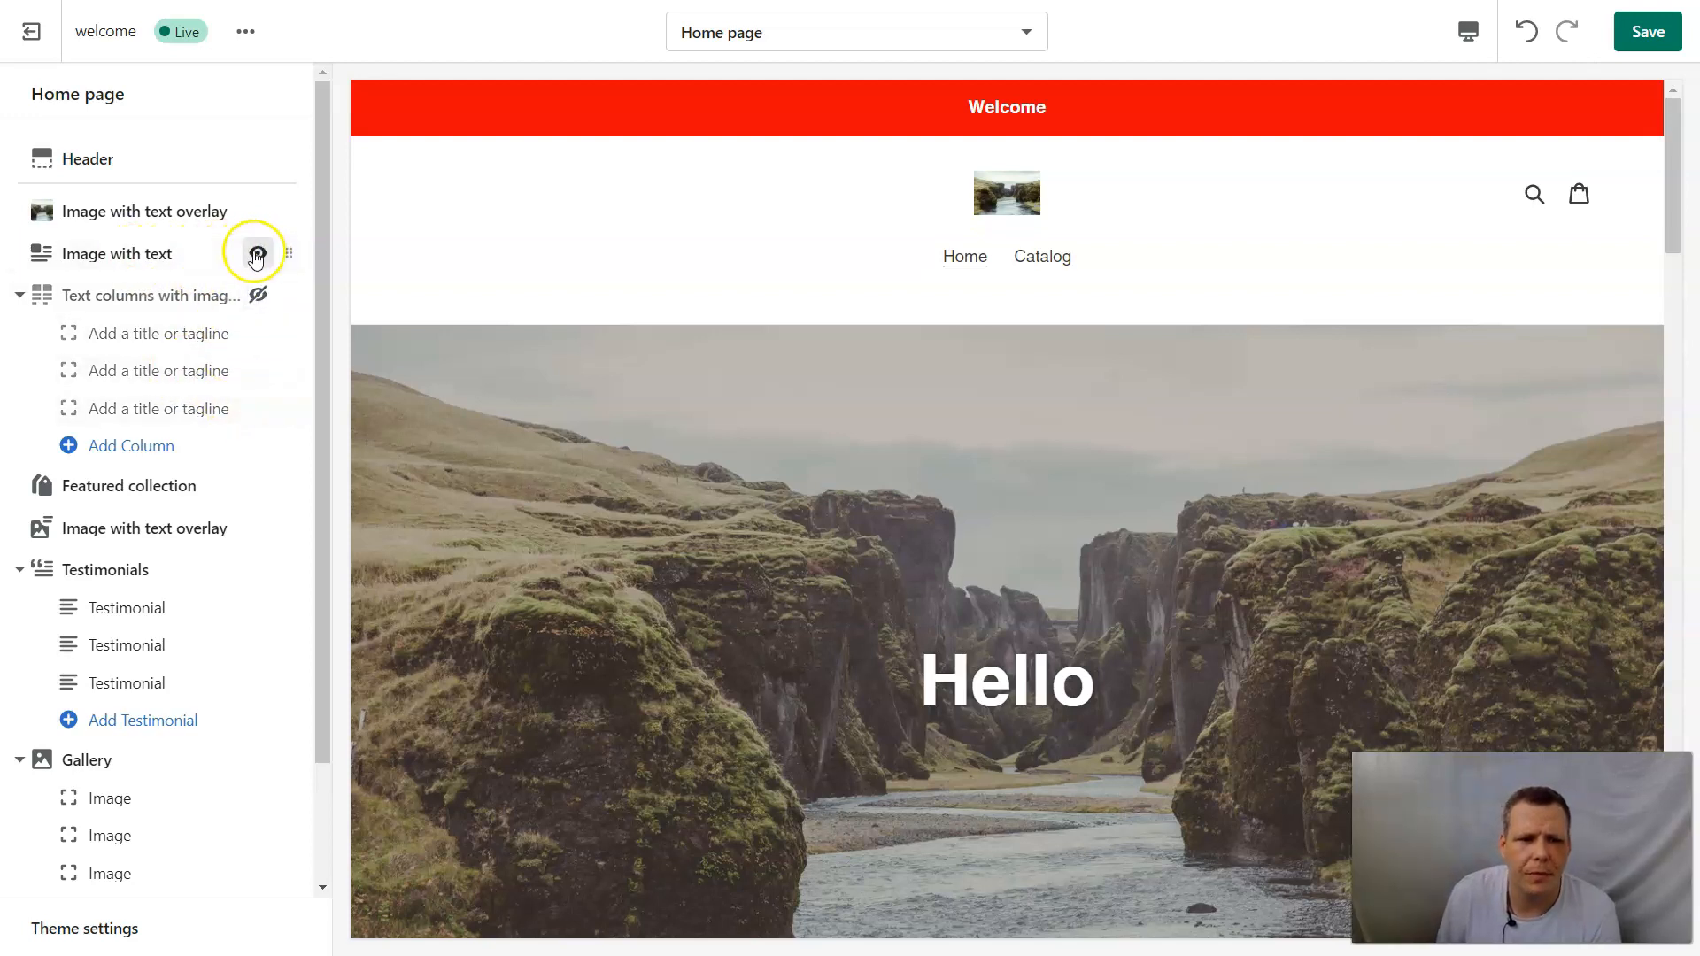
{"action": "scroll", "coordinate": [255, 259], "scroll_direction": "down", "scroll_amount": 2}
{"action": "left_click", "coordinate": [258, 374]}
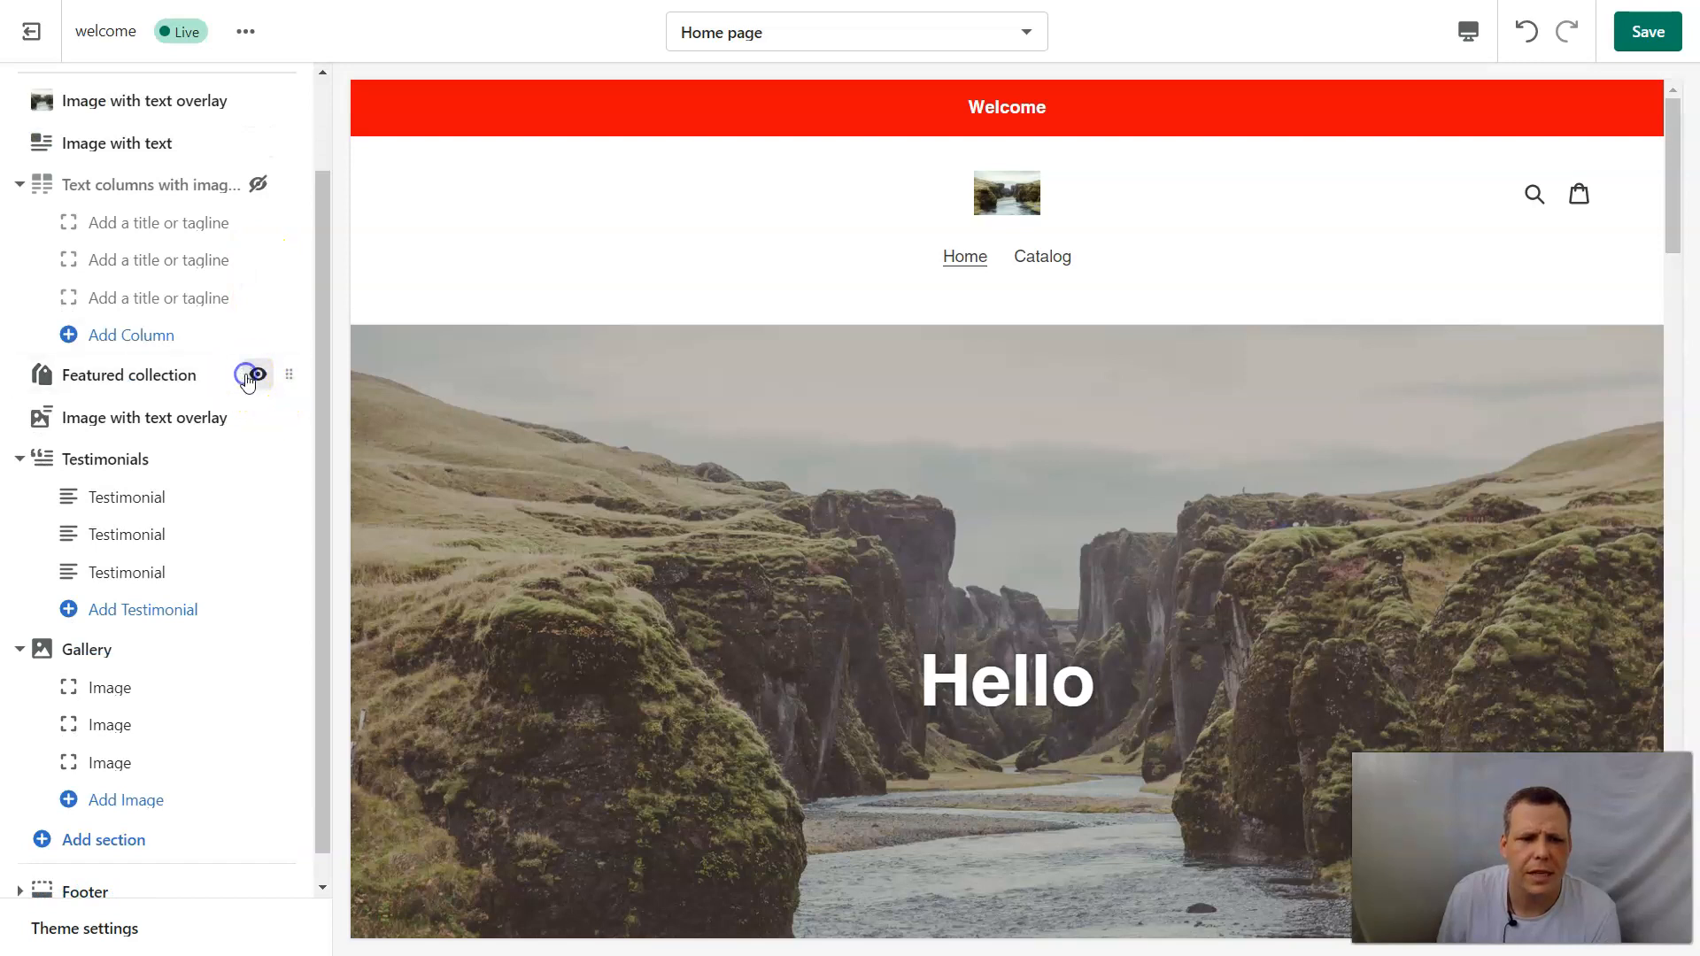
{"action": "left_click", "coordinate": [256, 419]}
{"action": "left_click", "coordinate": [256, 459]}
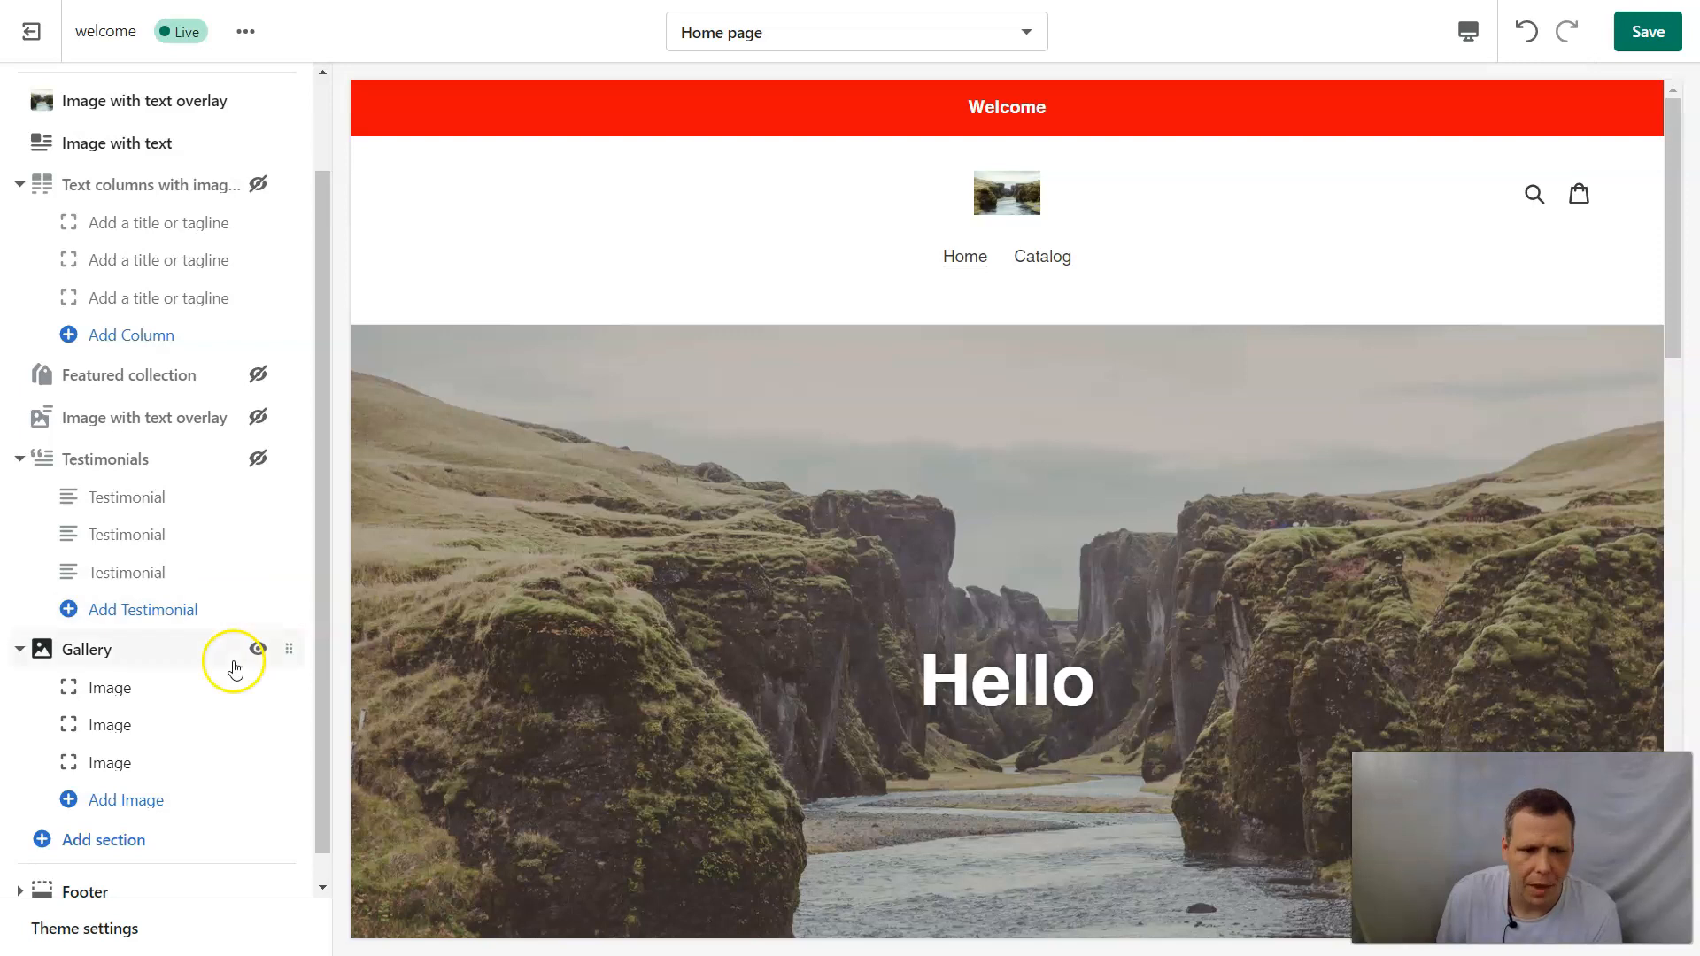
{"action": "left_click", "coordinate": [258, 650]}
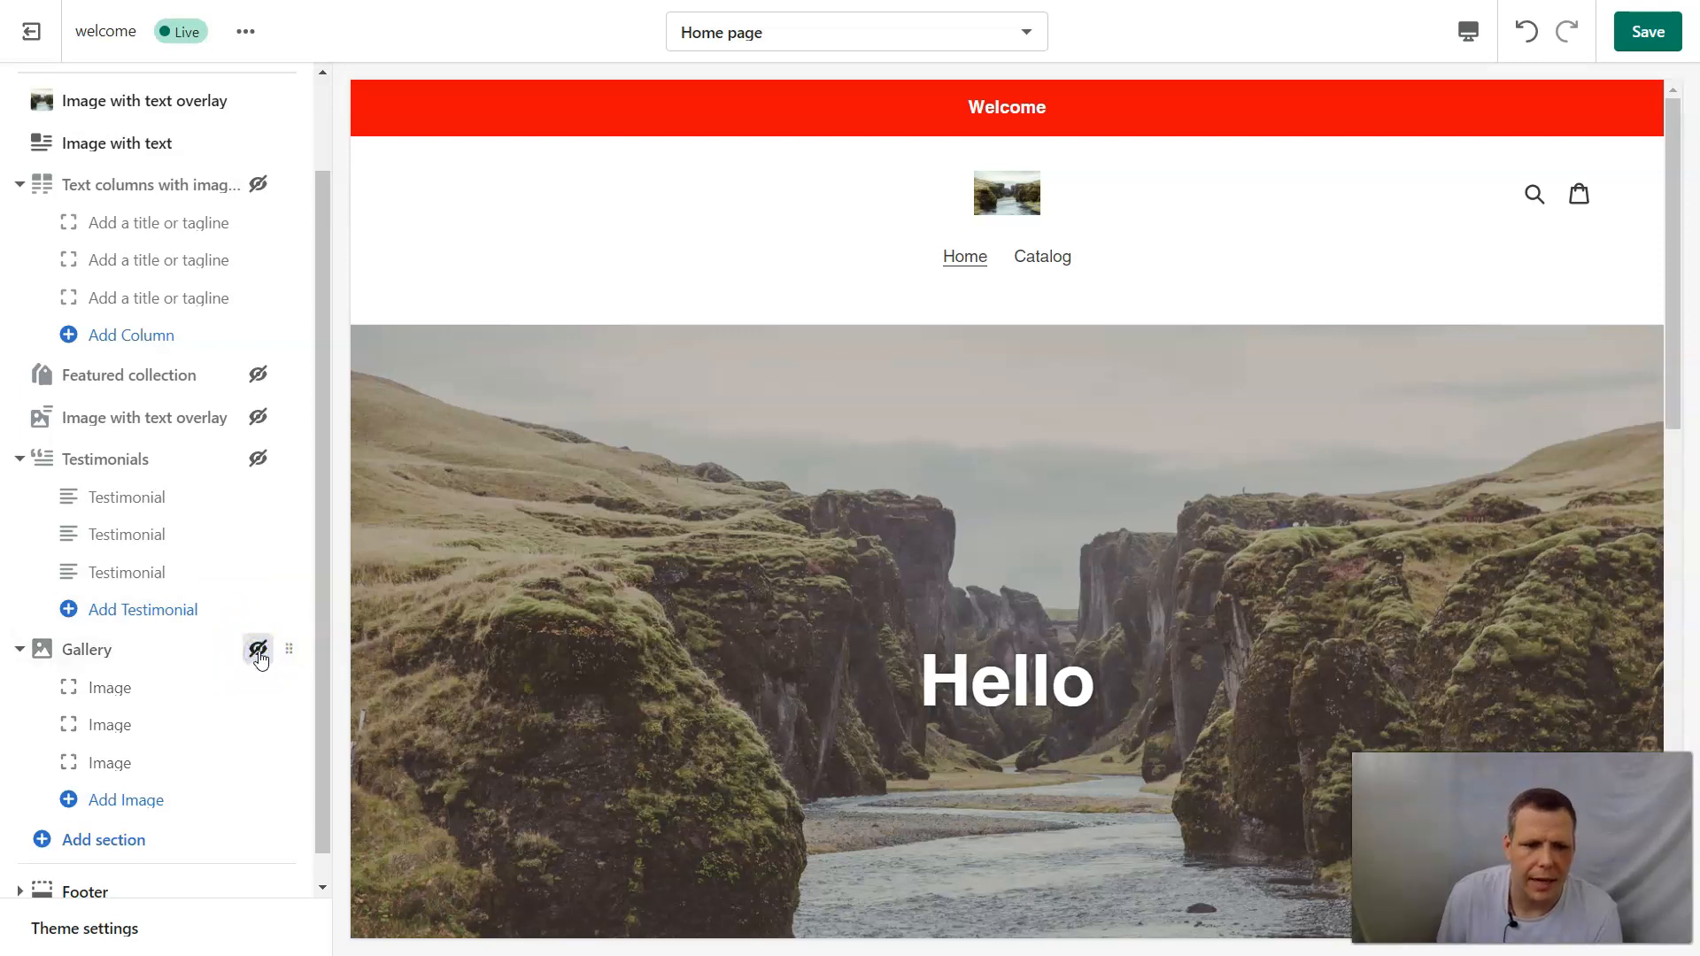
Add a Blog posts section to the home page and check its placement in the preview.
{"action": "scroll", "coordinate": [271, 633], "scroll_direction": "down", "scroll_amount": 1}
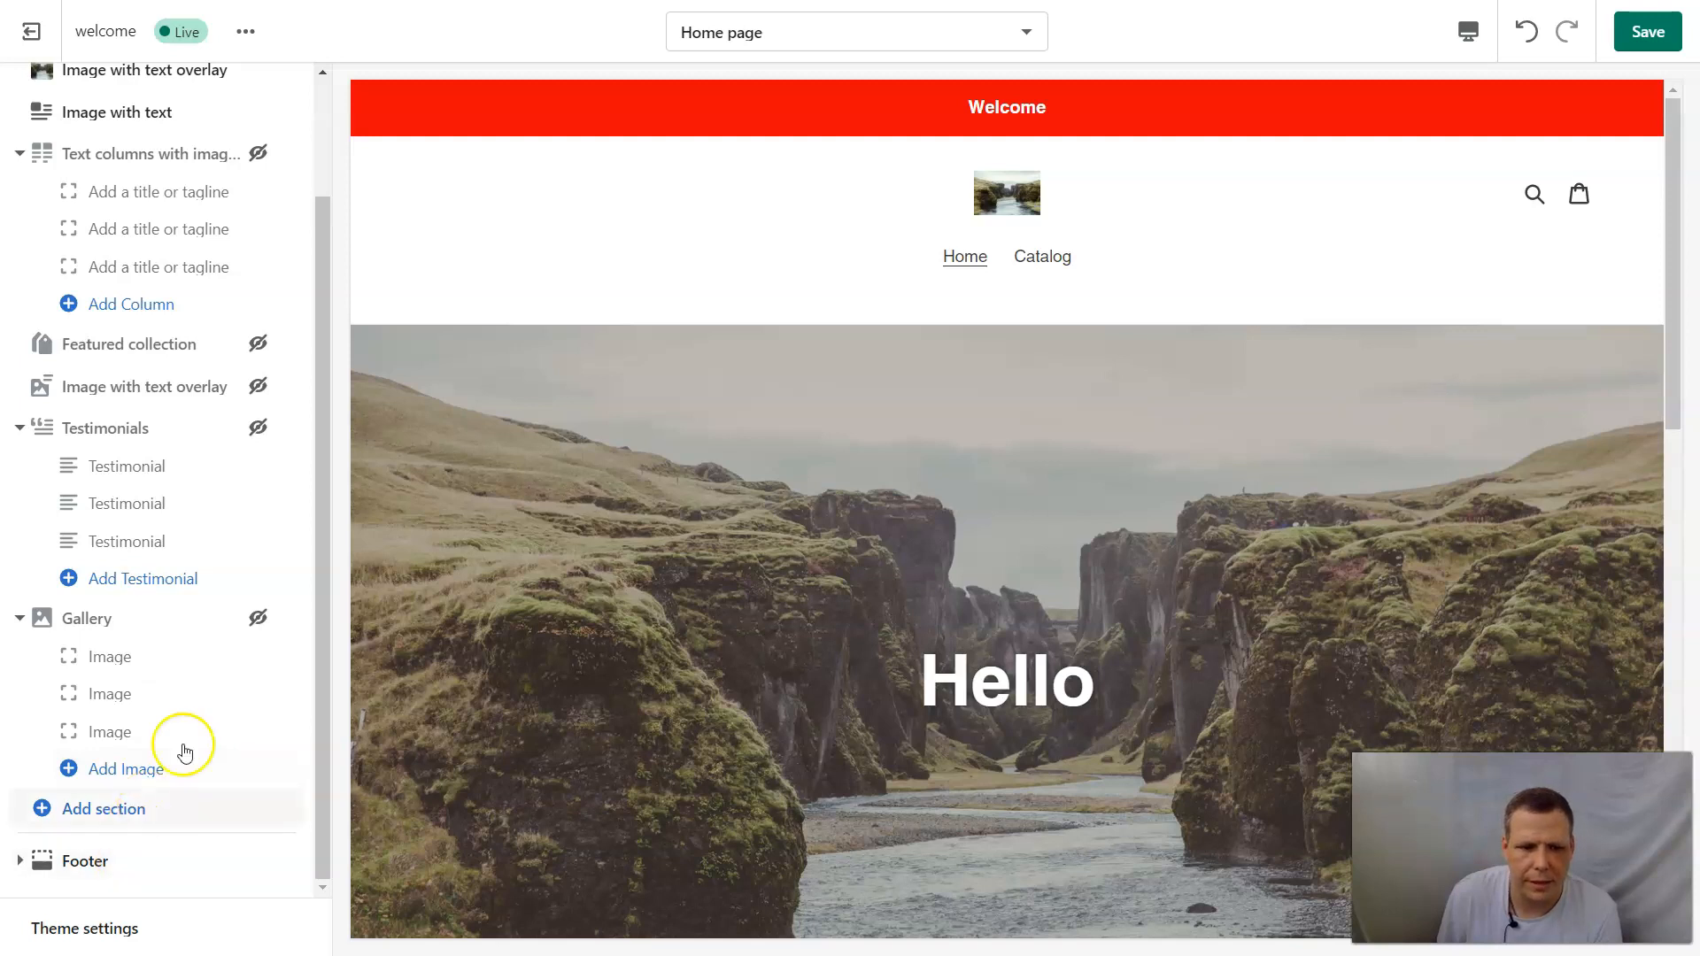
{"action": "scroll", "coordinate": [171, 464], "scroll_direction": "up", "scroll_amount": 3}
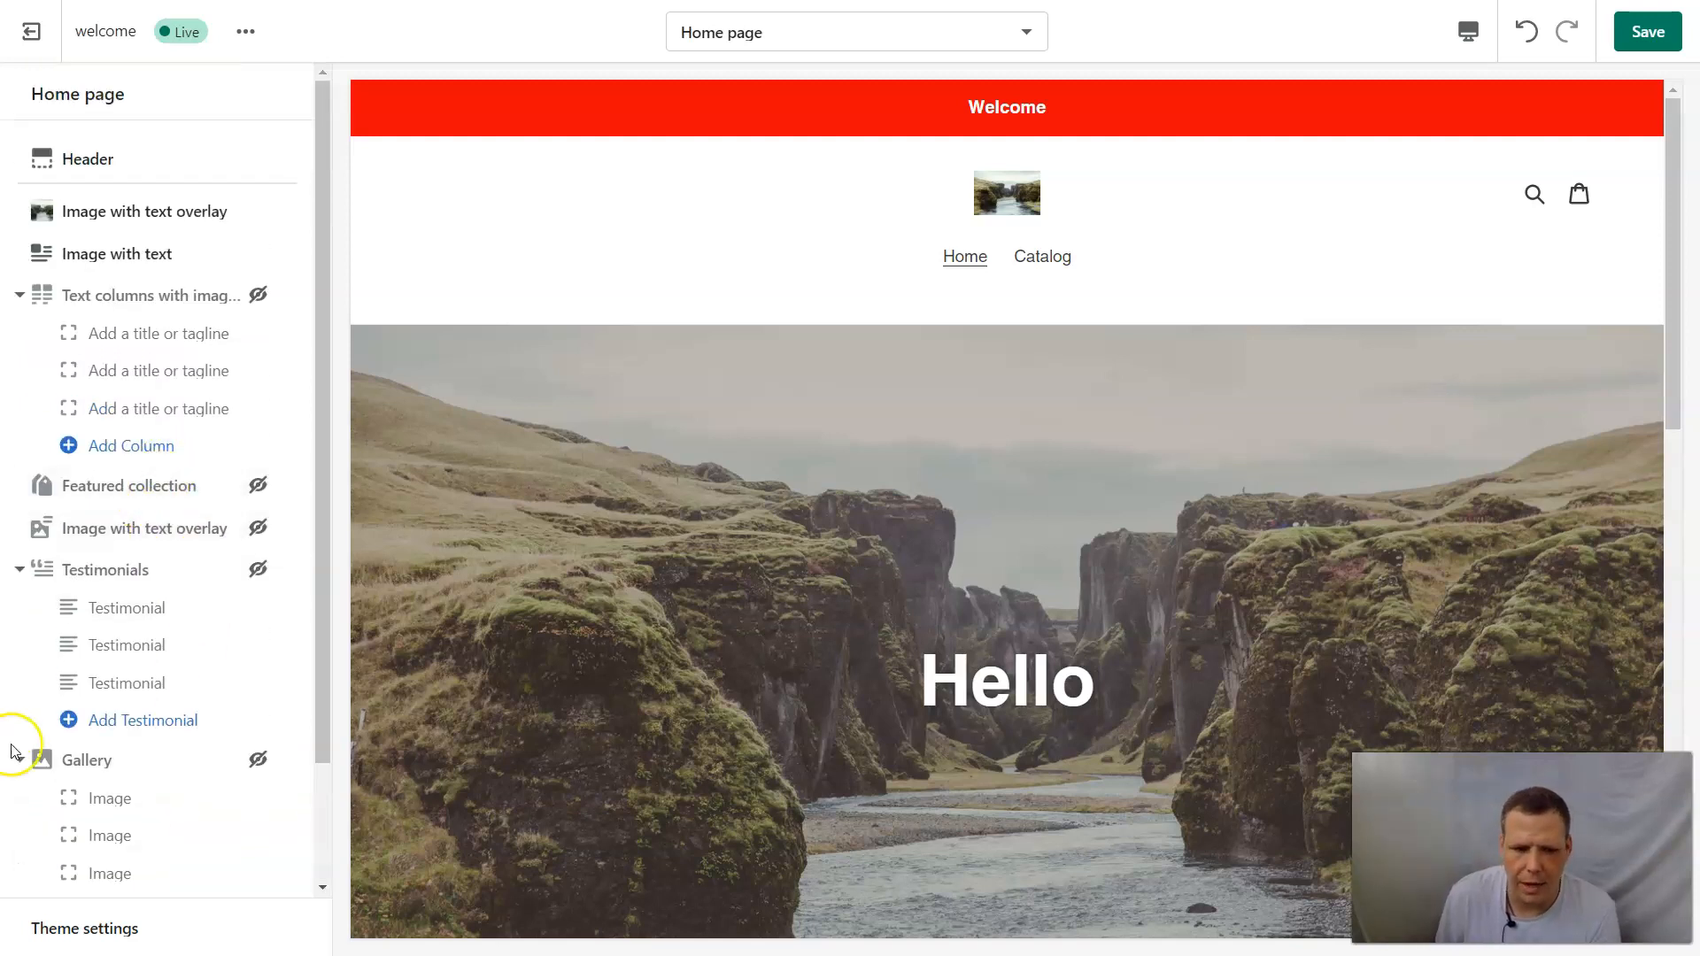
{"action": "scroll", "coordinate": [140, 695], "scroll_direction": "down", "scroll_amount": 3}
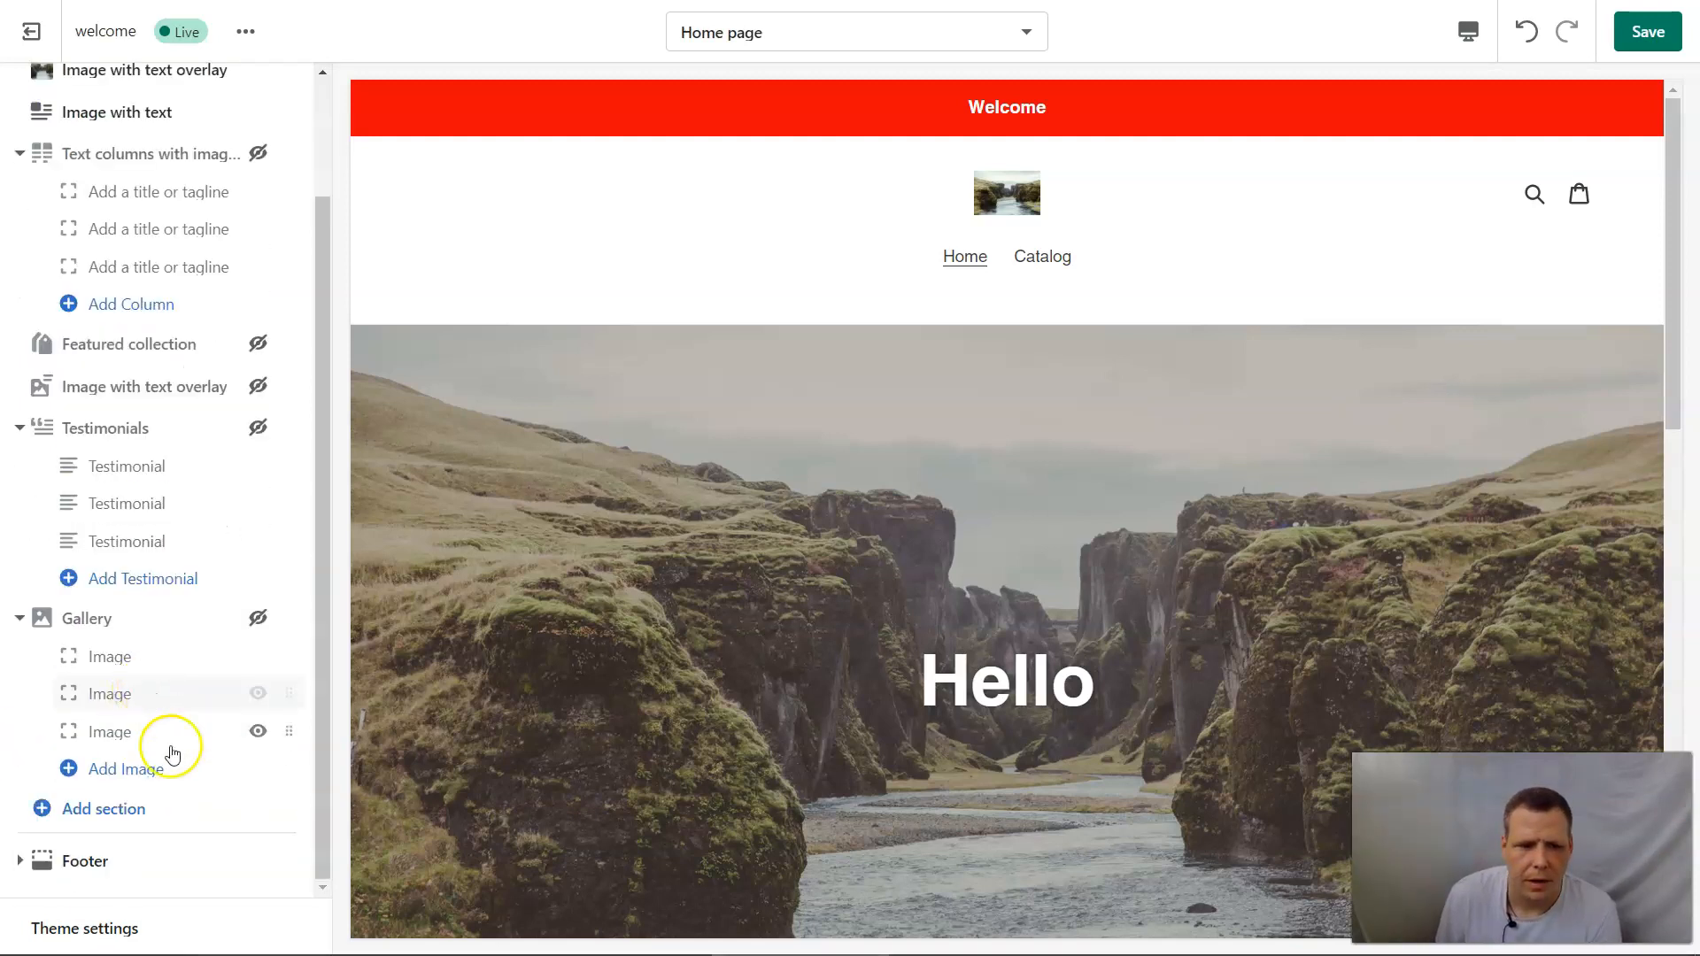
{"action": "left_click", "coordinate": [104, 820]}
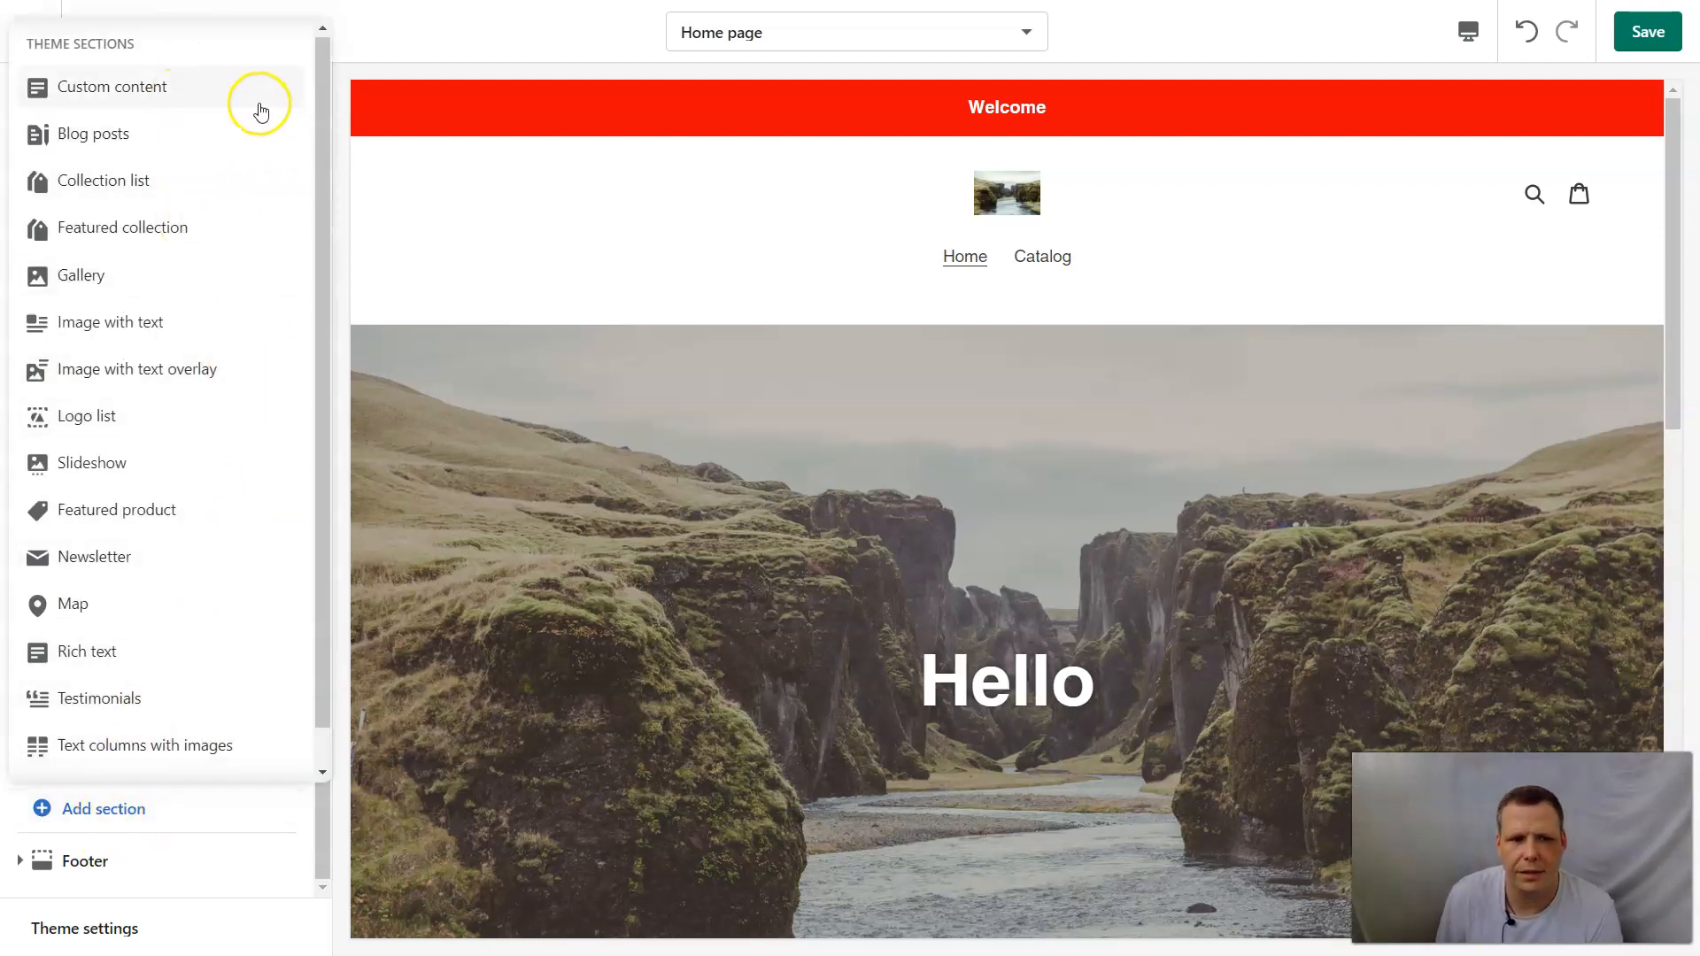
{"action": "left_click", "coordinate": [86, 135]}
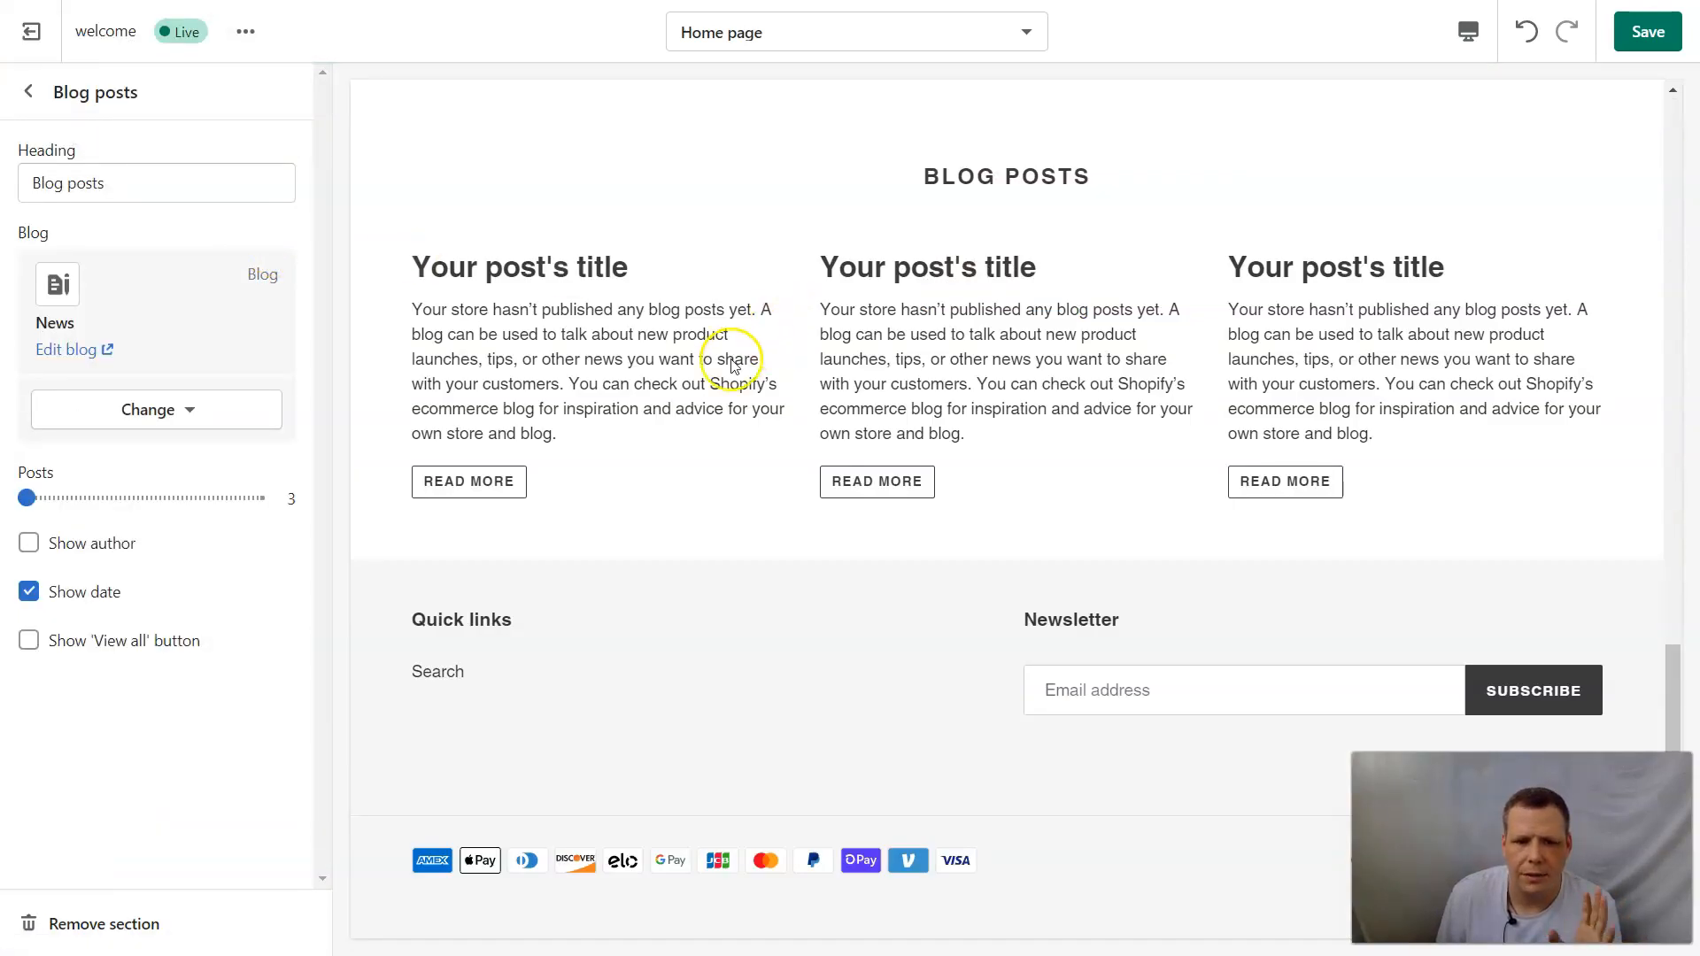
{"action": "scroll", "coordinate": [771, 452], "scroll_direction": "up", "scroll_amount": 2}
{"action": "scroll", "coordinate": [761, 359], "scroll_direction": "up", "scroll_amount": 15}
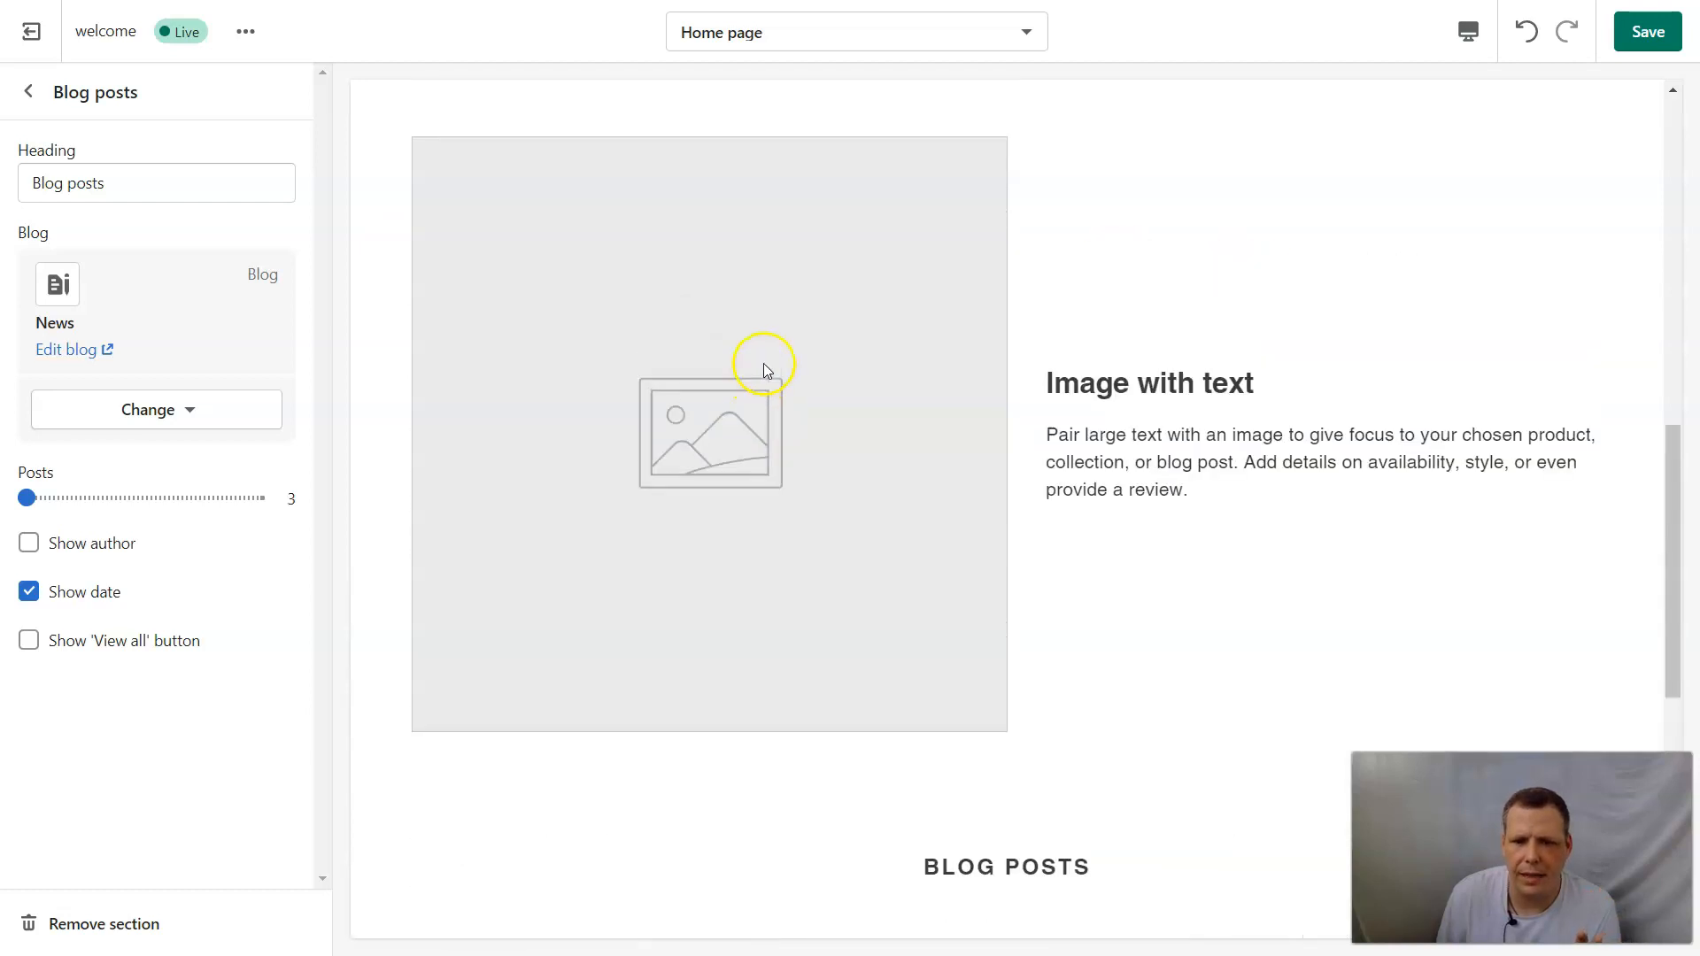
{"action": "scroll", "coordinate": [762, 359], "scroll_direction": "down", "scroll_amount": 7}
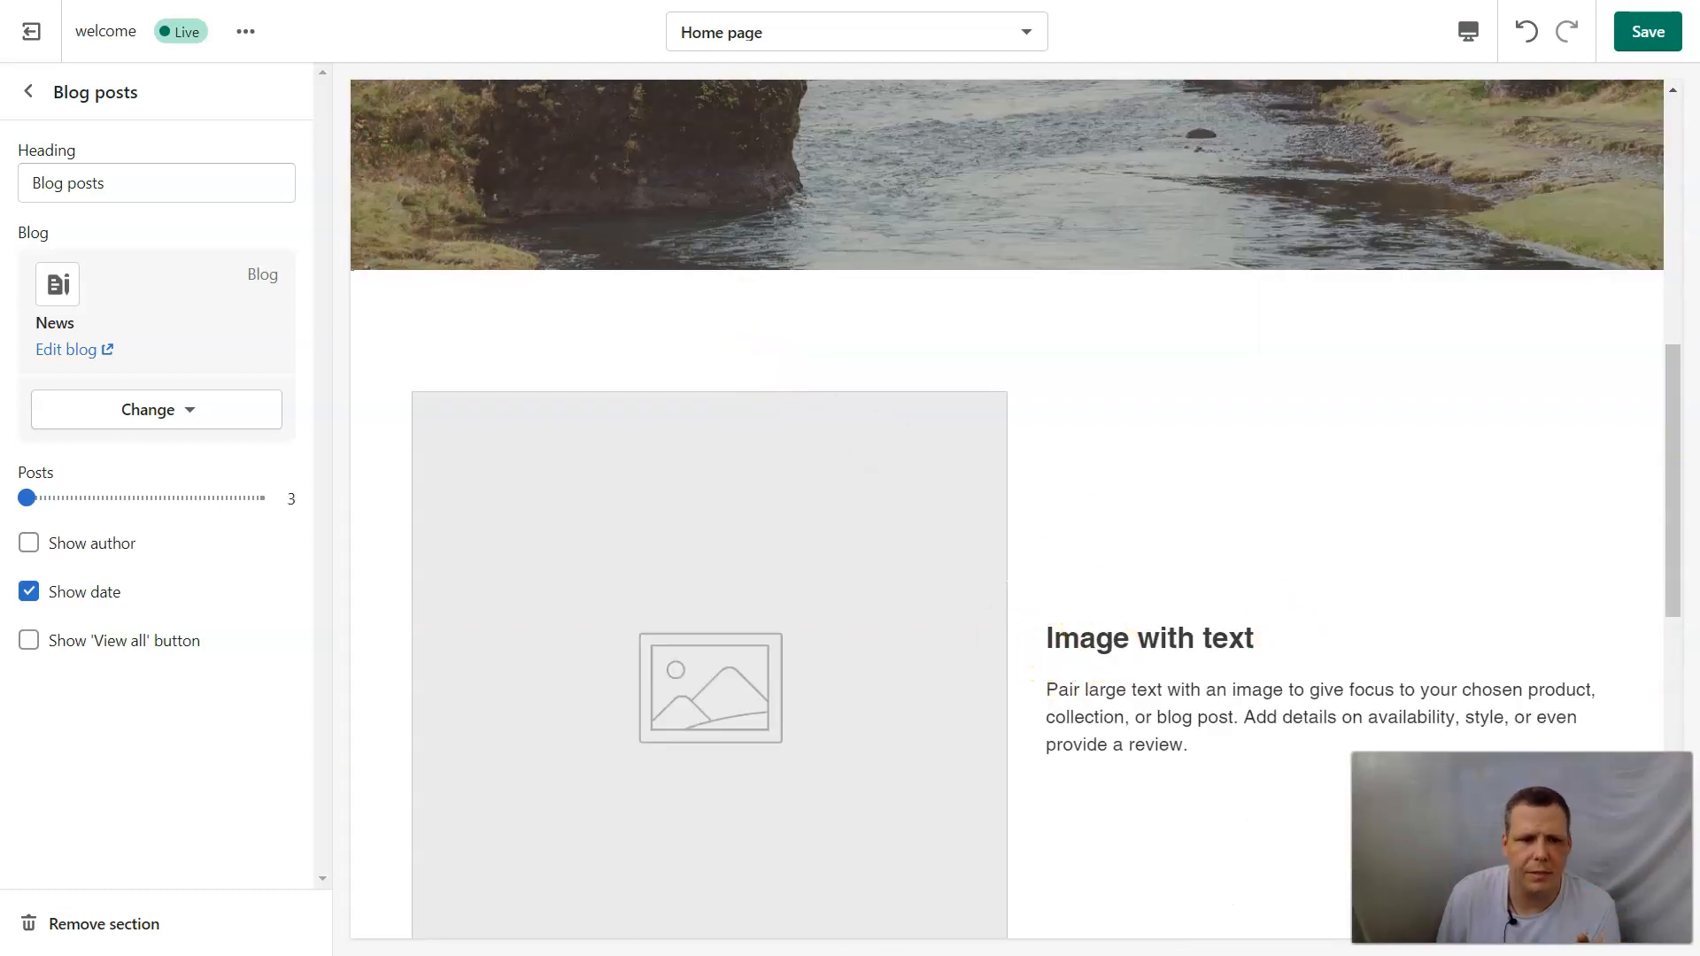
Examine the home page preview from the header through the image sections to the Blog posts section and footer.
{"action": "scroll", "coordinate": [1237, 502], "scroll_direction": "down", "scroll_amount": 4}
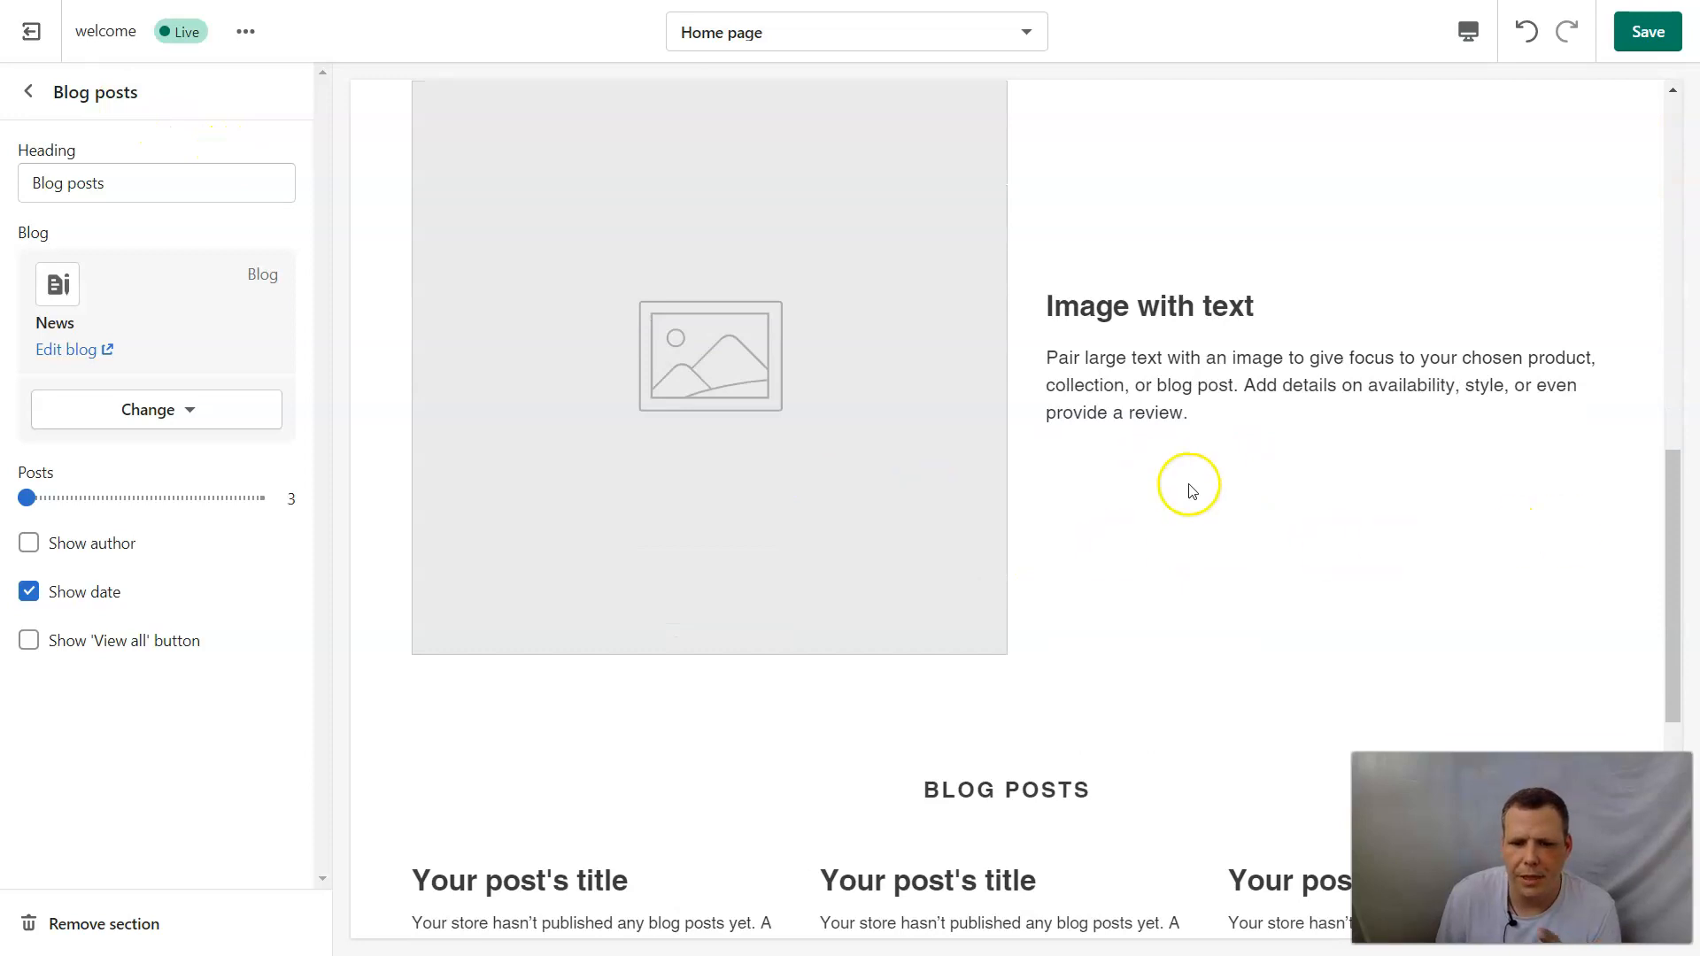
{"action": "scroll", "coordinate": [962, 406], "scroll_direction": "down", "scroll_amount": 1}
{"action": "scroll", "coordinate": [963, 406], "scroll_direction": "down", "scroll_amount": 4}
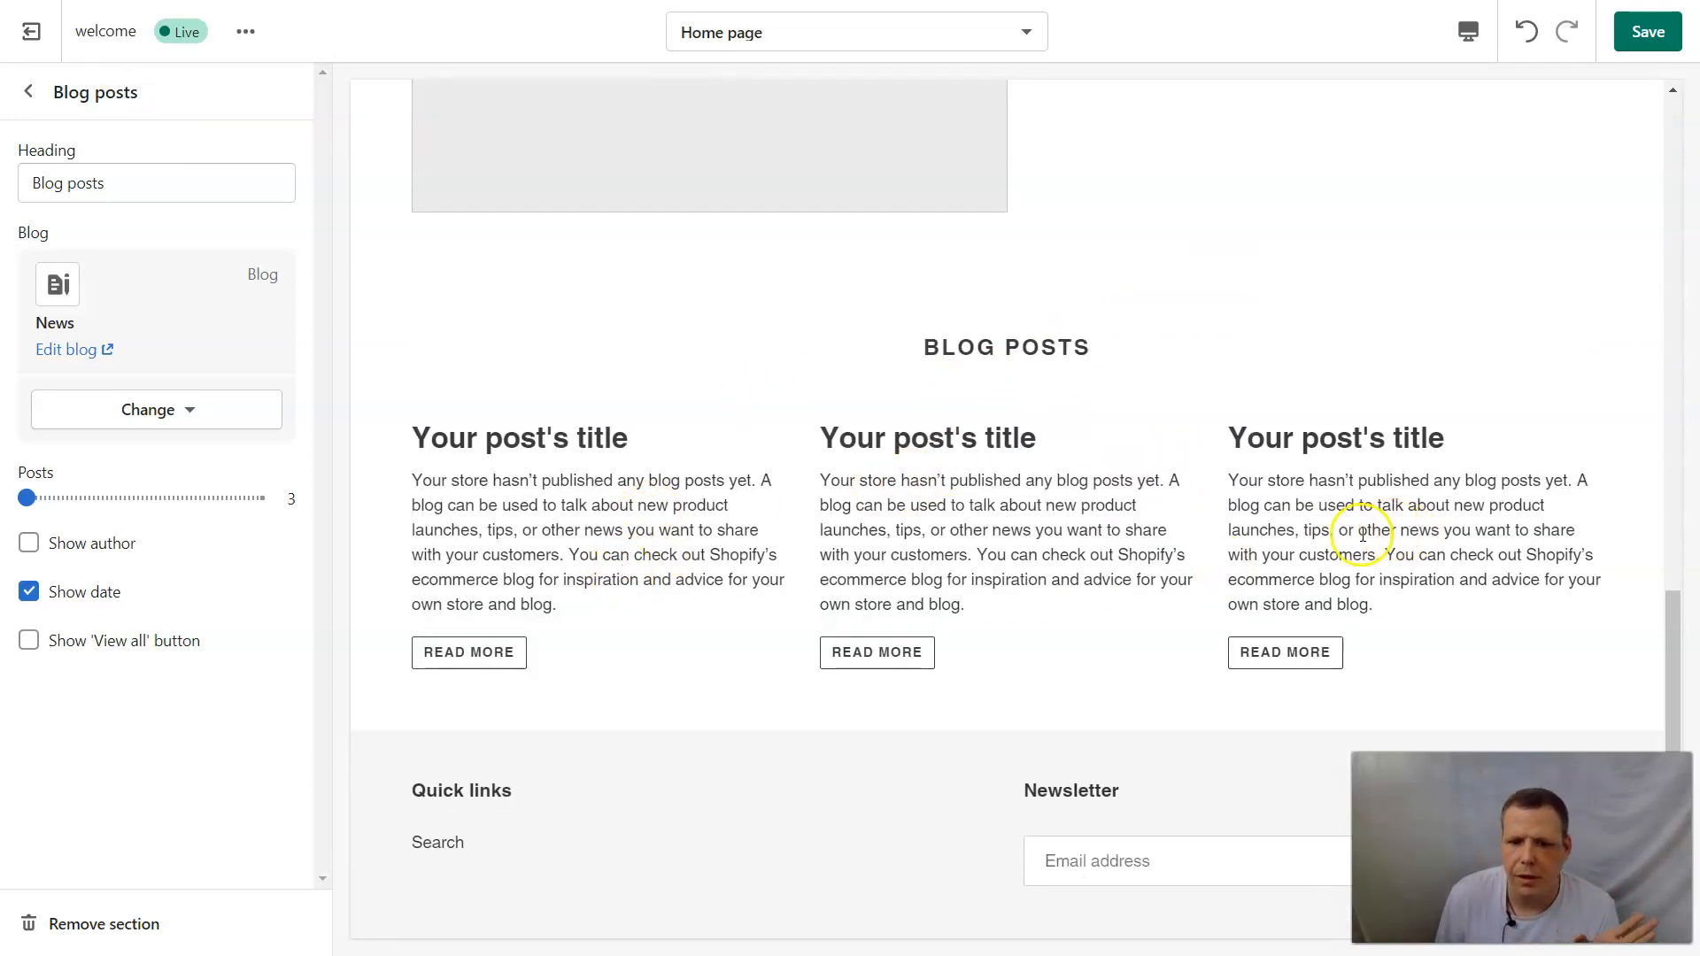
{"action": "scroll", "coordinate": [964, 636], "scroll_direction": "down", "scroll_amount": 1}
{"action": "scroll", "coordinate": [963, 630], "scroll_direction": "up", "scroll_amount": 4}
{"action": "scroll", "coordinate": [1230, 831], "scroll_direction": "down", "scroll_amount": 5}
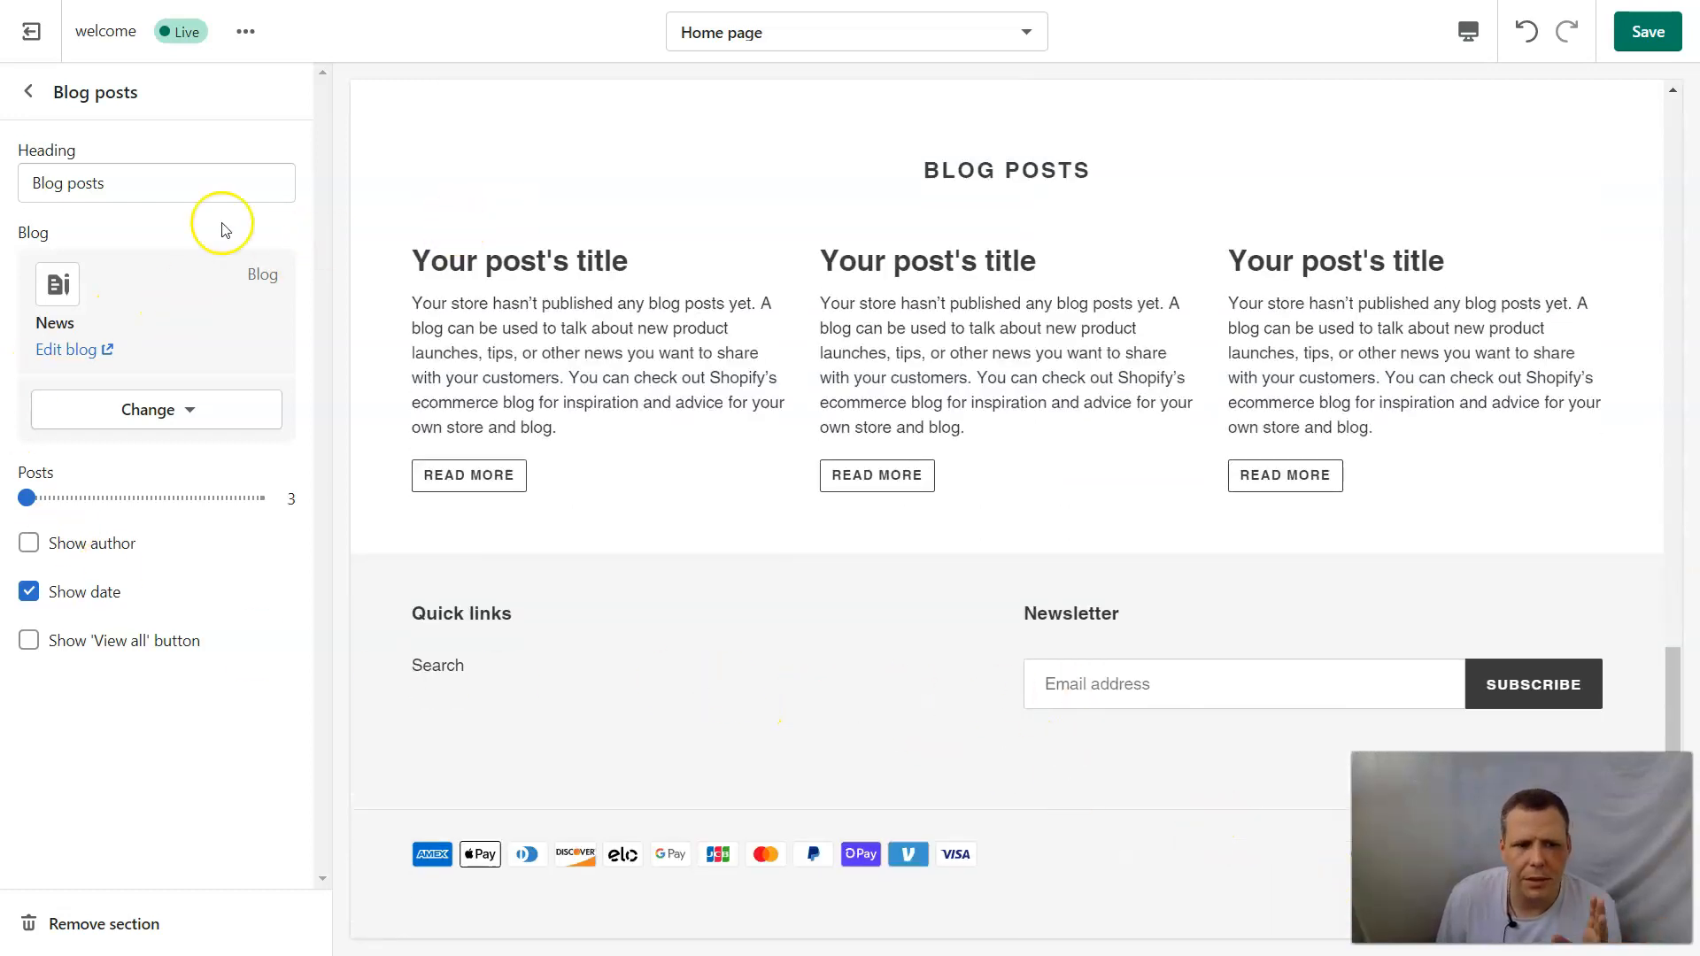
{"action": "scroll", "coordinate": [1011, 206], "scroll_direction": "up", "scroll_amount": 3}
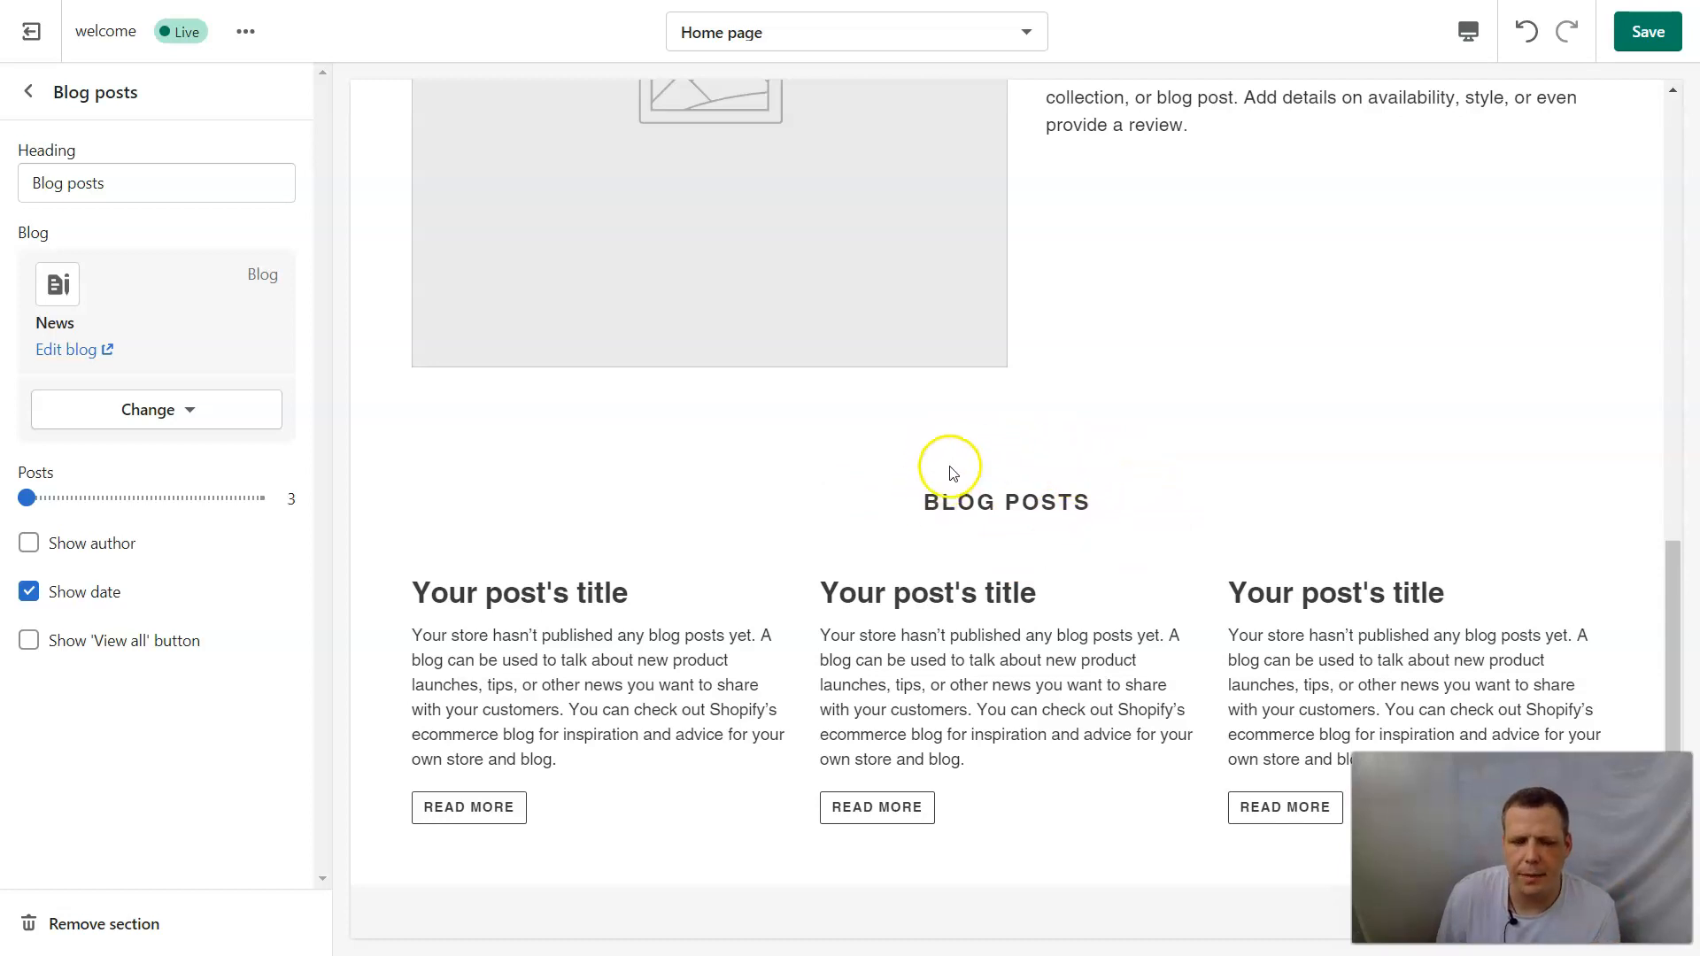
{"action": "scroll", "coordinate": [1118, 268], "scroll_direction": "up", "scroll_amount": 7}
{"action": "scroll", "coordinate": [1119, 268], "scroll_direction": "up", "scroll_amount": 5}
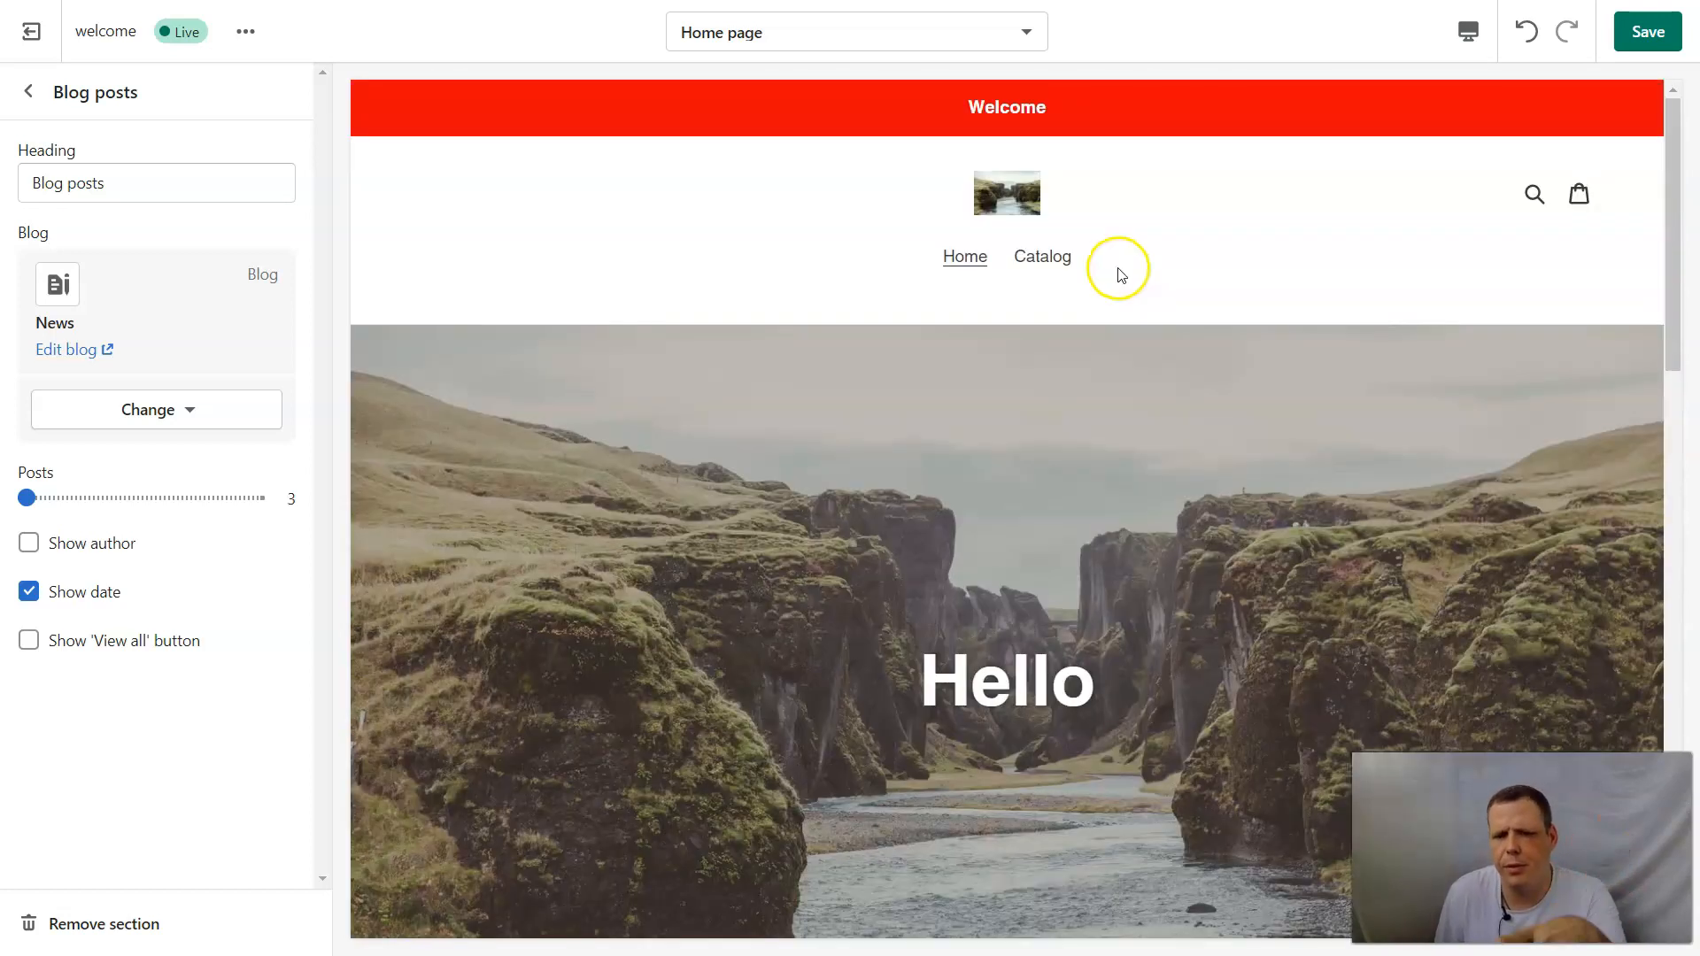
{"action": "scroll", "coordinate": [1121, 274], "scroll_direction": "down", "scroll_amount": 15}
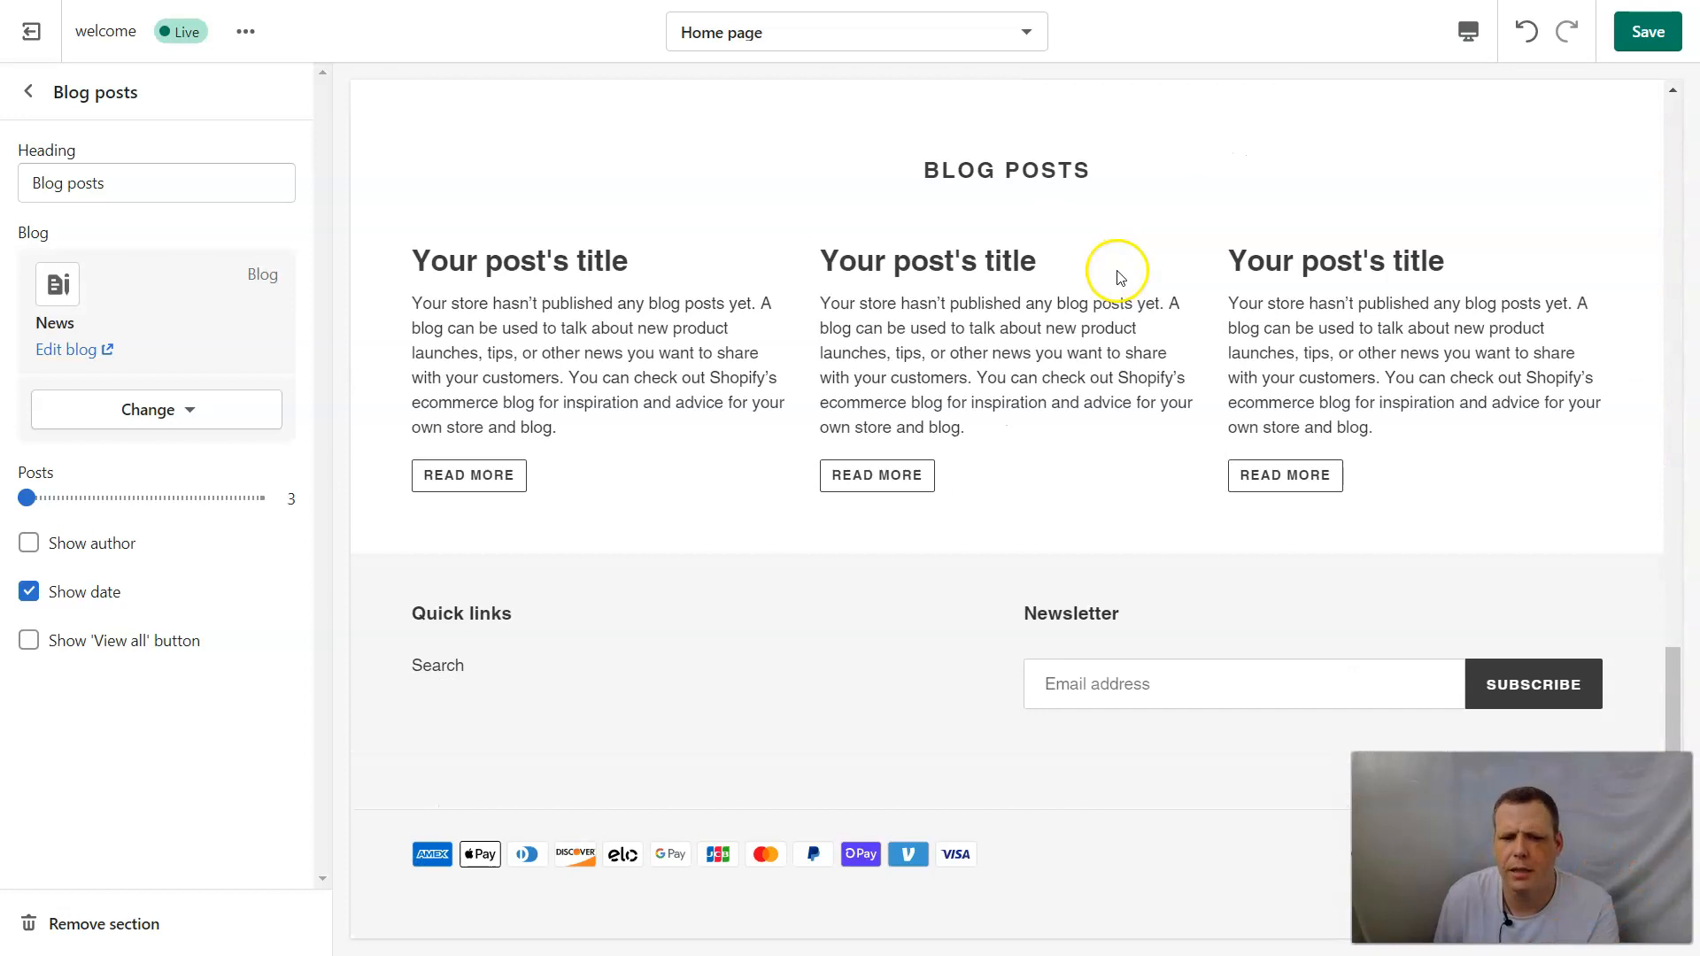
{"action": "scroll", "coordinate": [1121, 279], "scroll_direction": "up", "scroll_amount": 6}
{"action": "scroll", "coordinate": [1118, 275], "scroll_direction": "up", "scroll_amount": 5}
{"action": "scroll", "coordinate": [1139, 309], "scroll_direction": "down", "scroll_amount": 4}
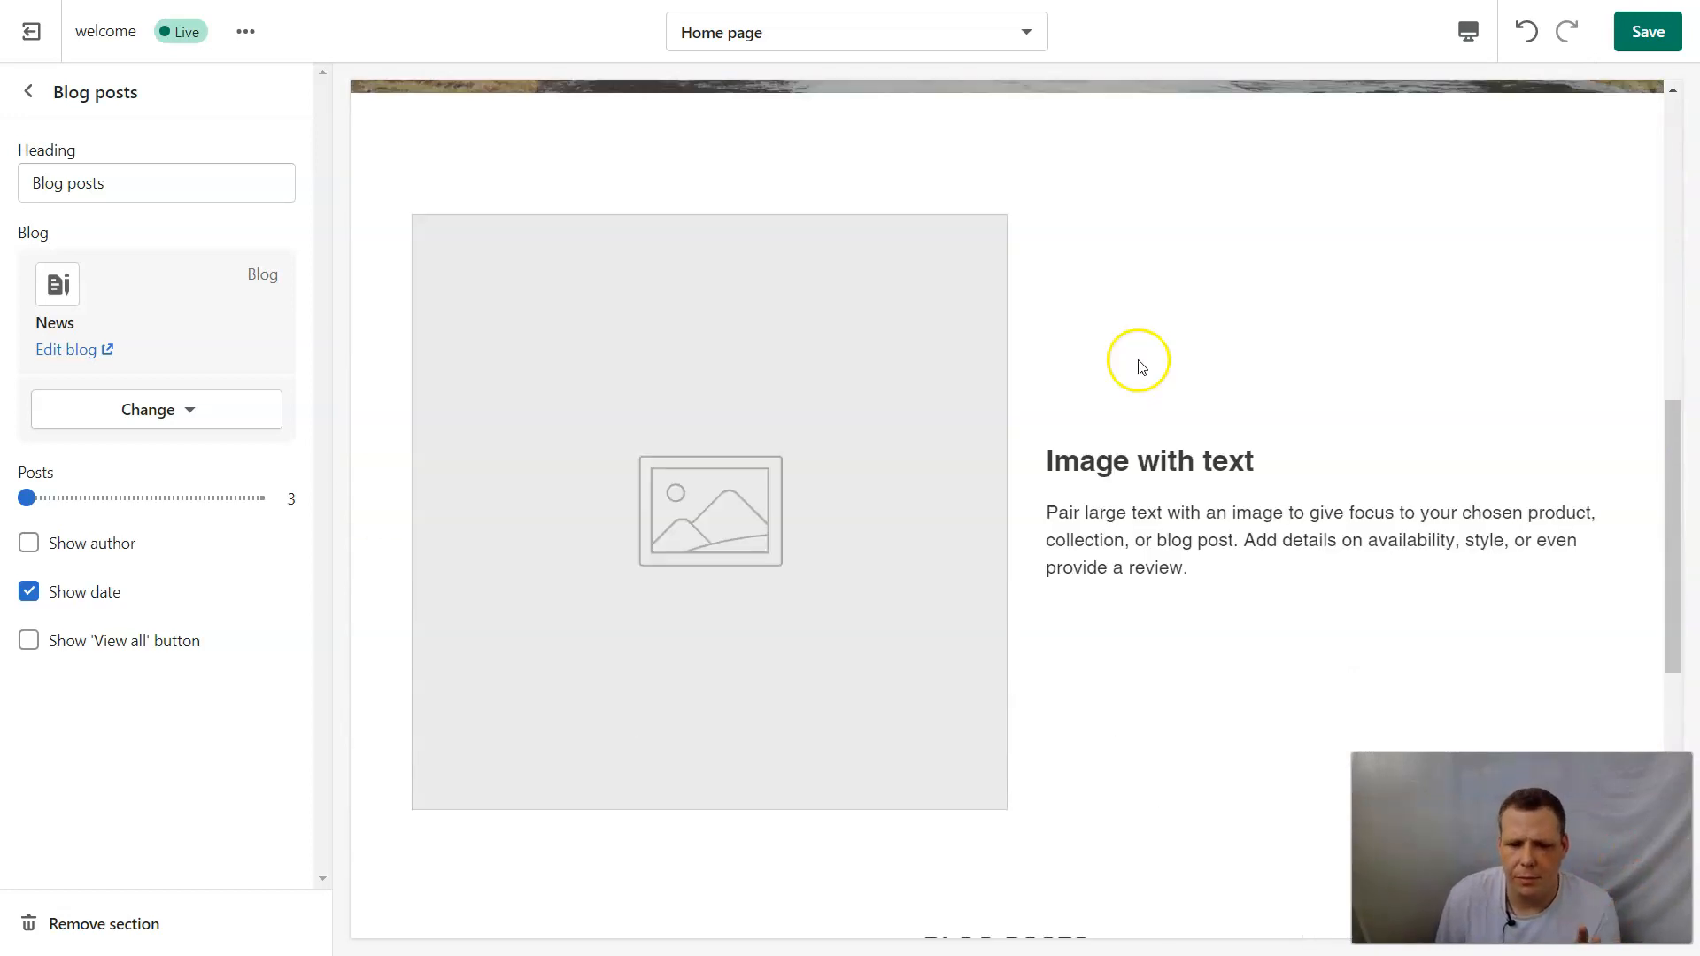
{"action": "scroll", "coordinate": [1141, 374], "scroll_direction": "down", "scroll_amount": 4}
{"action": "scroll", "coordinate": [1139, 372], "scroll_direction": "up", "scroll_amount": 4}
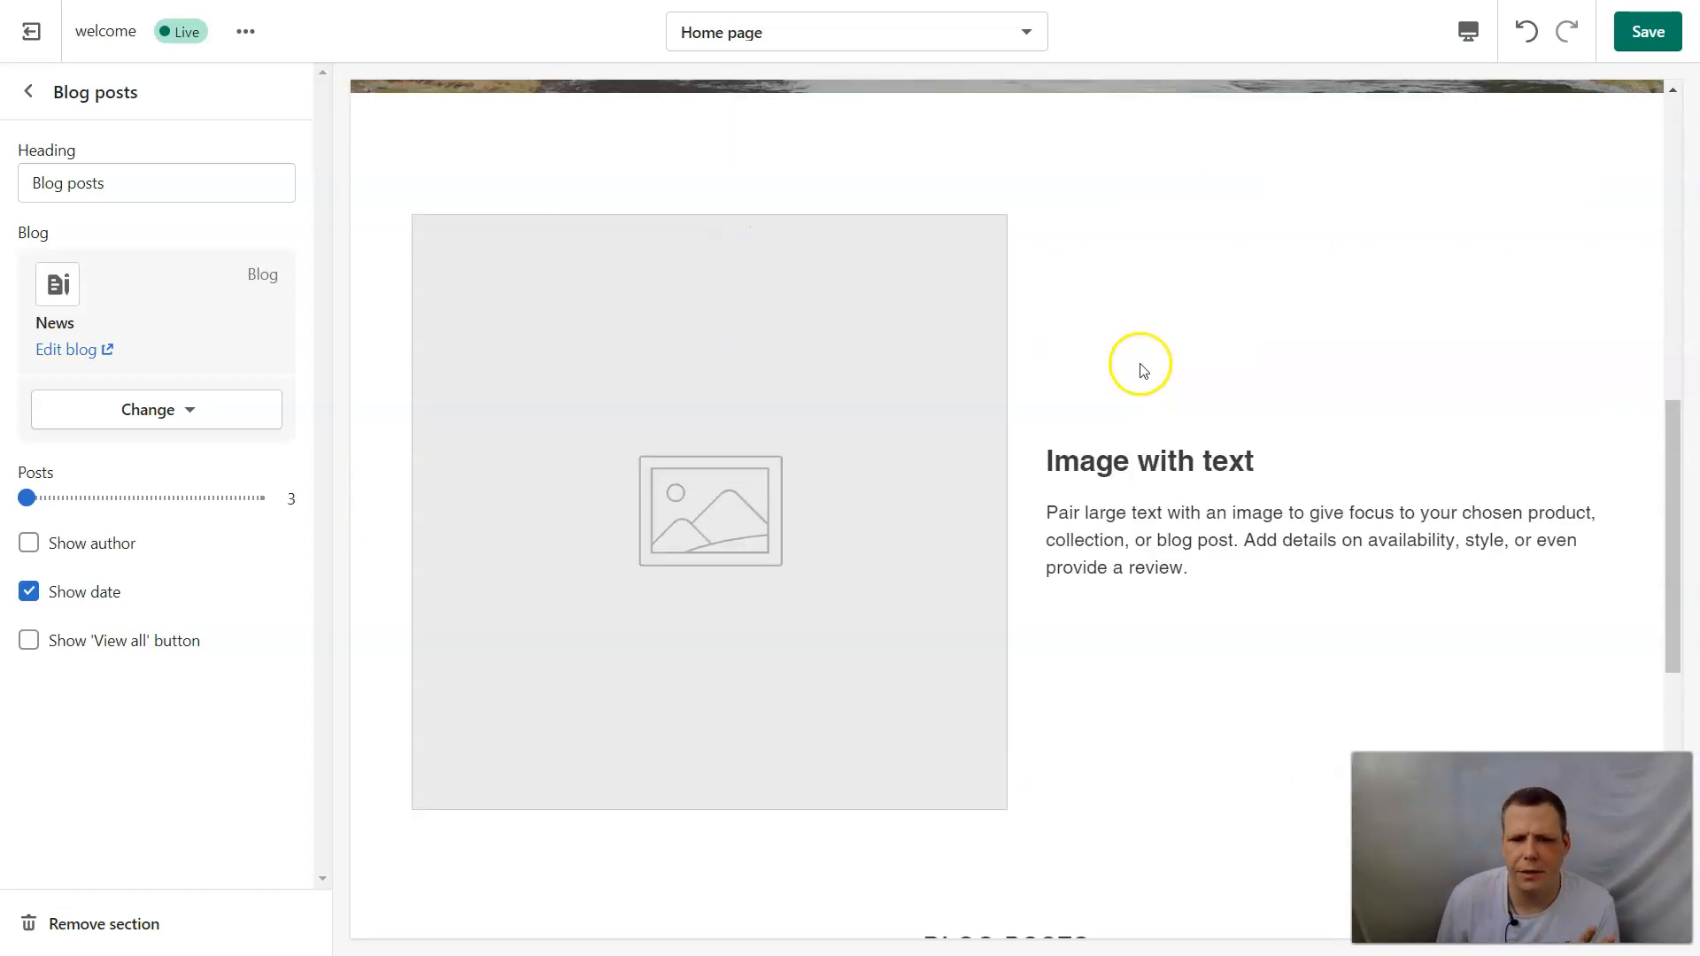
{"action": "scroll", "coordinate": [1139, 372], "scroll_direction": "down", "scroll_amount": 7}
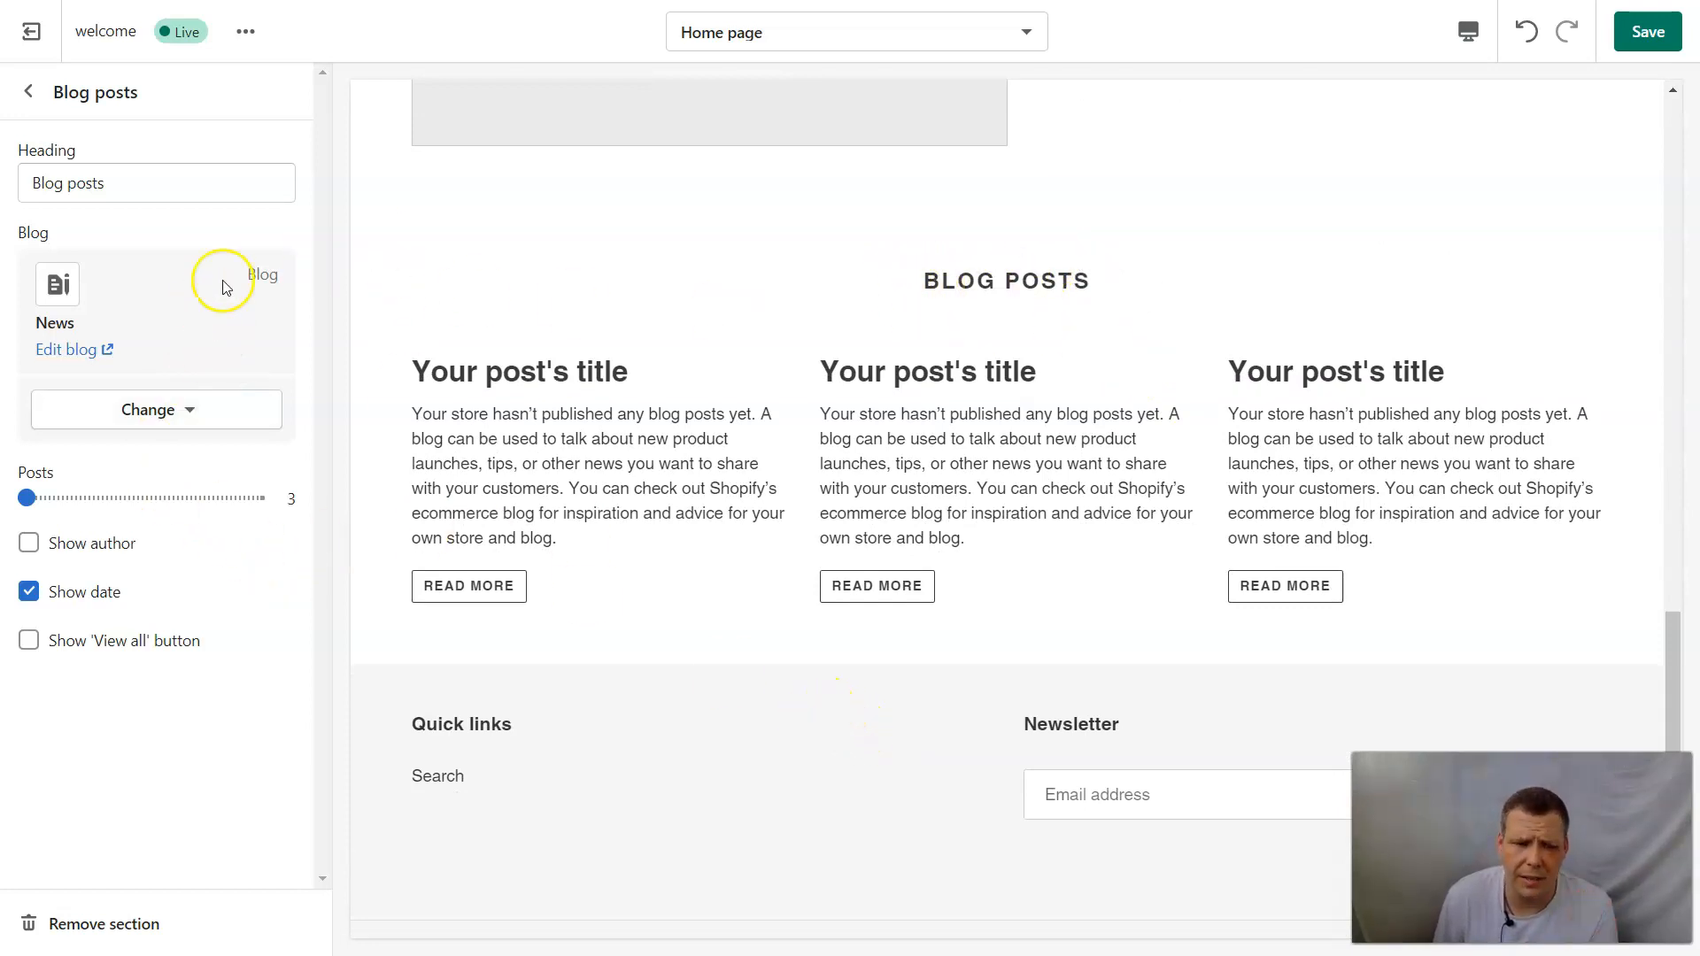
Set the Blog posts section's heading to "Our Blogs About Nature".
{"action": "left_click", "coordinate": [127, 186]}
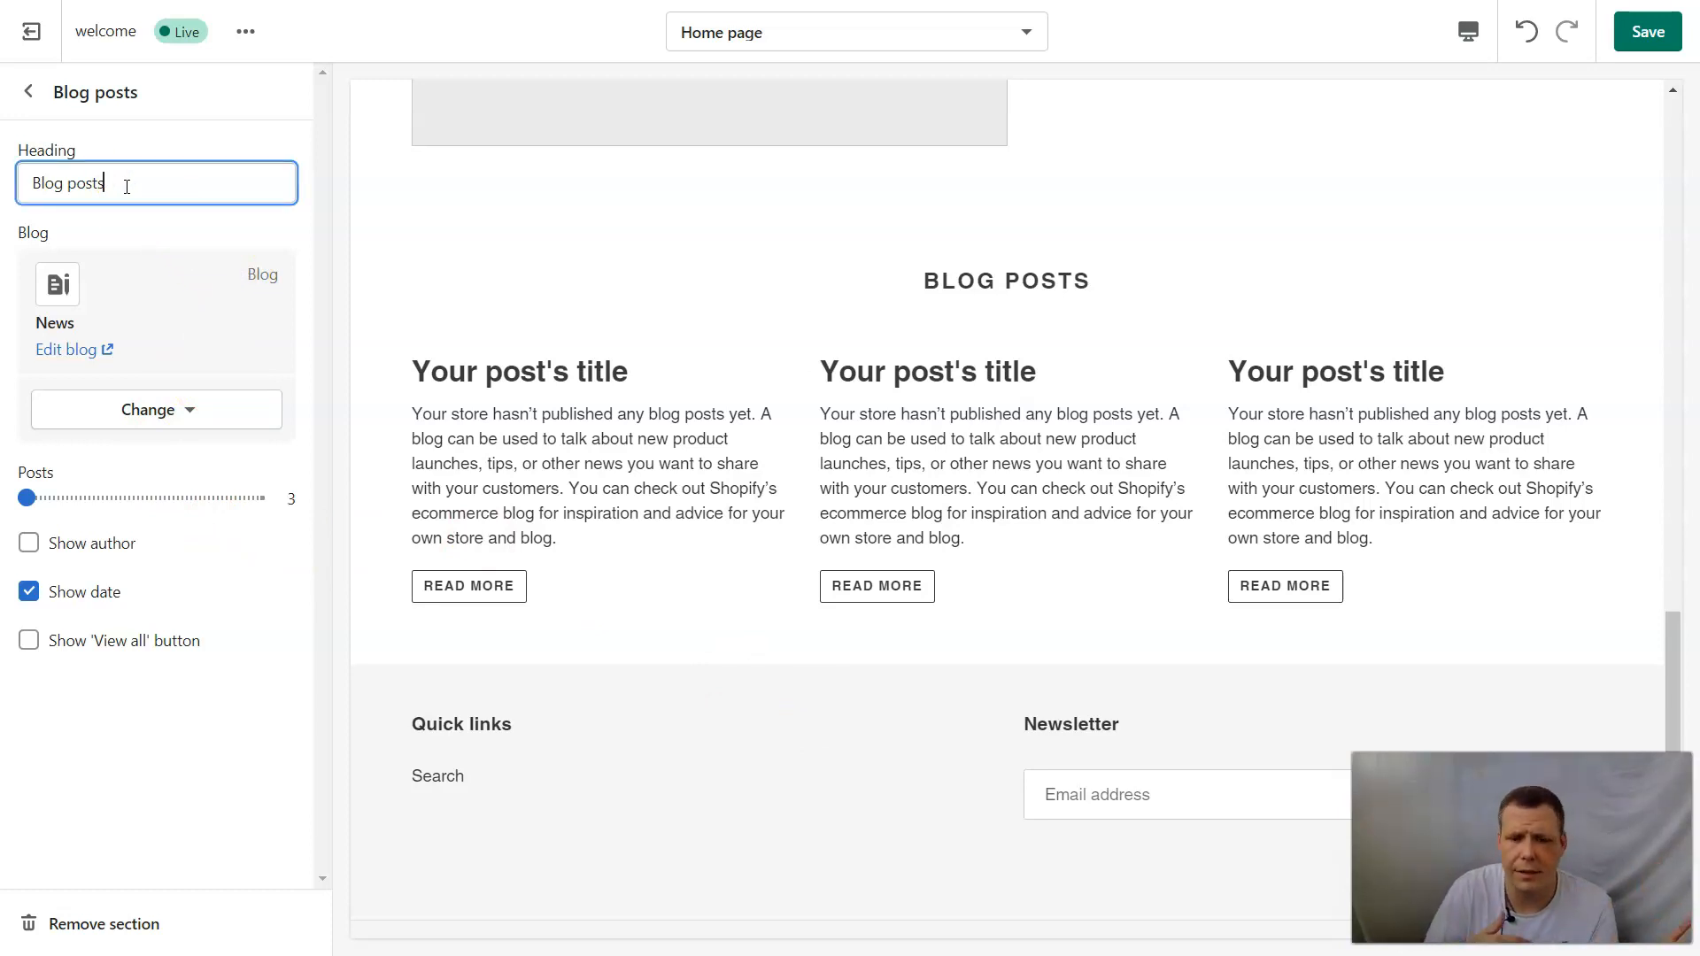
{"action": "key", "text": "BackSpace"}
{"action": "key", "text": "BackSpace"}
{"action": "key", "text": "BackSpace"}
{"action": "key", "text": "BackSpace"}
{"action": "key", "text": "BackSpace"}
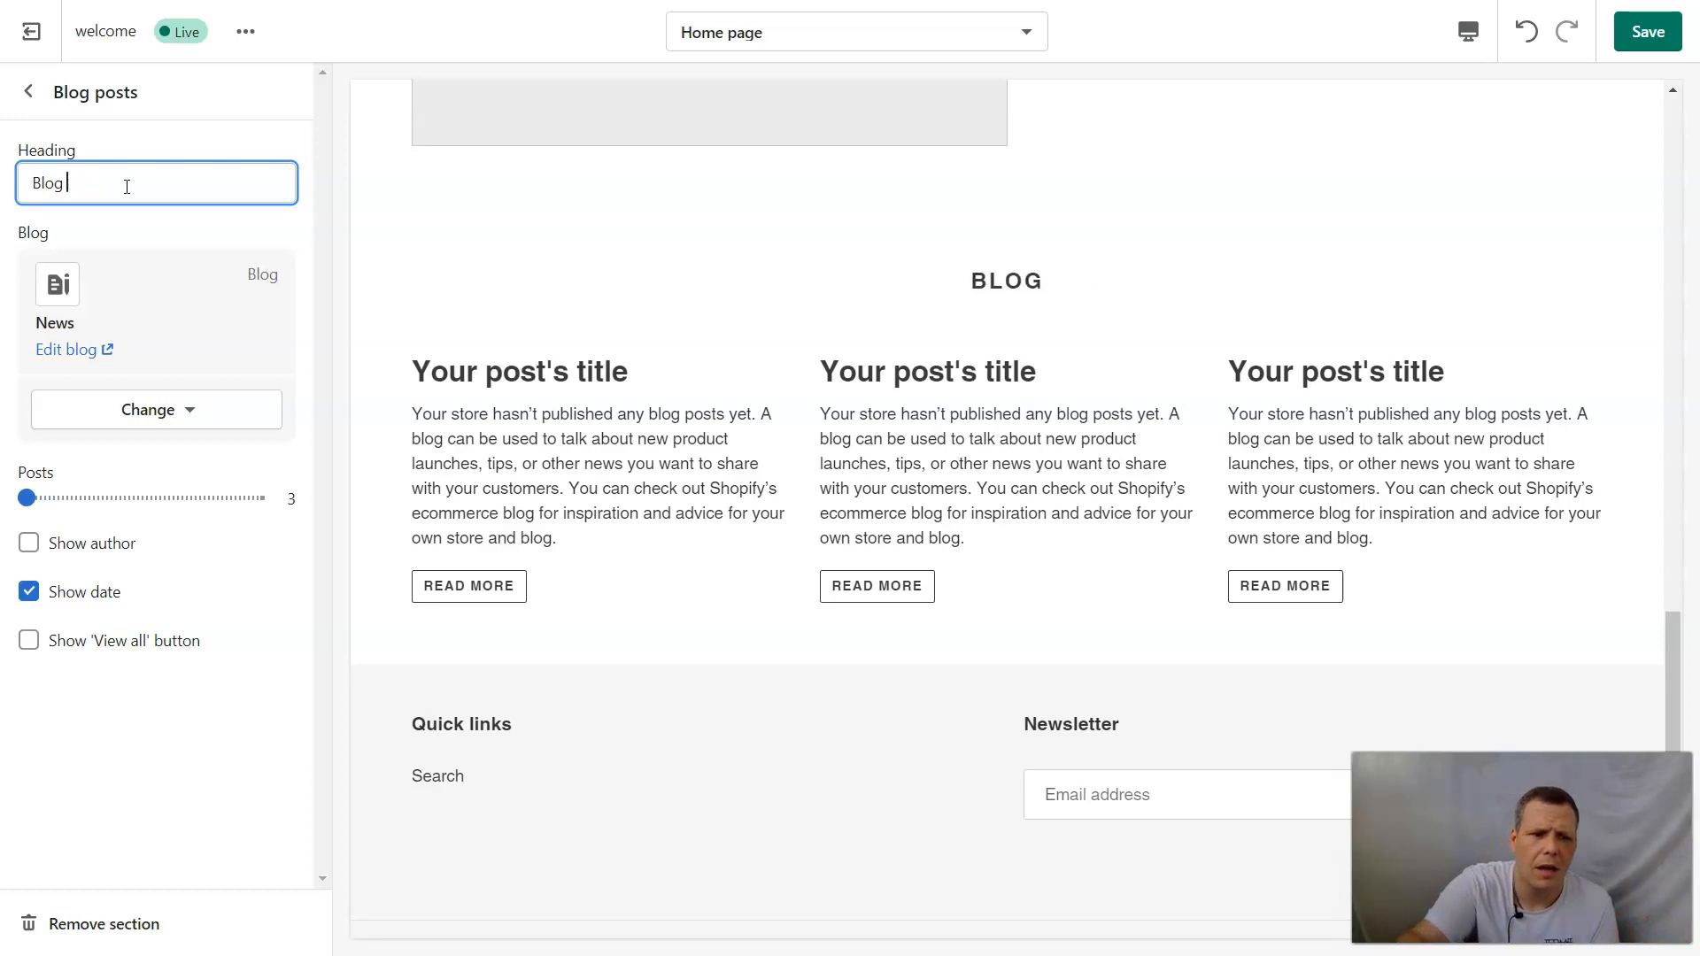
{"action": "key", "text": "BackSpace"}
{"action": "key", "text": "BackSpace"}
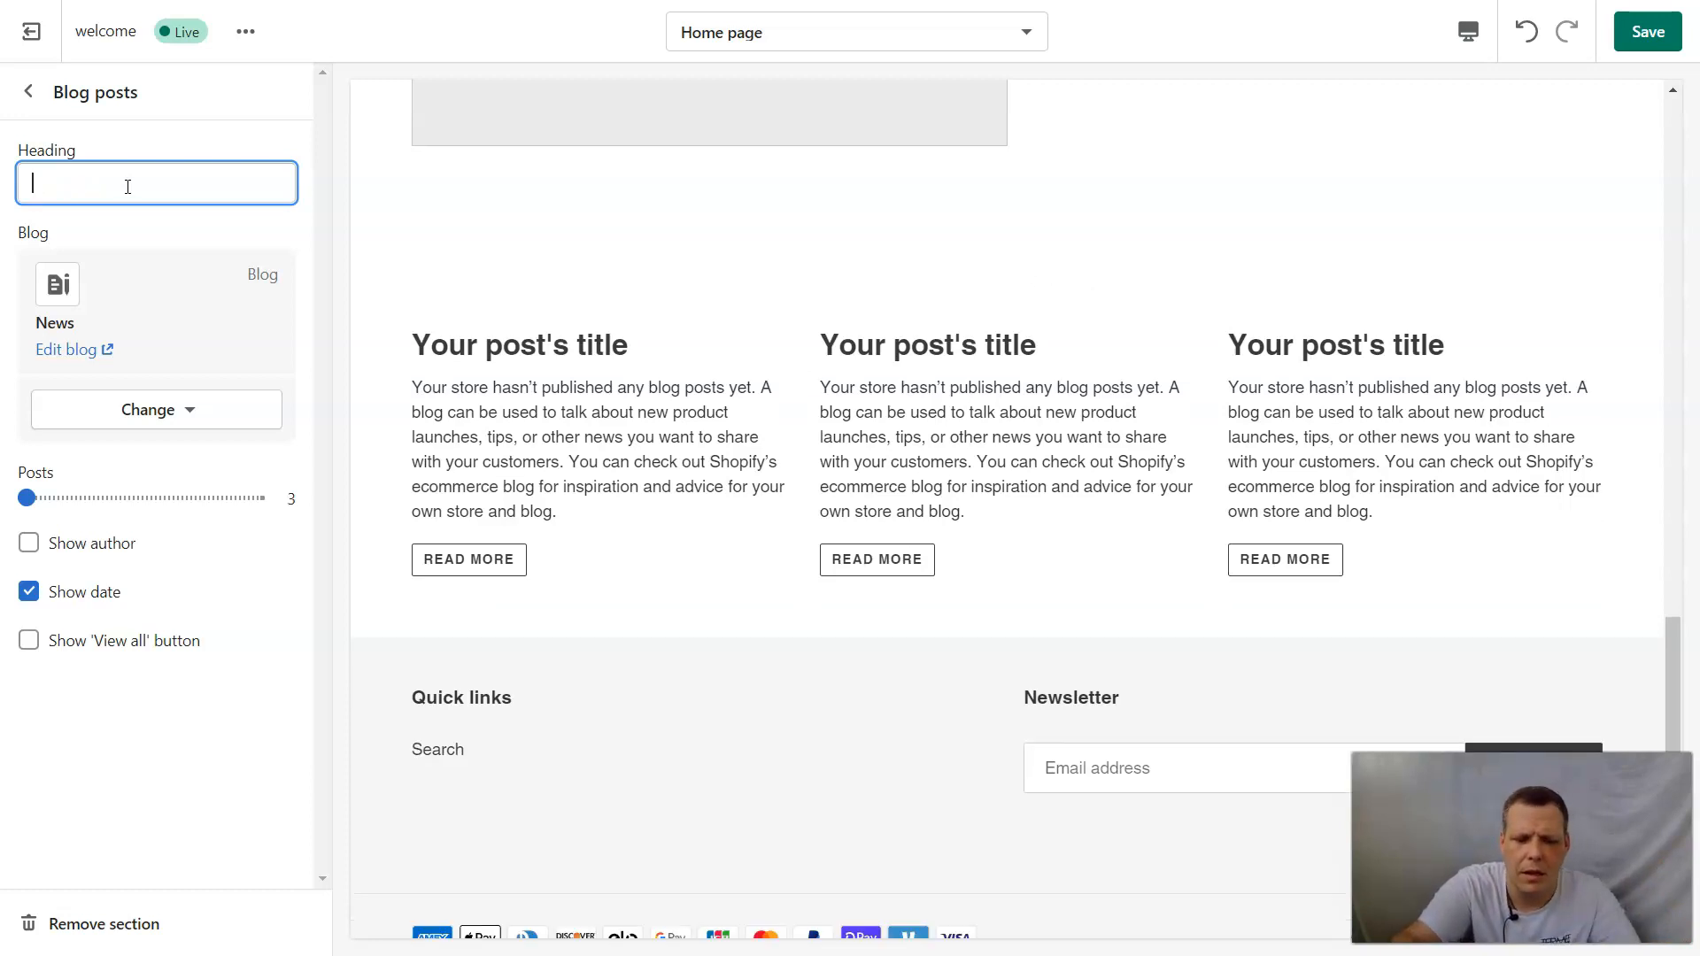
{"action": "type", "text": "Our Blogs"}
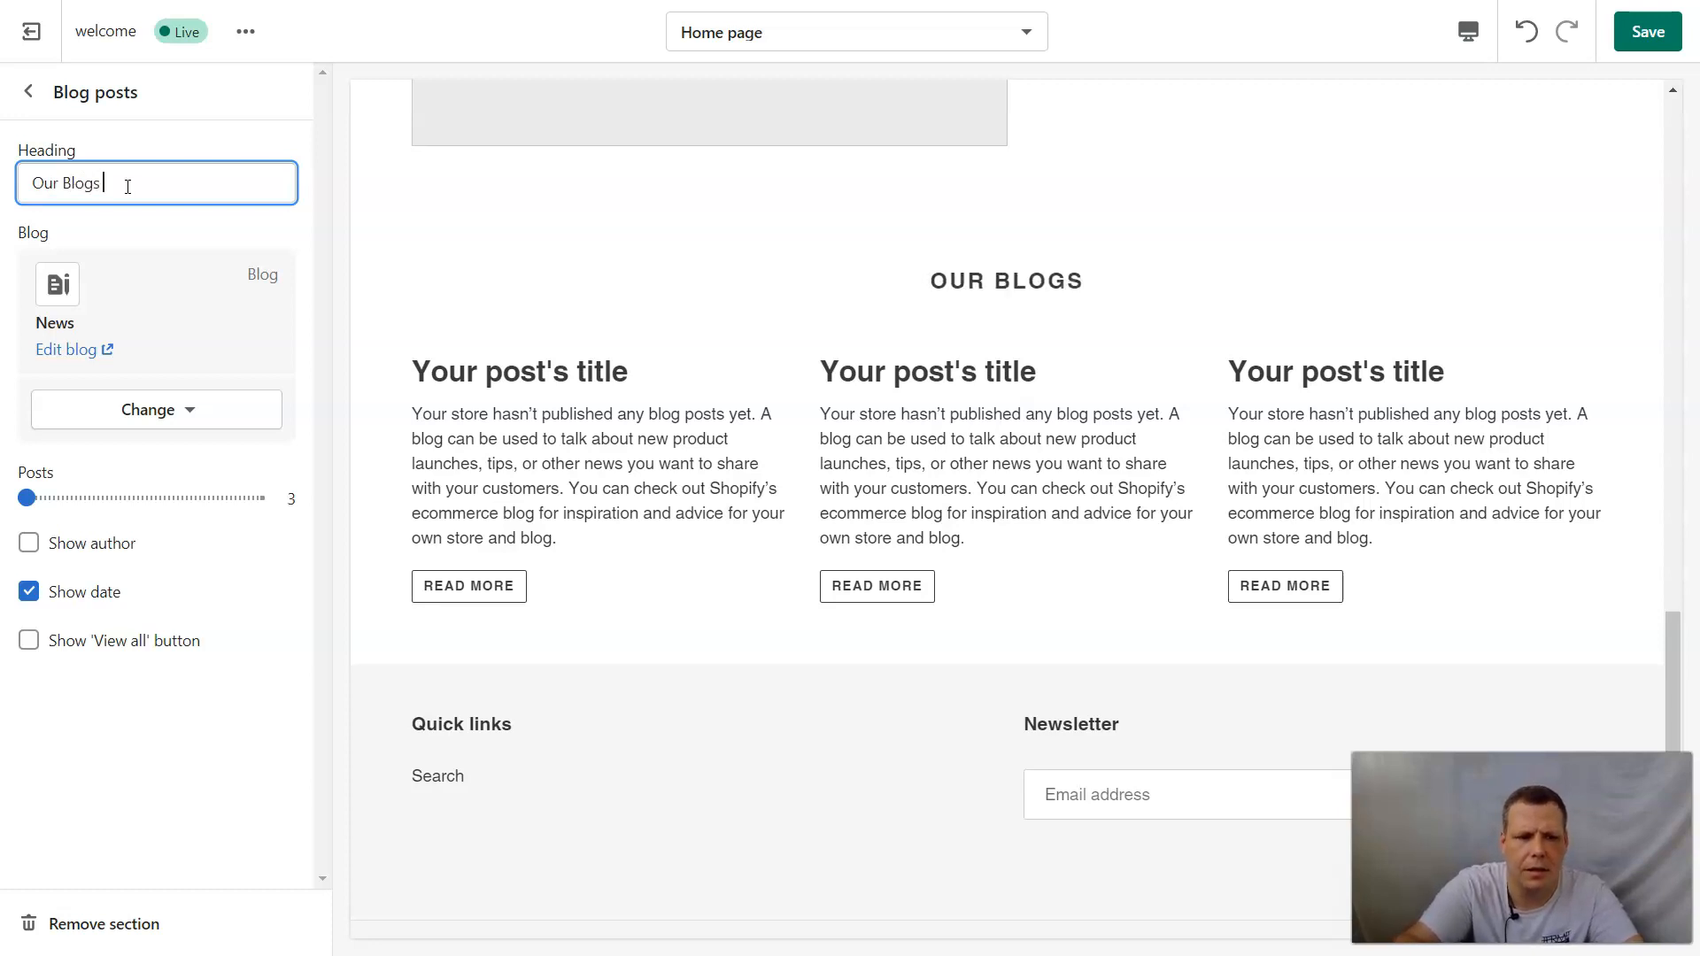
{"action": "type", "text": " About "}
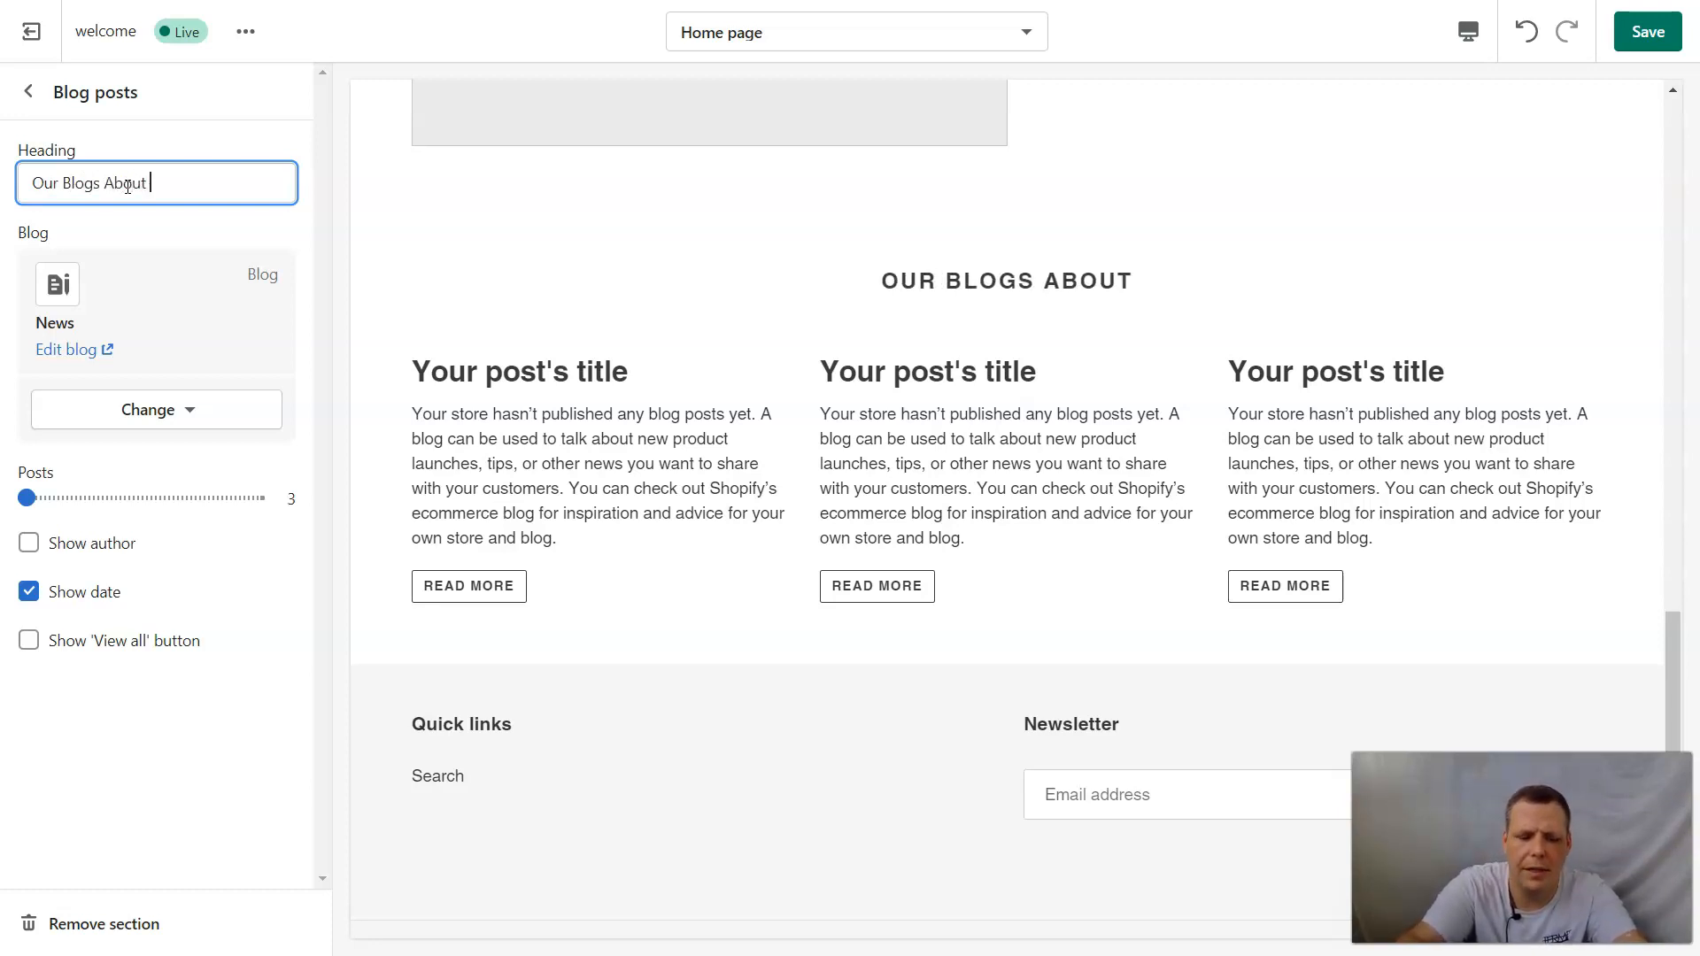
{"action": "type", "text": "Natre"}
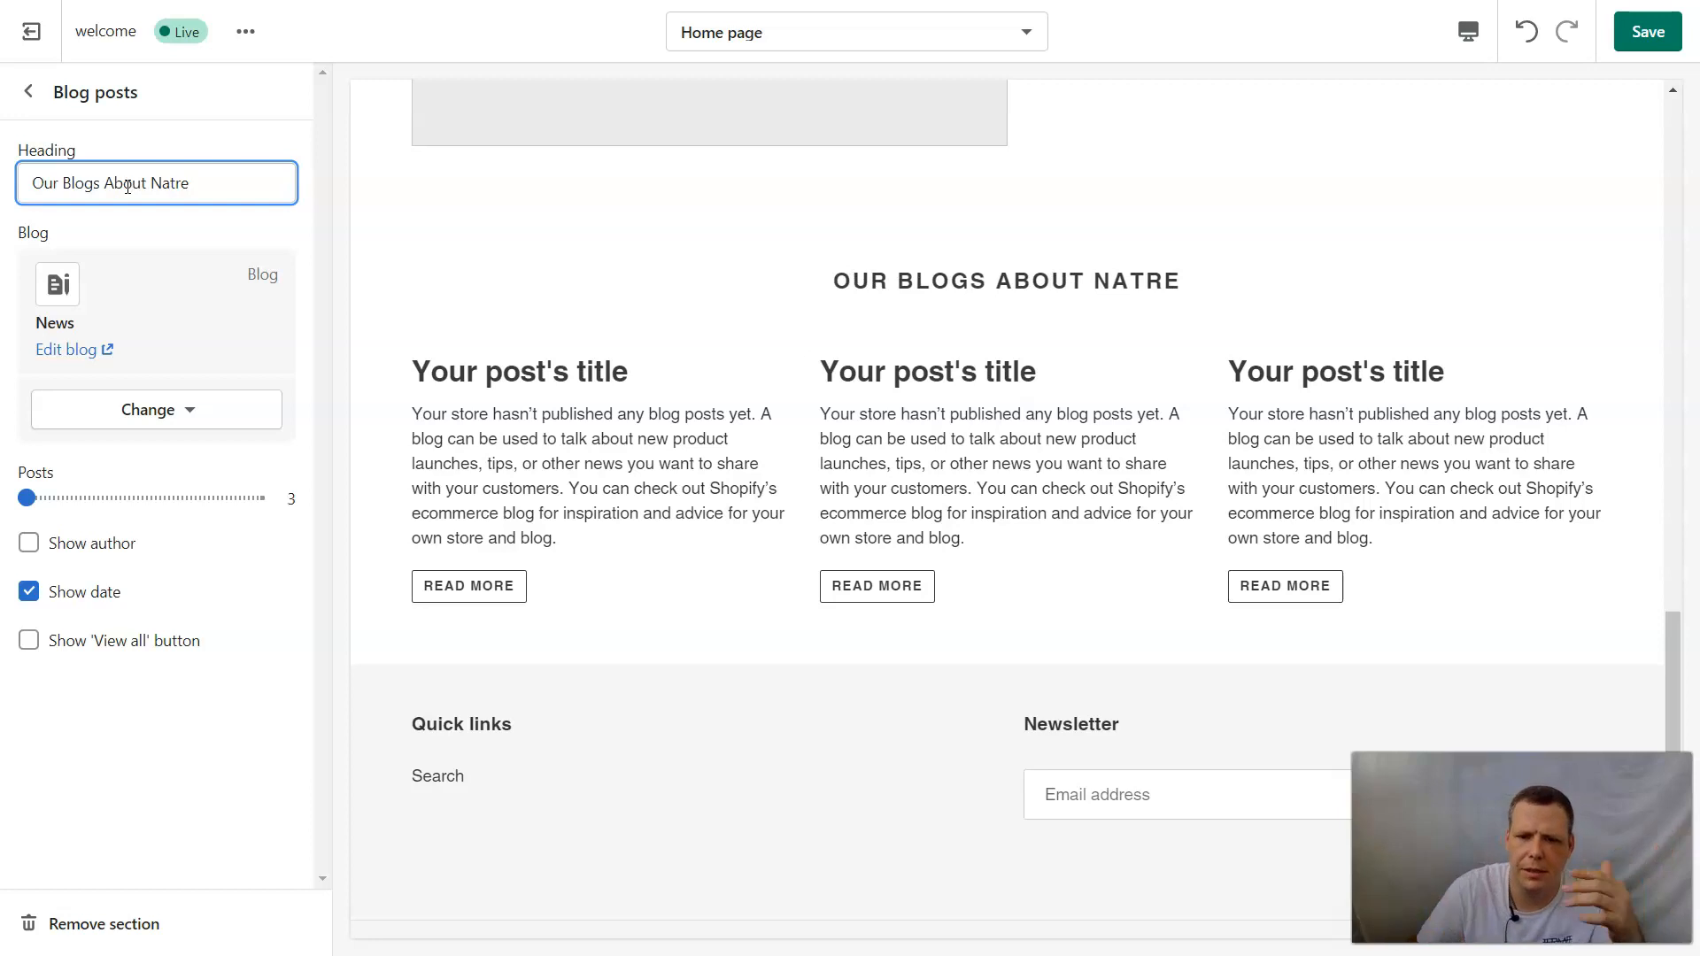
{"action": "key", "text": "BackSpace"}
{"action": "key", "text": "BackSpace"}
{"action": "type", "text": "ure"}
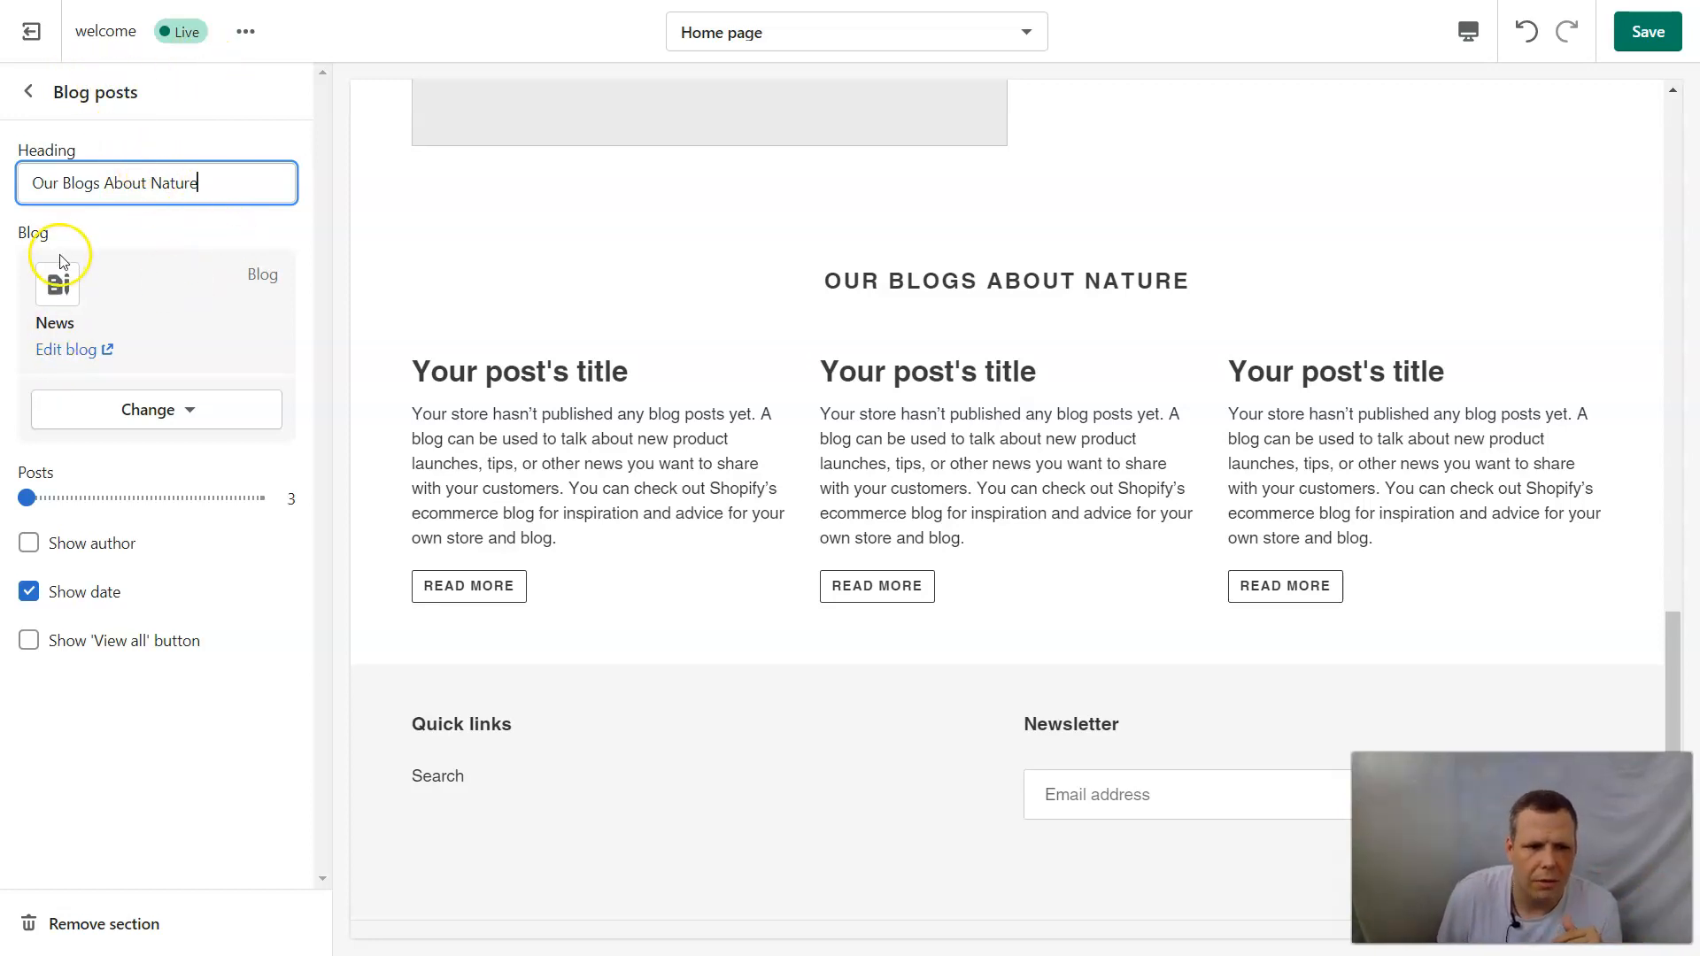
Open the linked News blog, change its title to "New News", and bring up its website SEO fields for editing.
{"action": "left_click", "coordinate": [78, 350]}
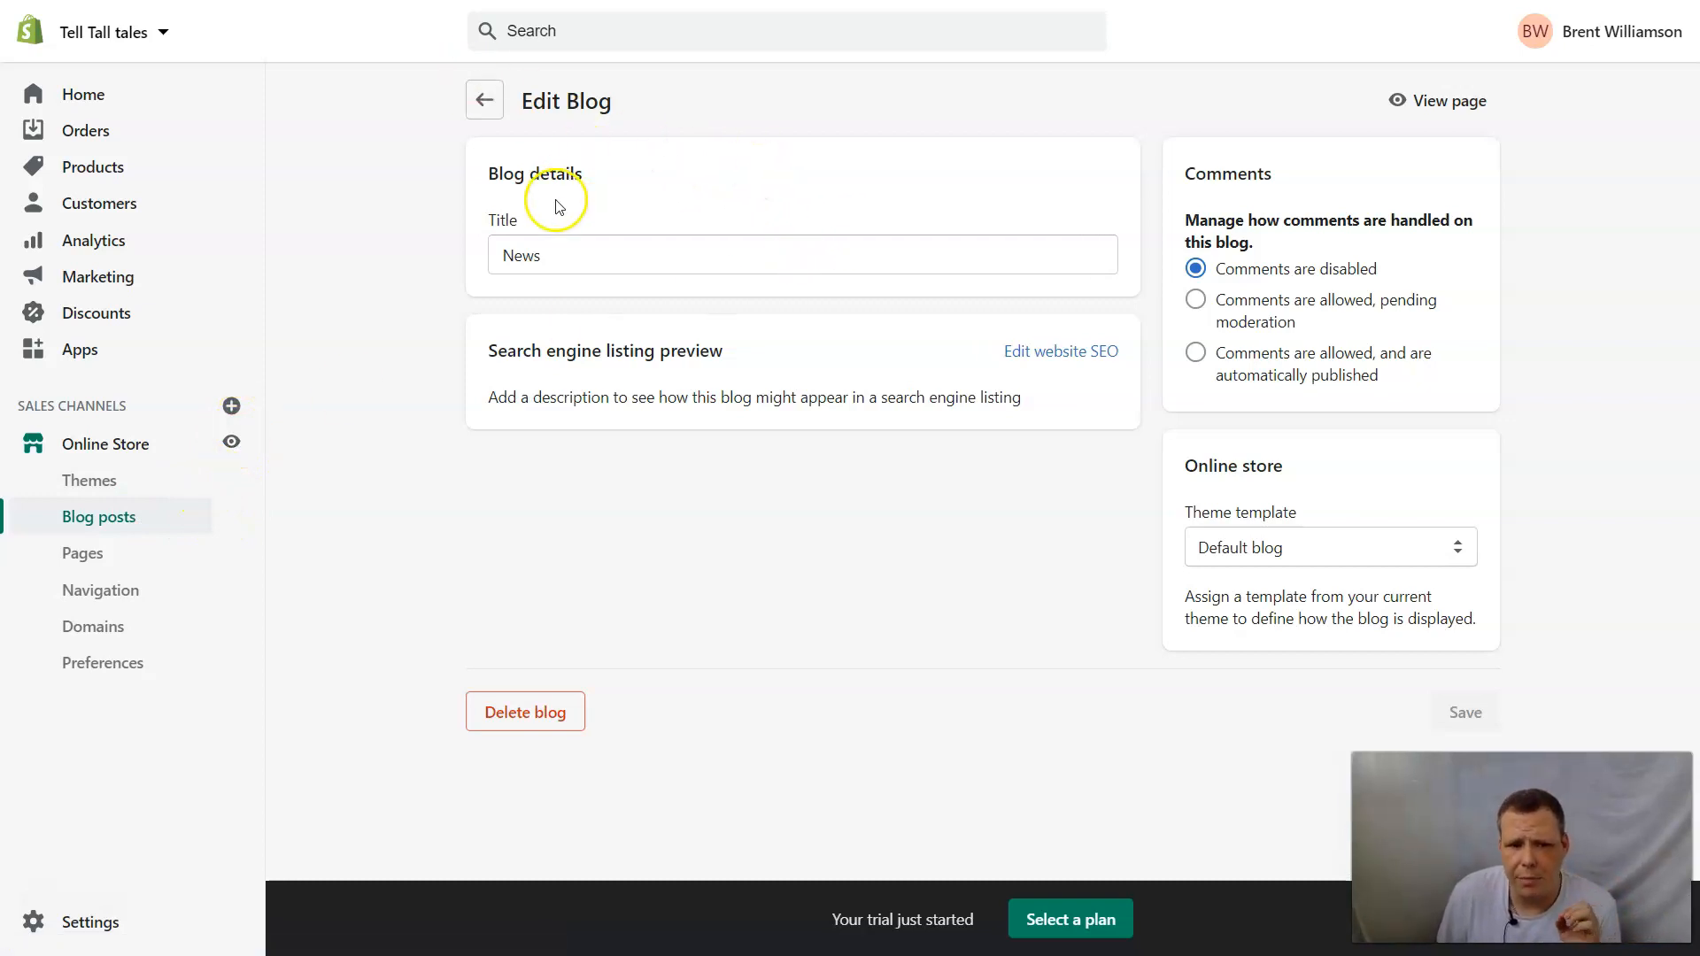
{"action": "left_click", "coordinate": [595, 258]}
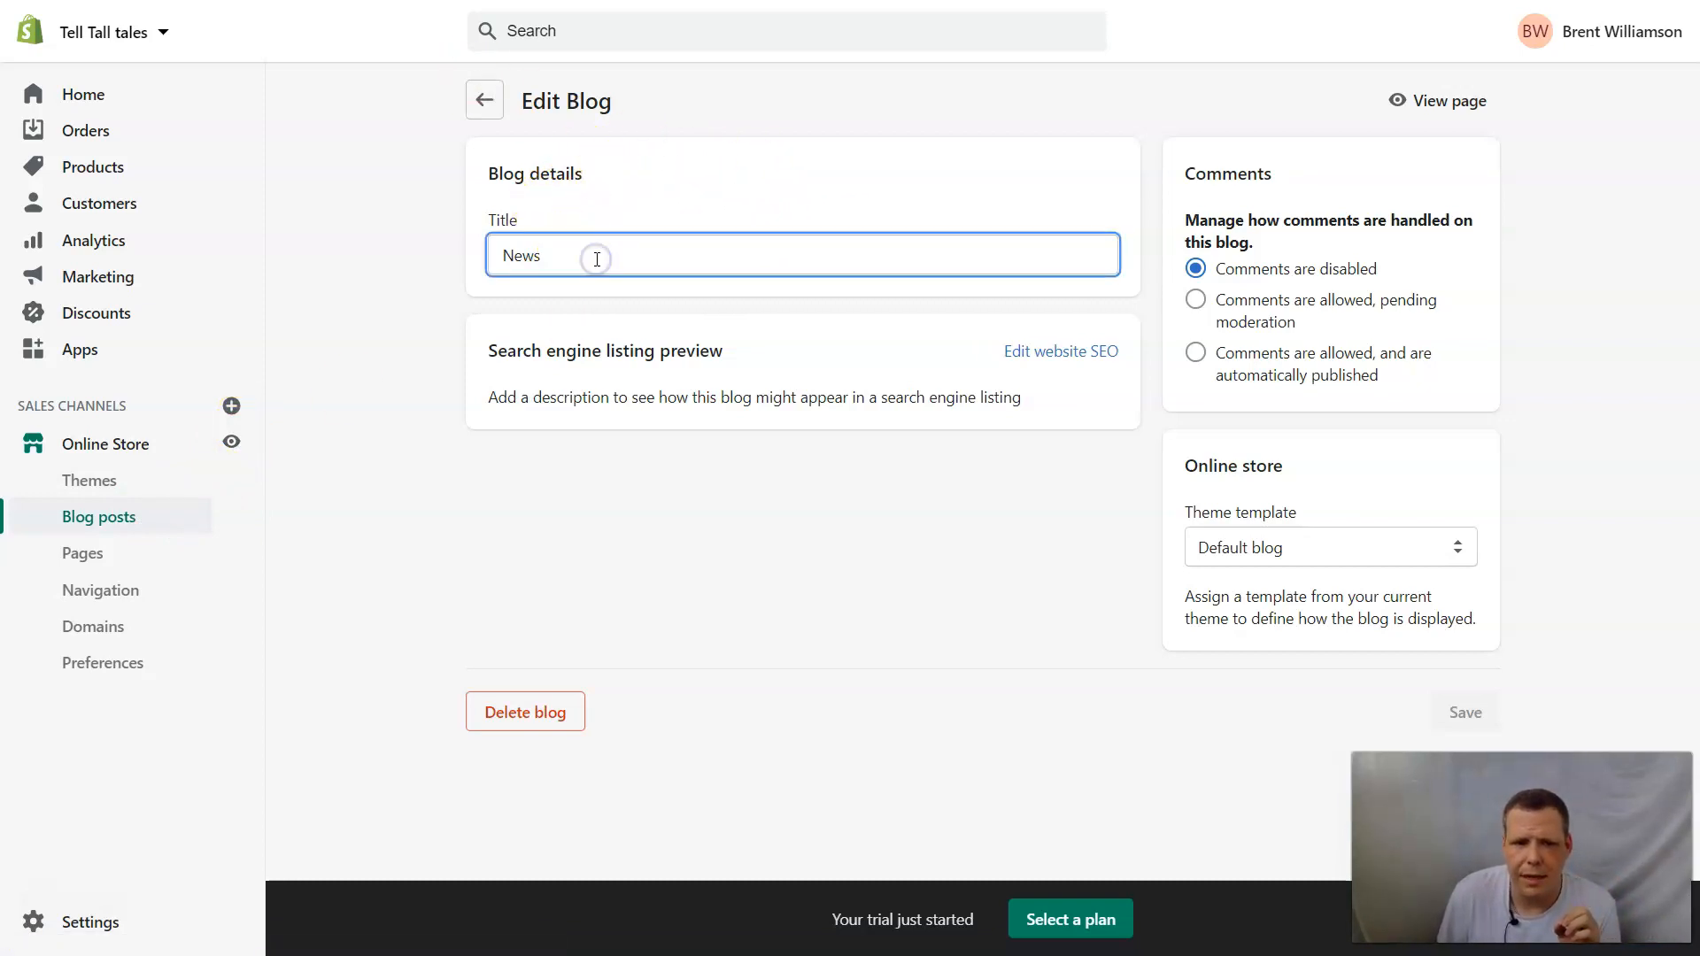
{"action": "key", "text": "BackSpace"}
{"action": "key", "text": "BackSpace"}
{"action": "key", "text": "BackSpace"}
{"action": "key", "text": "BackSpace"}
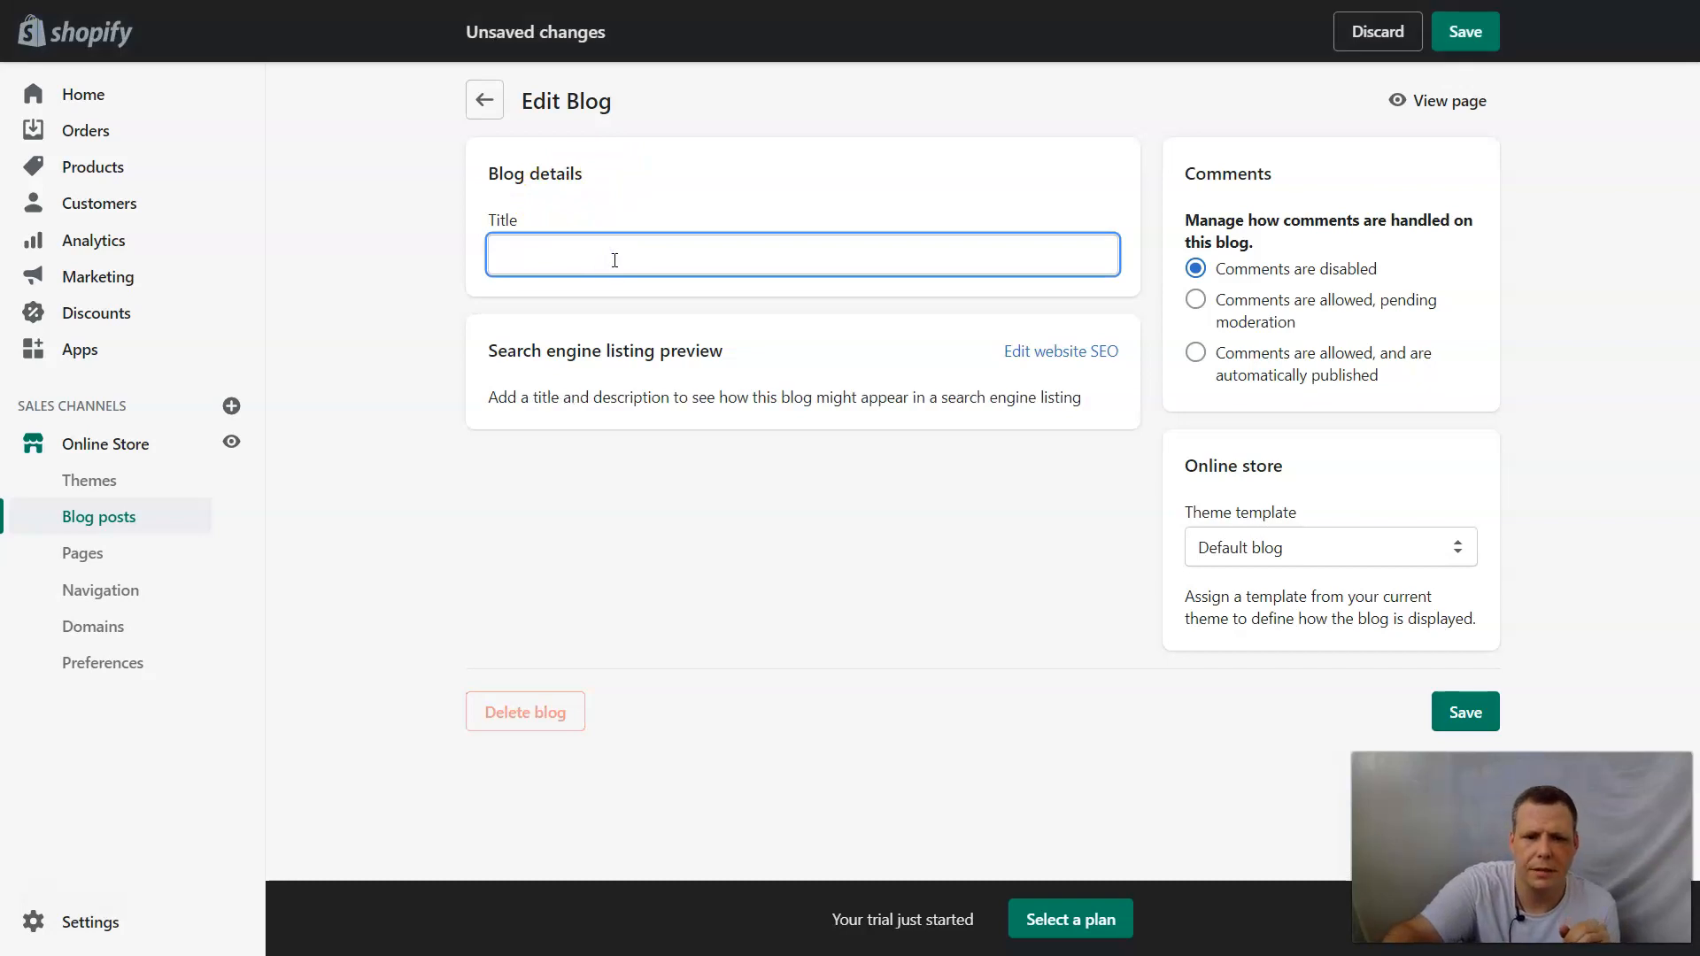
{"action": "type", "text": "N"}
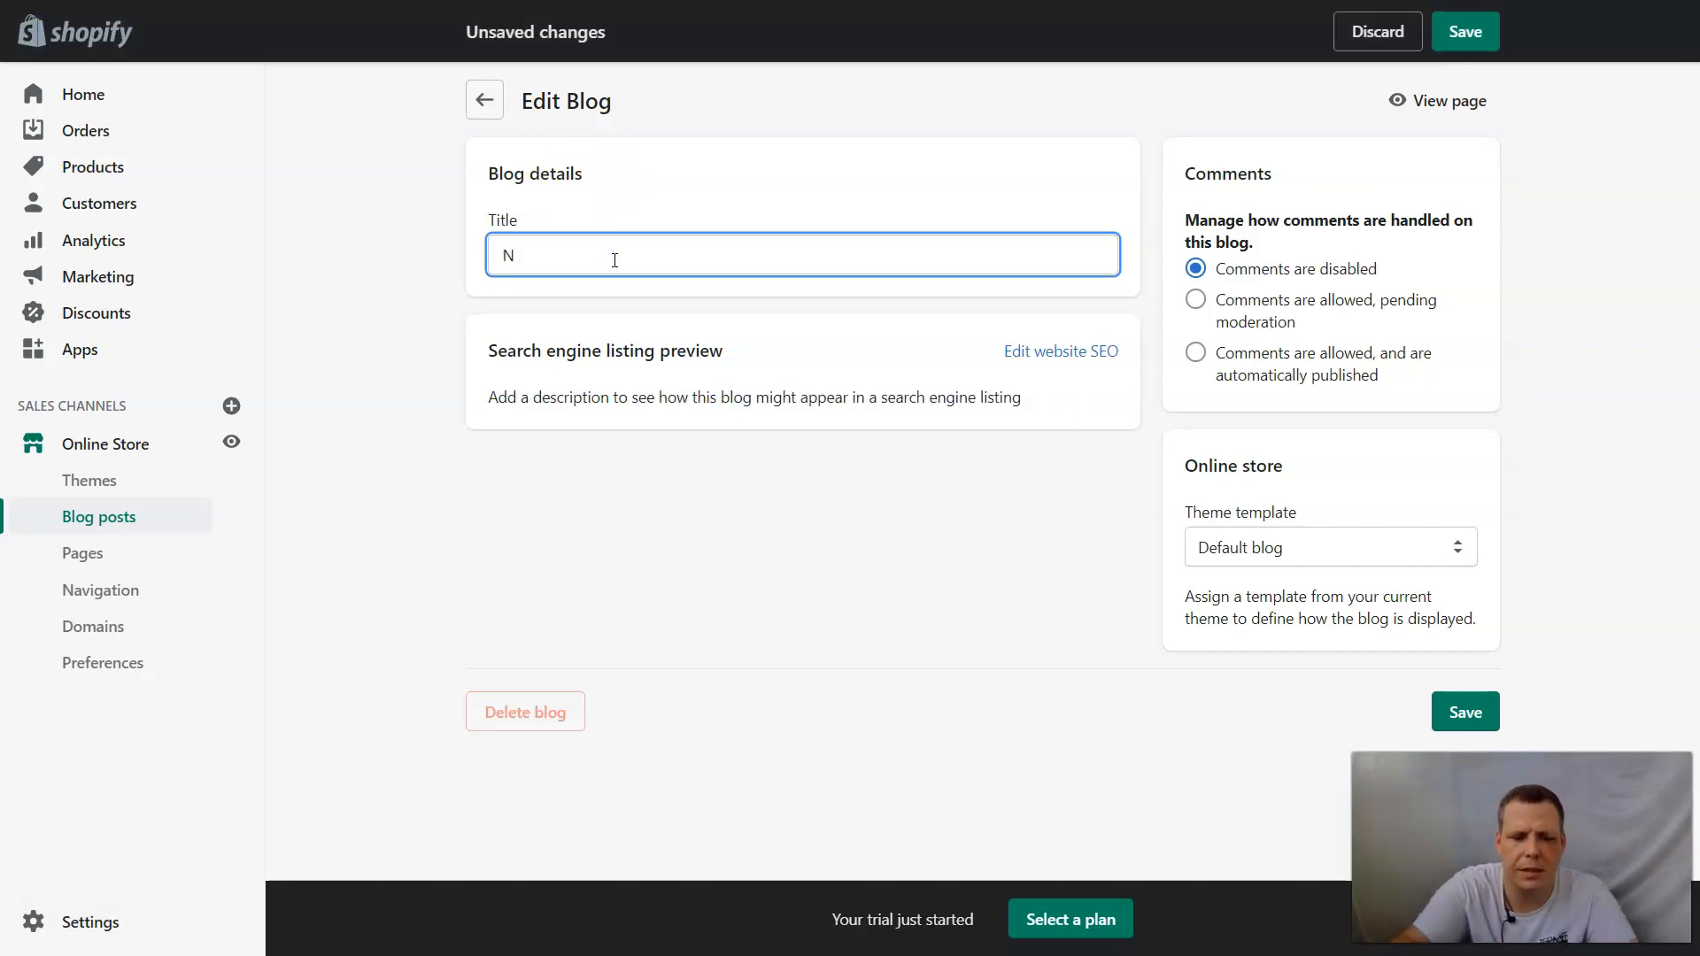
{"action": "key", "text": "BackSpace"}
{"action": "type", "text": "Product"}
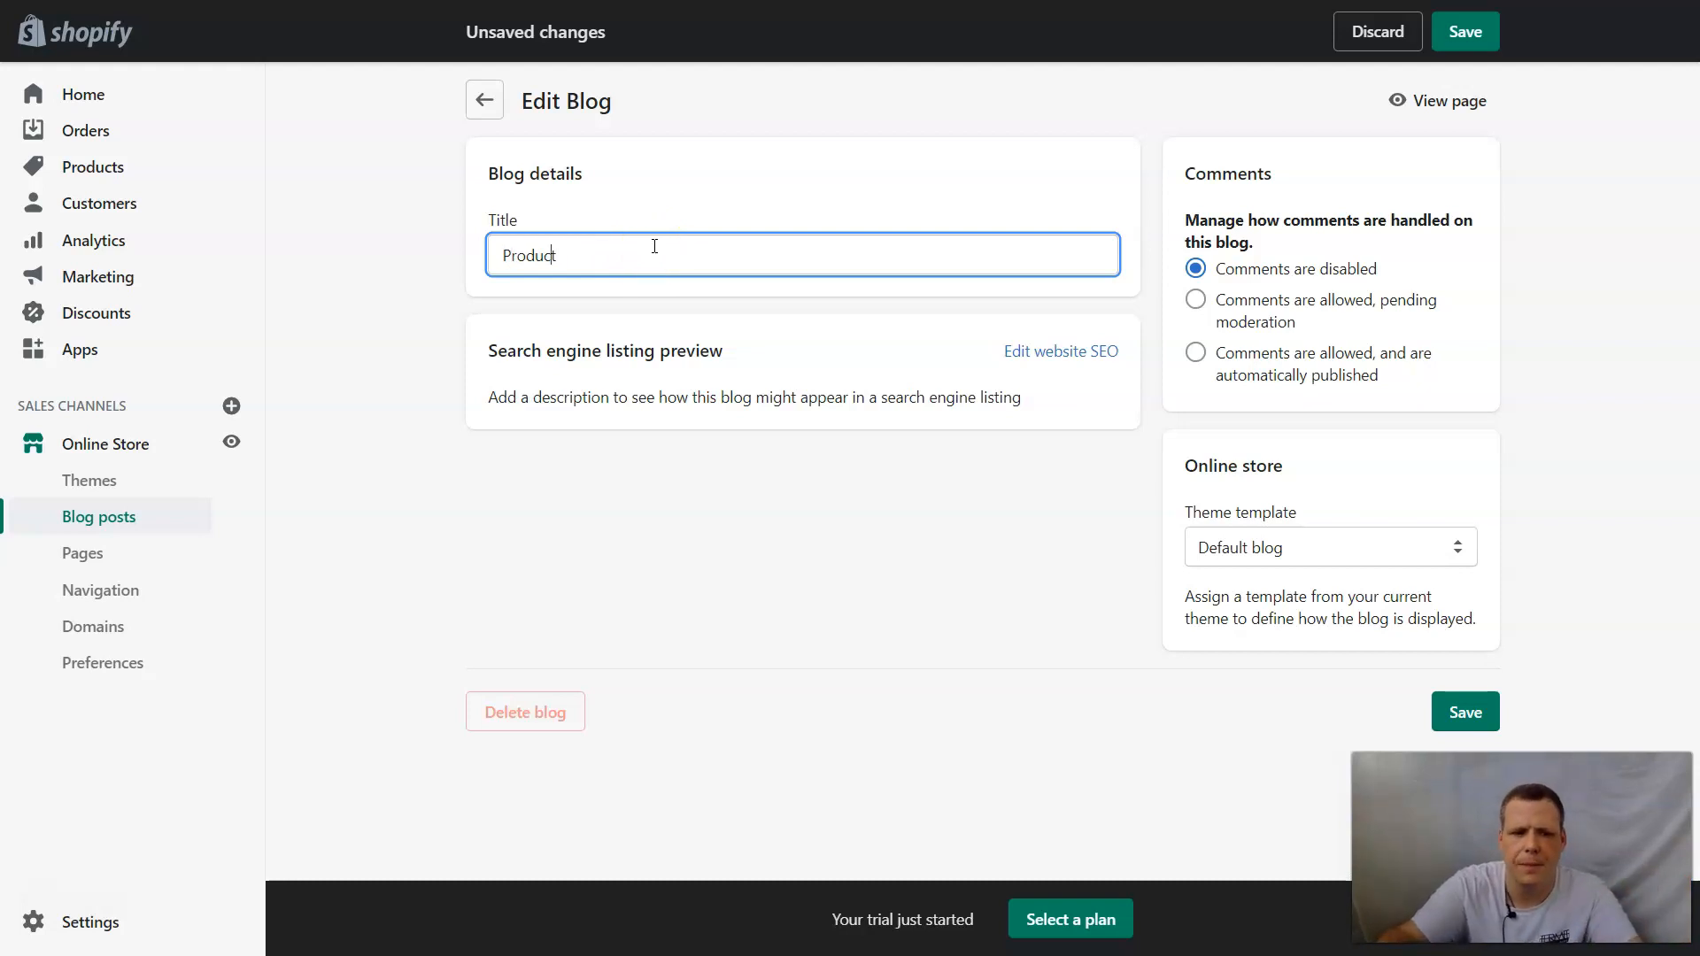
{"action": "key", "text": "BackSpace"}
{"action": "key", "text": "BackSpace"}
{"action": "key", "text": "BackSpace"}
{"action": "key", "text": "BackSpace"}
{"action": "key", "text": "BackSpace"}
{"action": "key", "text": "BackSpace"}
{"action": "type", "text": "B"}
{"action": "key", "text": "BackSpace"}
{"action": "key", "text": "BackSpace"}
{"action": "key", "text": "BackSpace"}
{"action": "type", "text": "New News"}
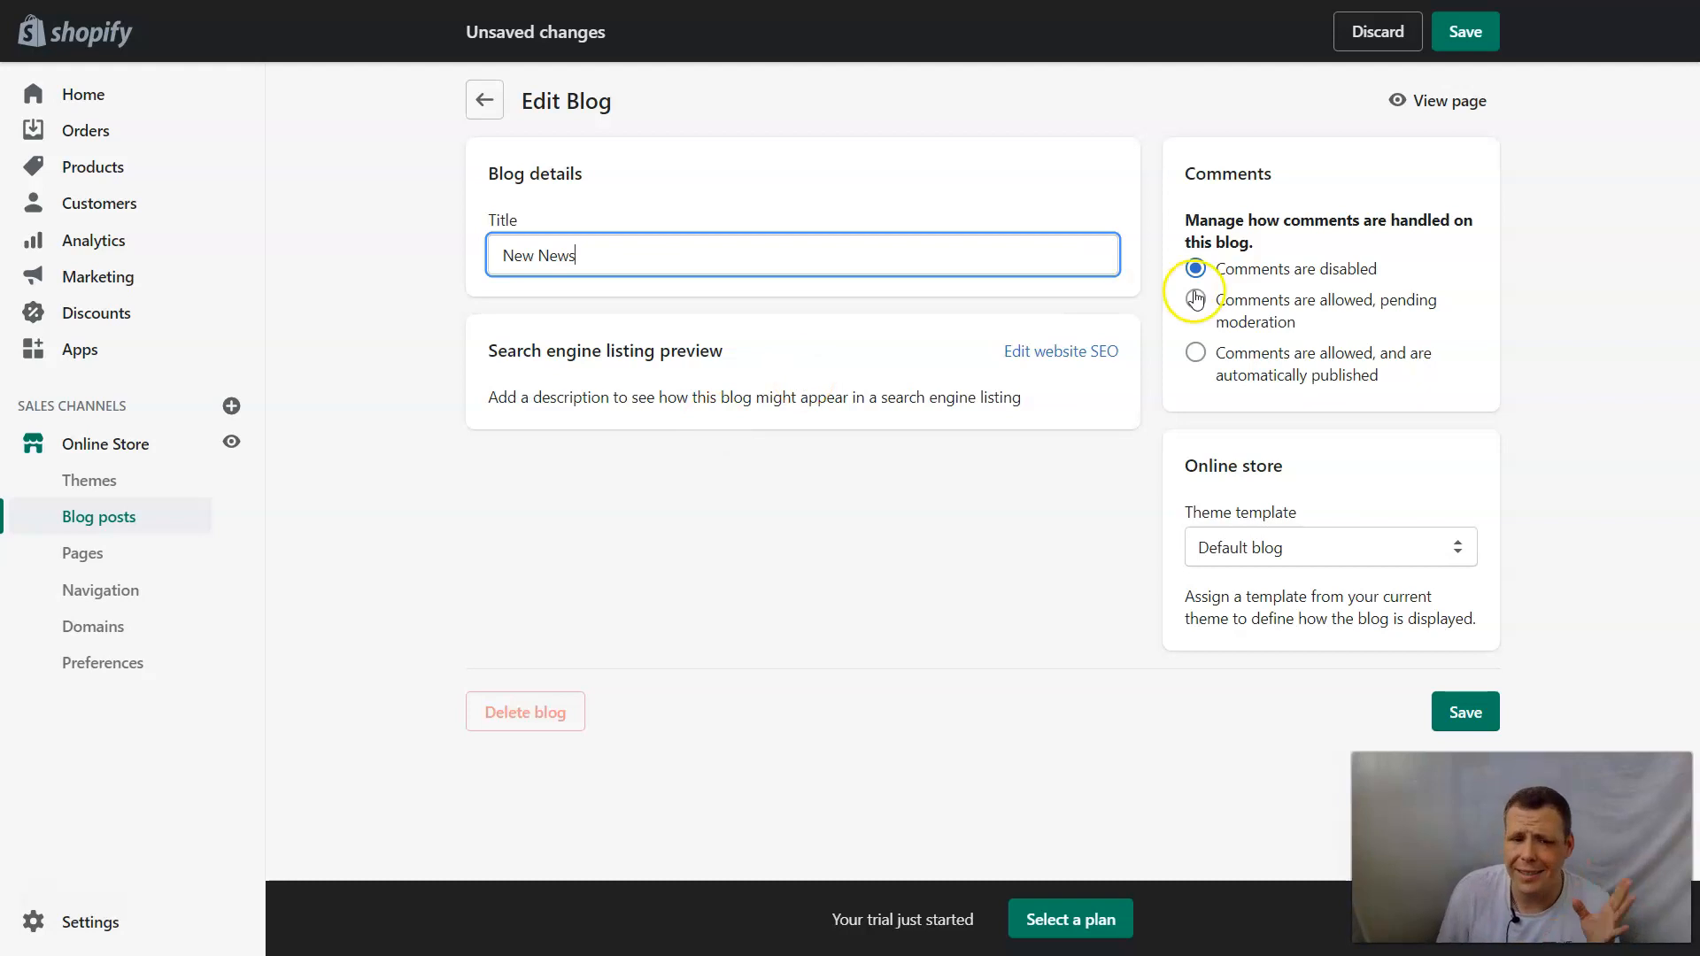
{"action": "left_click", "coordinate": [1085, 357]}
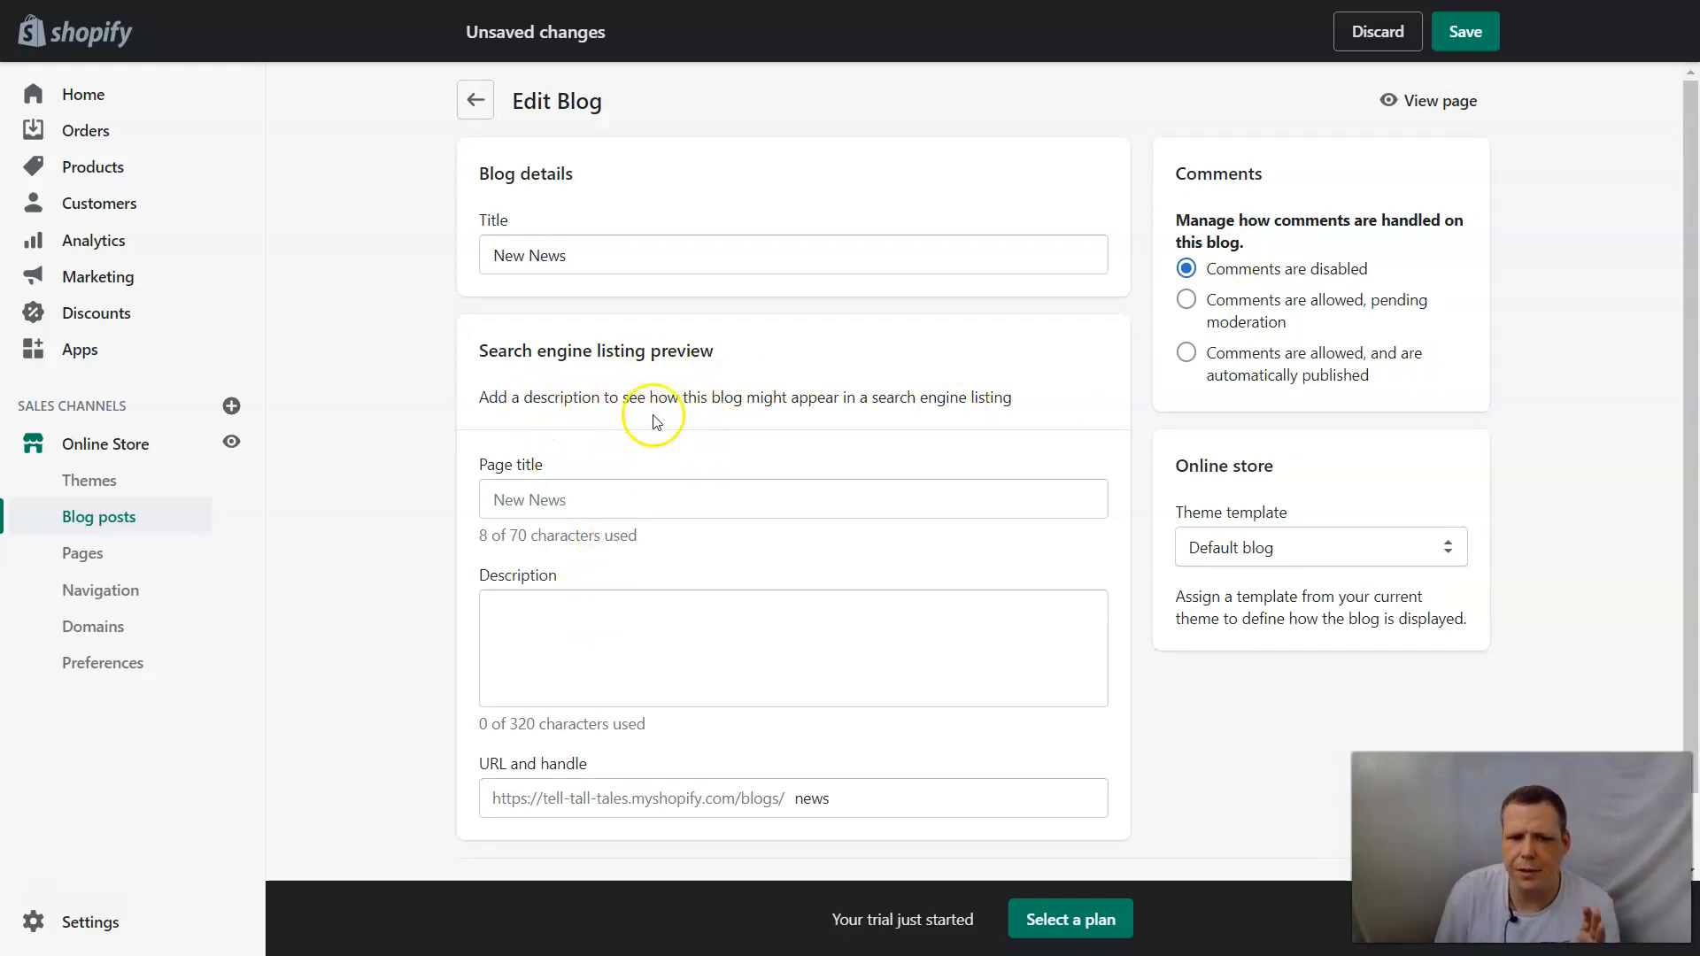
Enter "Nature, News, blog, rainforest" as the blog's search engine description.
{"action": "left_click", "coordinate": [589, 605]}
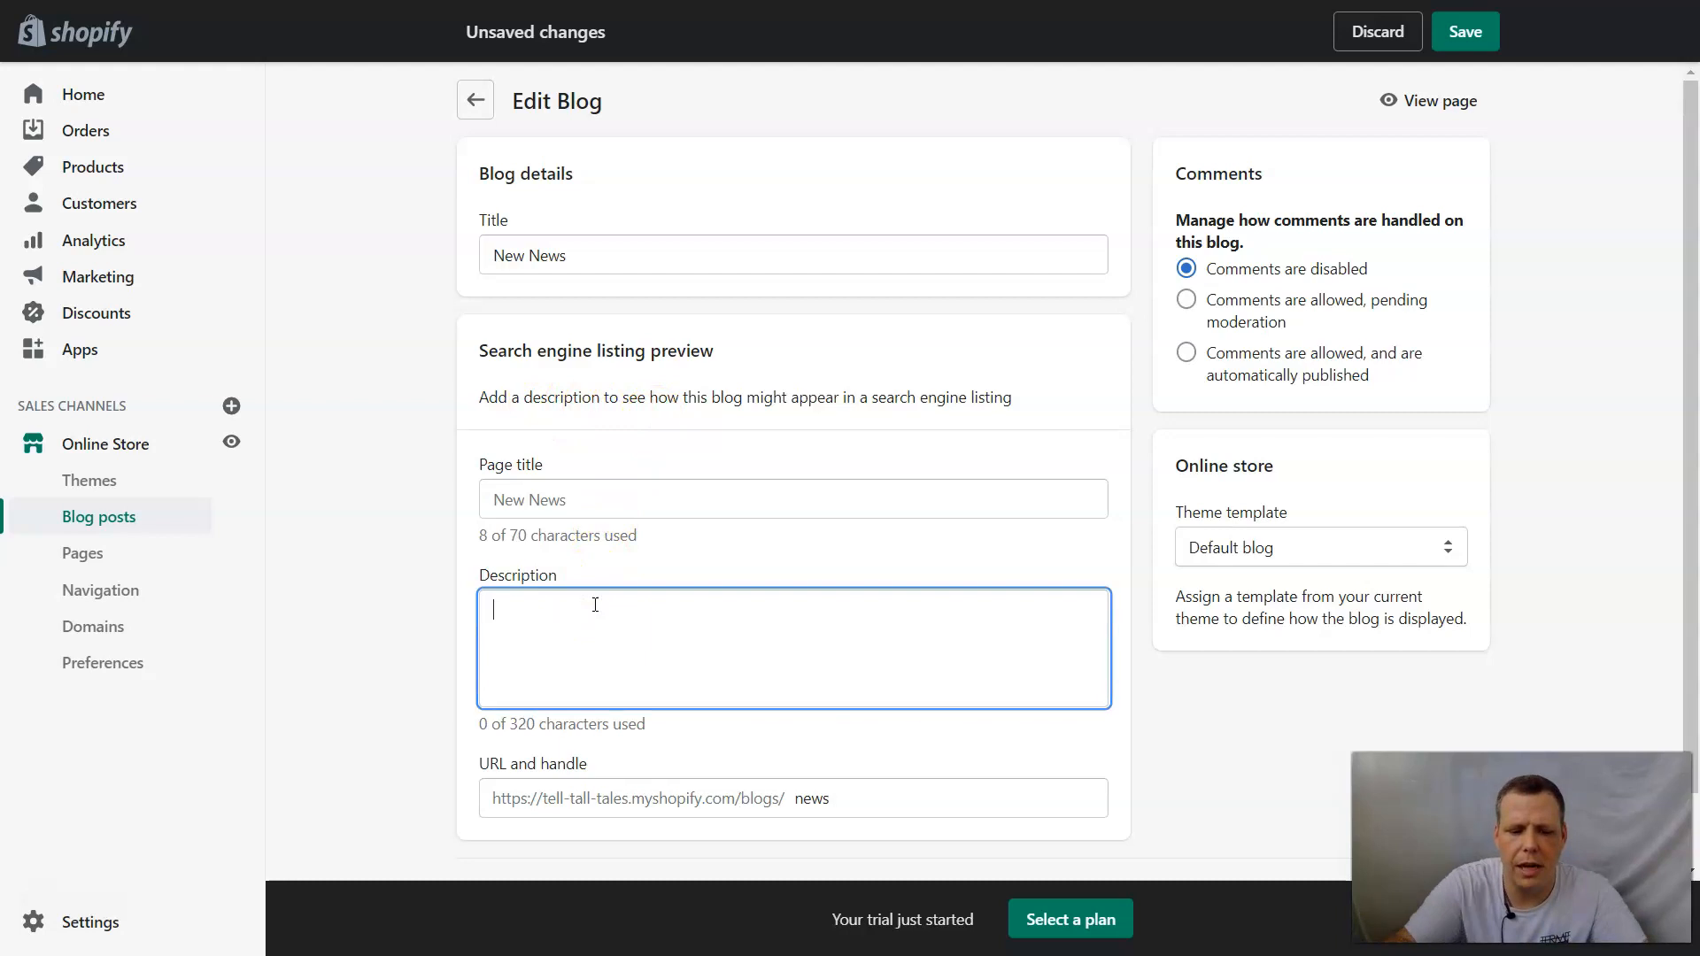
{"action": "type", "text": "Natur"}
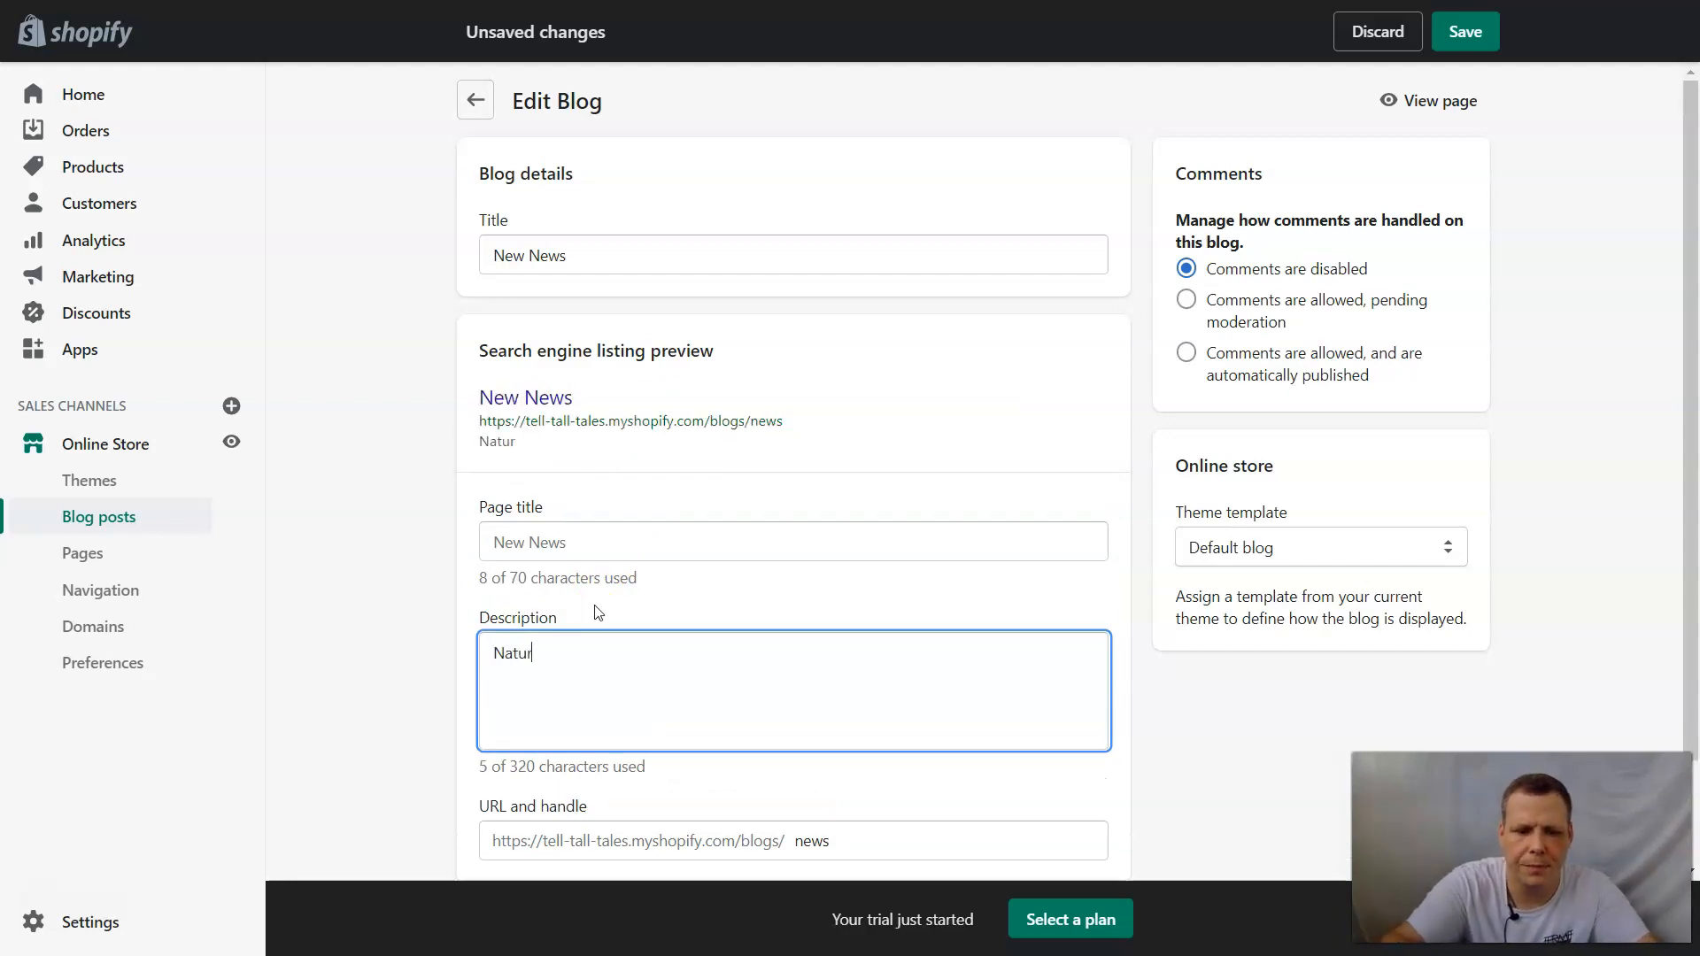
{"action": "type", "text": "e, News, blog, rainforest"}
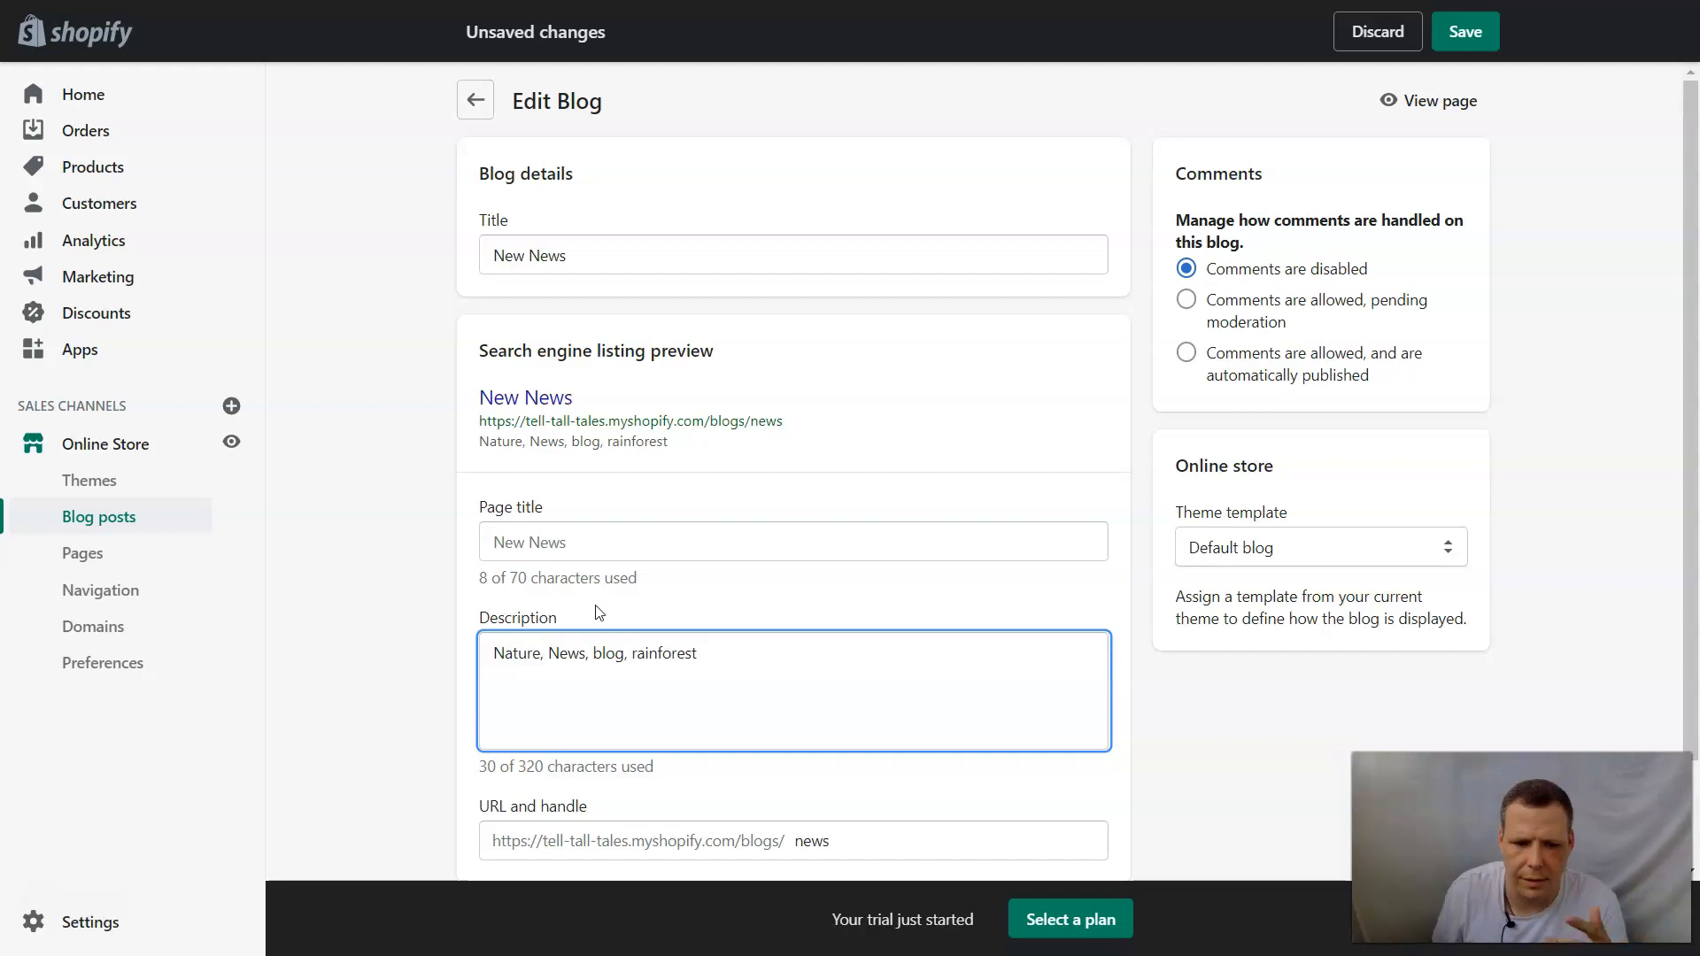
{"action": "scroll", "coordinate": [599, 614], "scroll_direction": "down", "scroll_amount": 2}
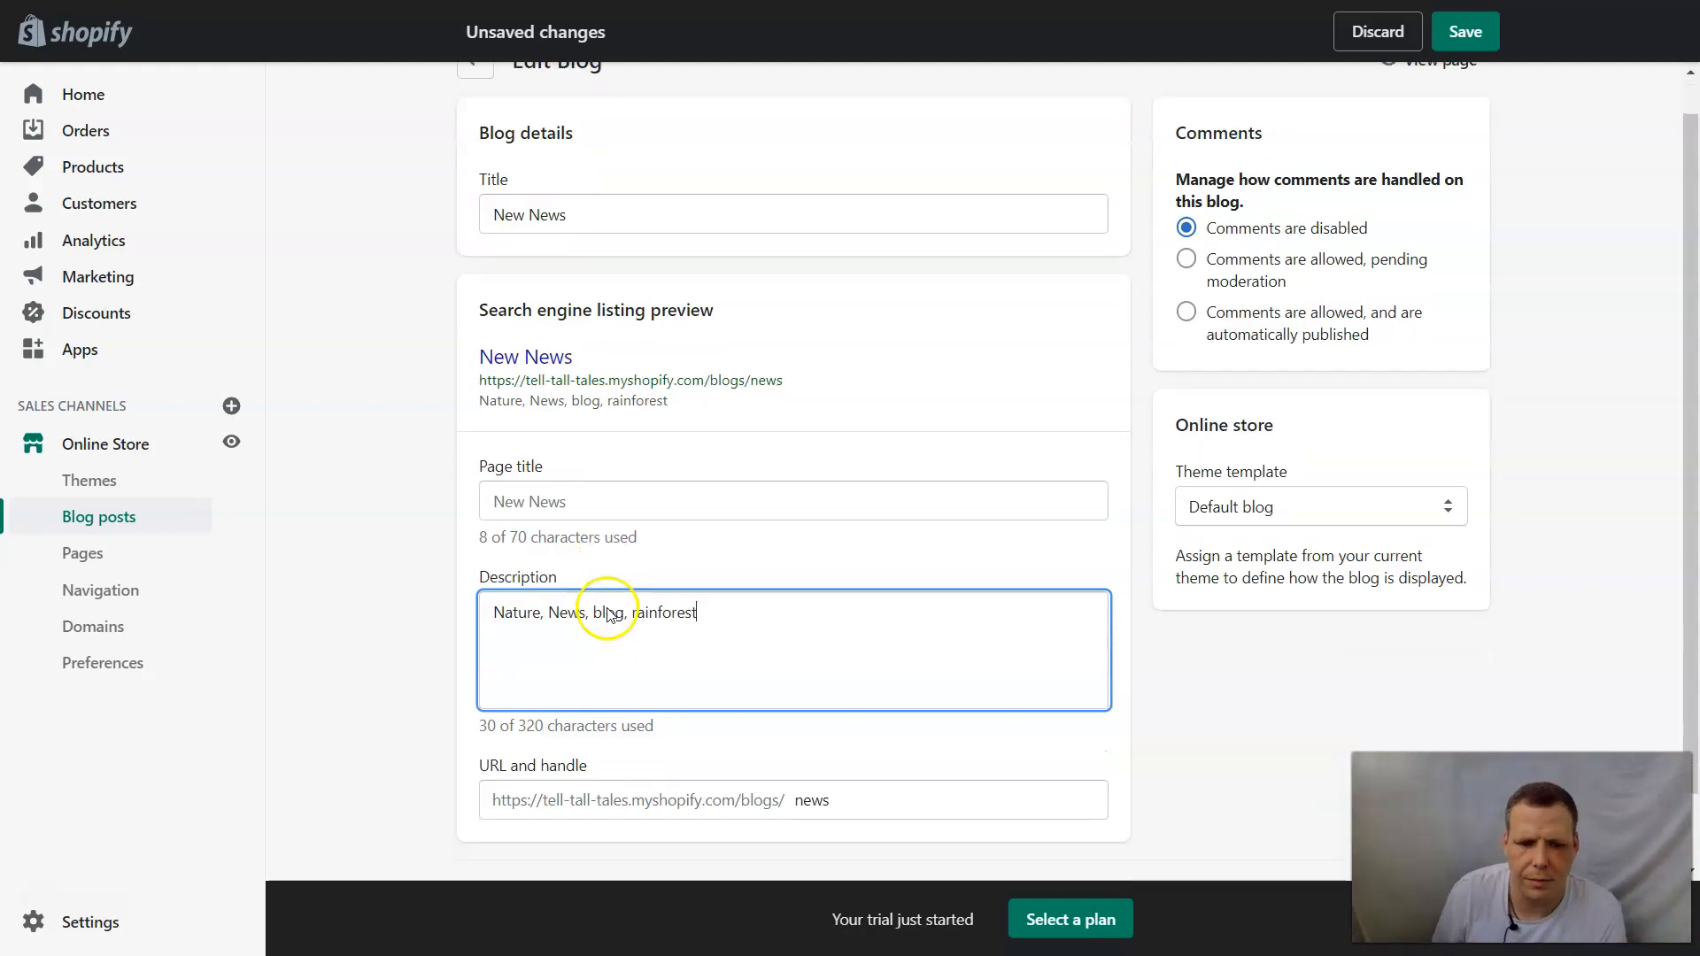
{"action": "left_click", "coordinate": [687, 725]}
{"action": "left_click", "coordinate": [652, 807]}
{"action": "scroll", "coordinate": [775, 764], "scroll_direction": "up", "scroll_amount": 2}
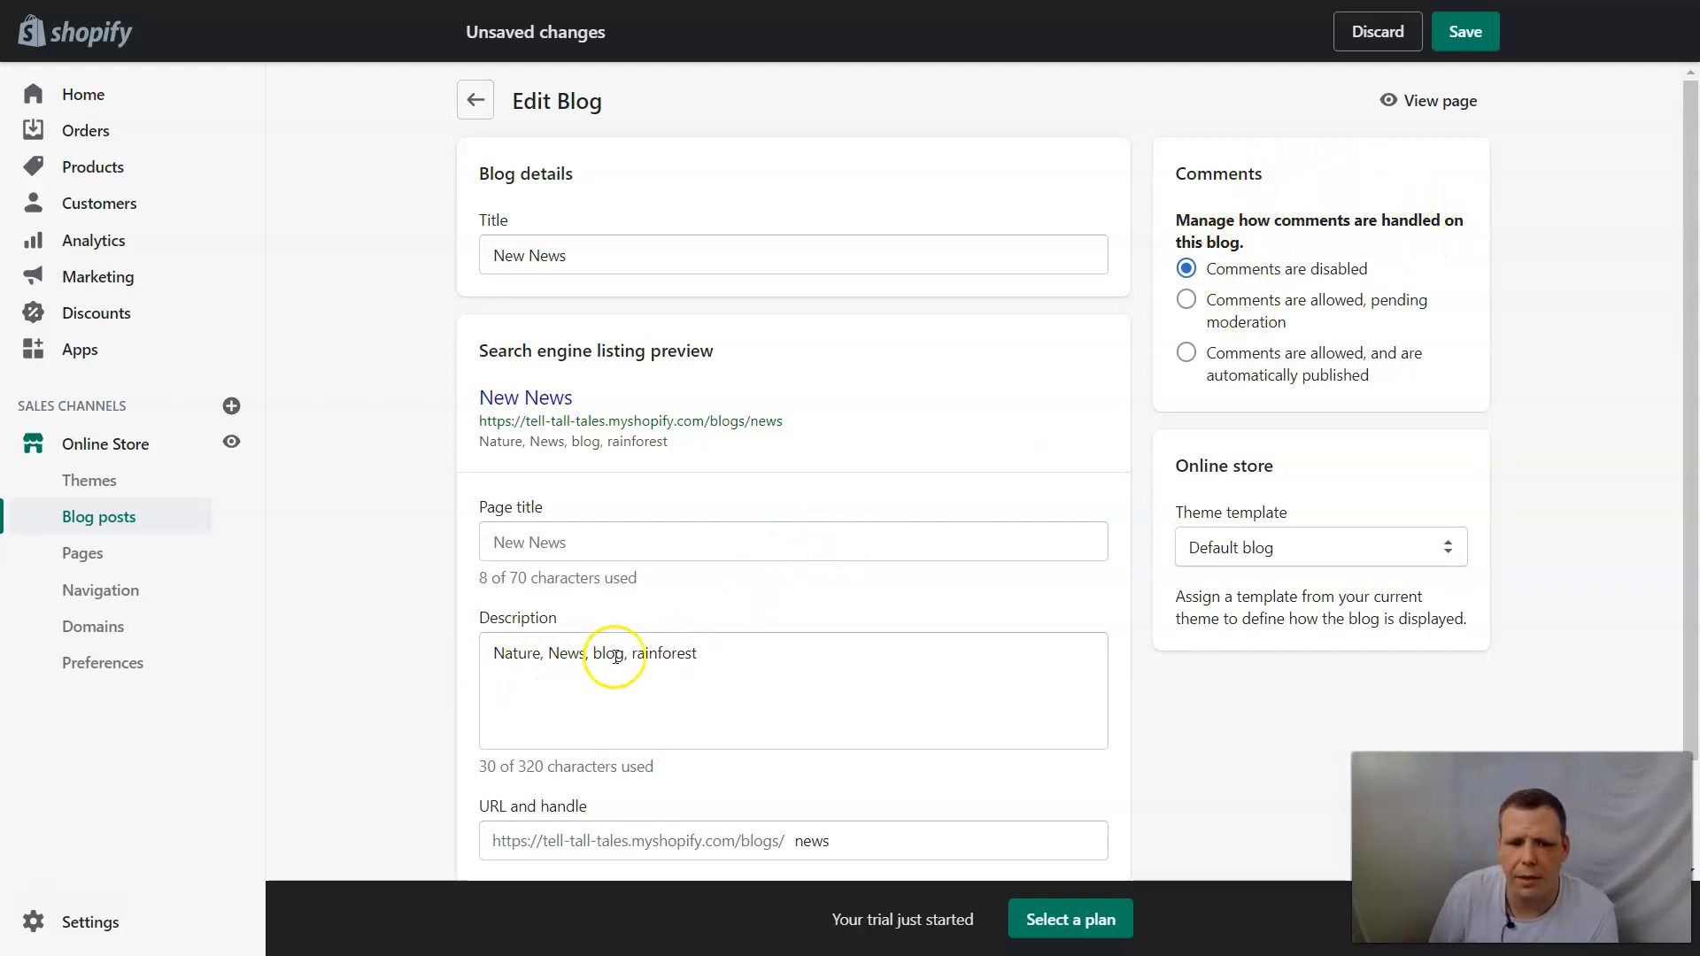
Replace the blog's search engine description with "Rainforest are special we need to protect them.".
{"action": "left_click_drag", "start_coordinate": [759, 672], "coordinate": [443, 669]}
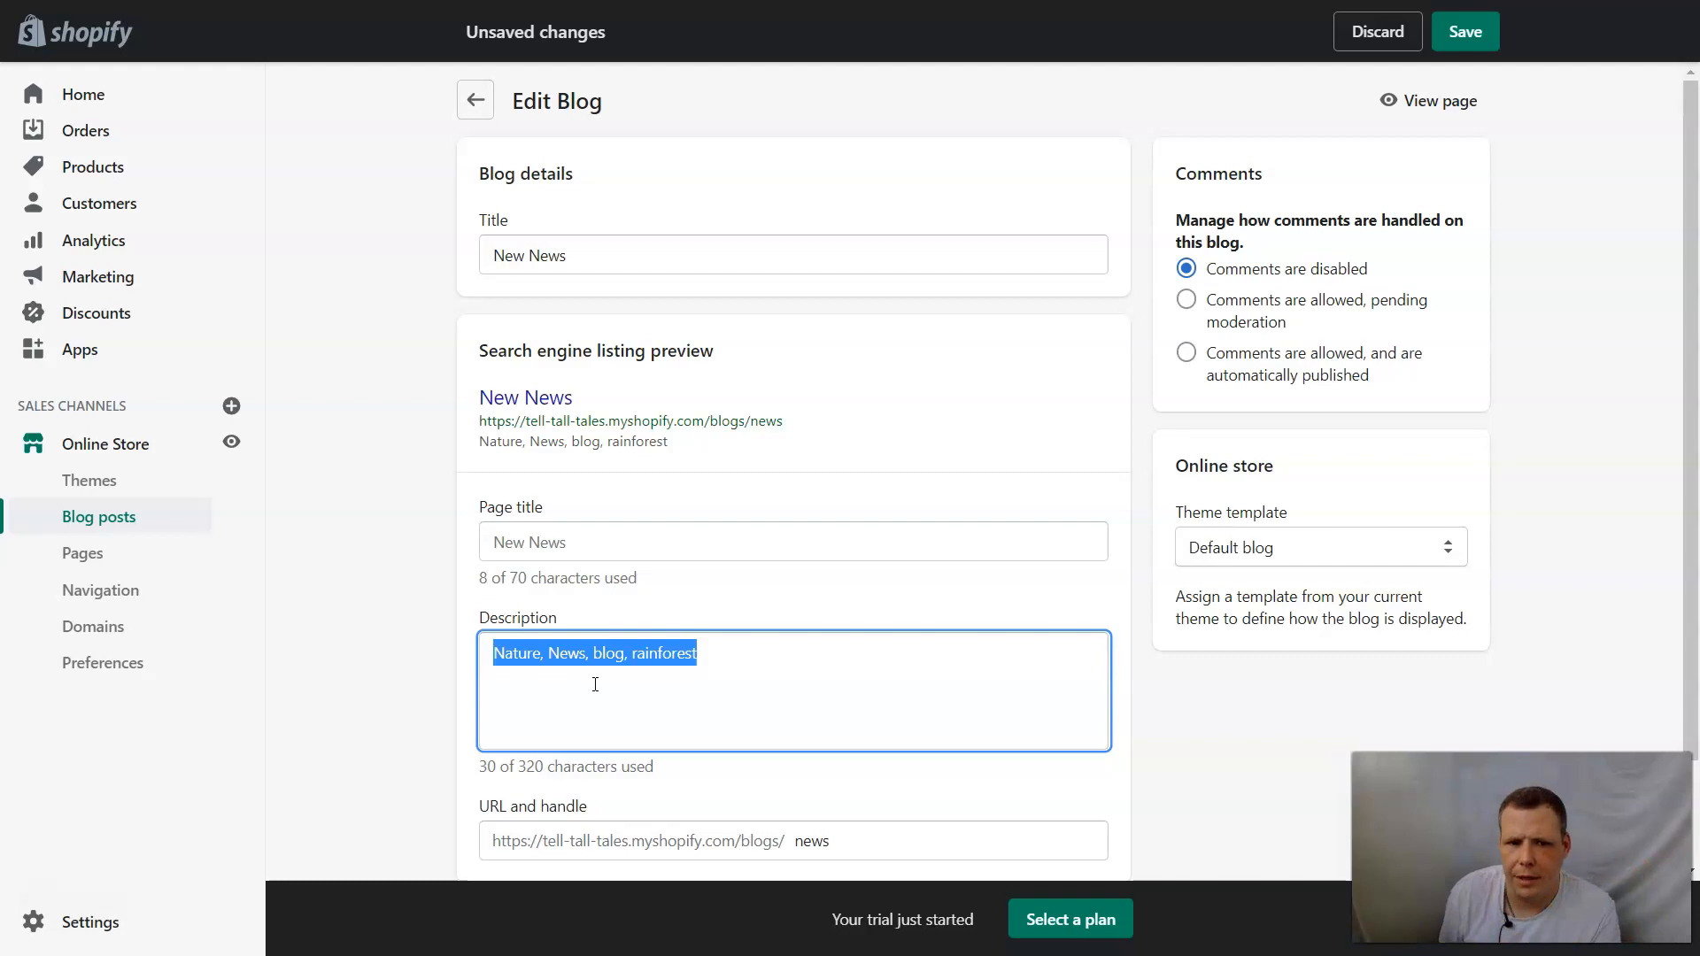
{"action": "scroll", "coordinate": [945, 599], "scroll_direction": "down", "scroll_amount": 1}
{"action": "scroll", "coordinate": [945, 600], "scroll_direction": "up", "scroll_amount": 1}
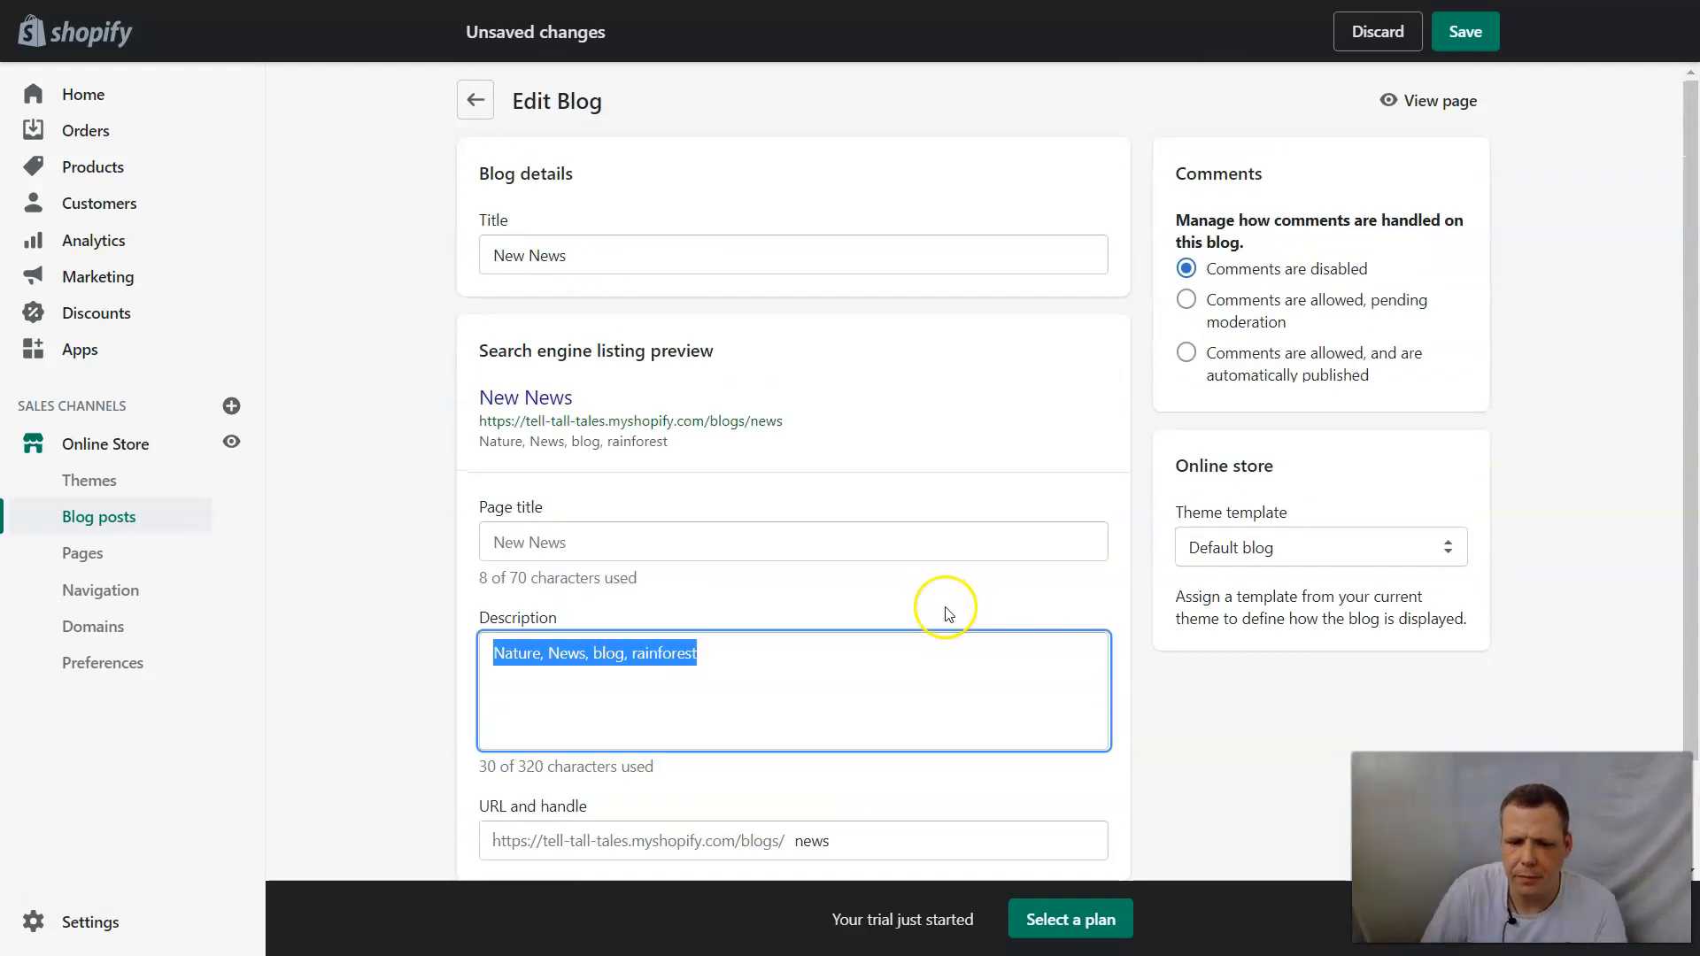
{"action": "key", "text": "BackSpace"}
{"action": "type", "text": "F"}
{"action": "key", "text": "BackSpace"}
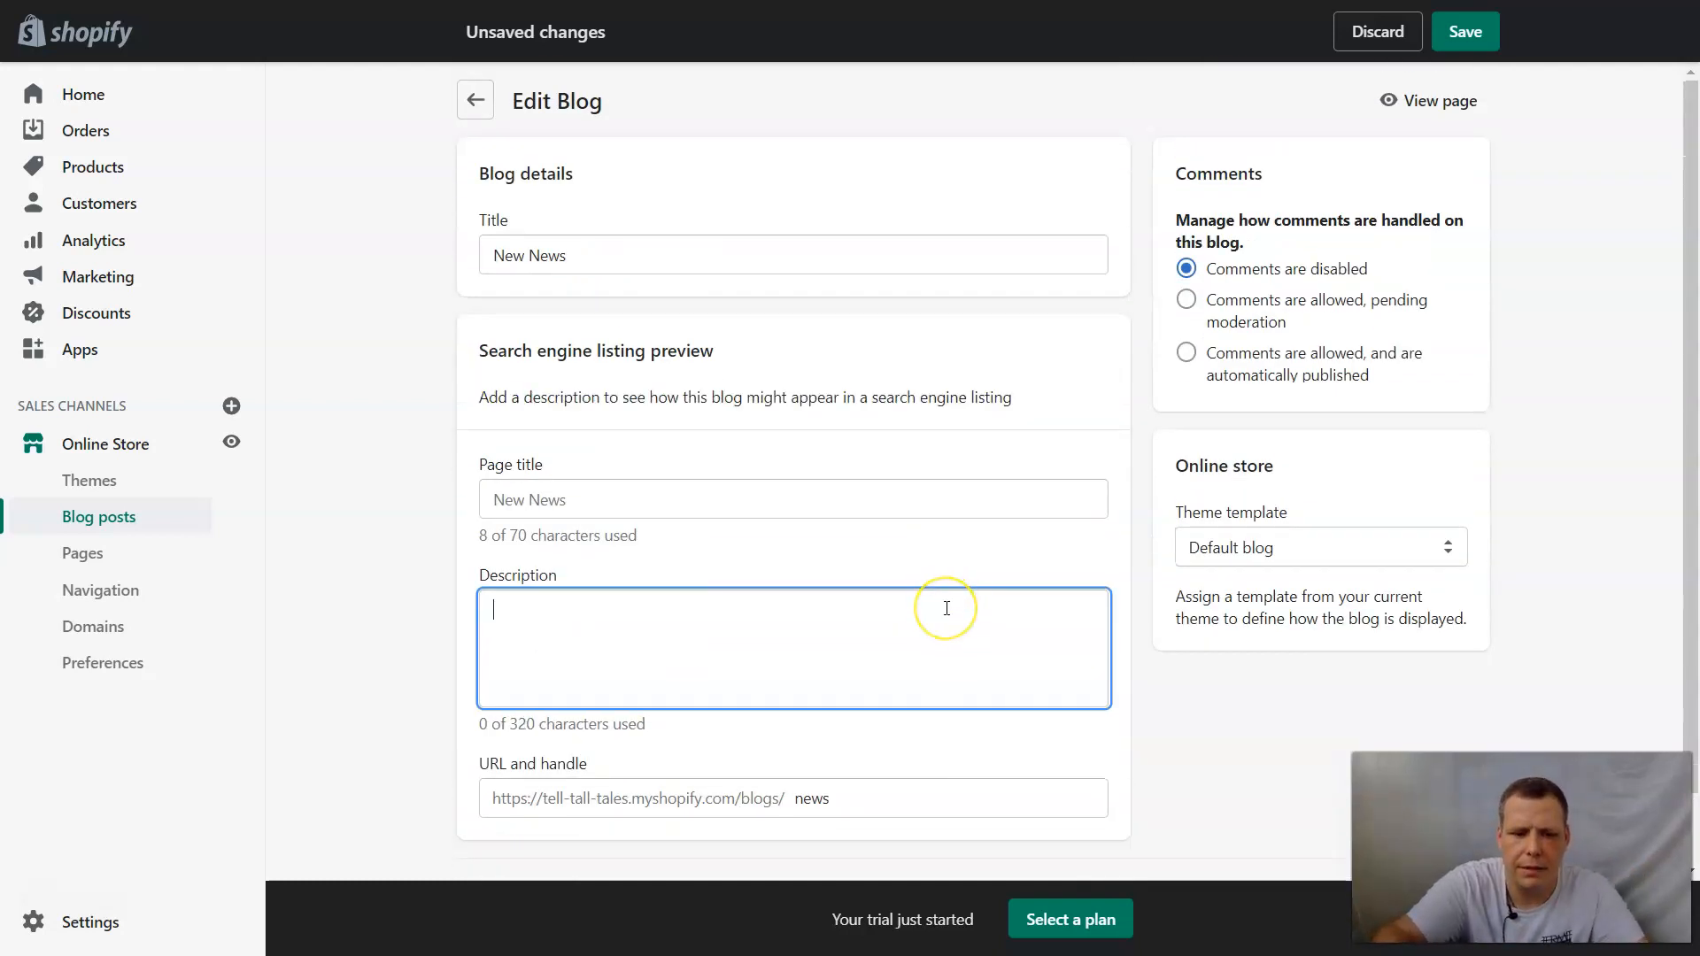
{"action": "type", "text": "Rainforest are"}
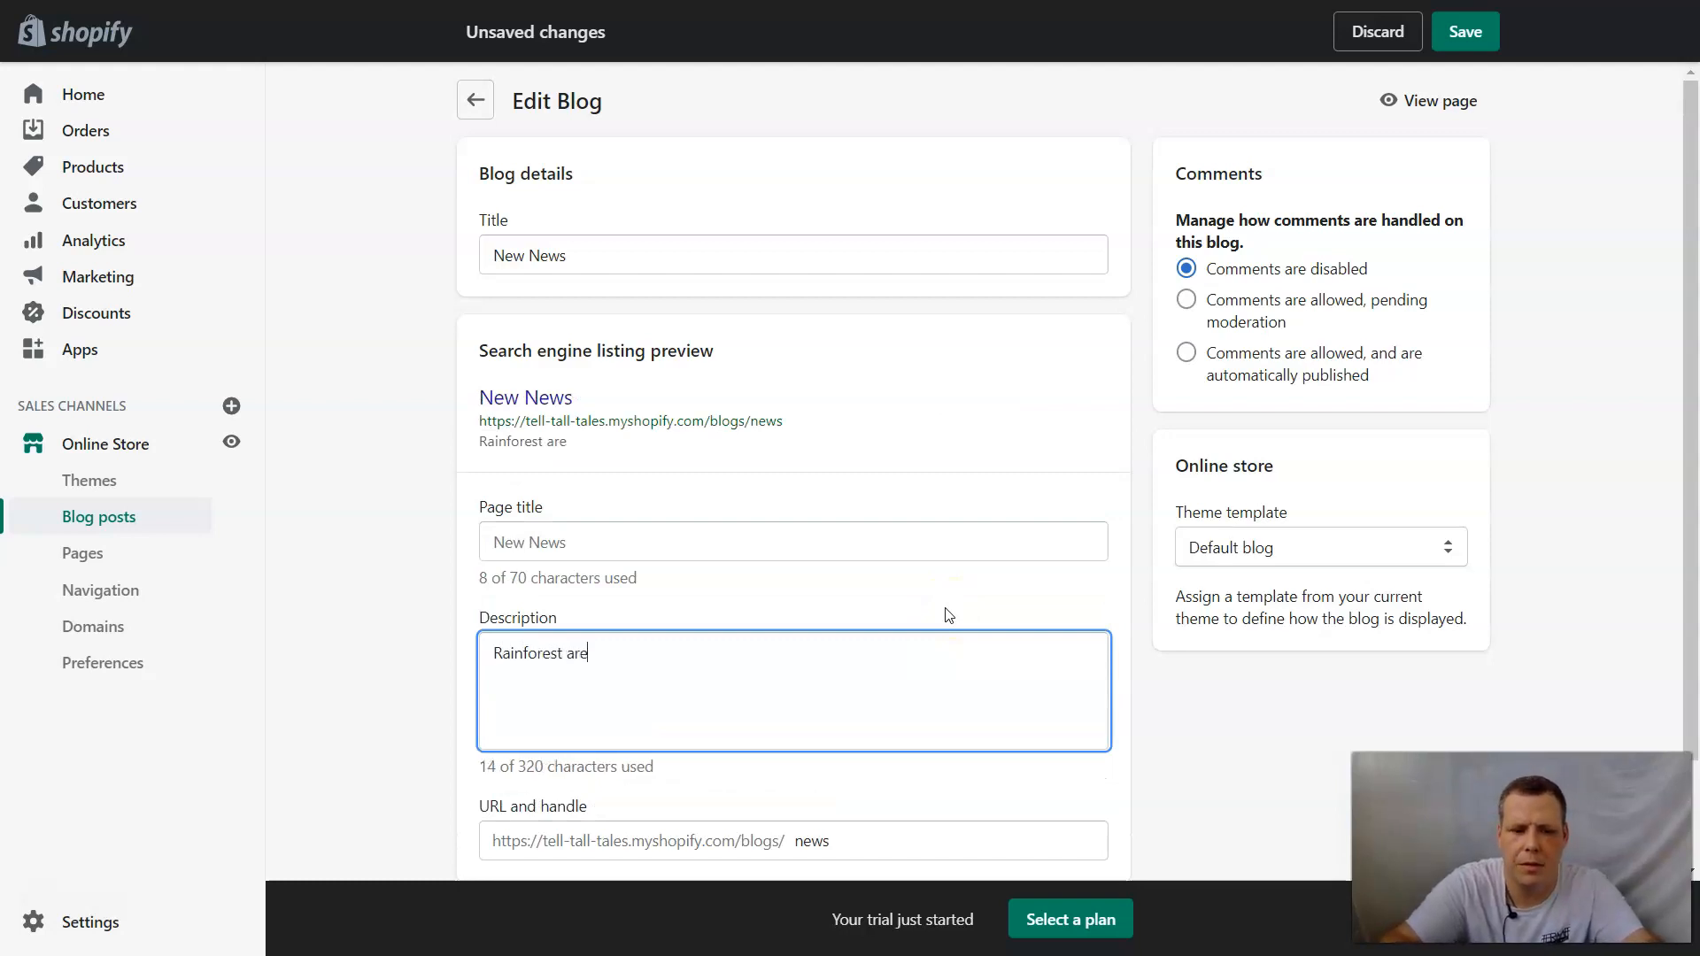
{"action": "type", "text": "cial we need to protect them."}
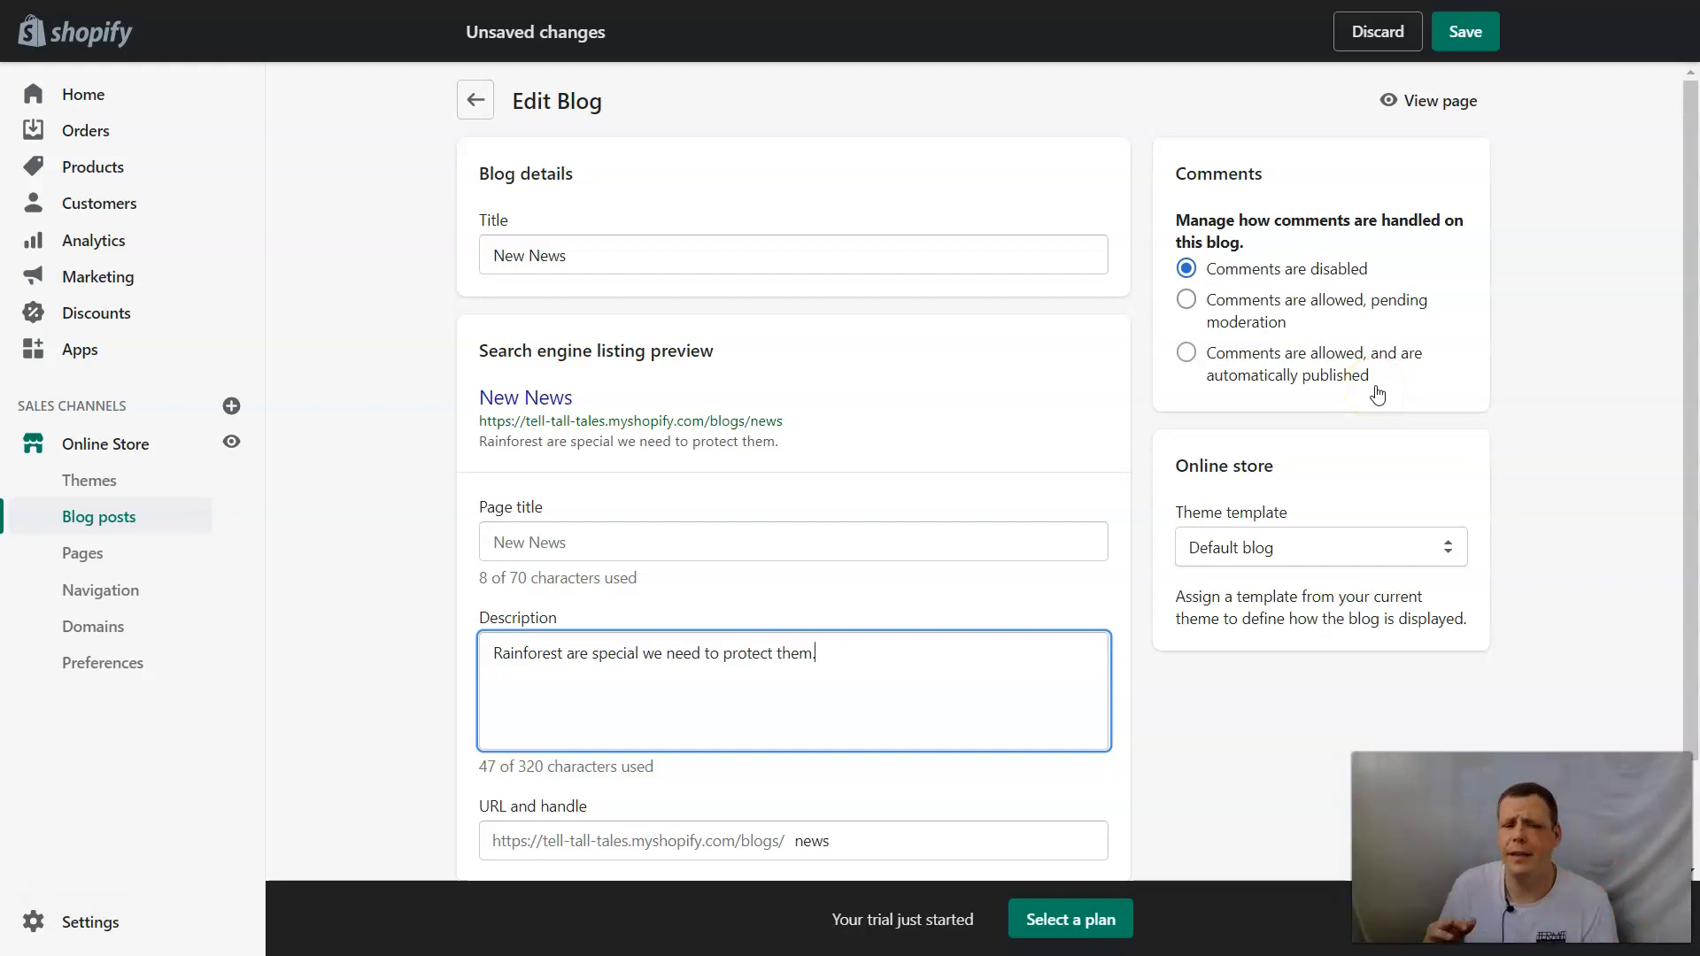
Allow comments on the blog with automatic publishing, keep the Default blog theme template, and save the blog.
{"action": "left_click", "coordinate": [1186, 354]}
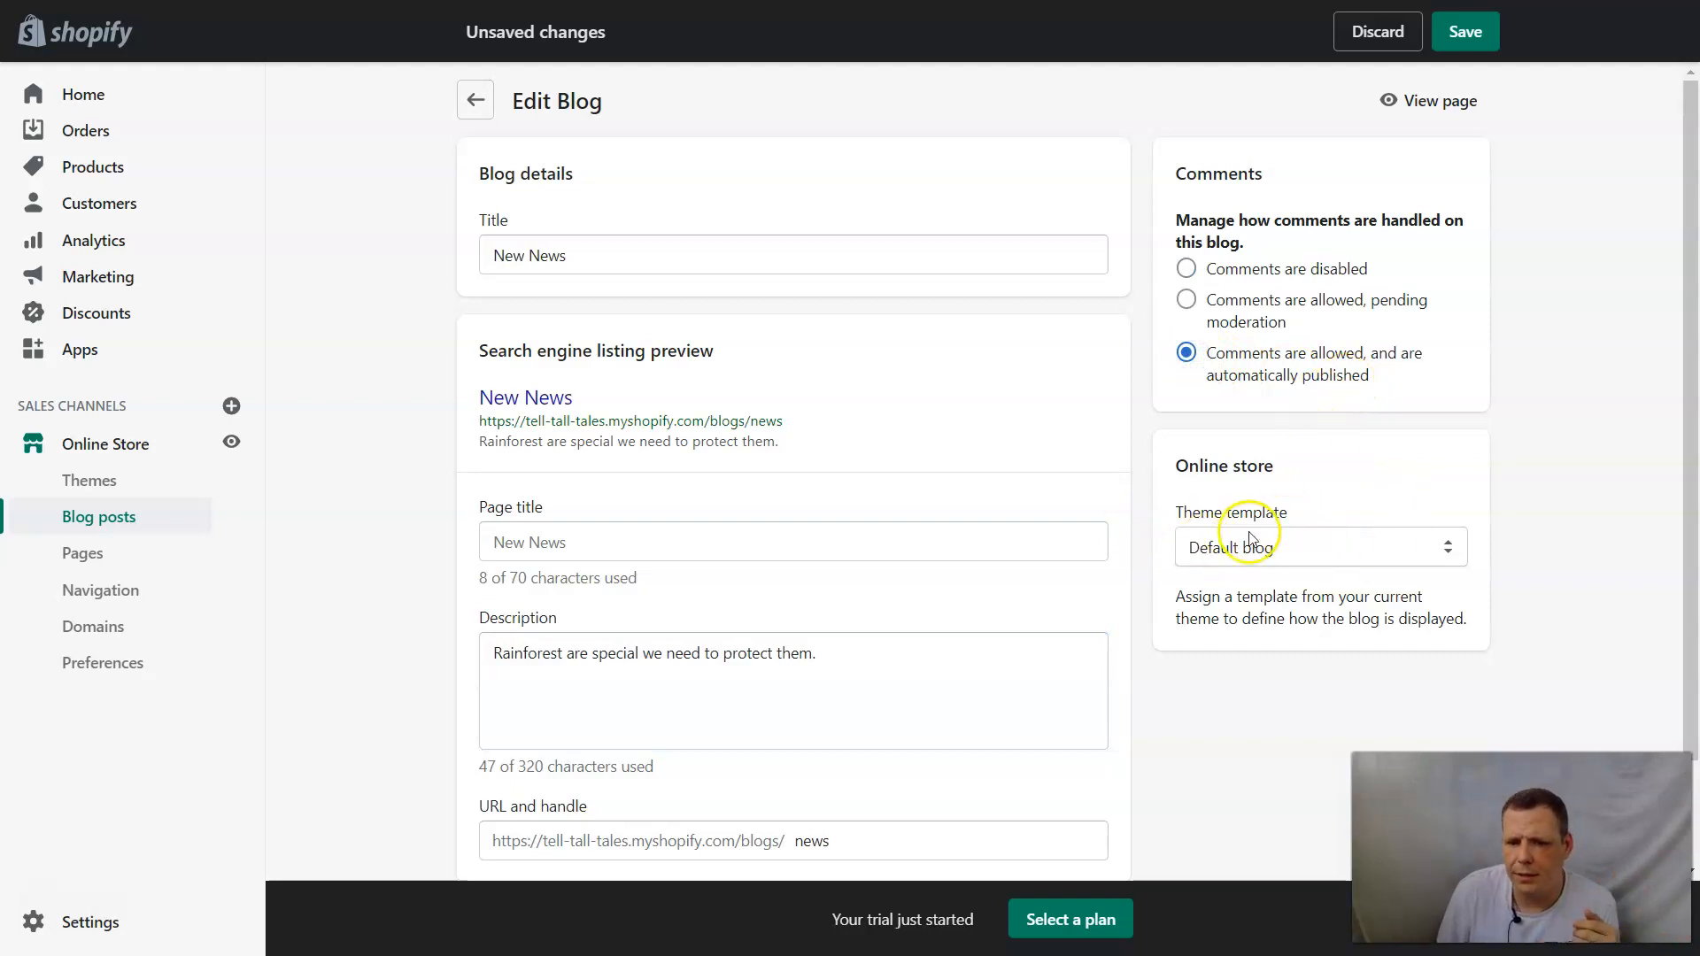
{"action": "left_click", "coordinate": [1302, 548]}
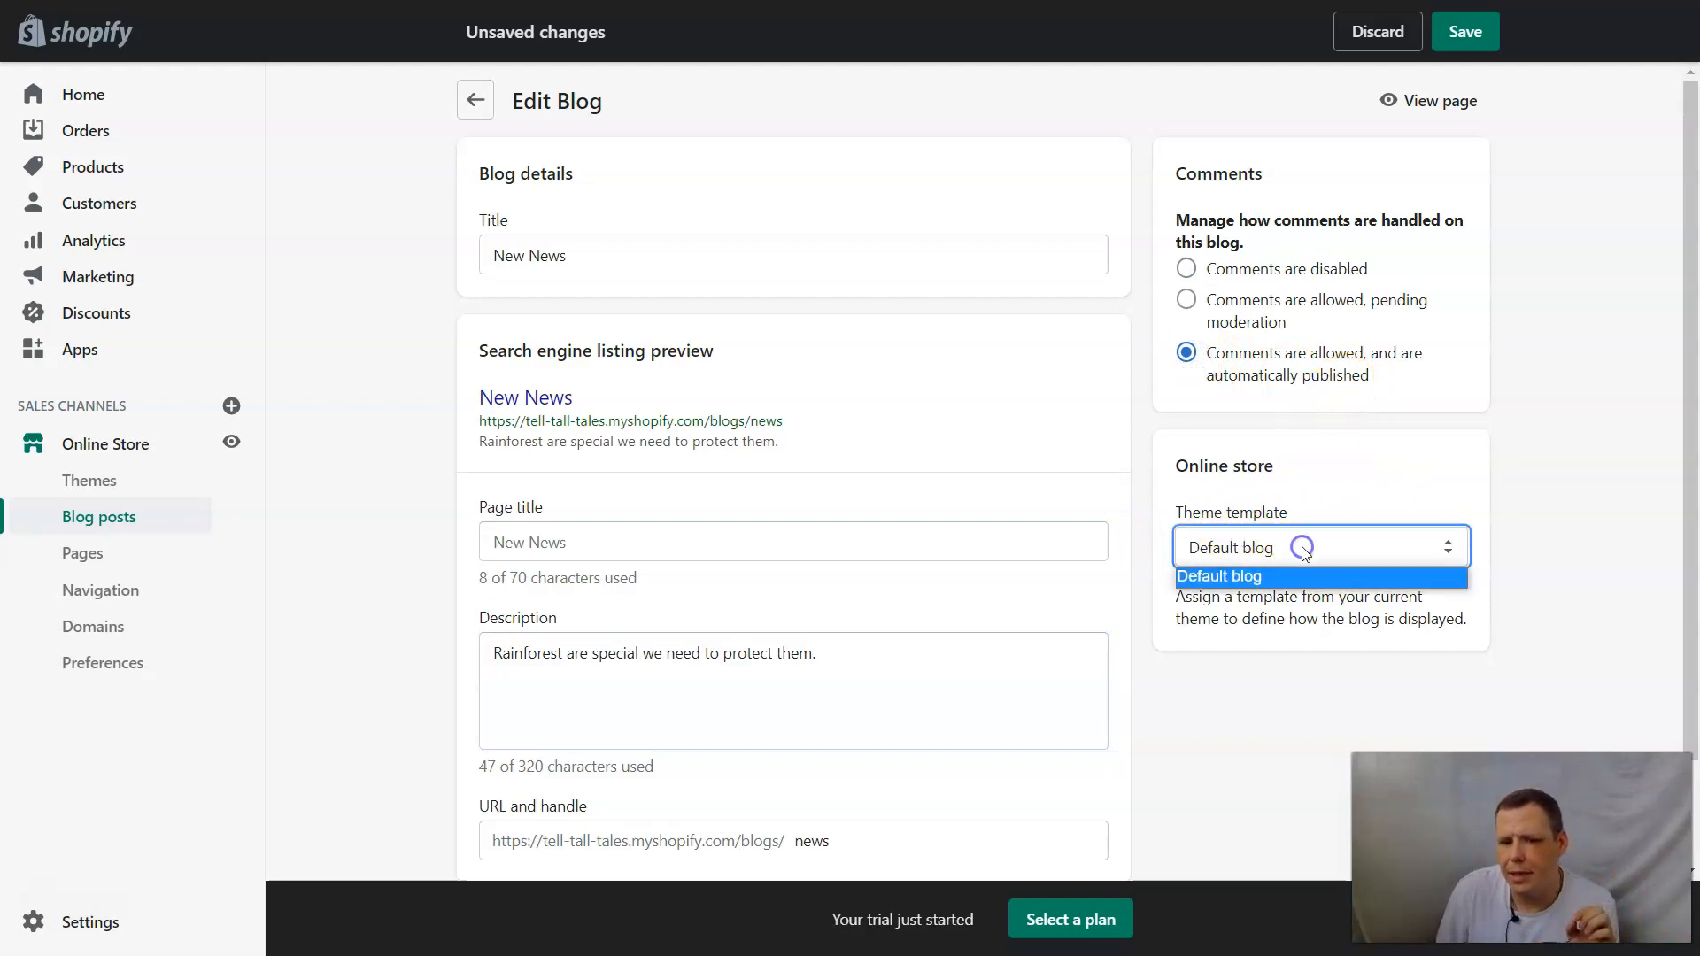
{"action": "left_click", "coordinate": [1477, 451]}
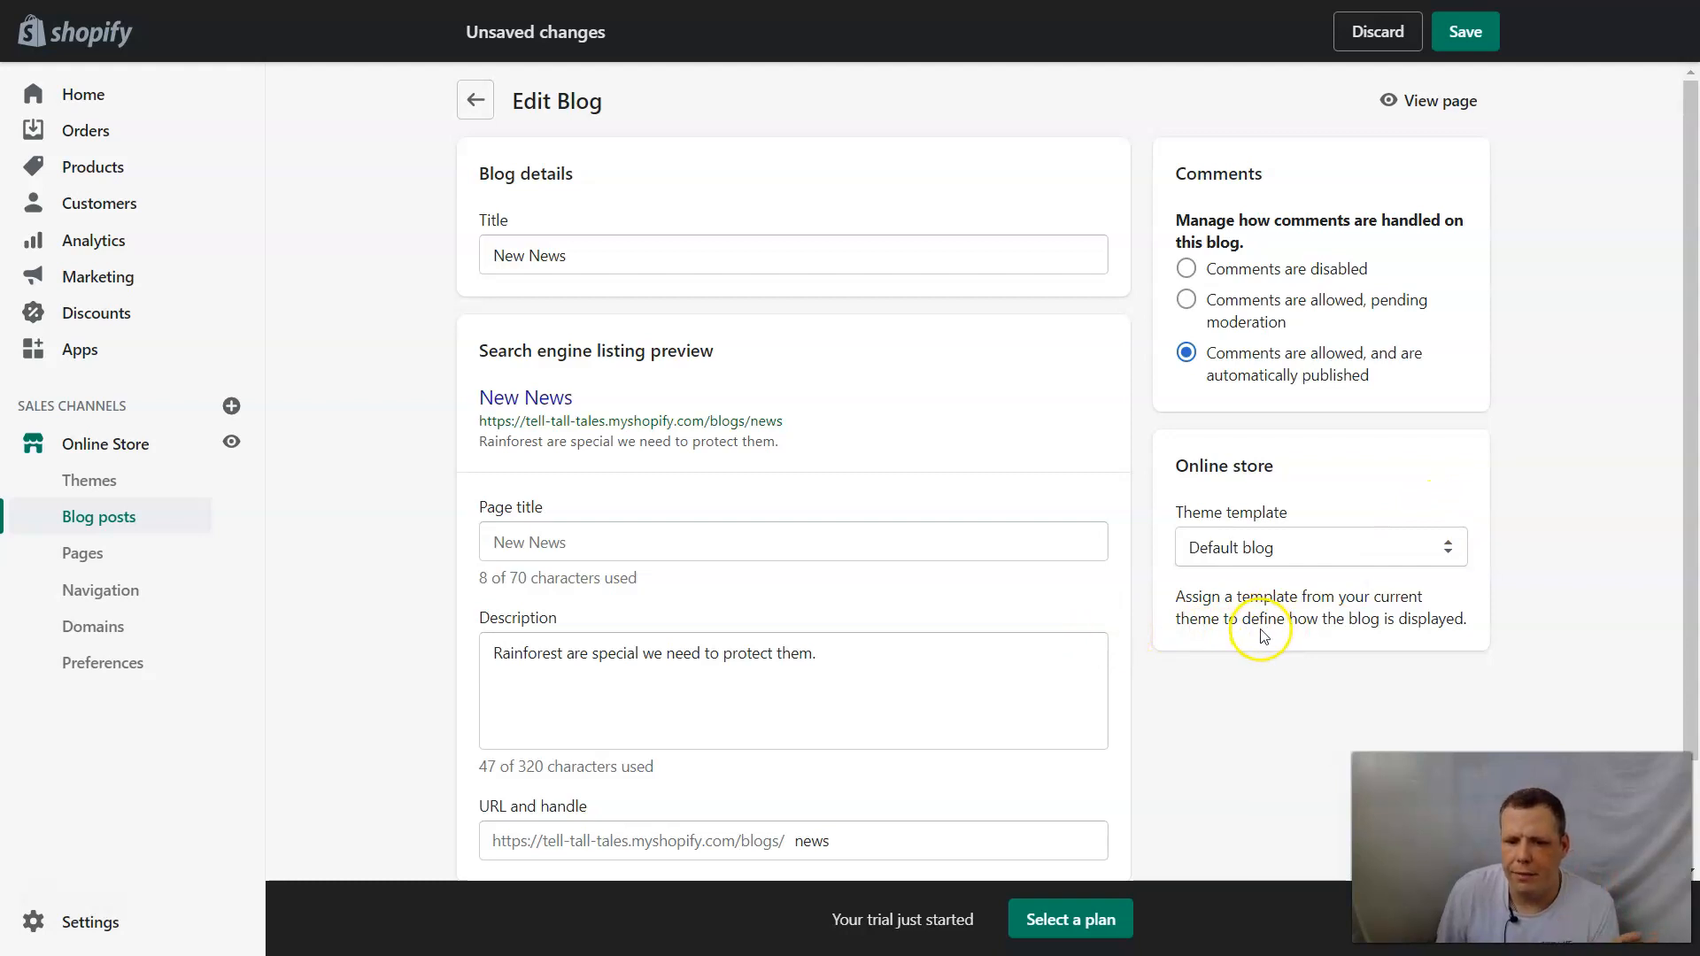
{"action": "scroll", "coordinate": [1151, 620], "scroll_direction": "down", "scroll_amount": 2}
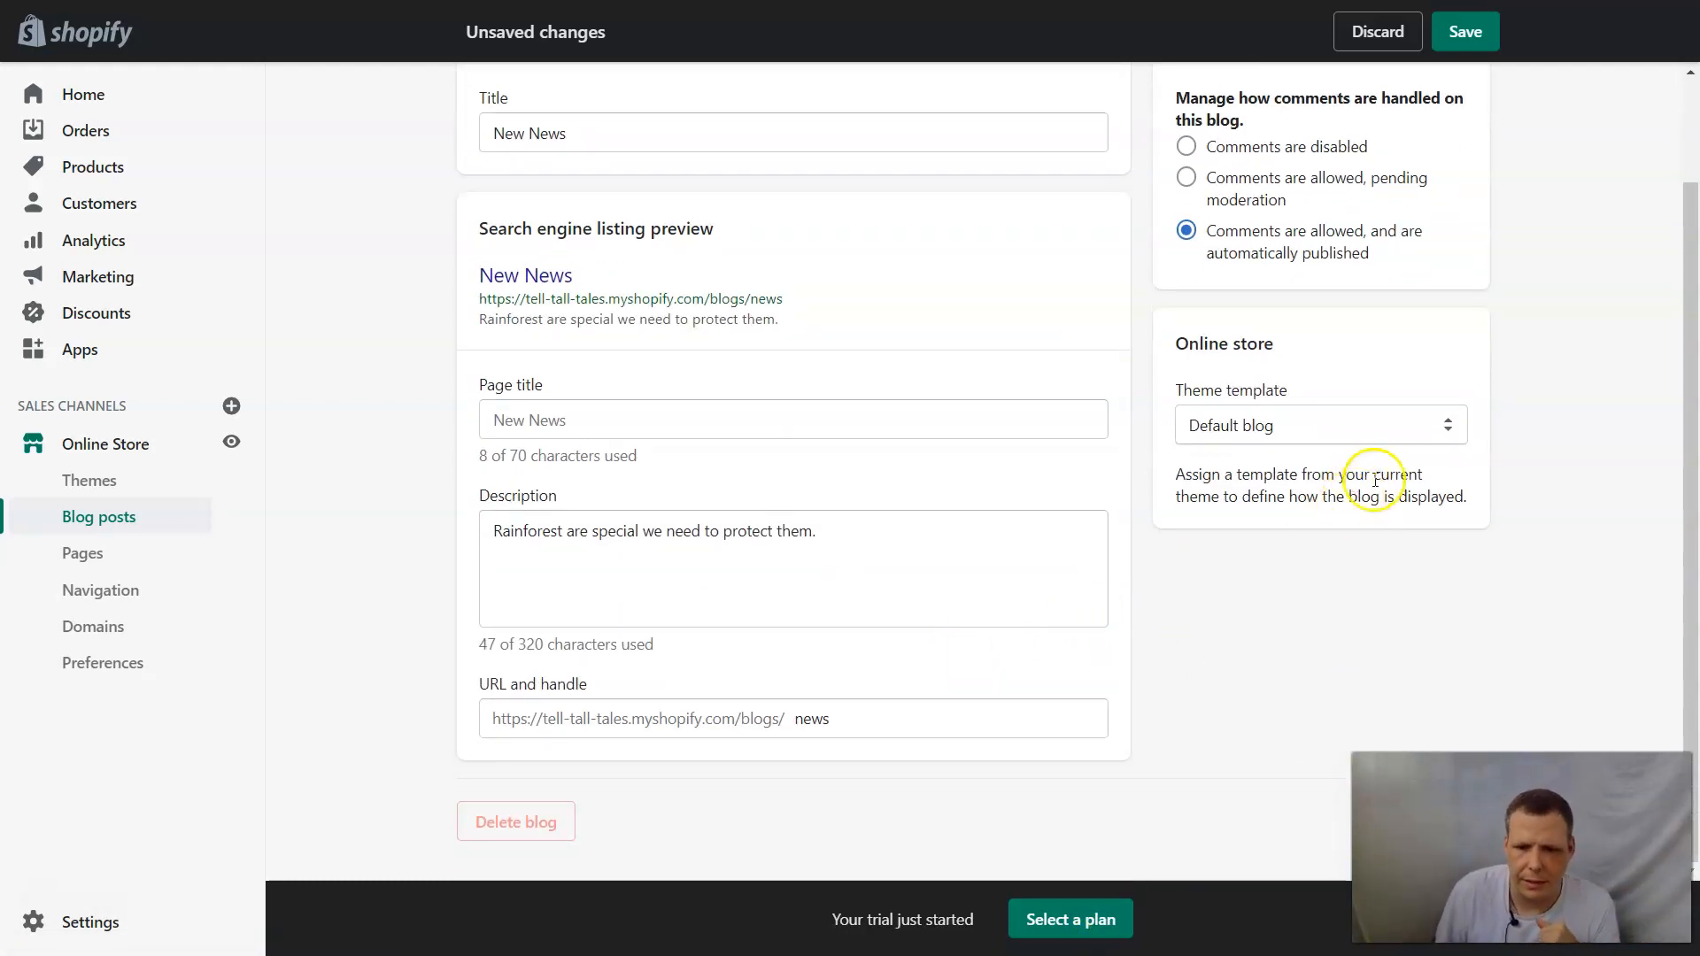
{"action": "left_click", "coordinate": [1378, 425]}
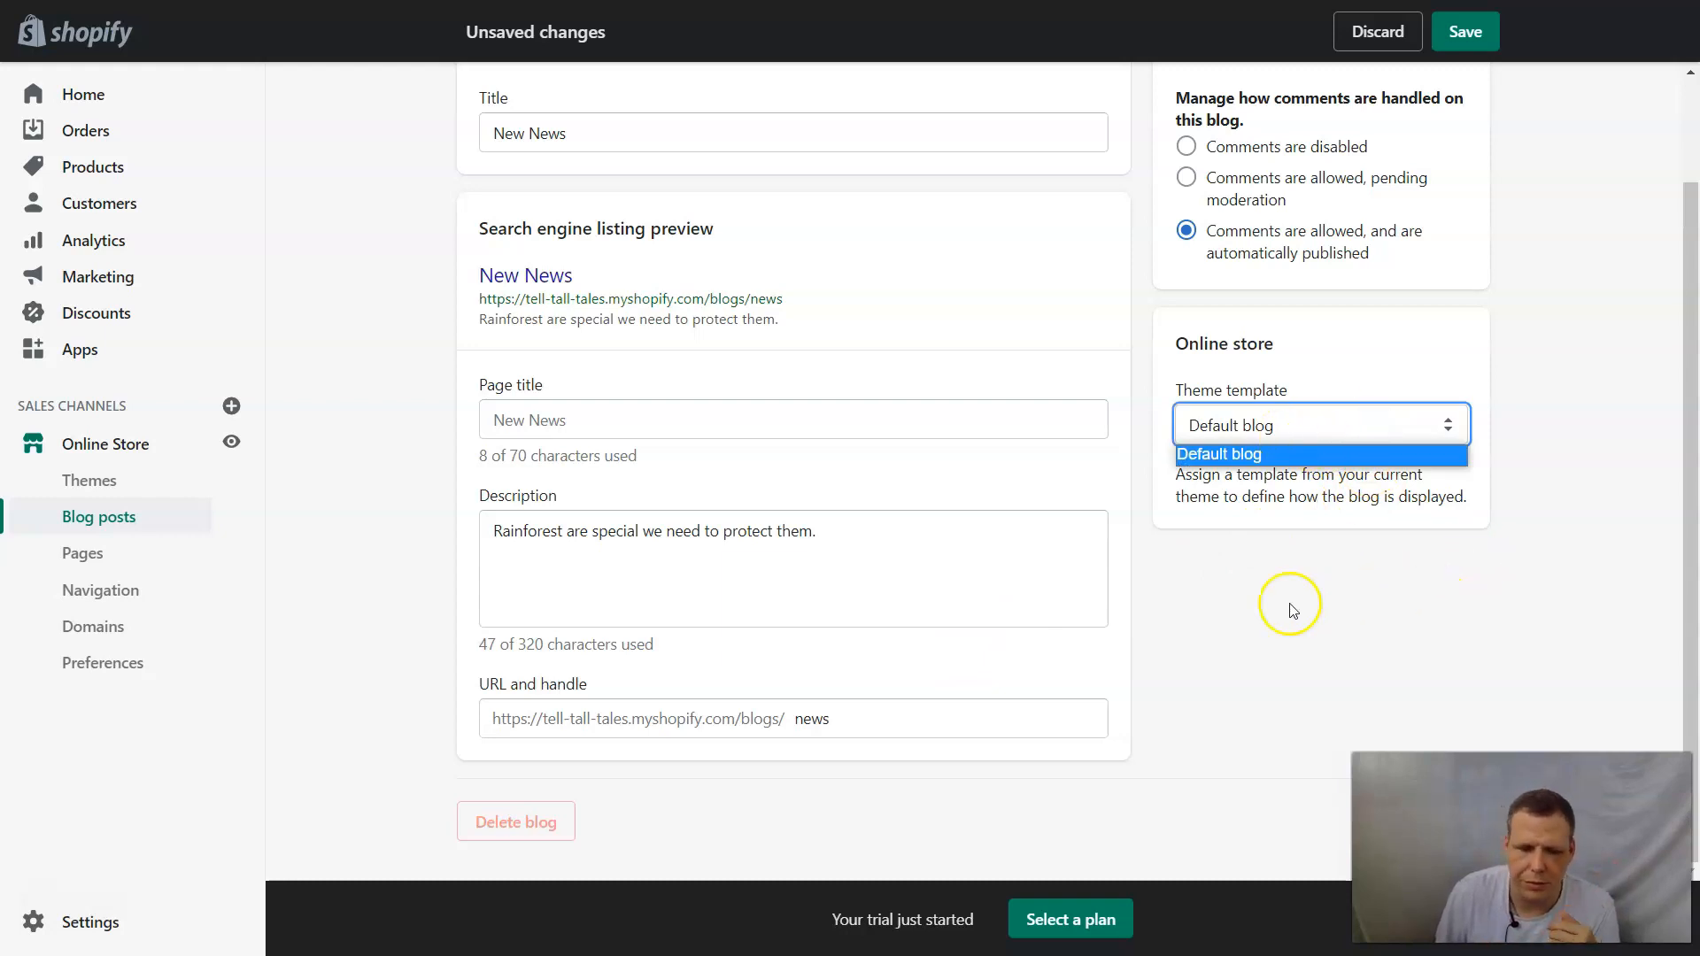
{"action": "left_click", "coordinate": [1121, 644]}
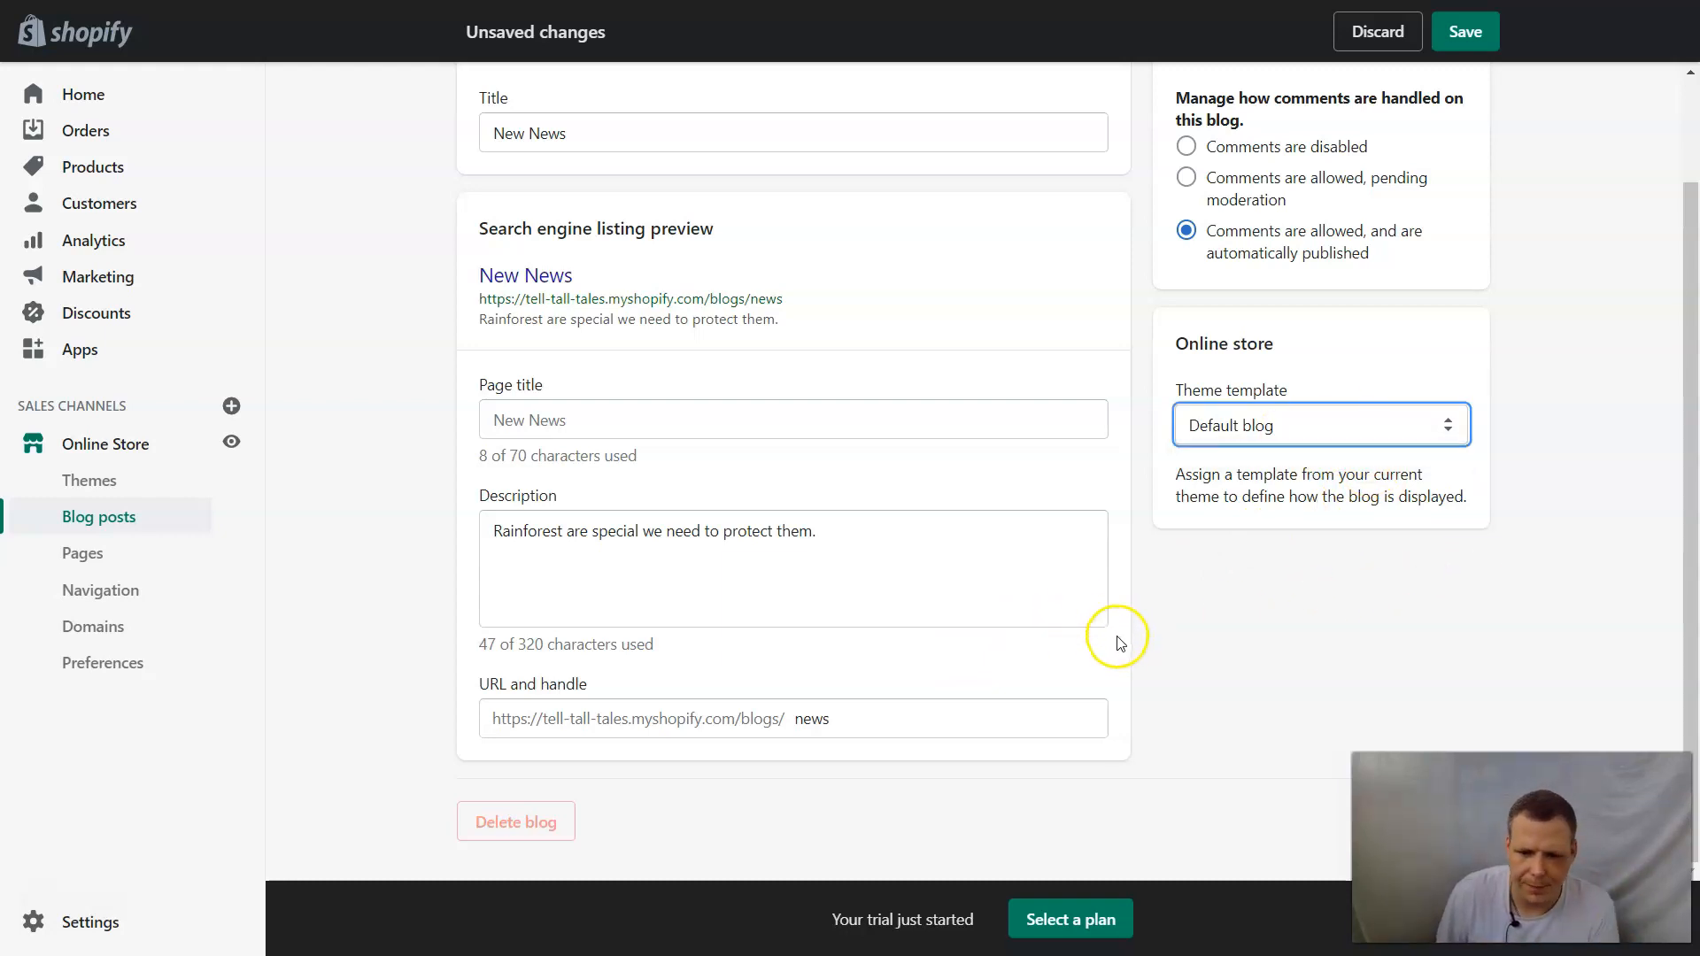
{"action": "scroll", "coordinate": [1121, 644], "scroll_direction": "up", "scroll_amount": 2}
{"action": "scroll", "coordinate": [1214, 634], "scroll_direction": "down", "scroll_amount": 2}
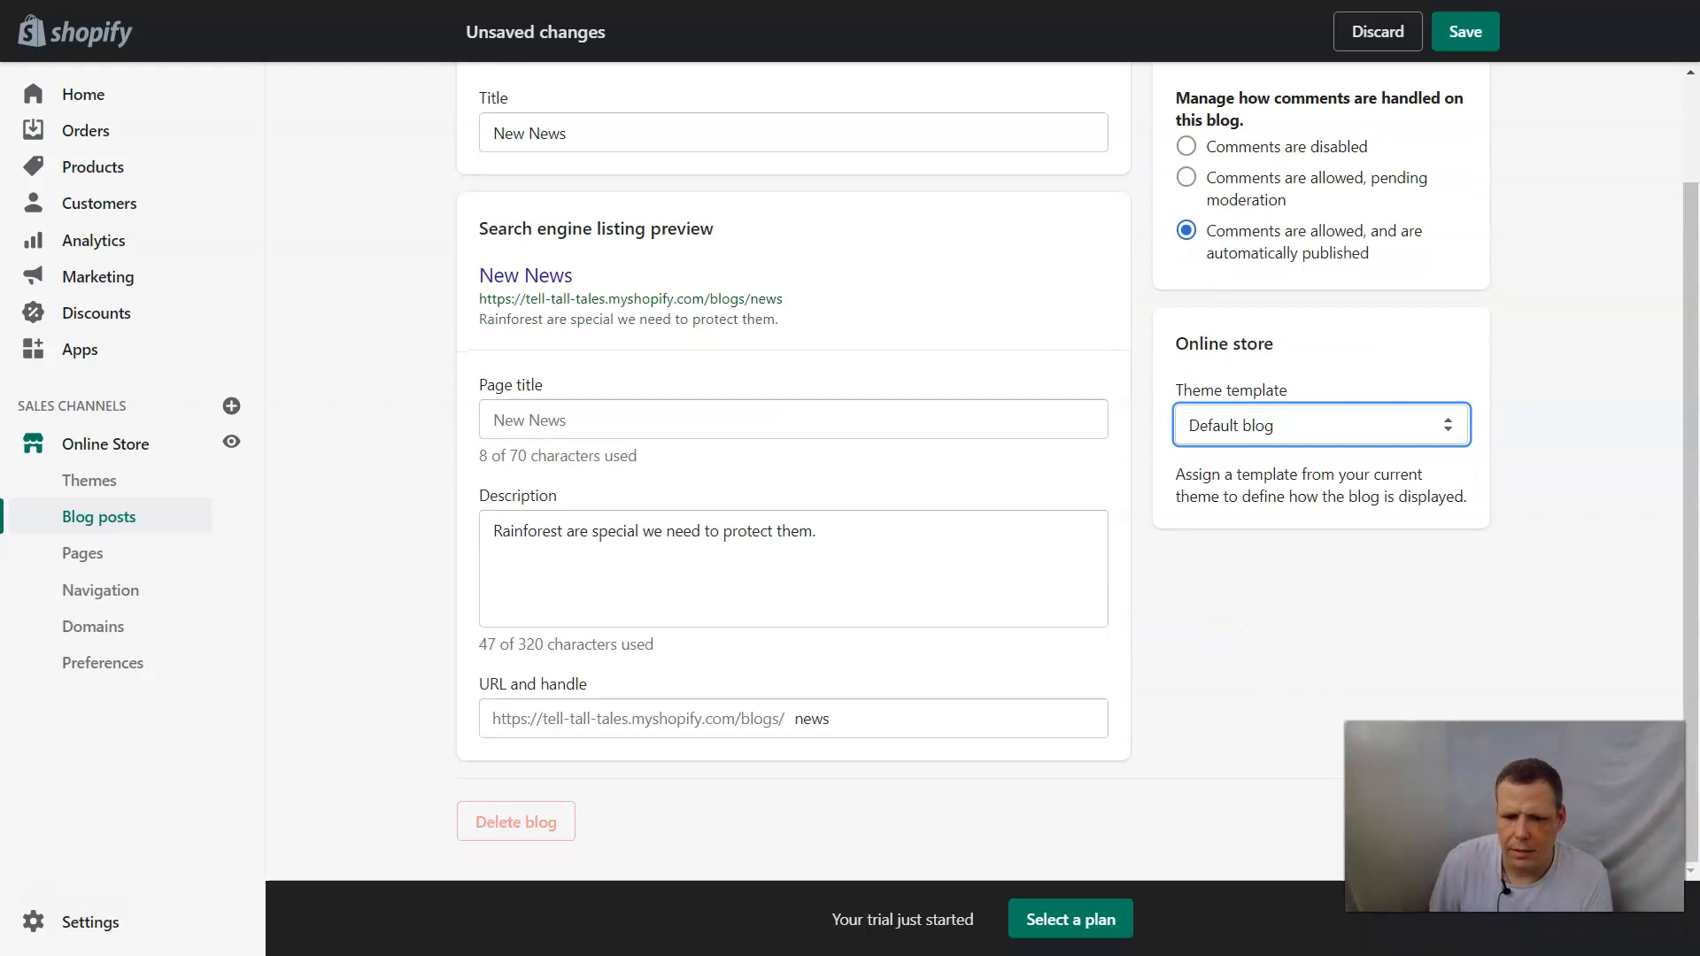
{"action": "left_click", "coordinate": [1463, 820]}
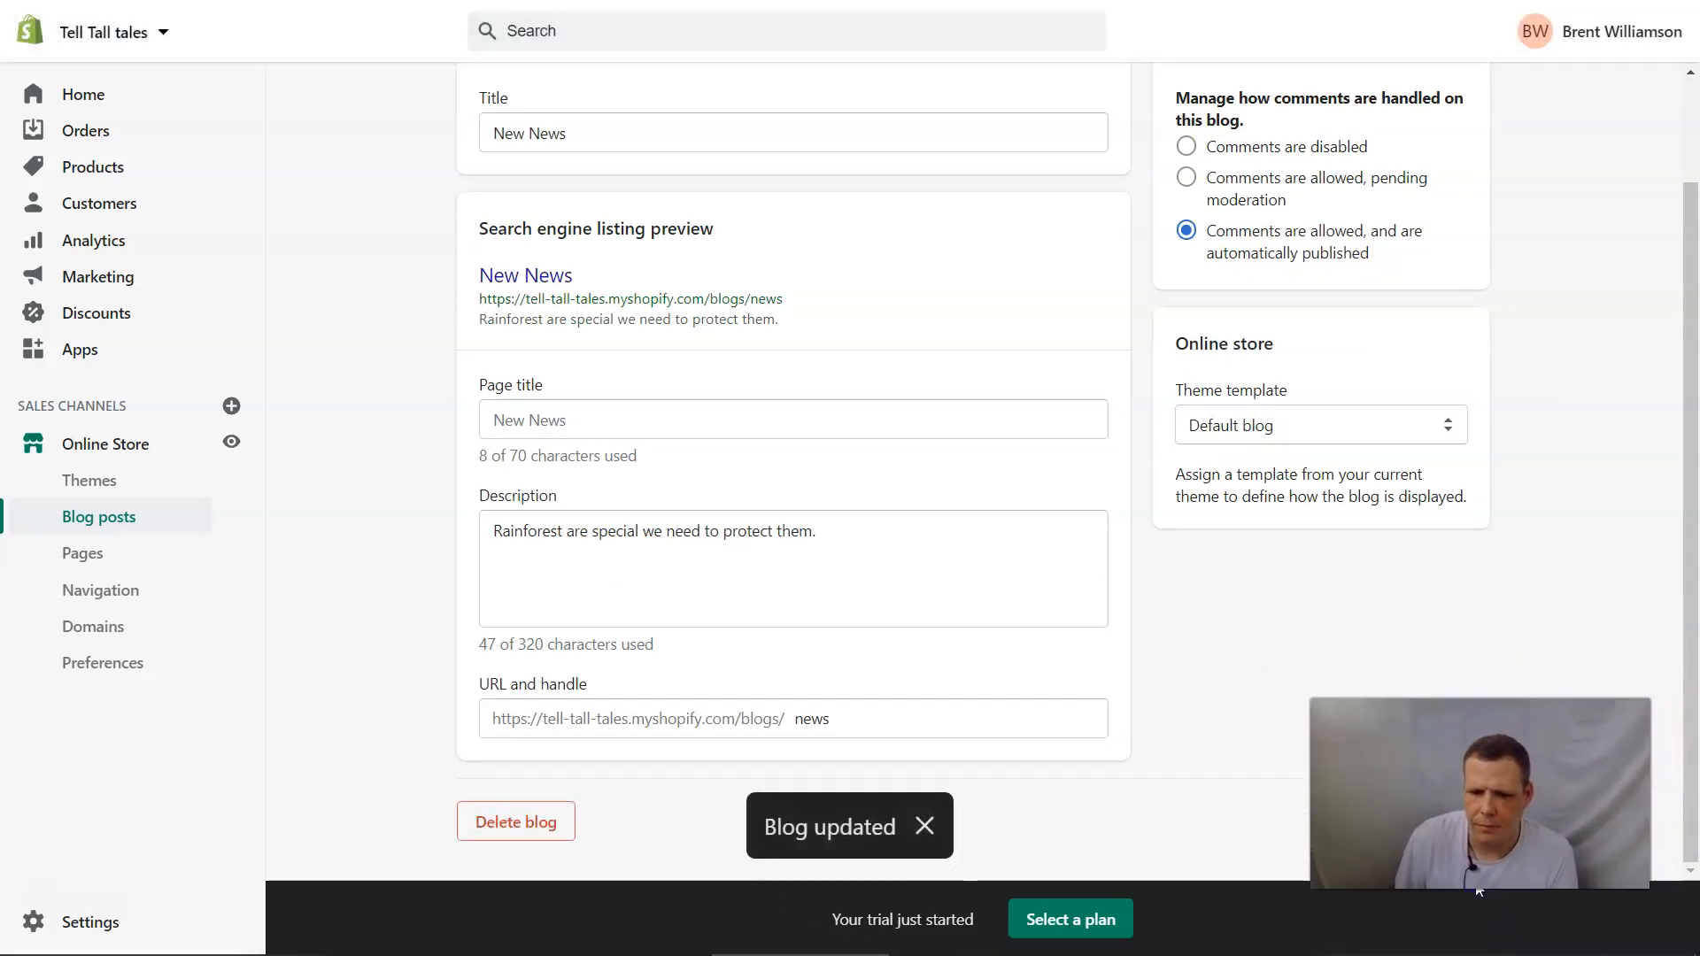
Return to the blog list and view the New News blog's page on the storefront.
{"action": "scroll", "coordinate": [1339, 575], "scroll_direction": "up", "scroll_amount": 2}
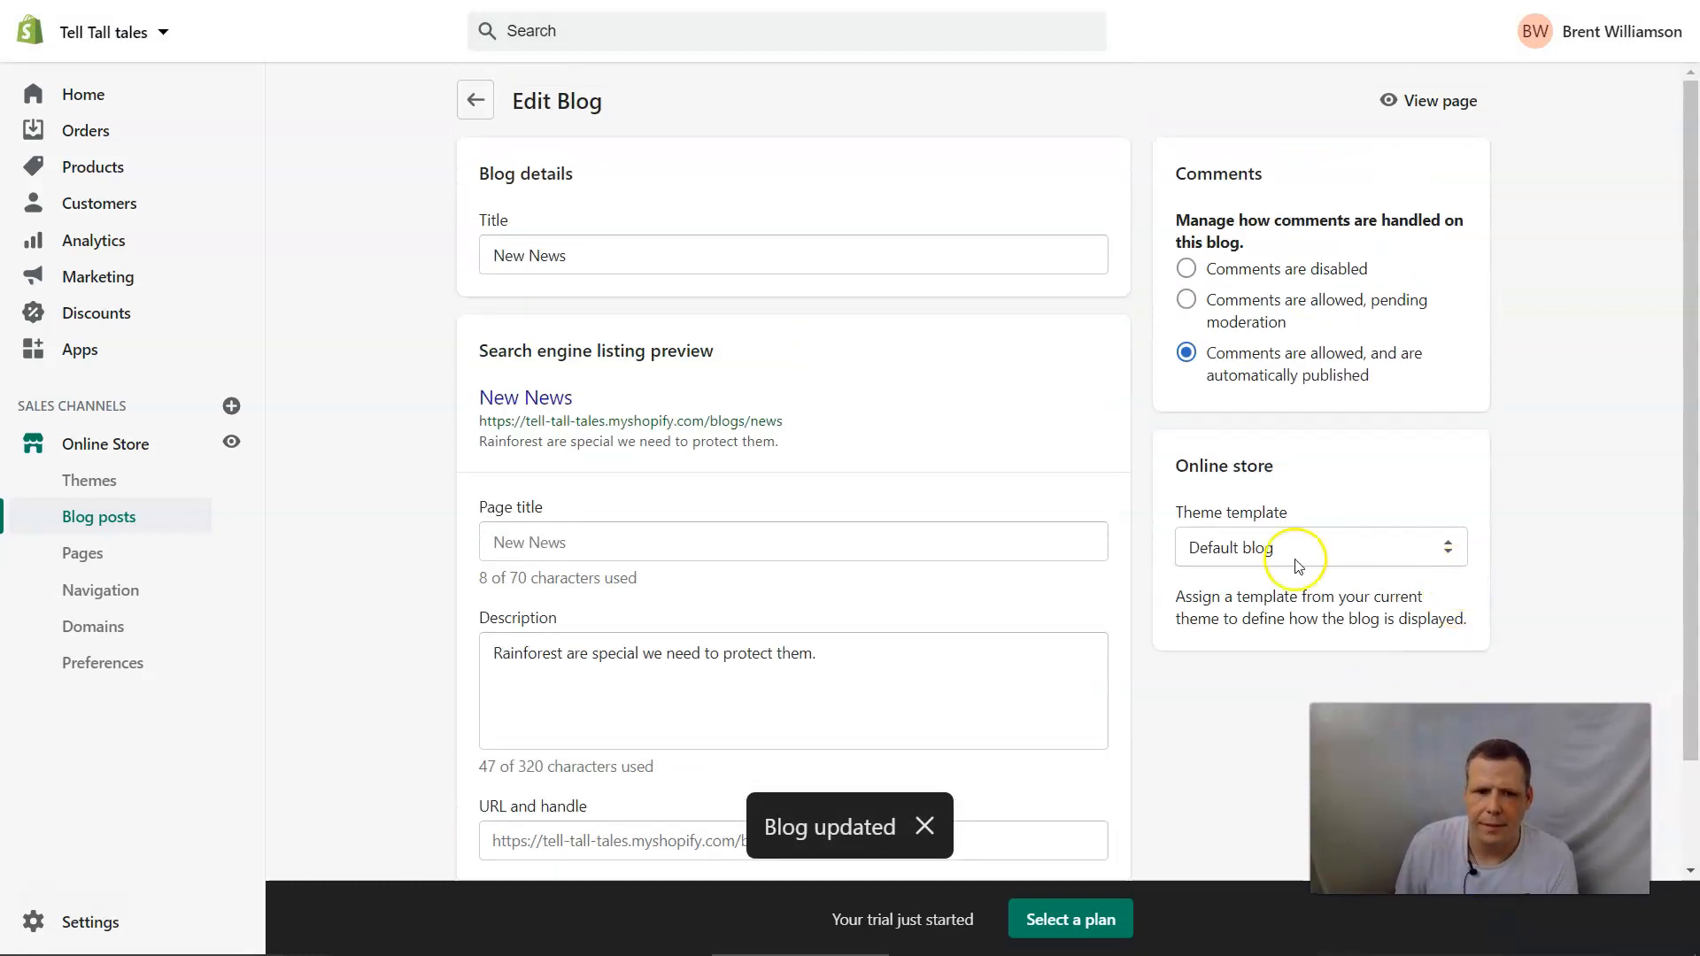
{"action": "left_click", "coordinate": [470, 109]}
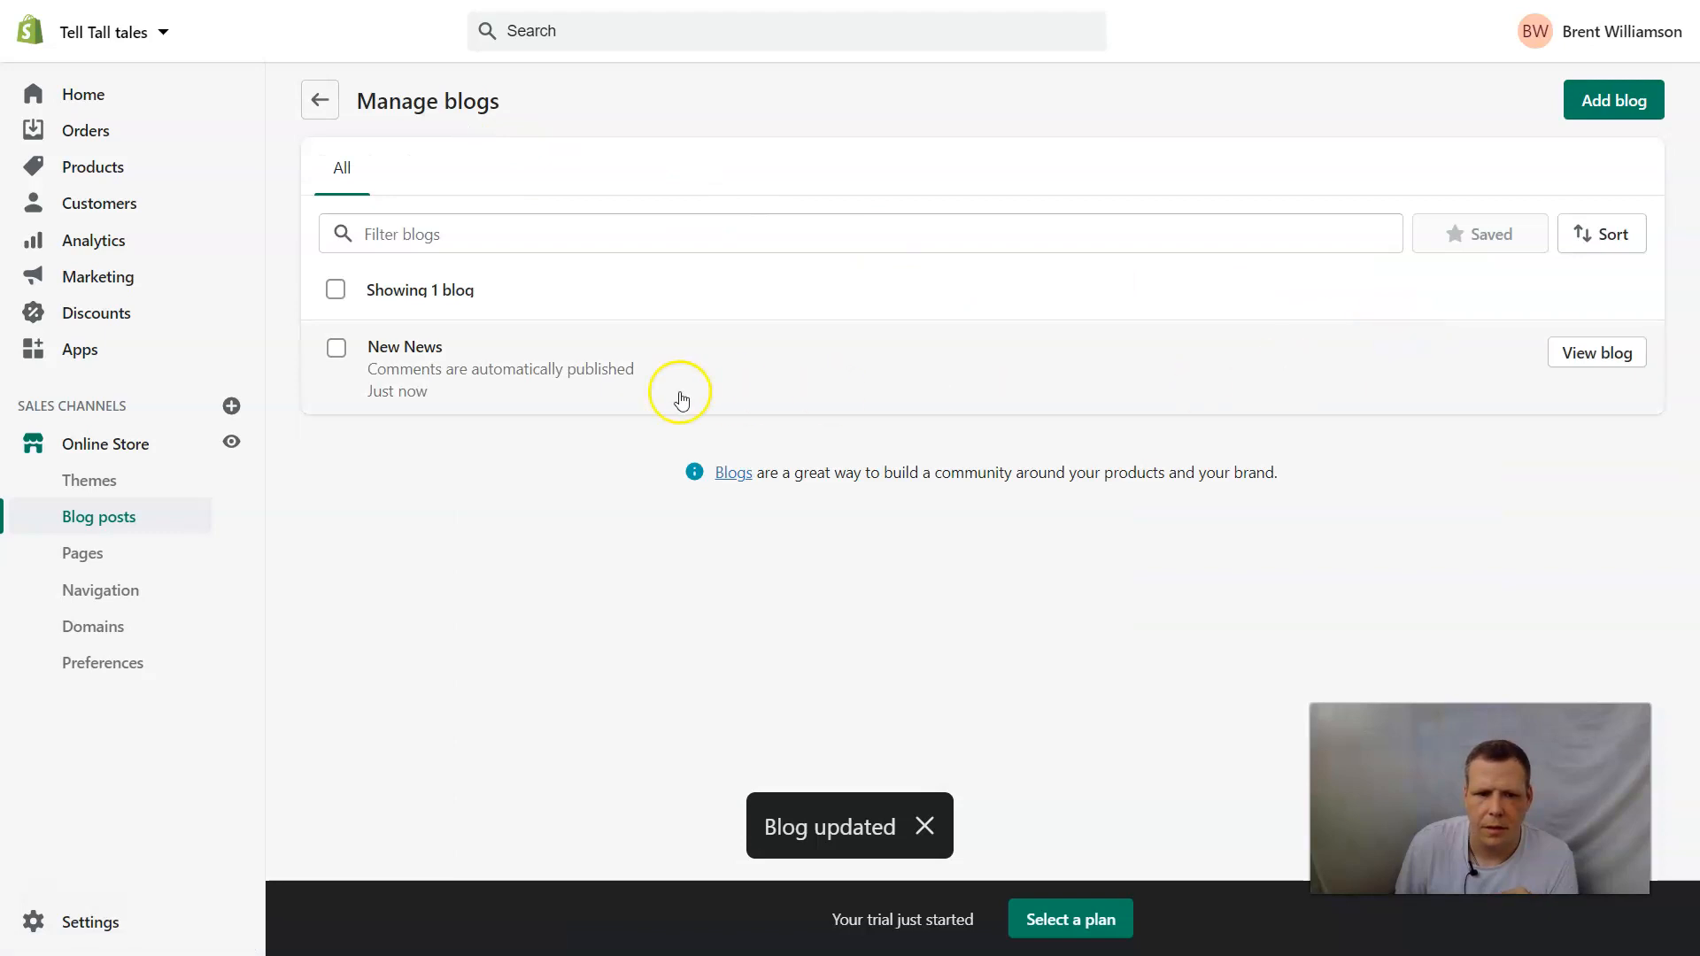
{"action": "left_click", "coordinate": [339, 353]}
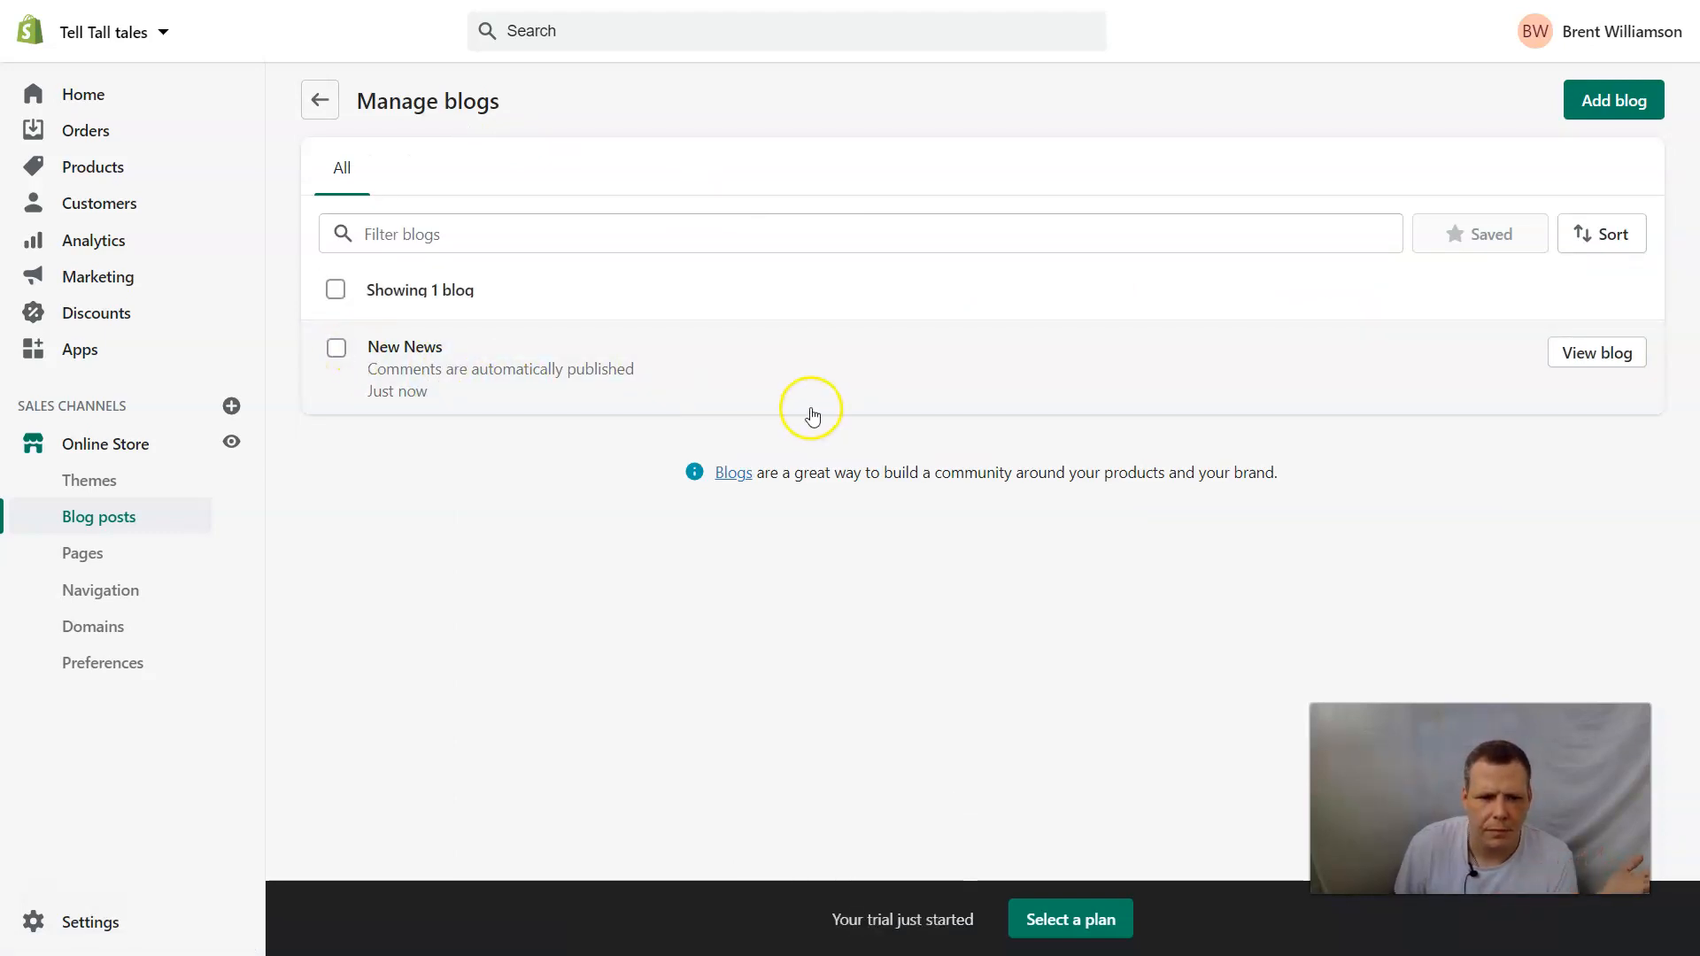
{"action": "mouse_move", "coordinate": [1317, 395]}
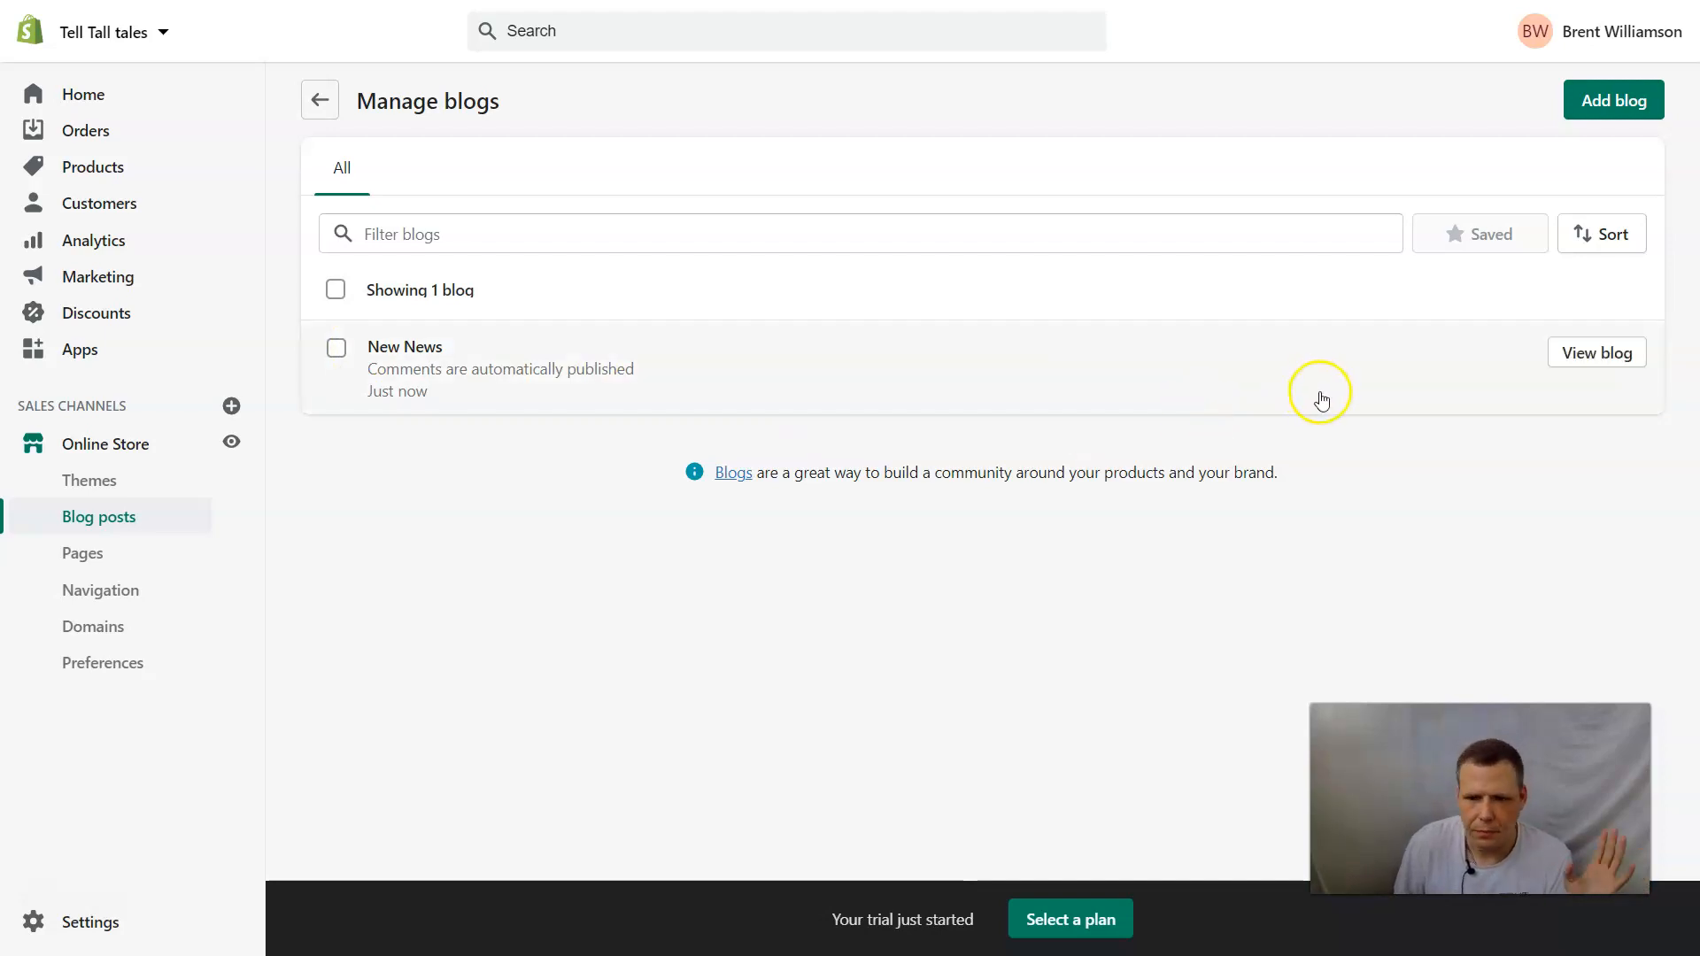
{"action": "left_click", "coordinate": [1588, 370]}
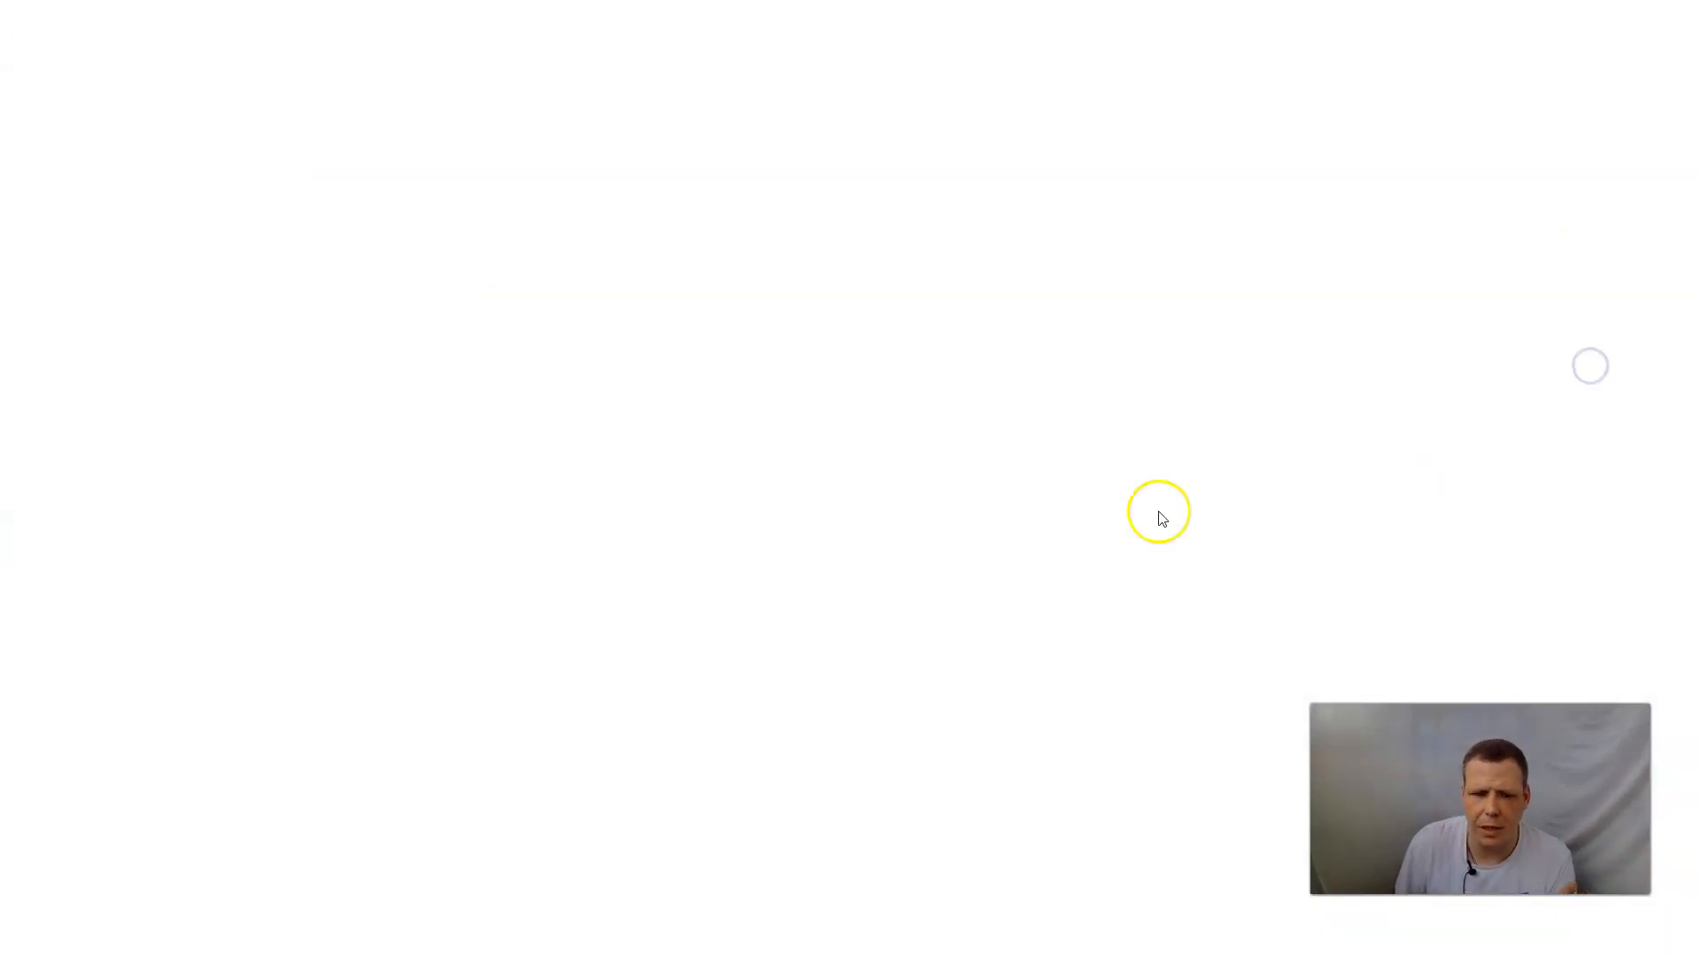
{"action": "scroll", "coordinate": [1089, 421], "scroll_direction": "down", "scroll_amount": 1}
{"action": "scroll", "coordinate": [1088, 422], "scroll_direction": "up", "scroll_amount": 1}
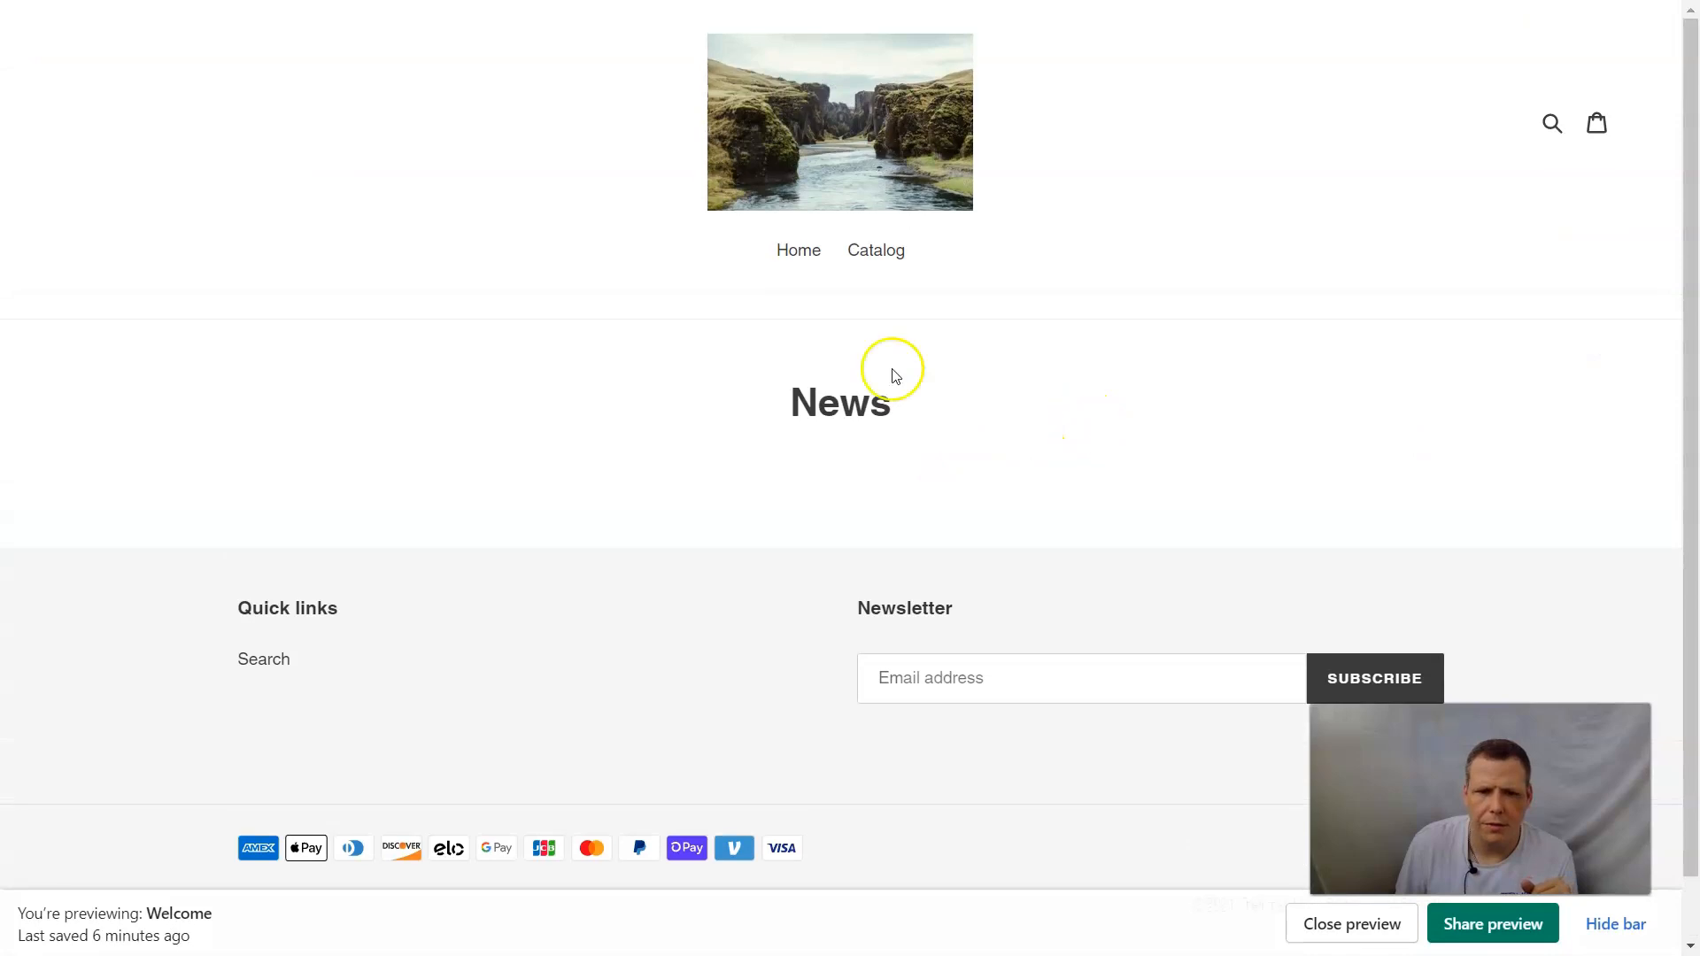
{"action": "scroll", "coordinate": [807, 446], "scroll_direction": "down", "scroll_amount": 1}
{"action": "scroll", "coordinate": [810, 448], "scroll_direction": "up", "scroll_amount": 1}
{"action": "scroll", "coordinate": [881, 430], "scroll_direction": "down", "scroll_amount": 1}
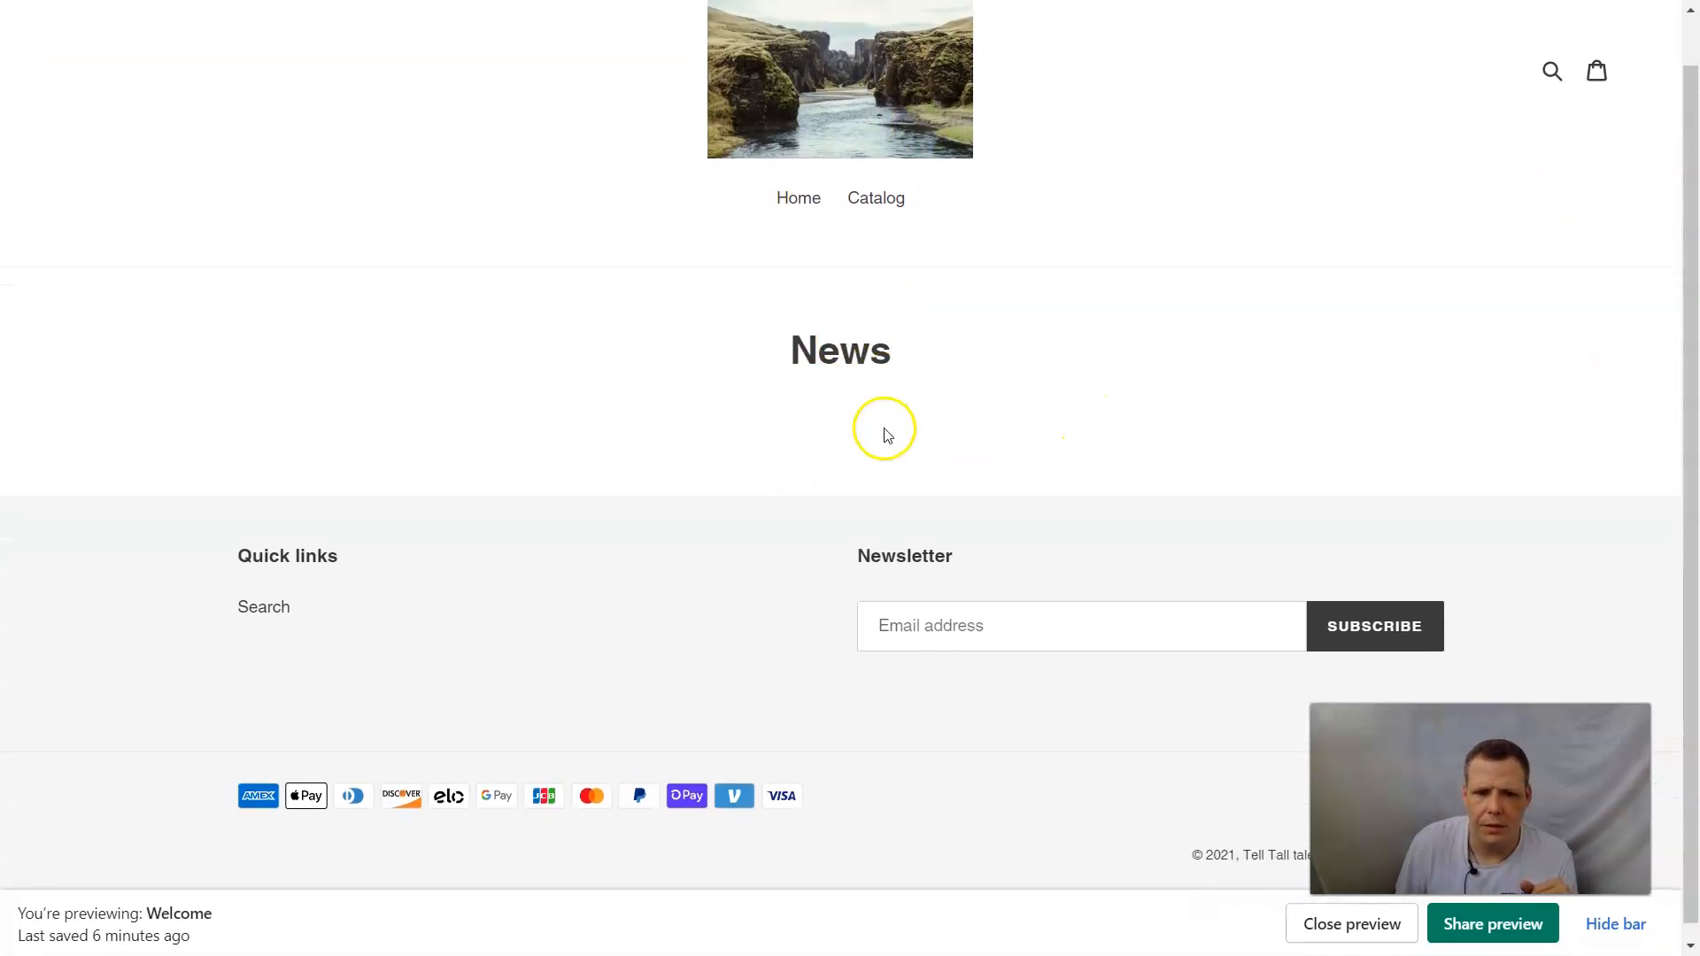
{"action": "scroll", "coordinate": [836, 409], "scroll_direction": "up", "scroll_amount": 1}
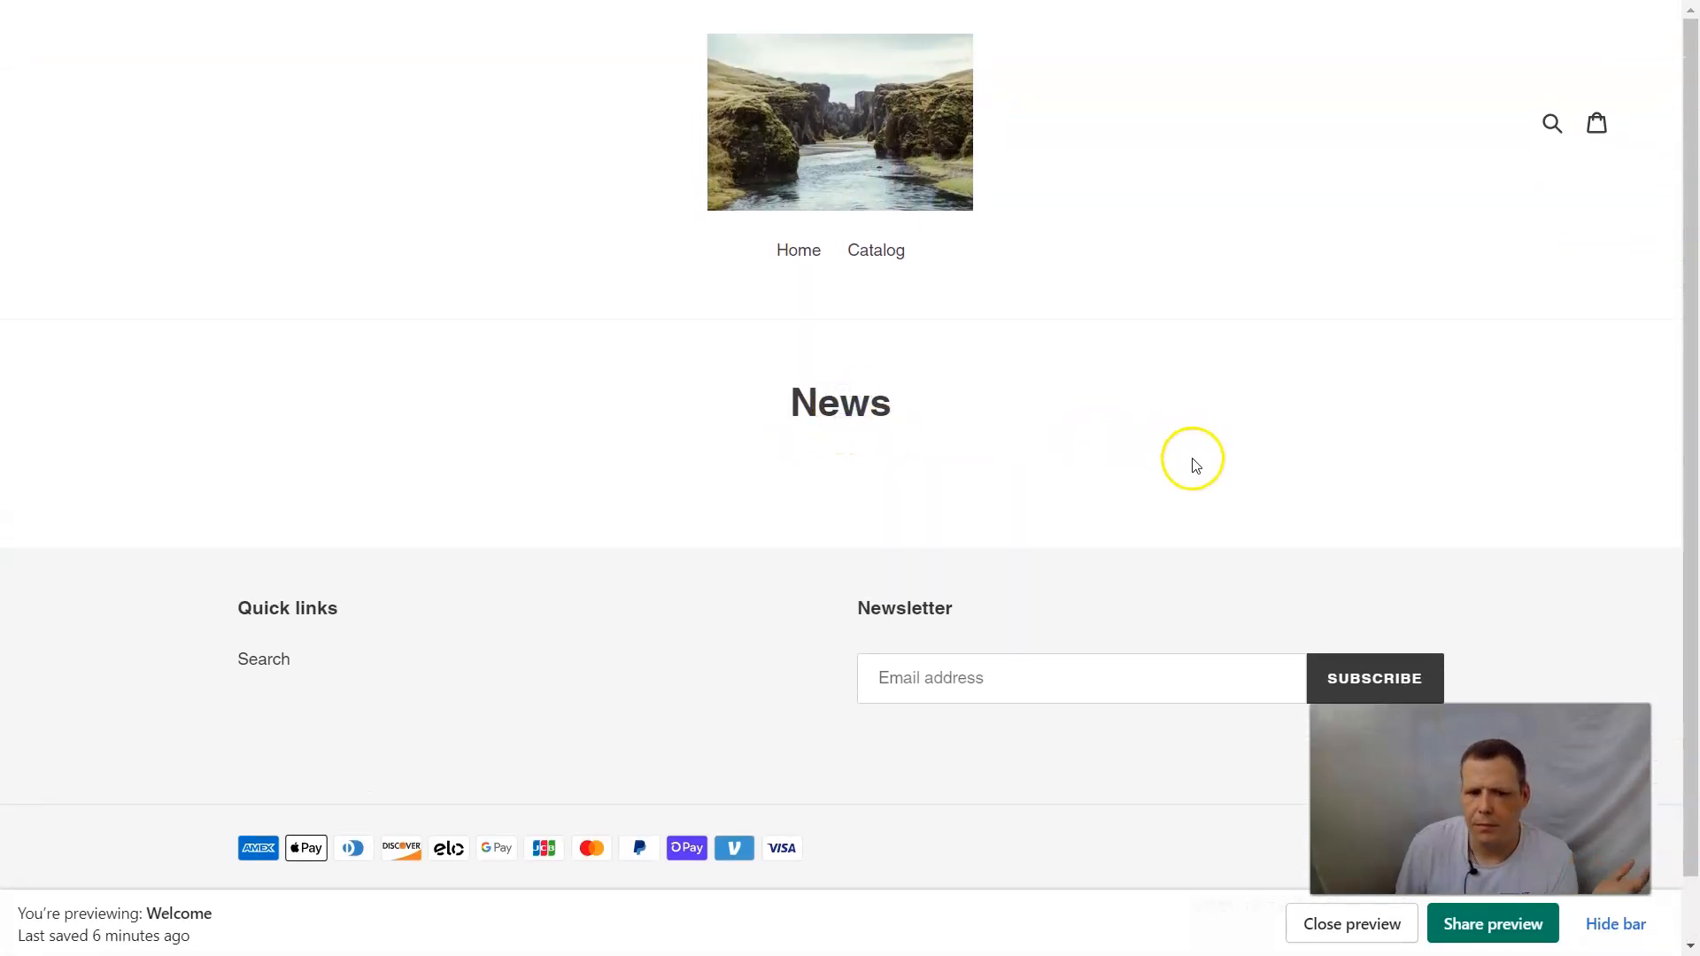
Close the theme preview and look through the published storefront's home page.
{"action": "left_click", "coordinate": [1367, 930]}
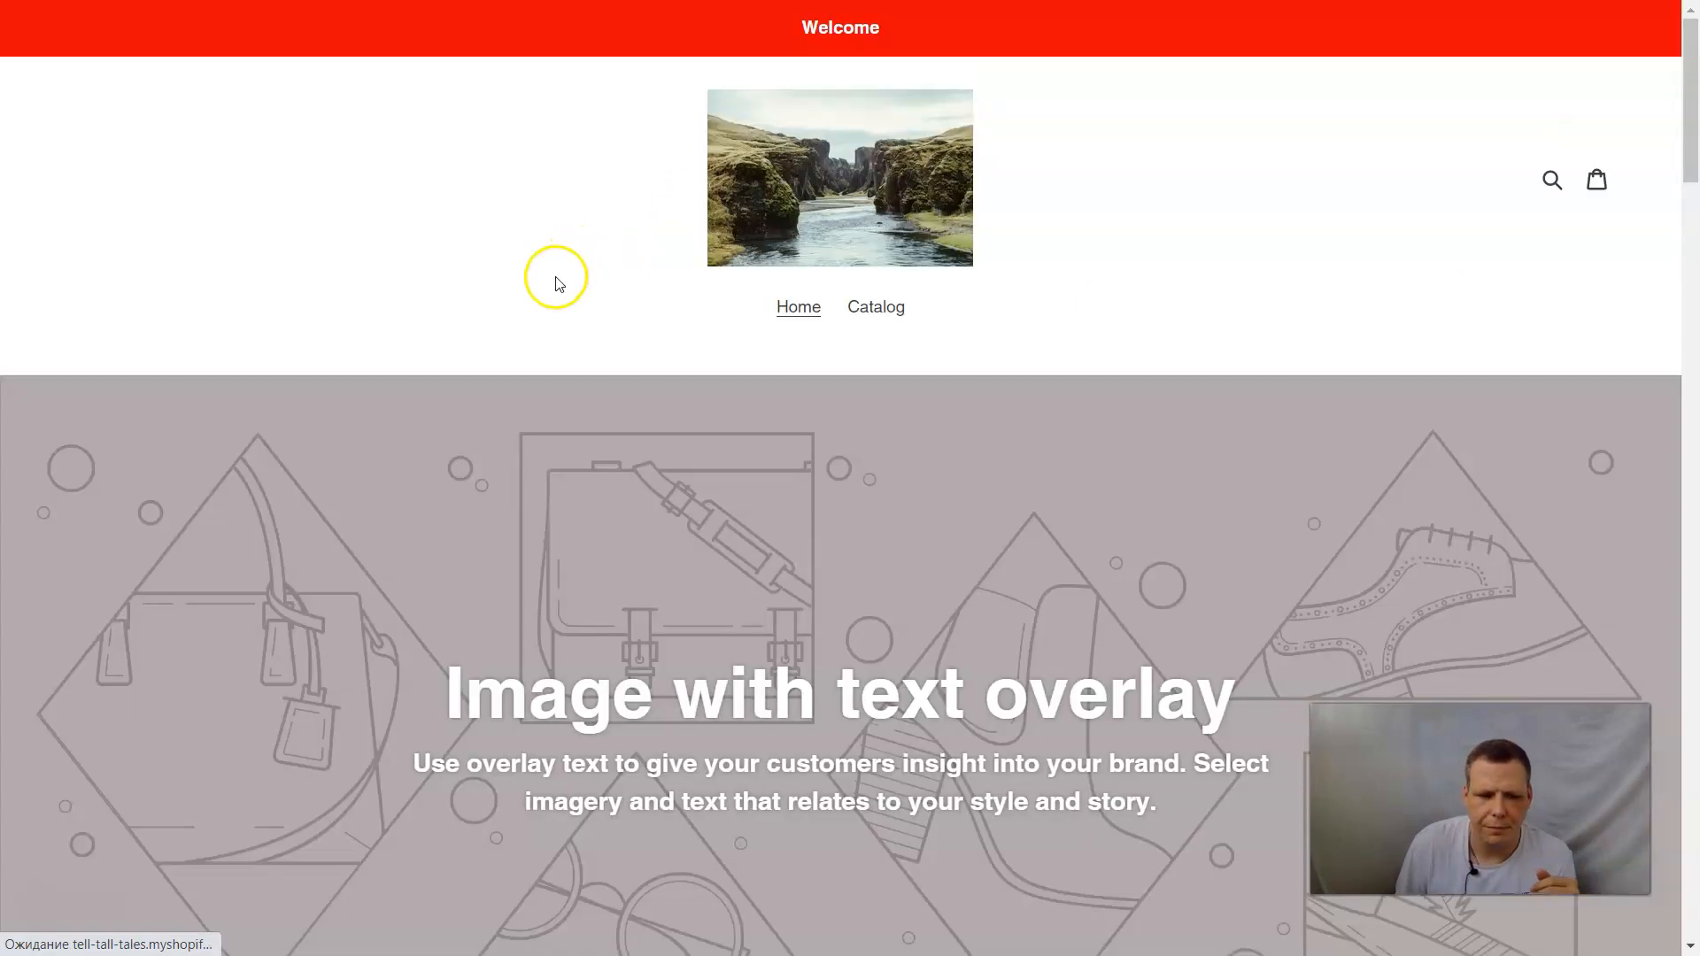
{"action": "scroll", "coordinate": [778, 300], "scroll_direction": "down", "scroll_amount": 10}
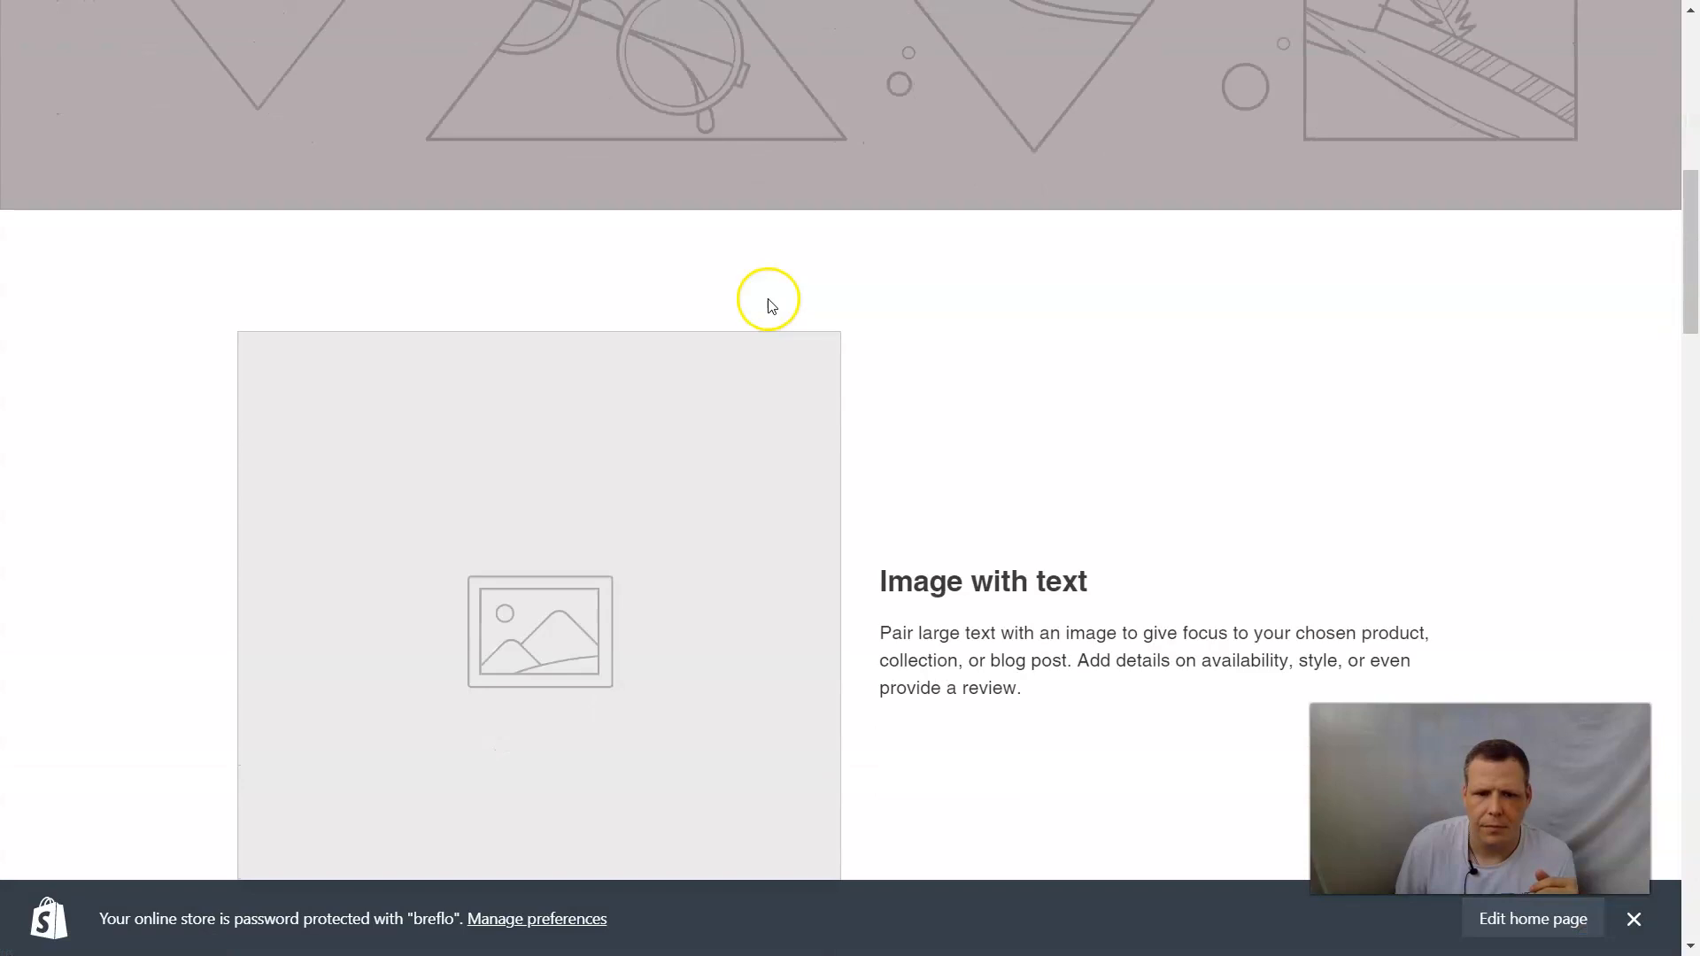
{"action": "scroll", "coordinate": [769, 306], "scroll_direction": "down", "scroll_amount": 15}
{"action": "scroll", "coordinate": [762, 306], "scroll_direction": "down", "scroll_amount": 5}
{"action": "scroll", "coordinate": [744, 296], "scroll_direction": "up", "scroll_amount": 20}
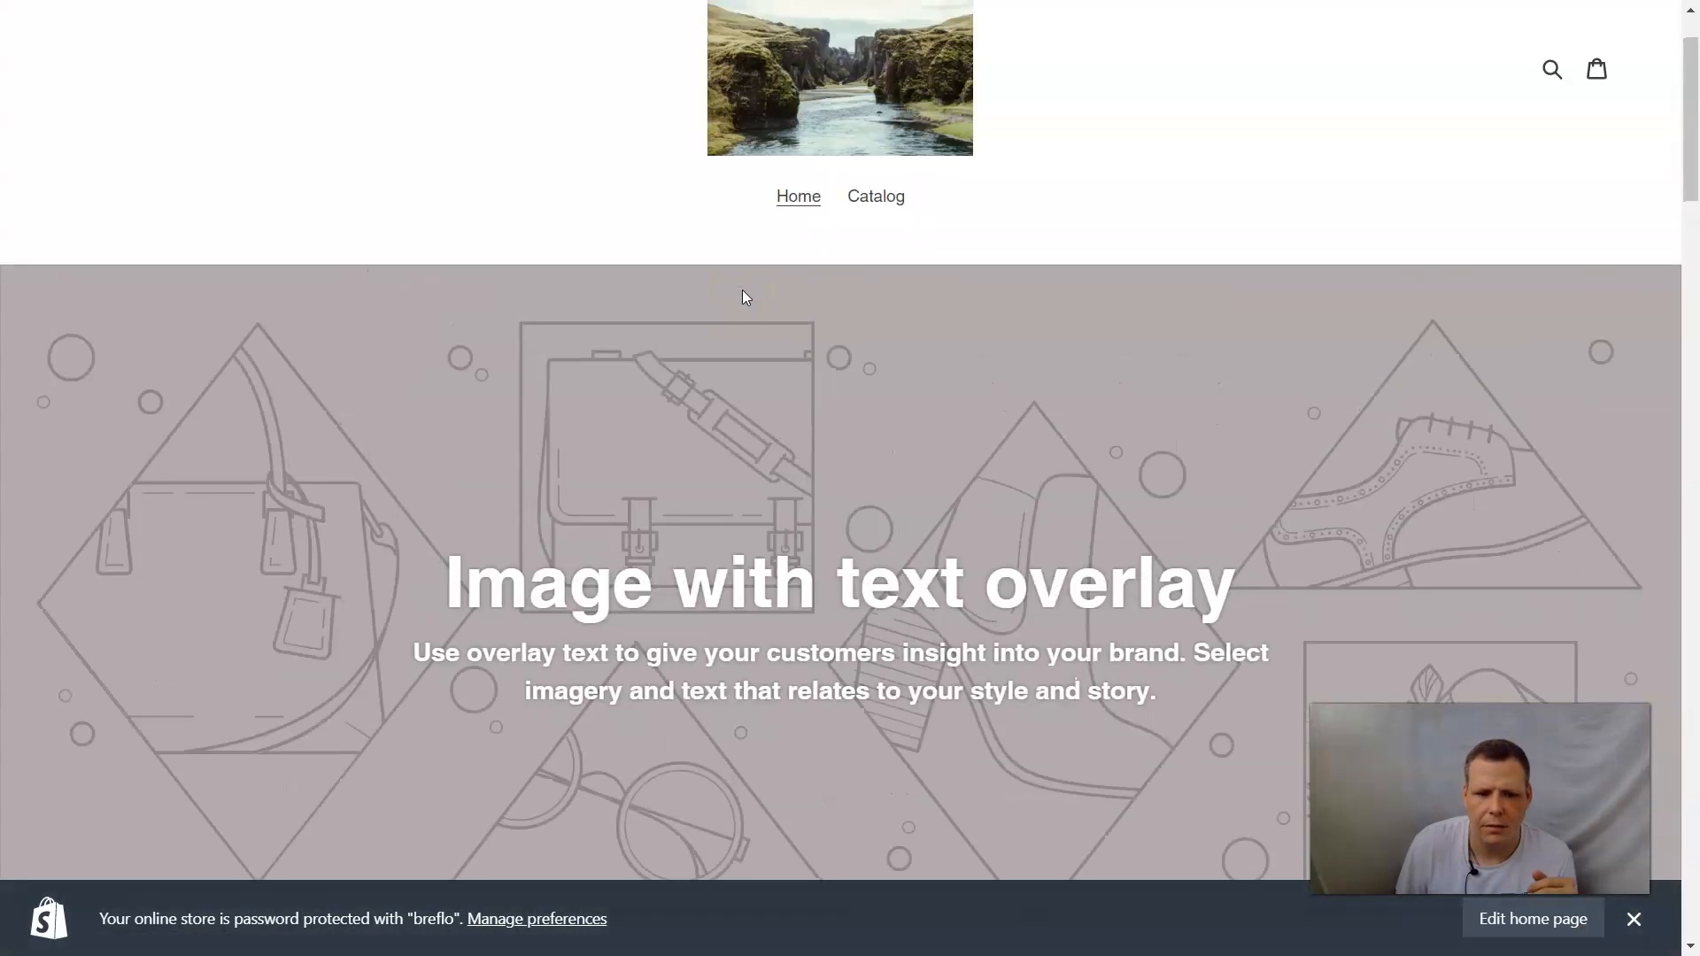
{"action": "scroll", "coordinate": [744, 296], "scroll_direction": "up", "scroll_amount": 2}
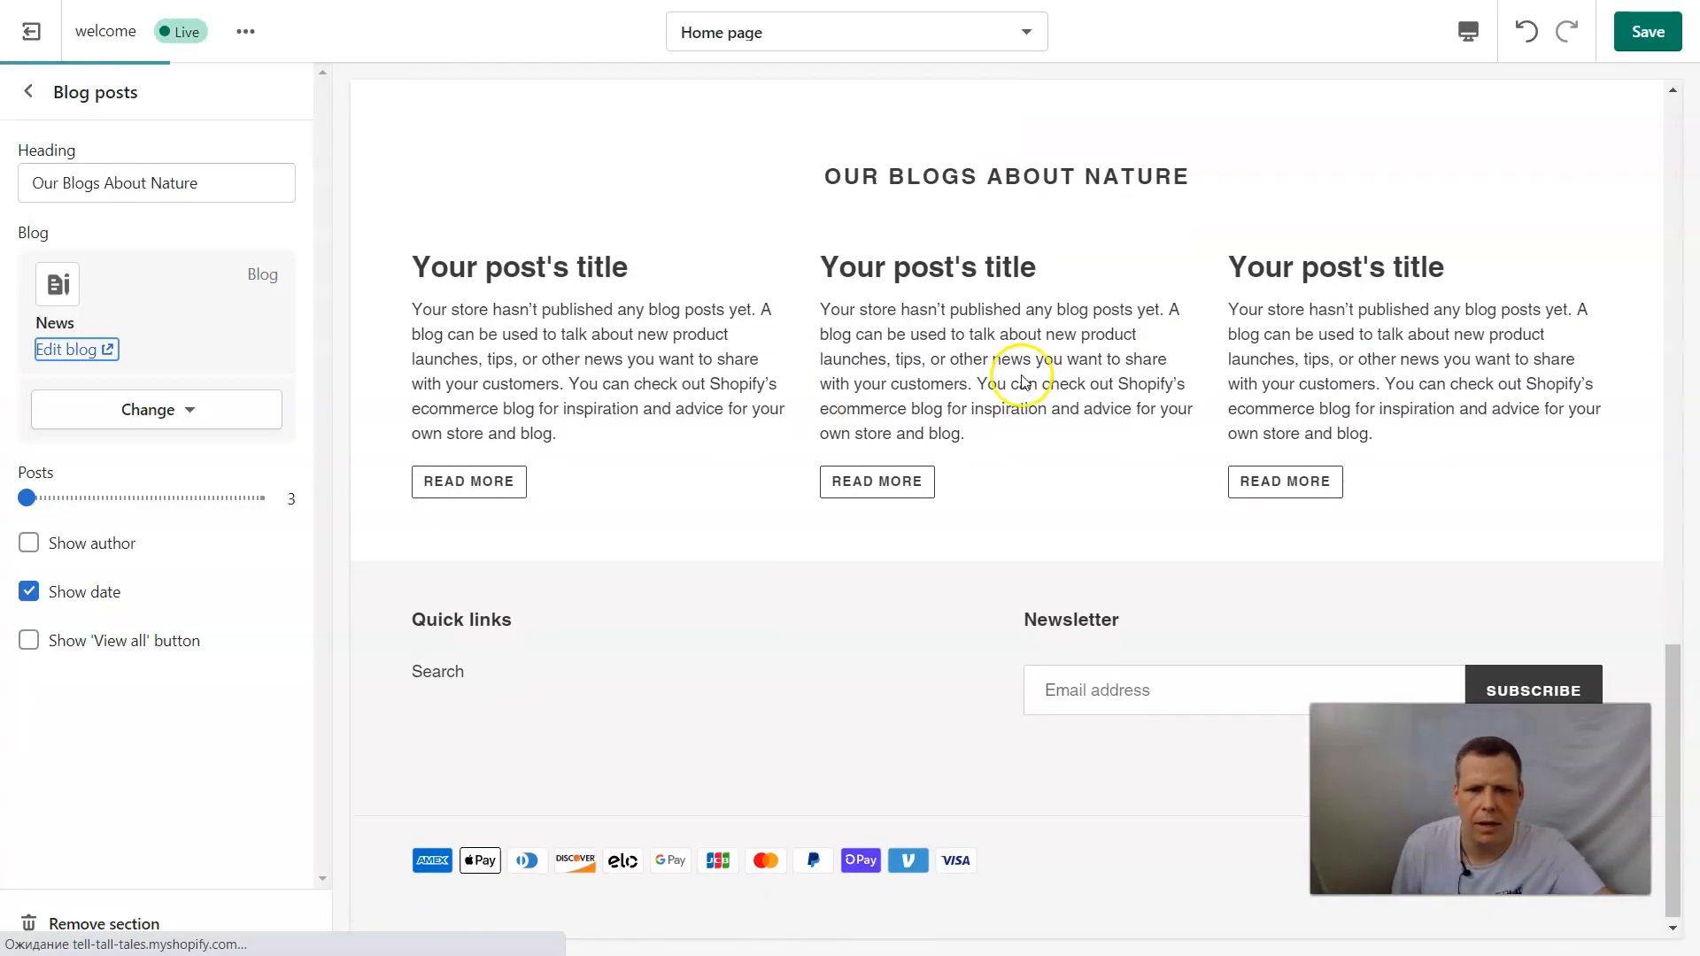
Back in the theme editor, turn on the author and the 'View all' button for the Blog posts section, and leave its settings.
{"action": "scroll", "coordinate": [801, 354], "scroll_direction": "up", "scroll_amount": 5}
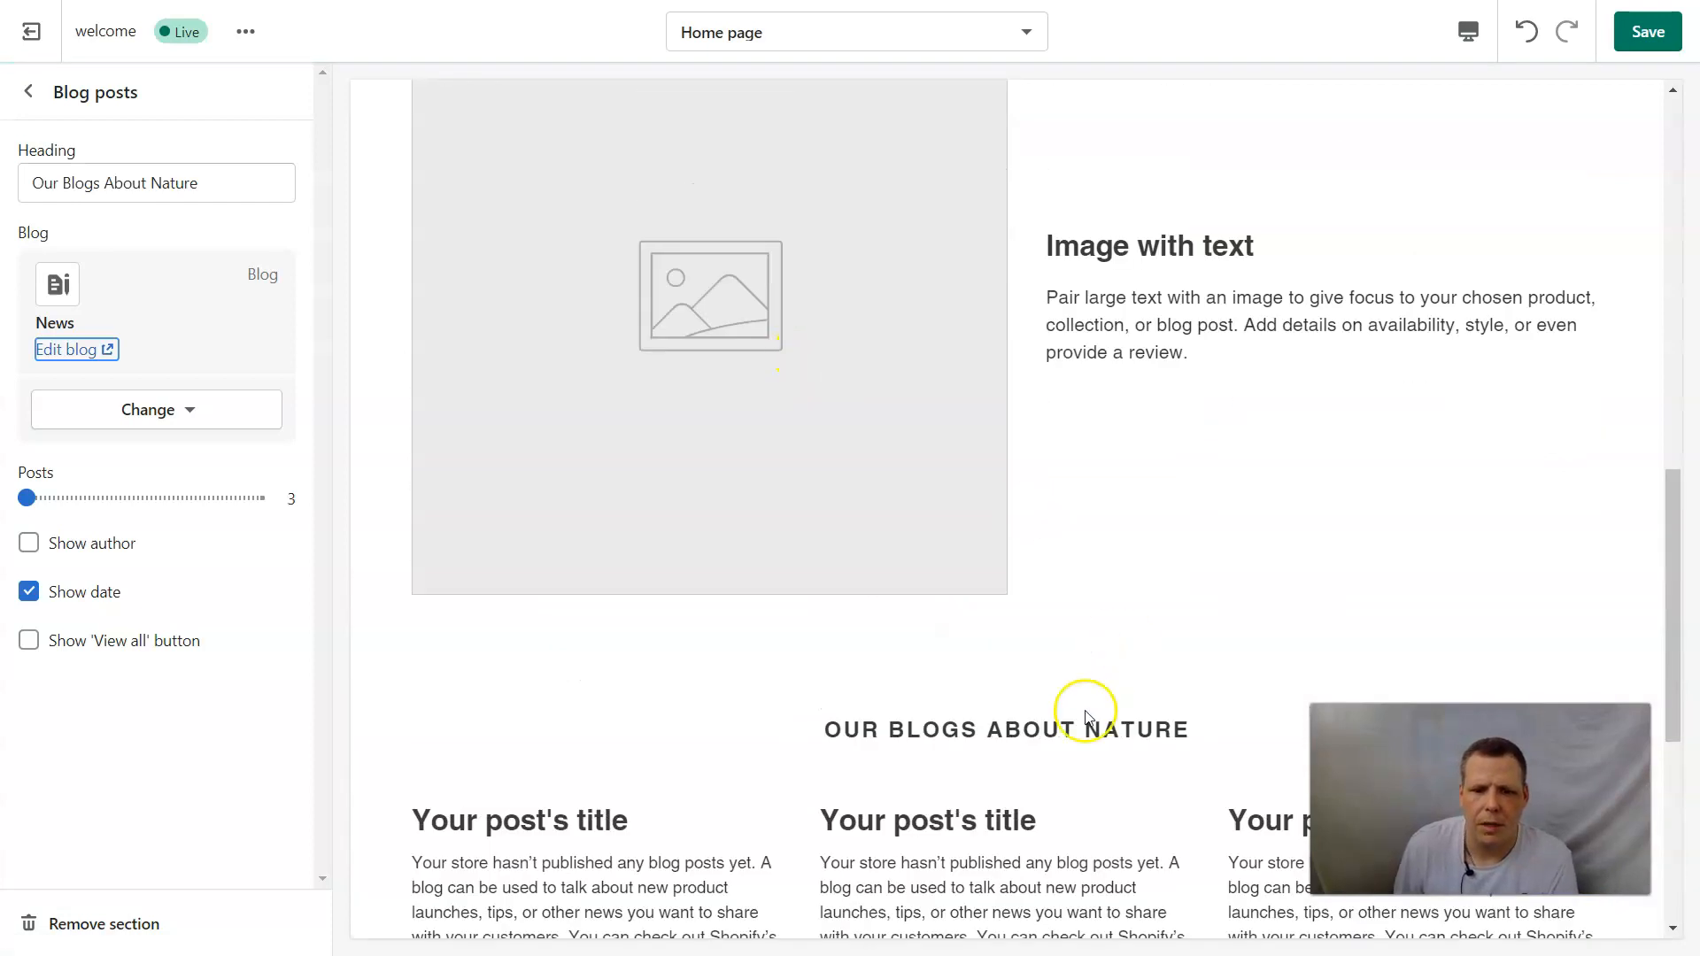
{"action": "scroll", "coordinate": [1088, 716], "scroll_direction": "down", "scroll_amount": 2}
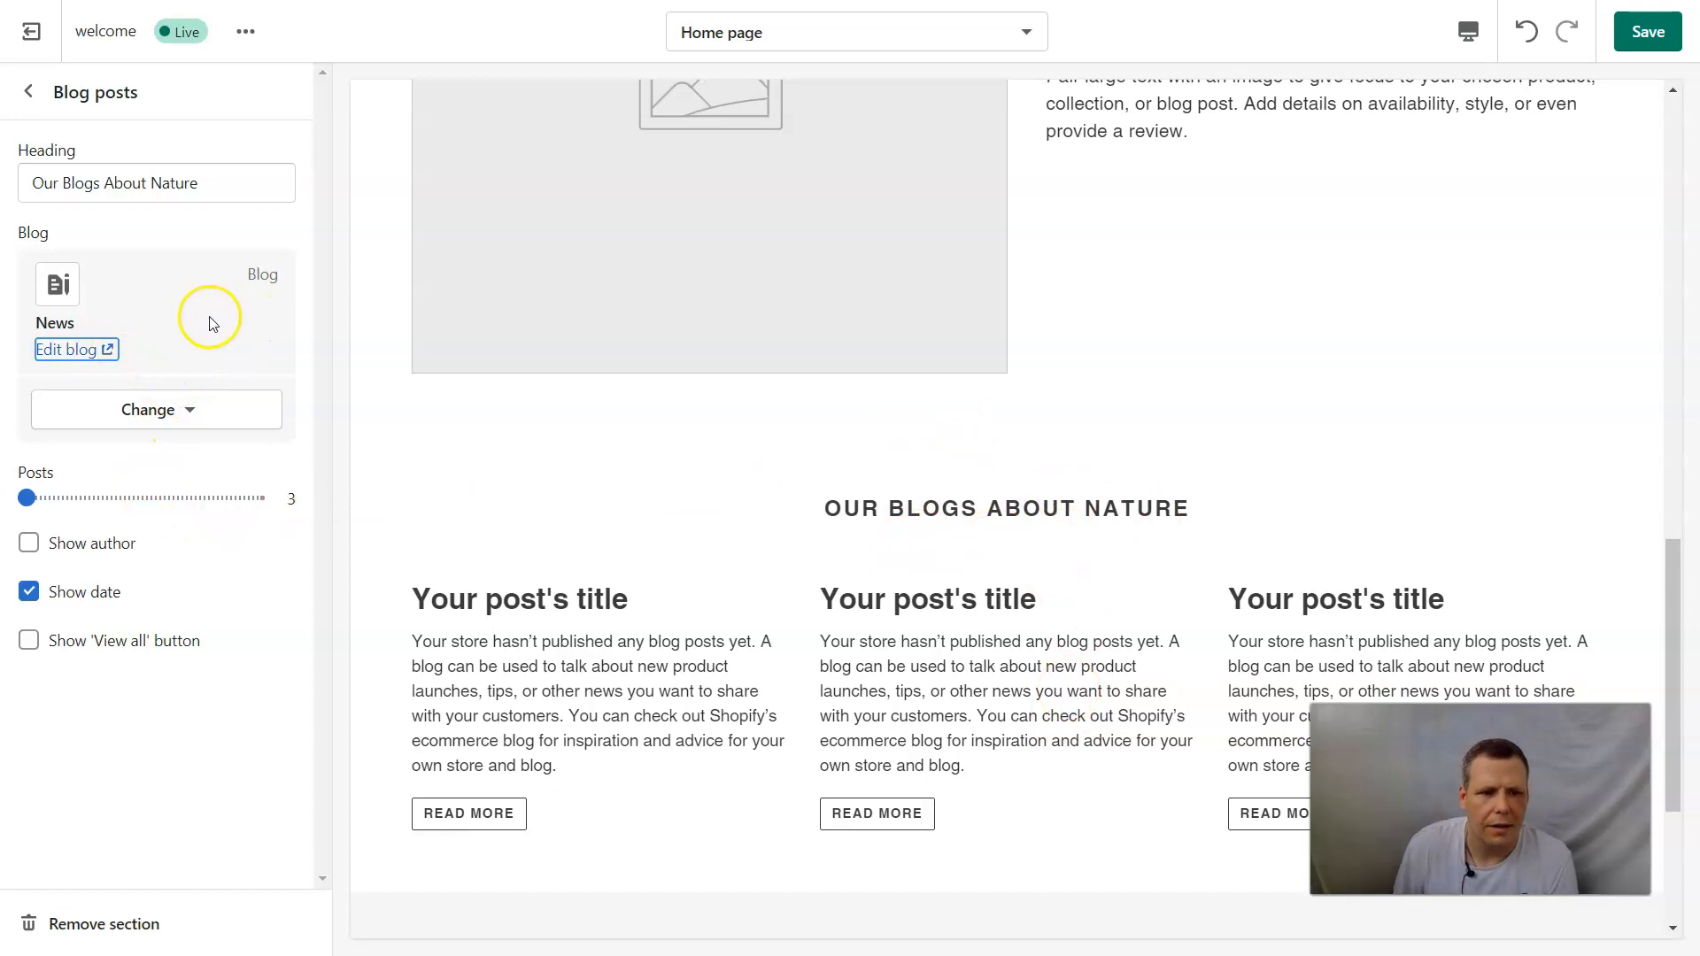
{"action": "left_click", "coordinate": [170, 412]}
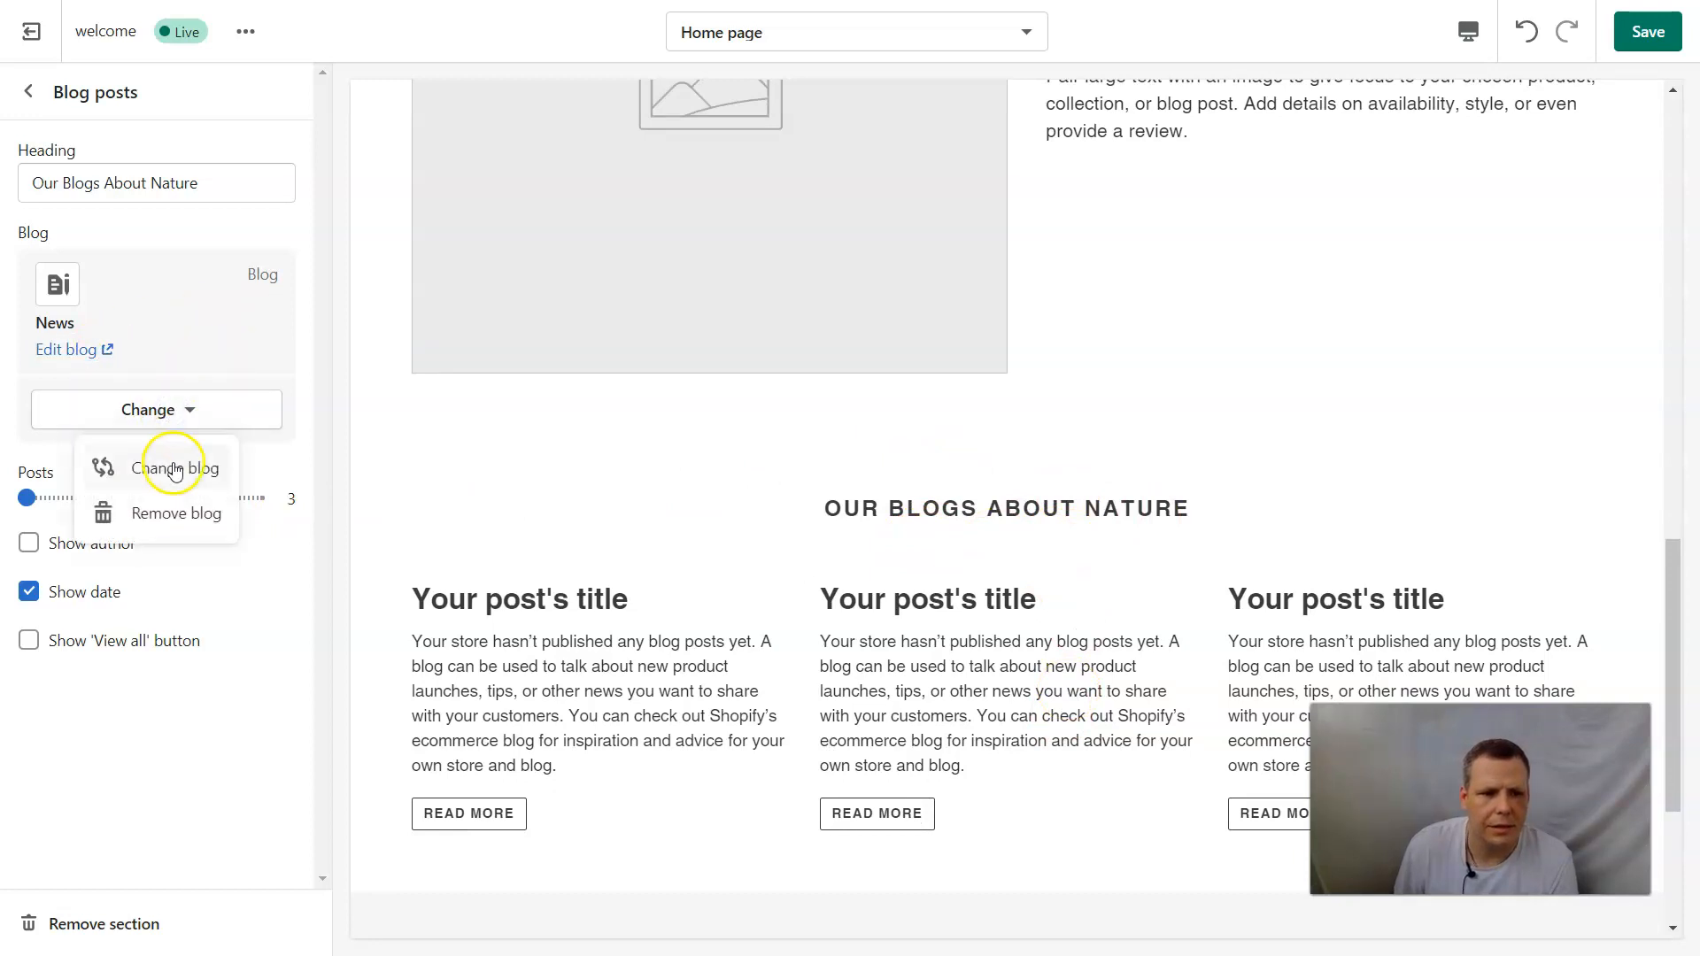
{"action": "left_click", "coordinate": [86, 816]}
{"action": "left_click", "coordinate": [29, 541]}
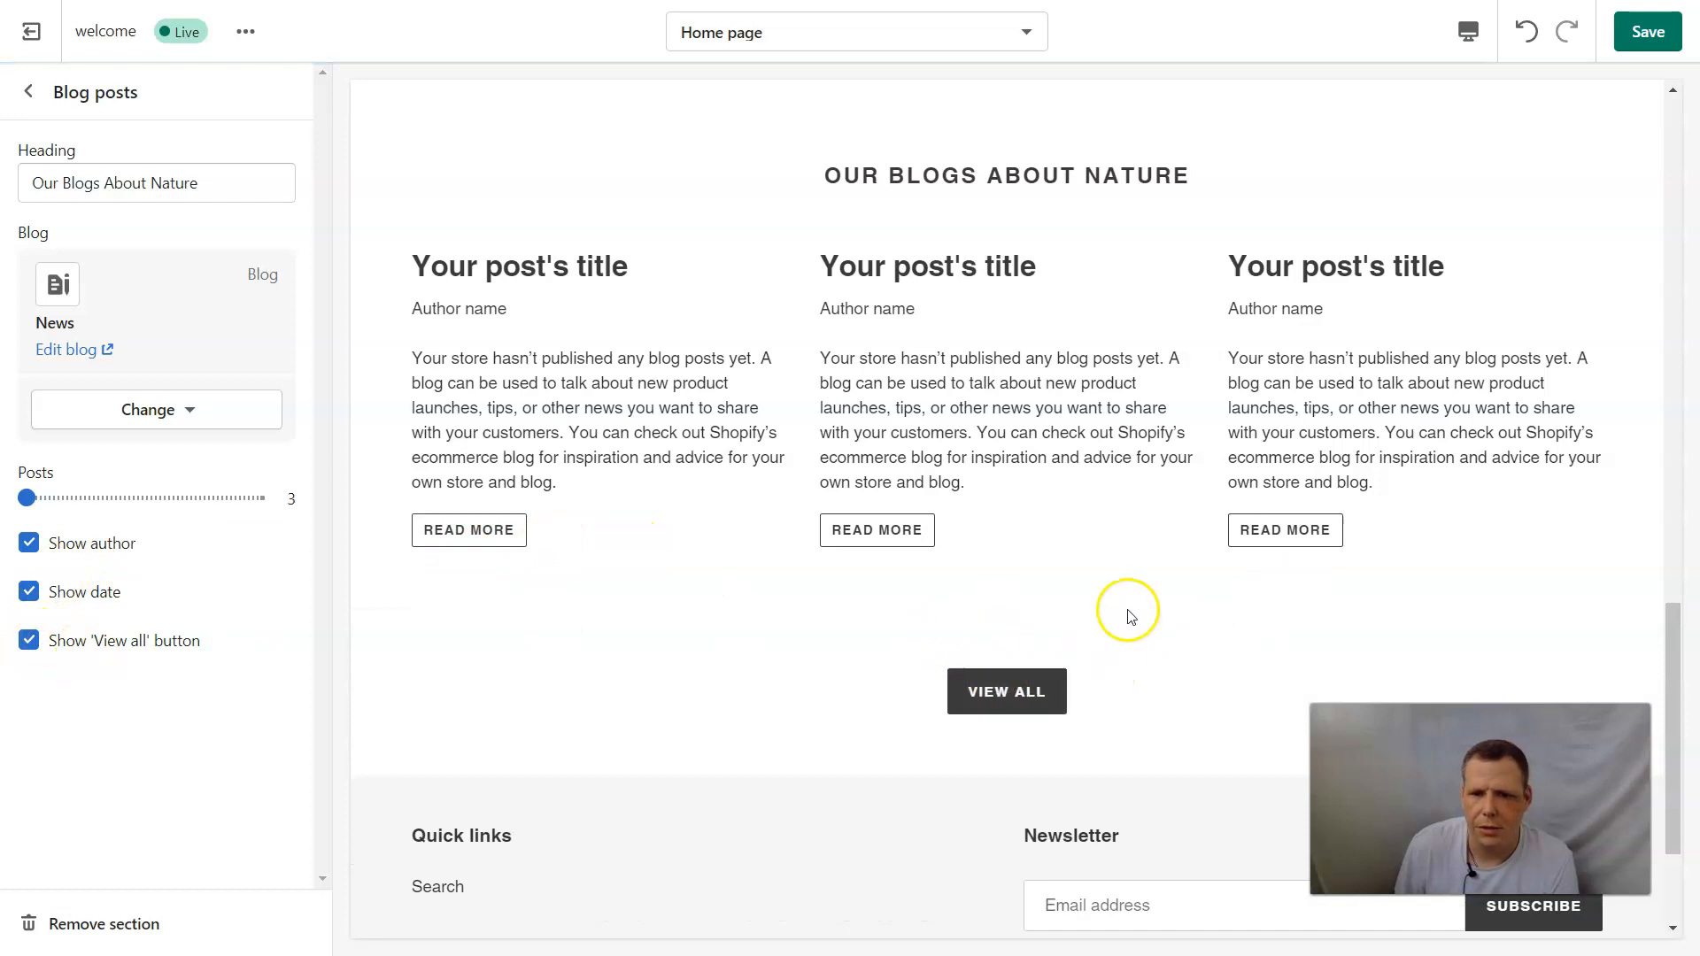
{"action": "scroll", "coordinate": [549, 475], "scroll_direction": "up", "scroll_amount": 4}
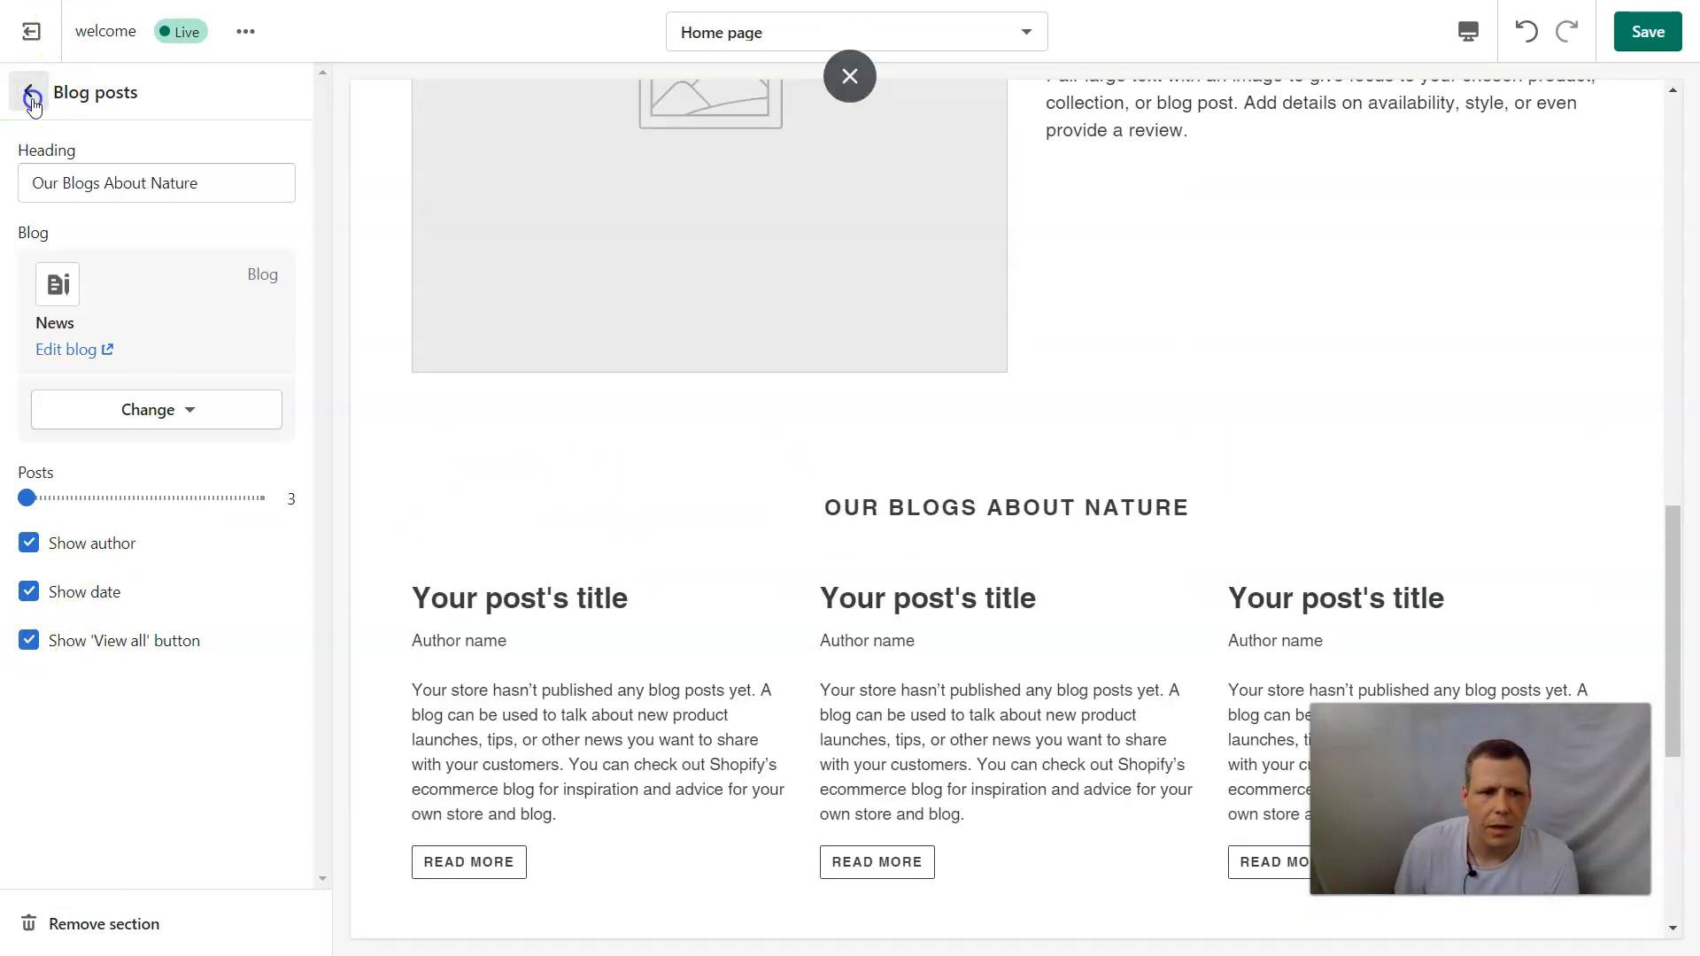
{"action": "left_click", "coordinate": [30, 95]}
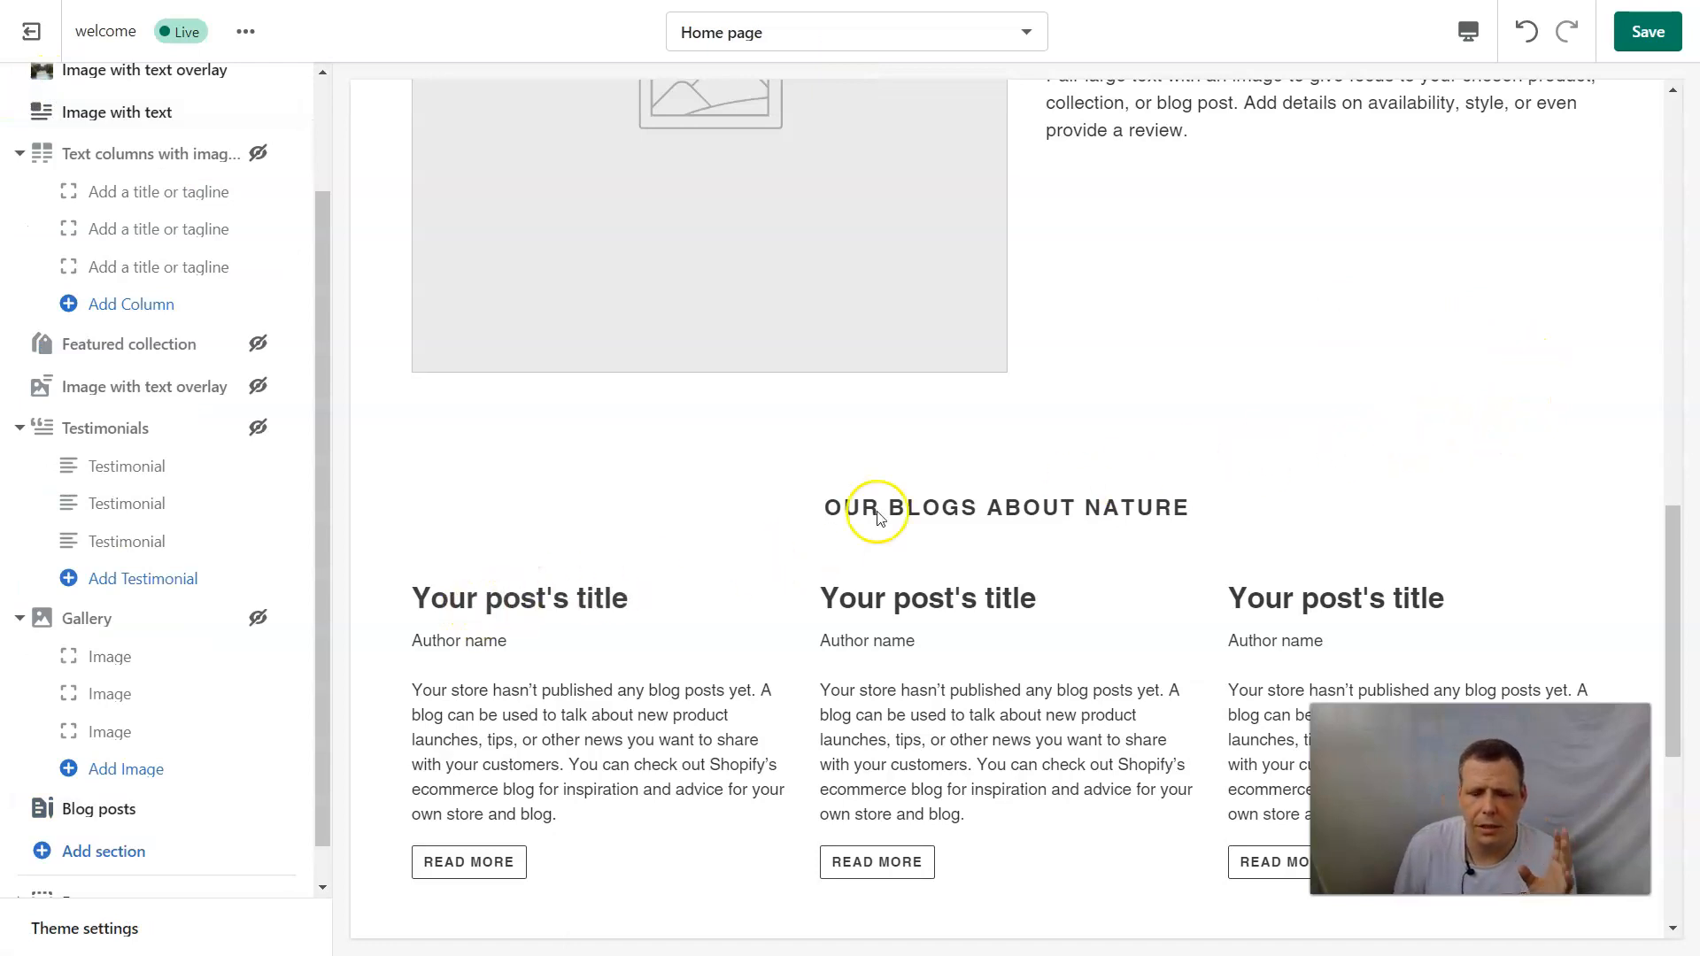
Review the home page's section list and the theme section types available to add.
{"action": "scroll", "coordinate": [1199, 227], "scroll_direction": "up", "scroll_amount": 4}
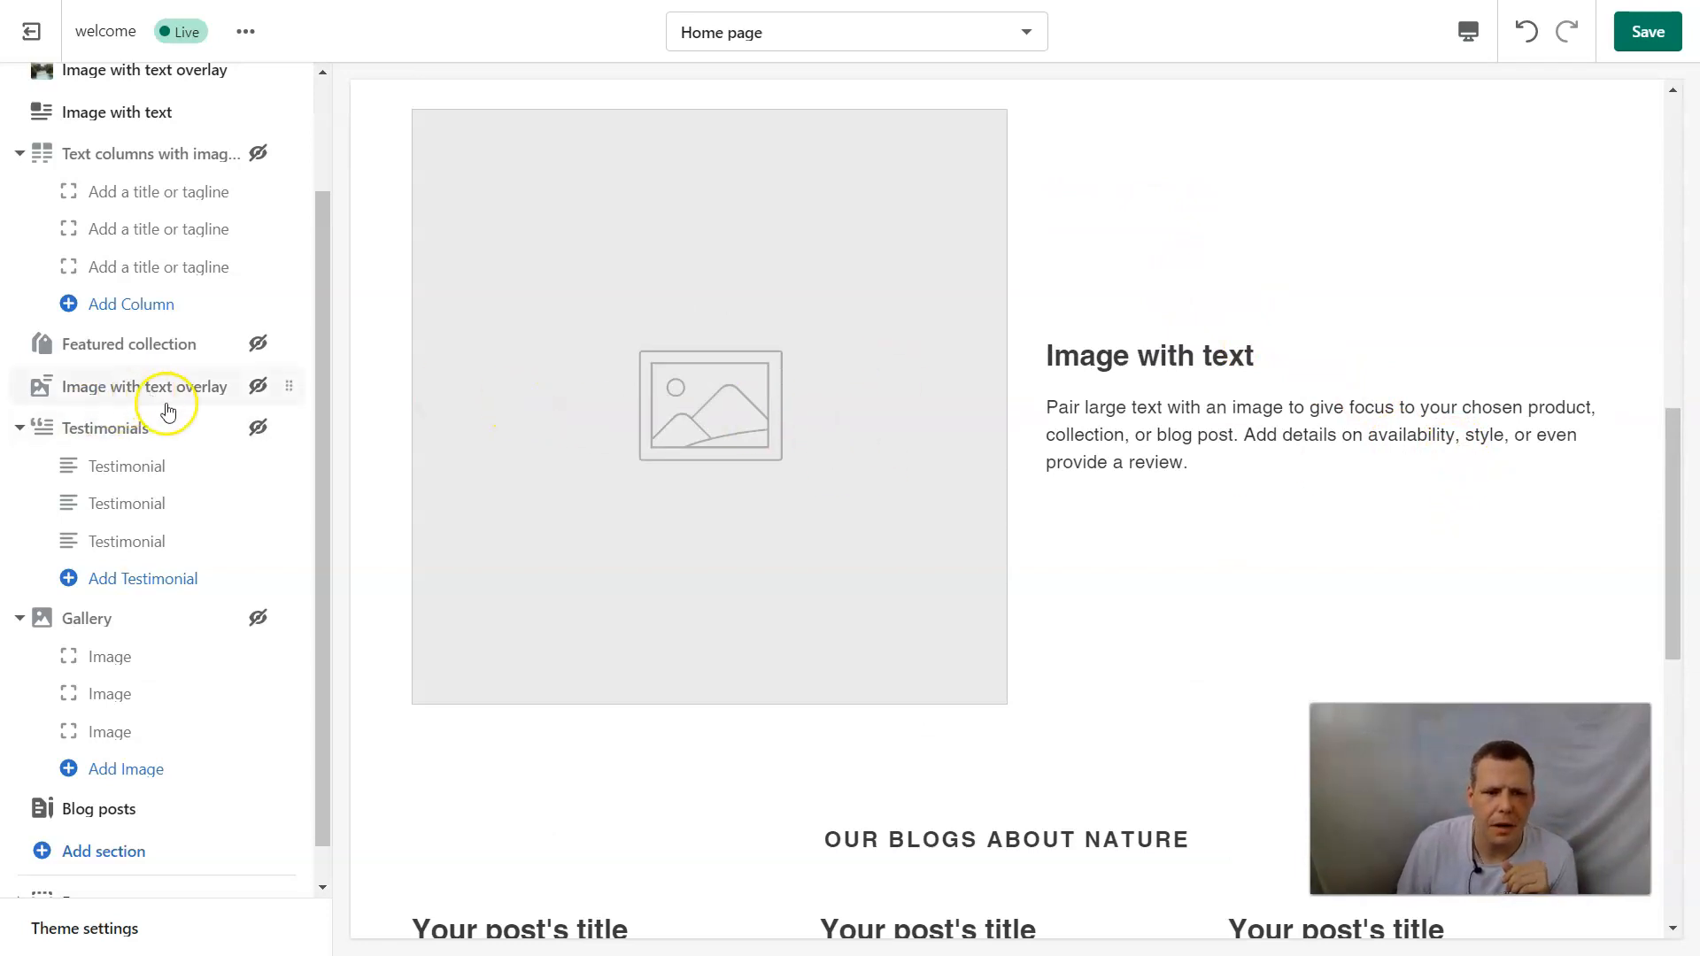
{"action": "mouse_move", "coordinate": [273, 479]}
{"action": "scroll", "coordinate": [261, 399], "scroll_direction": "up", "scroll_amount": 3}
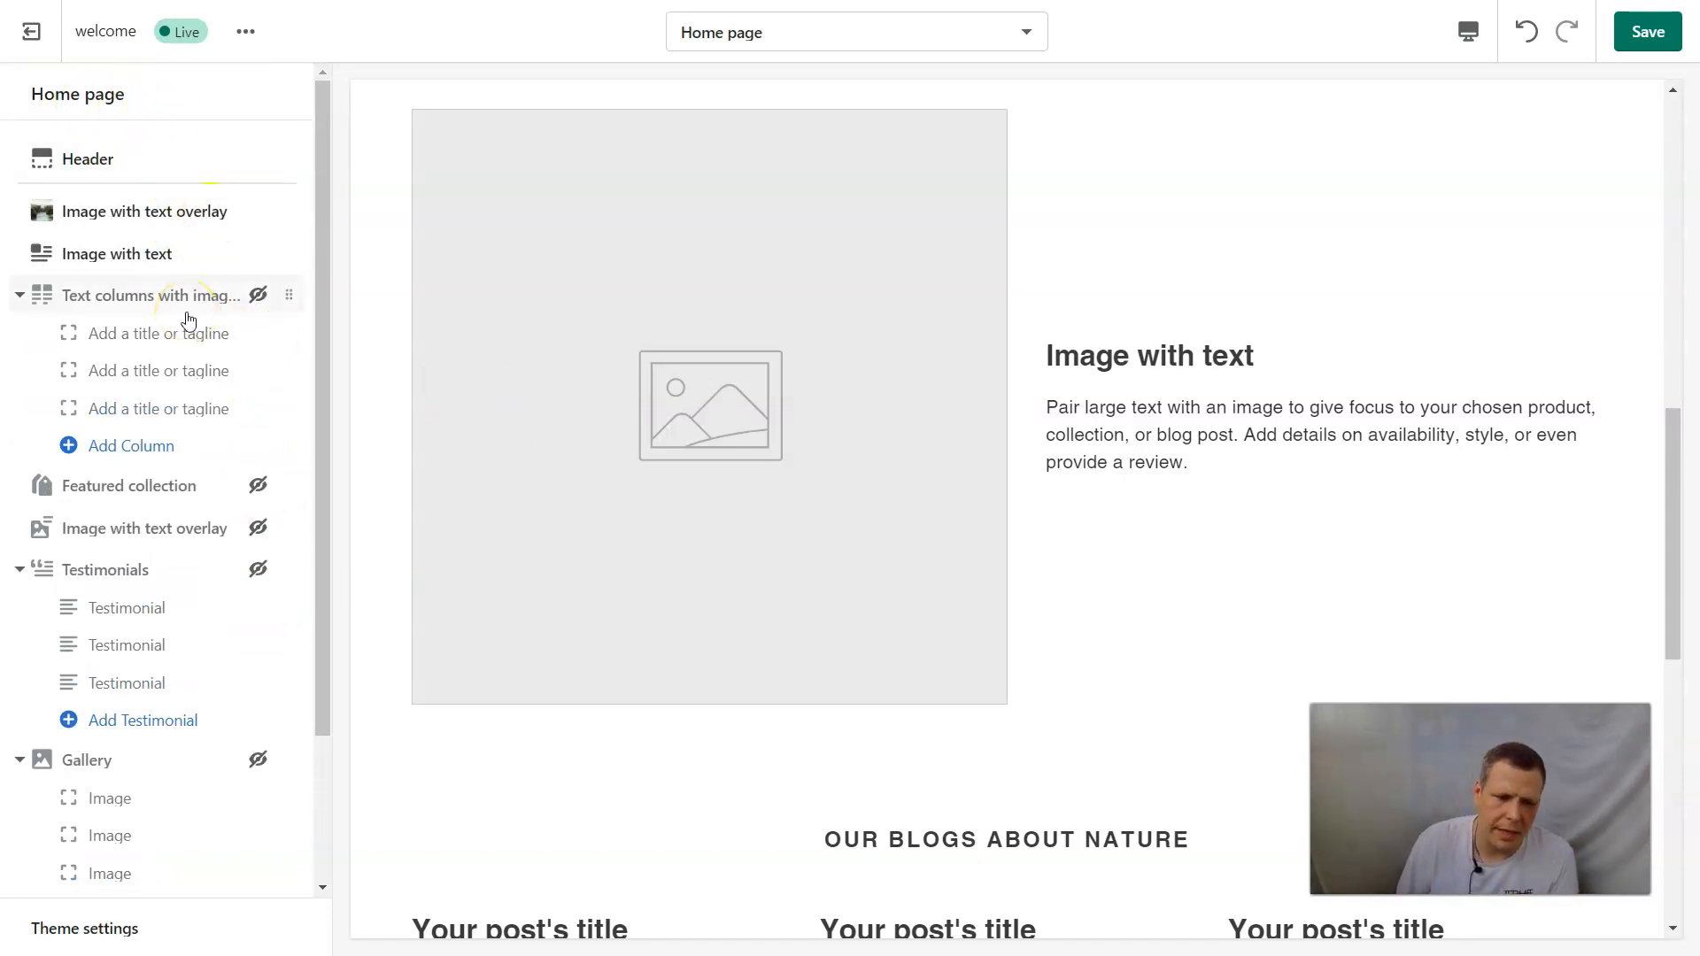
{"action": "scroll", "coordinate": [186, 323], "scroll_direction": "down", "scroll_amount": 2}
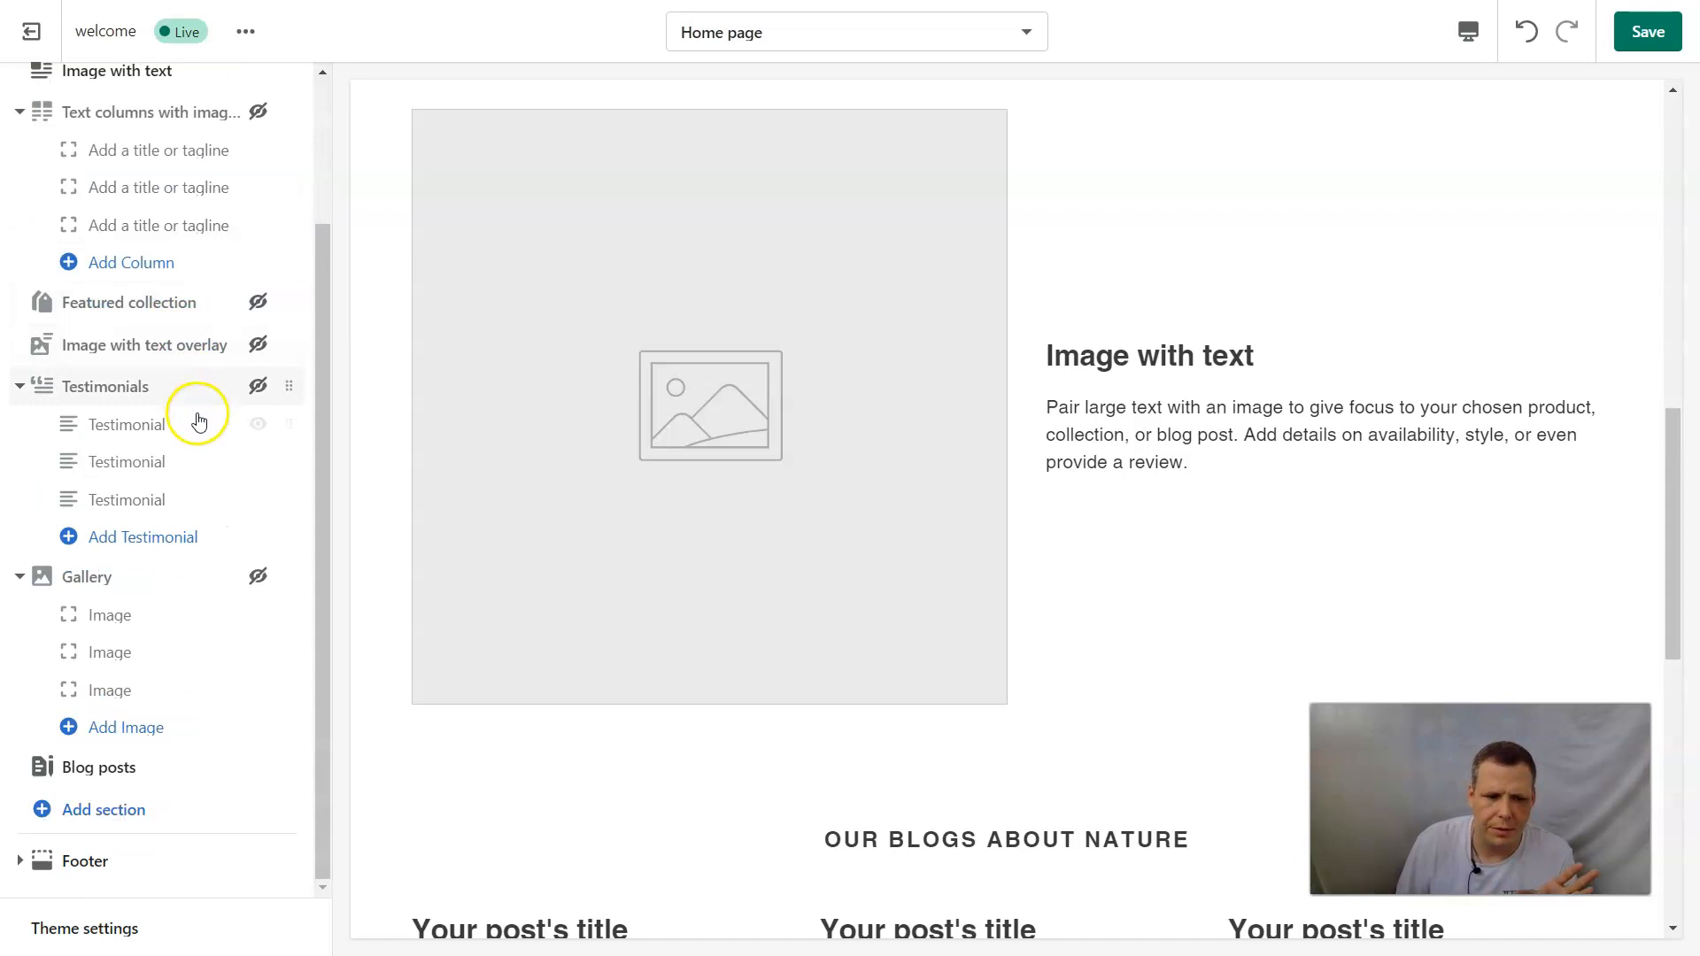
{"action": "left_click", "coordinate": [123, 809]}
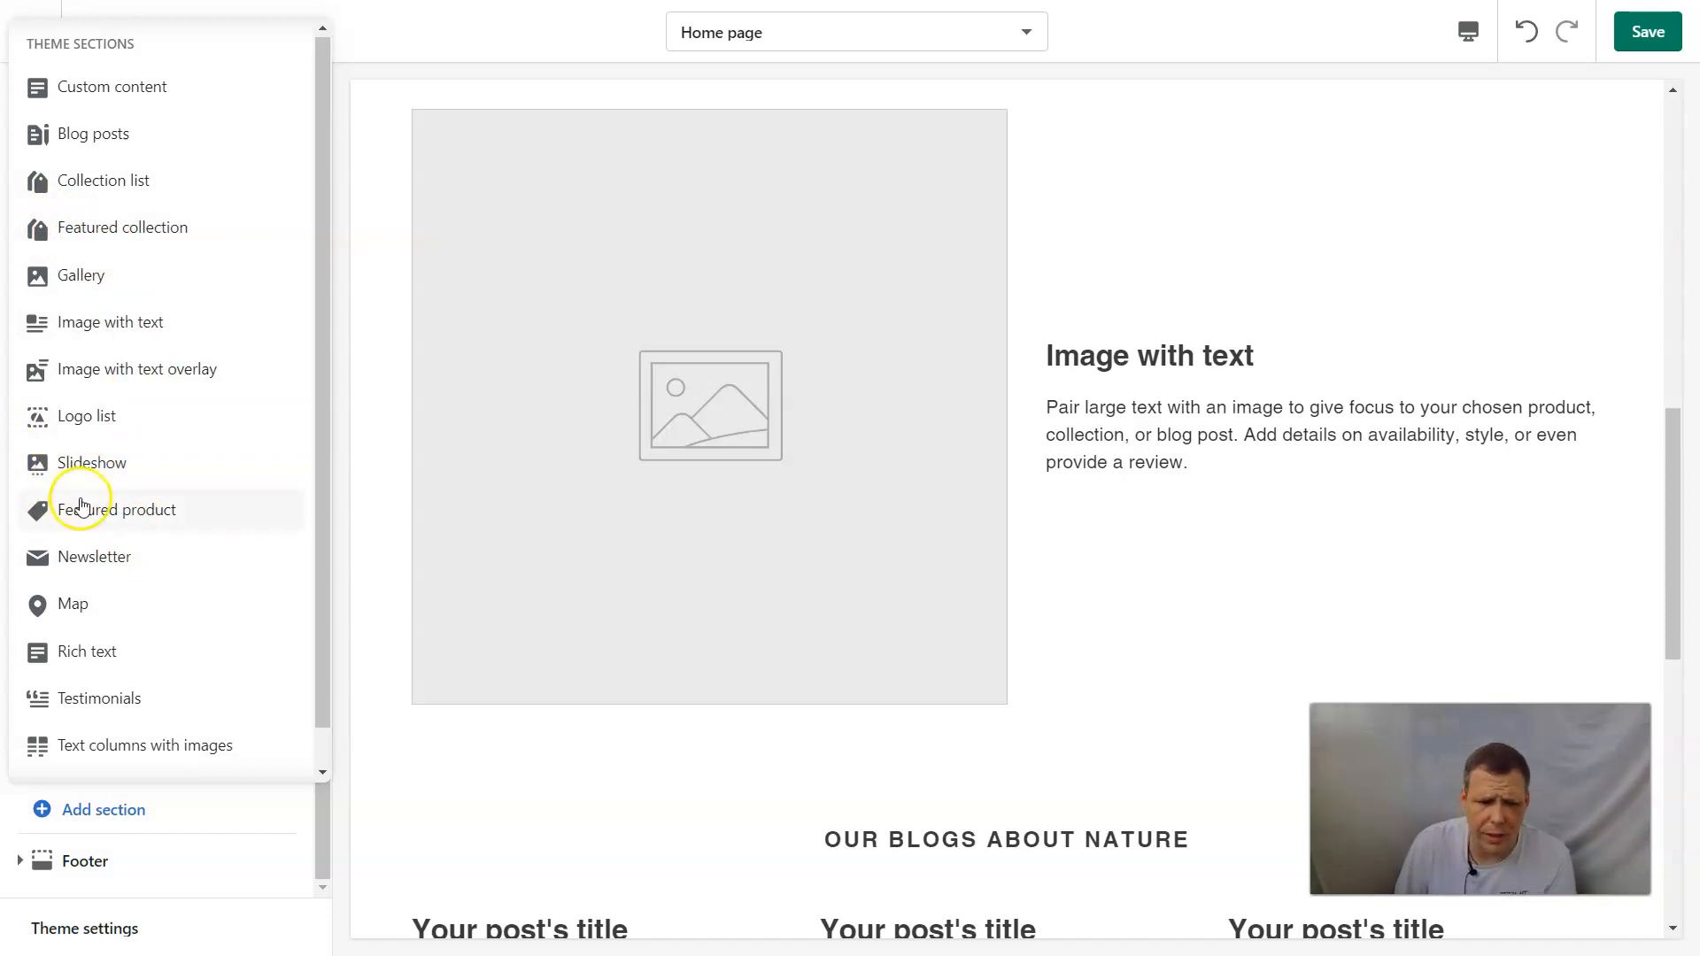
{"action": "left_click", "coordinate": [458, 11]}
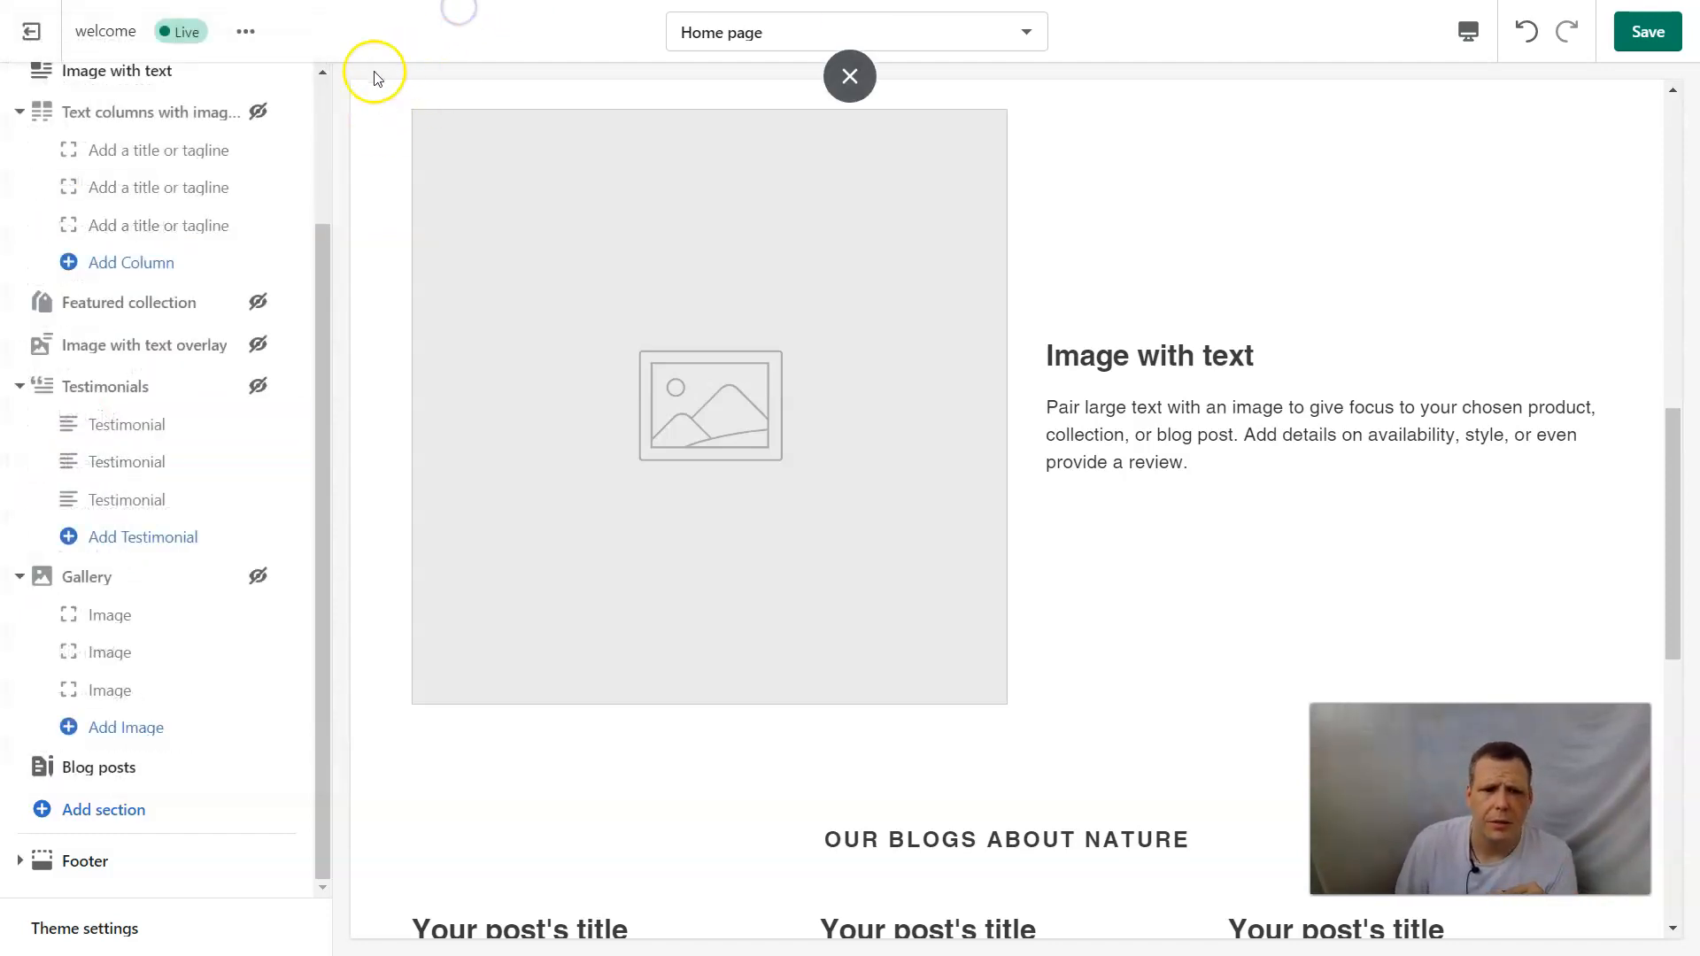
Leave the theme editor without saving the changes and open the online store's Pages area.
{"action": "left_click", "coordinate": [55, 39]}
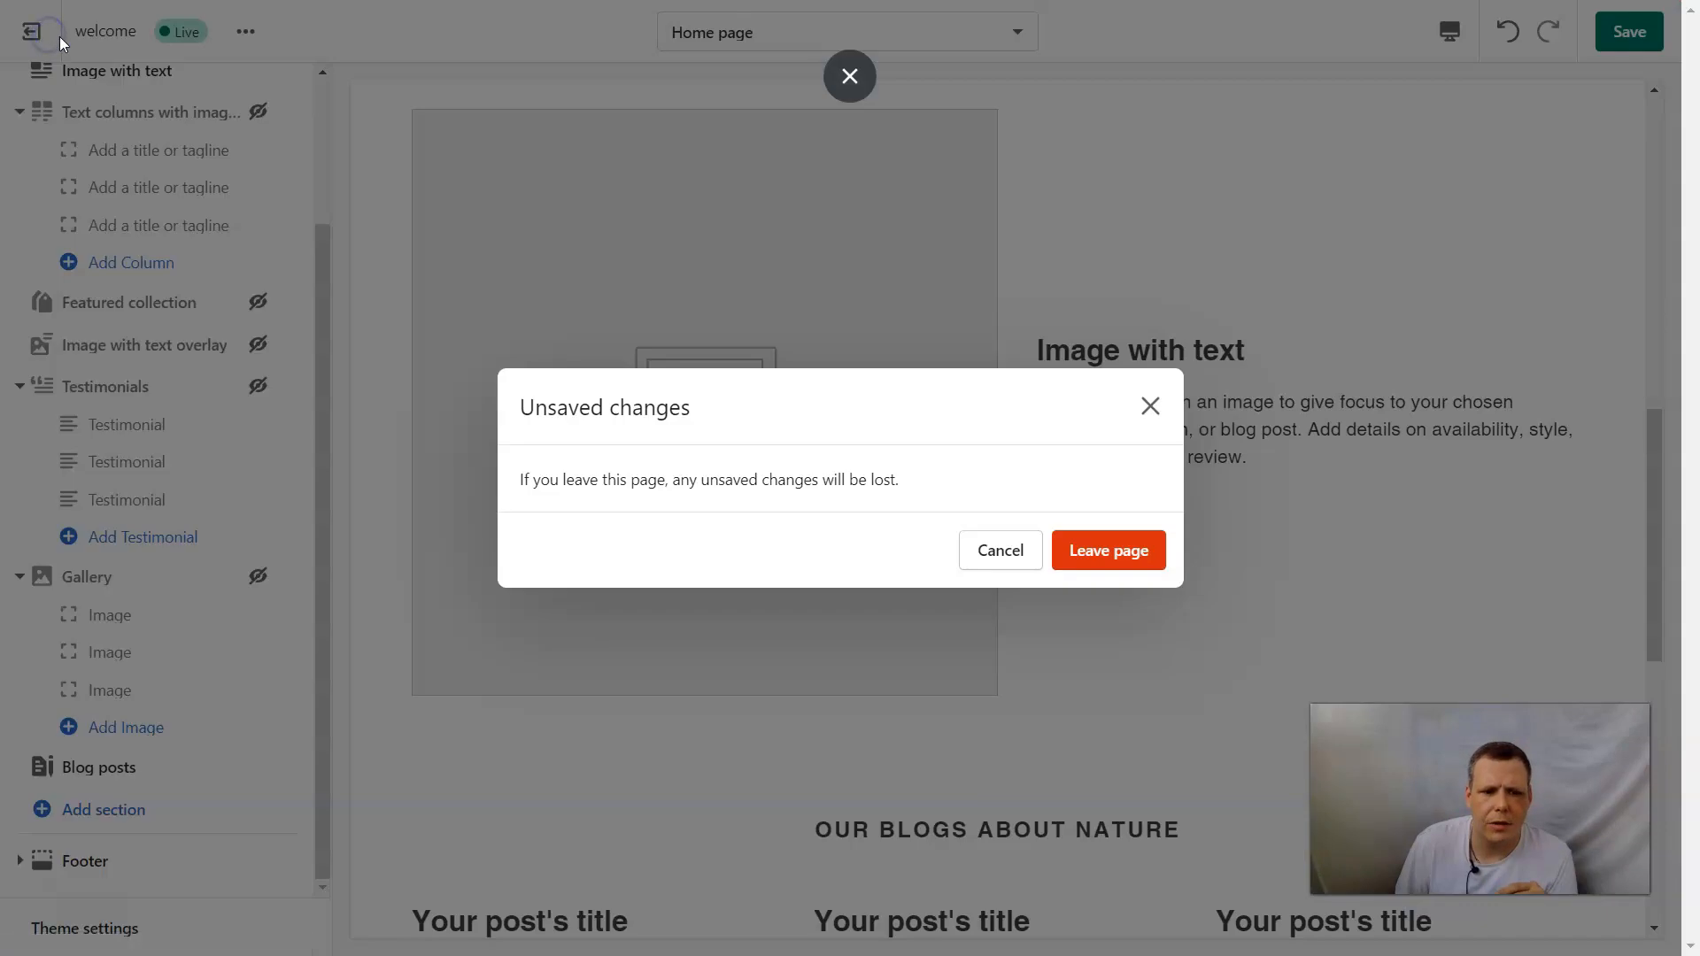
{"action": "left_click", "coordinate": [1084, 555]}
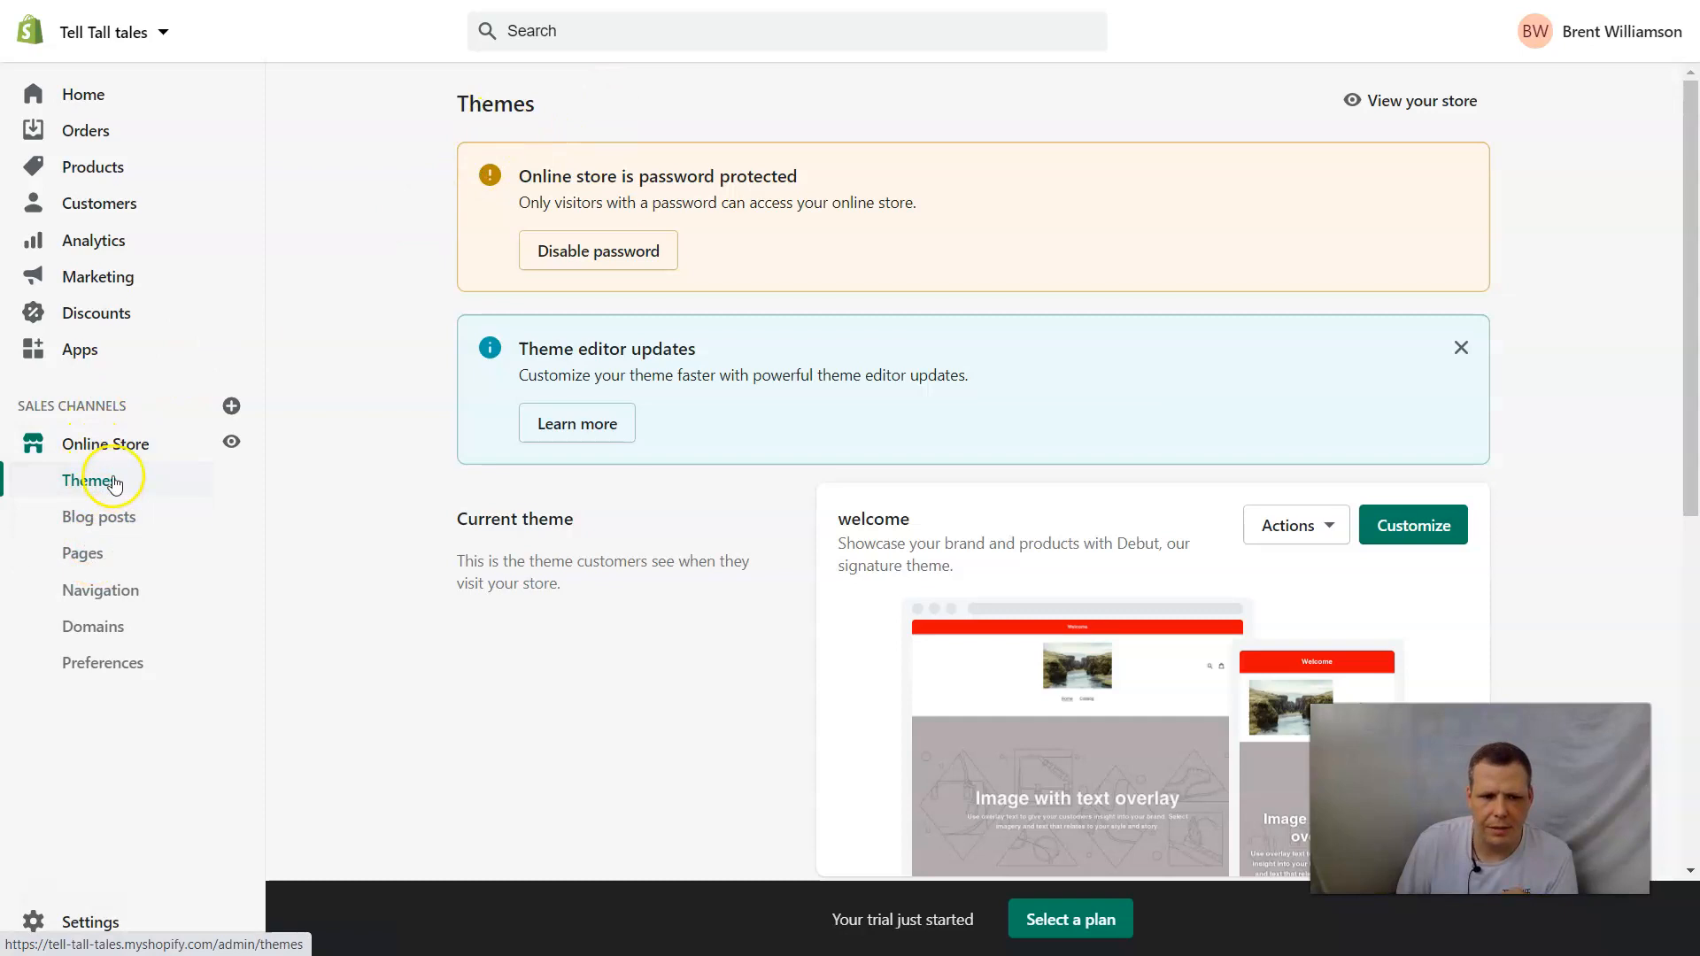
{"action": "left_click", "coordinate": [96, 556]}
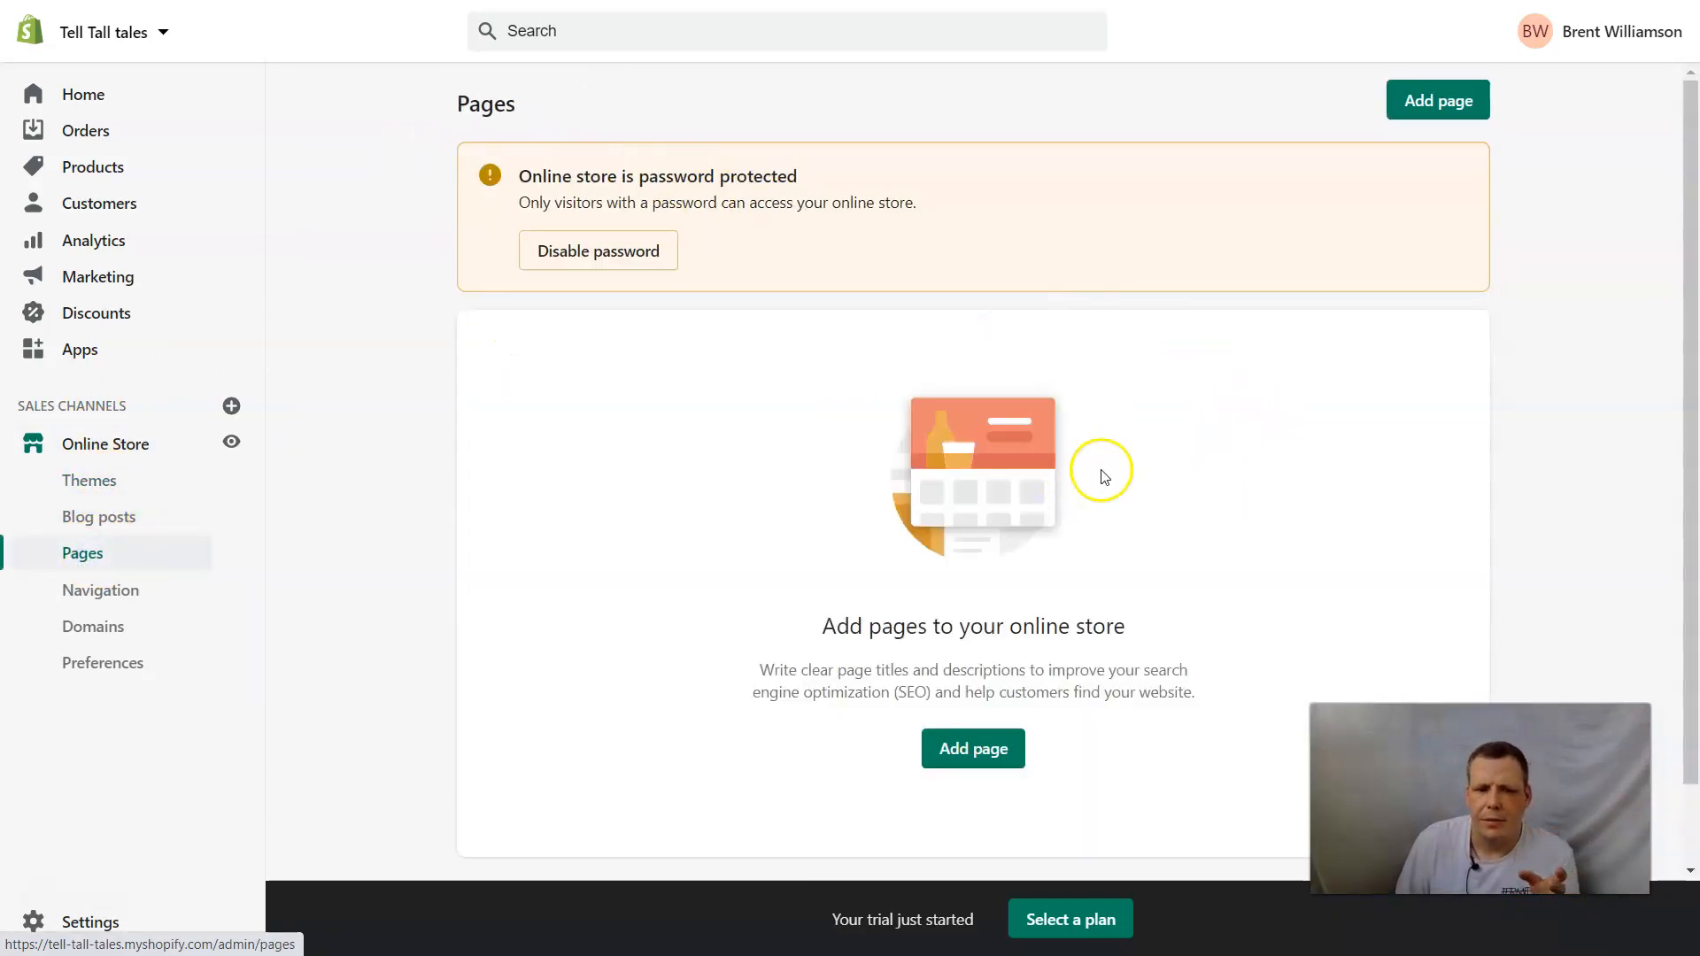
{"action": "scroll", "coordinate": [1254, 393], "scroll_direction": "down", "scroll_amount": 2}
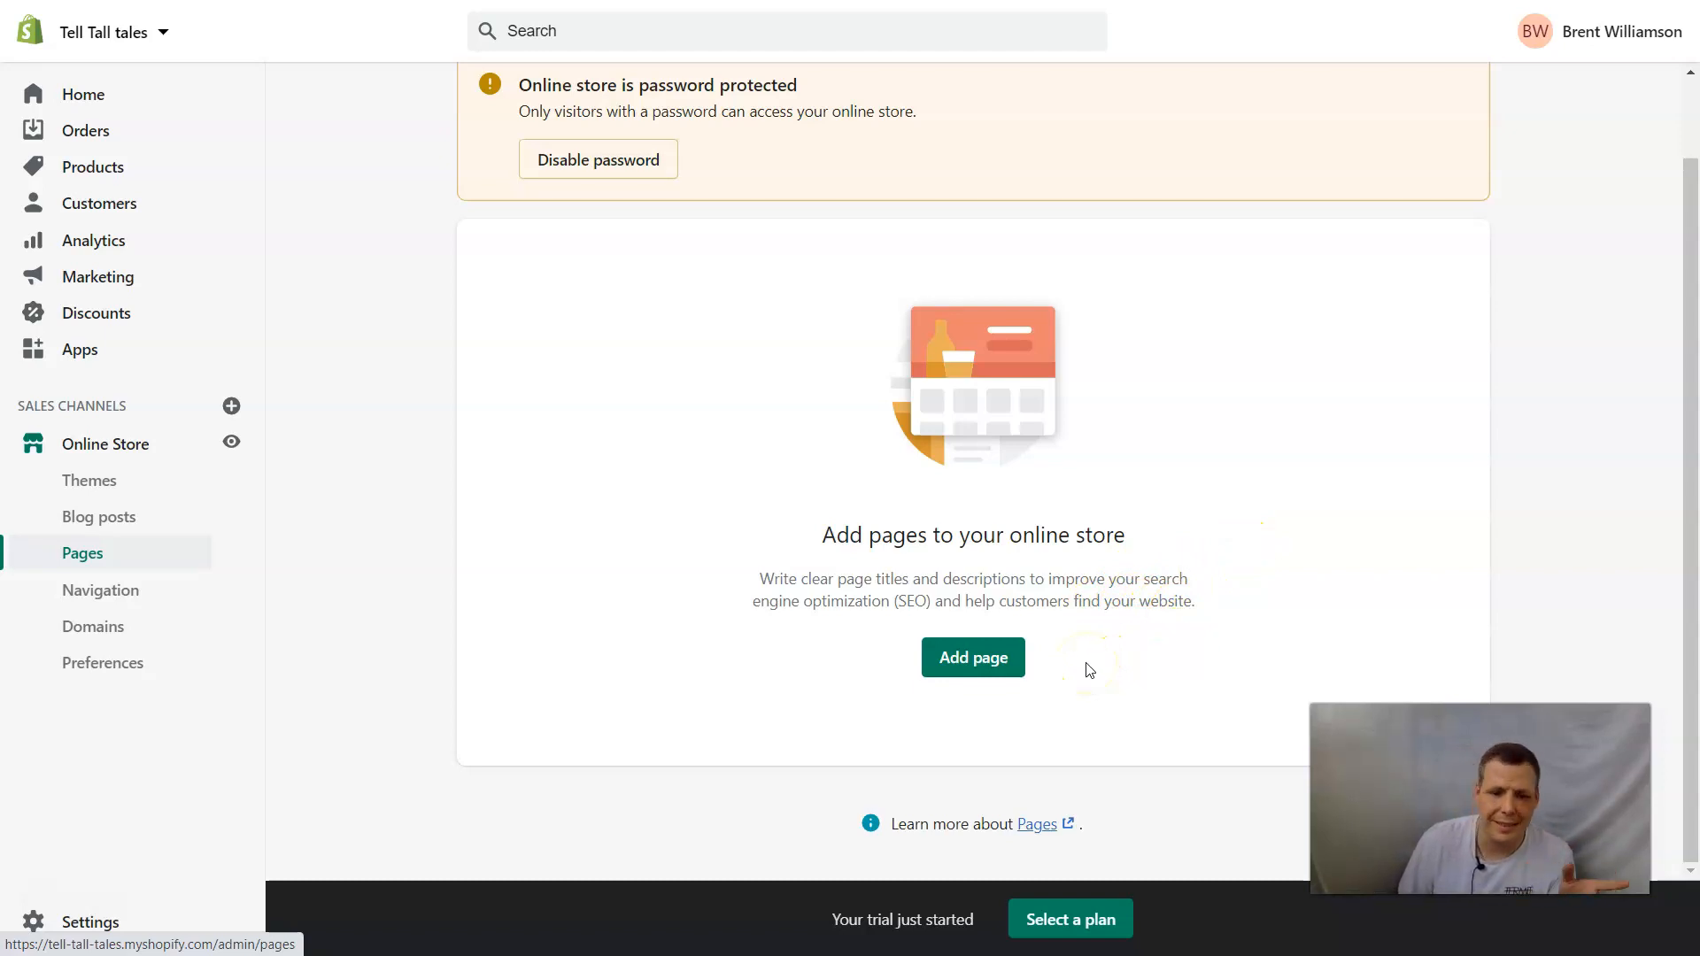
Add a new page to the online store and title it "Contact us".
{"action": "left_click", "coordinate": [999, 664]}
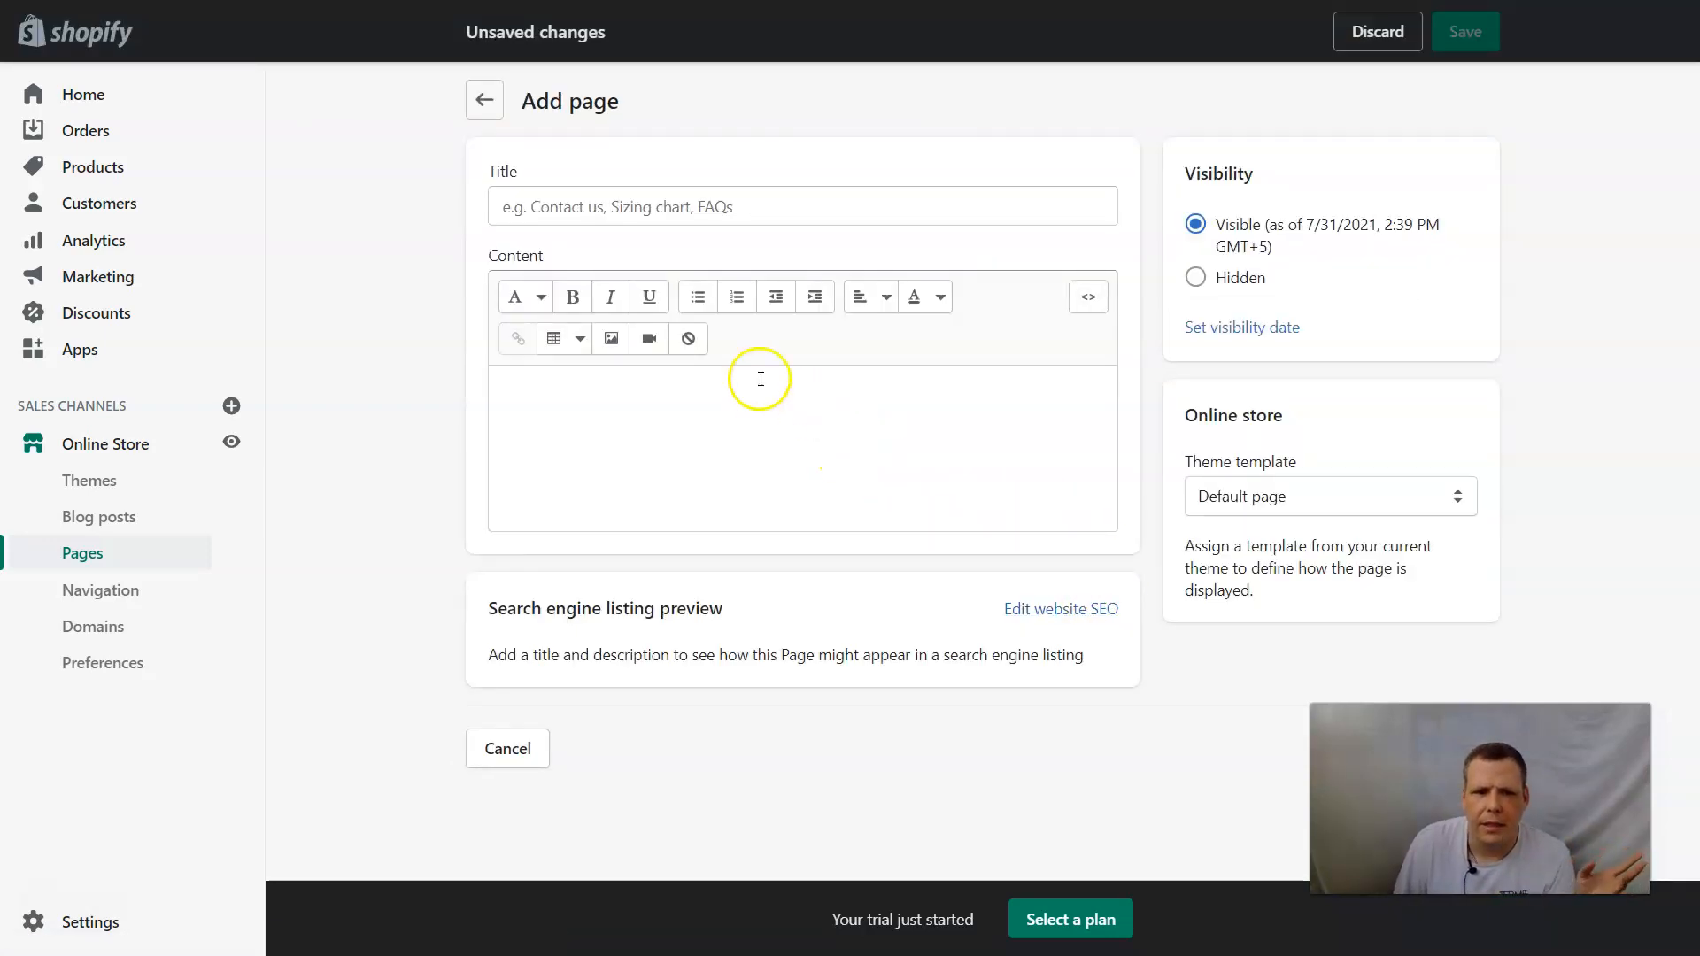
{"action": "left_click", "coordinate": [726, 207]}
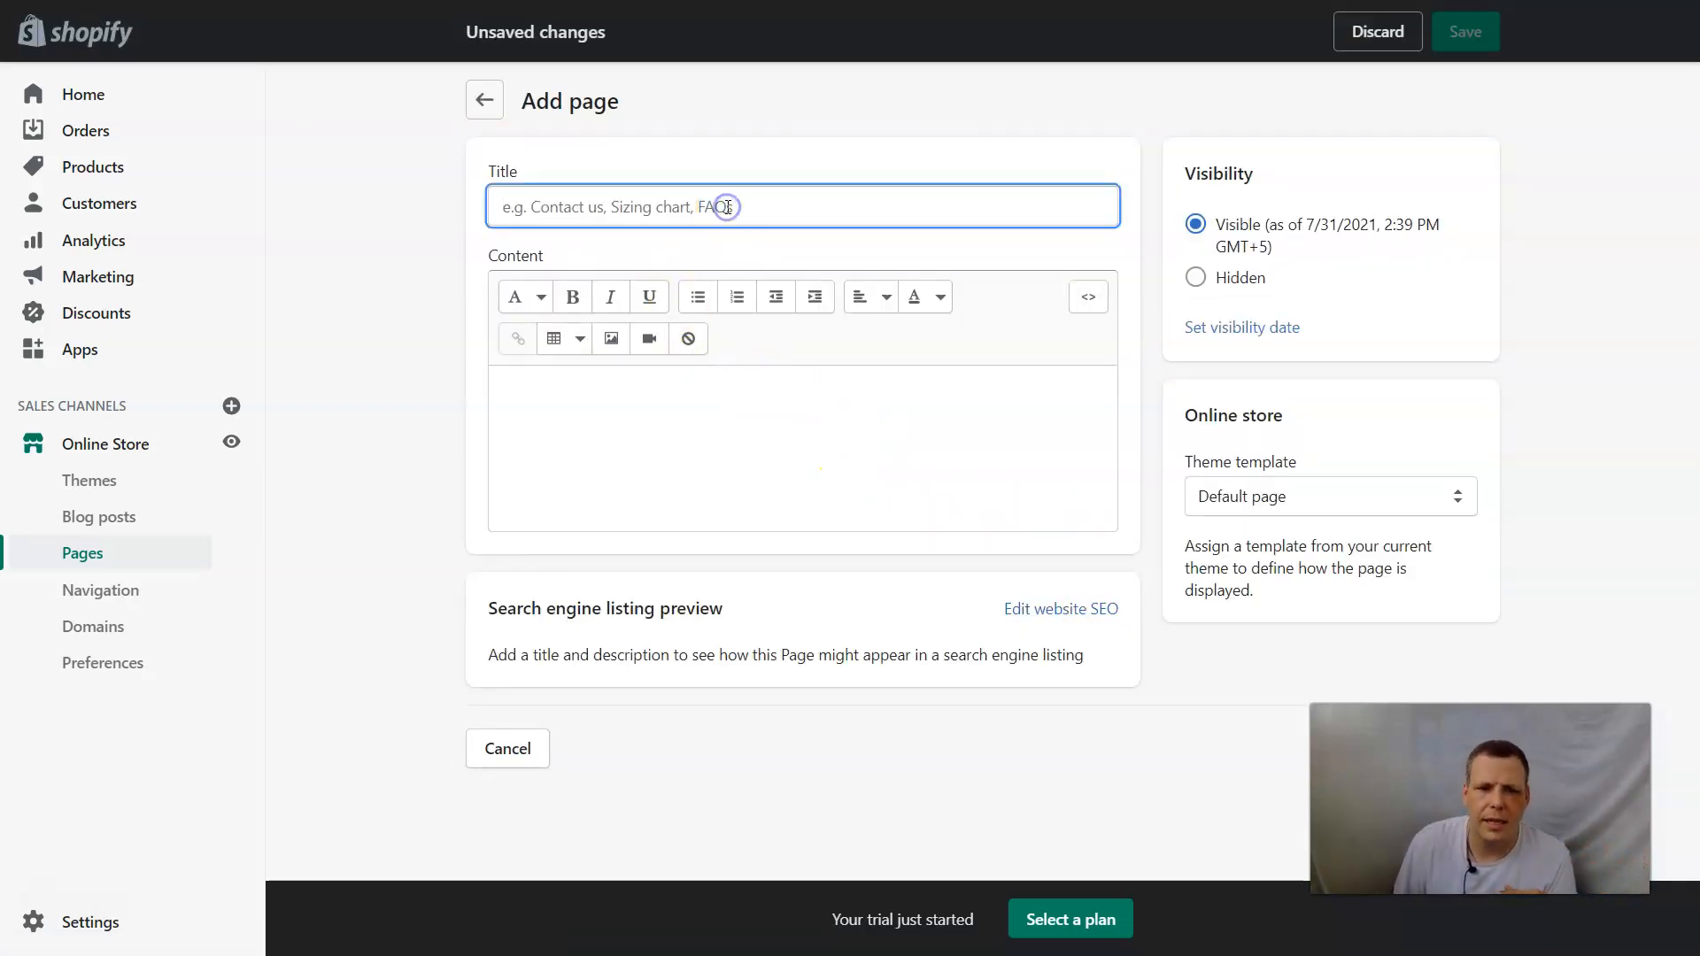
{"action": "type", "text": "Contact us"}
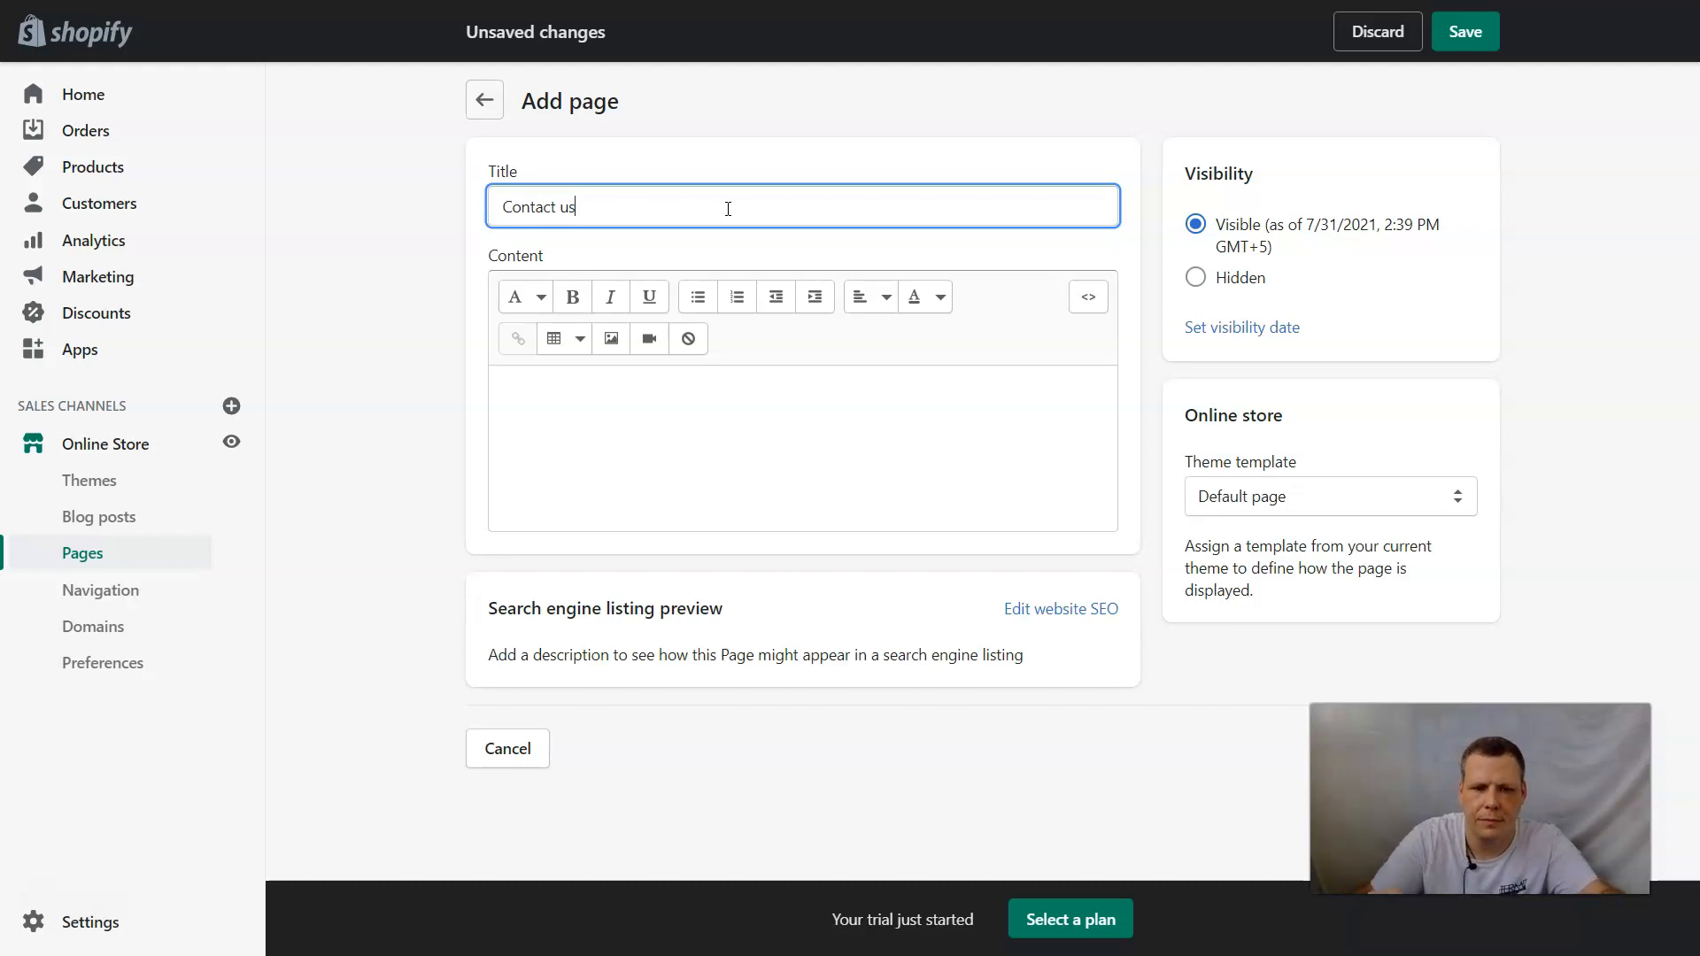
Fill the page content with an EMAIL line containing a contact e-mail, a phone number line and a TEXT line.
{"action": "left_click", "coordinate": [691, 418]}
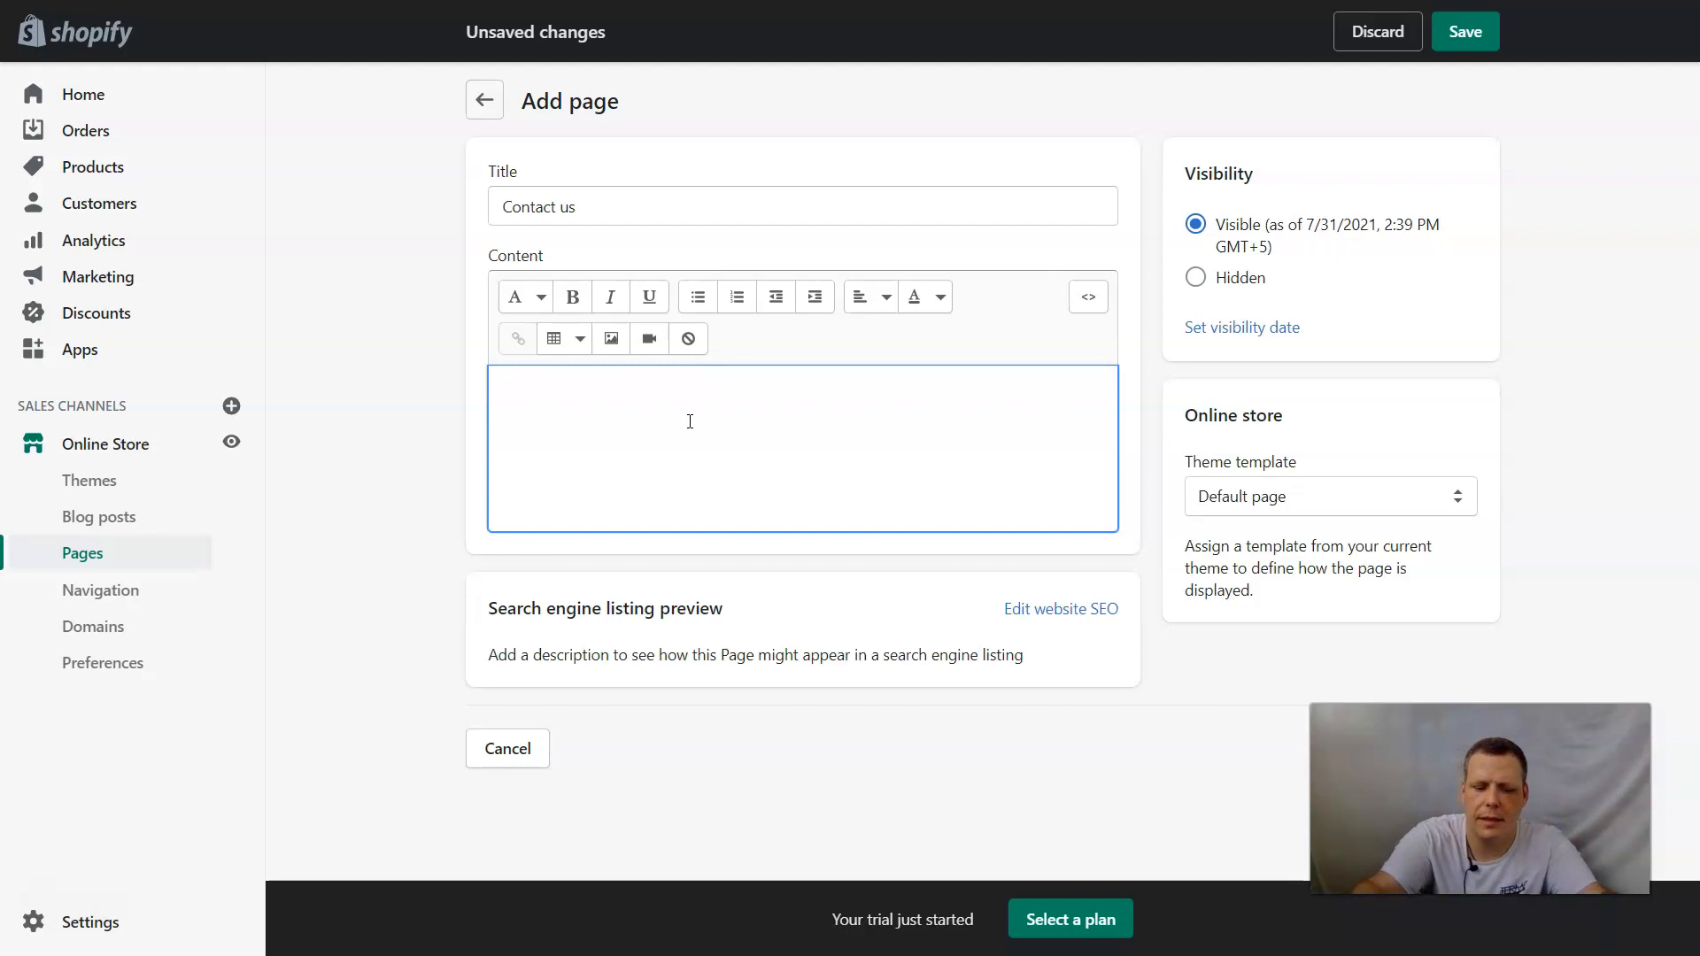
{"action": "type", "text": "EMAIL"}
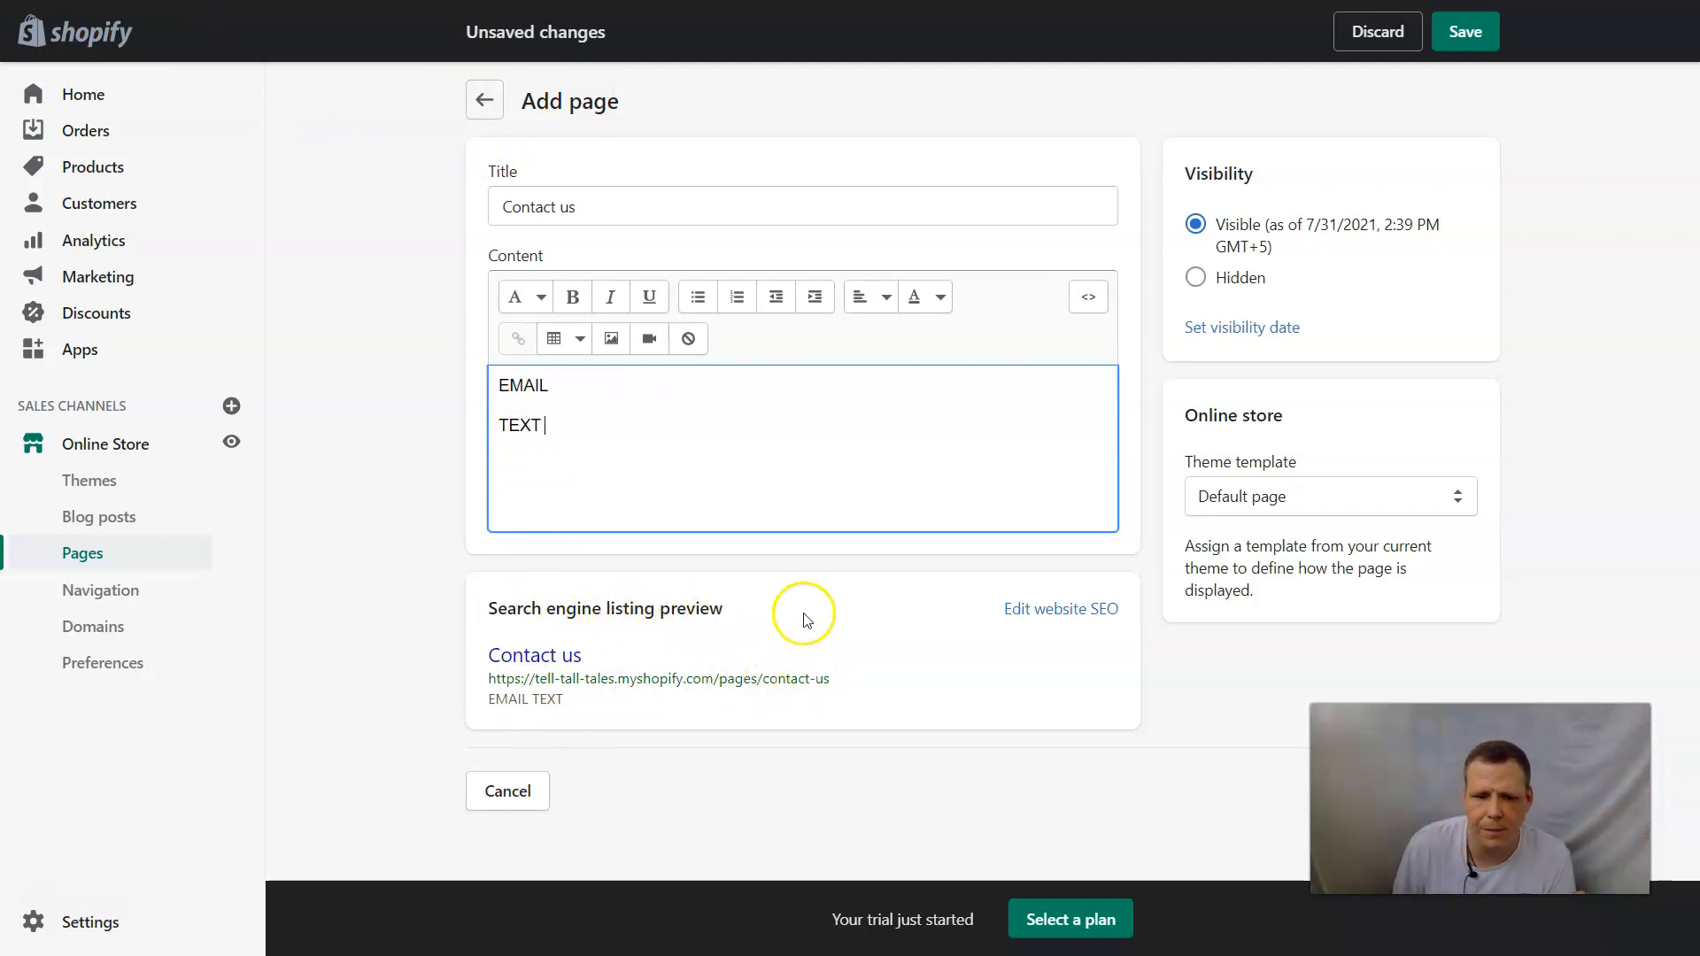
{"action": "left_click", "coordinate": [633, 384]}
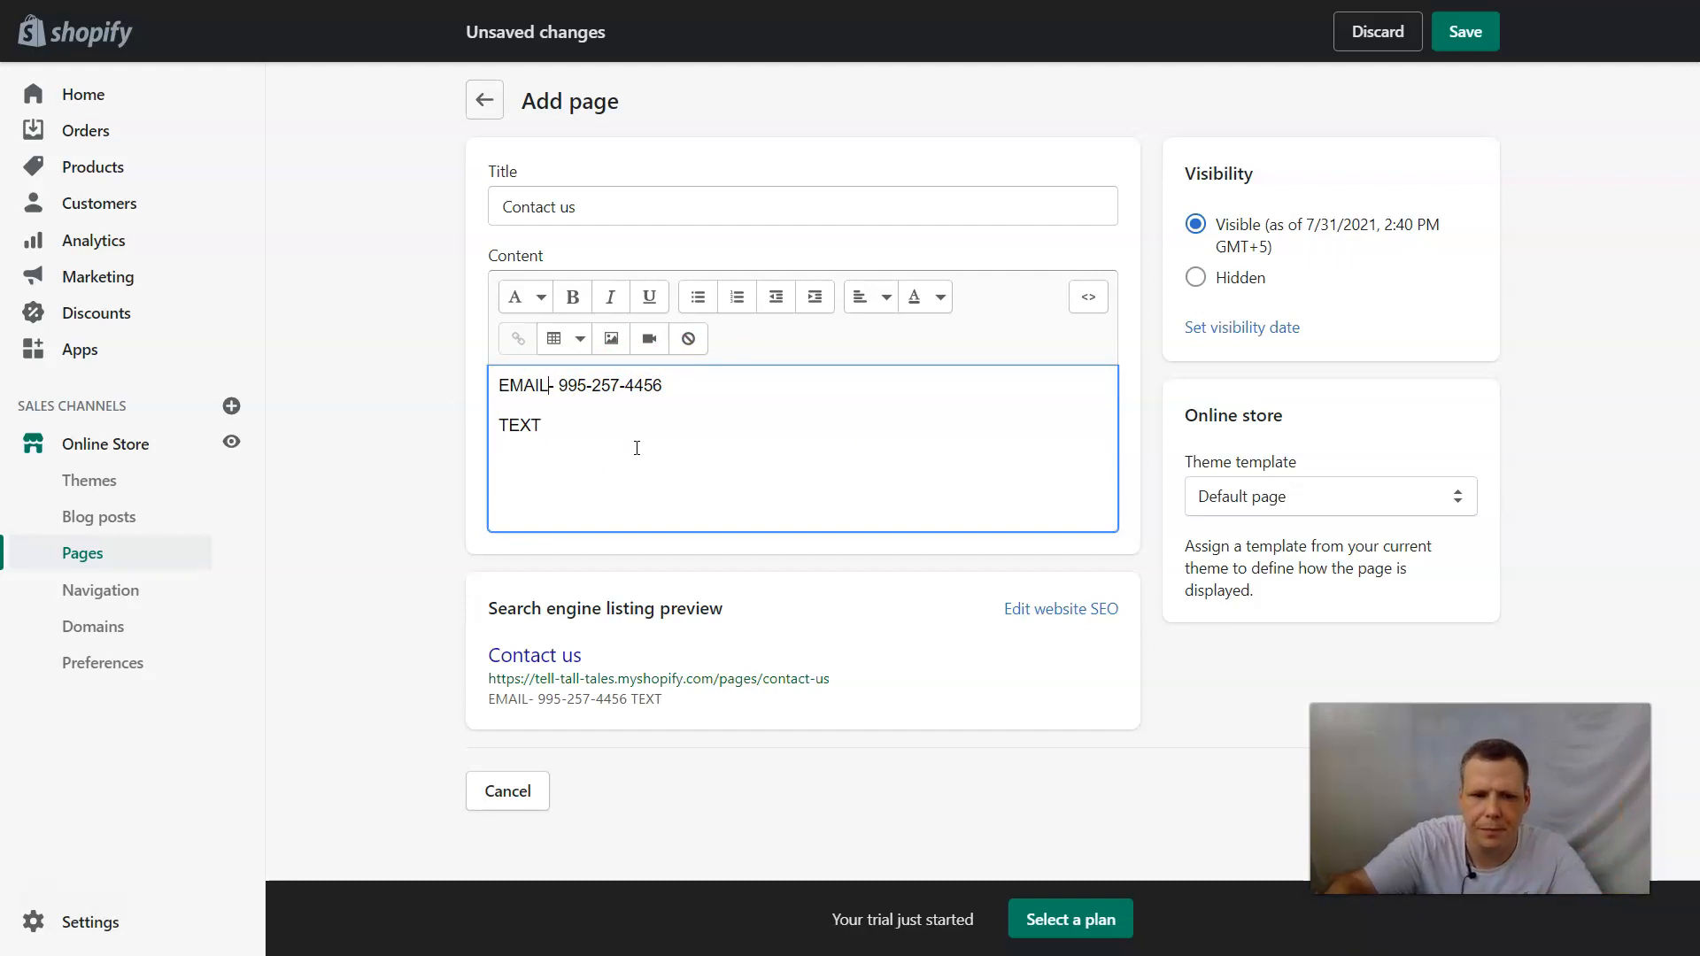
{"action": "key", "text": "Return"}
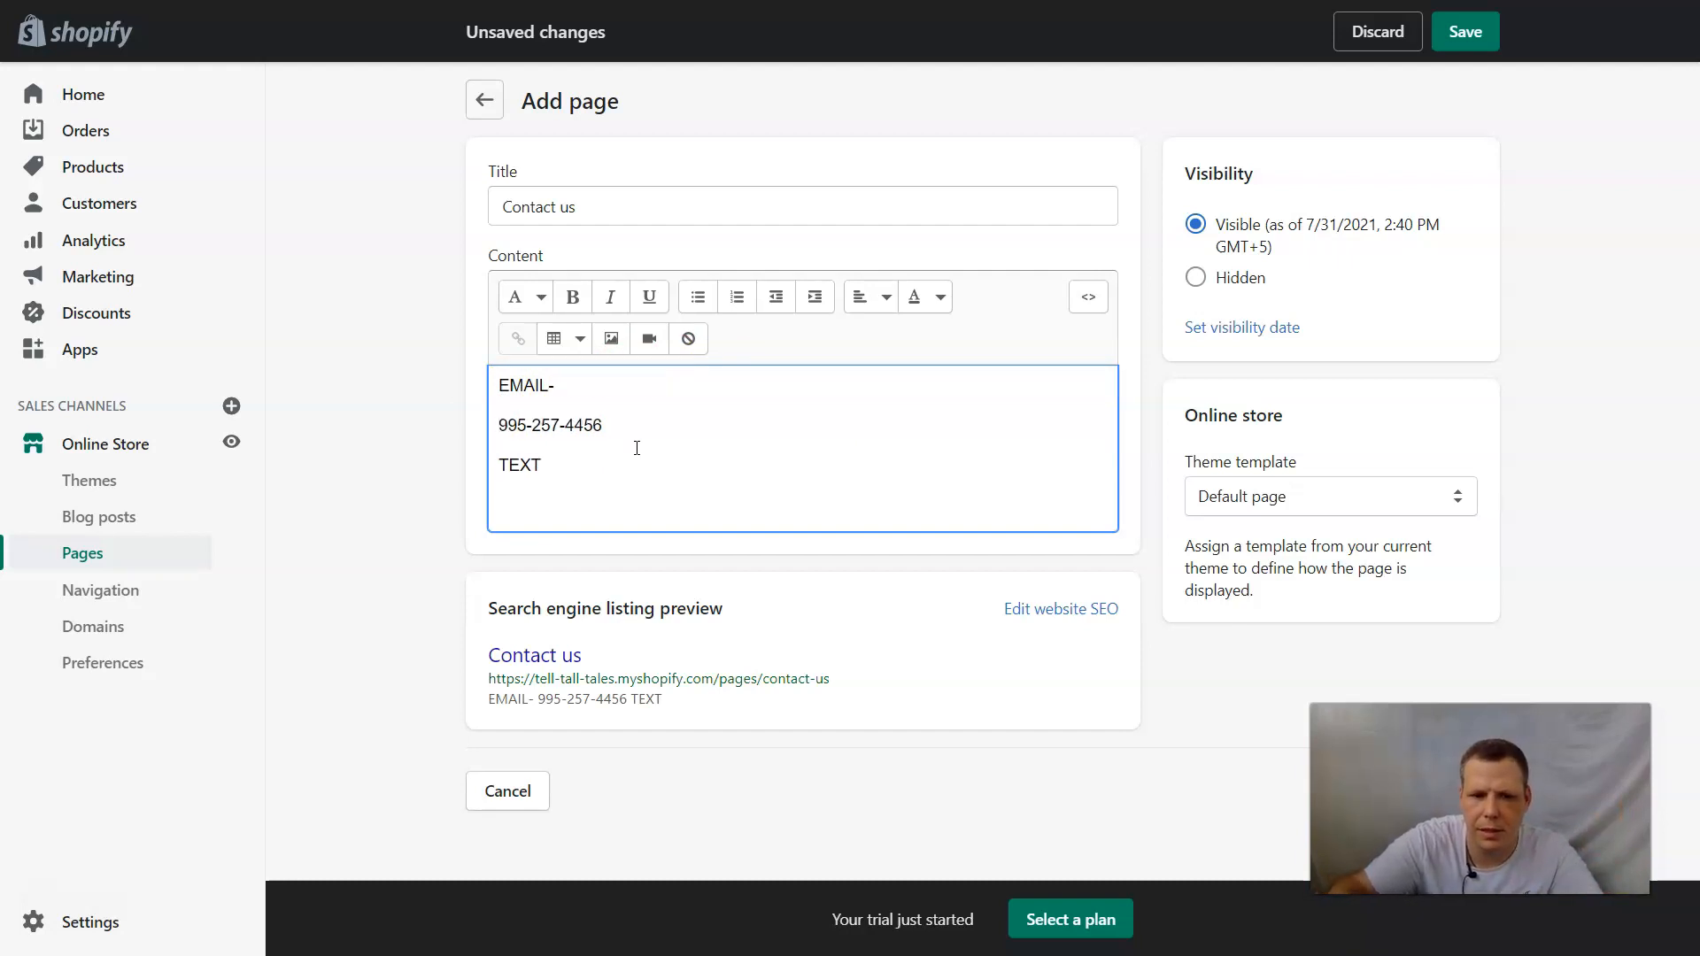
{"action": "key", "text": "Return"}
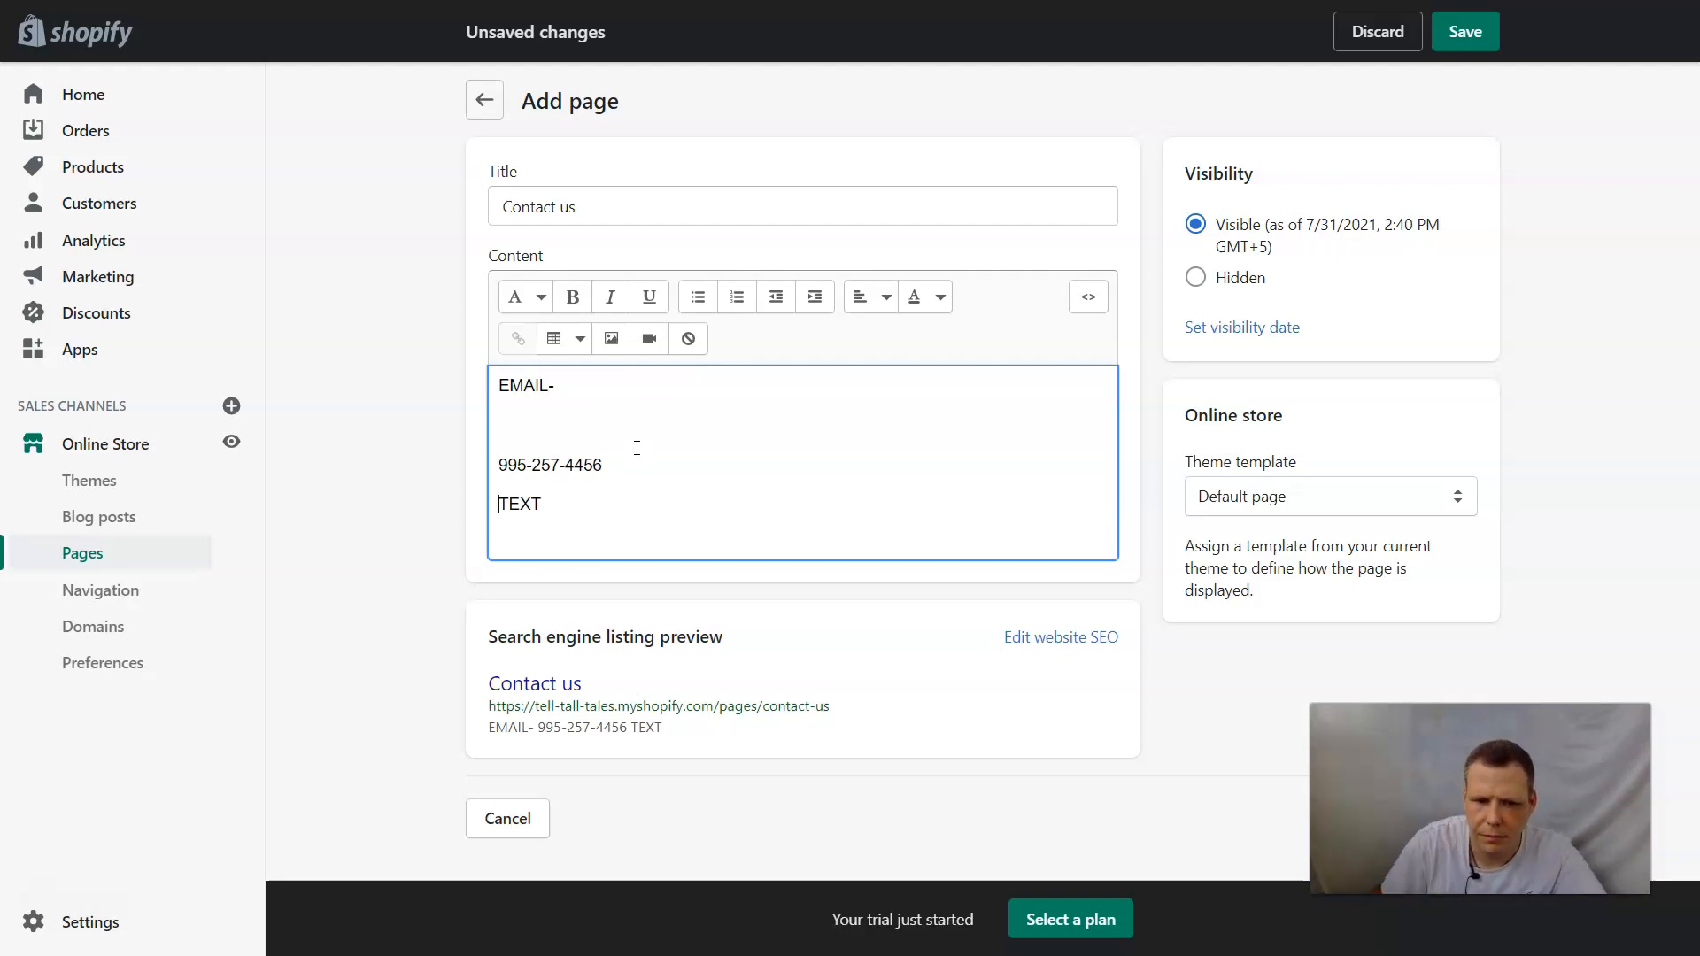
{"action": "left_click", "coordinate": [598, 384]}
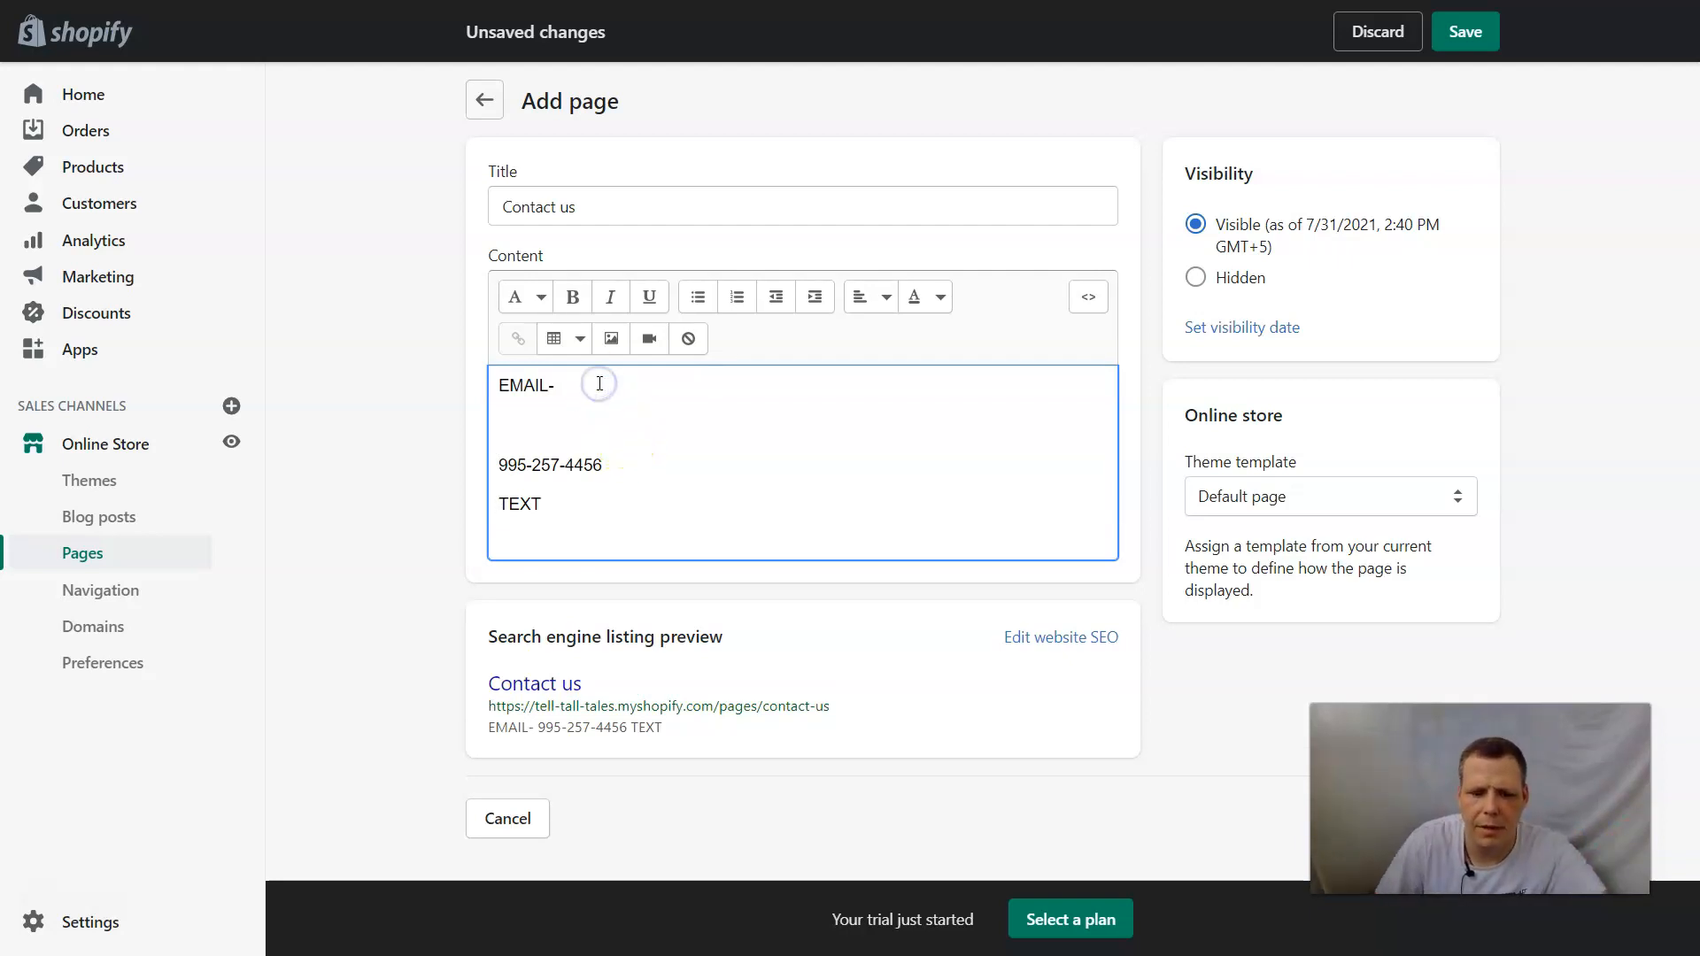
{"action": "type", "text": "NNNNFFF@"}
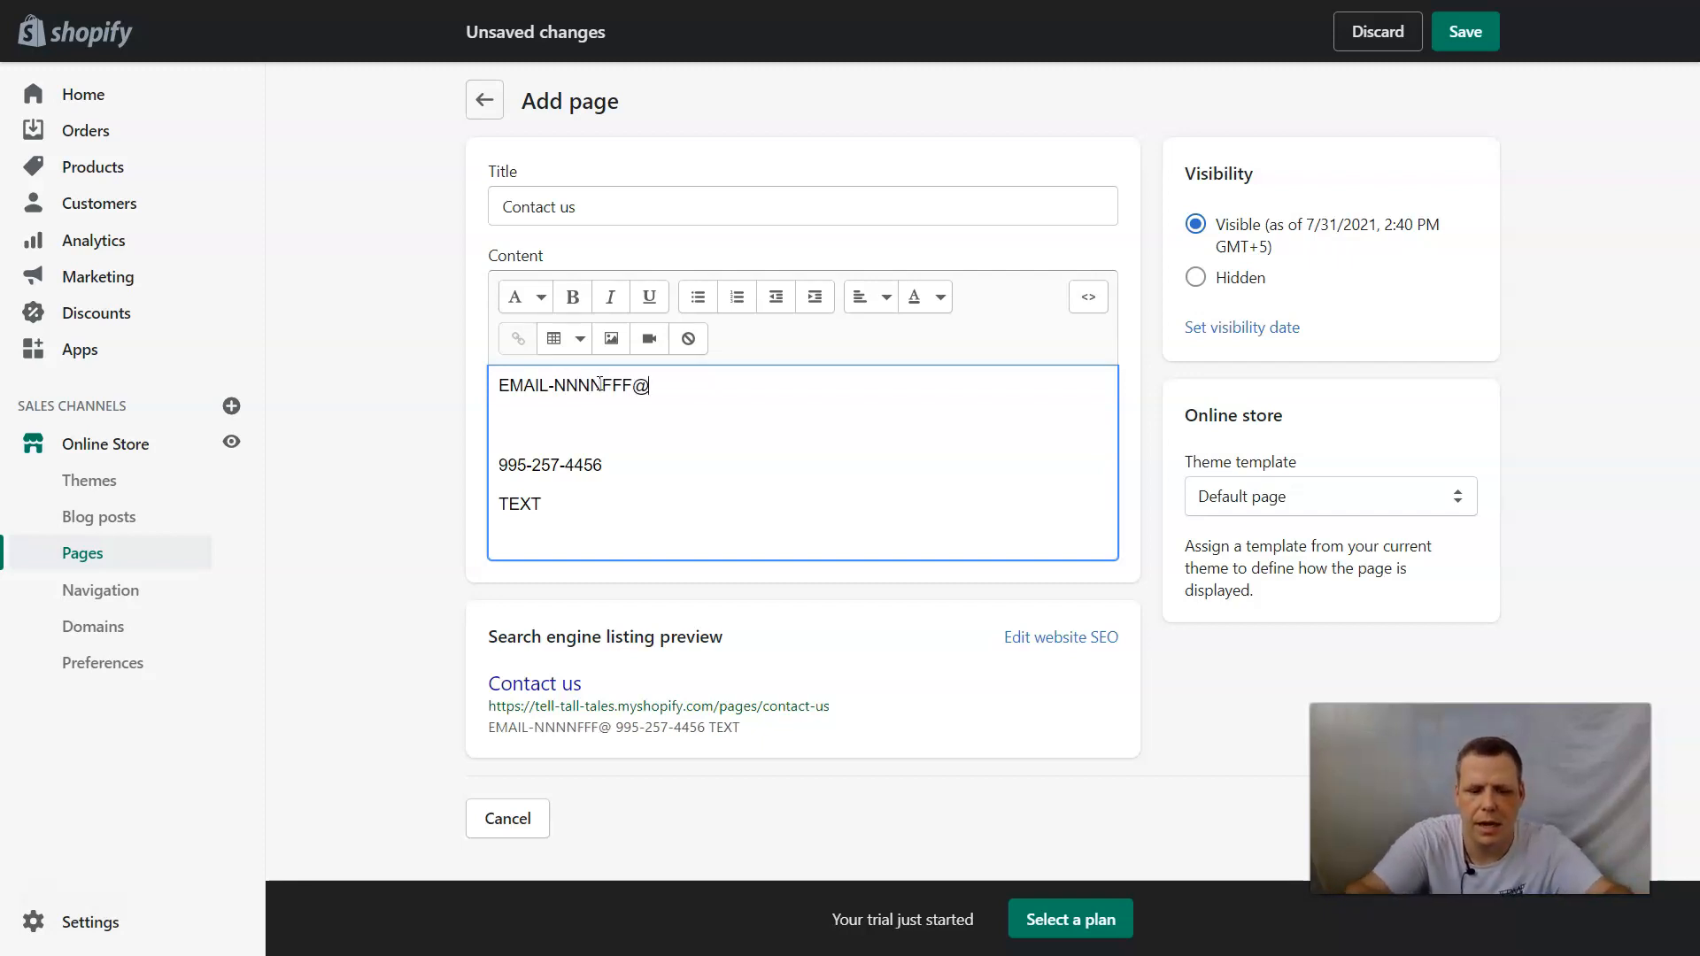
{"action": "key", "text": "BackSpace"}
{"action": "key", "text": "BackSpace"}
{"action": "type", "text": "GMAI"}
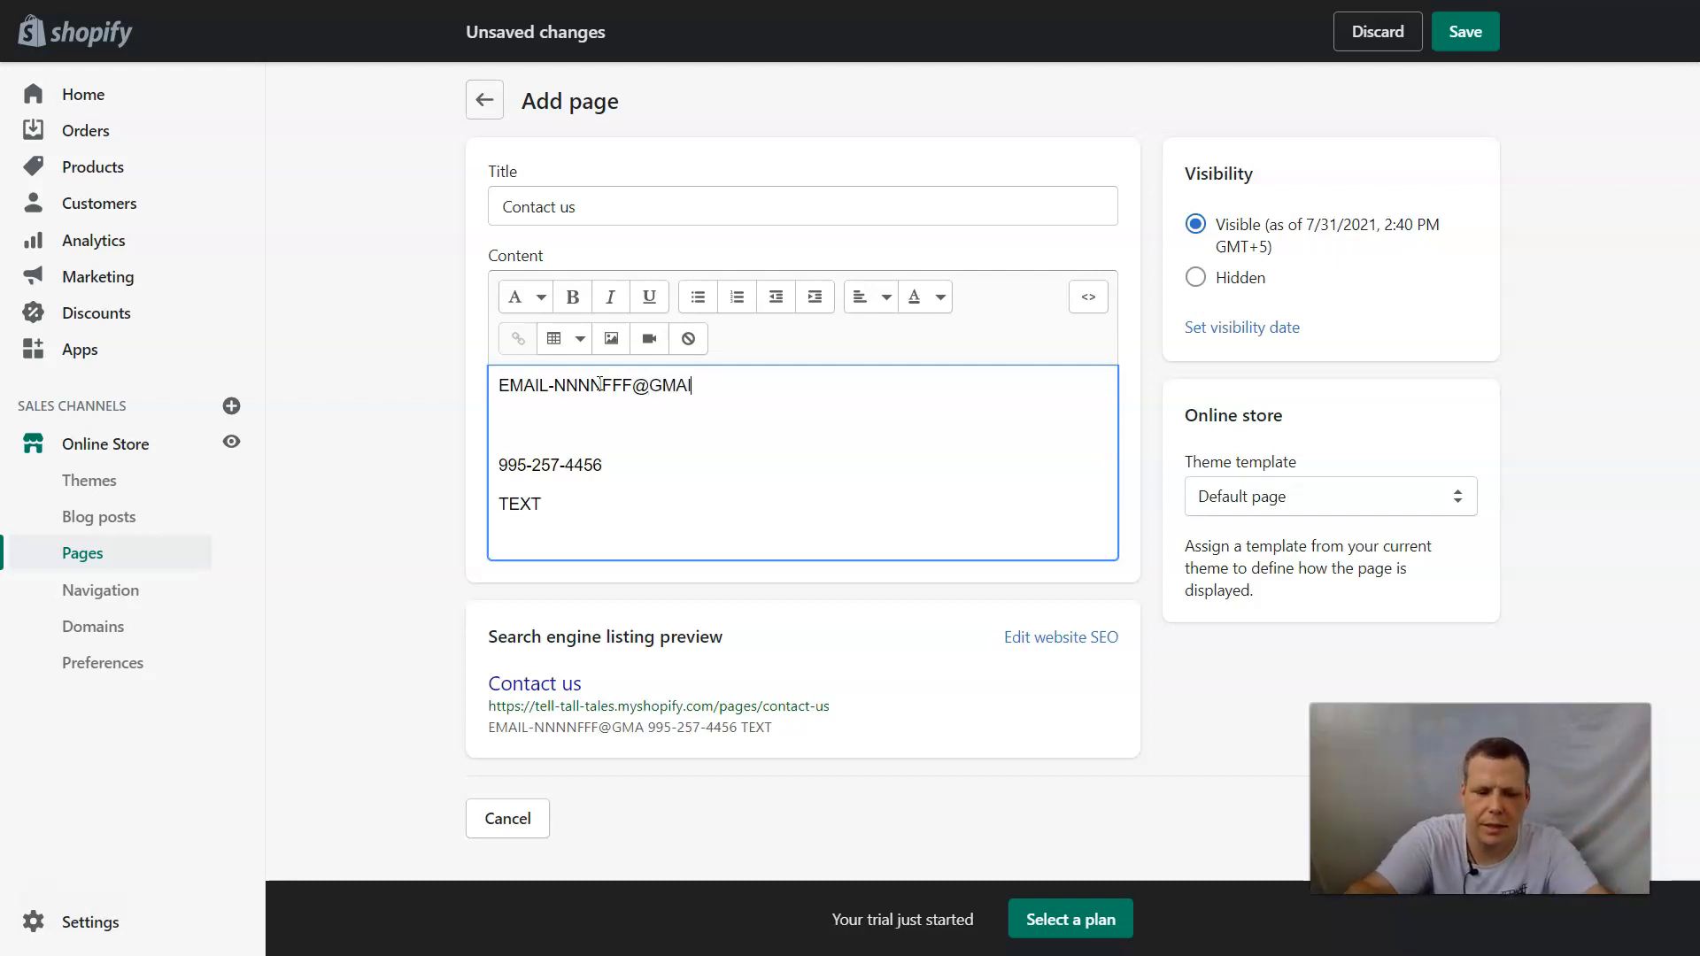
{"action": "type", "text": "L.CIN"}
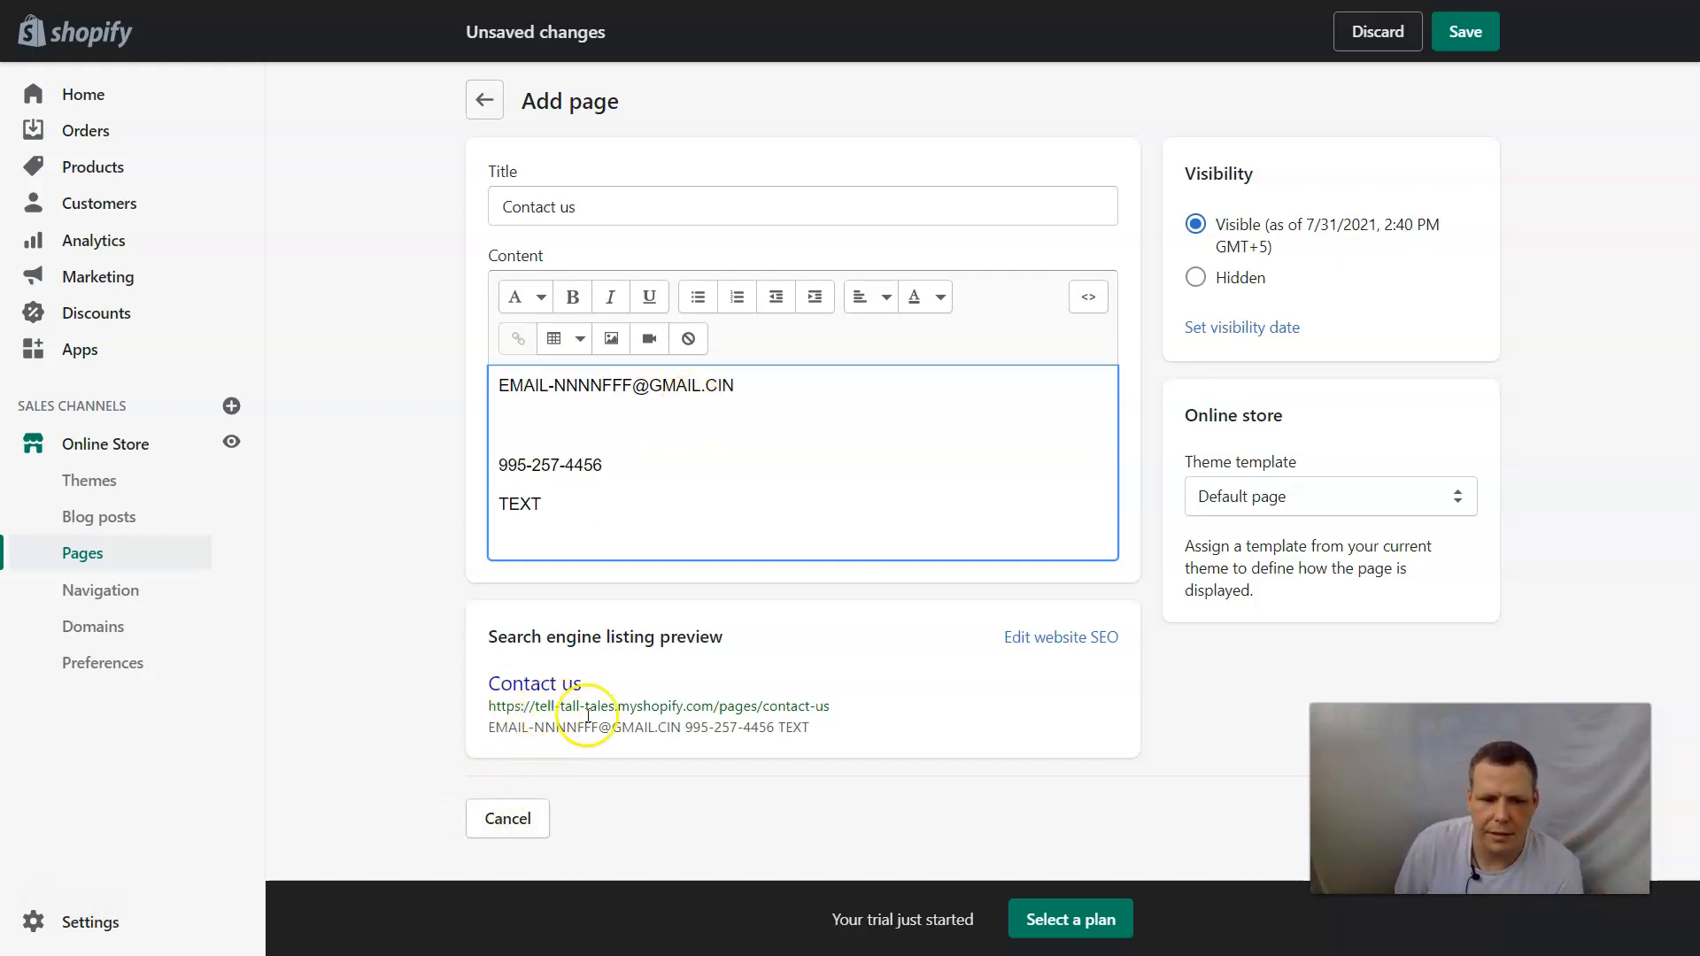
{"action": "mouse_move", "coordinate": [494, 727]}
{"action": "left_mouse_down"}
{"action": "mouse_move", "coordinate": [799, 728]}
{"action": "mouse_move", "coordinate": [493, 682]}
{"action": "mouse_move", "coordinate": [496, 740]}
{"action": "left_mouse_up"}
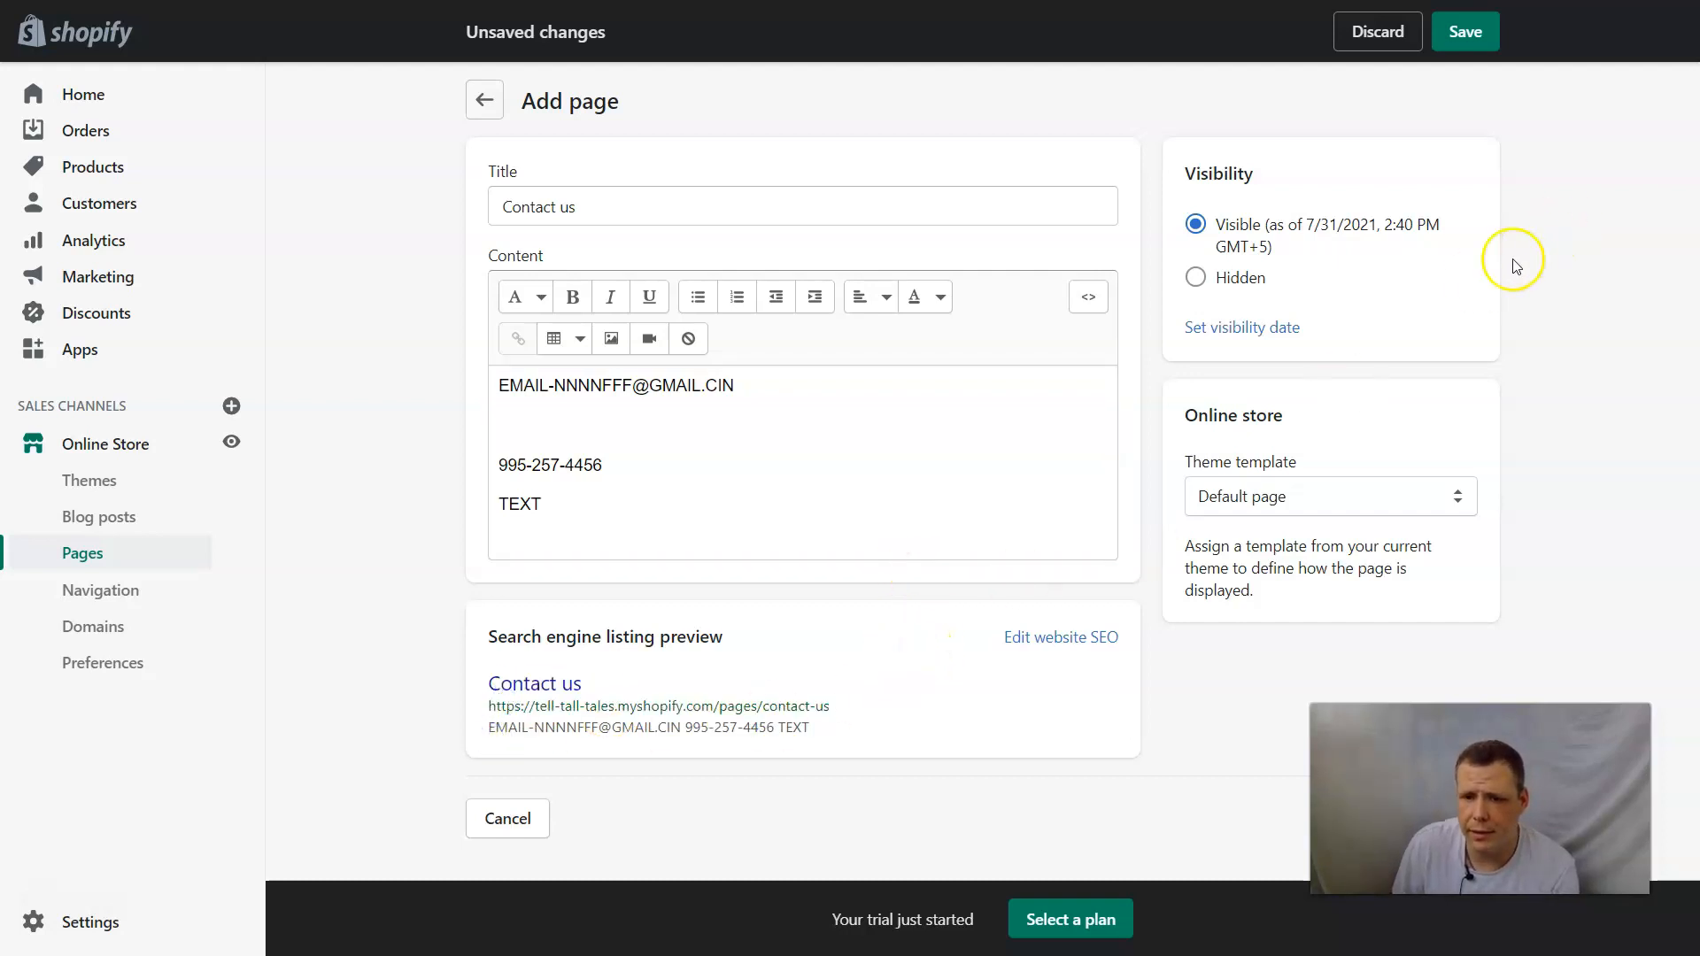
Assign the contact theme template to the page and save it.
{"action": "left_click", "coordinate": [1289, 503]}
{"action": "left_click", "coordinate": [1218, 544]}
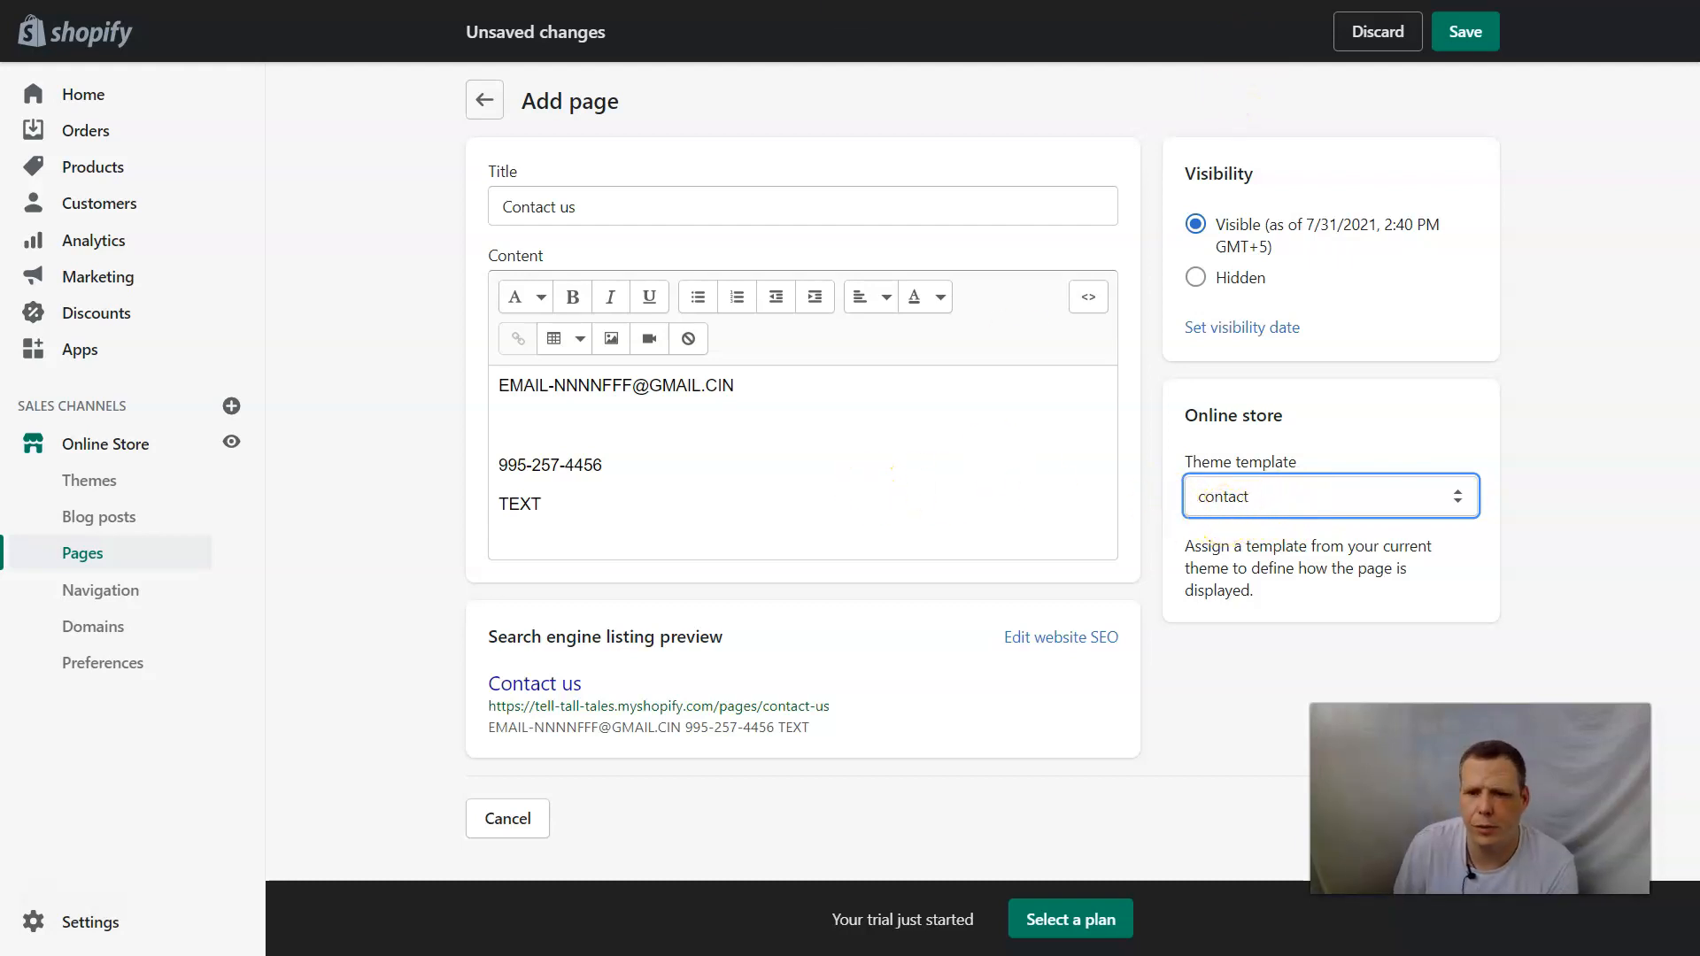
{"action": "left_click", "coordinate": [1467, 39]}
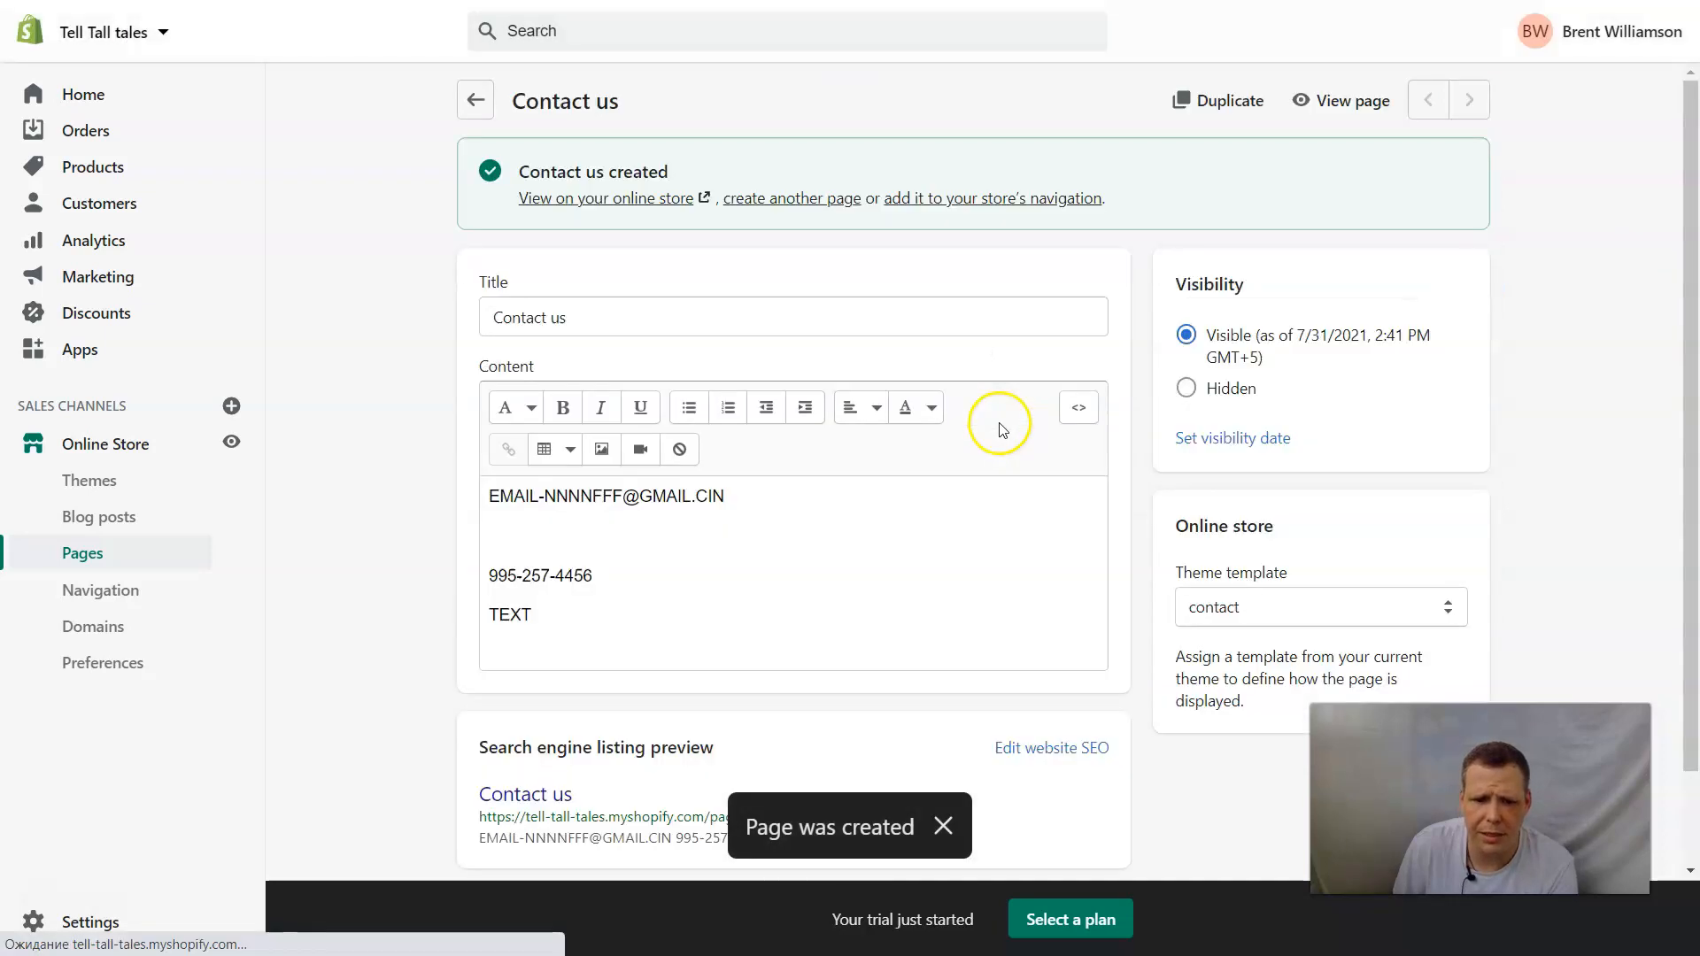
View the Contact us page on the storefront and look over its contact details and the form's name, email, phone and message fields.
{"action": "left_click", "coordinate": [1357, 102]}
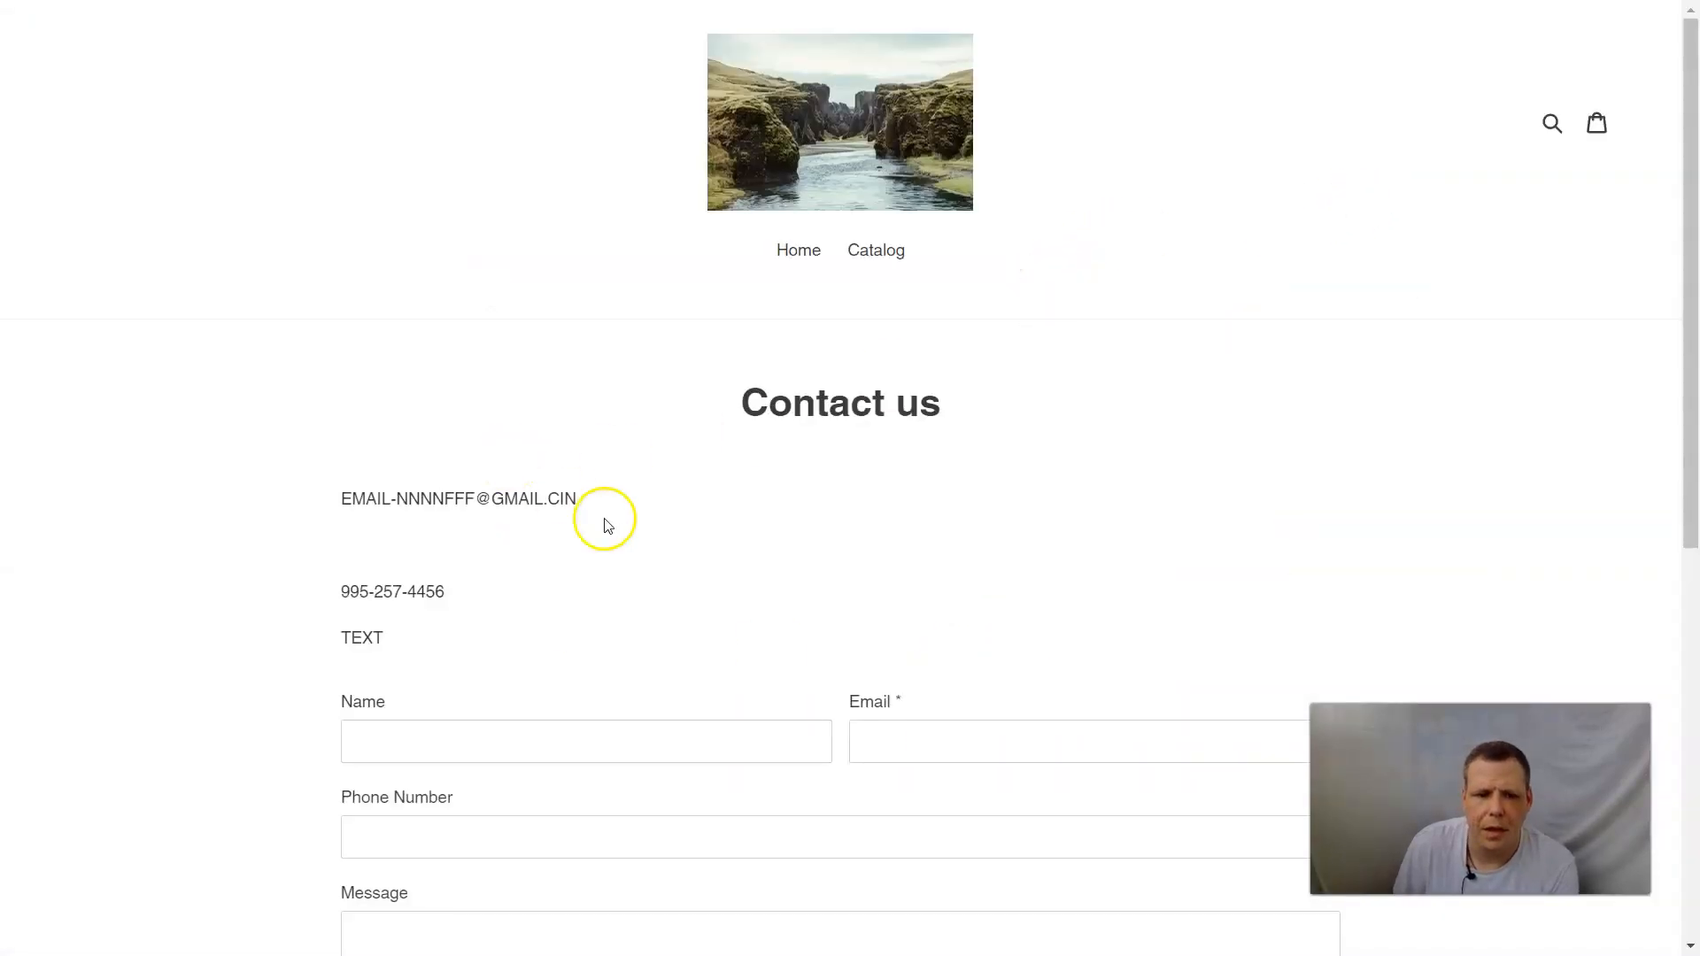
{"action": "scroll", "coordinate": [620, 549], "scroll_direction": "down", "scroll_amount": 3}
{"action": "scroll", "coordinate": [629, 581], "scroll_direction": "up", "scroll_amount": 2}
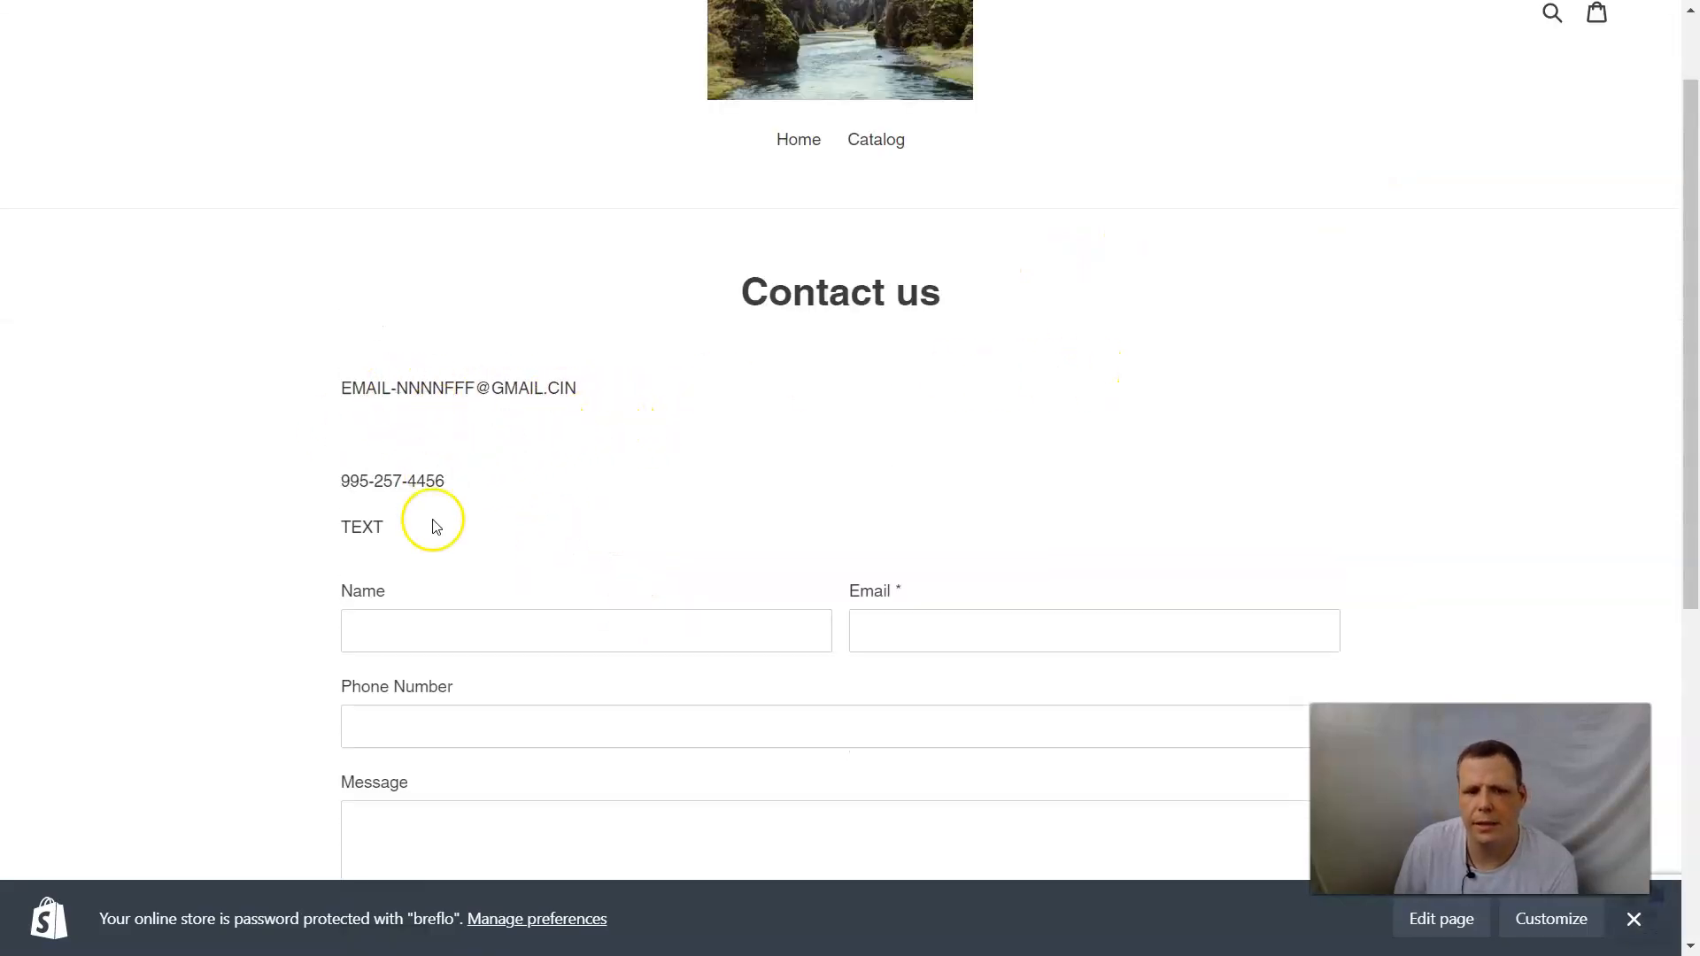
{"action": "scroll", "coordinate": [420, 541], "scroll_direction": "down", "scroll_amount": 1}
{"action": "scroll", "coordinate": [809, 555], "scroll_direction": "up", "scroll_amount": 2}
{"action": "scroll", "coordinate": [615, 596], "scroll_direction": "down", "scroll_amount": 2}
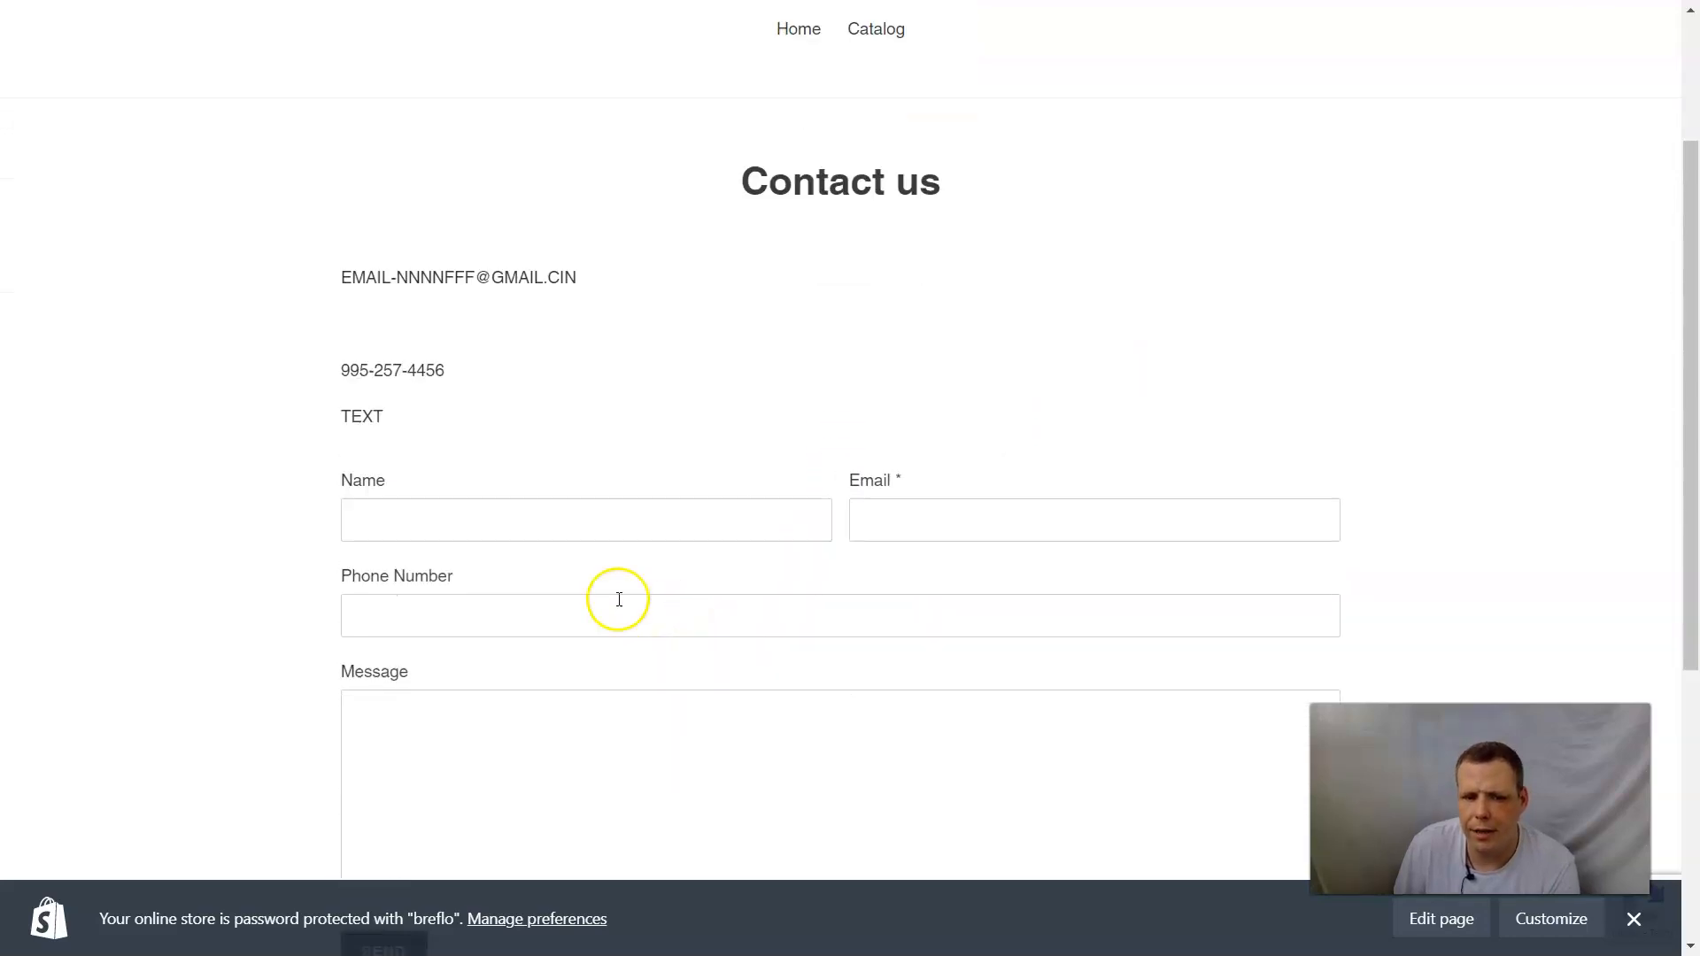
{"action": "left_click", "coordinate": [401, 533]}
{"action": "left_click", "coordinate": [1113, 504]}
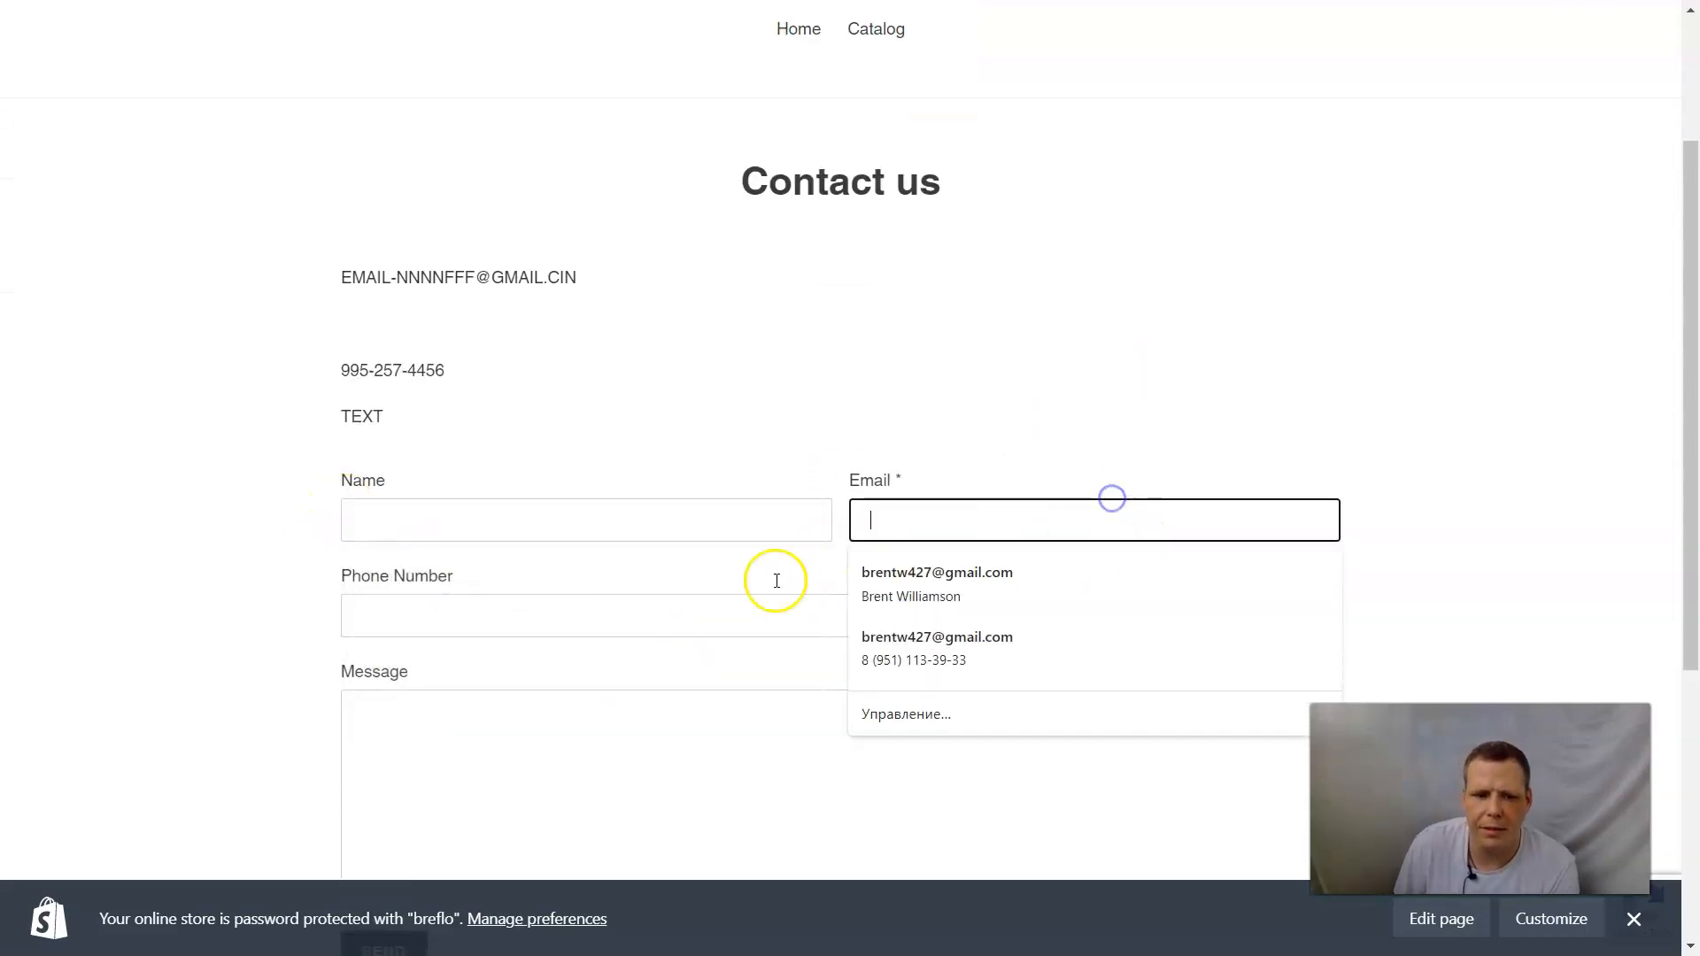
{"action": "left_click", "coordinate": [486, 617]}
{"action": "scroll", "coordinate": [660, 709], "scroll_direction": "down", "scroll_amount": 3}
{"action": "left_click", "coordinate": [1401, 251]}
{"action": "left_click", "coordinate": [569, 482]}
{"action": "scroll", "coordinate": [1231, 319], "scroll_direction": "up", "scroll_amount": 5}
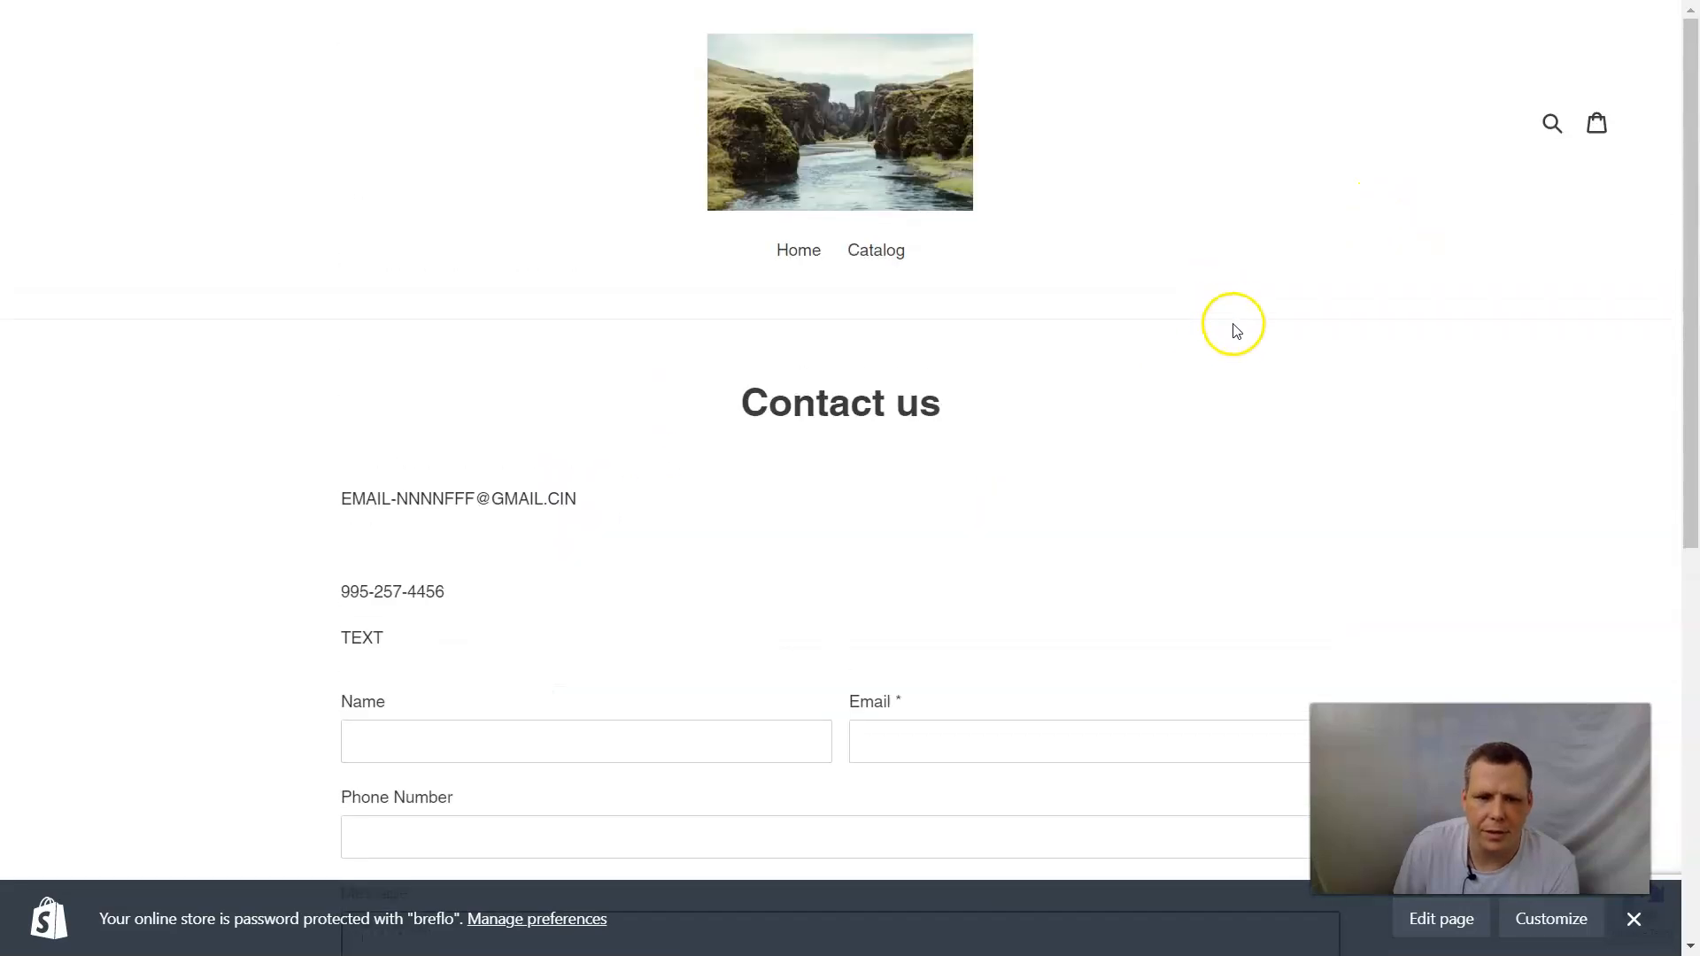
{"action": "scroll", "coordinate": [1260, 383], "scroll_direction": "down", "scroll_amount": 1}
{"action": "scroll", "coordinate": [1248, 395], "scroll_direction": "up", "scroll_amount": 1}
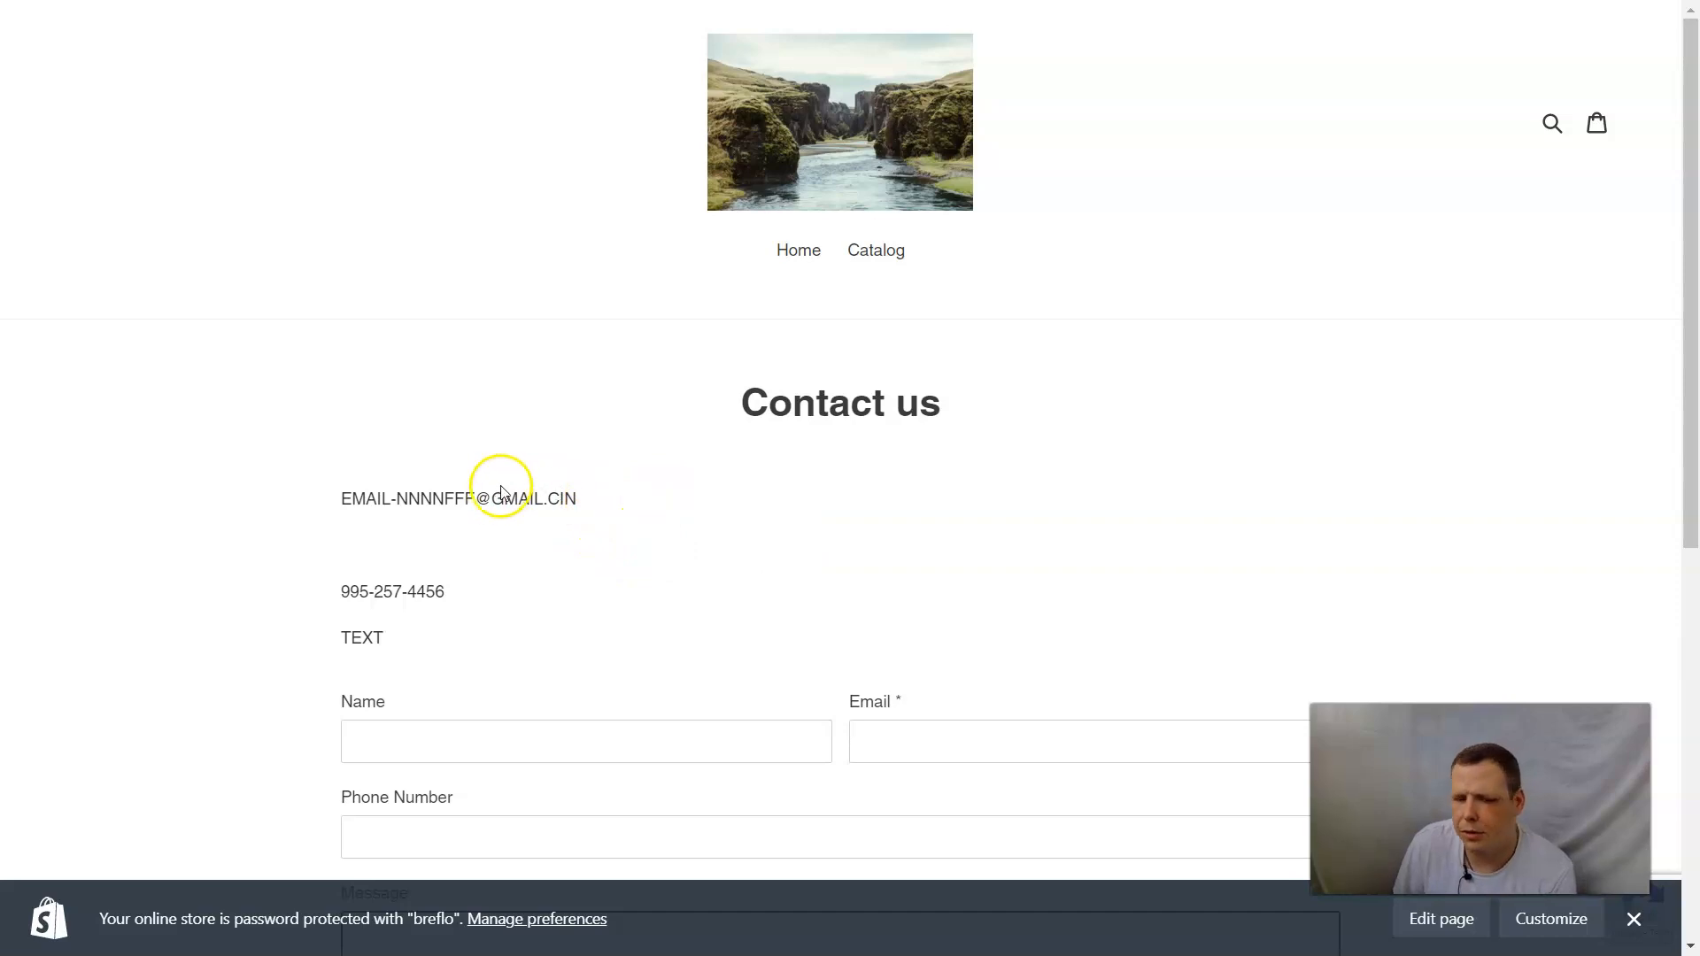
{"action": "scroll", "coordinate": [749, 571], "scroll_direction": "down", "scroll_amount": 4}
{"action": "scroll", "coordinate": [756, 562], "scroll_direction": "up", "scroll_amount": 2}
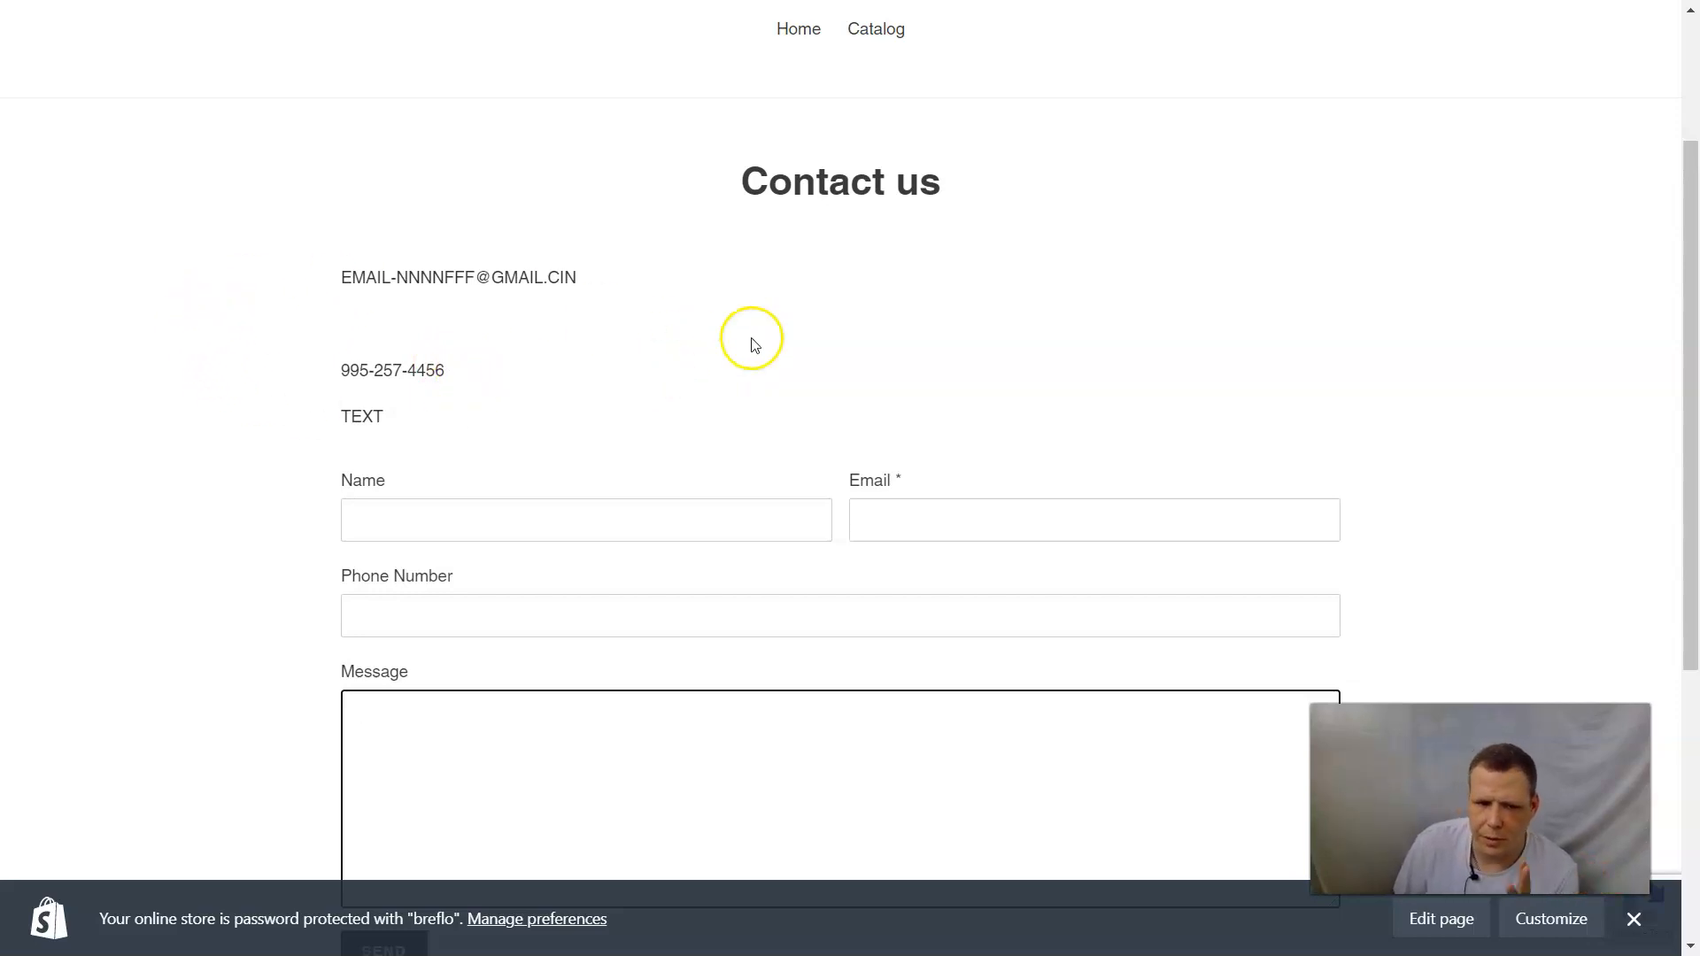
{"action": "scroll", "coordinate": [1261, 326], "scroll_direction": "up", "scroll_amount": 2}
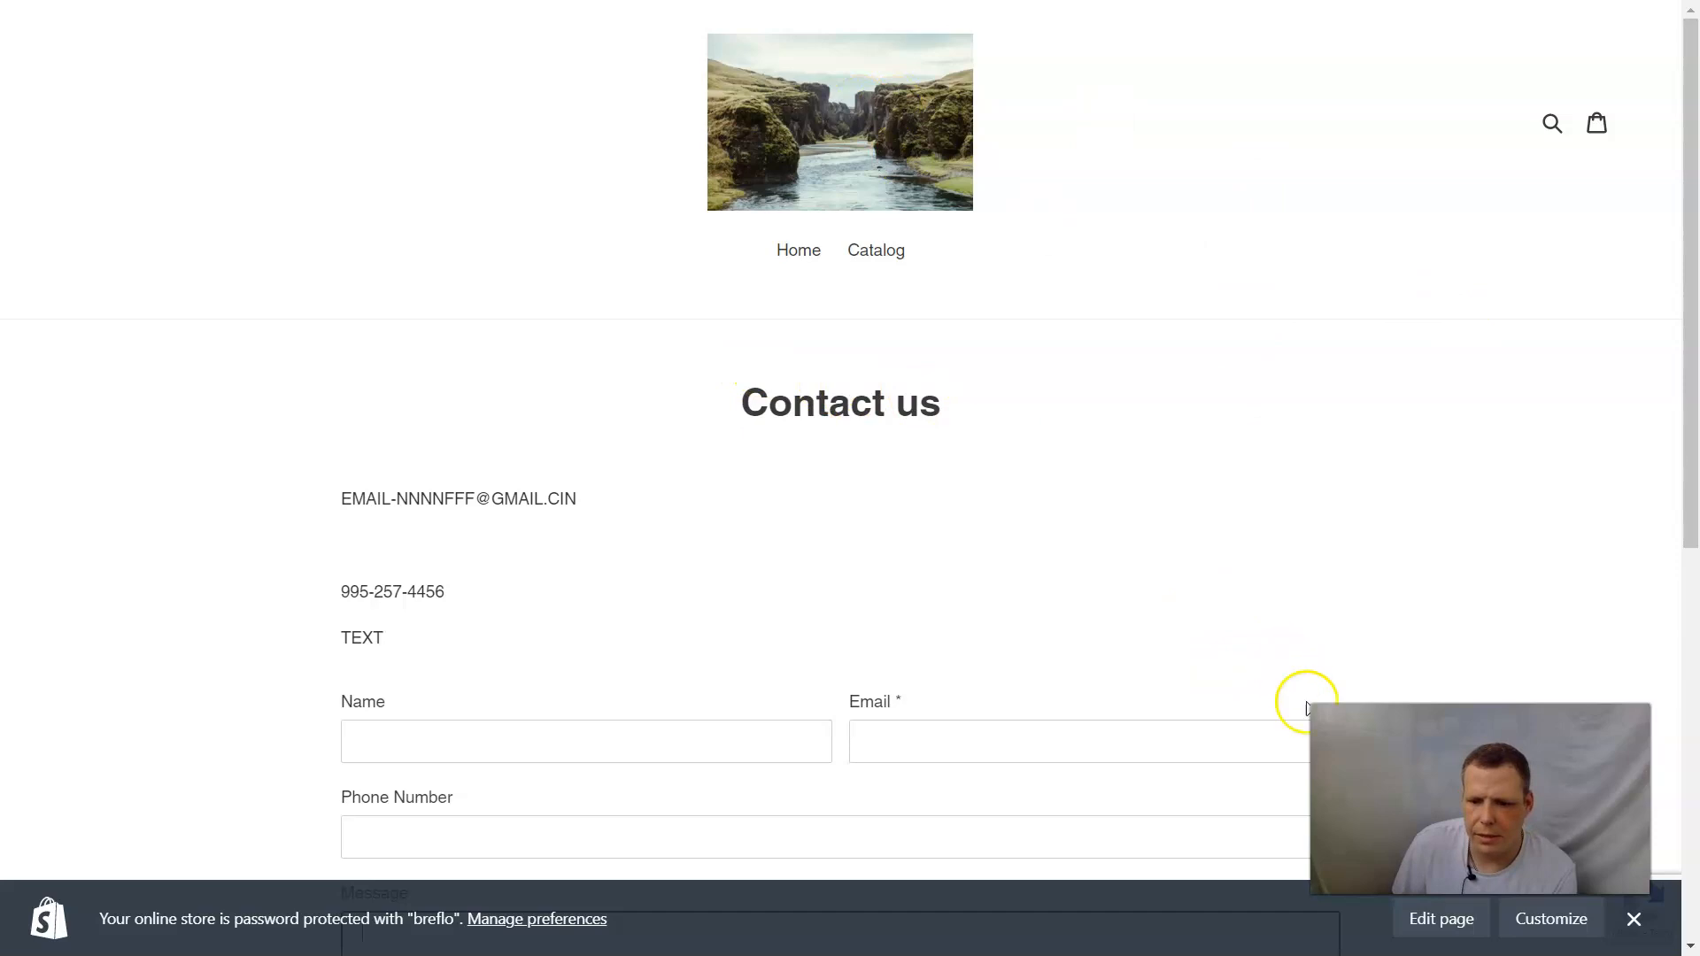
Replace the page's content with "Please contact us if you have any questions or suggestions.", save it and view the page on the storefront.
{"action": "left_click", "coordinate": [1440, 920]}
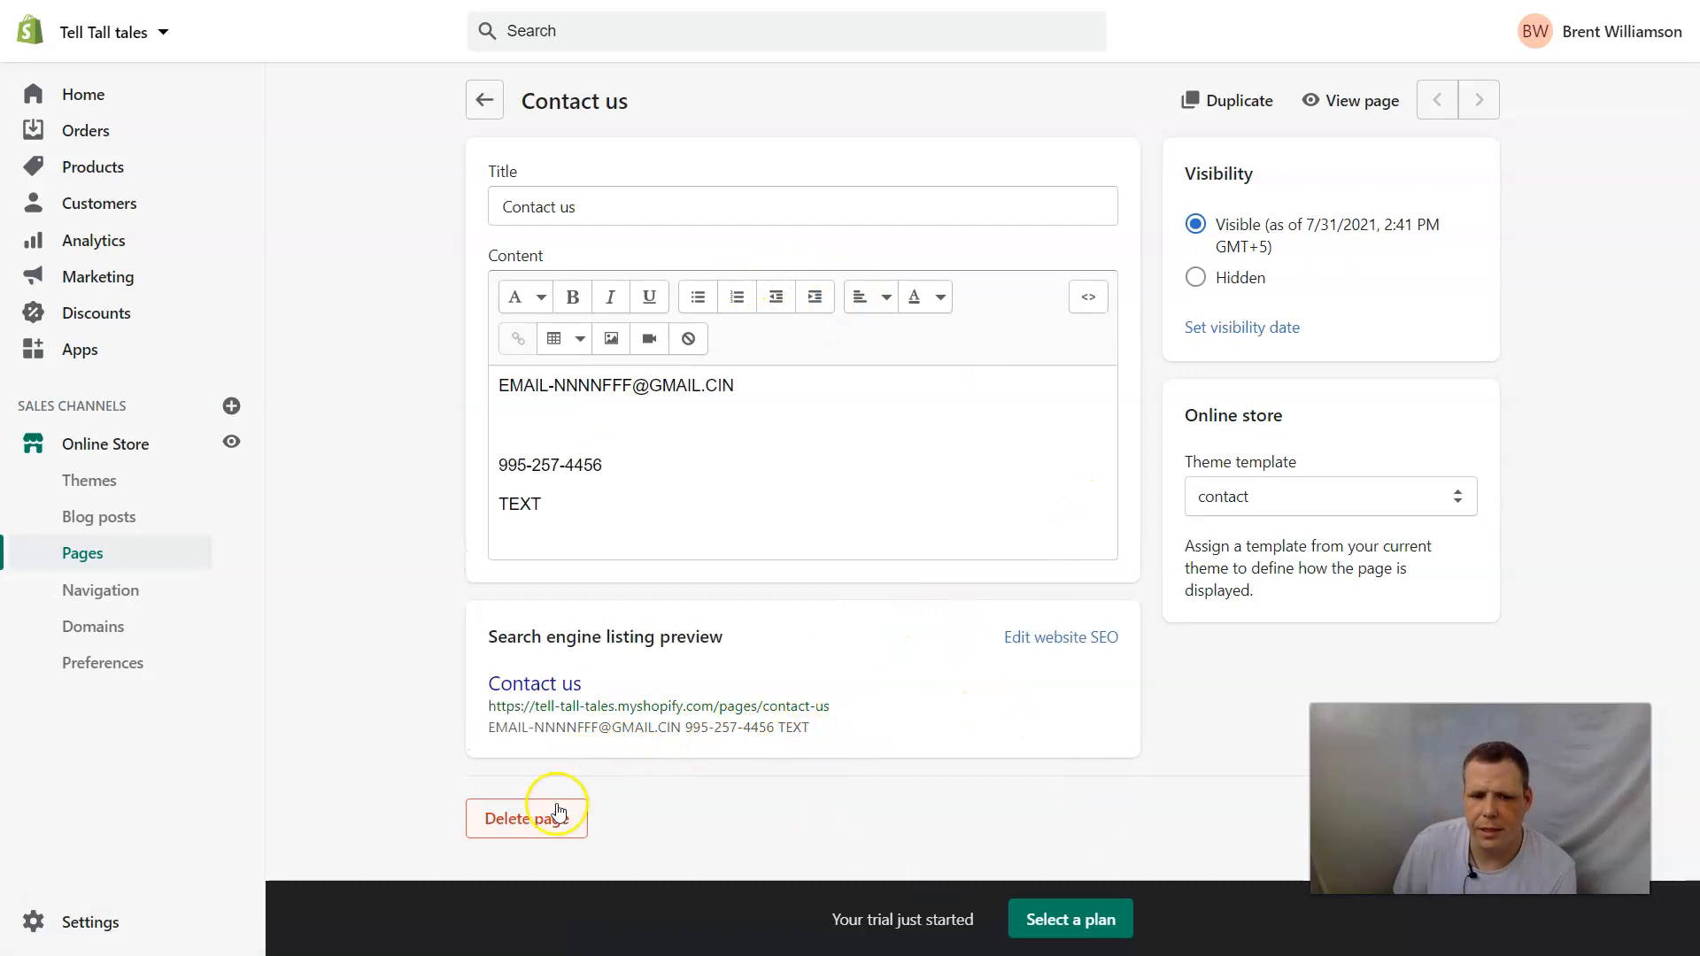
{"action": "left_click_drag", "start_coordinate": [507, 505], "coordinate": [368, 379]}
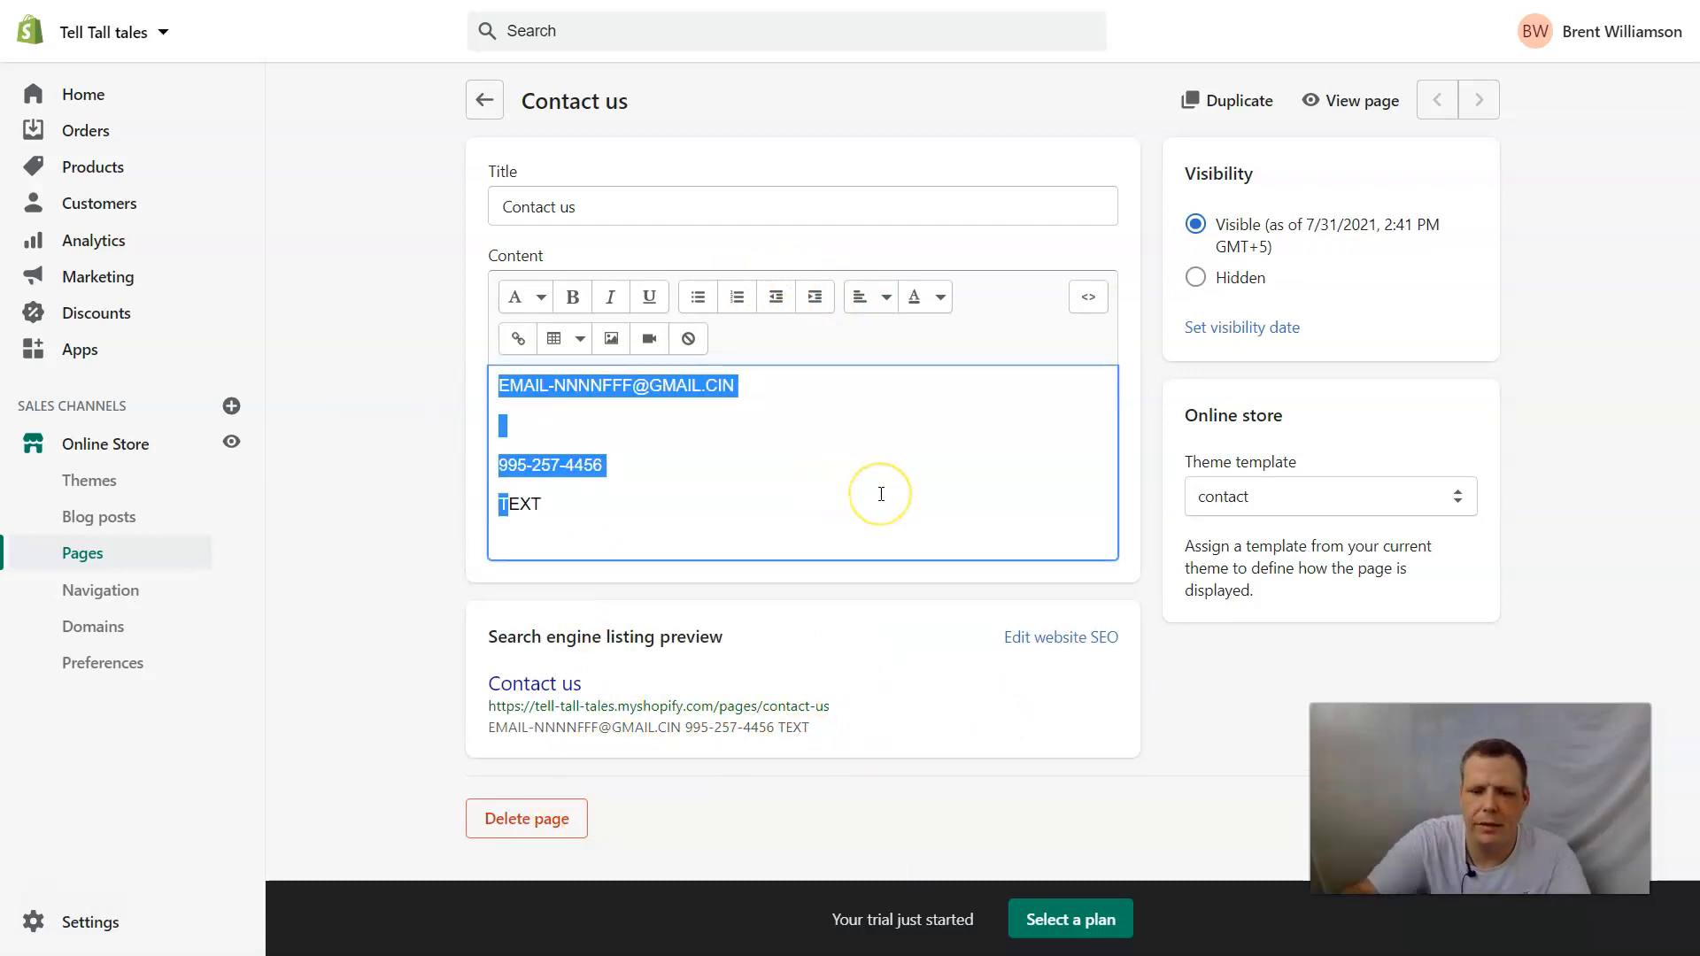
{"action": "key", "text": "BackSpace"}
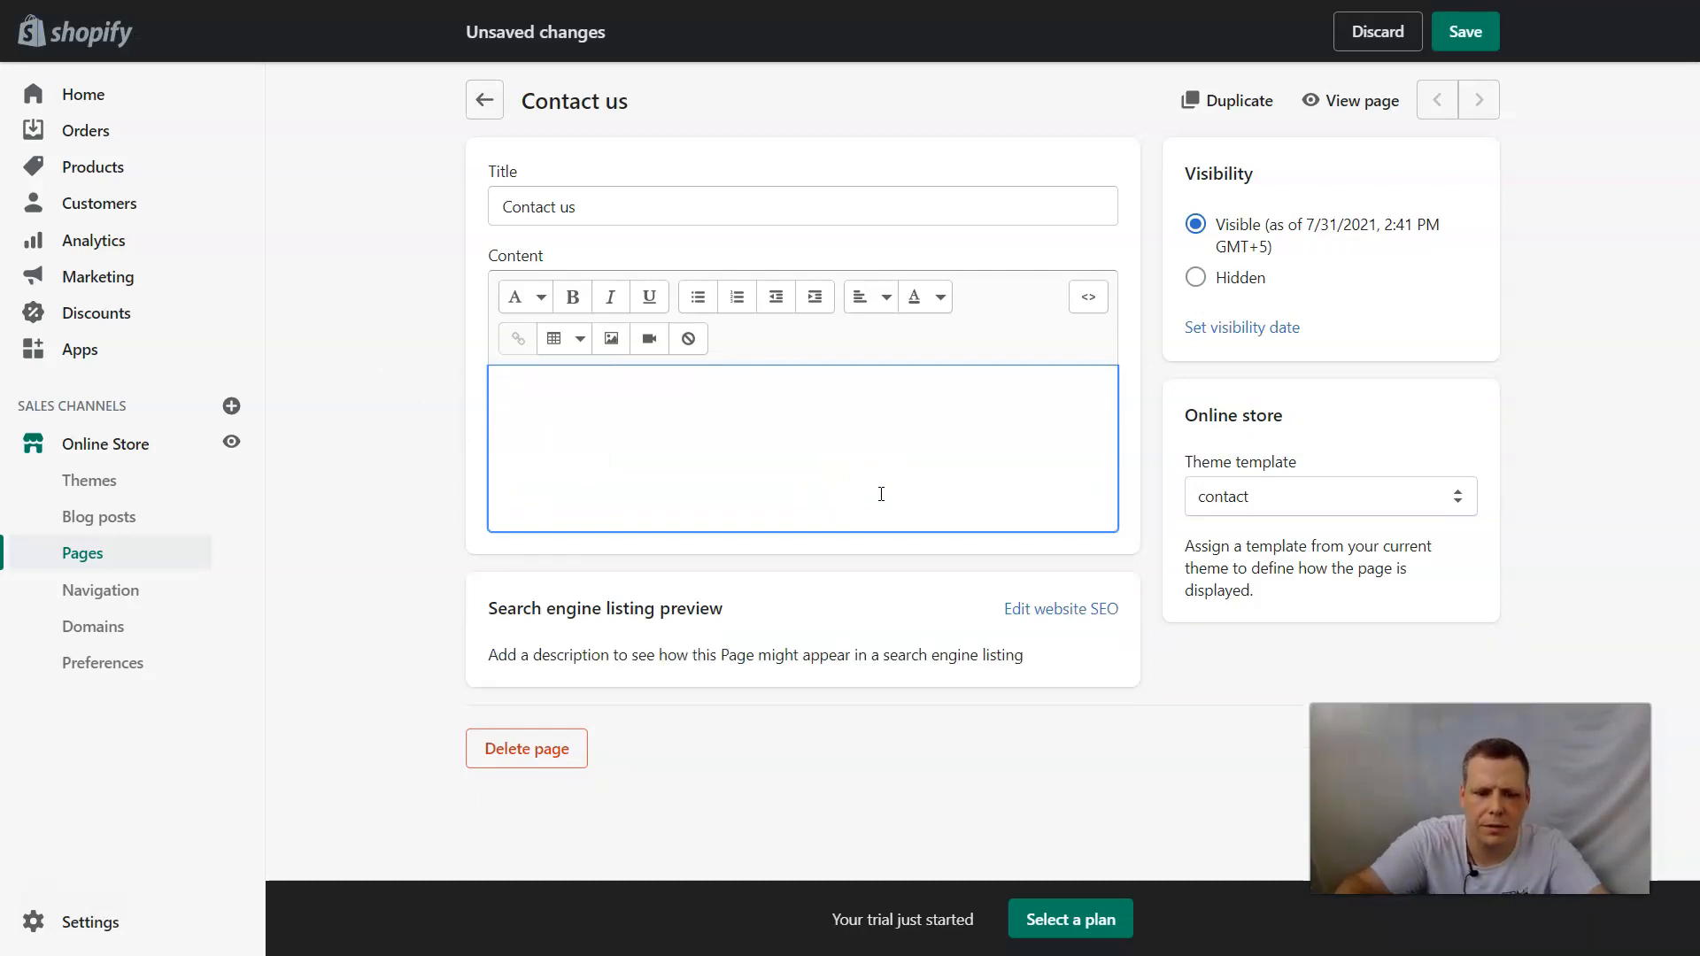
{"action": "type", "text": "pLEASE"}
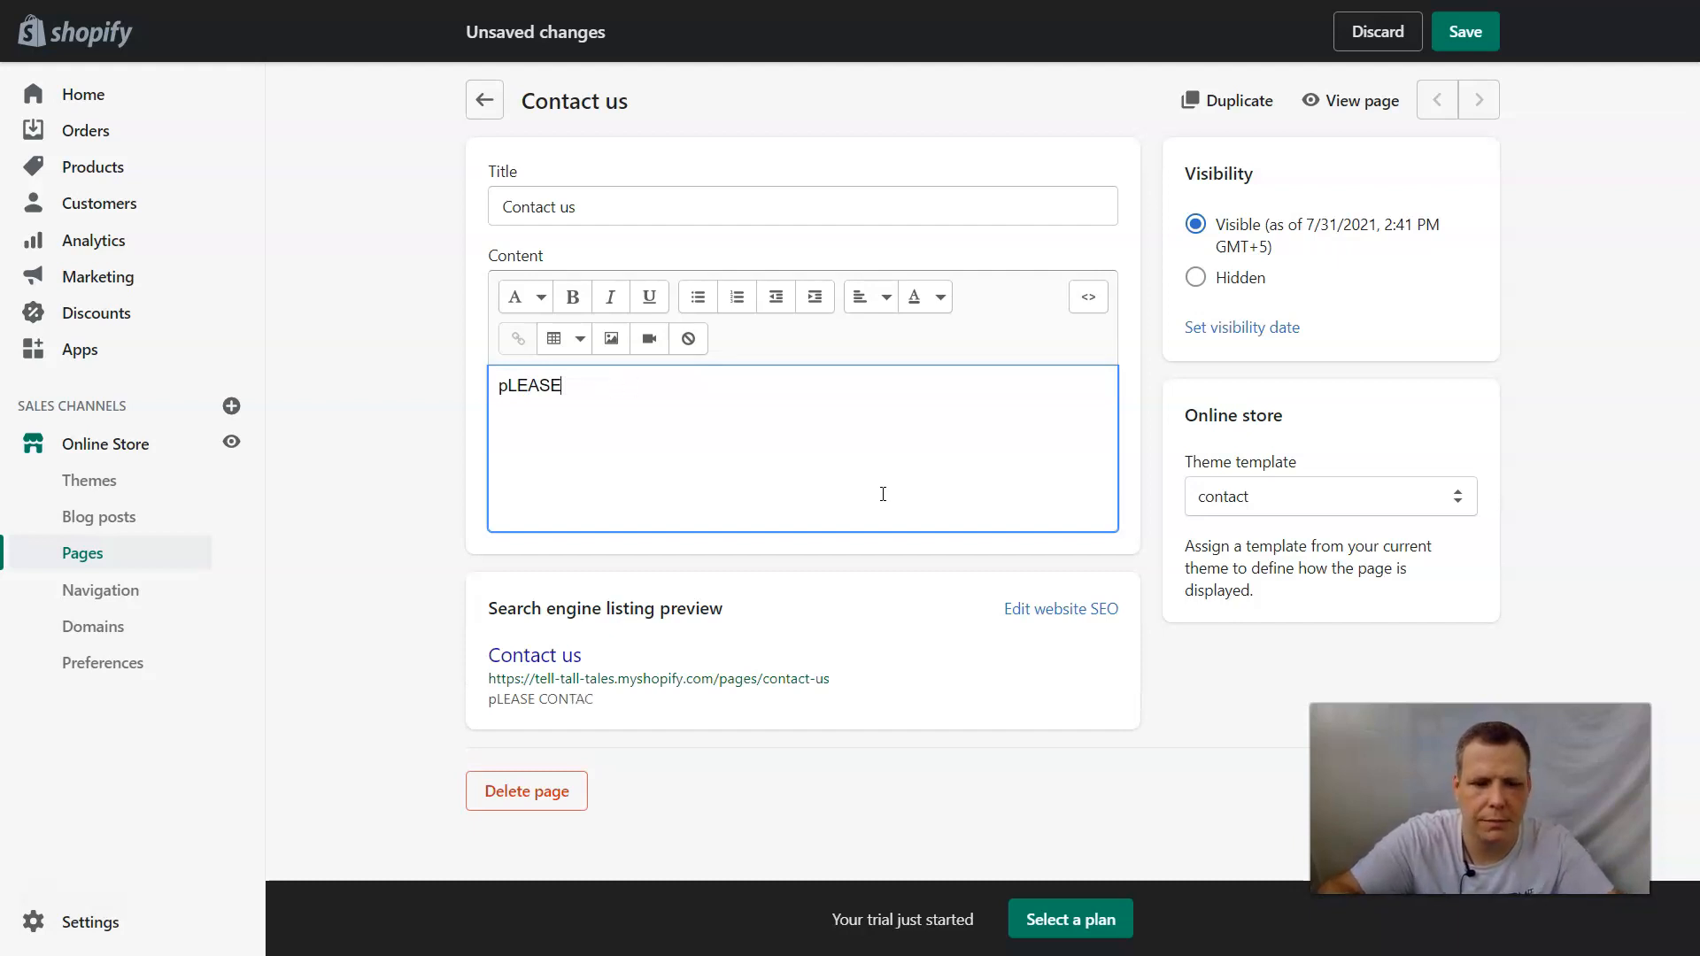
{"action": "key", "text": "ctrl+a"}
{"action": "key", "text": "BackSpace"}
{"action": "type", "text": "Ple"}
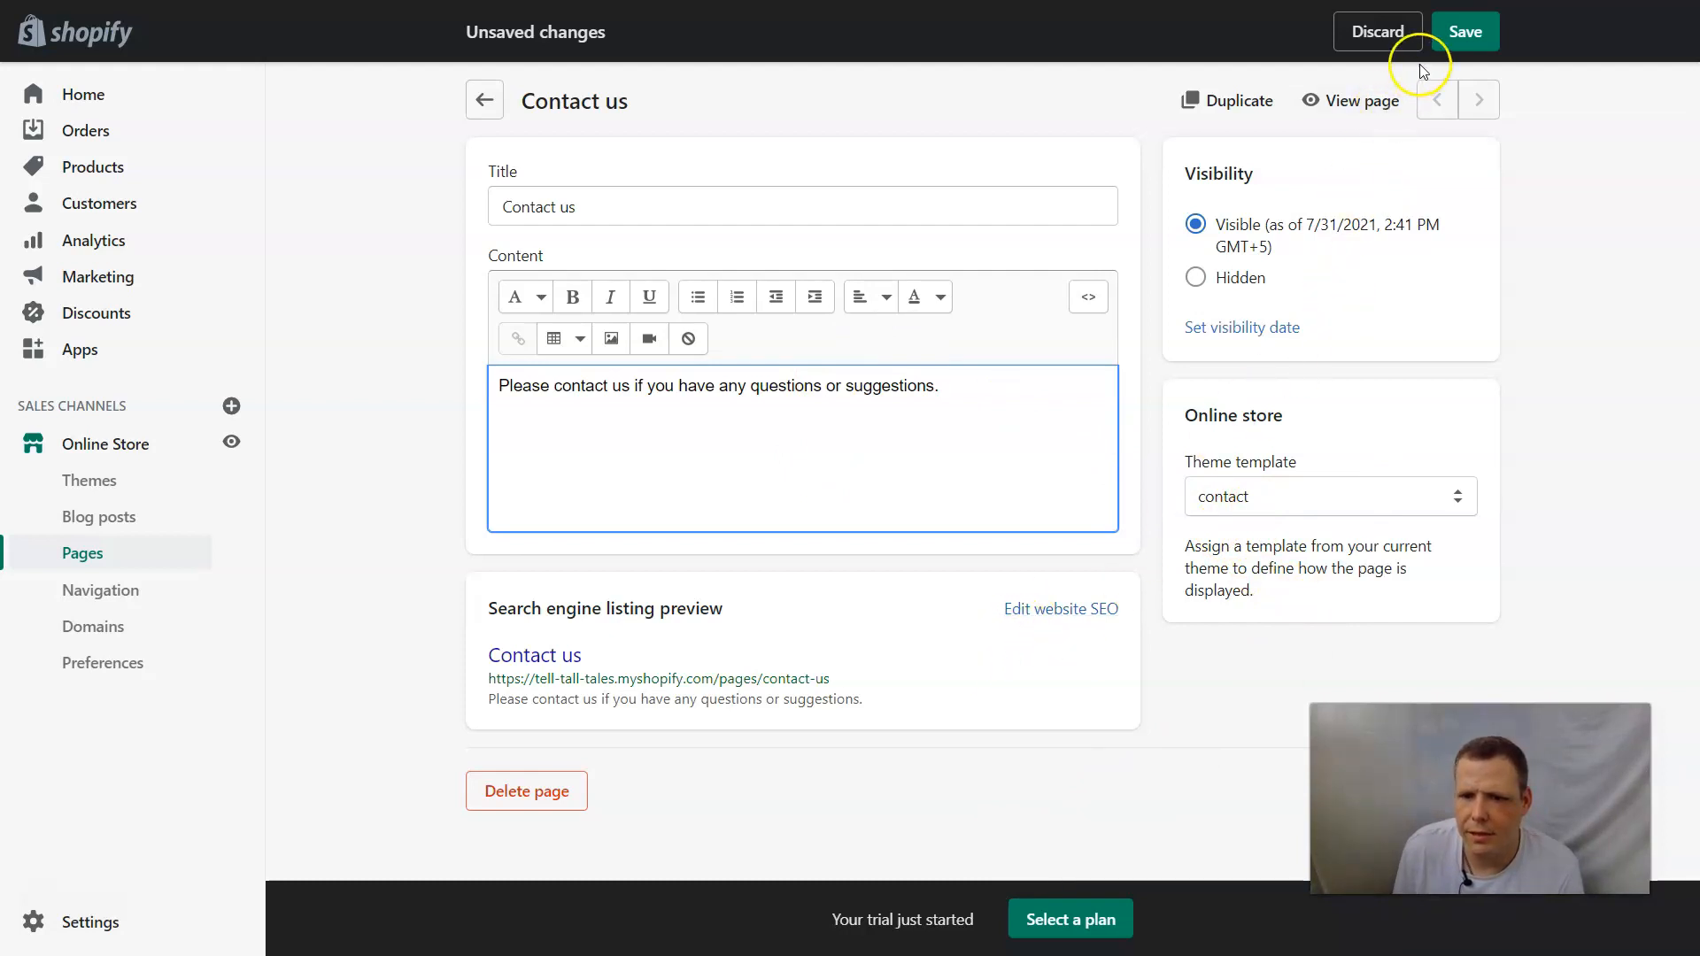
{"action": "left_click", "coordinate": [1457, 33]}
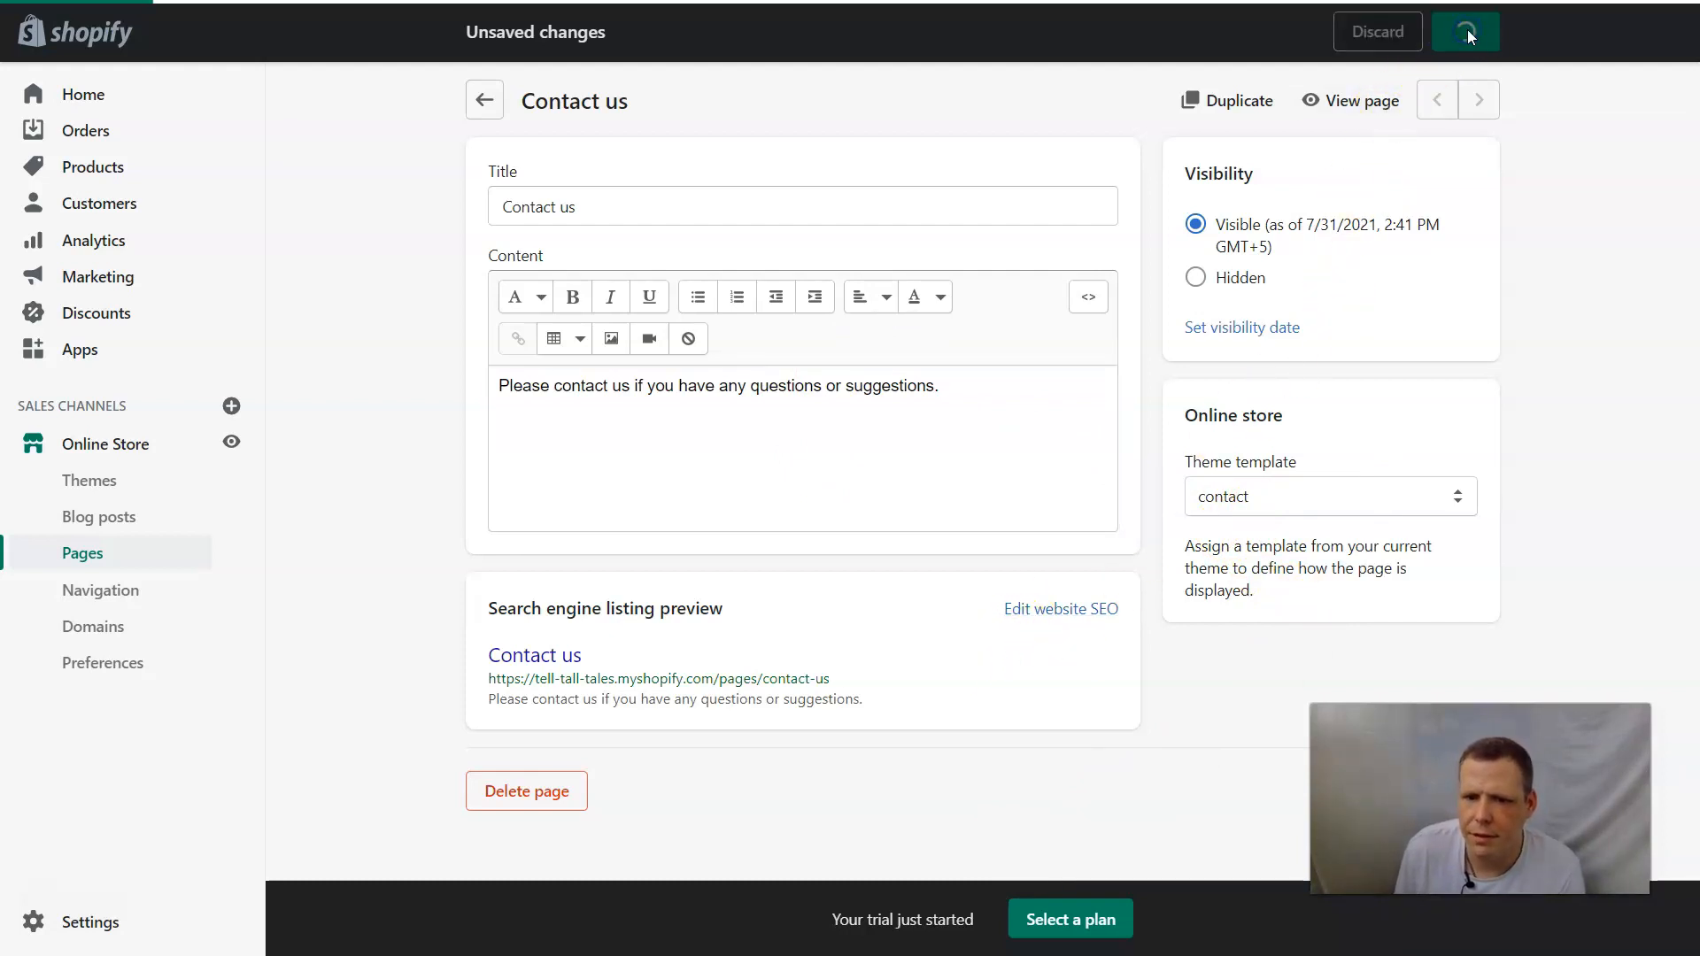
{"action": "left_click", "coordinate": [1348, 103]}
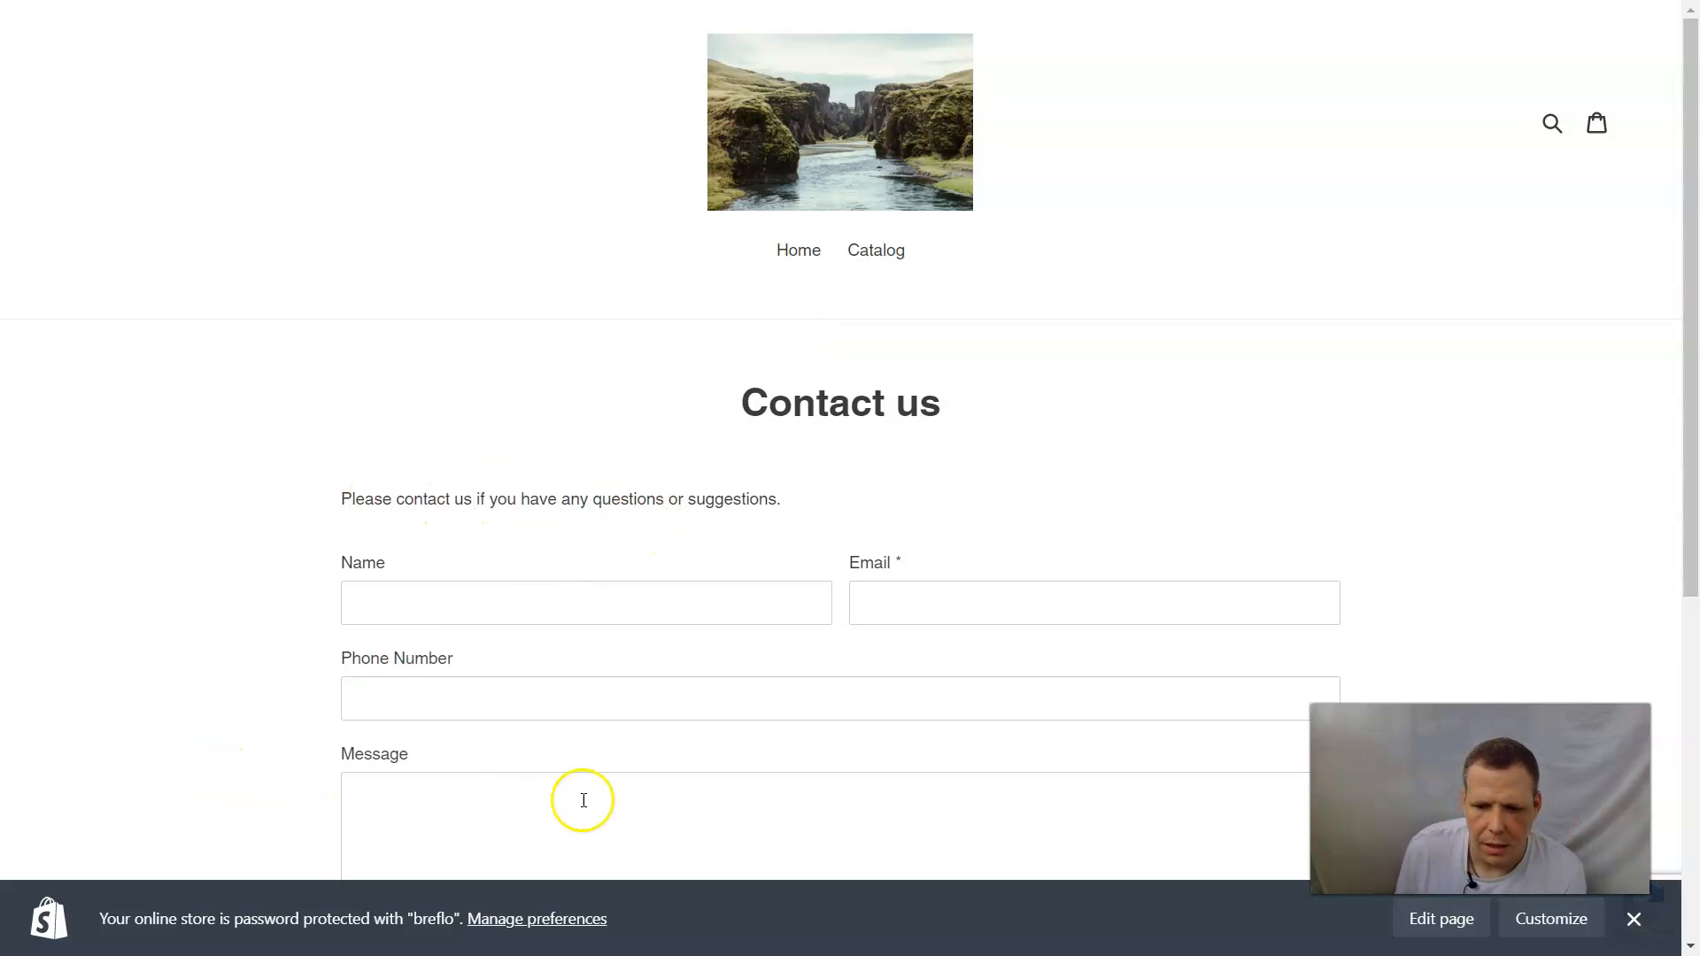
Open the Contact us page in the theme editor and look through the Header section's logo, menu and announcement bar settings.
{"action": "left_click", "coordinate": [1558, 925]}
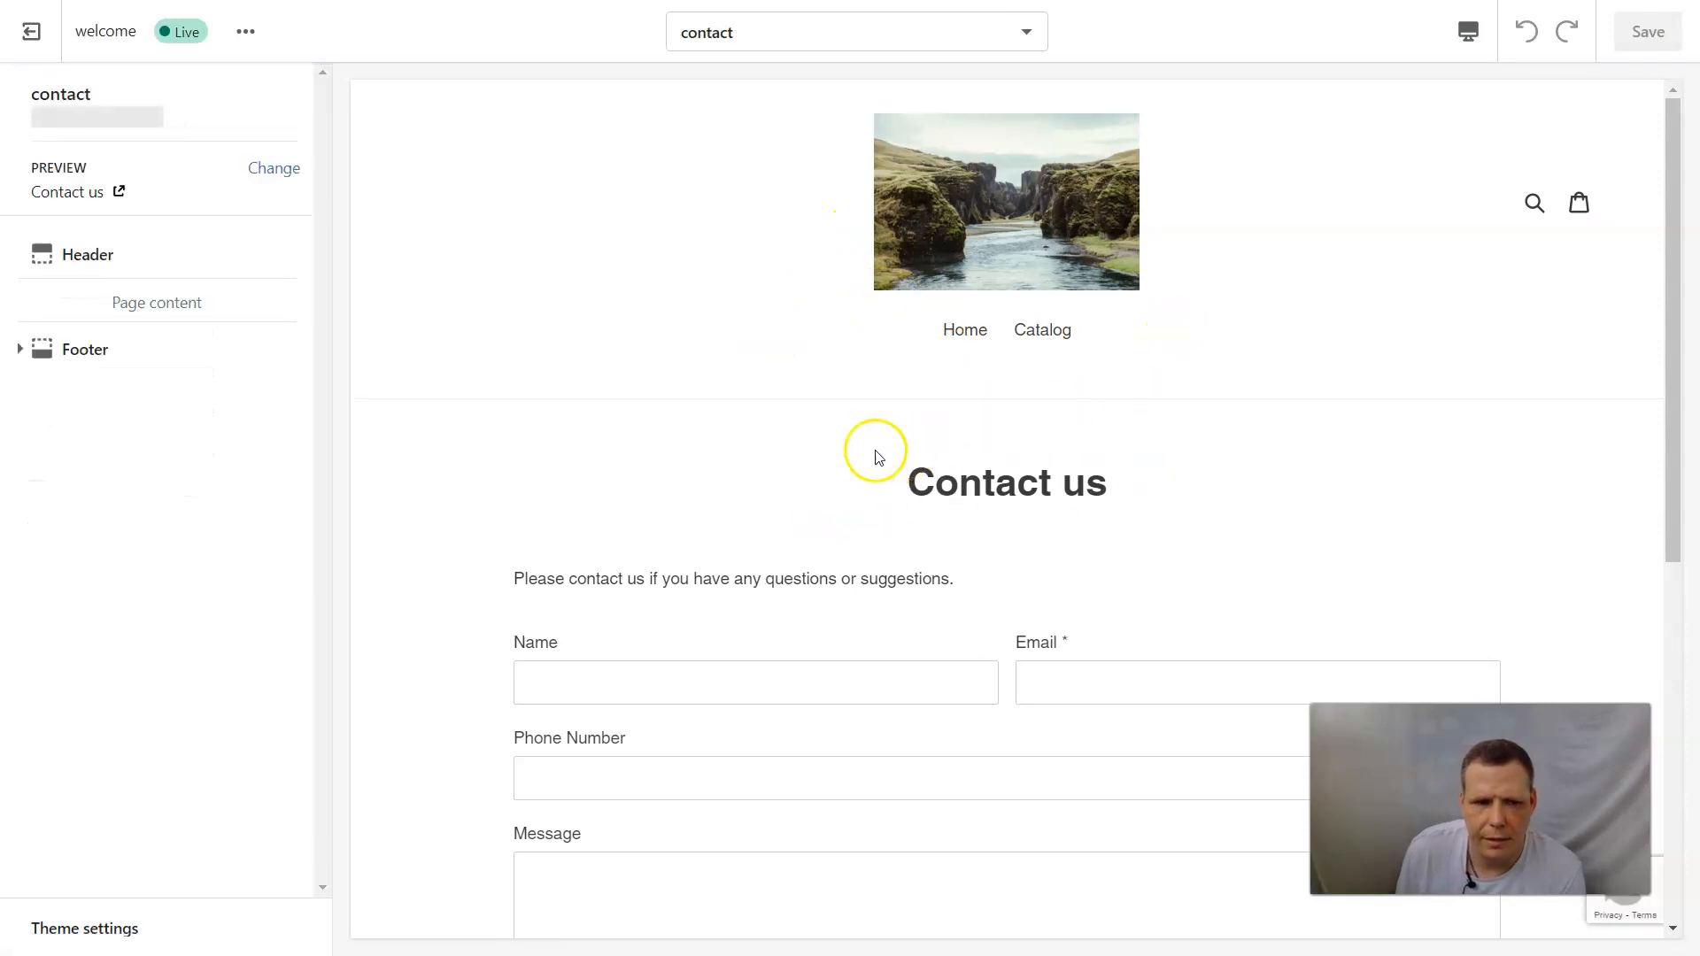
{"action": "left_click", "coordinate": [168, 275]}
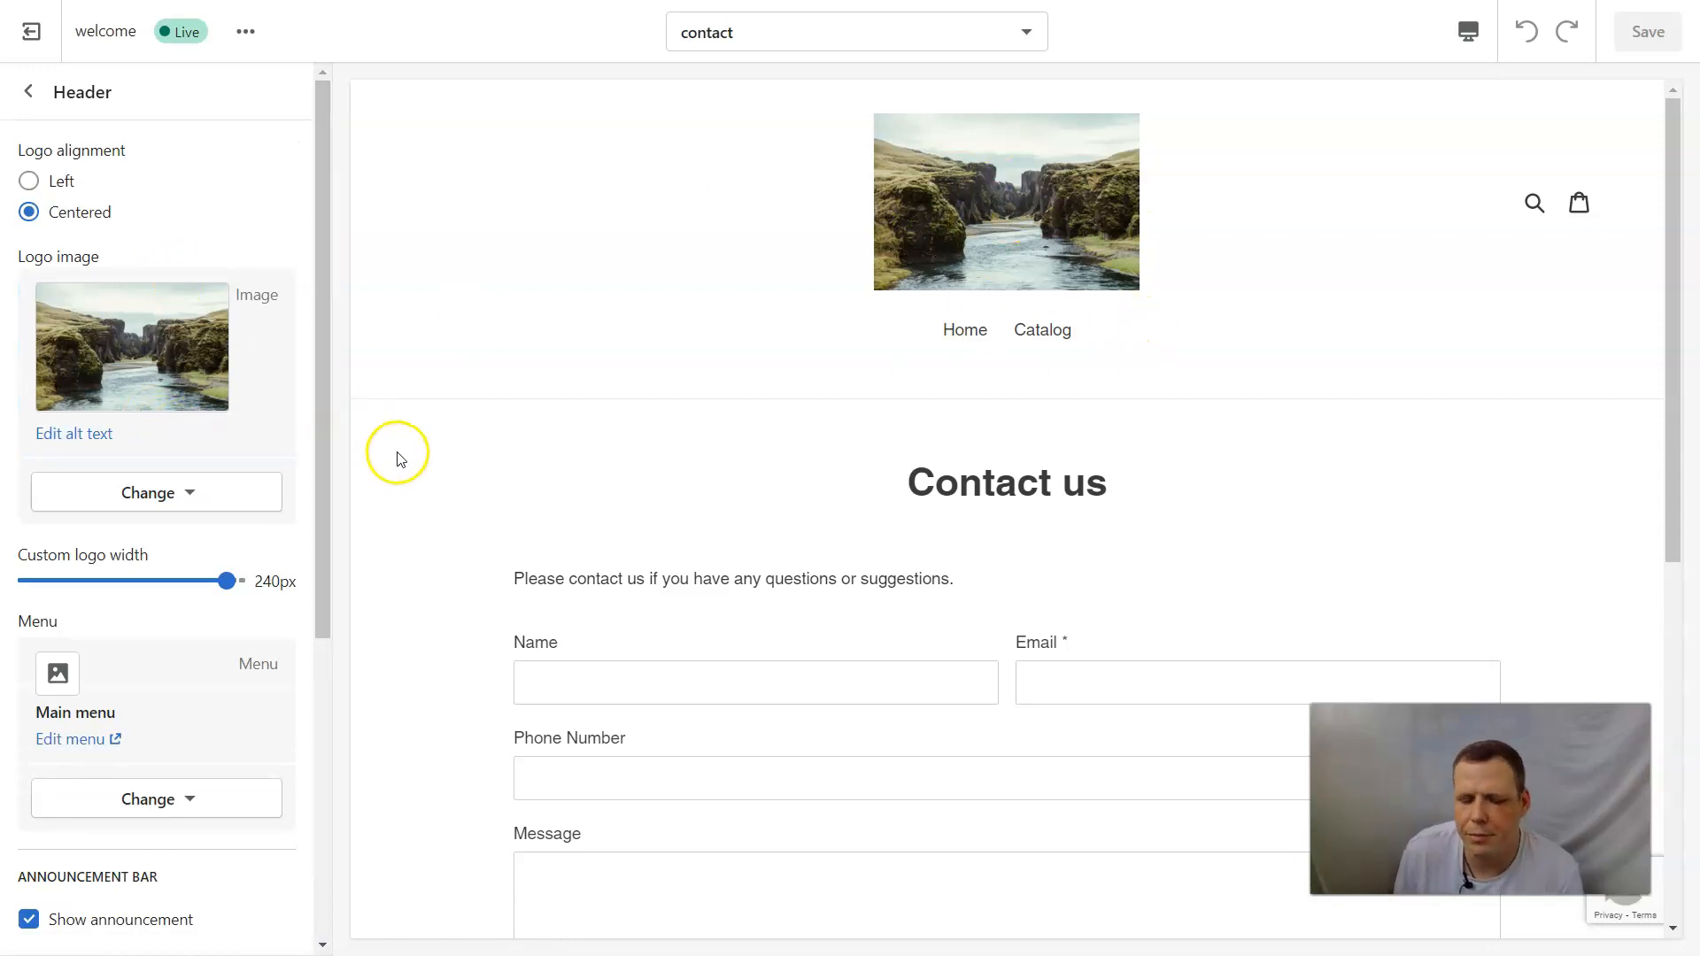
{"action": "scroll", "coordinate": [115, 607], "scroll_direction": "down", "scroll_amount": 5}
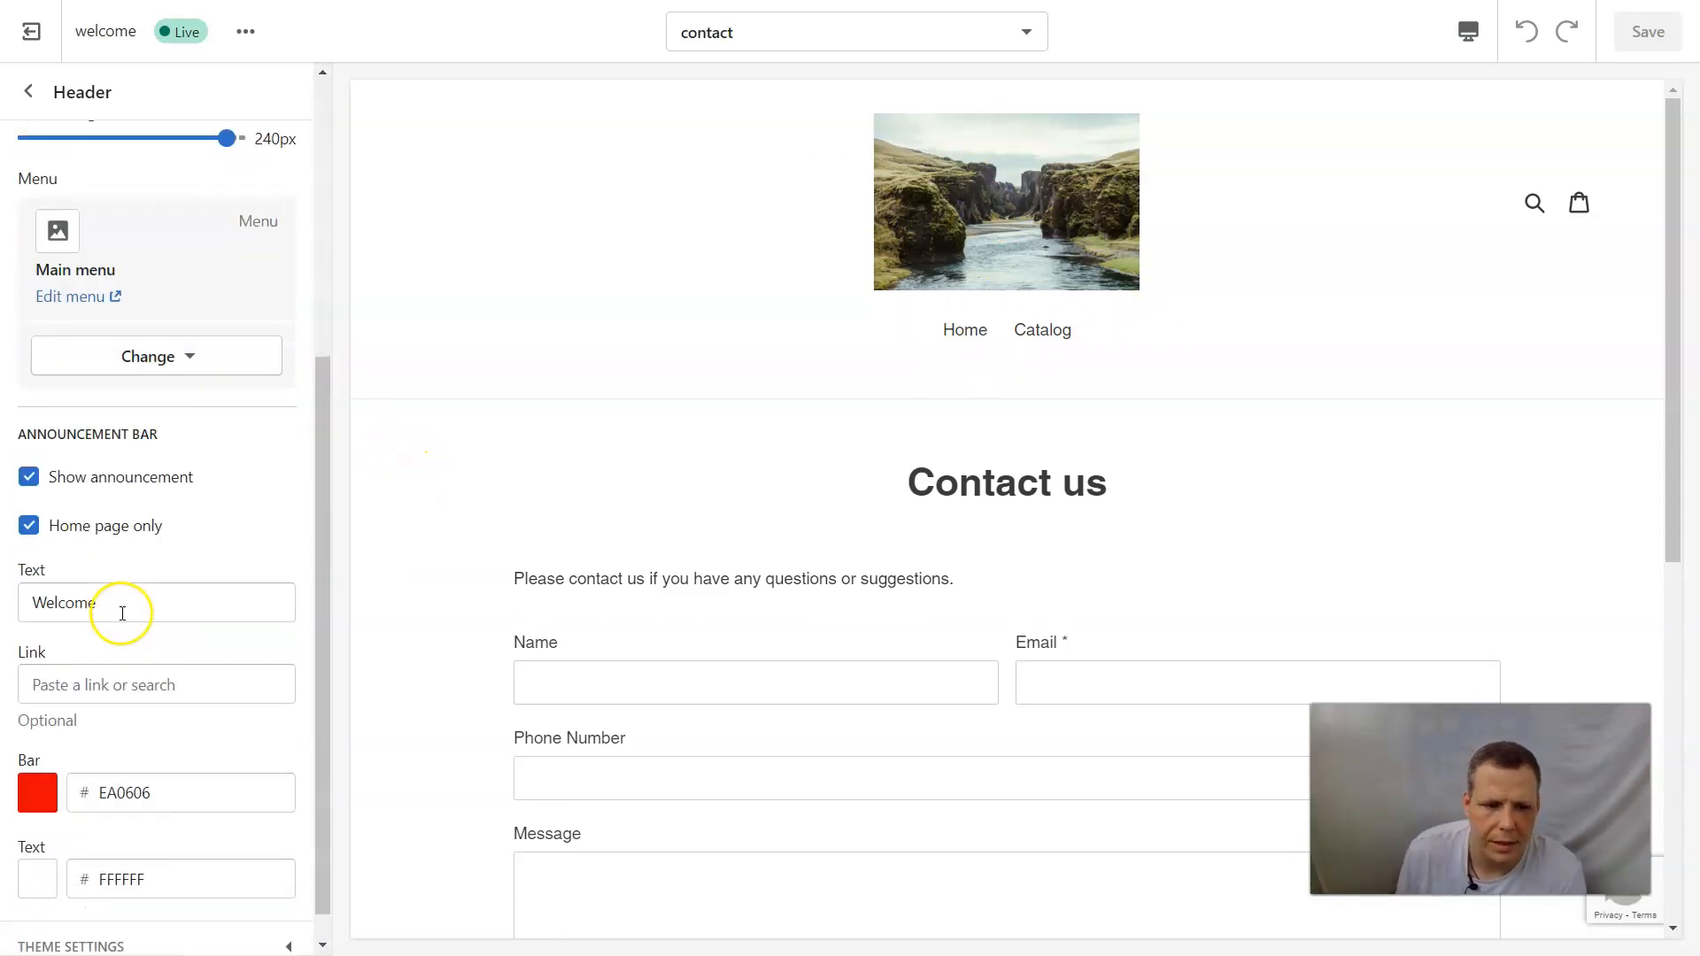
{"action": "scroll", "coordinate": [239, 625], "scroll_direction": "up", "scroll_amount": 2}
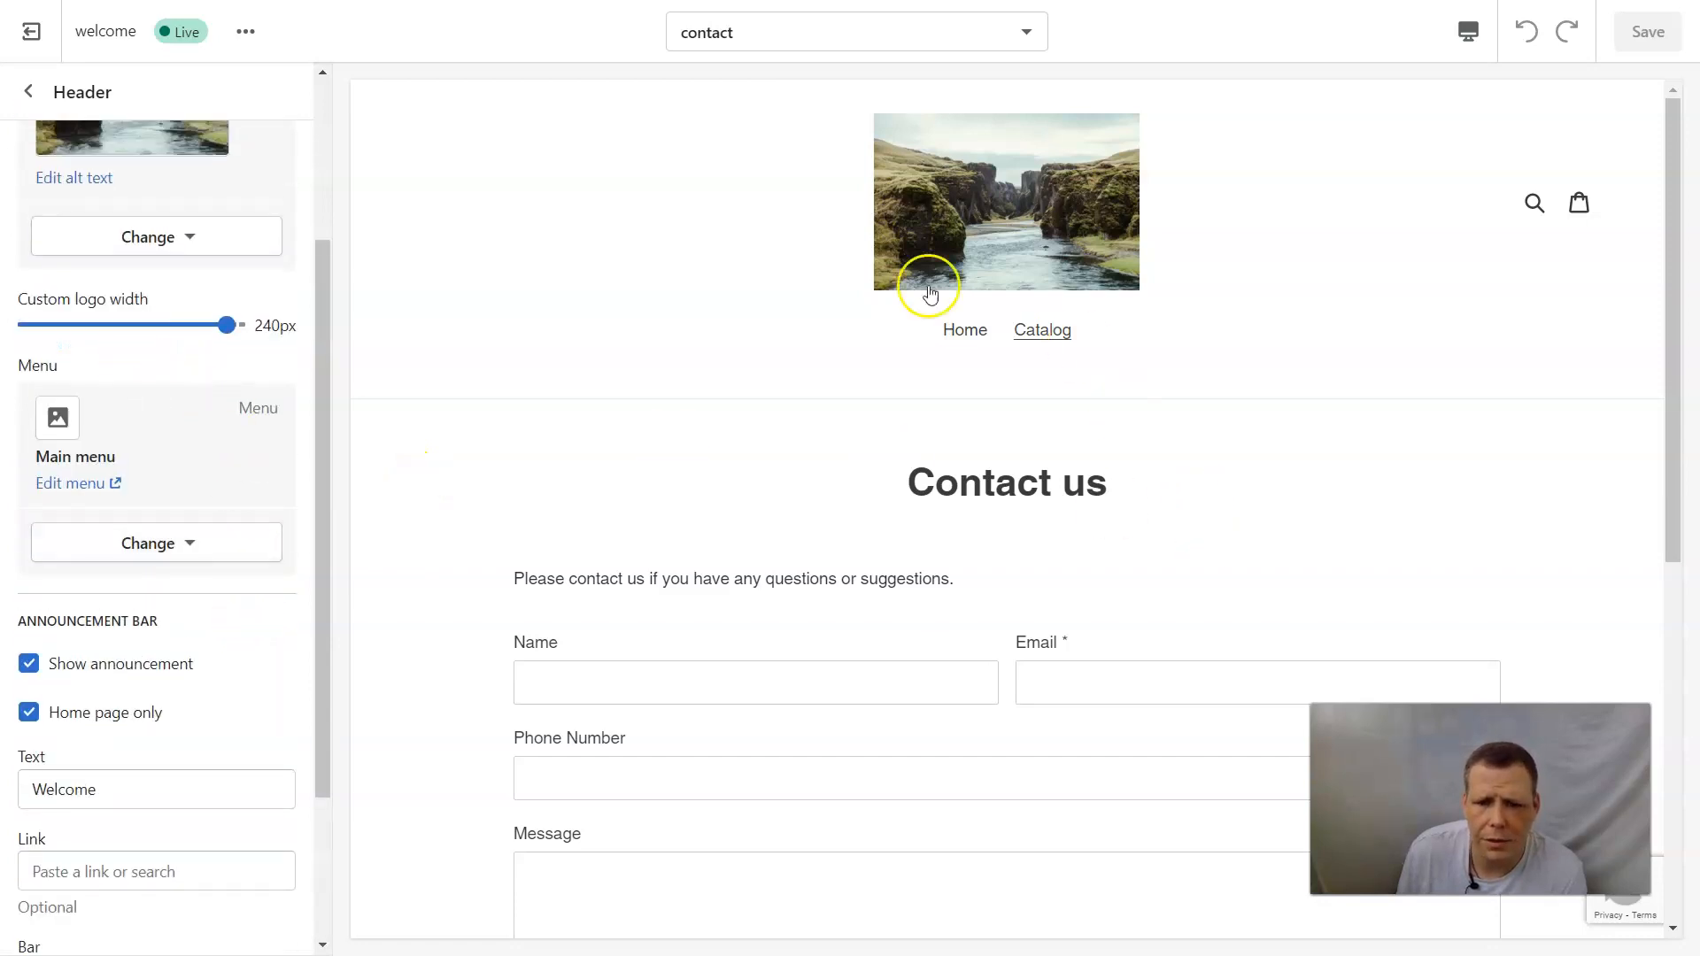
{"action": "scroll", "coordinate": [1031, 592], "scroll_direction": "down", "scroll_amount": 3}
{"action": "scroll", "coordinate": [1028, 580], "scroll_direction": "down", "scroll_amount": 4}
{"action": "scroll", "coordinate": [1014, 563], "scroll_direction": "up", "scroll_amount": 7}
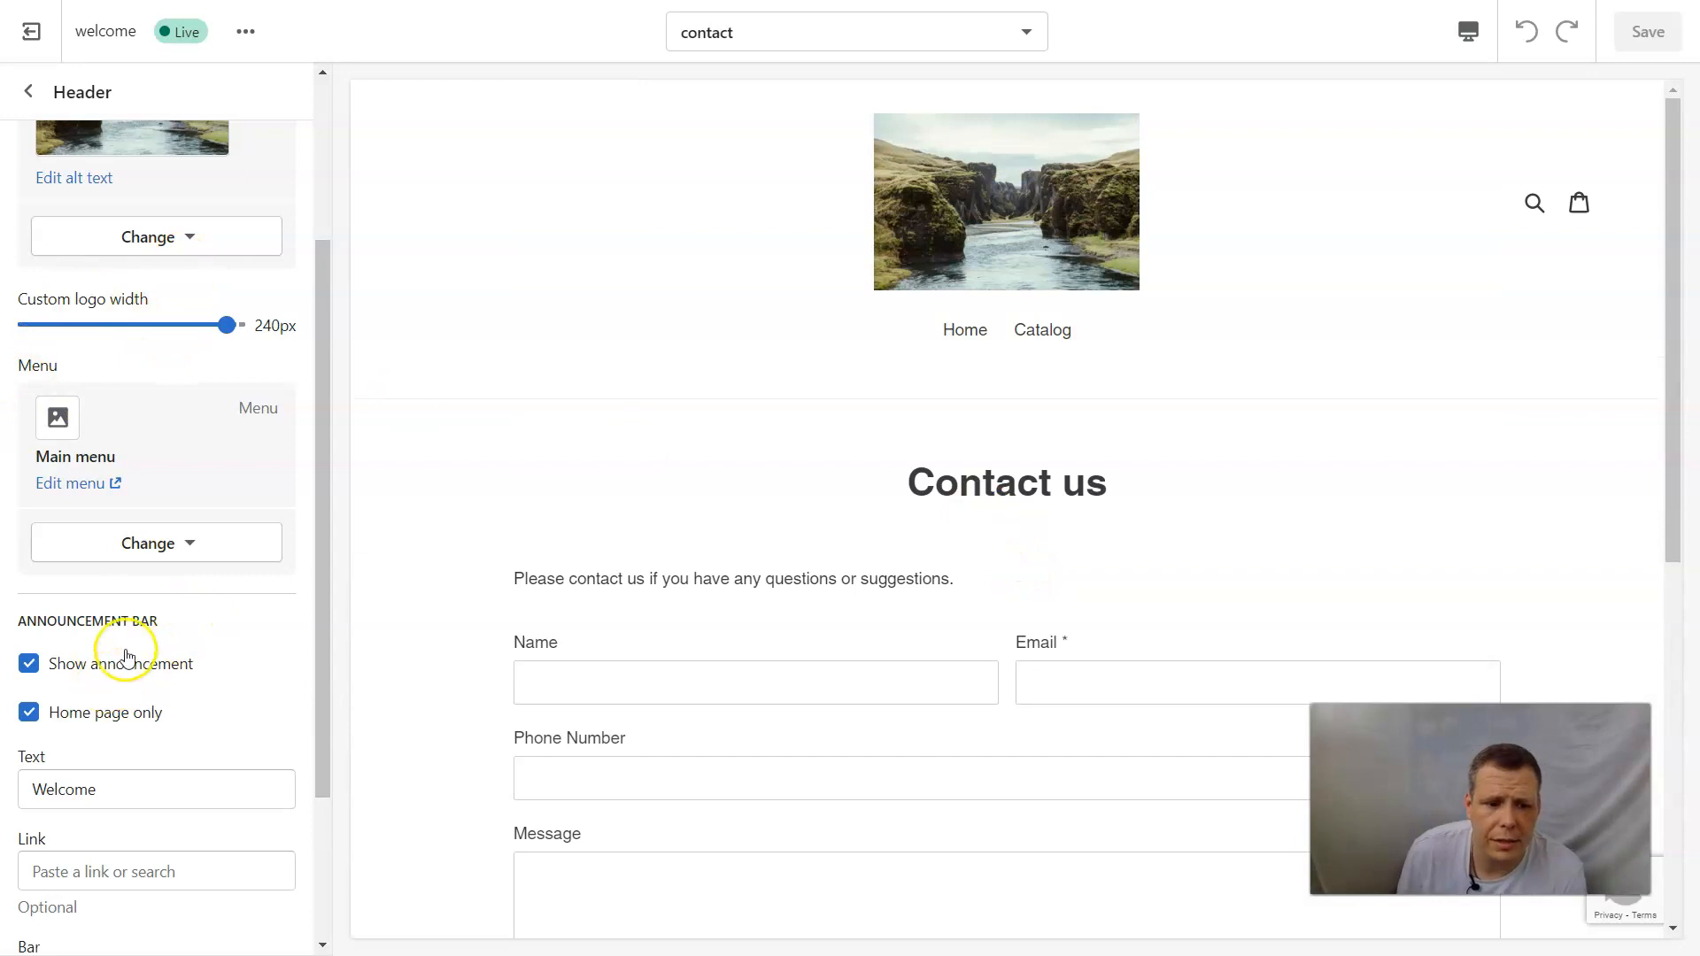
Set the header's custom logo width to 55 px and return to the contact template's section list.
{"action": "scroll", "coordinate": [106, 602], "scroll_direction": "down", "scroll_amount": 3}
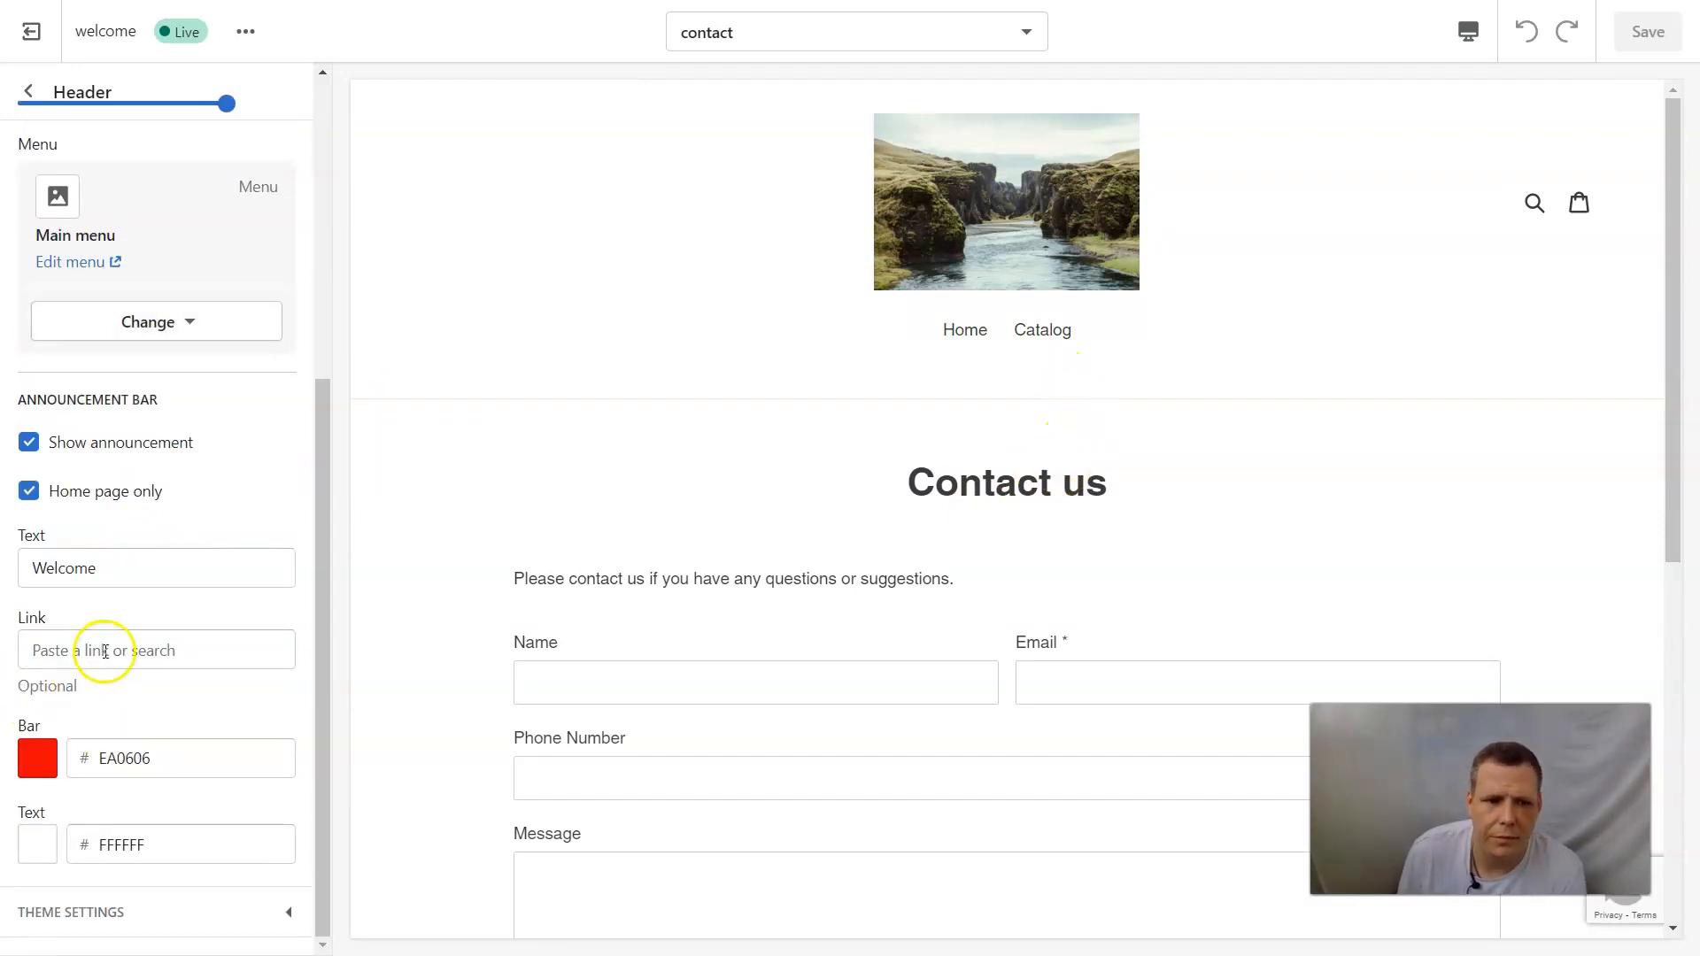
{"action": "left_click", "coordinate": [30, 102]}
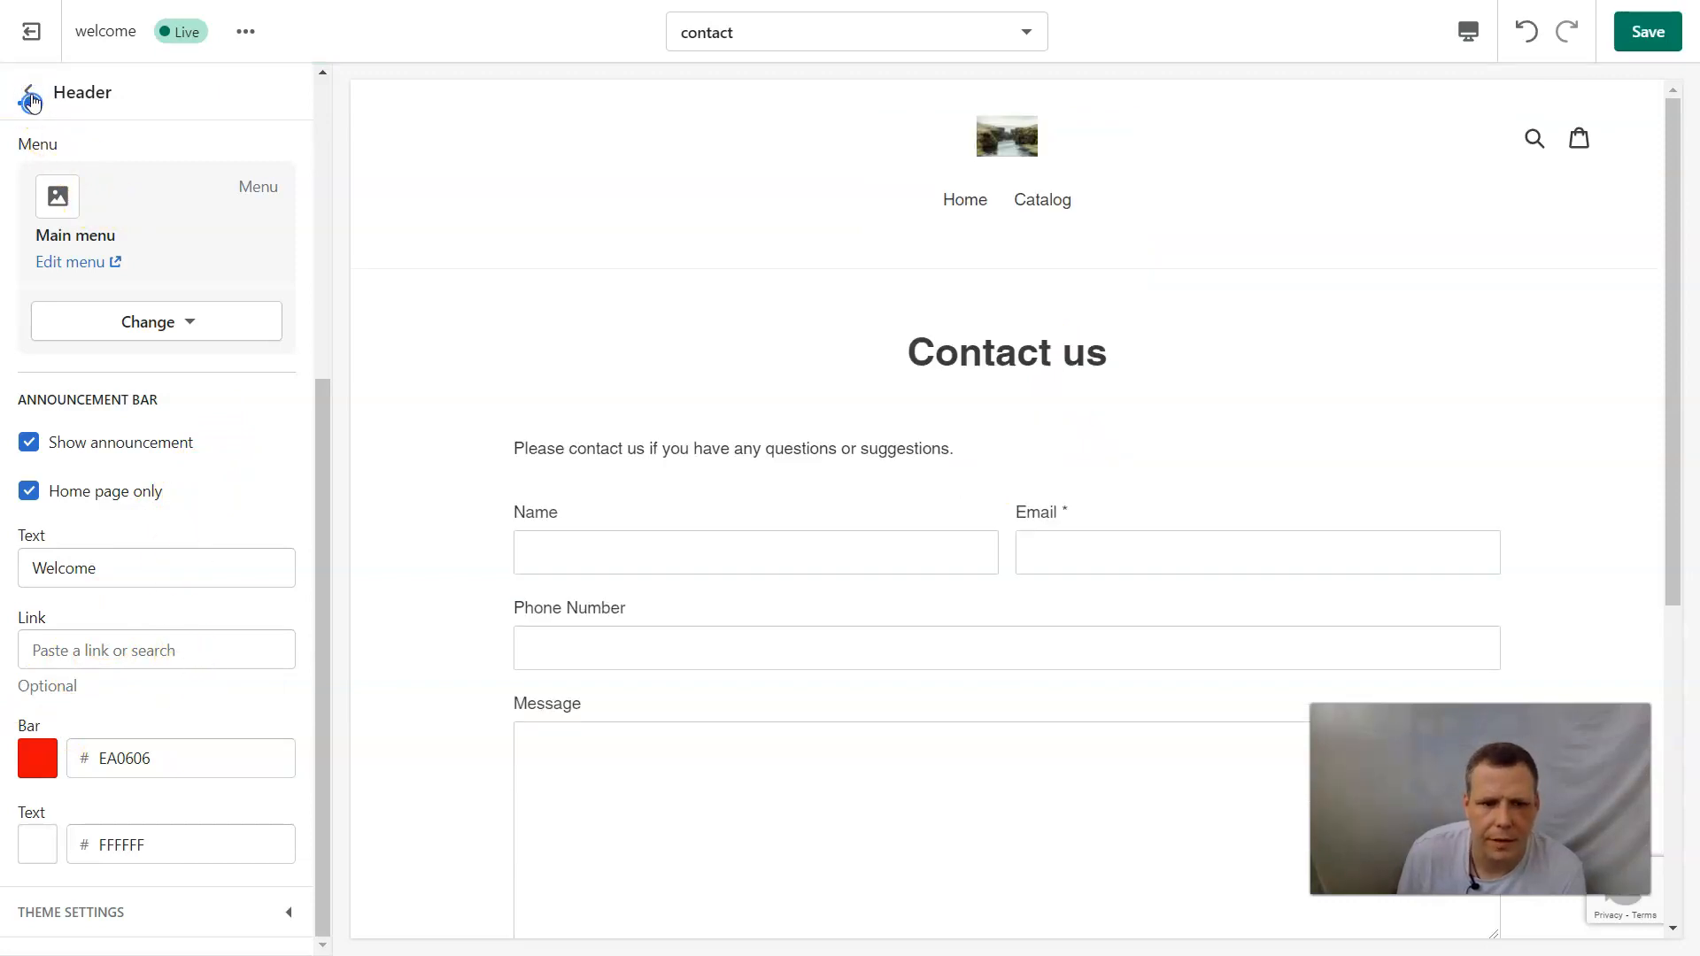
{"action": "left_click", "coordinate": [30, 96]}
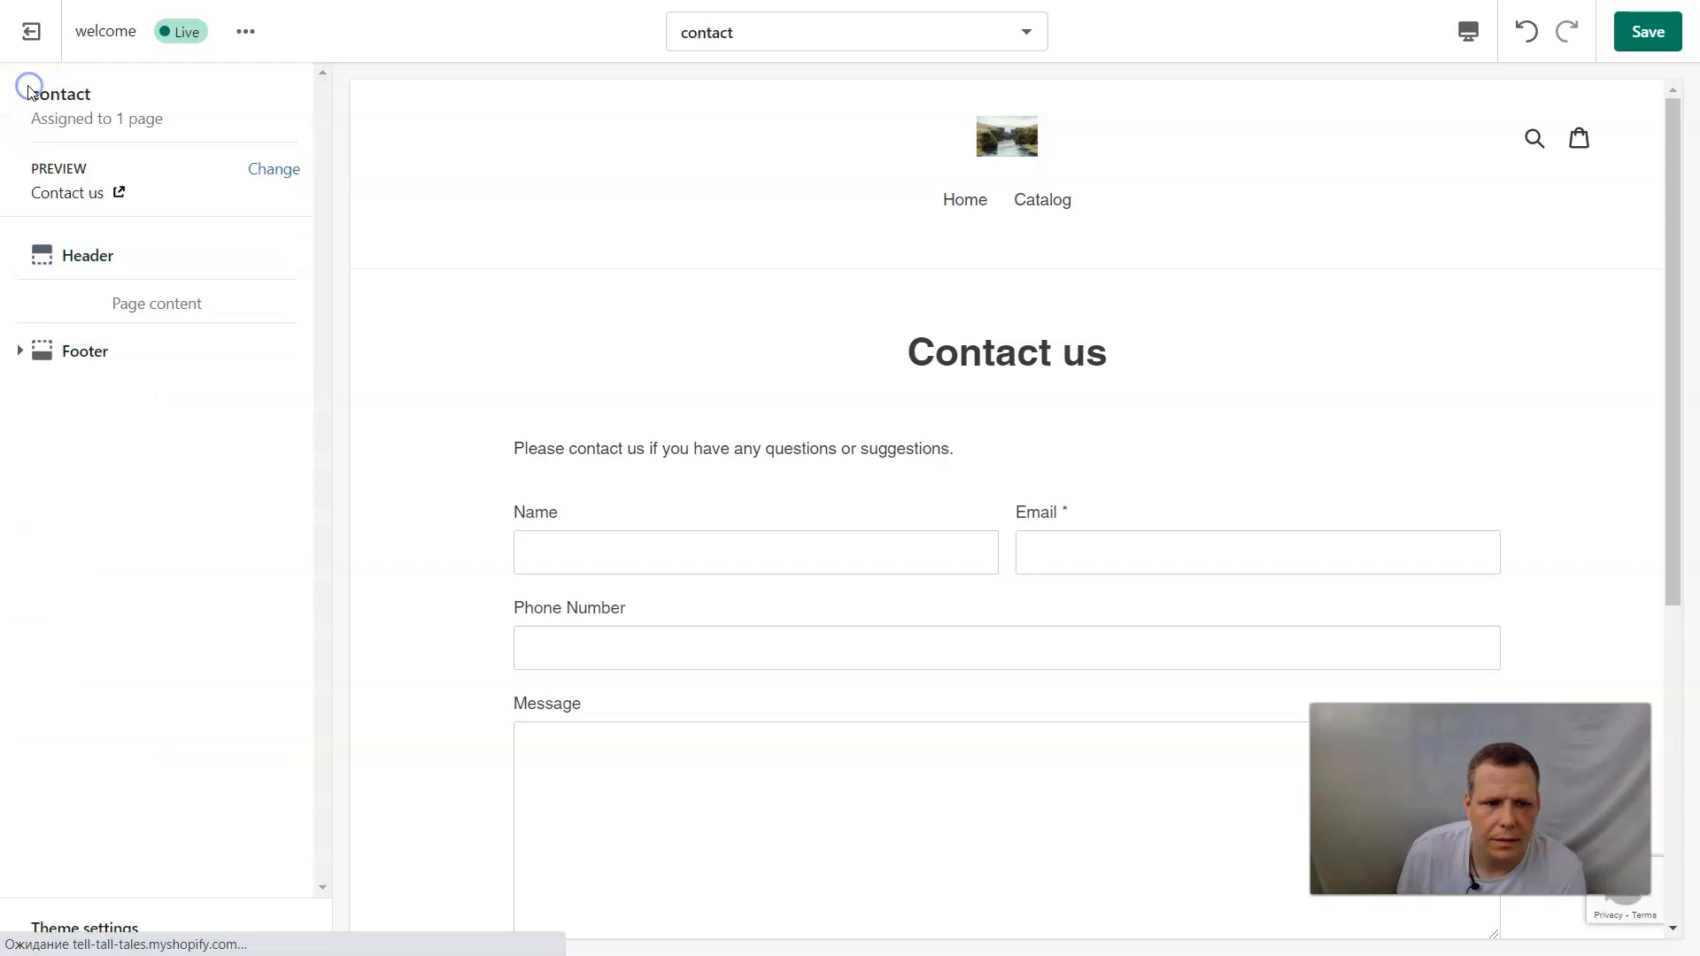
{"action": "left_click", "coordinate": [100, 256]}
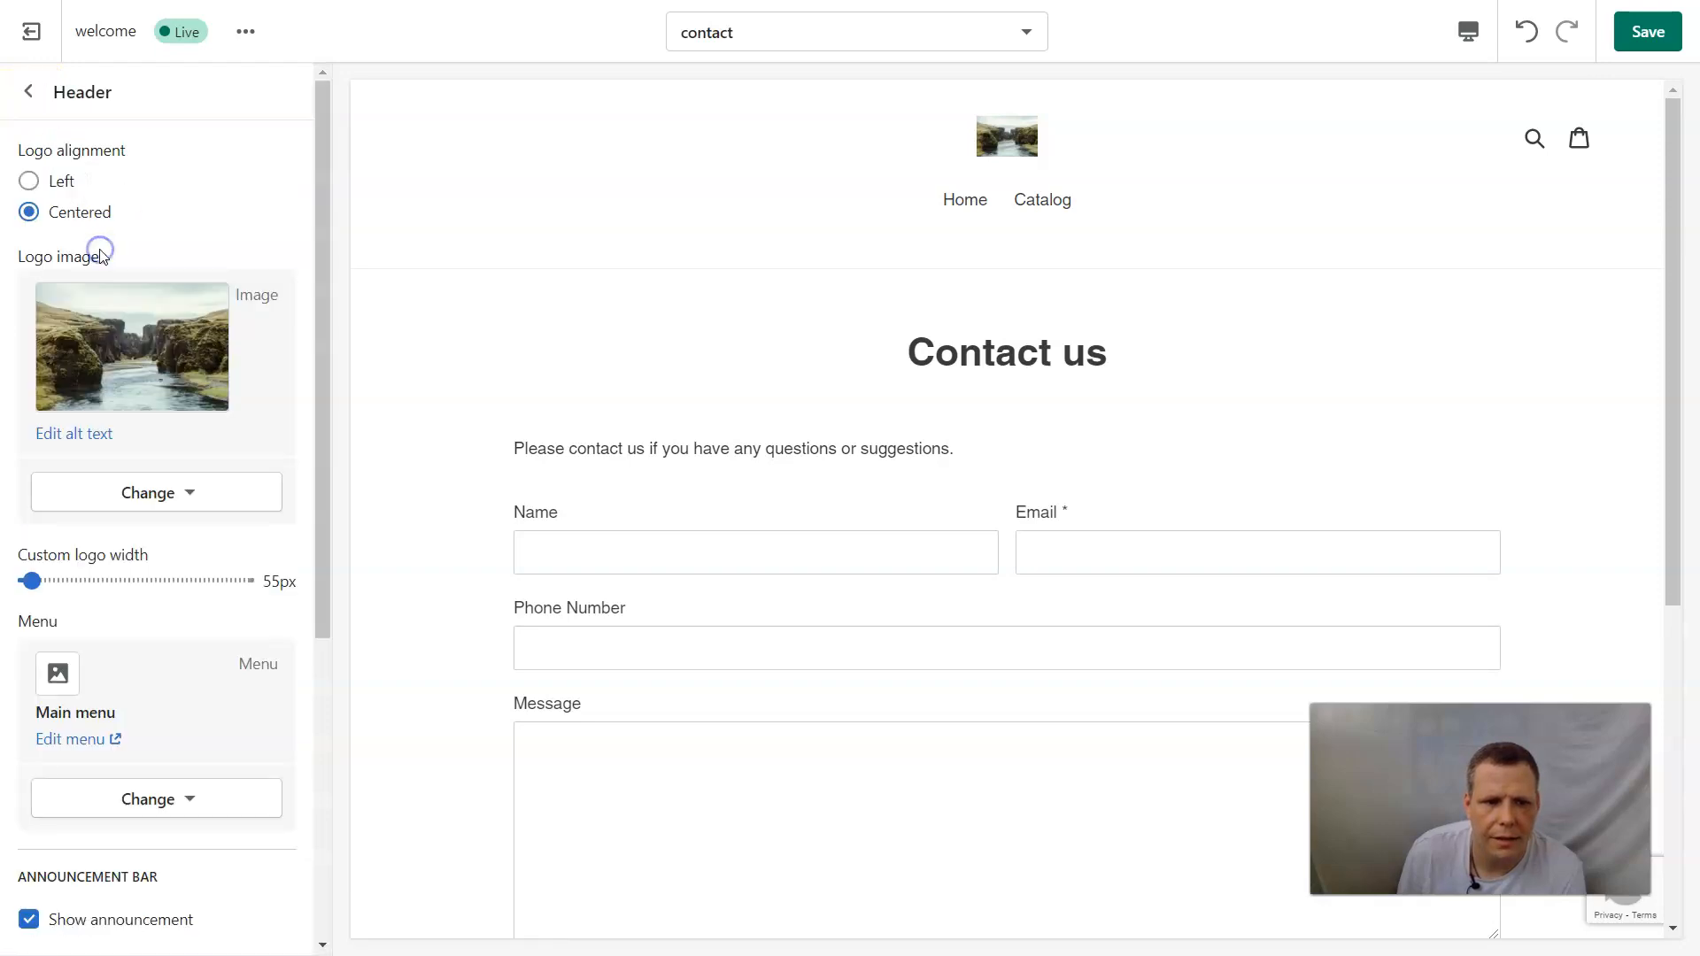
{"action": "left_click", "coordinate": [25, 92]}
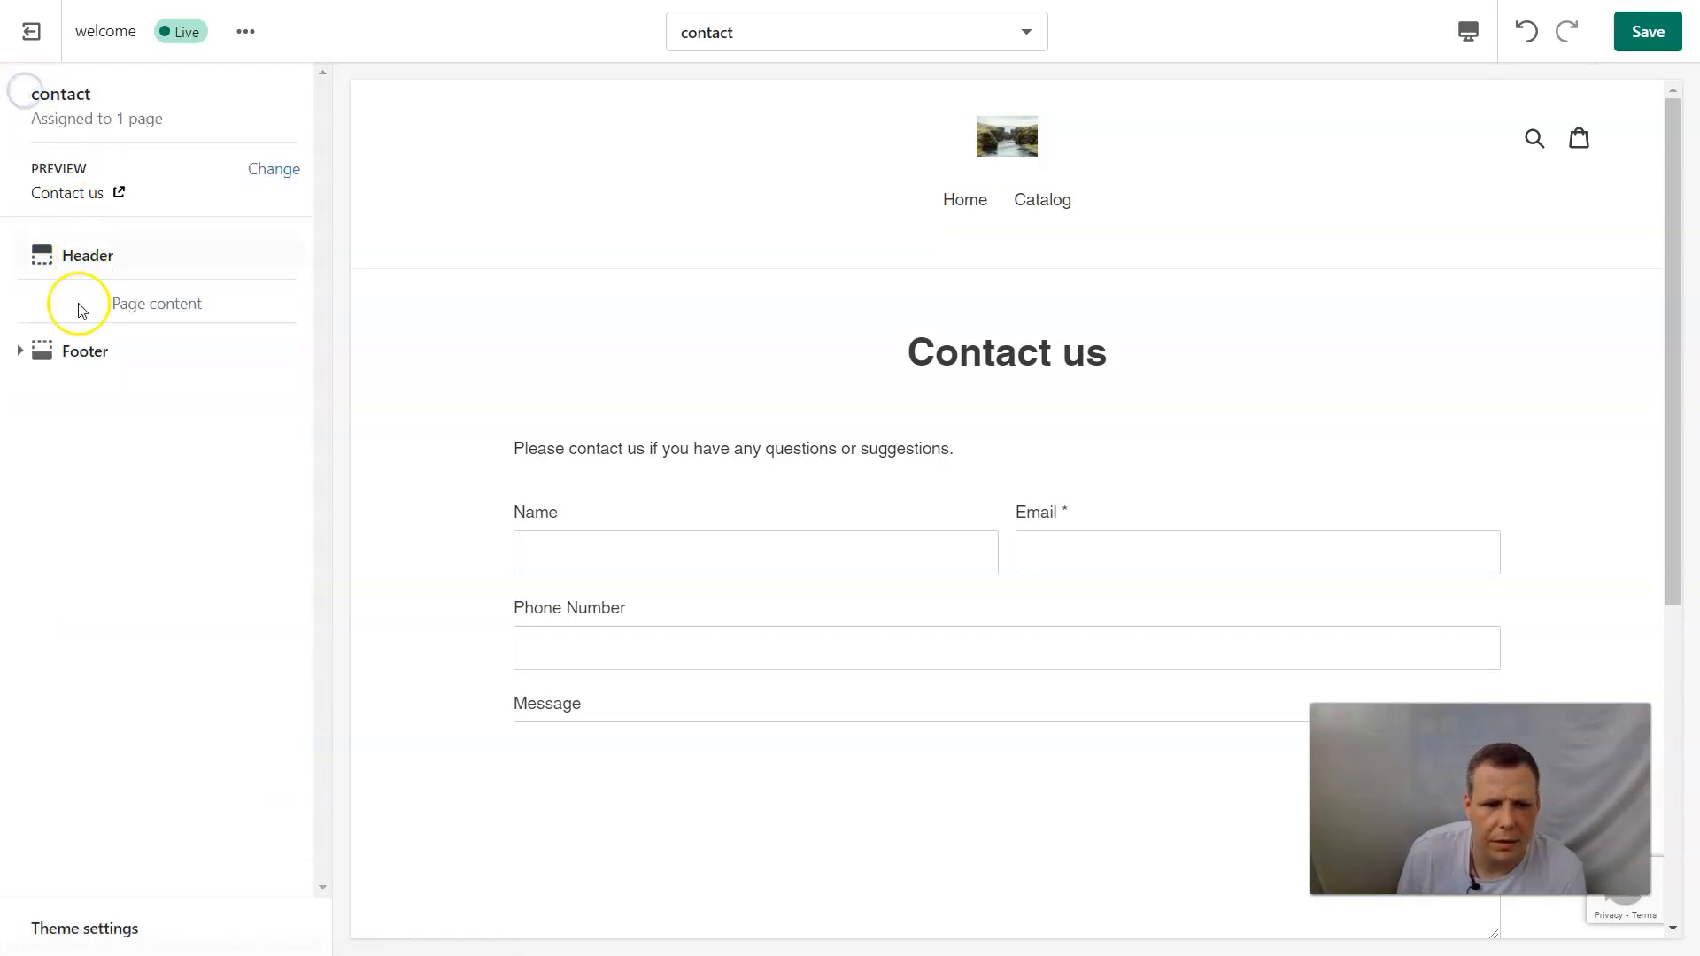
Expand the Footer section and look at the settings of its Newsletter signup block.
{"action": "left_click", "coordinate": [19, 352]}
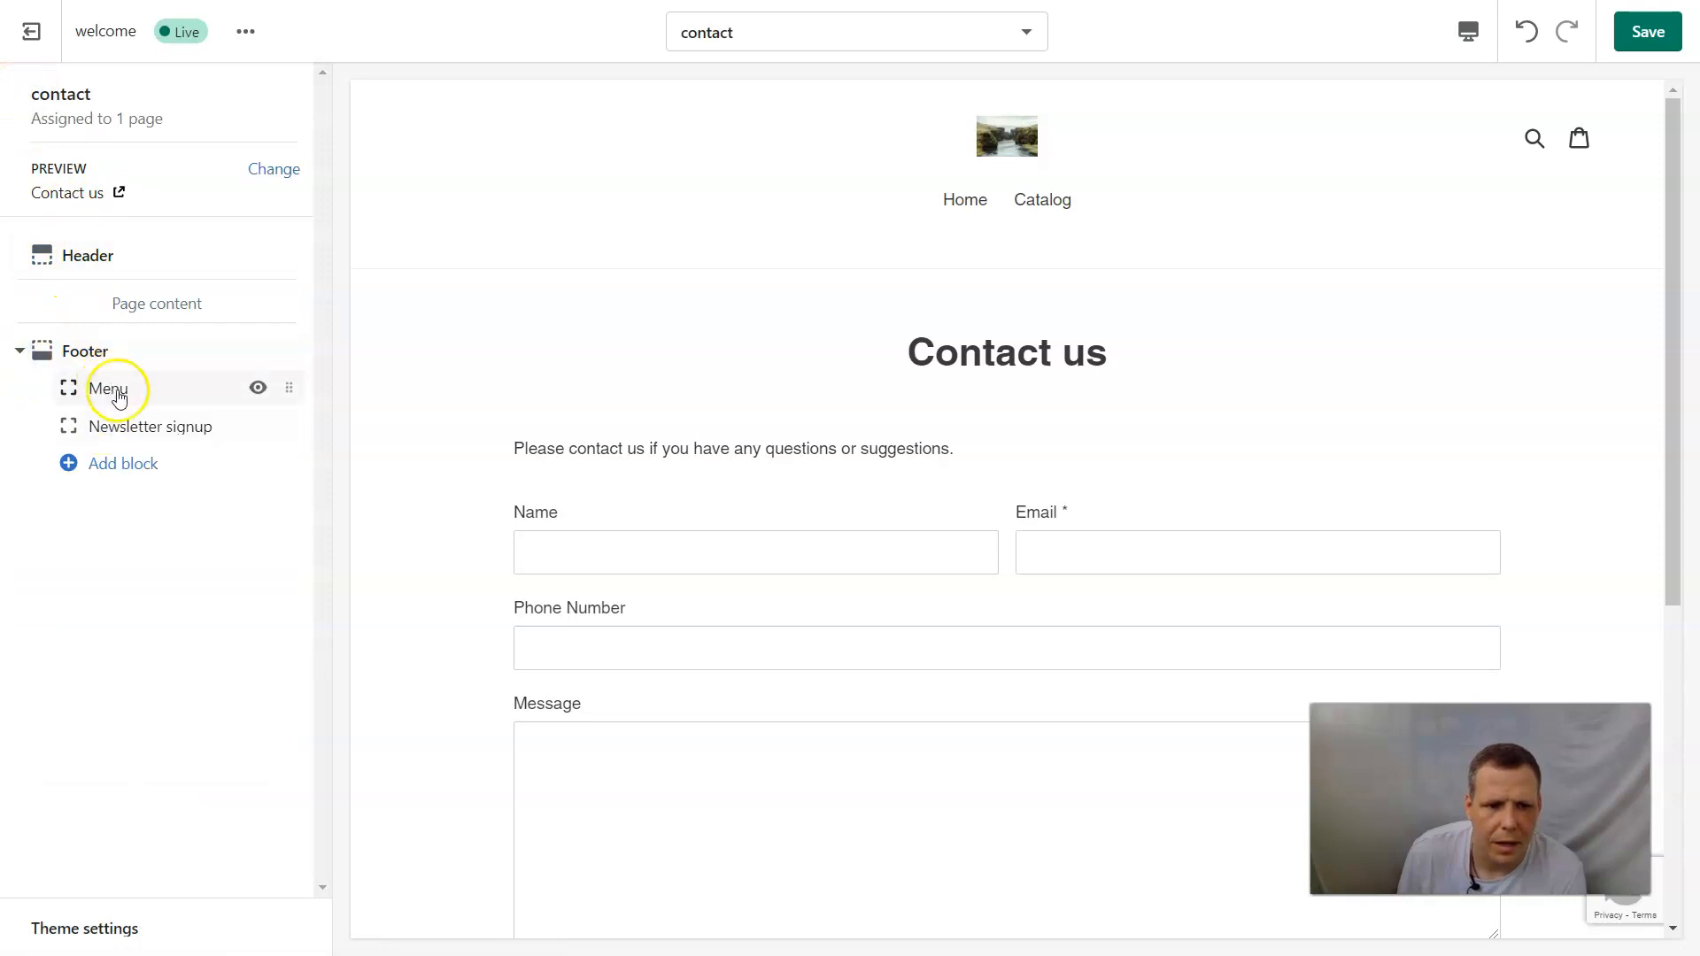
{"action": "left_click", "coordinate": [69, 428]}
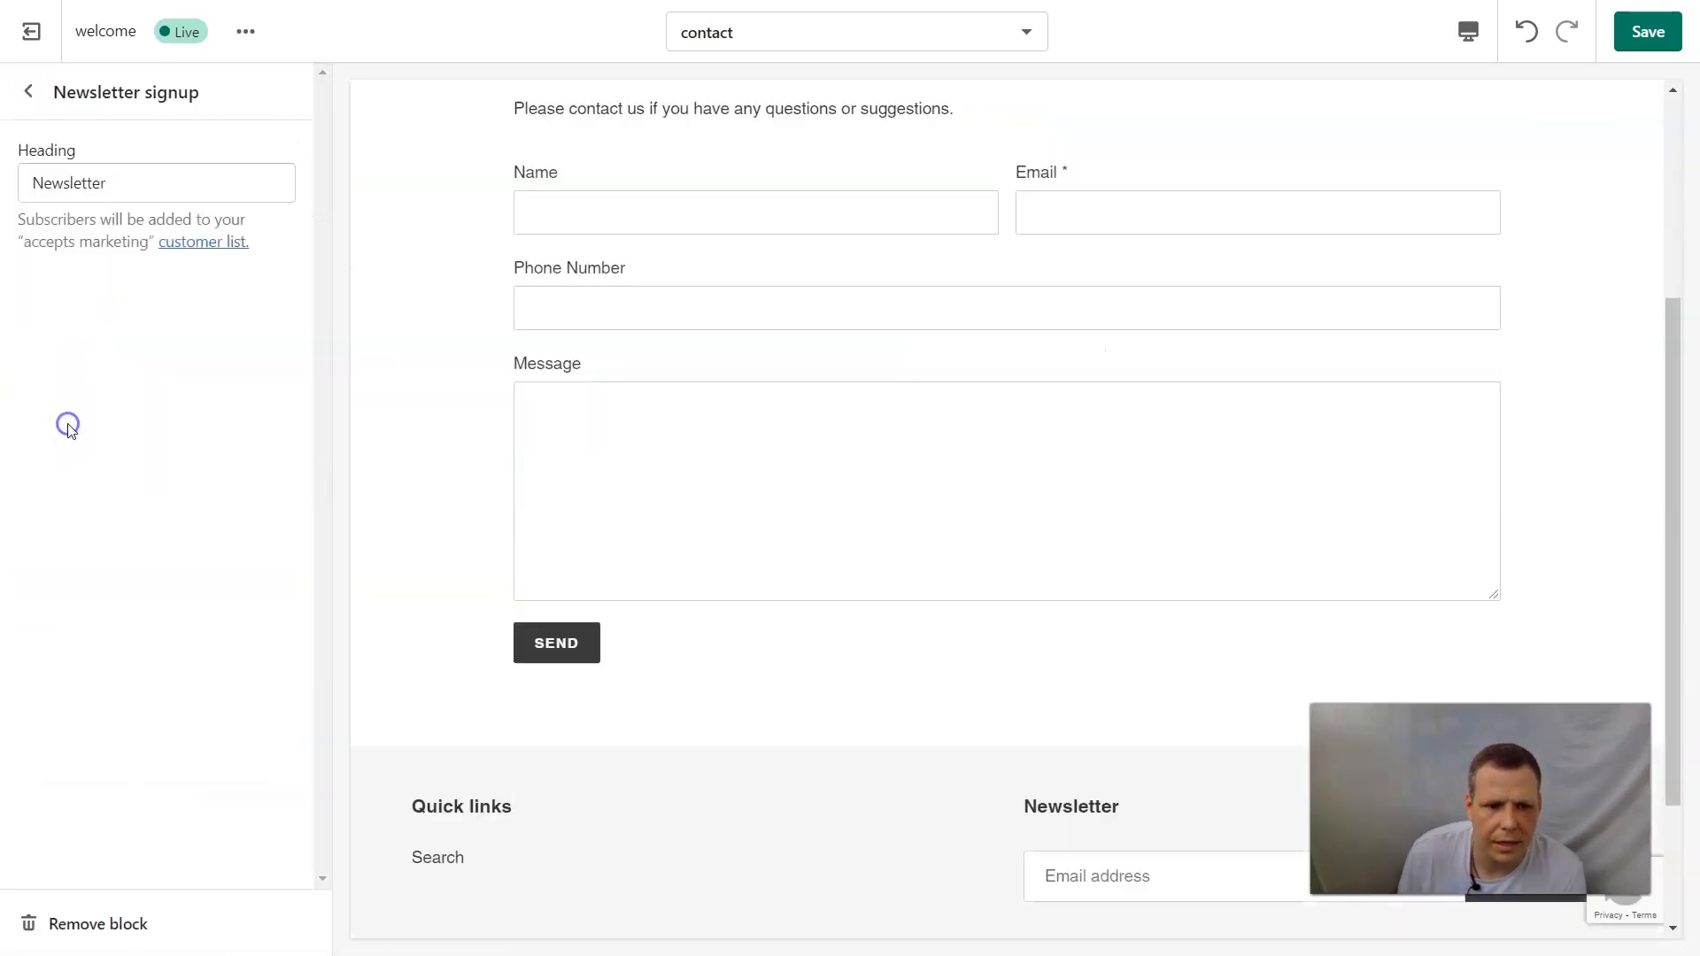
{"action": "left_click", "coordinate": [28, 91]}
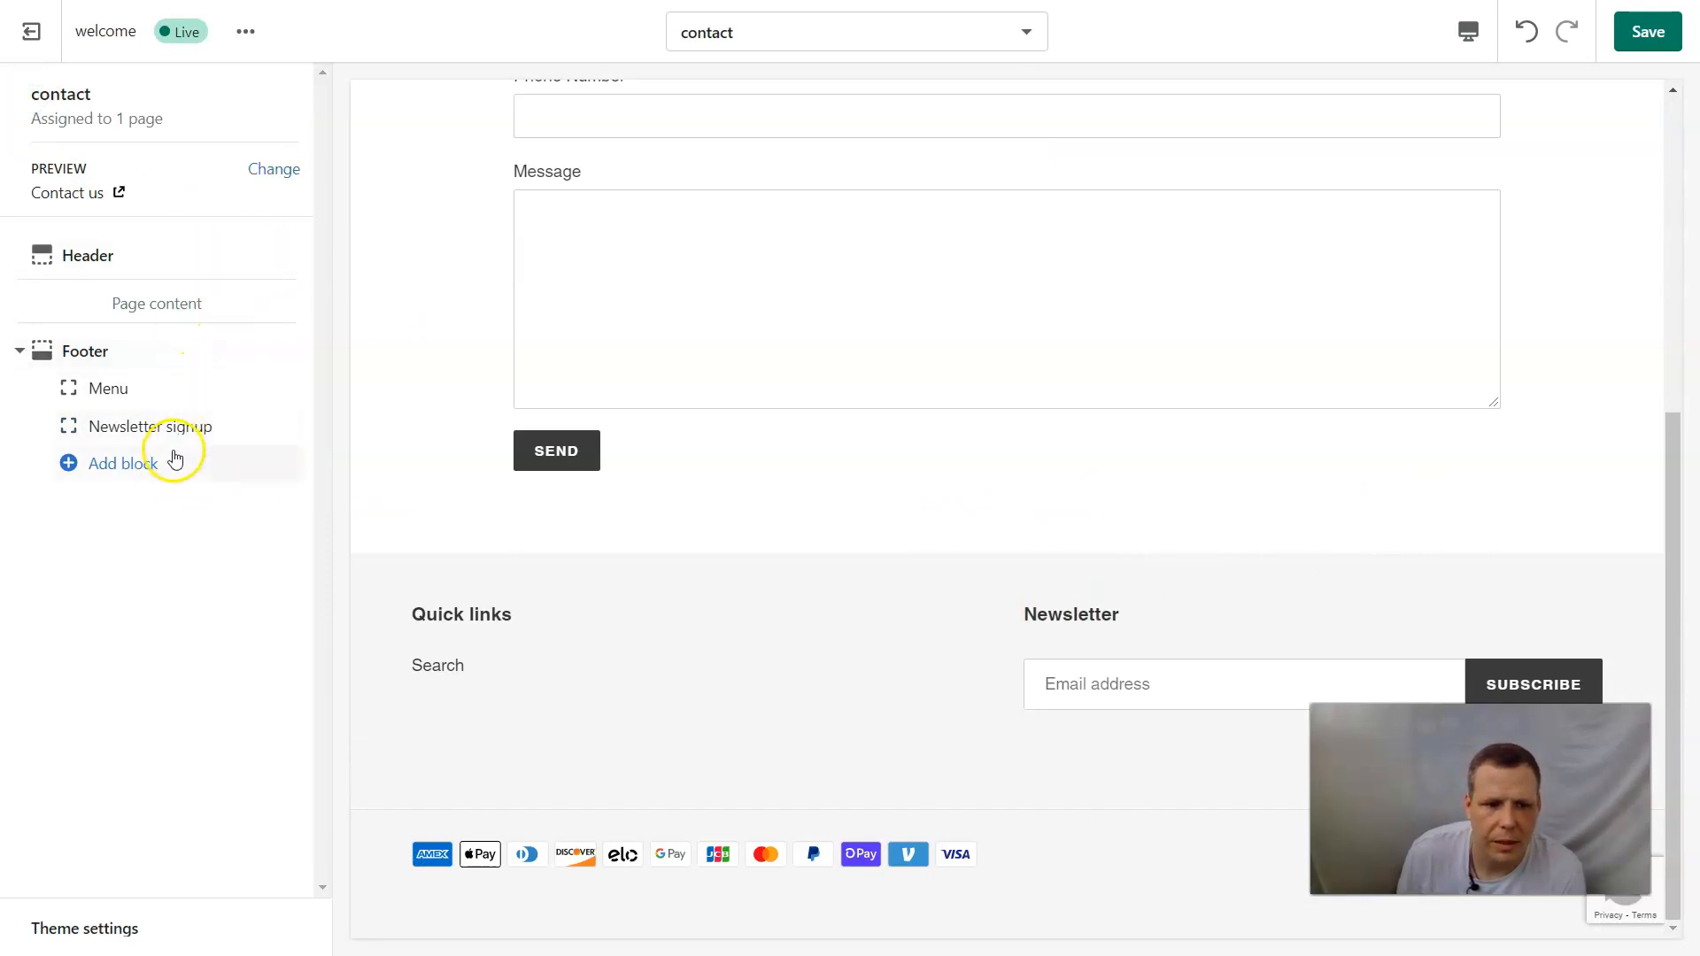
Add a Text block to the footer and change its heading to "More about us".
{"action": "left_click", "coordinate": [133, 465]}
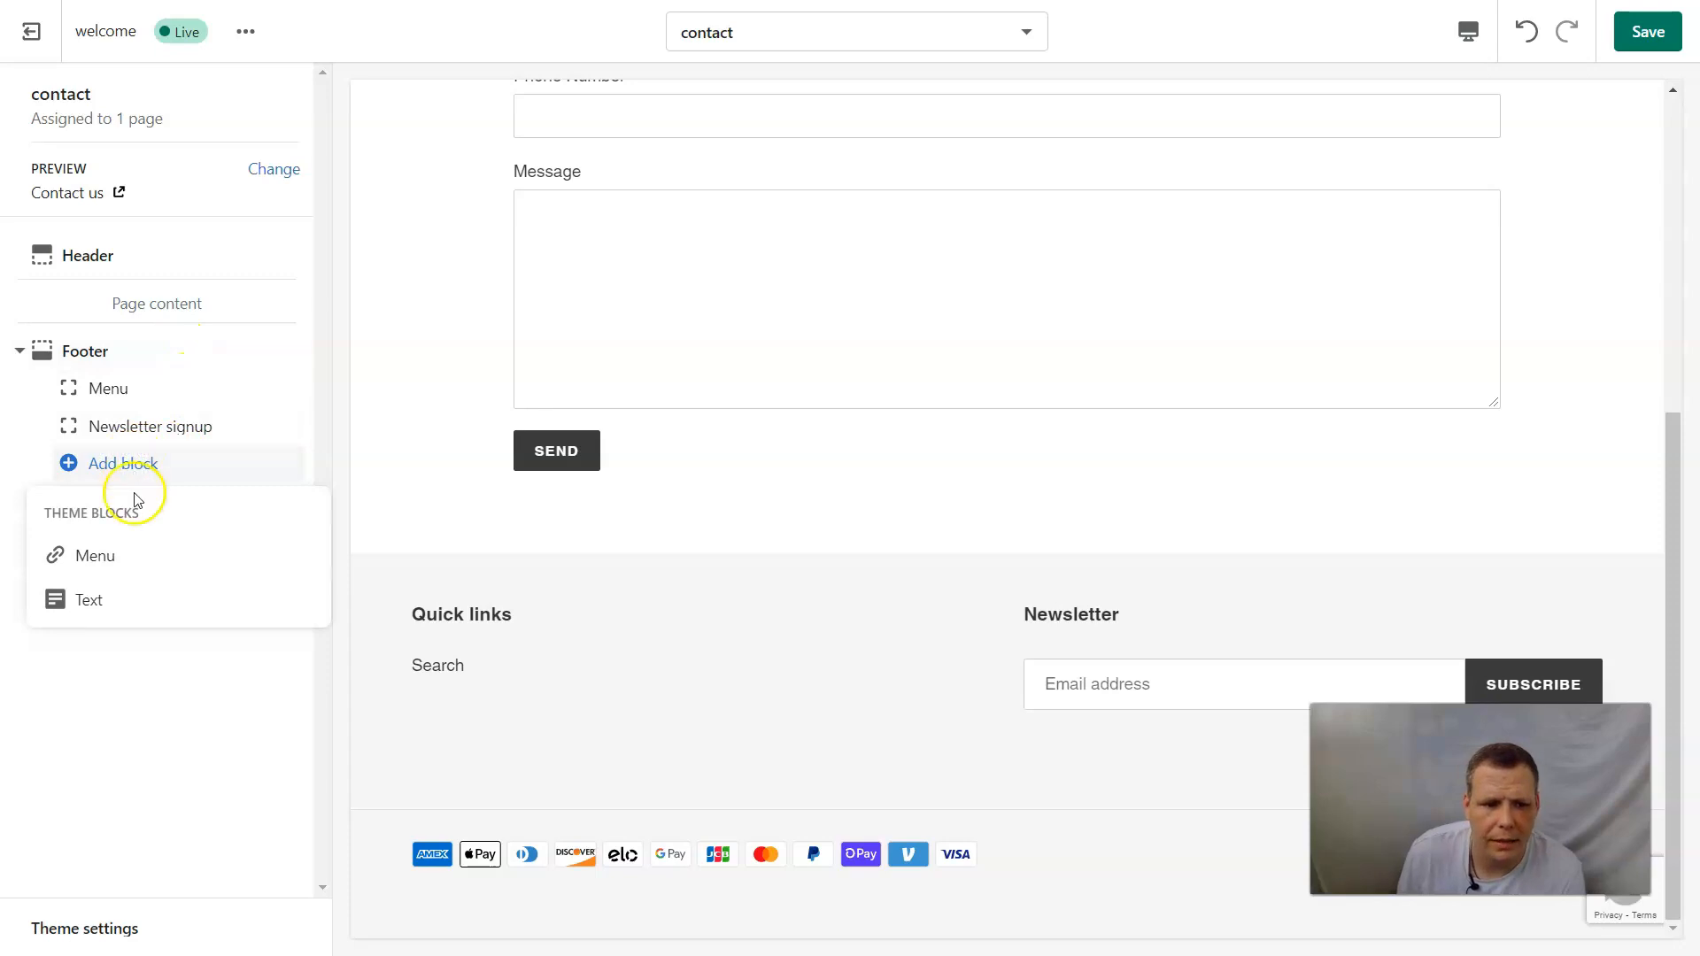
{"action": "left_click", "coordinate": [84, 602]}
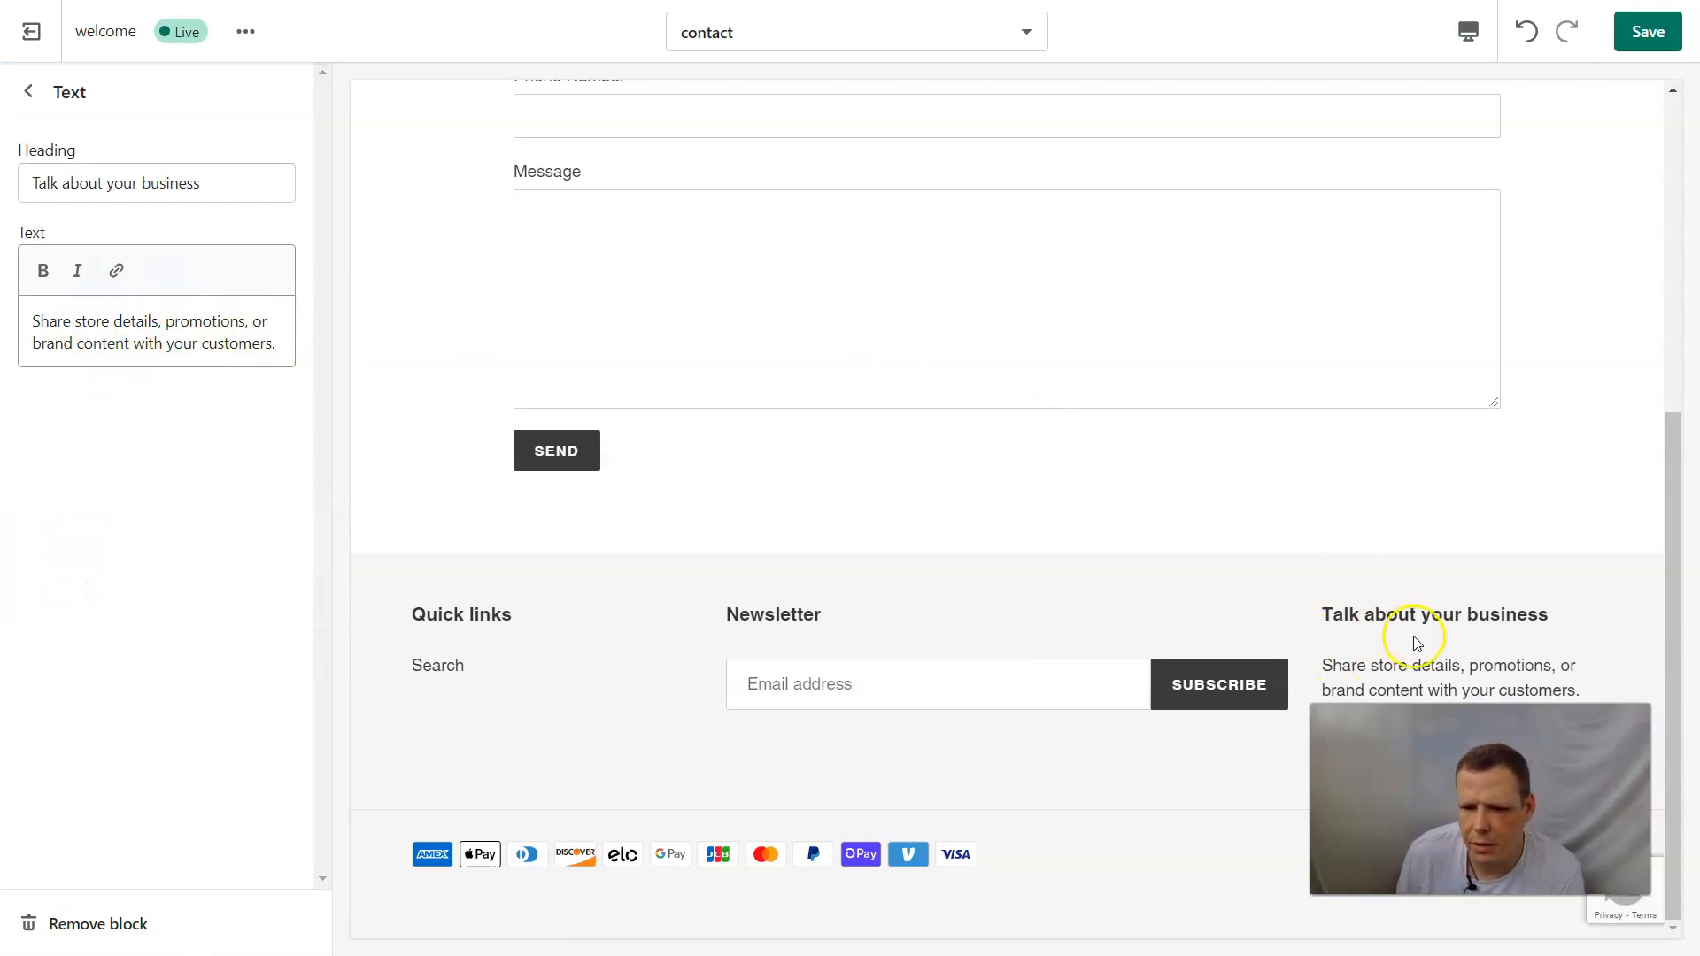
{"action": "left_click", "coordinate": [219, 181]}
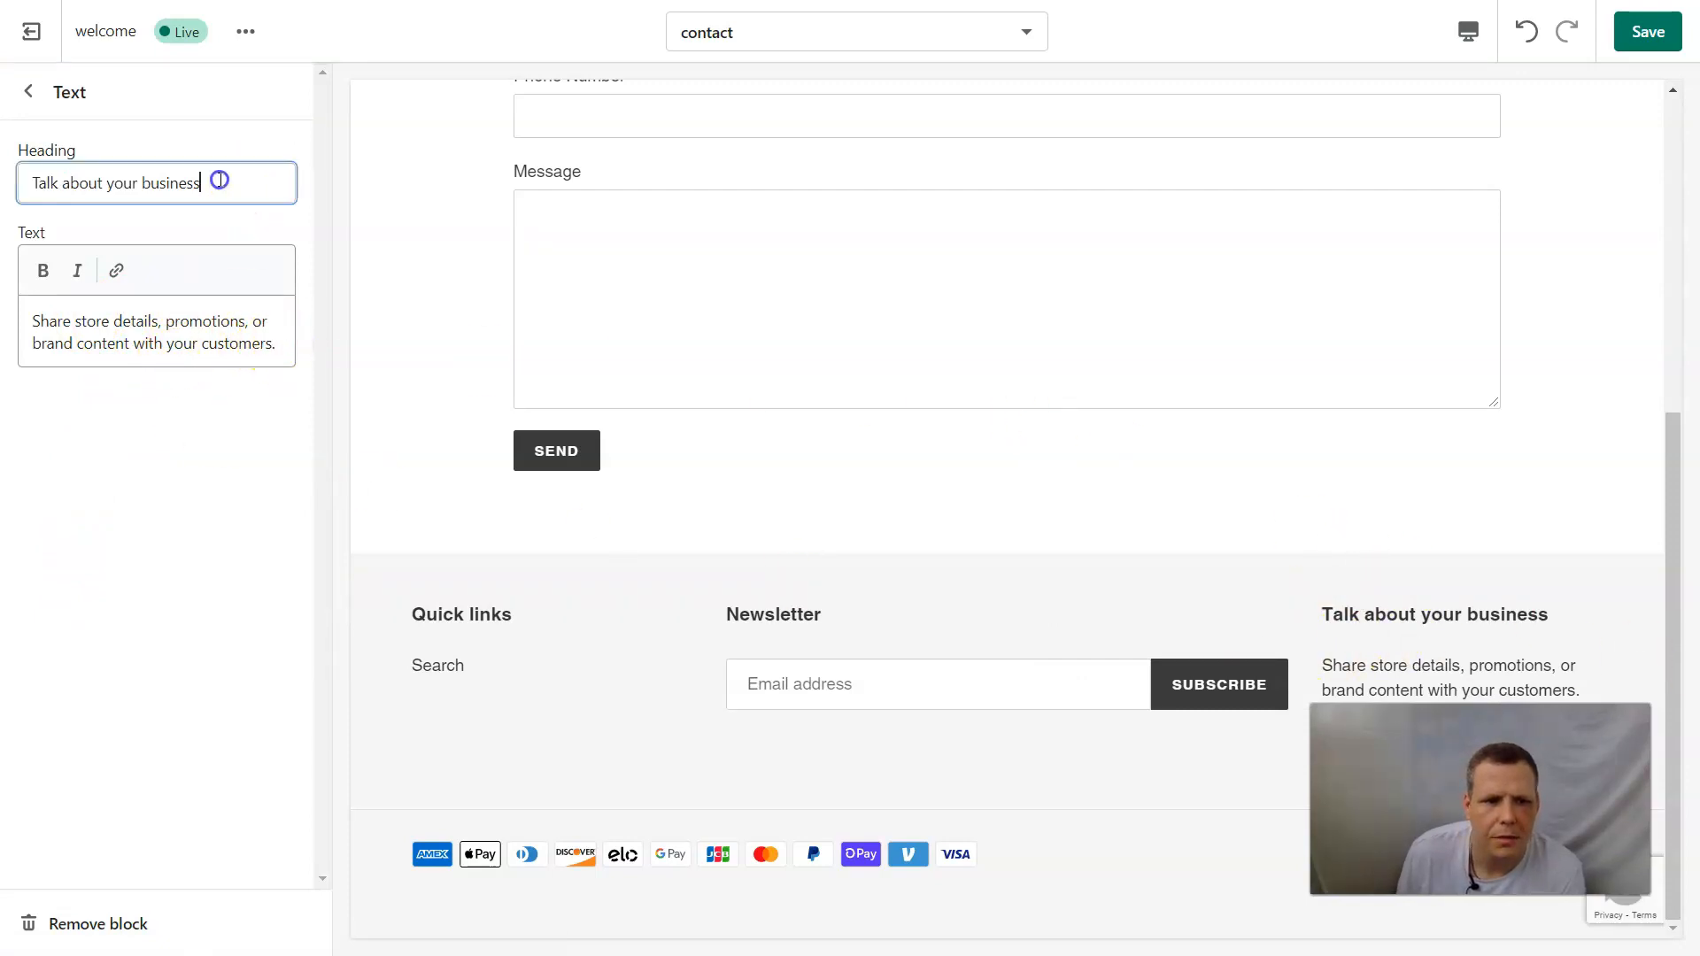
{"action": "left_click_drag", "start_coordinate": [219, 180], "coordinate": [23, 168]}
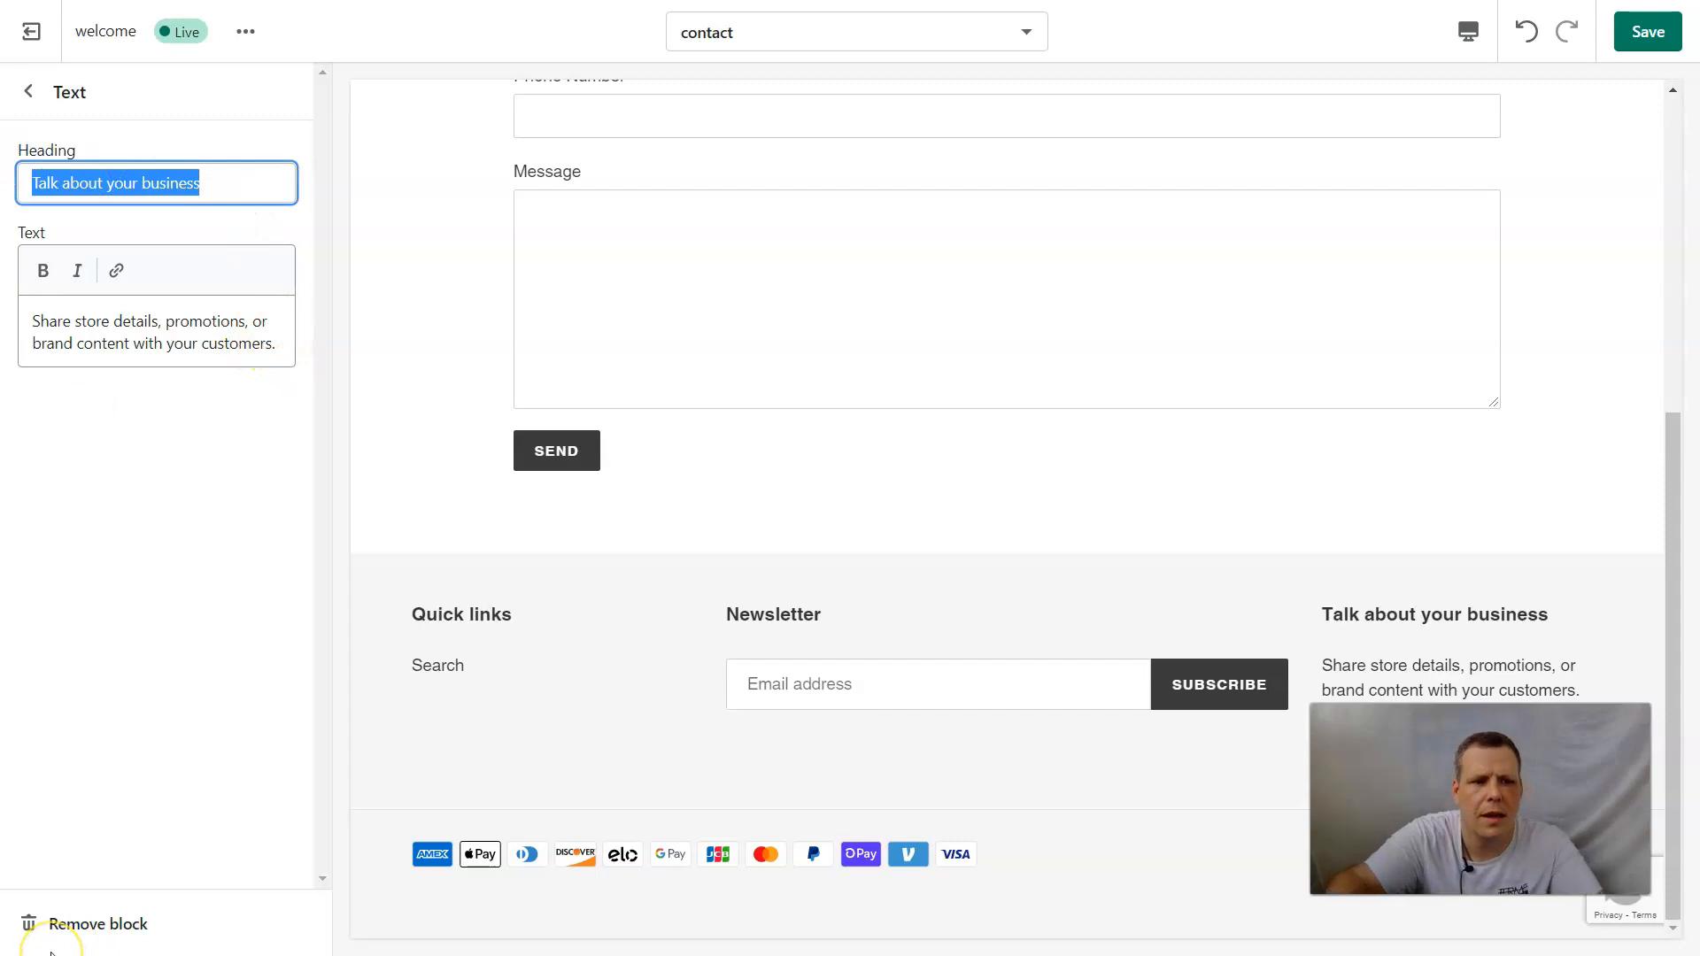
{"action": "key", "text": "BackSpace"}
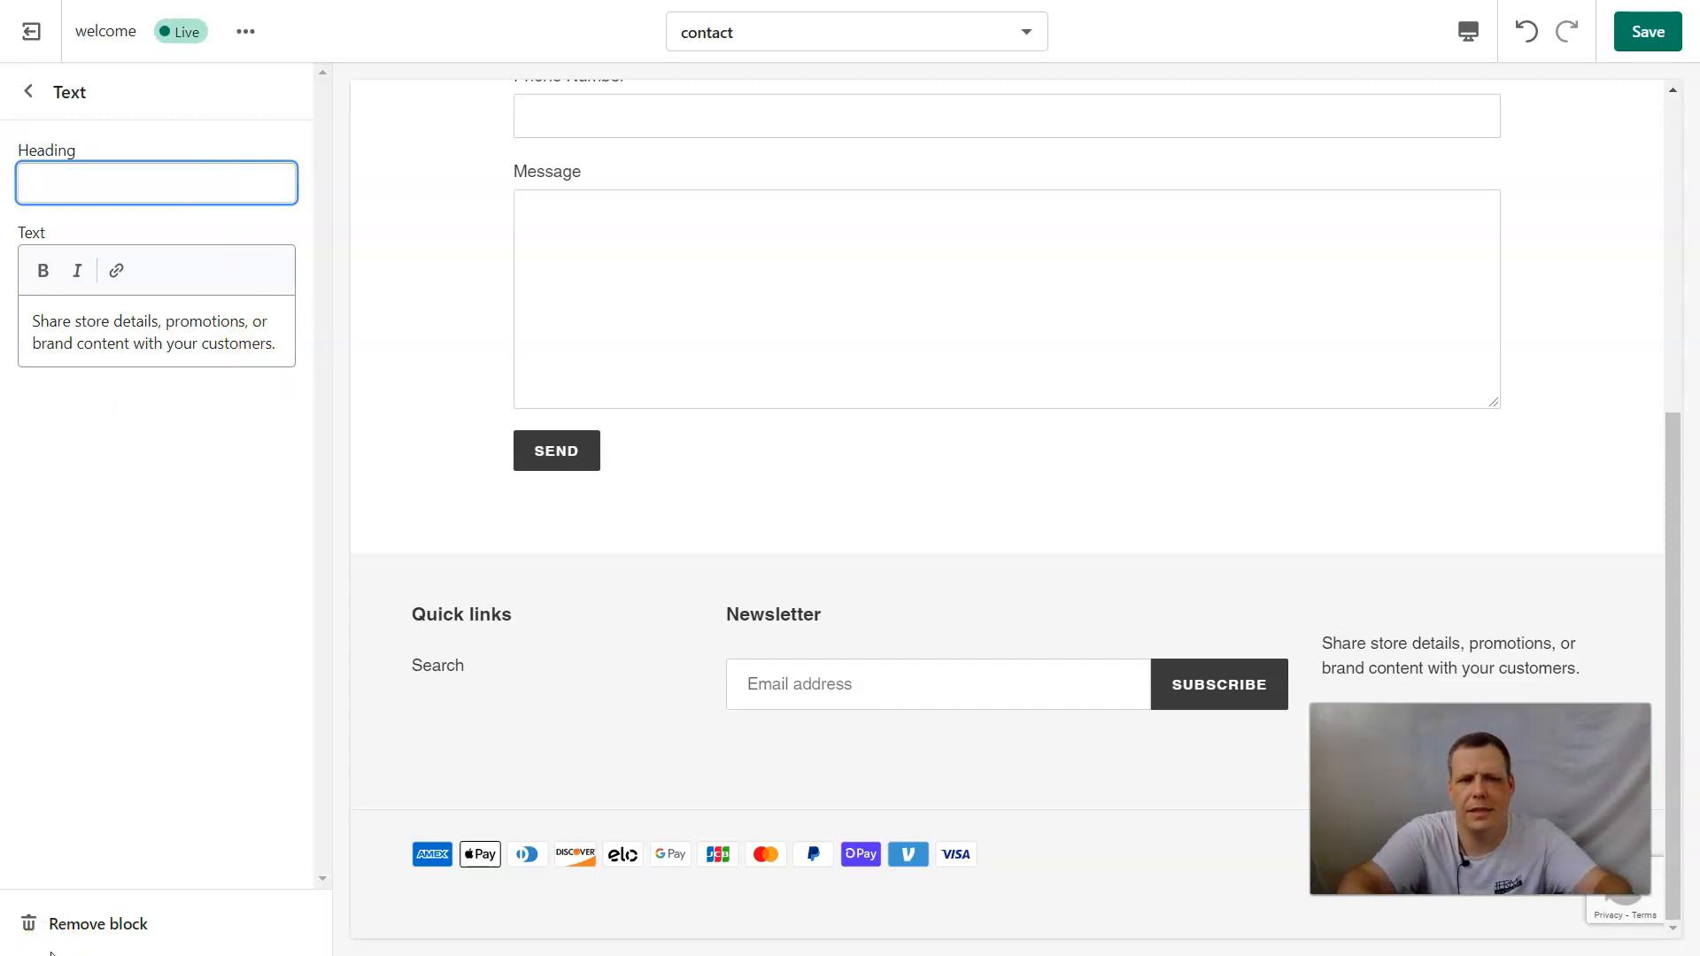
{"action": "type", "text": "ABou"}
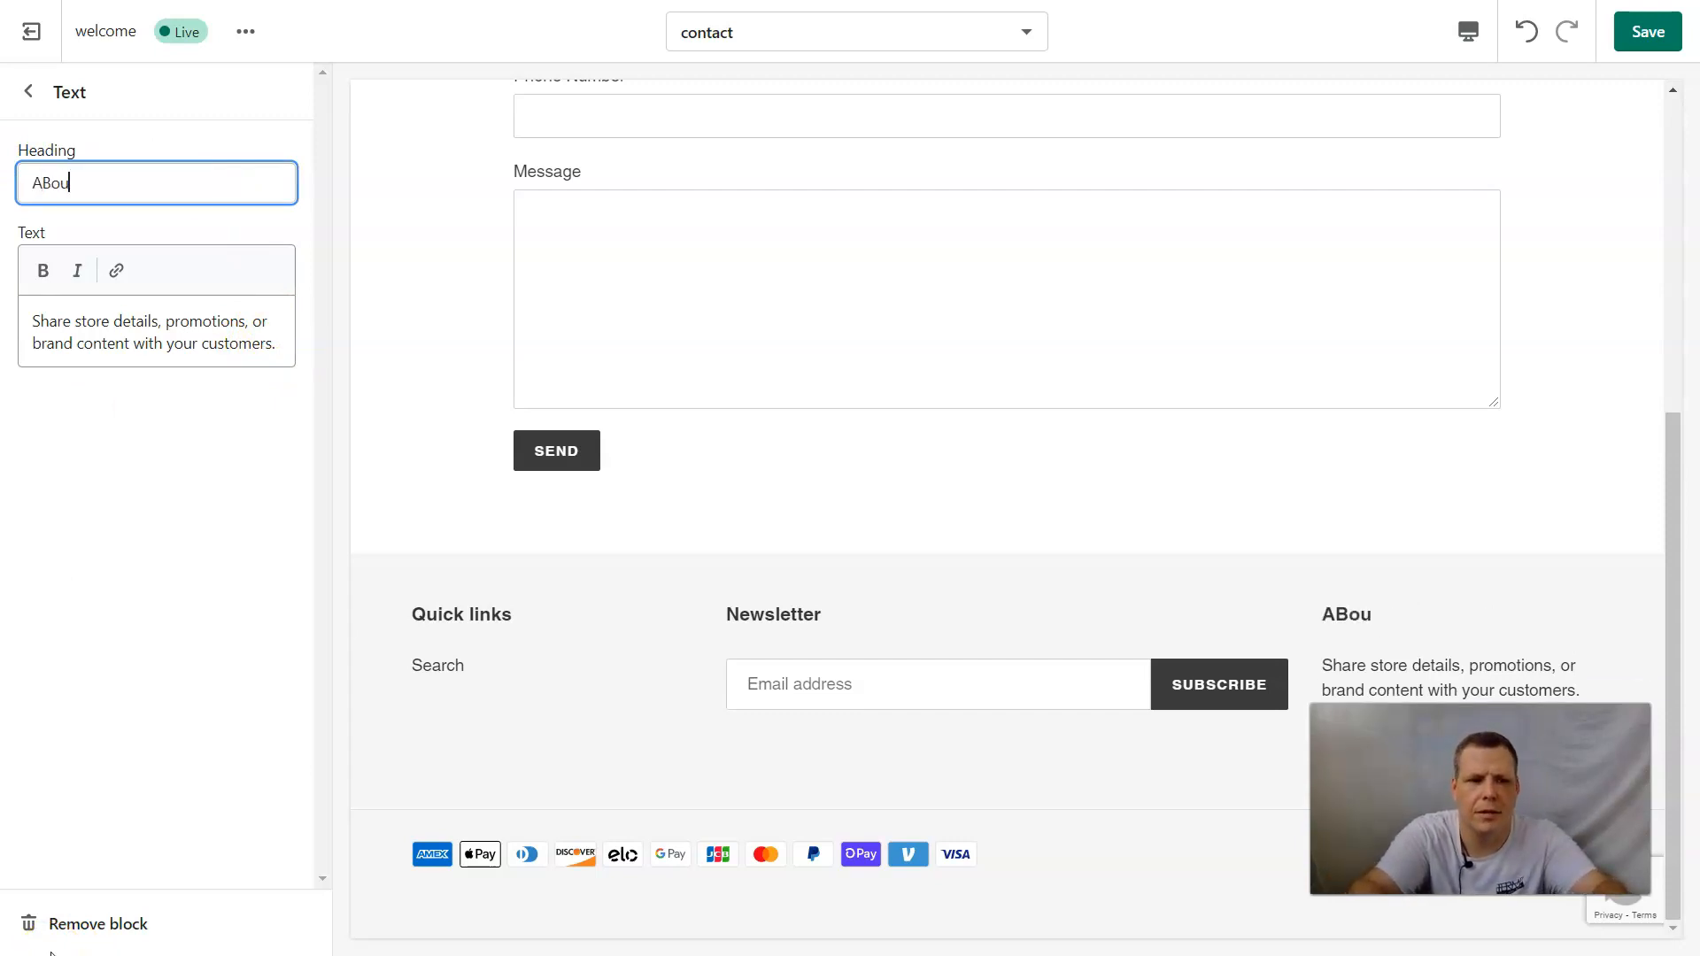
{"action": "key", "text": "BackSpace"}
{"action": "key", "text": "BackSpace"}
{"action": "type", "text": "More about us"}
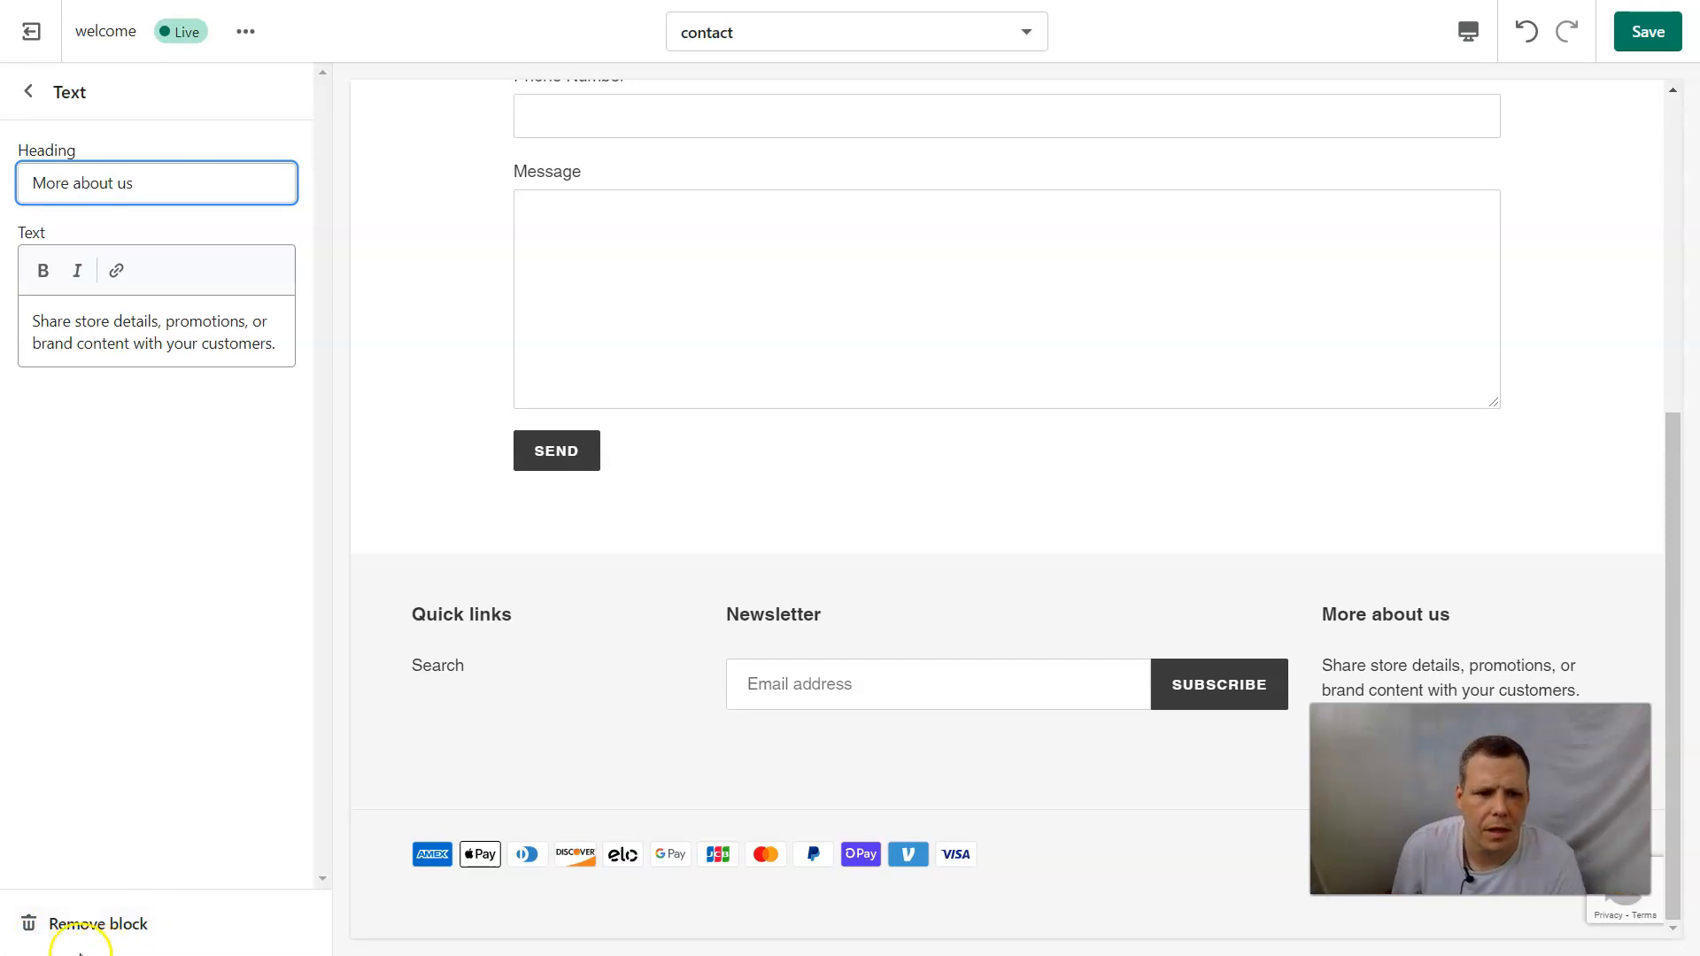
Replace the footer block's text with "We have beeen around for A VERY LONG TIME AND ARE HAPPY TO SERVE YOU." and save.
{"action": "left_click_drag", "start_coordinate": [277, 352], "coordinate": [4, 330]}
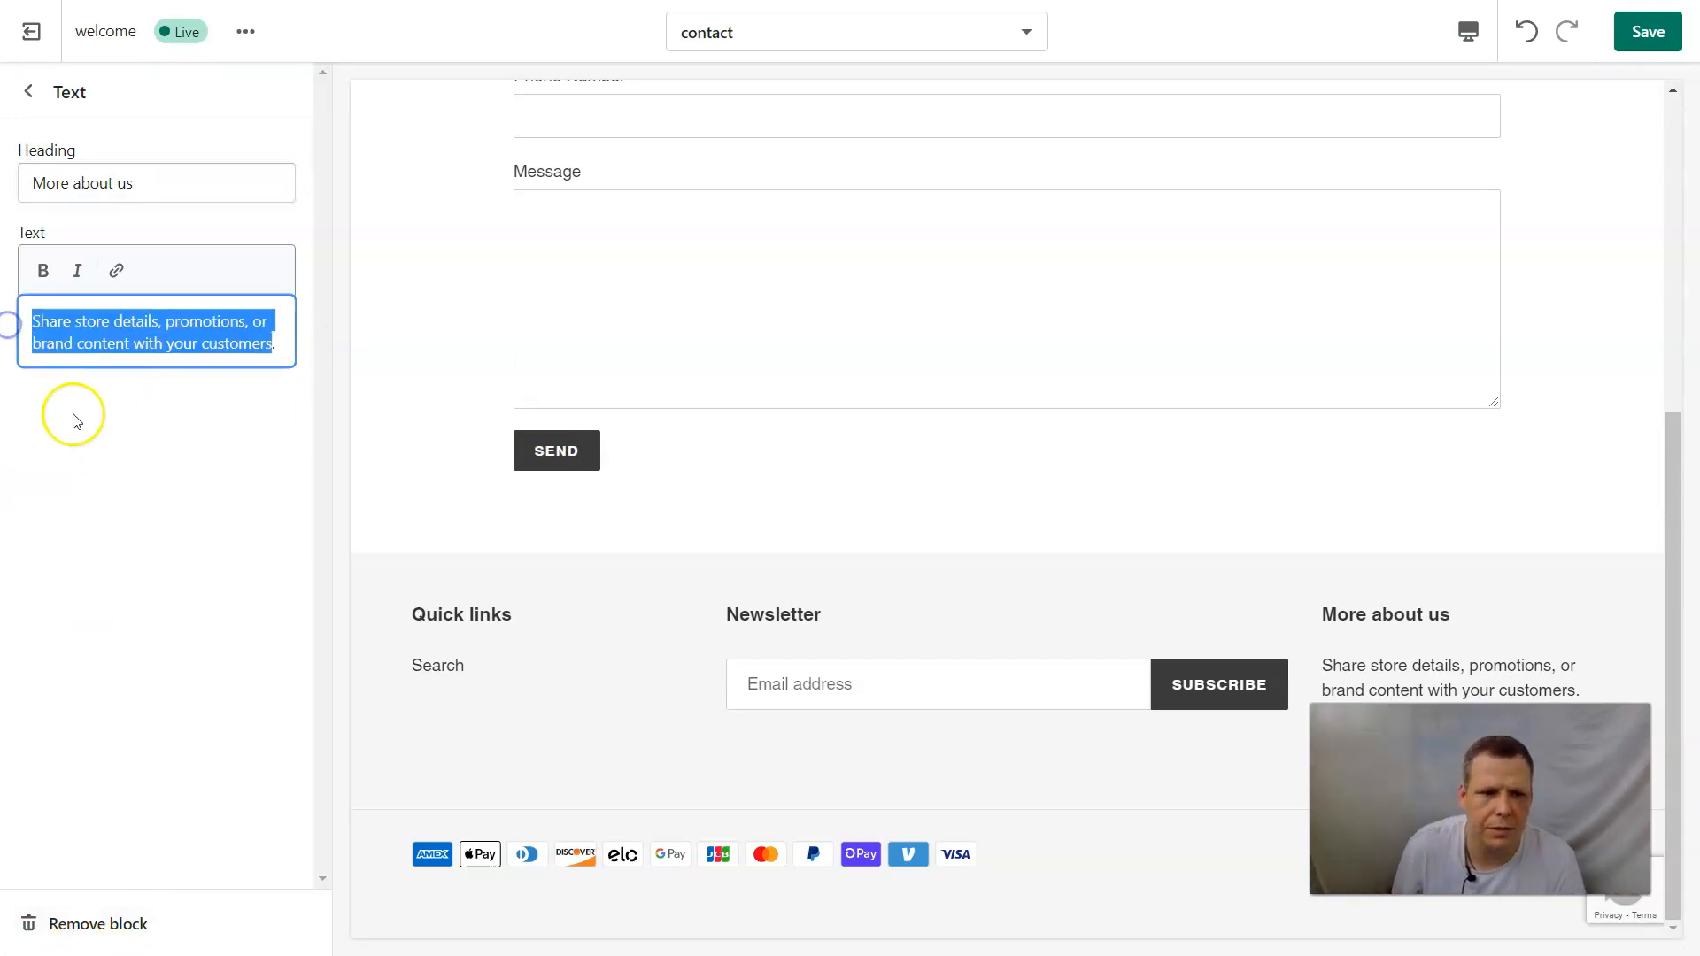
{"action": "key", "text": "BackSpace"}
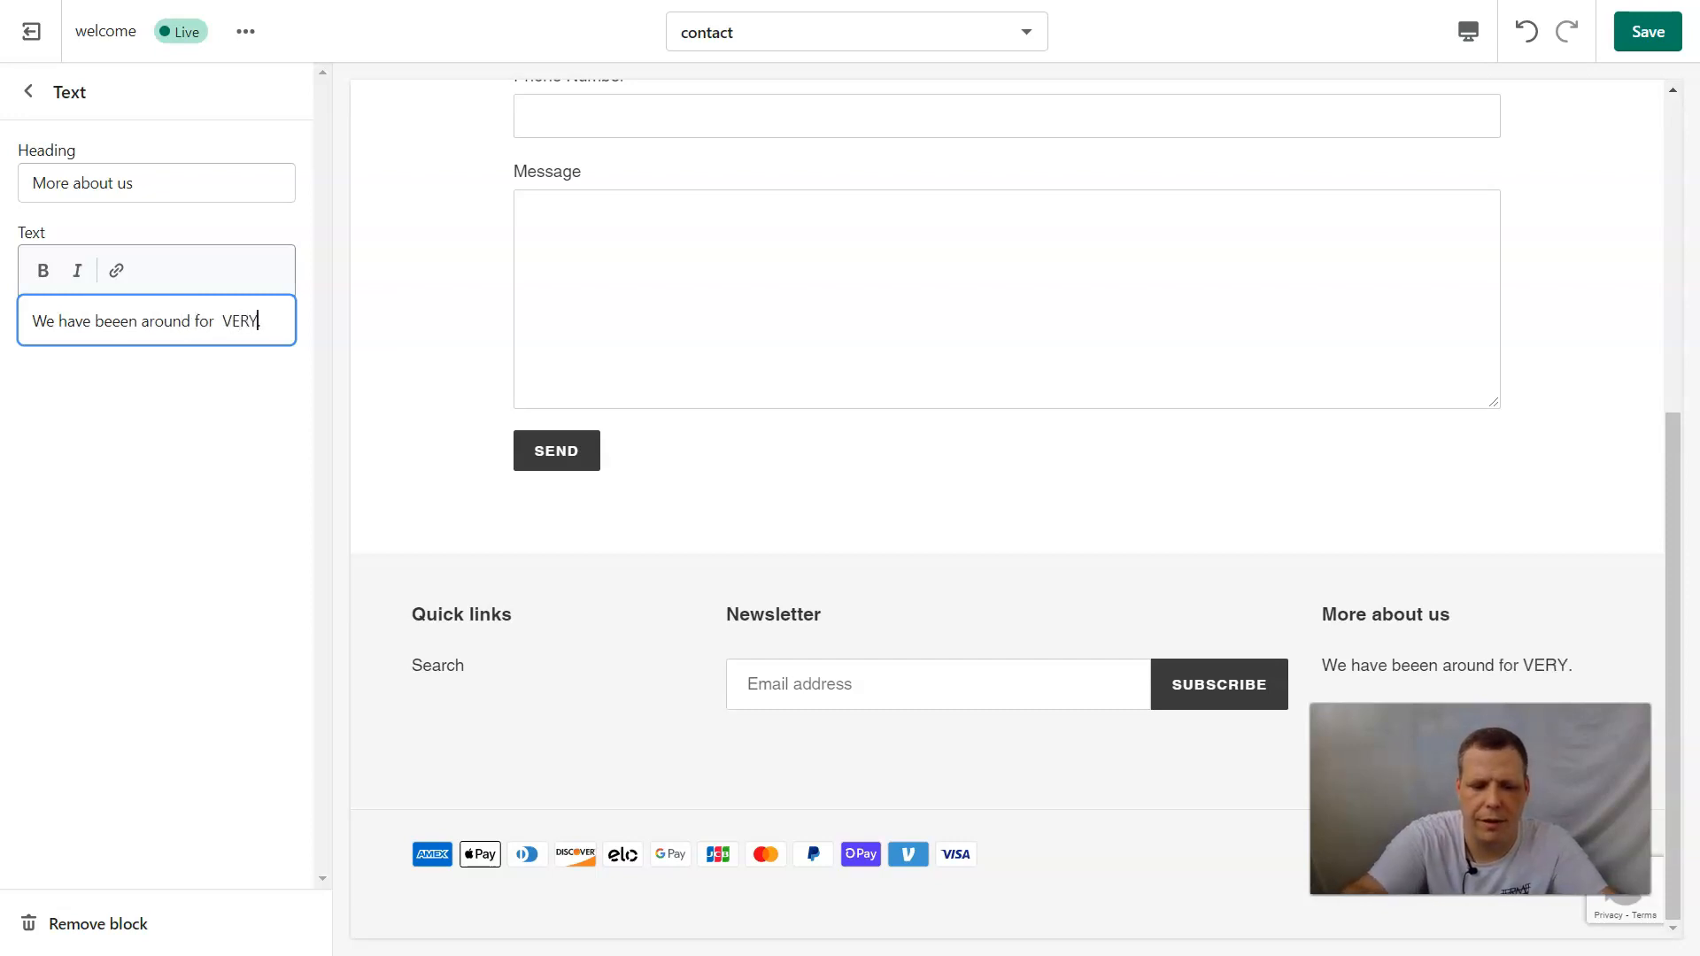
{"action": "type", "text": "LONG TIME AND ARE HAPPY ."}
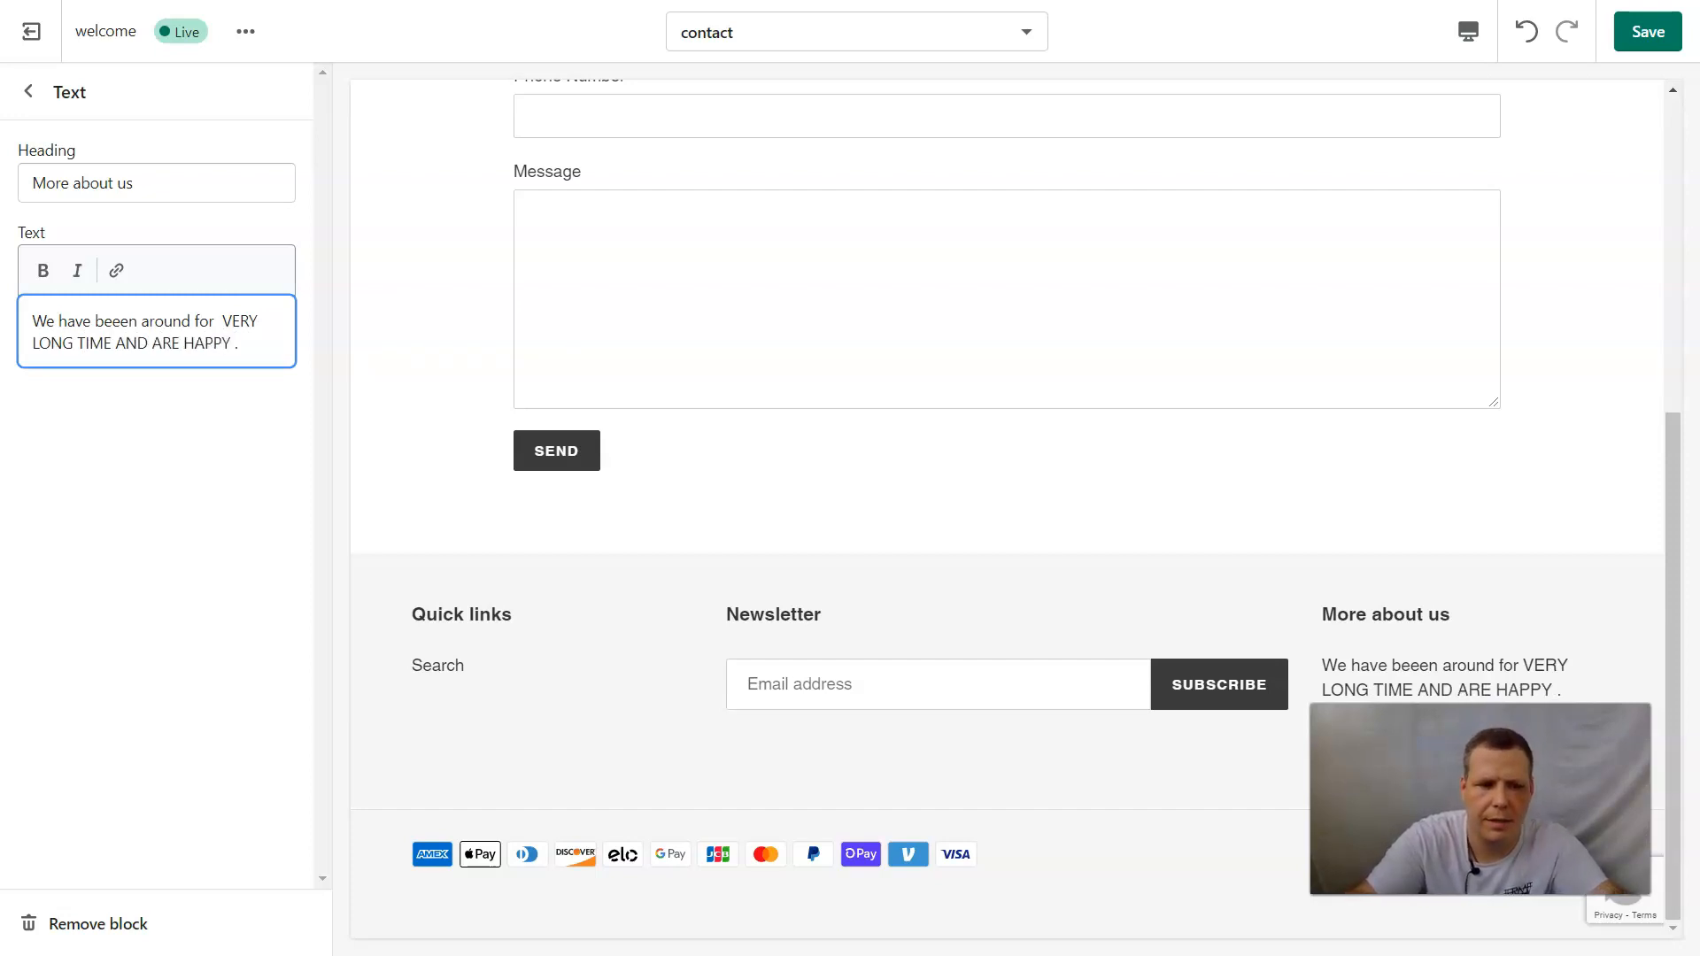
{"action": "type", "text": "ERVE YOU"}
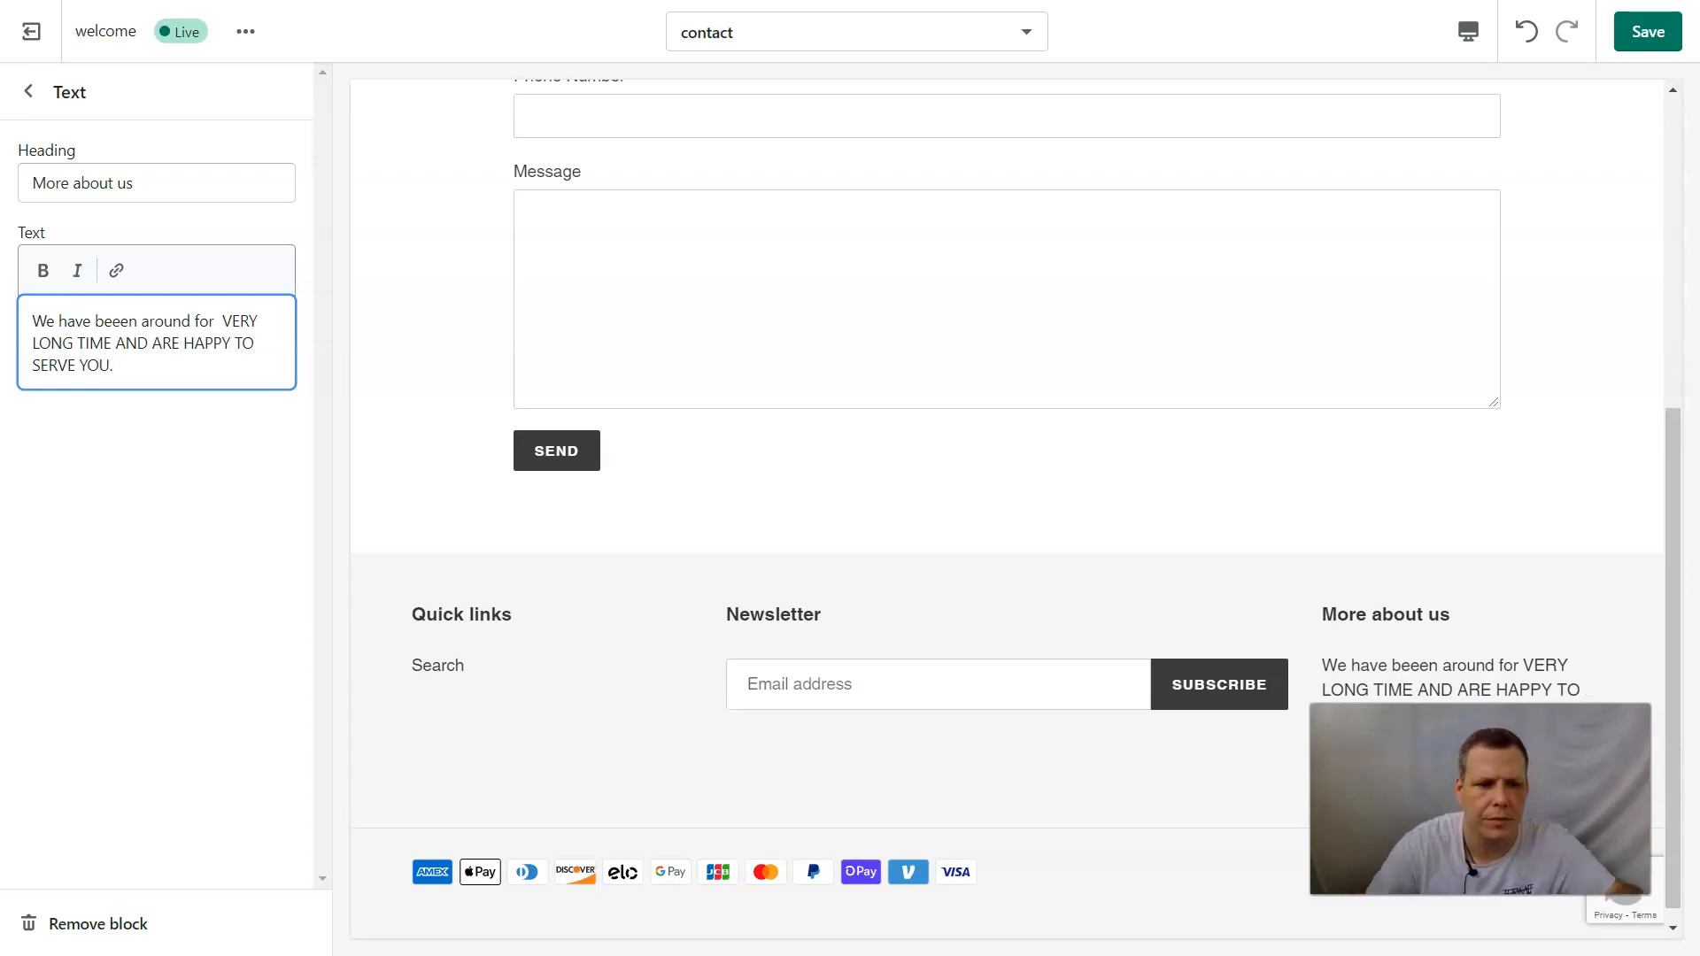
{"action": "left_click", "coordinate": [213, 328]}
{"action": "type", "text": "A"}
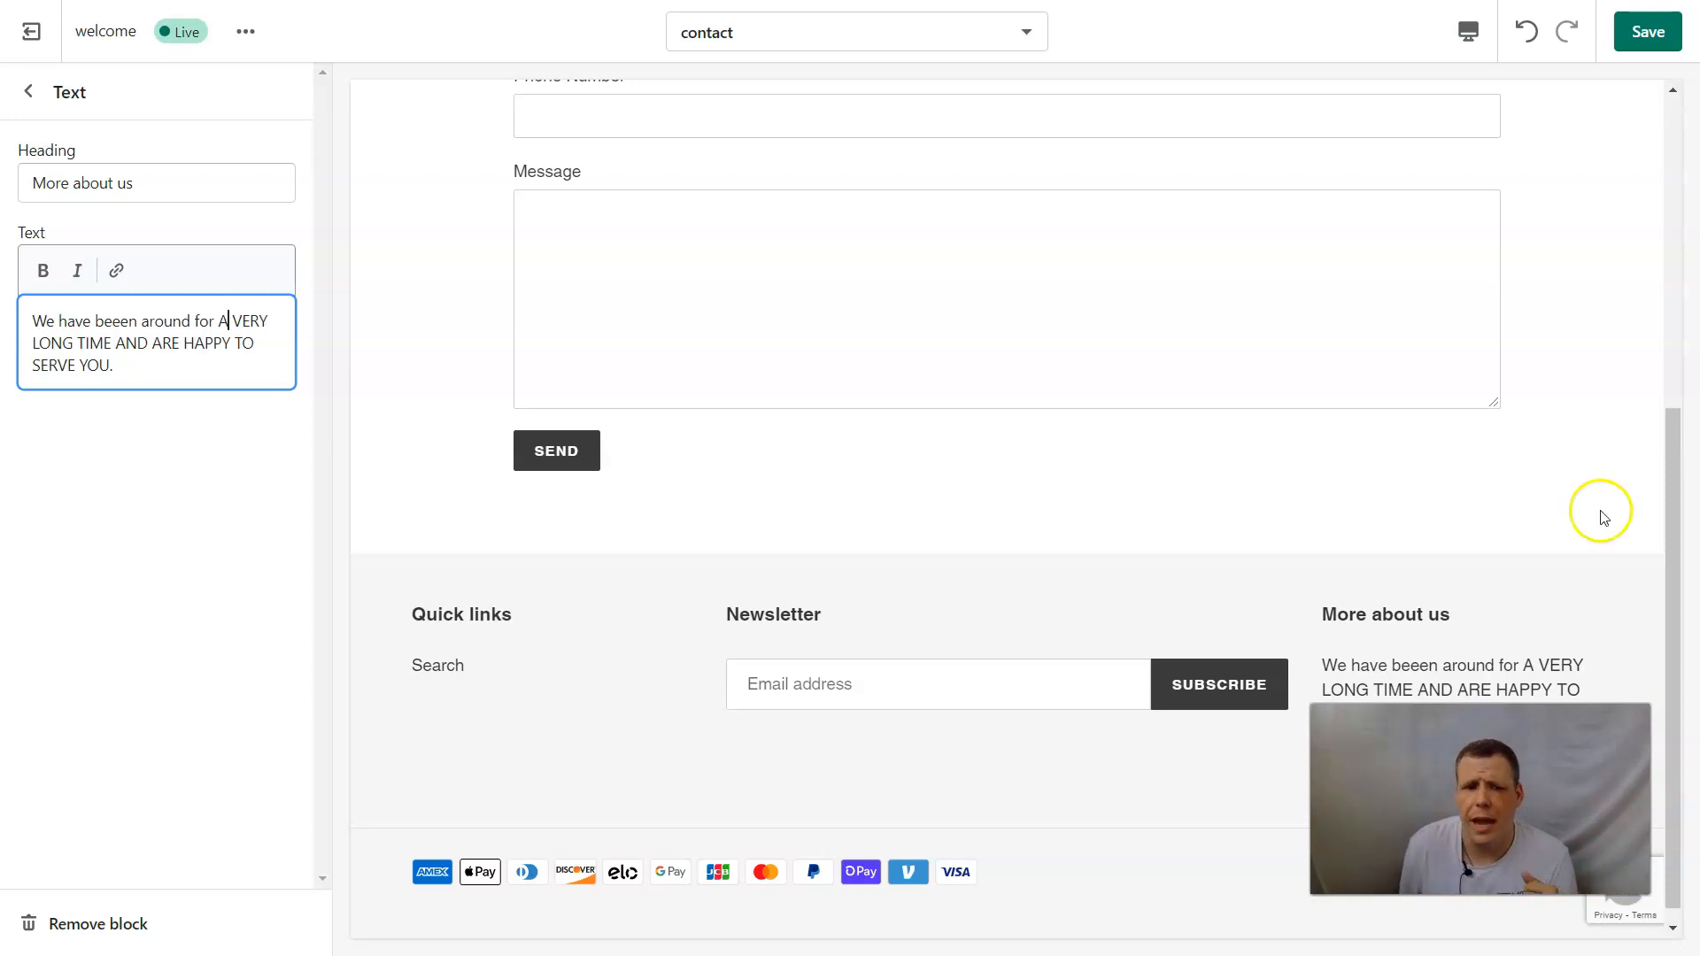
{"action": "left_click", "coordinate": [1648, 32]}
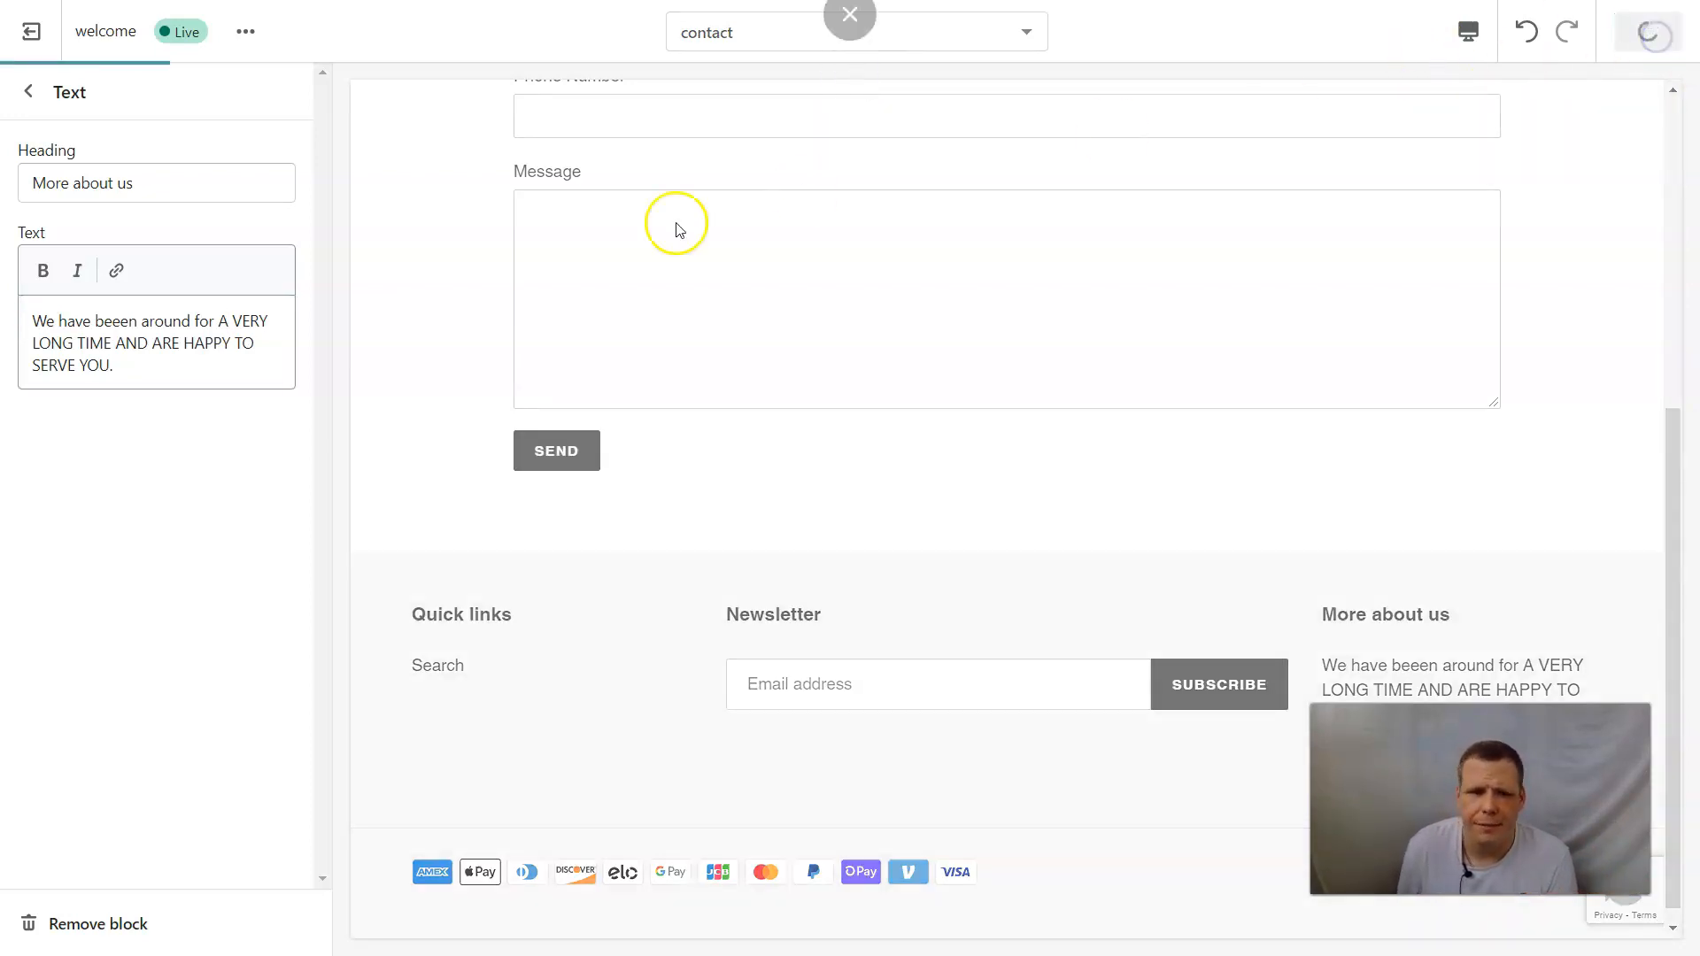
Add a second Text block to the footer, keeping its default heading and text.
{"action": "left_click", "coordinate": [27, 90]}
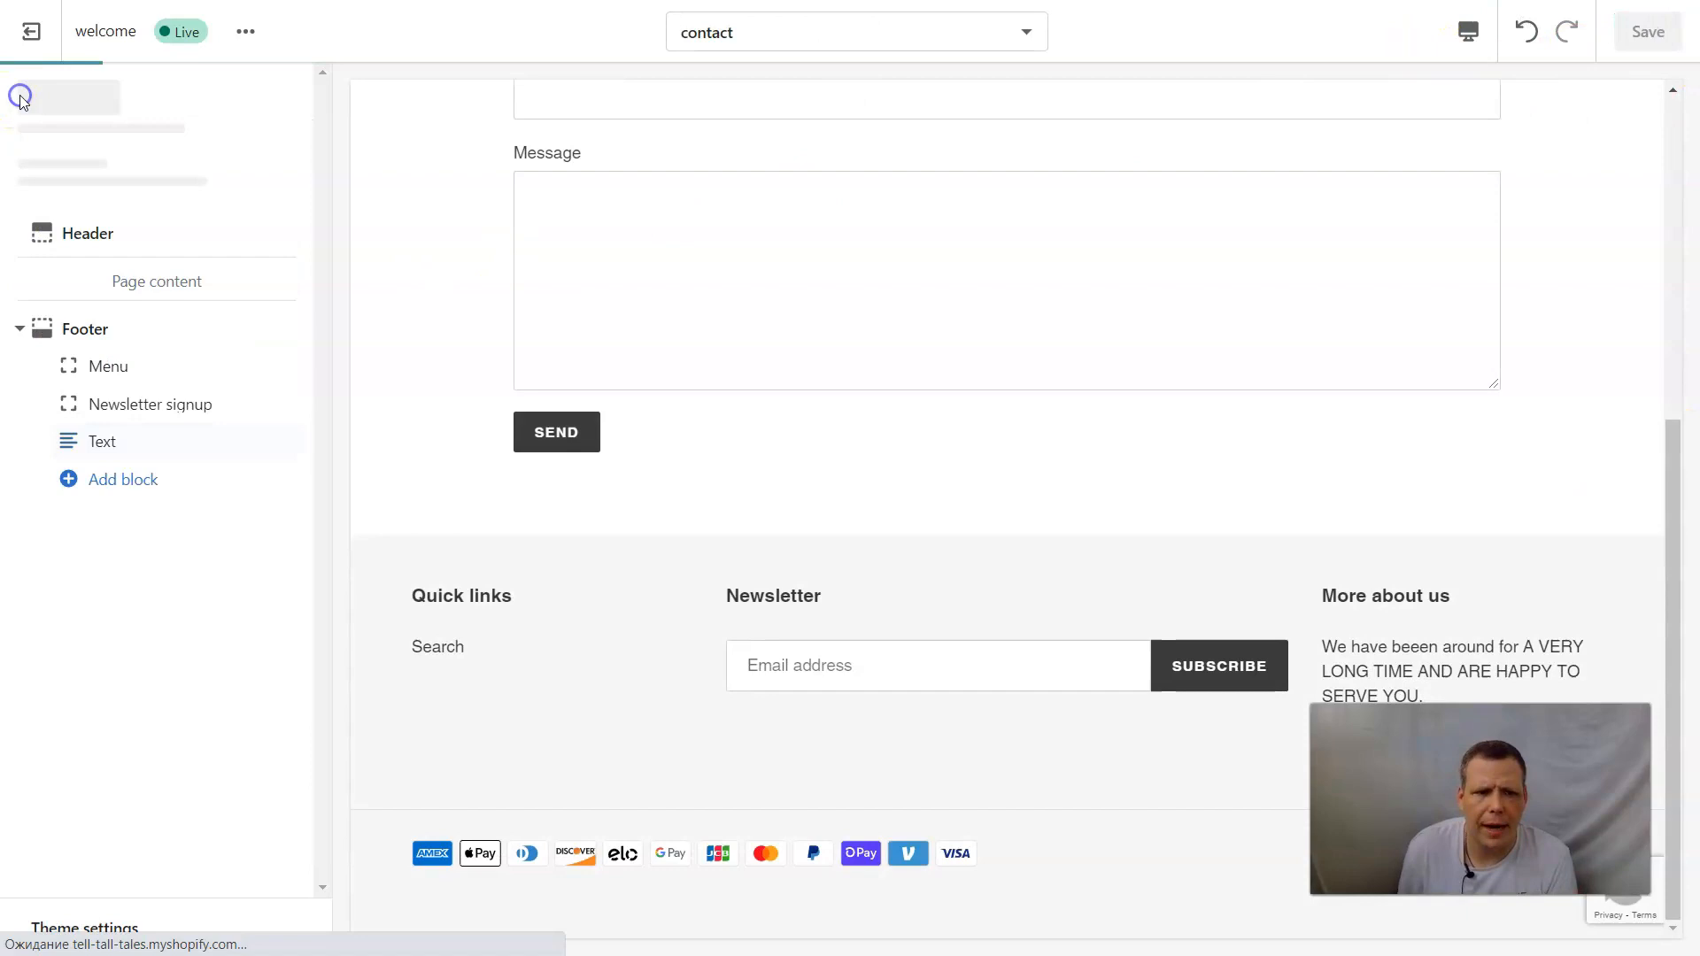
{"action": "left_click", "coordinate": [133, 507]}
{"action": "left_click", "coordinate": [87, 637]}
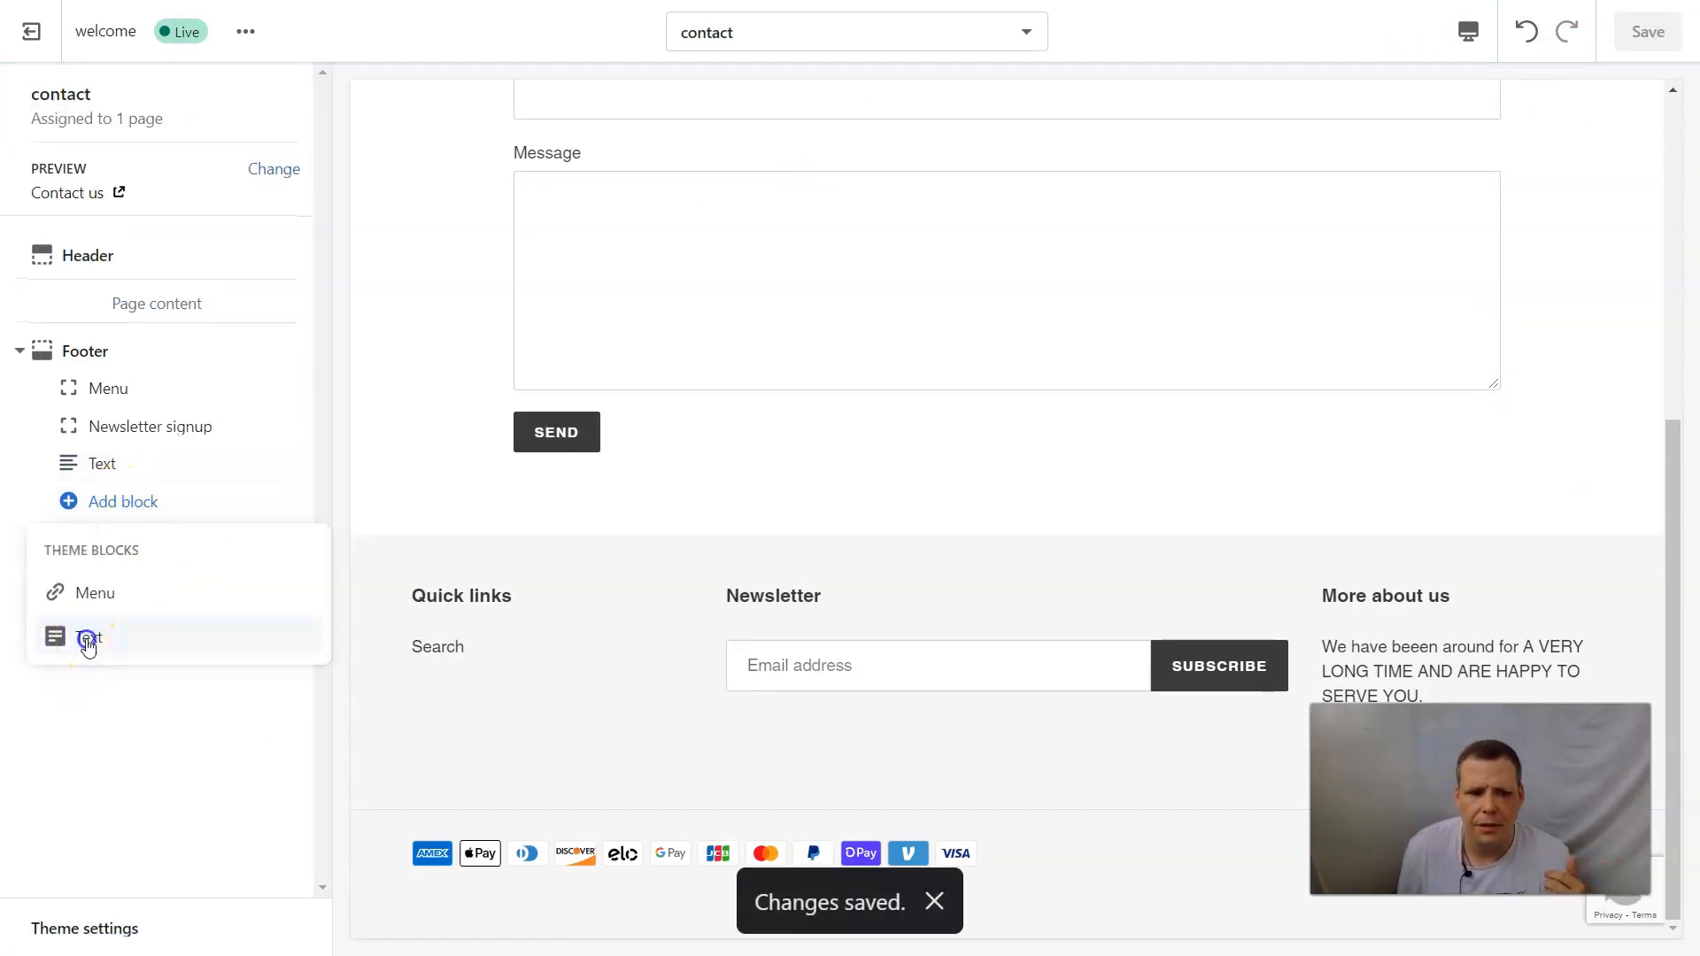
{"action": "left_click", "coordinate": [96, 646]}
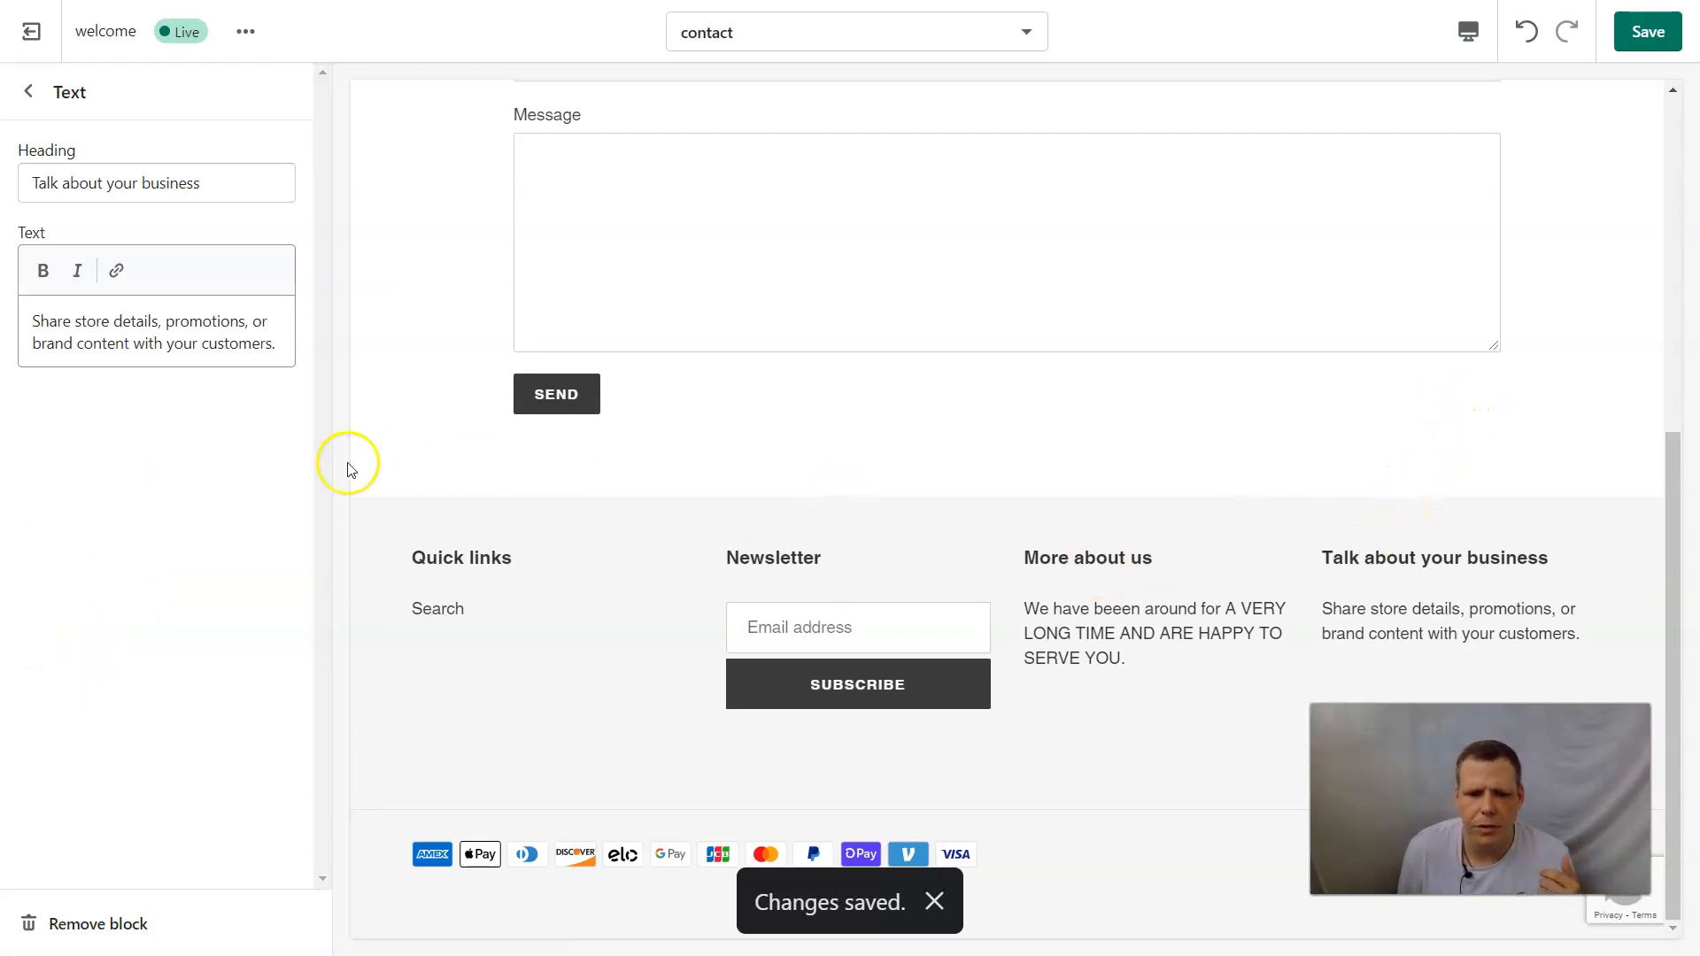
{"action": "left_click", "coordinate": [204, 184]}
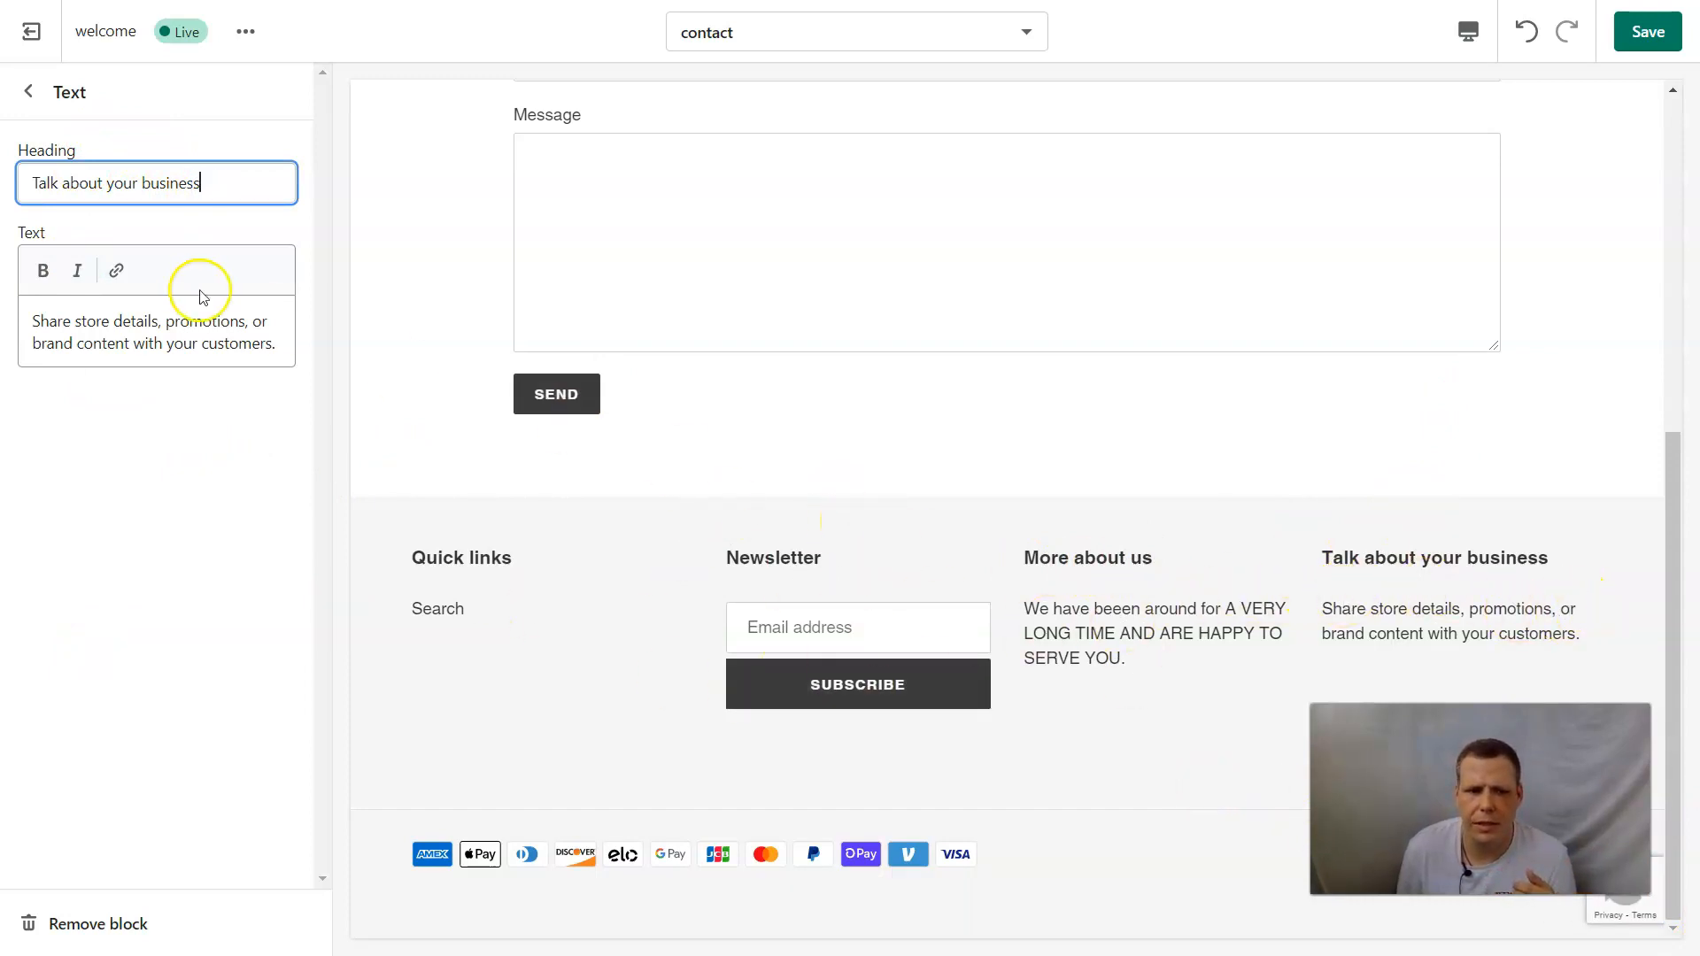
{"action": "left_click", "coordinate": [29, 92]}
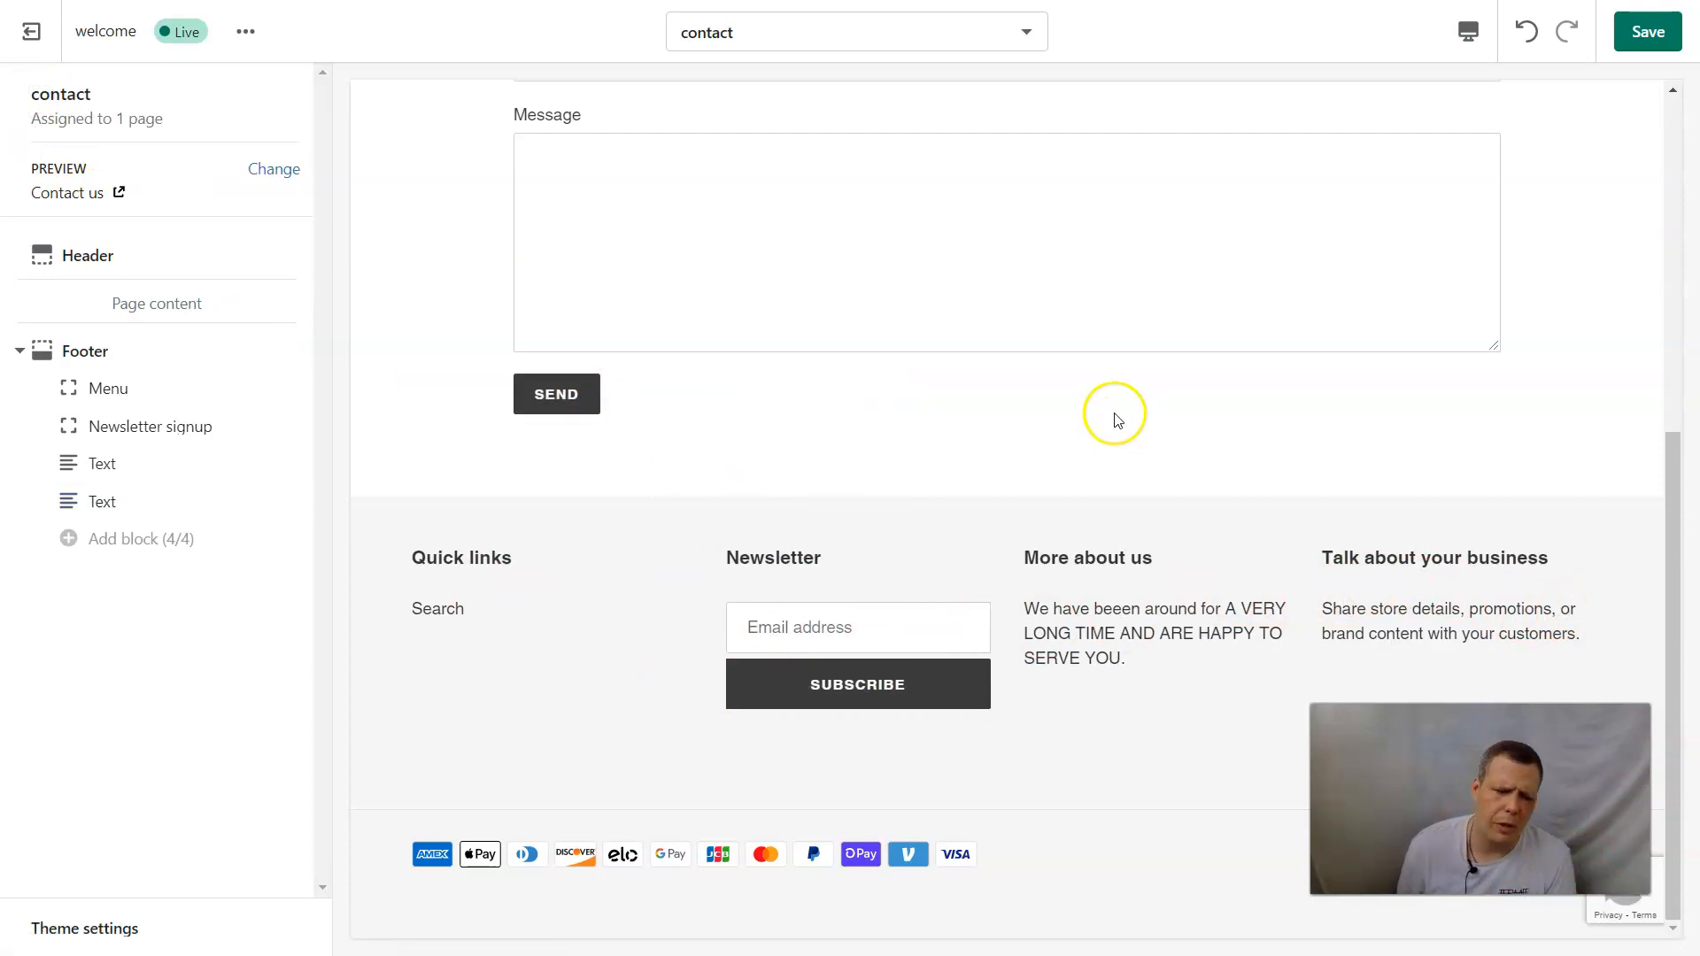
Hide both Text blocks in the footer.
{"action": "mouse_move", "coordinate": [212, 498]}
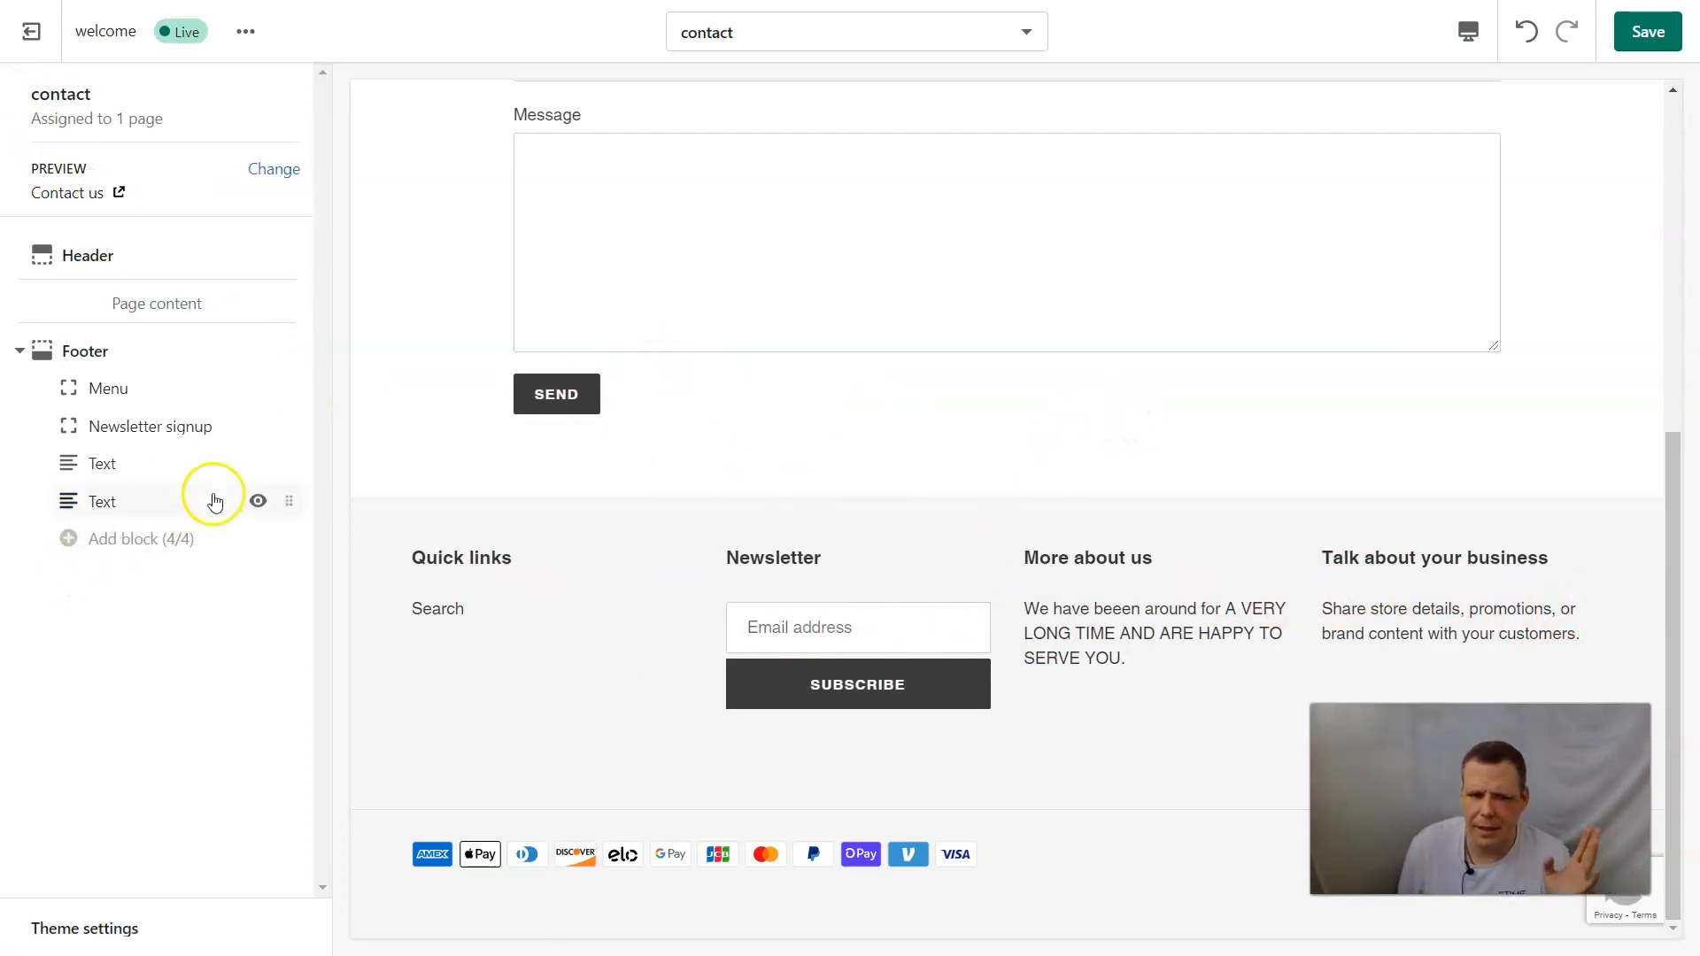
{"action": "left_click", "coordinate": [257, 506]}
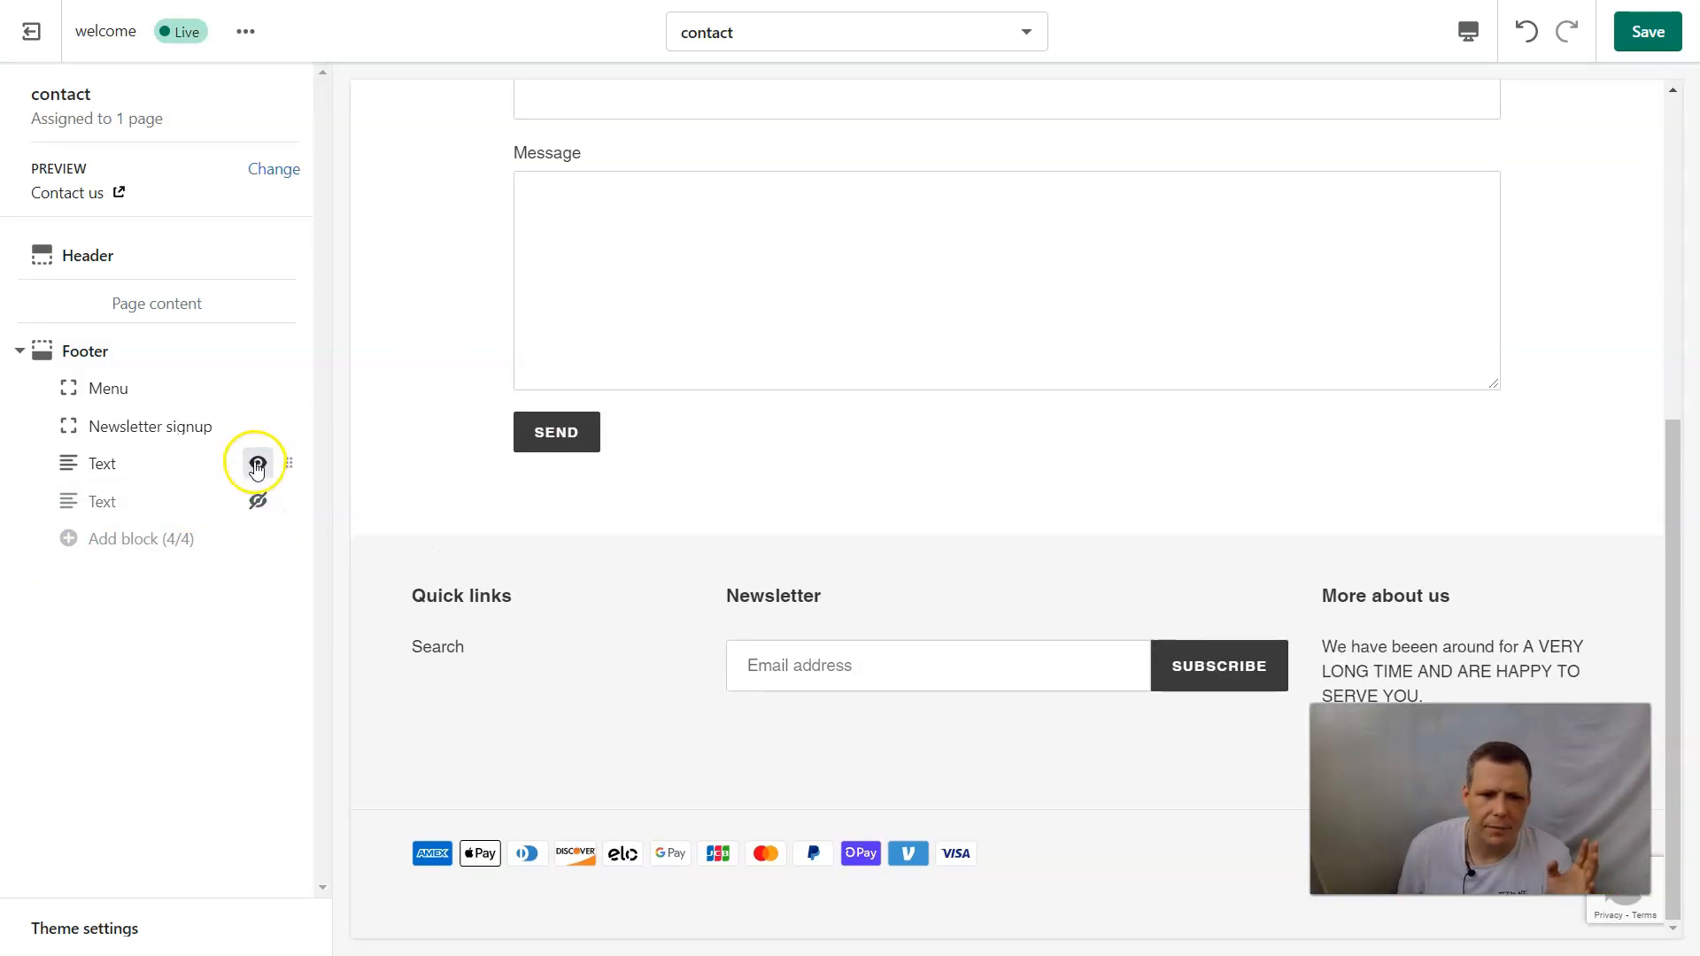
{"action": "left_click", "coordinate": [256, 463]}
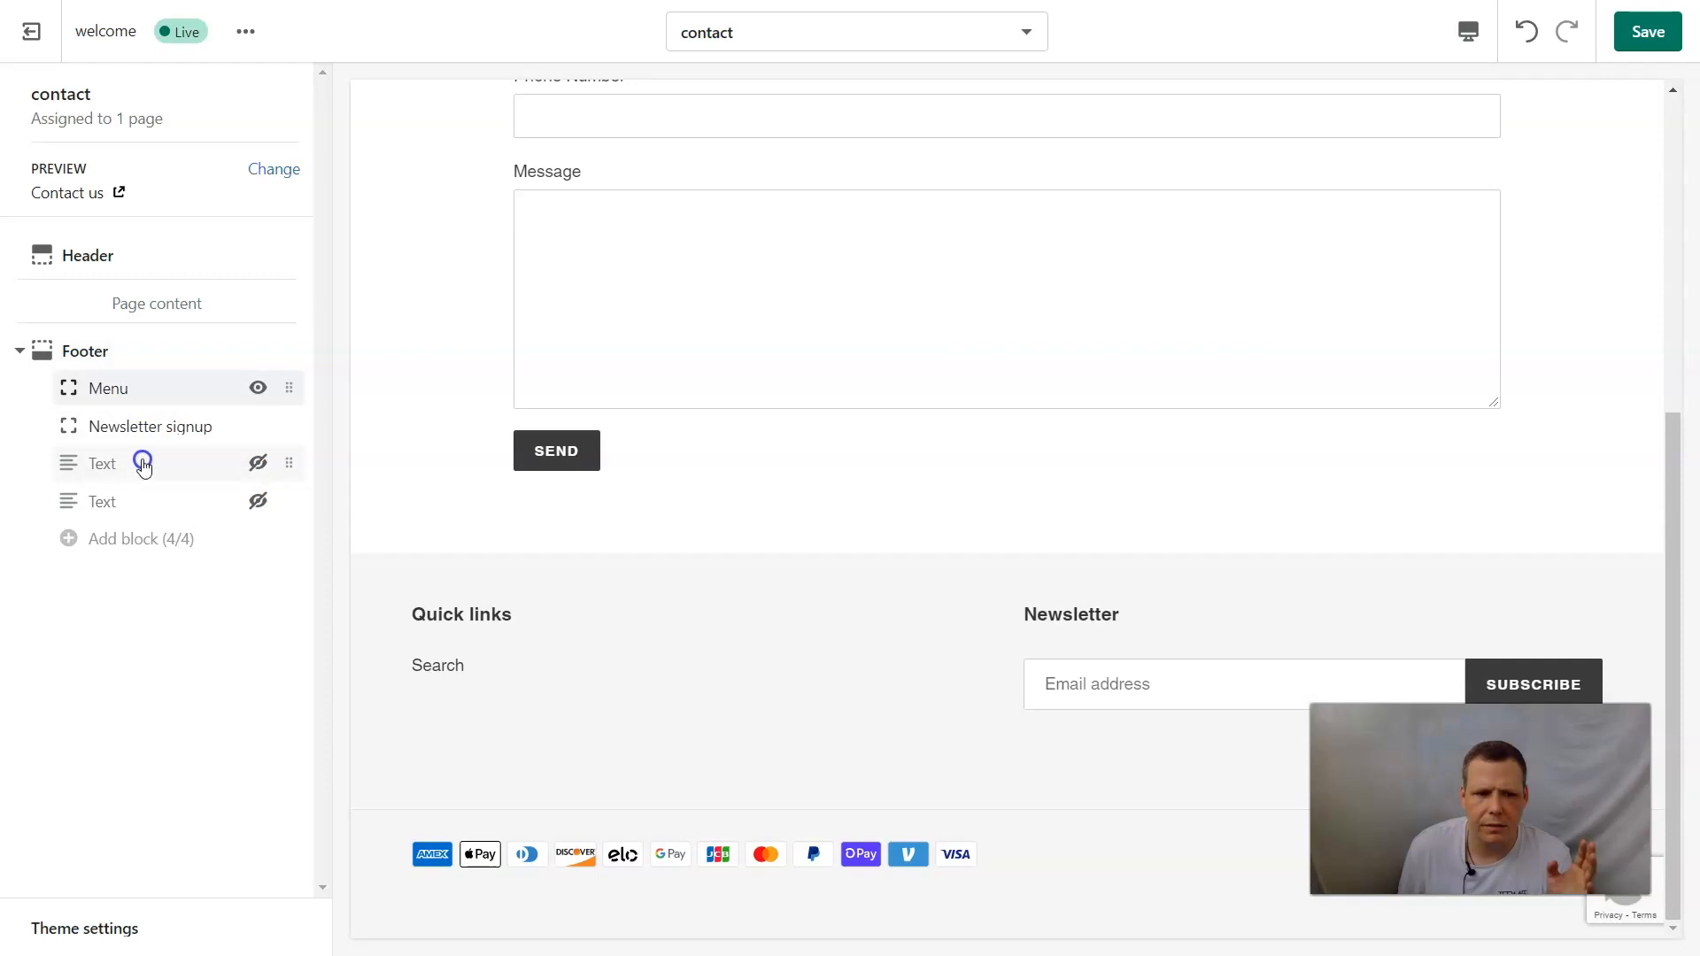
Look at the footer's Menu block settings and move the Newsletter signup block below the two Text blocks.
{"action": "left_click", "coordinate": [224, 400]}
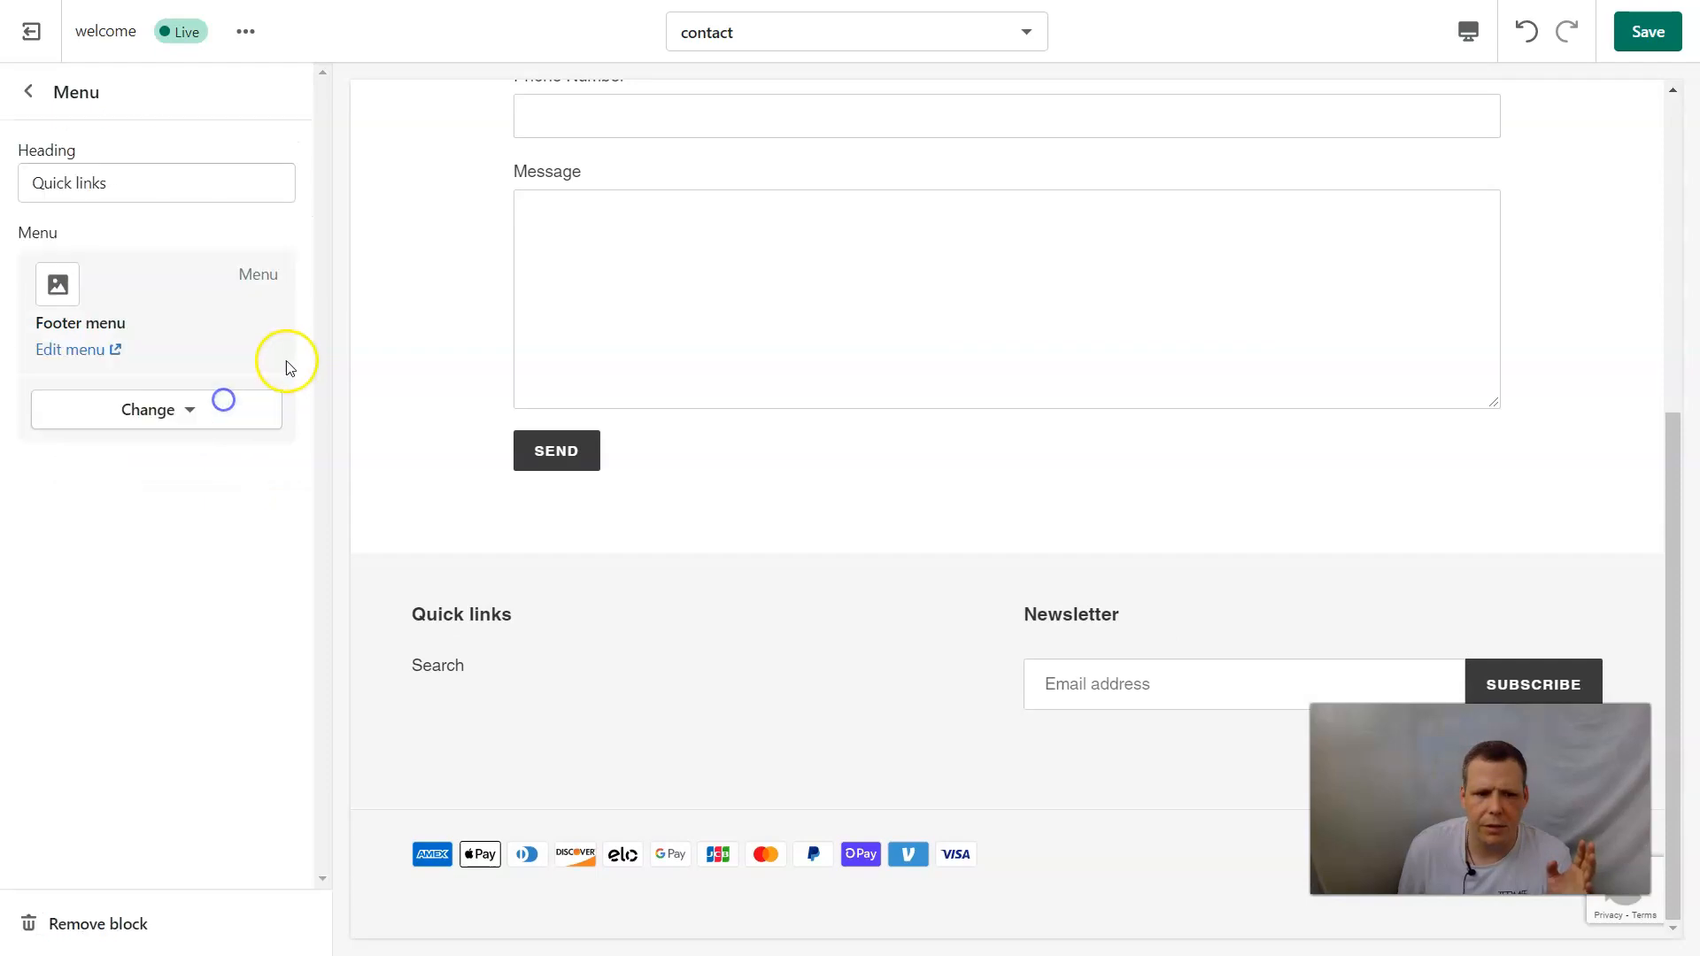
{"action": "left_click", "coordinate": [28, 92]}
{"action": "left_click_drag", "start_coordinate": [290, 434], "coordinate": [232, 513]}
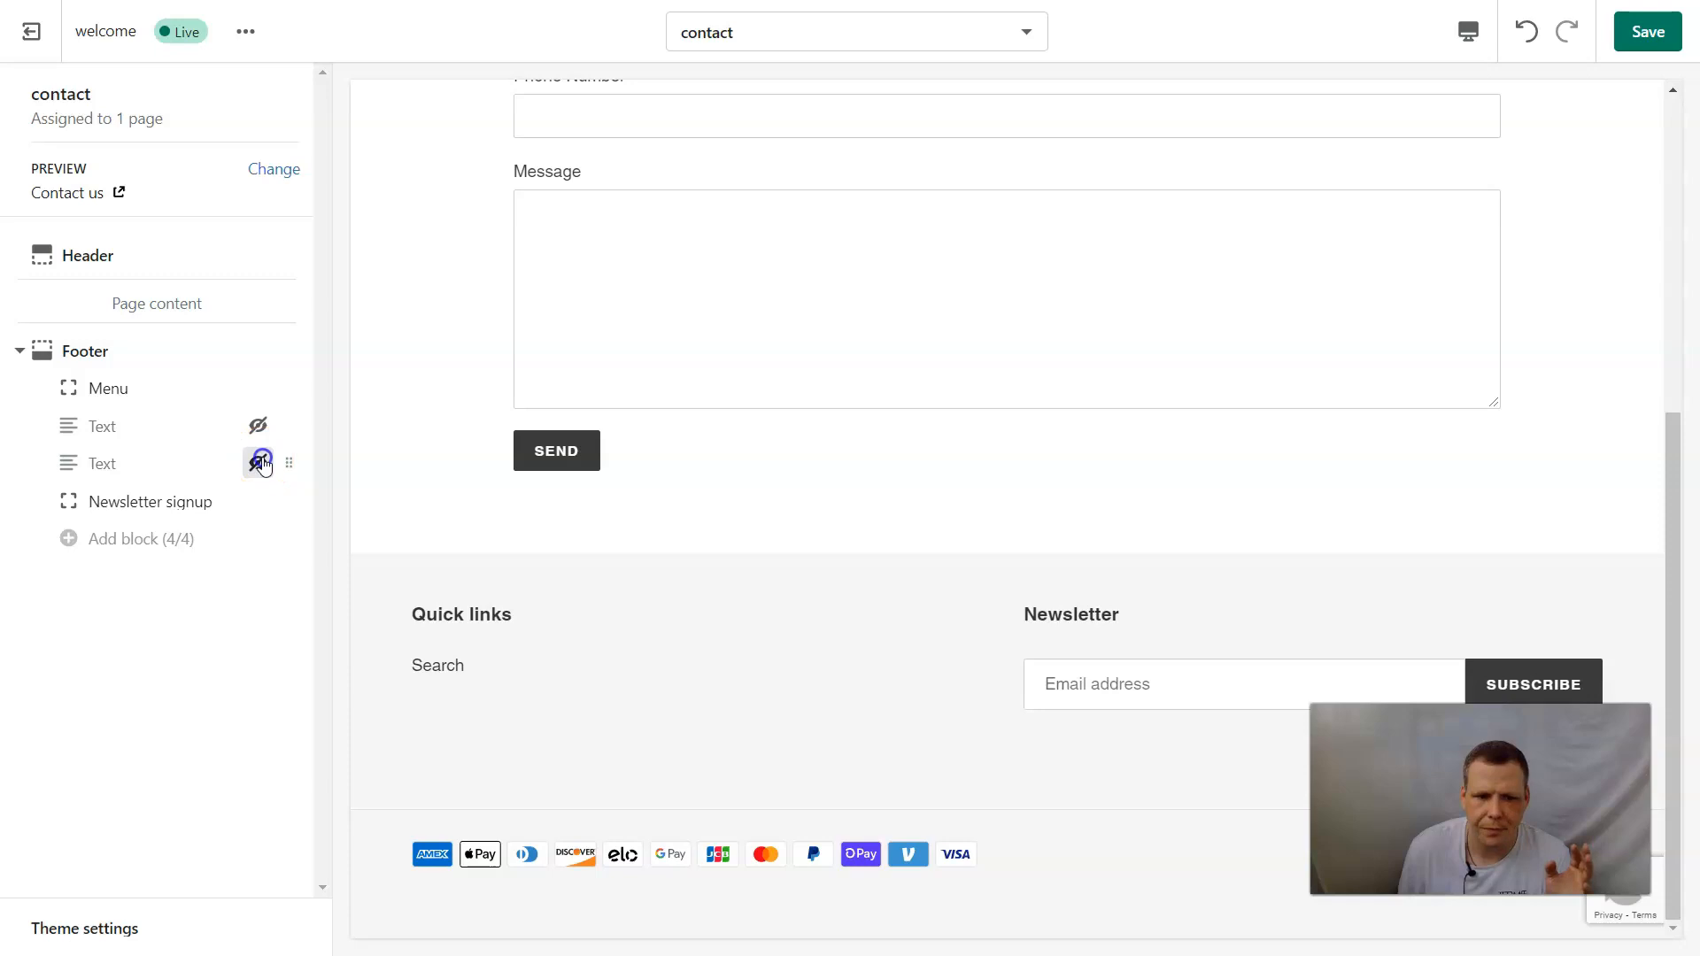
{"action": "left_click_drag", "start_coordinate": [289, 426], "coordinate": [295, 467]}
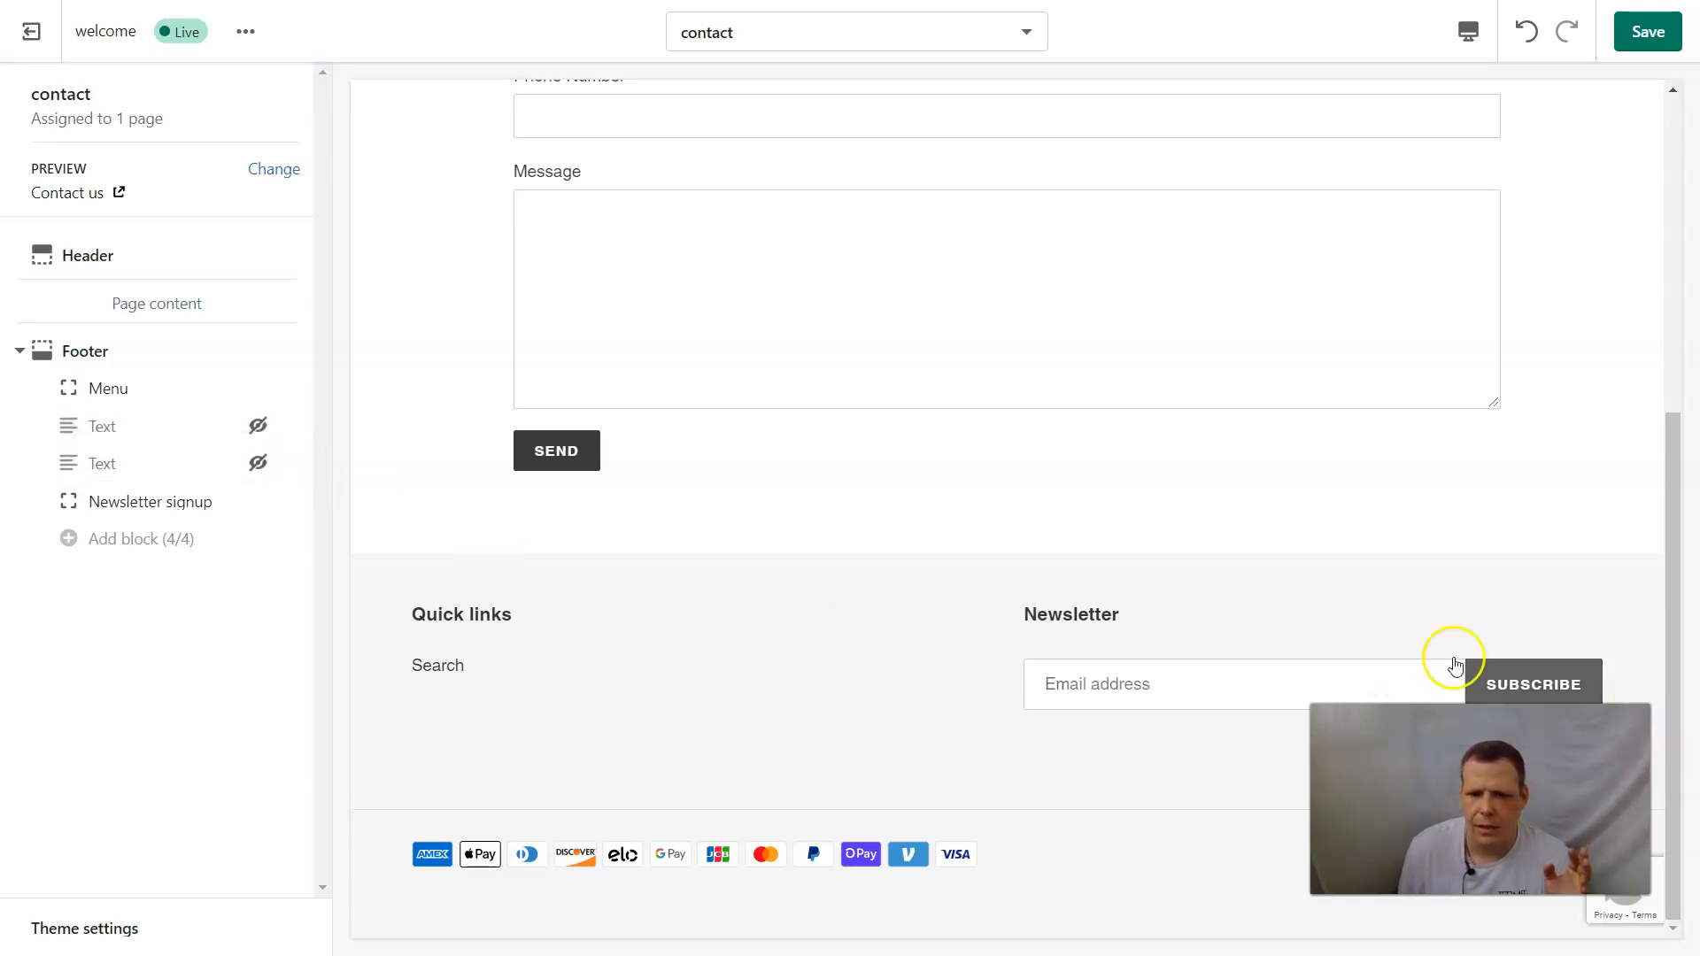
Check the Contact us preview, exit the theme editor without saving, and look over the current theme on the Themes page.
{"action": "scroll", "coordinate": [1042, 623], "scroll_direction": "up", "scroll_amount": 3}
{"action": "scroll", "coordinate": [1042, 623], "scroll_direction": "up", "scroll_amount": 3}
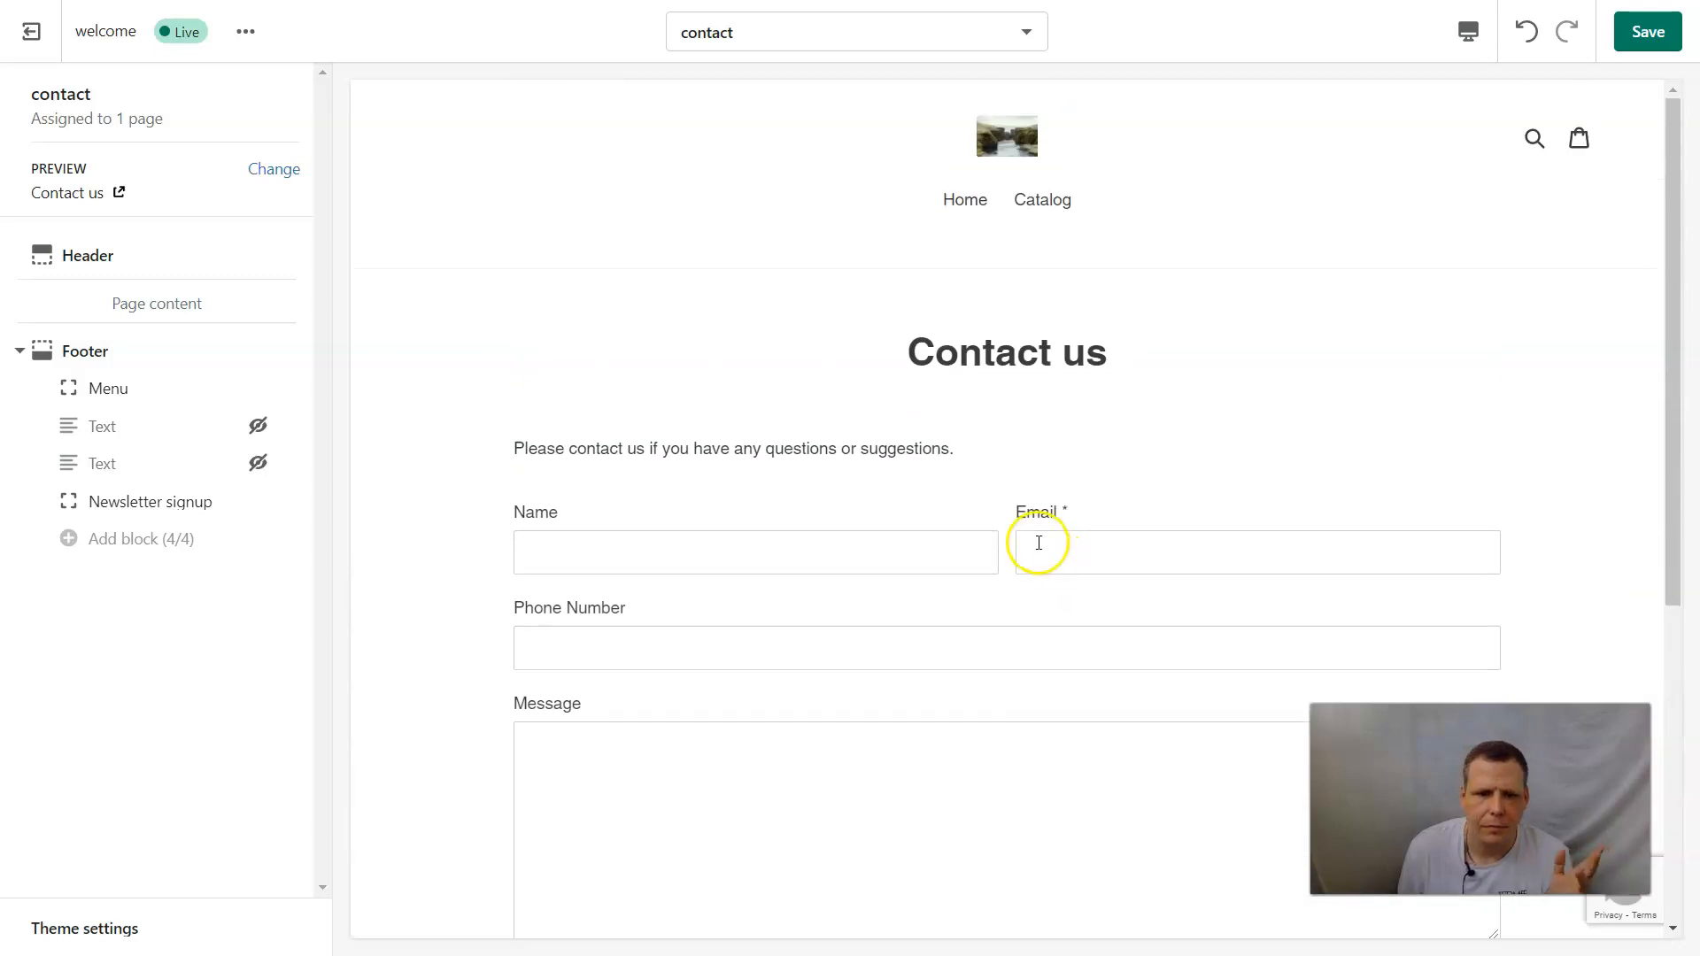
{"action": "left_click", "coordinate": [35, 38]}
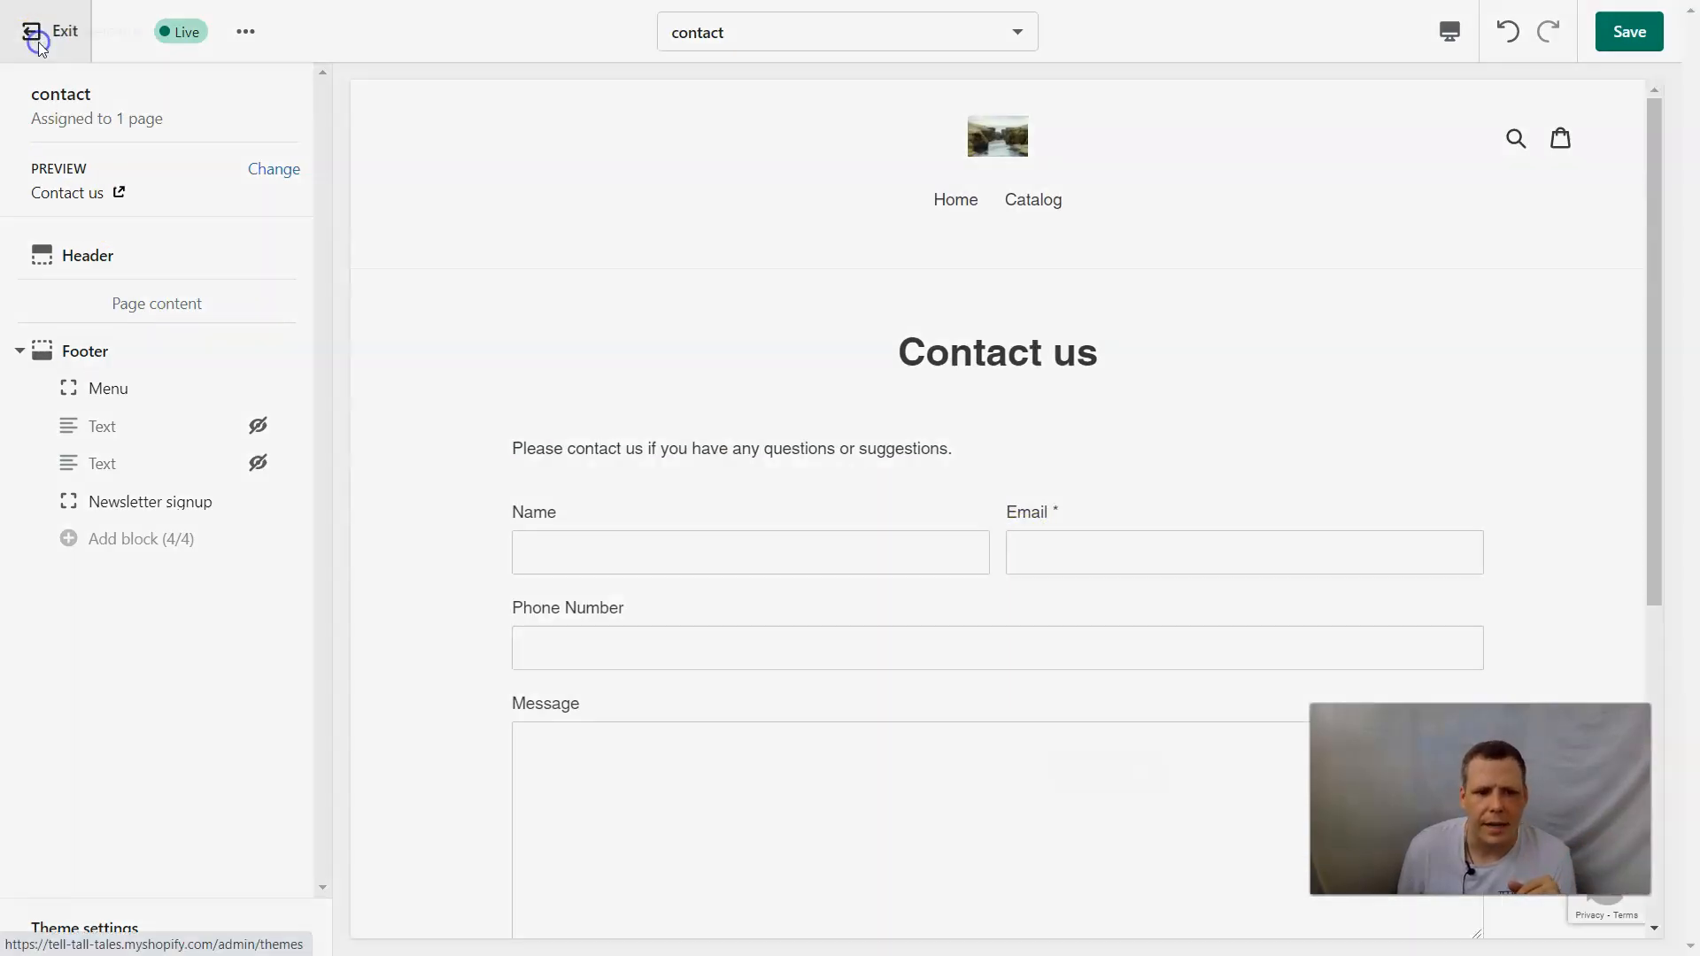
{"action": "left_click", "coordinate": [1107, 557]}
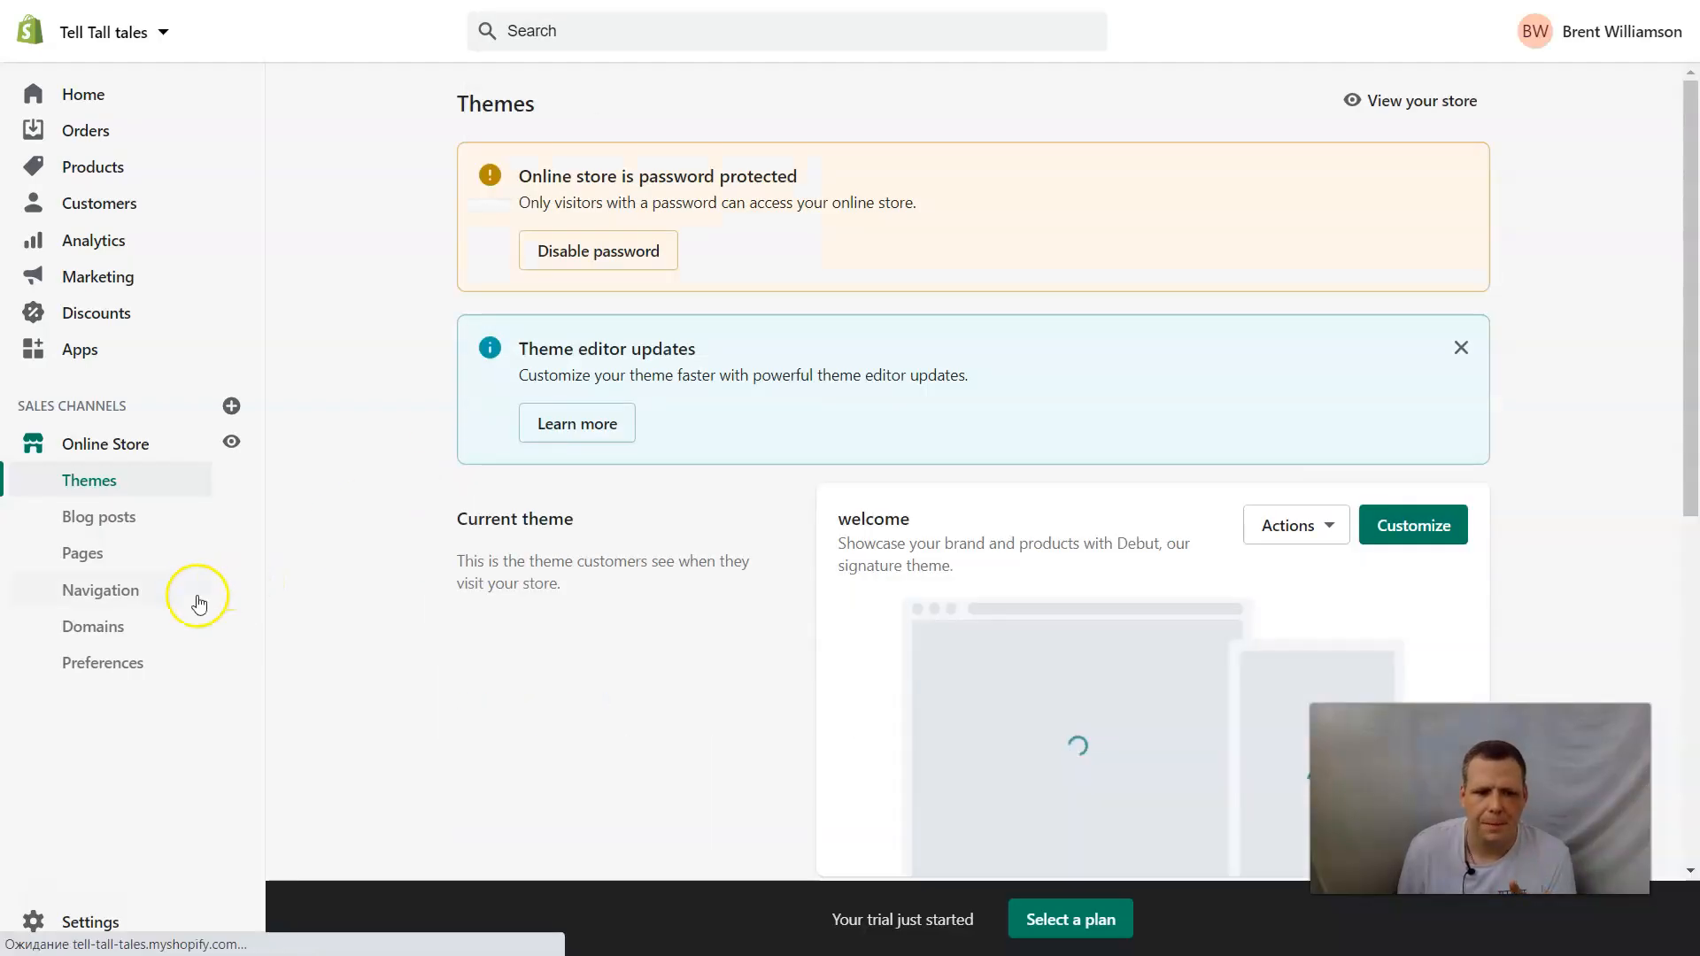
{"action": "scroll", "coordinate": [1355, 522], "scroll_direction": "down", "scroll_amount": 4}
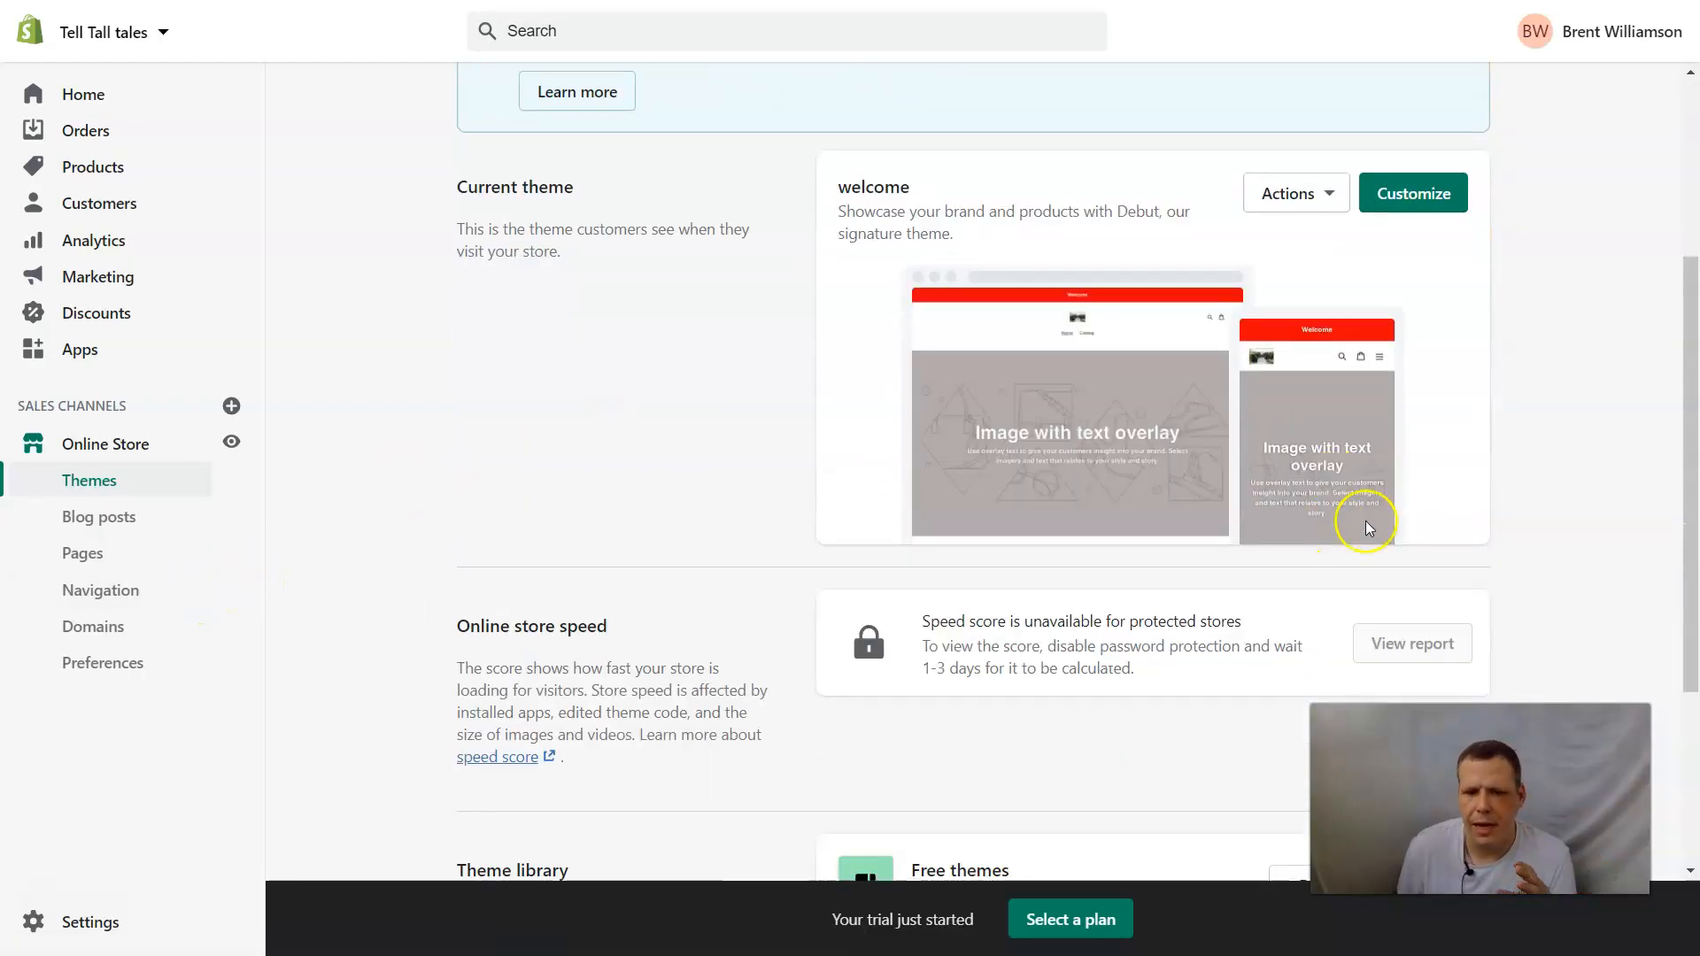